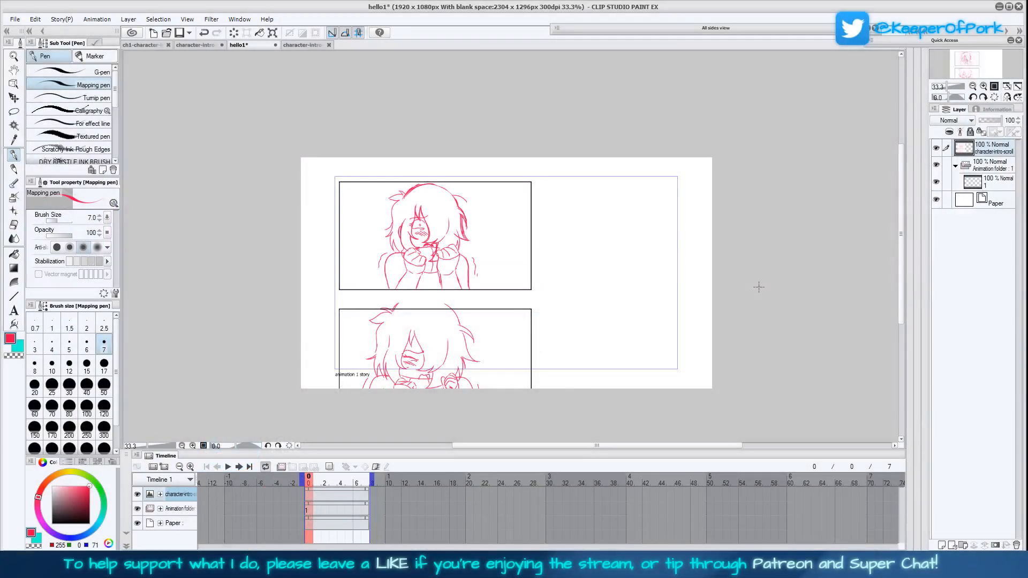
Examine the panels of the character-intro-scroll storyboard layer by moving it up and down behind the canvas frame
{"action": "left_click_drag", "start_coordinate": [901, 208], "coordinate": [901, 207]}
{"action": "key", "text": "k"}
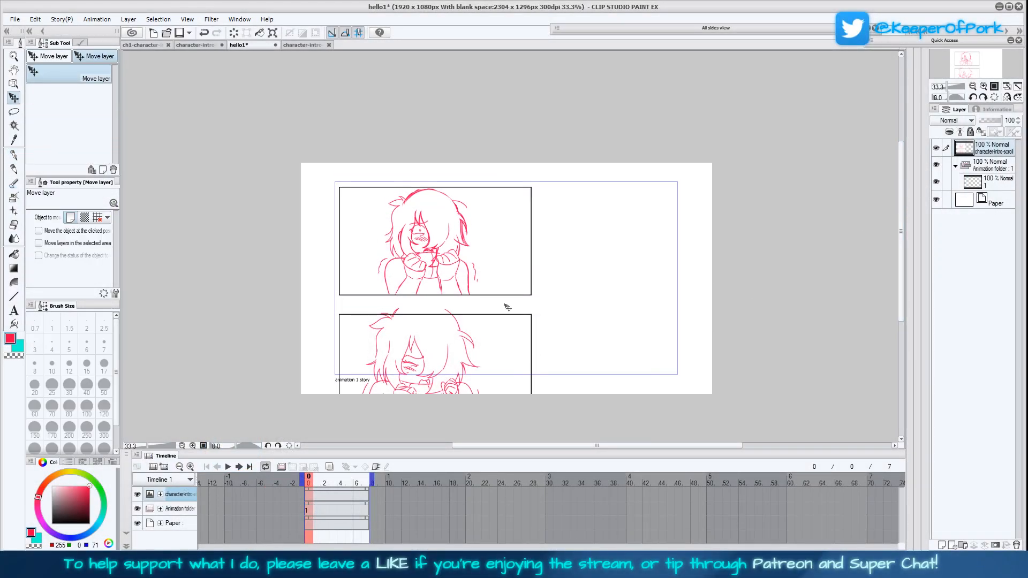
{"action": "left_click_drag", "start_coordinate": [537, 249], "coordinate": [537, 300]}
{"action": "left_click_drag", "start_coordinate": [537, 243], "coordinate": [535, 372]}
{"action": "left_click_drag", "start_coordinate": [516, 296], "coordinate": [513, 383]}
{"action": "left_click_drag", "start_coordinate": [509, 223], "coordinate": [507, 381]}
{"action": "left_click_drag", "start_coordinate": [496, 280], "coordinate": [489, 385]}
{"action": "left_click_drag", "start_coordinate": [488, 227], "coordinate": [485, 387]}
{"action": "left_click_drag", "start_coordinate": [478, 277], "coordinate": [474, 385]}
{"action": "left_click_drag", "start_coordinate": [484, 229], "coordinate": [475, 367]}
{"action": "left_click_drag", "start_coordinate": [475, 278], "coordinate": [474, 184]}
{"action": "left_click_drag", "start_coordinate": [481, 341], "coordinate": [487, 195]}
{"action": "left_click_drag", "start_coordinate": [496, 345], "coordinate": [498, 186]}
{"action": "left_click_drag", "start_coordinate": [490, 373], "coordinate": [480, 225]}
{"action": "left_click_drag", "start_coordinate": [480, 377], "coordinate": [475, 221]}
{"action": "left_click_drag", "start_coordinate": [474, 358], "coordinate": [494, 289]}
{"action": "left_click_drag", "start_coordinate": [494, 253], "coordinate": [492, 302]}
Scale the storyboard layer to 175% and place the panel of the character with raised hands over the canvas frame
{"action": "left_click", "coordinate": [277, 33]}
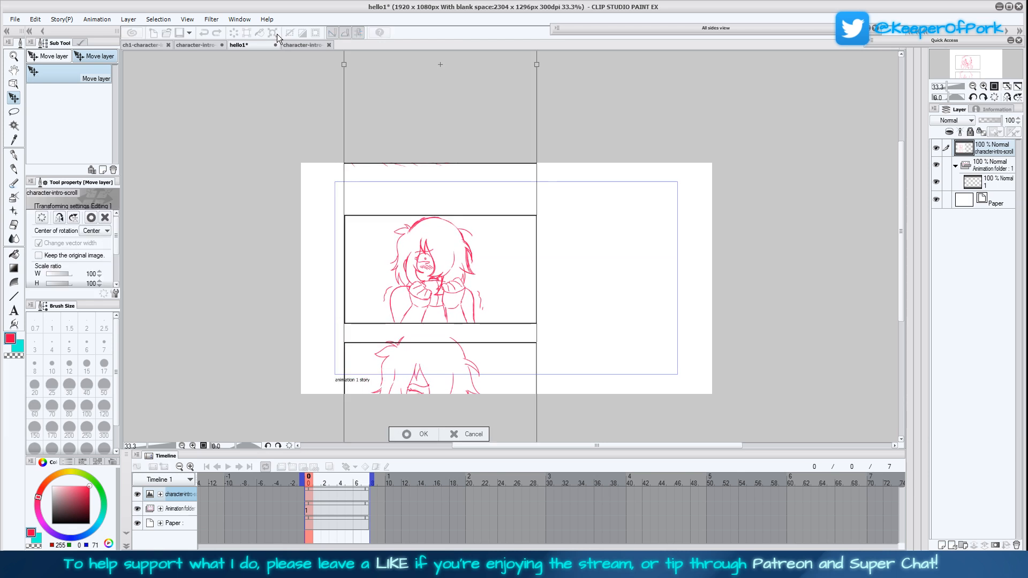
{"action": "left_click", "coordinate": [973, 86]}
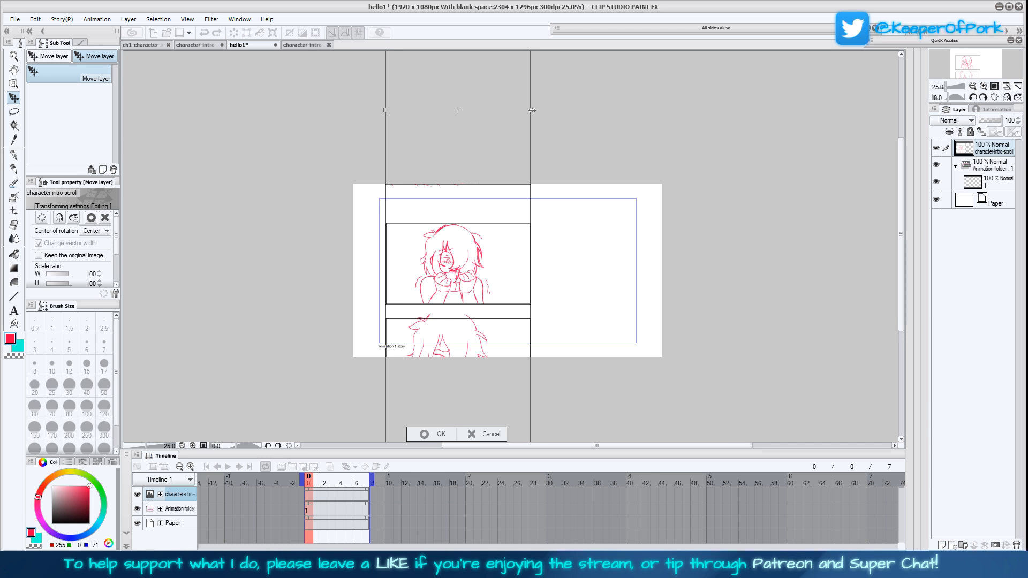
{"action": "left_click_drag", "start_coordinate": [532, 110], "coordinate": [639, 110]}
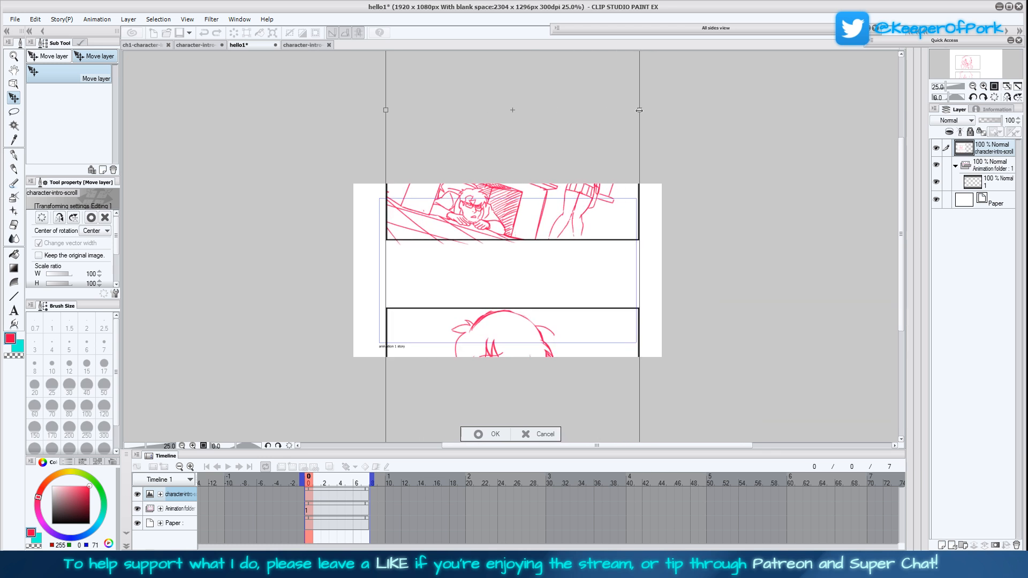
{"action": "left_click_drag", "start_coordinate": [615, 314], "coordinate": [610, 270]}
{"action": "mouse_move", "coordinate": [600, 311]}
{"action": "left_mouse_down"}
{"action": "mouse_move", "coordinate": [590, 266]}
{"action": "mouse_move", "coordinate": [590, 313]}
{"action": "mouse_move", "coordinate": [594, 294]}
{"action": "mouse_move", "coordinate": [600, 303]}
{"action": "left_mouse_up"}
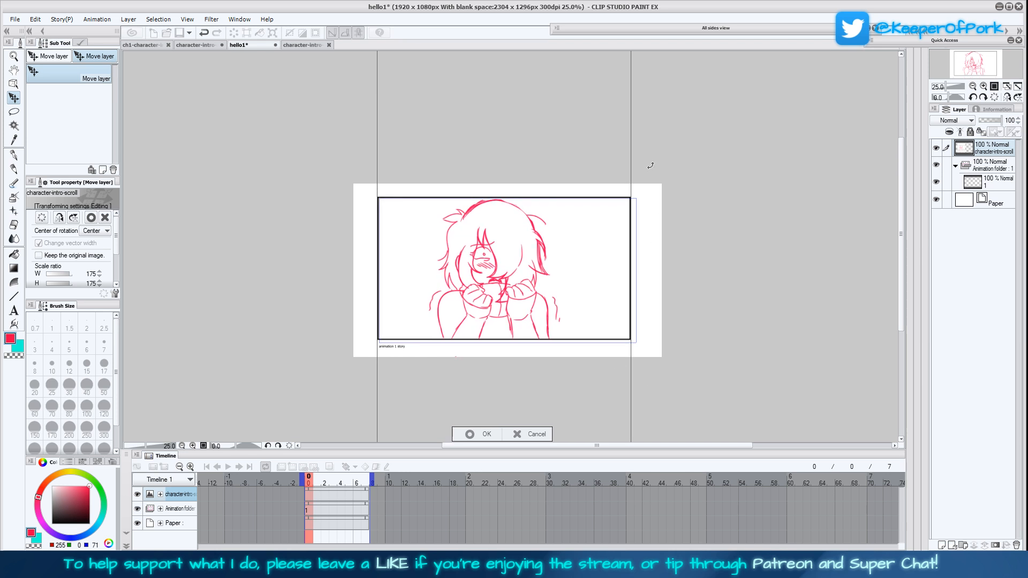
Enlarge the storyboard layer to 179% so its panel matches the frame width, and apply the transformation
{"action": "left_click_drag", "start_coordinate": [902, 220], "coordinate": [889, 368]}
{"action": "key", "text": "ctrl+minus"}
{"action": "key", "text": "ctrl+minus"}
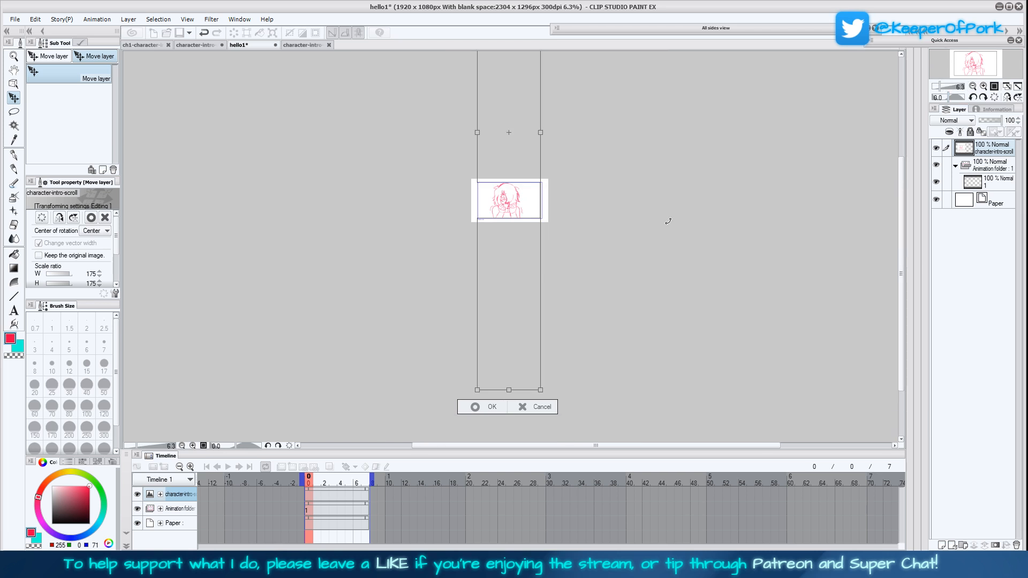
{"action": "left_click_drag", "start_coordinate": [541, 132], "coordinate": [542, 133]}
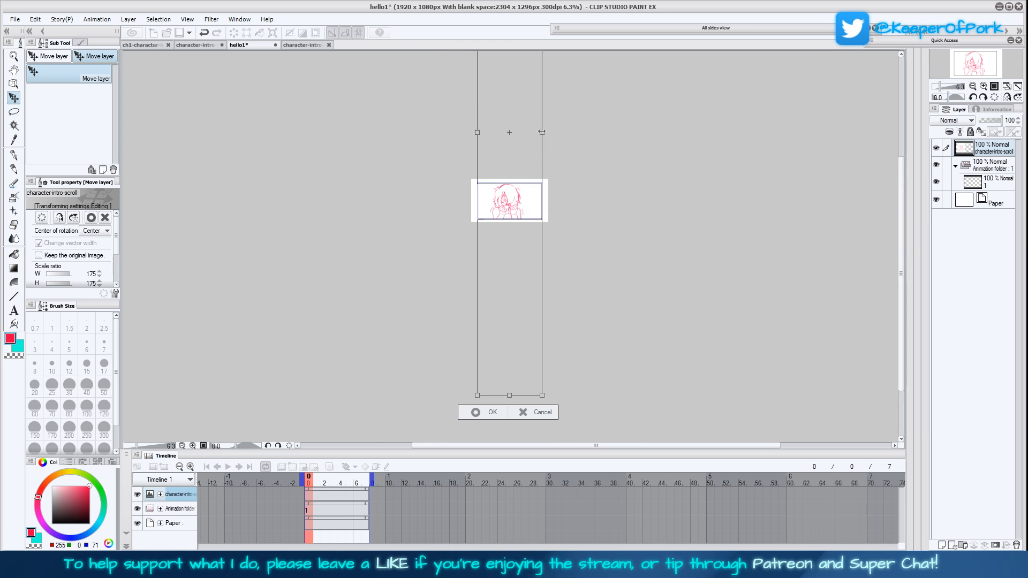
{"action": "left_click_drag", "start_coordinate": [537, 178], "coordinate": [538, 177]}
{"action": "left_click", "coordinate": [478, 411]}
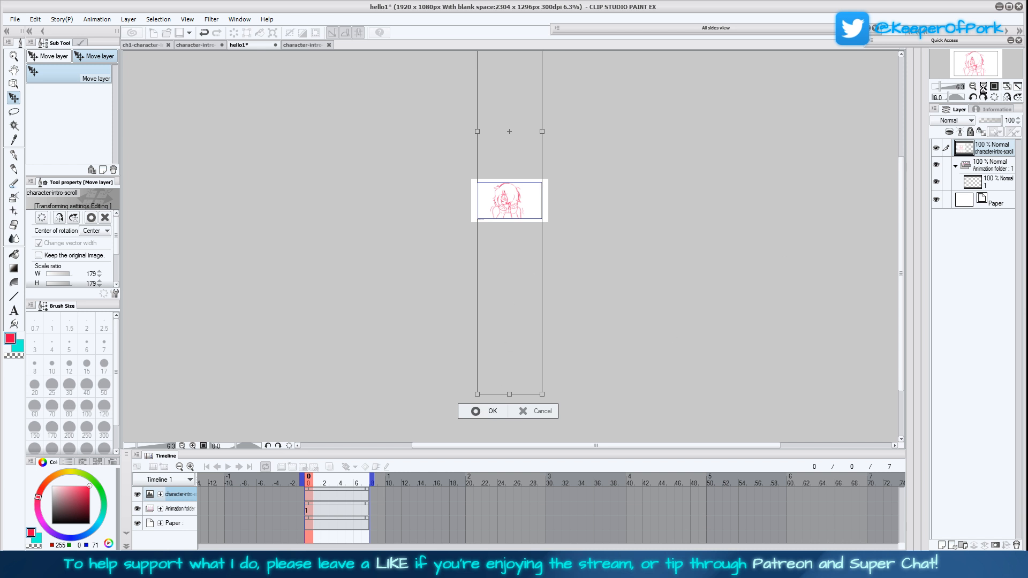
Lower the storyboard layer's opacity to 26% and nudge it so the panel border lines up with the frame
{"action": "left_click", "coordinate": [983, 87]}
{"action": "left_click", "coordinate": [983, 87]}
{"action": "left_click", "coordinate": [984, 86]}
{"action": "left_click_drag", "start_coordinate": [723, 141], "coordinate": [714, 410]}
{"action": "left_click", "coordinate": [985, 121]}
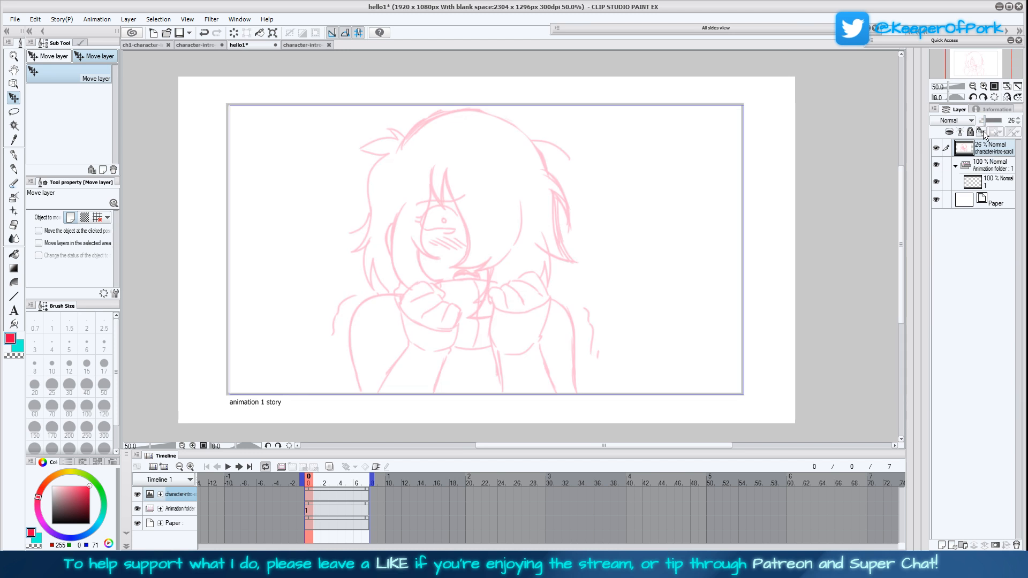
{"action": "left_click_drag", "start_coordinate": [685, 347], "coordinate": [688, 348]}
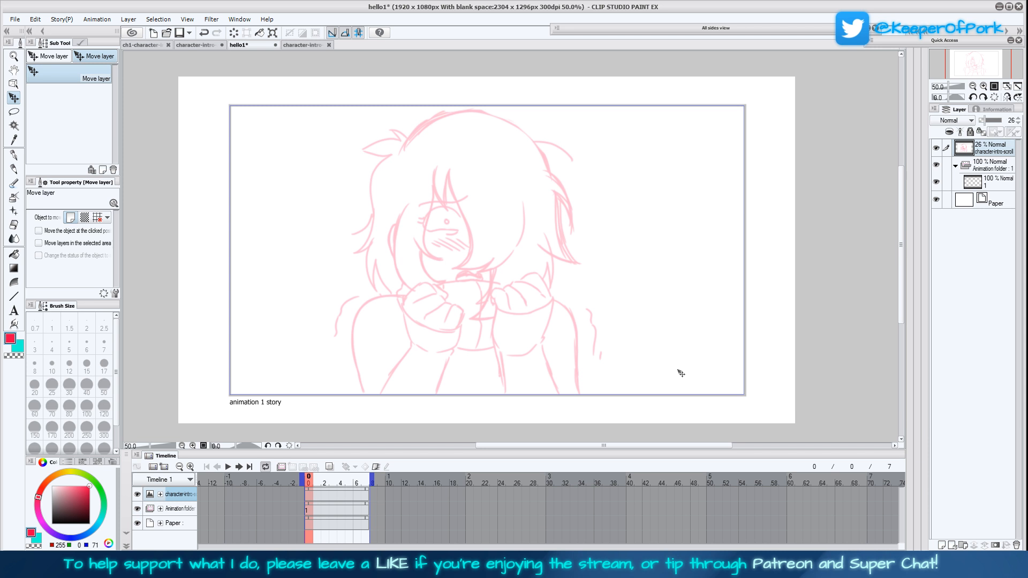
Place the animation folder above the storyboard sketch layer and rename the folder "lines"
{"action": "left_click_drag", "start_coordinate": [991, 161], "coordinate": [984, 144]}
{"action": "double_click", "coordinate": [987, 148]}
{"action": "key", "text": "BackSpace"}
{"action": "type", "text": "lines"}
{"action": "key", "text": "Return"}
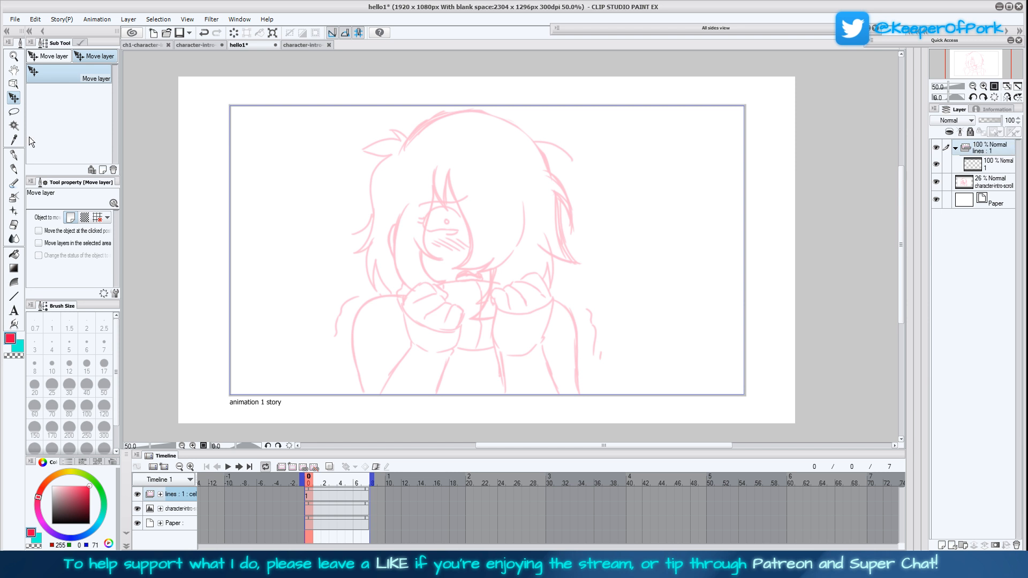
Set up the Turnip pen with brush size 4 and black as the drawing colour
{"action": "key", "text": "p"}
{"action": "left_click", "coordinate": [94, 98]}
{"action": "left_click", "coordinate": [52, 344]}
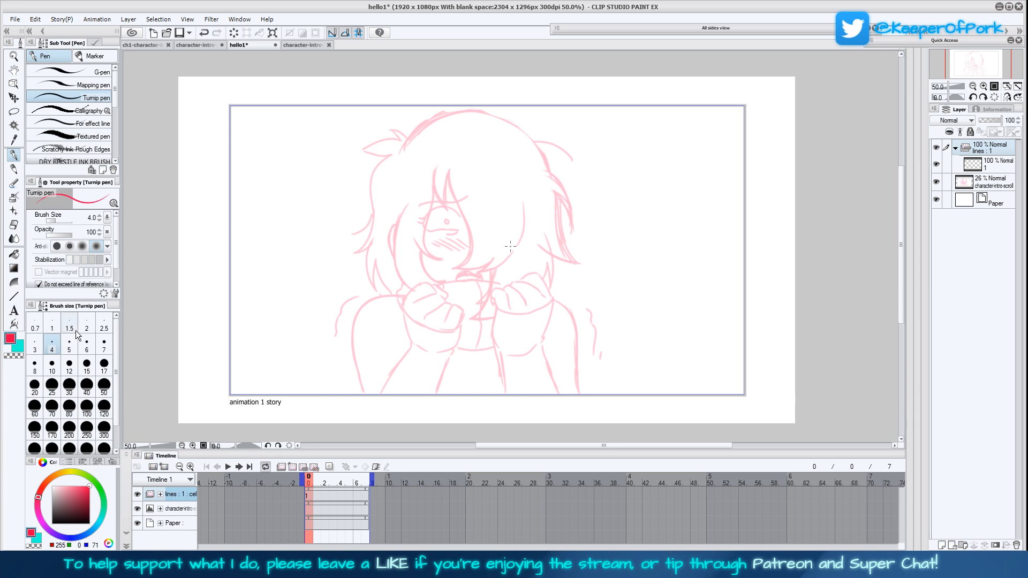
{"action": "left_click", "coordinate": [52, 524]}
{"action": "left_click", "coordinate": [35, 347]}
{"action": "left_click", "coordinate": [54, 351]}
{"action": "left_click_drag", "start_coordinate": [900, 201], "coordinate": [901, 201]}
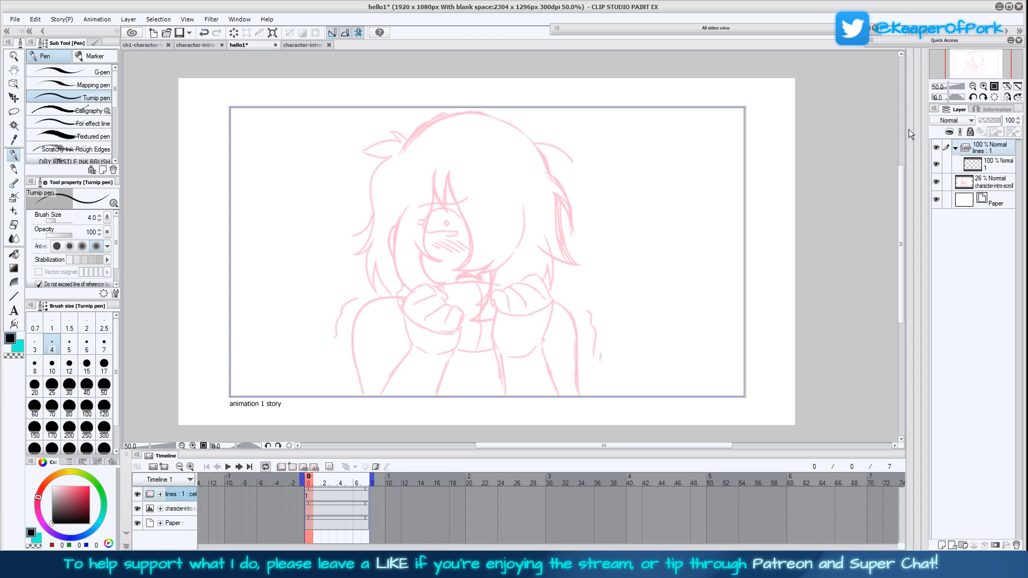
In a mirrored view, ink the fist outline and finger folds of the hand below the visible eye on cel 1 of the lines folder
{"action": "left_click", "coordinate": [1007, 97]}
{"action": "left_click", "coordinate": [984, 87]}
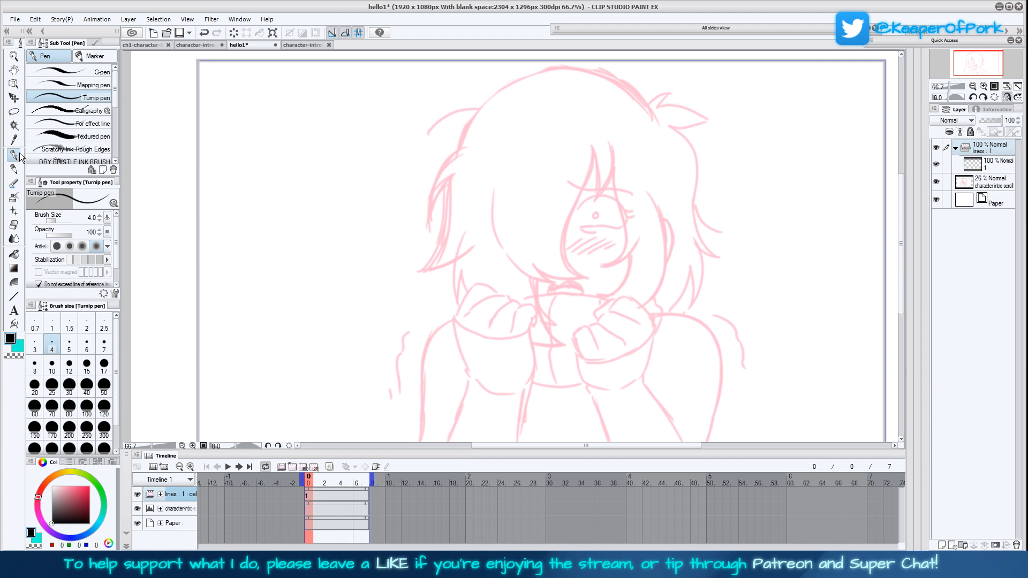
{"action": "left_click_drag", "start_coordinate": [674, 337], "coordinate": [576, 271]}
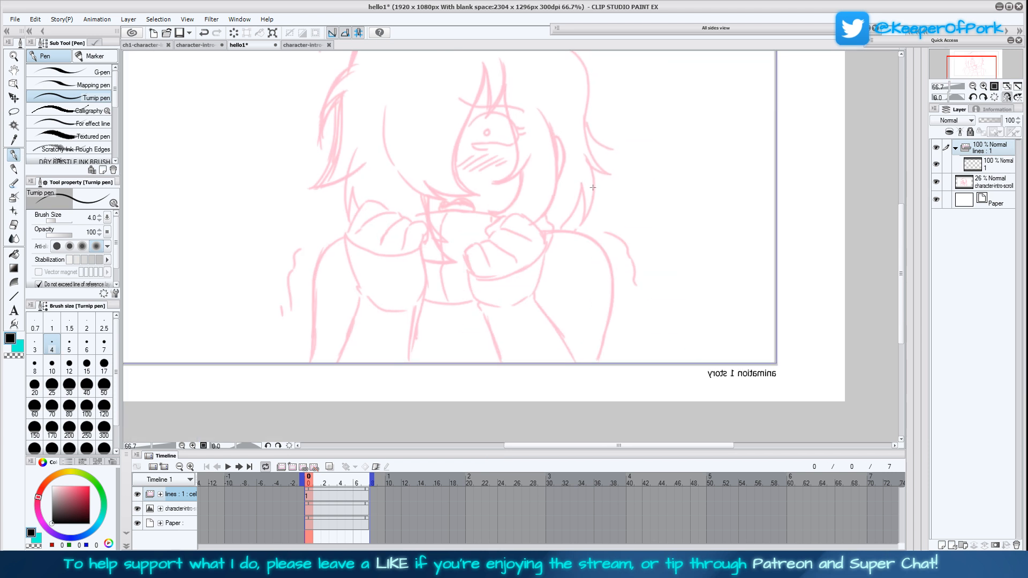
{"action": "left_click", "coordinate": [983, 86]}
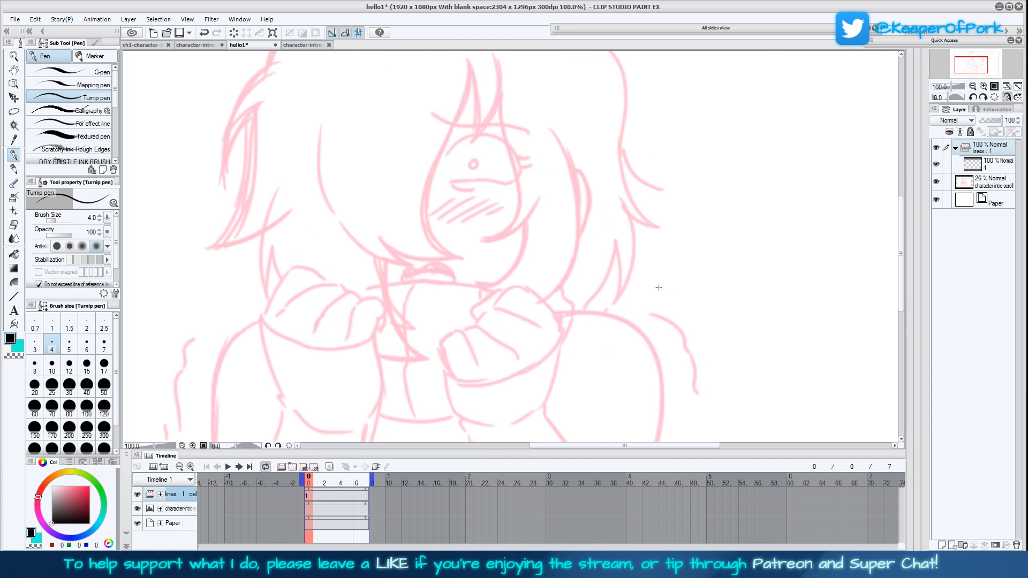
{"action": "left_click", "coordinate": [987, 168]}
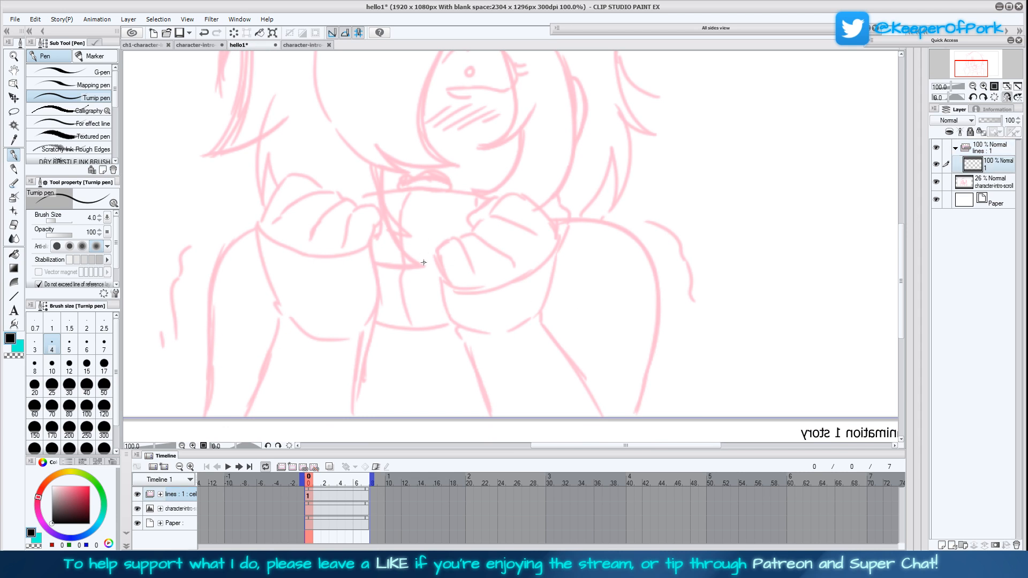
{"action": "mouse_move", "coordinate": [443, 279]}
{"action": "left_mouse_down"}
{"action": "mouse_move", "coordinate": [434, 249]}
{"action": "mouse_move", "coordinate": [454, 238]}
{"action": "mouse_move", "coordinate": [475, 273]}
{"action": "mouse_move", "coordinate": [500, 251]}
{"action": "mouse_move", "coordinate": [477, 233]}
{"action": "mouse_move", "coordinate": [457, 238]}
{"action": "left_mouse_up"}
{"action": "left_click_drag", "start_coordinate": [602, 276], "coordinate": [573, 327]}
{"action": "mouse_move", "coordinate": [512, 287]}
{"action": "left_mouse_down"}
{"action": "mouse_move", "coordinate": [461, 264]}
{"action": "mouse_move", "coordinate": [439, 286]}
{"action": "left_mouse_up"}
{"action": "left_click_drag", "start_coordinate": [577, 369], "coordinate": [562, 312]}
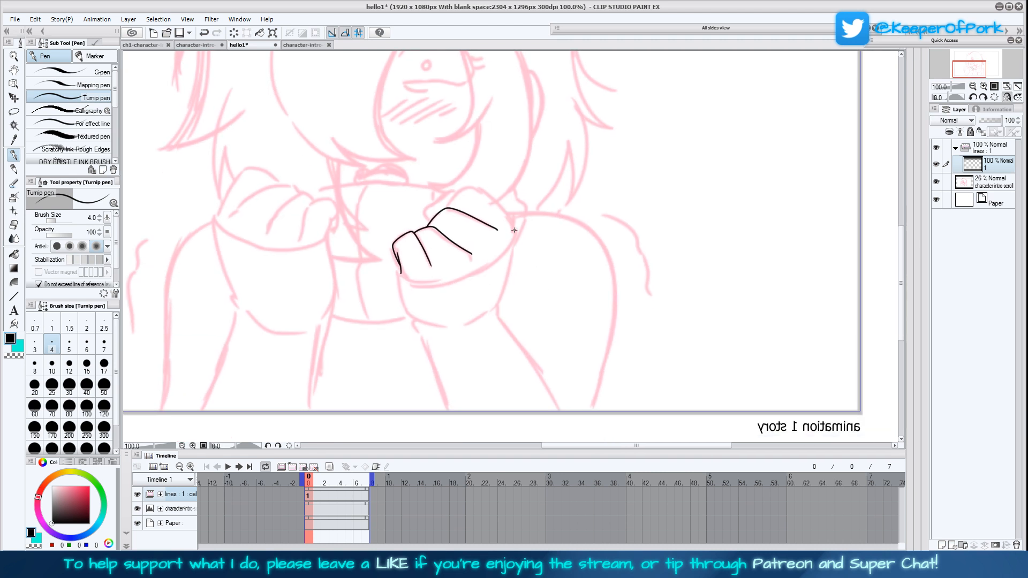
{"action": "mouse_move", "coordinate": [515, 229]}
{"action": "left_mouse_down"}
{"action": "mouse_move", "coordinate": [485, 192]}
{"action": "mouse_move", "coordinate": [464, 185]}
{"action": "mouse_move", "coordinate": [444, 209]}
{"action": "left_mouse_up"}
{"action": "mouse_move", "coordinate": [512, 241]}
{"action": "left_mouse_down"}
{"action": "mouse_move", "coordinate": [466, 280]}
{"action": "mouse_move", "coordinate": [438, 290]}
{"action": "mouse_move", "coordinate": [395, 268]}
{"action": "left_mouse_up"}
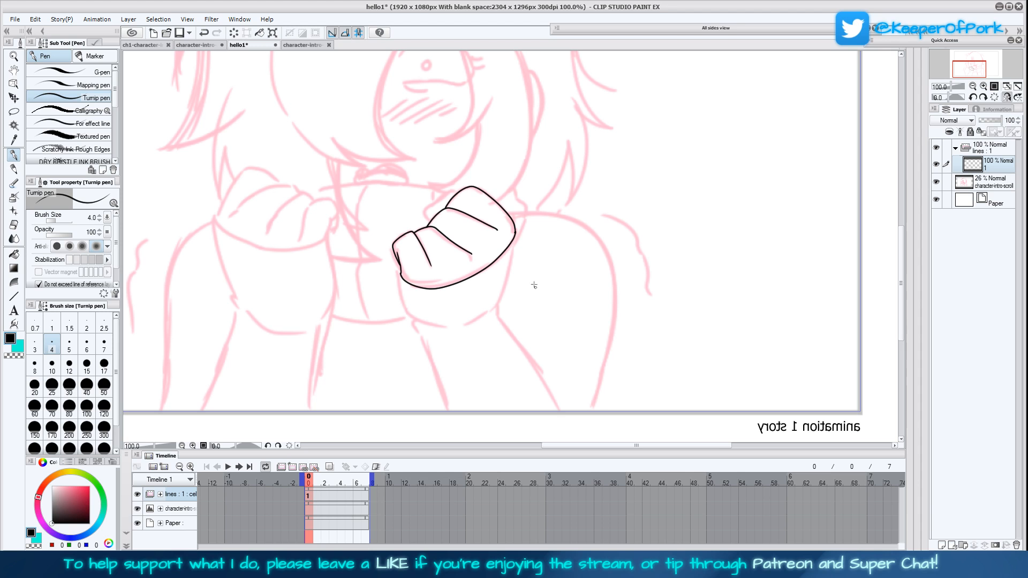
Ink both edges of the wrist and forearm below that fist, plus a horizontal closing line beneath the panel's lower border
{"action": "mouse_move", "coordinate": [514, 224]}
{"action": "left_mouse_down"}
{"action": "mouse_move", "coordinate": [500, 301]}
{"action": "mouse_move", "coordinate": [481, 321]}
{"action": "mouse_move", "coordinate": [498, 307]}
{"action": "mouse_move", "coordinate": [549, 378]}
{"action": "left_mouse_up"}
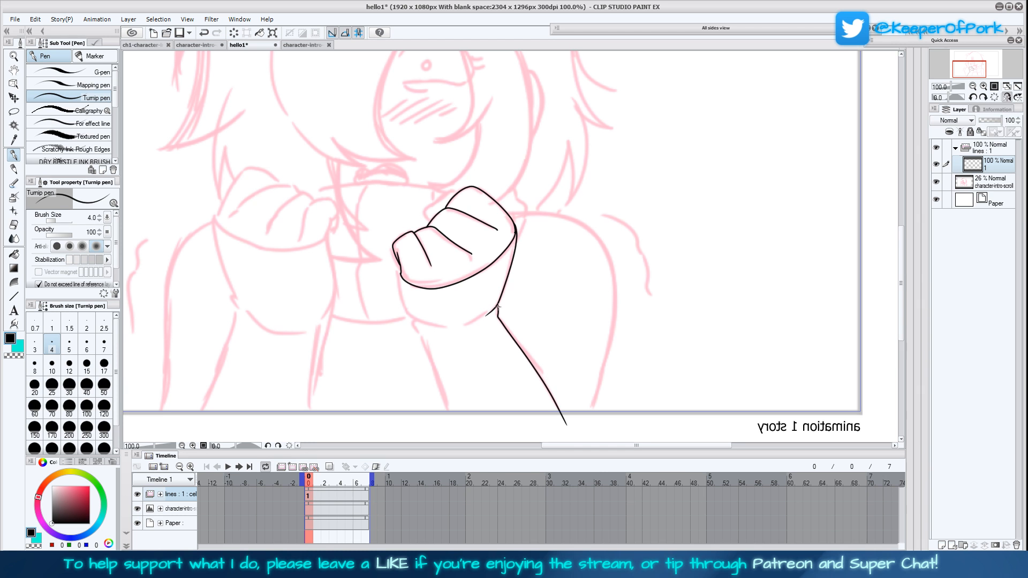
{"action": "scroll", "coordinate": [485, 289], "scroll_direction": "down", "scroll_amount": 1}
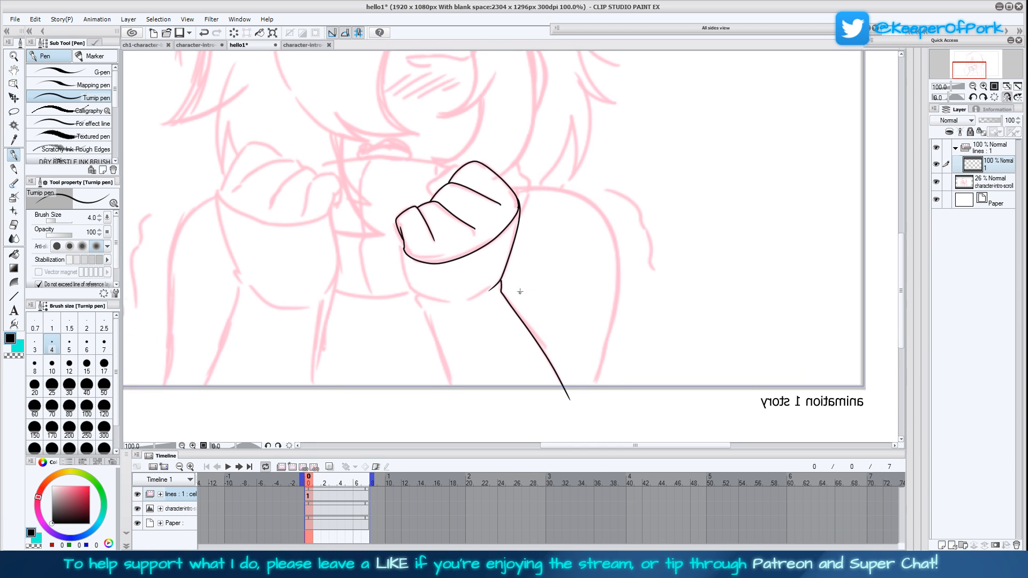
{"action": "scroll", "coordinate": [520, 292], "scroll_direction": "up", "scroll_amount": 4}
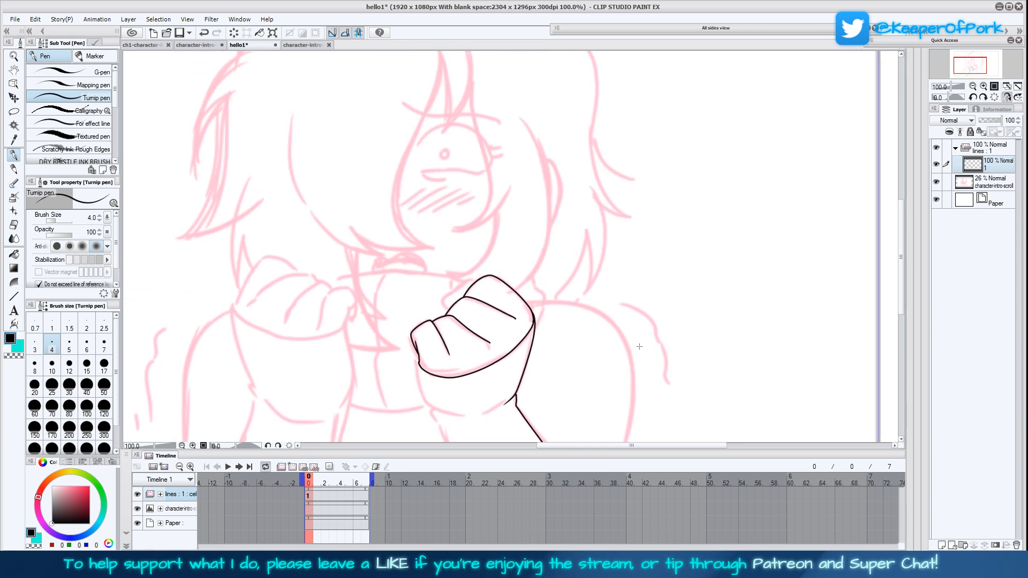
{"action": "scroll", "coordinate": [626, 354], "scroll_direction": "down", "scroll_amount": 2}
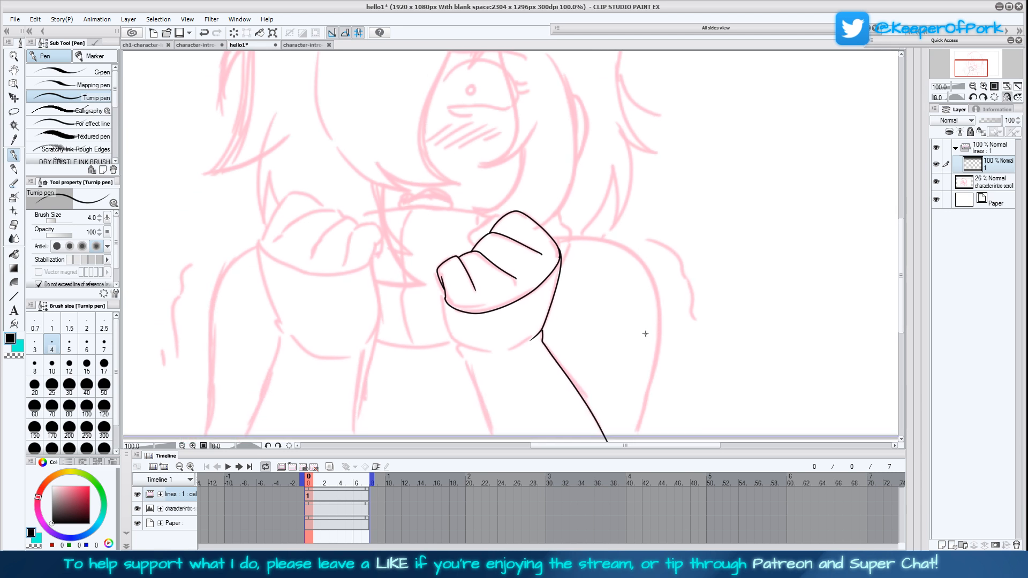
{"action": "scroll", "coordinate": [639, 366], "scroll_direction": "down", "scroll_amount": 1}
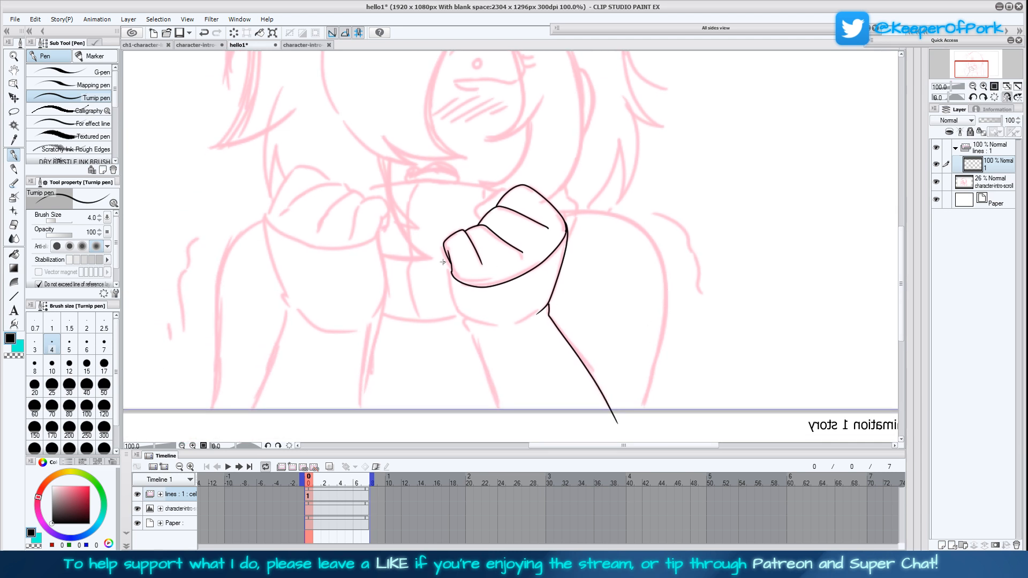
{"action": "mouse_move", "coordinate": [452, 264]}
{"action": "left_mouse_down"}
{"action": "mouse_move", "coordinate": [450, 293]}
{"action": "mouse_move", "coordinate": [460, 316]}
{"action": "mouse_move", "coordinate": [482, 325]}
{"action": "mouse_move", "coordinate": [477, 341]}
{"action": "mouse_move", "coordinate": [507, 423]}
{"action": "left_mouse_up"}
{"action": "left_click_drag", "start_coordinate": [658, 418], "coordinate": [190, 422]}
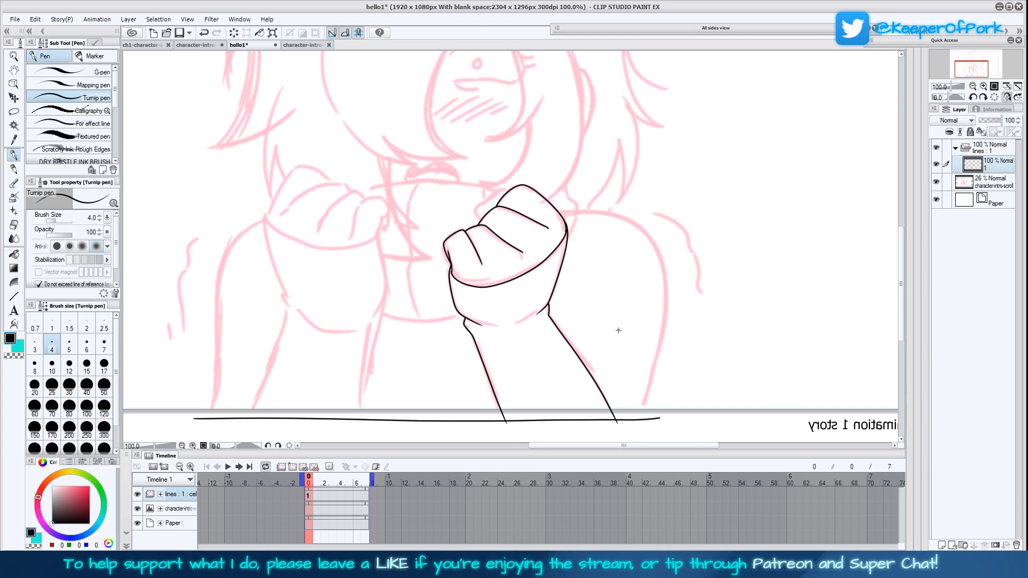
Ink the inner edge of the other forearm from the base of the hand down past the panel's lower border
{"action": "left_click_drag", "start_coordinate": [650, 300], "coordinate": [661, 316]}
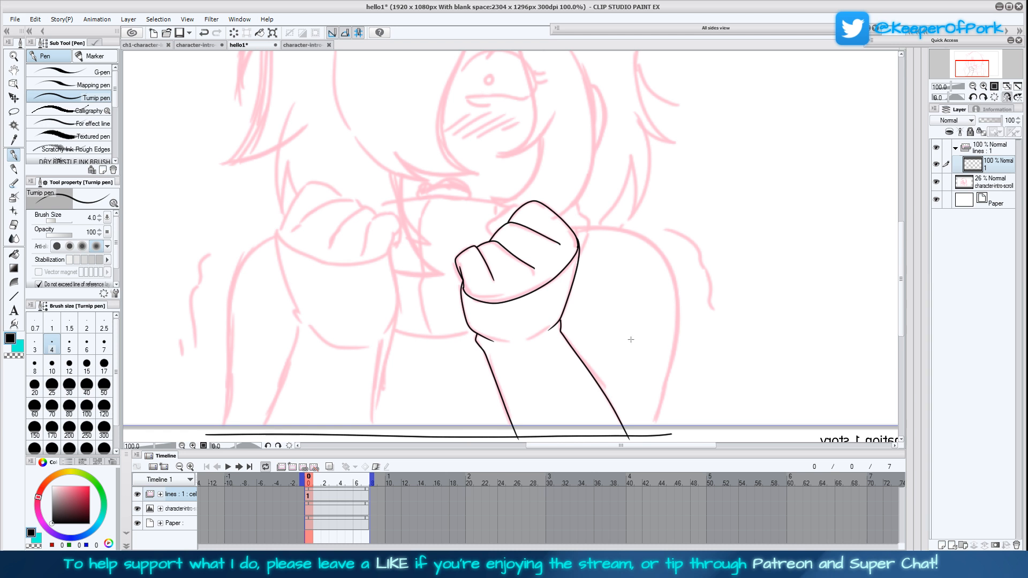
{"action": "left_click_drag", "start_coordinate": [535, 354], "coordinate": [566, 311]}
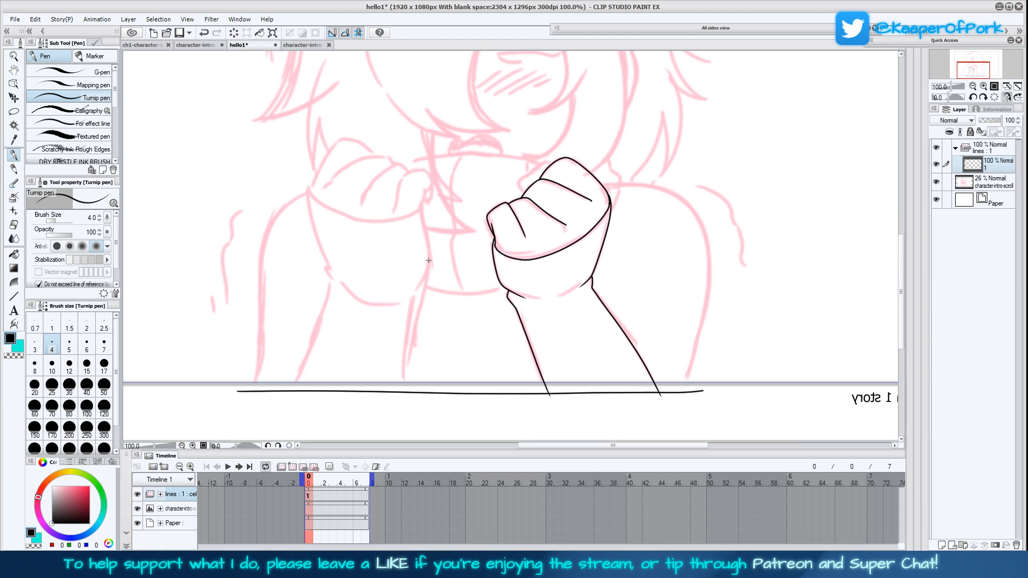
{"action": "left_click_drag", "start_coordinate": [430, 260], "coordinate": [401, 405]}
{"action": "left_click_drag", "start_coordinate": [429, 261], "coordinate": [423, 189]}
{"action": "left_click_drag", "start_coordinate": [493, 232], "coordinate": [478, 280]}
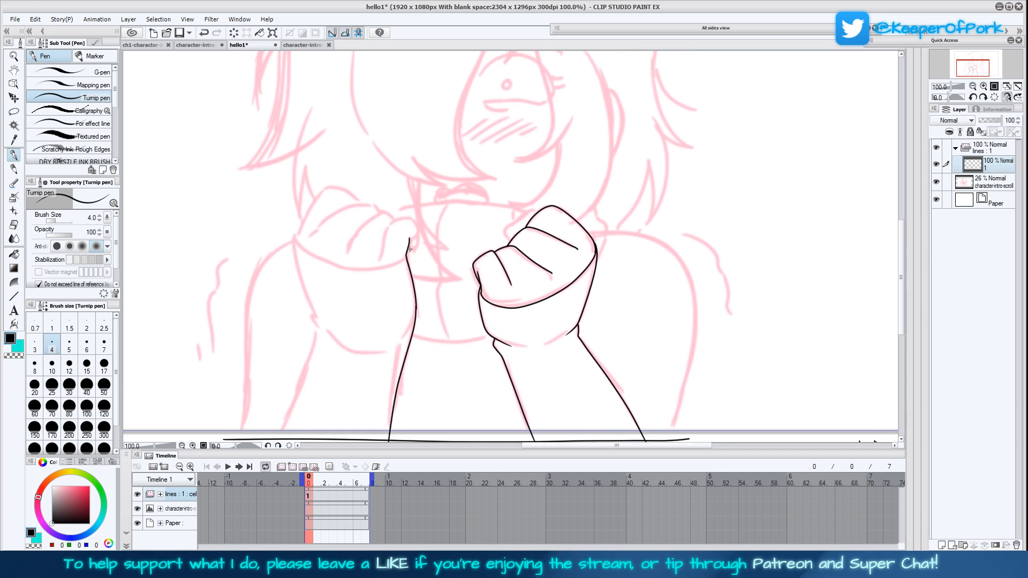
Ink the curled fingers and upper outline of the second hand, redoing one finger line
{"action": "mouse_move", "coordinate": [407, 250]}
{"action": "left_mouse_down"}
{"action": "mouse_move", "coordinate": [420, 248]}
{"action": "mouse_move", "coordinate": [419, 228]}
{"action": "mouse_move", "coordinate": [391, 218]}
{"action": "mouse_move", "coordinate": [378, 258]}
{"action": "left_mouse_up"}
{"action": "mouse_move", "coordinate": [395, 218]}
{"action": "left_mouse_down"}
{"action": "mouse_move", "coordinate": [369, 217]}
{"action": "mouse_move", "coordinate": [345, 252]}
{"action": "left_mouse_up"}
{"action": "key", "text": "ctrl+z"}
{"action": "mouse_move", "coordinate": [395, 218]}
{"action": "left_mouse_down"}
{"action": "mouse_move", "coordinate": [373, 214]}
{"action": "mouse_move", "coordinate": [345, 252]}
{"action": "left_mouse_up"}
{"action": "mouse_move", "coordinate": [365, 205]}
{"action": "left_mouse_down"}
{"action": "mouse_move", "coordinate": [345, 204]}
{"action": "mouse_move", "coordinate": [307, 235]}
{"action": "left_mouse_up"}
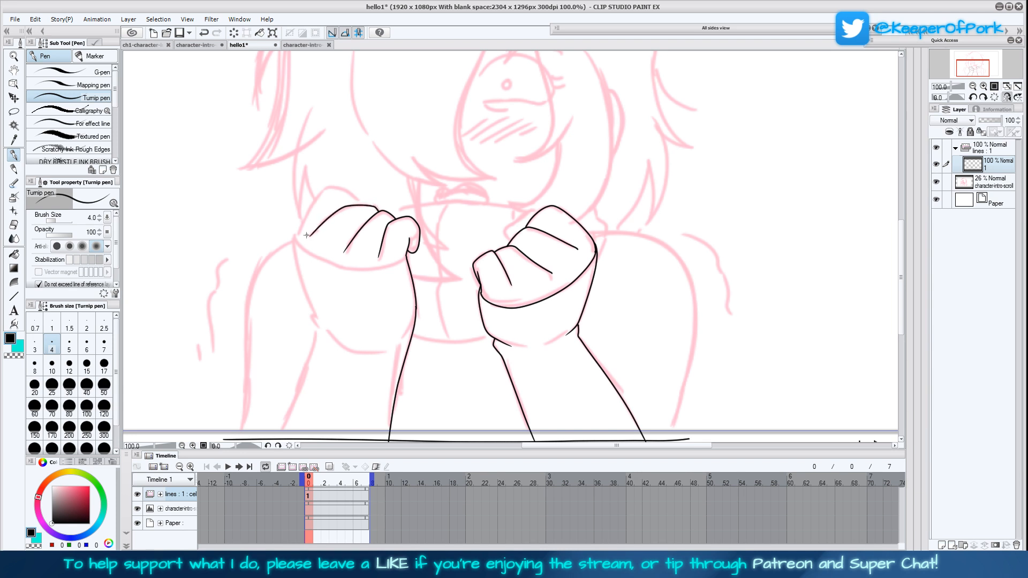
{"action": "mouse_move", "coordinate": [356, 196]}
{"action": "left_mouse_down"}
{"action": "mouse_move", "coordinate": [321, 188]}
{"action": "mouse_move", "coordinate": [292, 242]}
{"action": "left_mouse_up"}
Ink the lower curve of the second fist, its wrist and the outer edge of its forearm
{"action": "left_click_drag", "start_coordinate": [644, 280], "coordinate": [651, 309]}
{"action": "left_click", "coordinate": [1008, 98]}
{"action": "left_click", "coordinate": [1007, 97]}
{"action": "left_click_drag", "start_coordinate": [708, 338], "coordinate": [702, 267]}
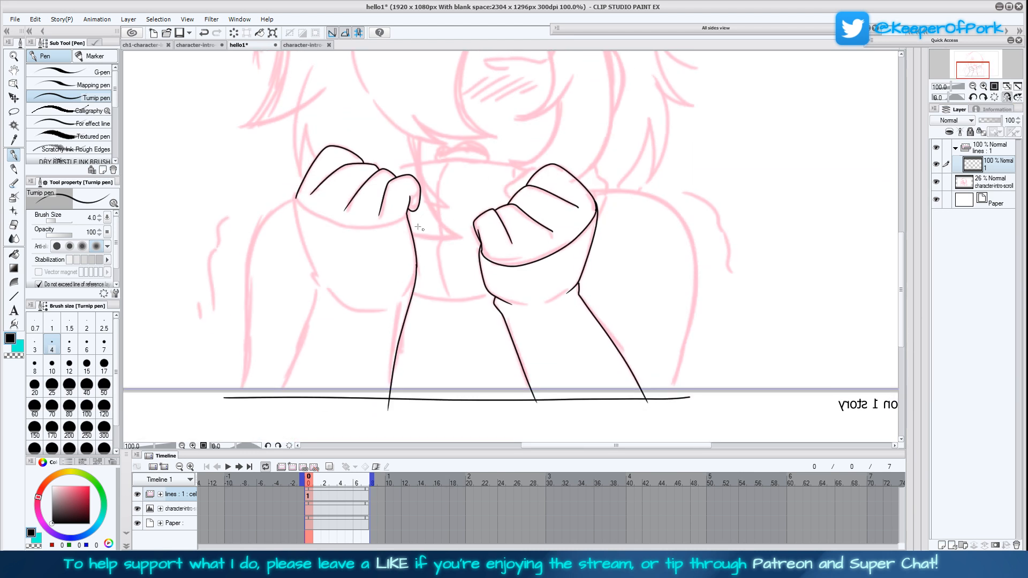
{"action": "mouse_move", "coordinate": [406, 216]}
{"action": "left_mouse_down"}
{"action": "mouse_move", "coordinate": [347, 229]}
{"action": "mouse_move", "coordinate": [298, 203]}
{"action": "mouse_move", "coordinate": [295, 191]}
{"action": "mouse_move", "coordinate": [324, 294]}
{"action": "mouse_move", "coordinate": [375, 316]}
{"action": "left_mouse_up"}
{"action": "left_click_drag", "start_coordinate": [318, 287], "coordinate": [263, 411]}
Ink the pointed hair strand above the visible eye and the long fringe edge curving down beside the face
{"action": "scroll", "coordinate": [630, 323], "scroll_direction": "up", "scroll_amount": 6}
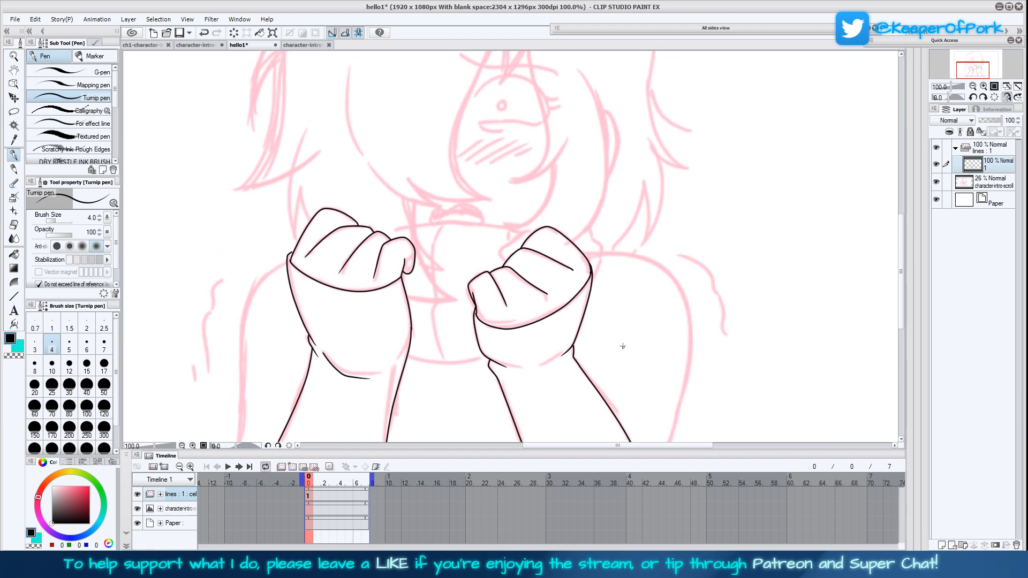
{"action": "mouse_move", "coordinate": [550, 108]}
{"action": "left_mouse_down"}
{"action": "mouse_move", "coordinate": [546, 175]}
{"action": "mouse_move", "coordinate": [525, 198]}
{"action": "mouse_move", "coordinate": [524, 123]}
{"action": "left_mouse_up"}
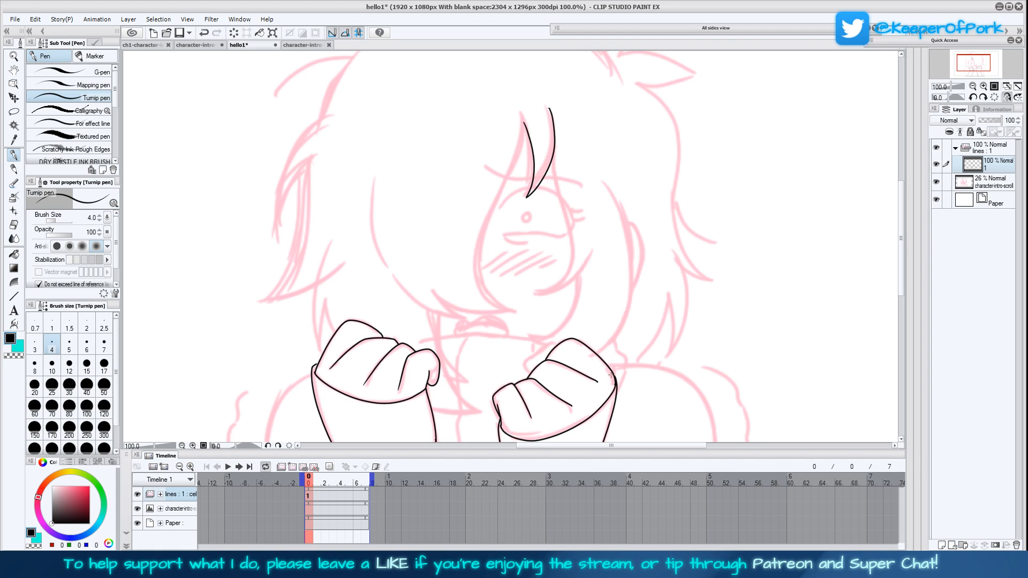
{"action": "mouse_move", "coordinate": [523, 122]}
{"action": "left_mouse_down"}
{"action": "mouse_move", "coordinate": [483, 251]}
{"action": "mouse_move", "coordinate": [484, 284]}
{"action": "mouse_move", "coordinate": [510, 312]}
{"action": "left_mouse_up"}
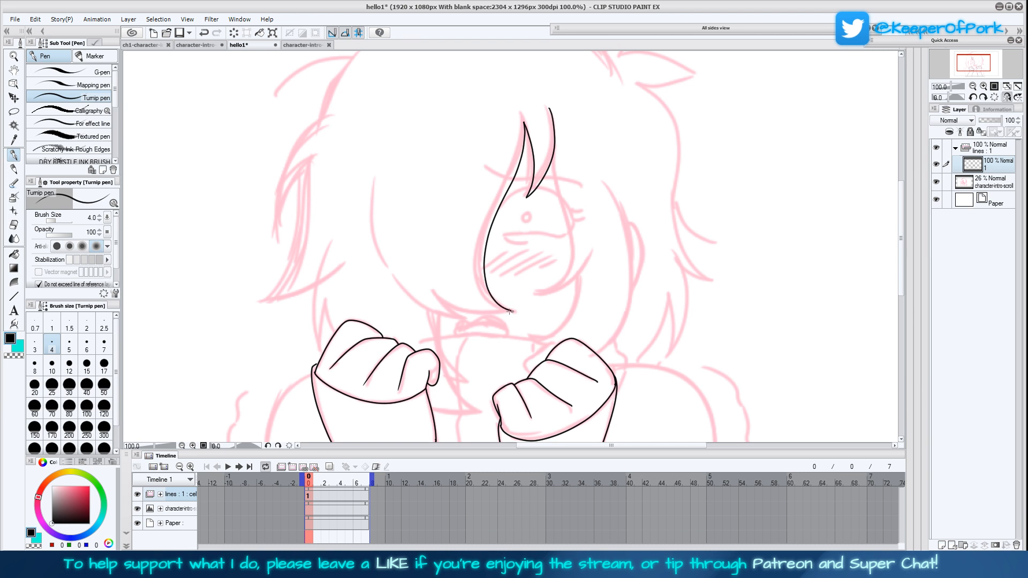
Return the view to unmirrored and ink the fringe's pointed lower tips and the outer curve of the hair covering the face
{"action": "key", "text": "h"}
{"action": "mouse_move", "coordinate": [508, 311]}
{"action": "left_mouse_down"}
{"action": "mouse_move", "coordinate": [606, 291]}
{"action": "mouse_move", "coordinate": [556, 318]}
{"action": "mouse_move", "coordinate": [589, 291]}
{"action": "mouse_move", "coordinate": [558, 318]}
{"action": "mouse_move", "coordinate": [585, 314]}
{"action": "mouse_move", "coordinate": [621, 291]}
{"action": "mouse_move", "coordinate": [648, 231]}
{"action": "mouse_move", "coordinate": [644, 154]}
{"action": "left_mouse_up"}
{"action": "key", "text": "ctrl+z"}
{"action": "mouse_move", "coordinate": [636, 267]}
{"action": "left_mouse_down"}
{"action": "mouse_move", "coordinate": [650, 200]}
{"action": "mouse_move", "coordinate": [636, 152]}
{"action": "left_mouse_up"}
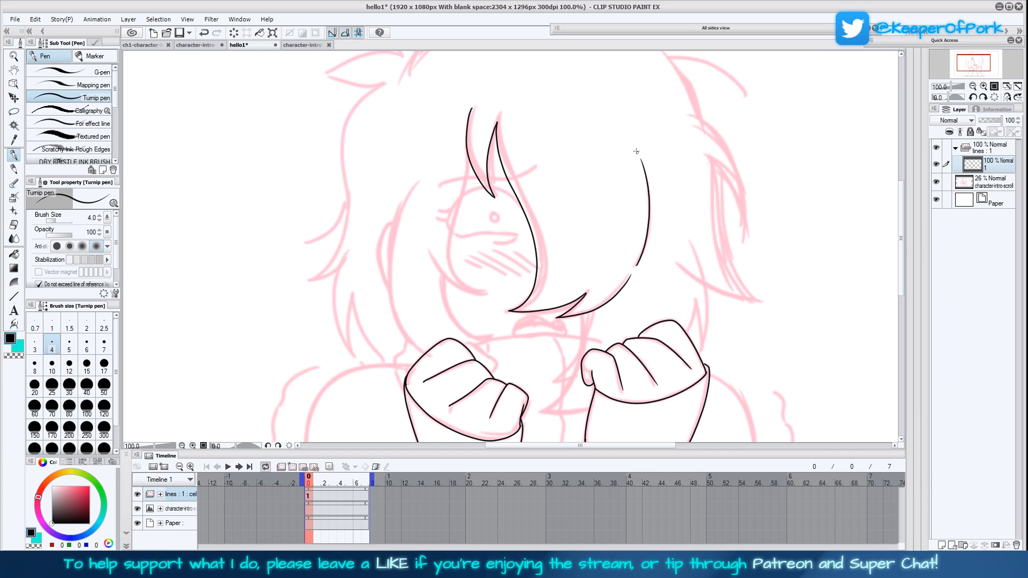
{"action": "left_click_drag", "start_coordinate": [643, 270], "coordinate": [638, 271]}
{"action": "left_click_drag", "start_coordinate": [642, 356], "coordinate": [653, 296]}
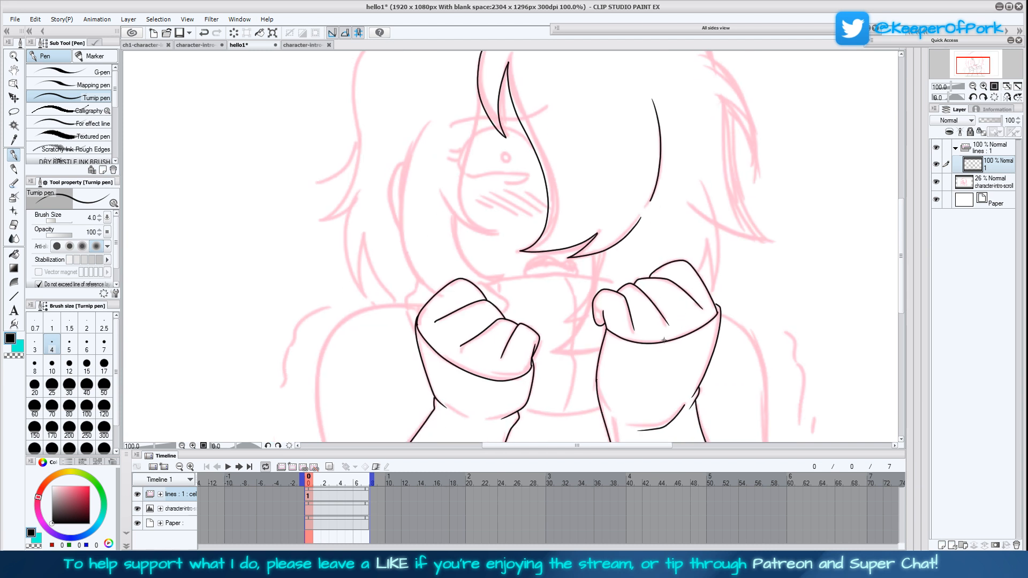
Ink the pointed hair strand that hangs below the fringe beside the second fist
{"action": "mouse_move", "coordinate": [707, 321]}
{"action": "left_mouse_down"}
{"action": "mouse_move", "coordinate": [657, 315]}
{"action": "mouse_move", "coordinate": [667, 246]}
{"action": "left_mouse_up"}
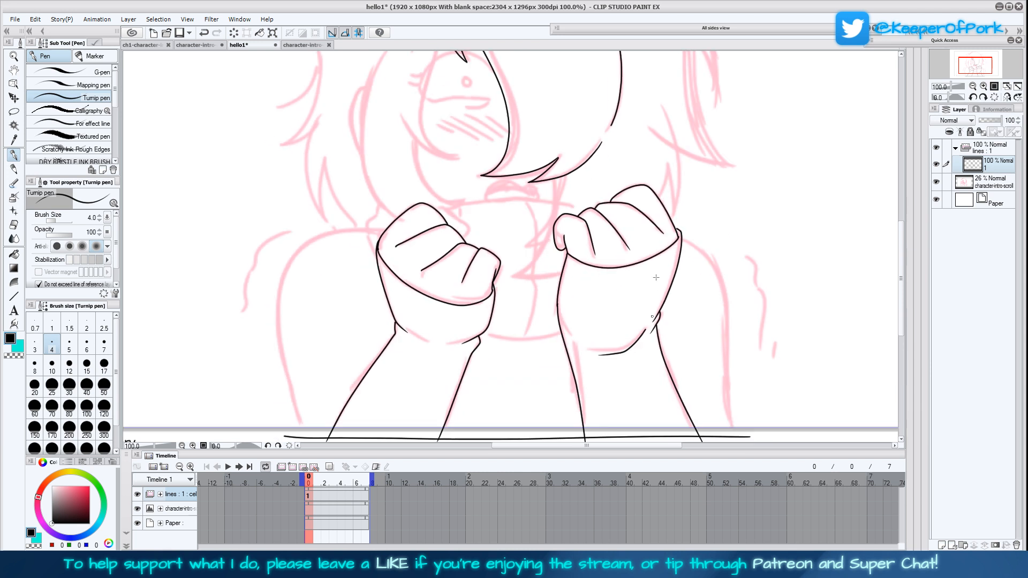
{"action": "mouse_move", "coordinate": [560, 176]}
{"action": "left_mouse_down"}
{"action": "mouse_move", "coordinate": [540, 247]}
{"action": "mouse_move", "coordinate": [514, 261]}
{"action": "mouse_move", "coordinate": [569, 257]}
{"action": "left_mouse_up"}
{"action": "scroll", "coordinate": [544, 192], "scroll_direction": "up", "scroll_amount": 3}
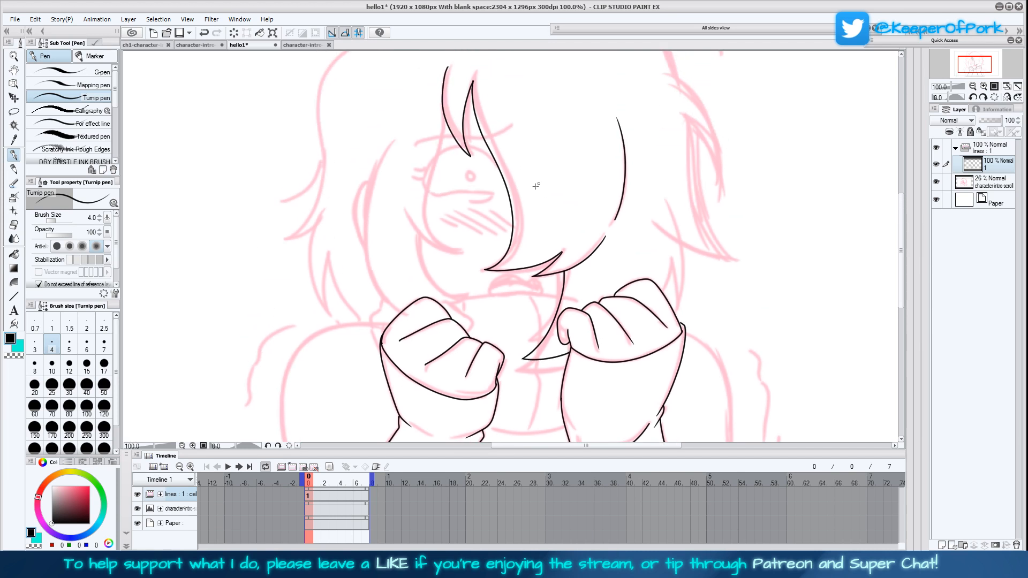
{"action": "left_click_drag", "start_coordinate": [561, 242], "coordinate": [595, 277]}
{"action": "left_click", "coordinate": [85, 73]}
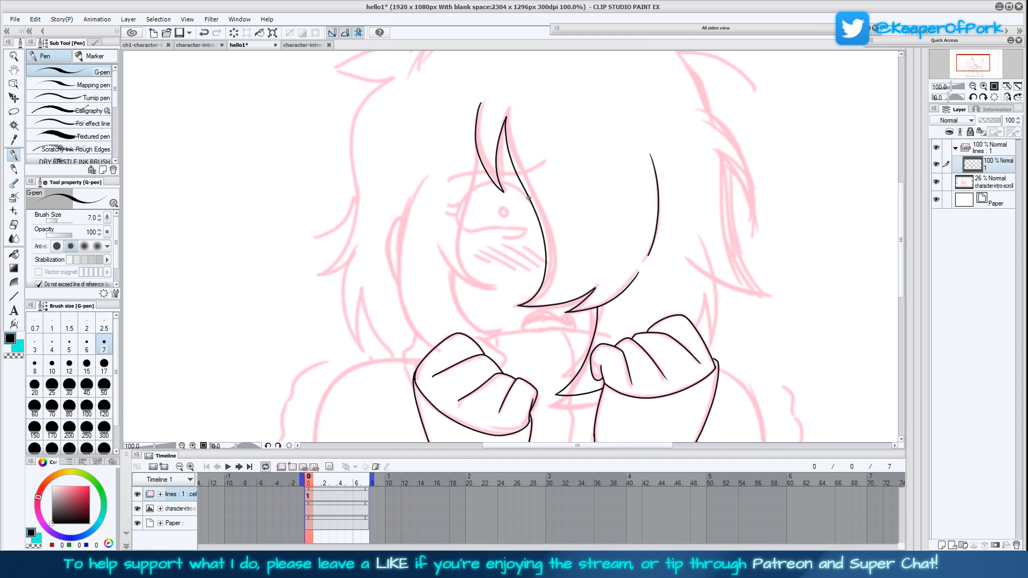
{"action": "mouse_move", "coordinate": [530, 200]}
{"action": "left_mouse_down"}
{"action": "mouse_move", "coordinate": [496, 182]}
{"action": "mouse_move", "coordinate": [467, 194]}
{"action": "mouse_move", "coordinate": [453, 217]}
{"action": "left_mouse_up"}
{"action": "key", "text": "ctrl+z"}
{"action": "left_click", "coordinate": [34, 365]}
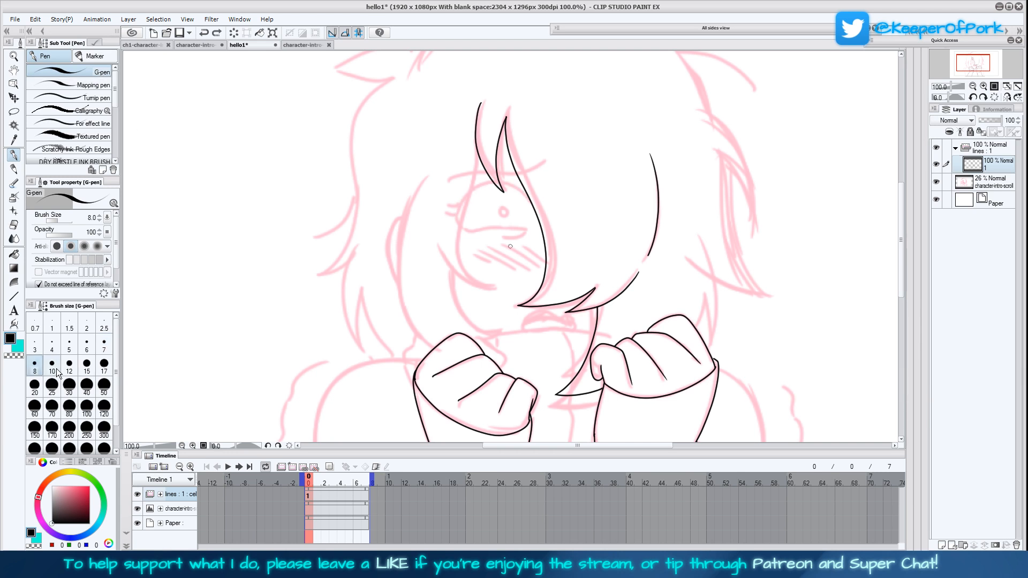
{"action": "left_click", "coordinate": [101, 98]}
{"action": "left_click", "coordinate": [104, 346]}
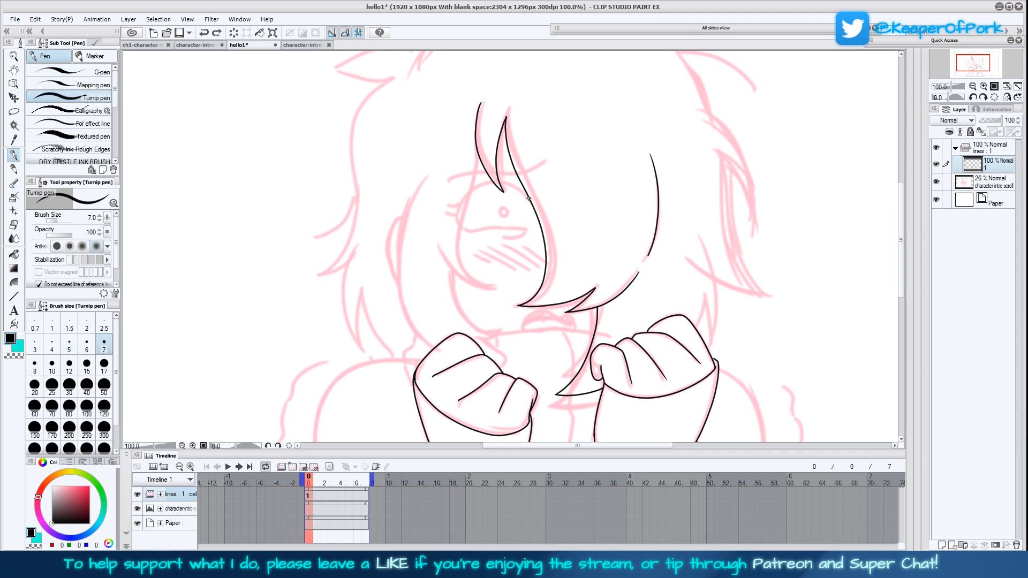
Ink the visible eye's upper lid, lashes and lower line plus the eyebrow above it with the Turnip pen at size 5
{"action": "left_click", "coordinate": [70, 346]}
{"action": "mouse_move", "coordinate": [530, 202]}
{"action": "left_mouse_down"}
{"action": "mouse_move", "coordinate": [489, 182]}
{"action": "mouse_move", "coordinate": [449, 219]}
{"action": "mouse_move", "coordinate": [457, 210]}
{"action": "mouse_move", "coordinate": [485, 233]}
{"action": "mouse_move", "coordinate": [523, 231]}
{"action": "mouse_move", "coordinate": [479, 233]}
{"action": "mouse_move", "coordinate": [528, 229]}
{"action": "left_mouse_up"}
{"action": "key", "text": "ctrl+z"}
{"action": "left_click_drag", "start_coordinate": [451, 179], "coordinate": [542, 160]}
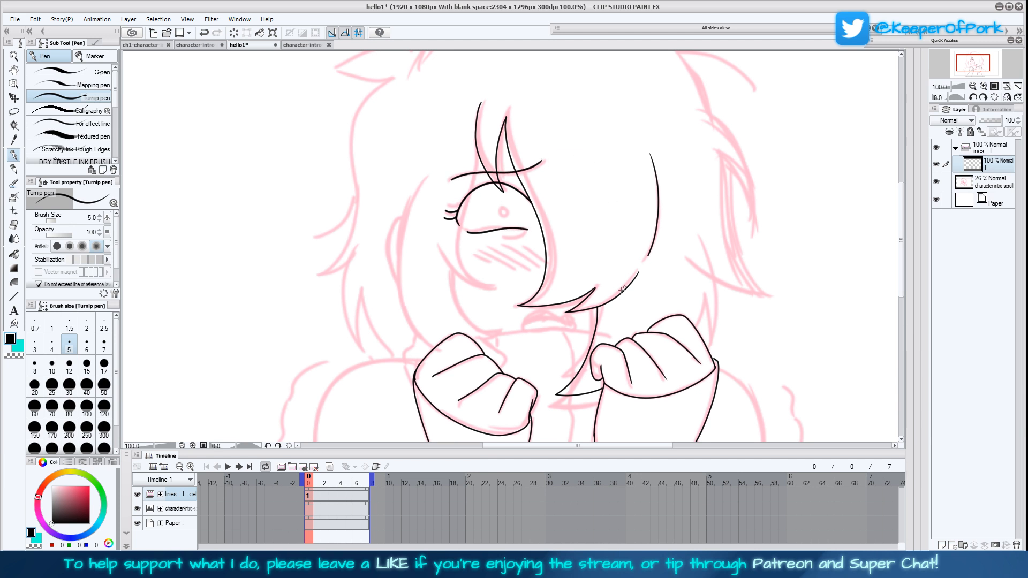
Set the brush size to 4 and ink the sidelocks, jaw curve and ear around the visible side of the face
{"action": "left_click_drag", "start_coordinate": [605, 350], "coordinate": [620, 329]}
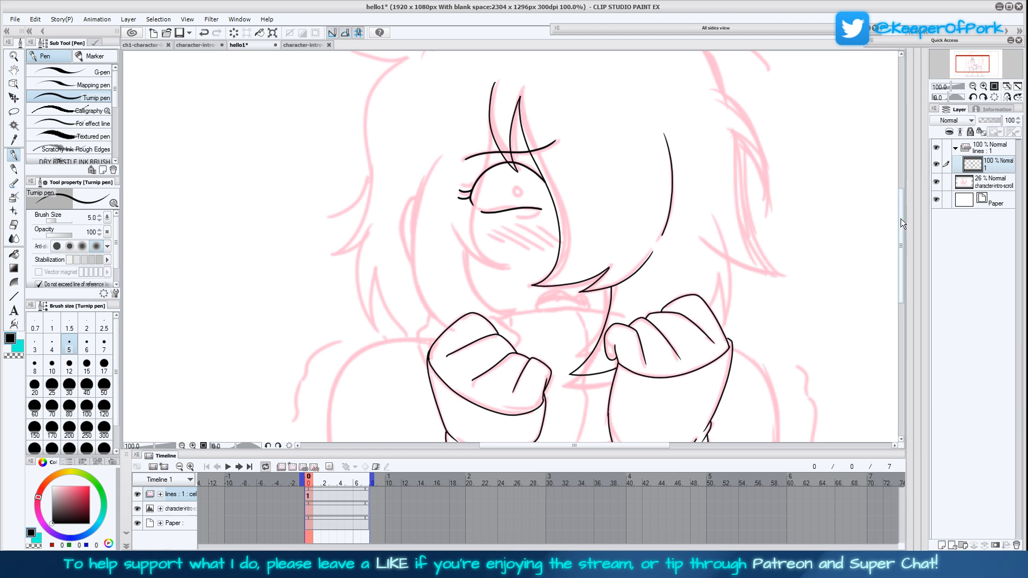
{"action": "left_click_drag", "start_coordinate": [902, 221], "coordinate": [901, 220]}
{"action": "left_click_drag", "start_coordinate": [383, 257], "coordinate": [367, 274]}
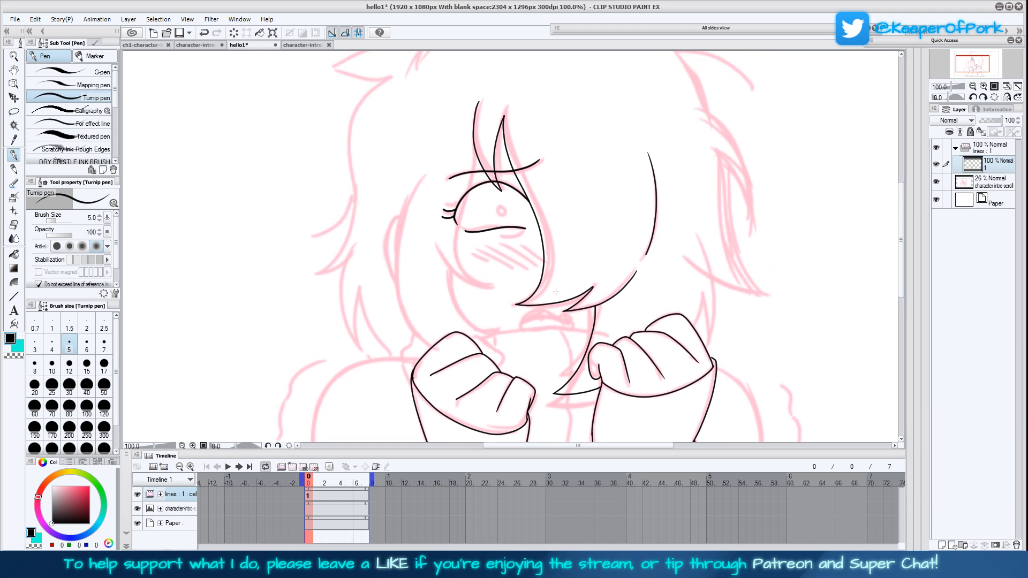
{"action": "left_click", "coordinate": [52, 346]}
{"action": "mouse_move", "coordinate": [474, 153]}
{"action": "left_mouse_down"}
{"action": "mouse_move", "coordinate": [453, 244]}
{"action": "mouse_move", "coordinate": [459, 270]}
{"action": "mouse_move", "coordinate": [493, 284]}
{"action": "mouse_move", "coordinate": [444, 276]}
{"action": "mouse_move", "coordinate": [434, 230]}
{"action": "mouse_move", "coordinate": [477, 249]}
{"action": "mouse_move", "coordinate": [449, 276]}
{"action": "mouse_move", "coordinate": [464, 317]}
{"action": "mouse_move", "coordinate": [501, 328]}
{"action": "mouse_move", "coordinate": [477, 345]}
{"action": "mouse_move", "coordinate": [409, 325]}
{"action": "mouse_move", "coordinate": [398, 264]}
{"action": "mouse_move", "coordinate": [402, 173]}
{"action": "mouse_move", "coordinate": [399, 282]}
{"action": "left_mouse_up"}
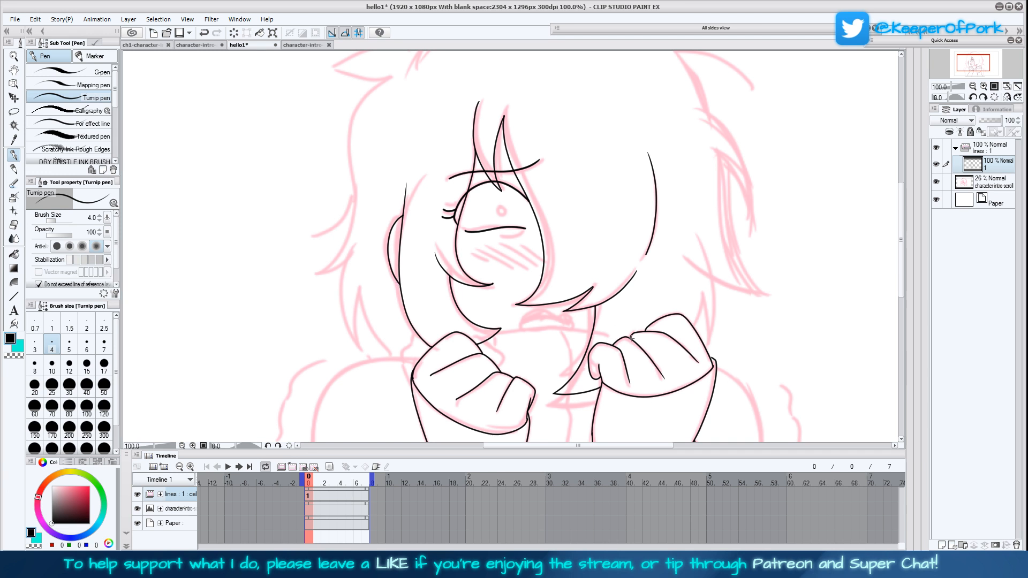
Redraw the inner edge of the first hand from the fingers down to the wrist
{"action": "left_click_drag", "start_coordinate": [662, 371], "coordinate": [684, 308]}
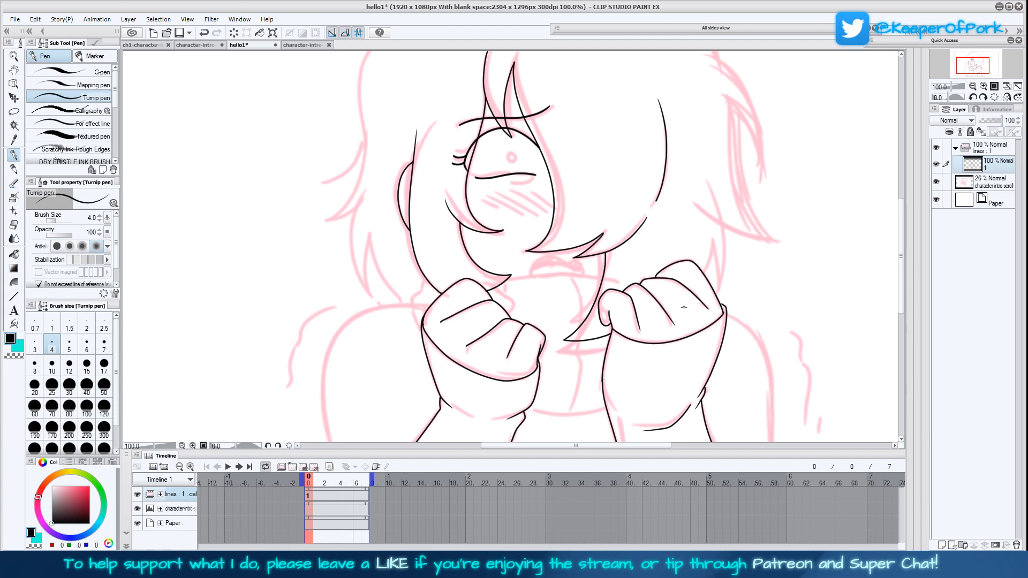
{"action": "scroll", "coordinate": [642, 356], "scroll_direction": "down", "scroll_amount": 4}
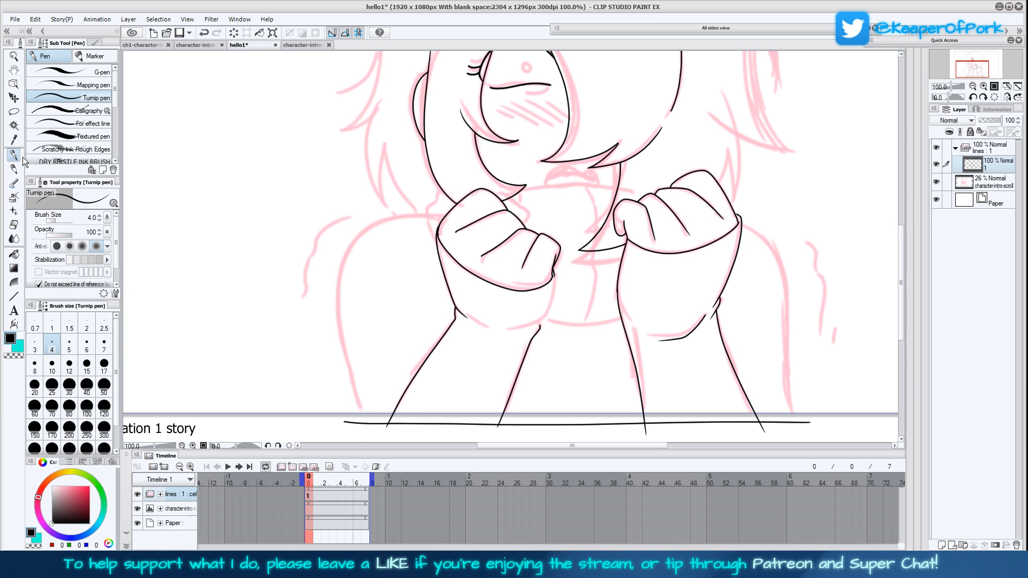
{"action": "left_click_drag", "start_coordinate": [554, 274], "coordinate": [539, 324]}
{"action": "left_click_drag", "start_coordinate": [756, 221], "coordinate": [733, 282]}
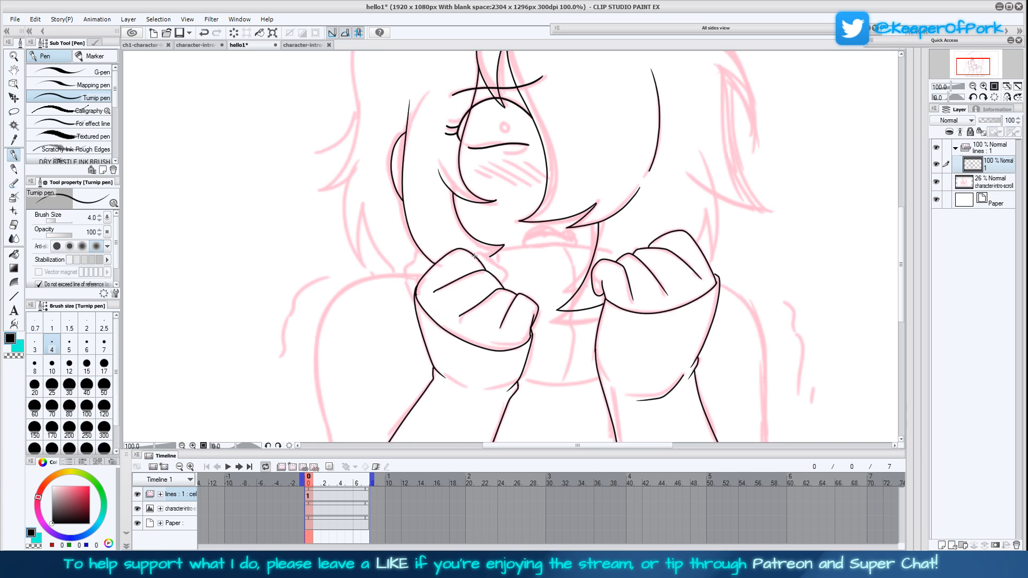
With the view temporarily mirrored, ink the first fist's thumb tip and the upper and lower torso lines between the hands
{"action": "left_click", "coordinate": [1007, 97]}
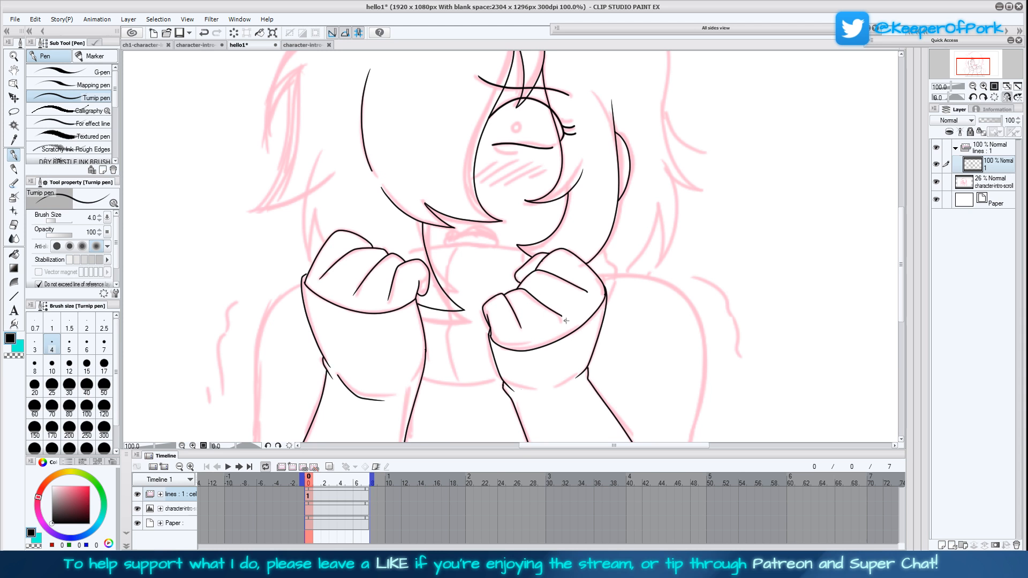
{"action": "left_click_drag", "start_coordinate": [621, 337], "coordinate": [627, 376]}
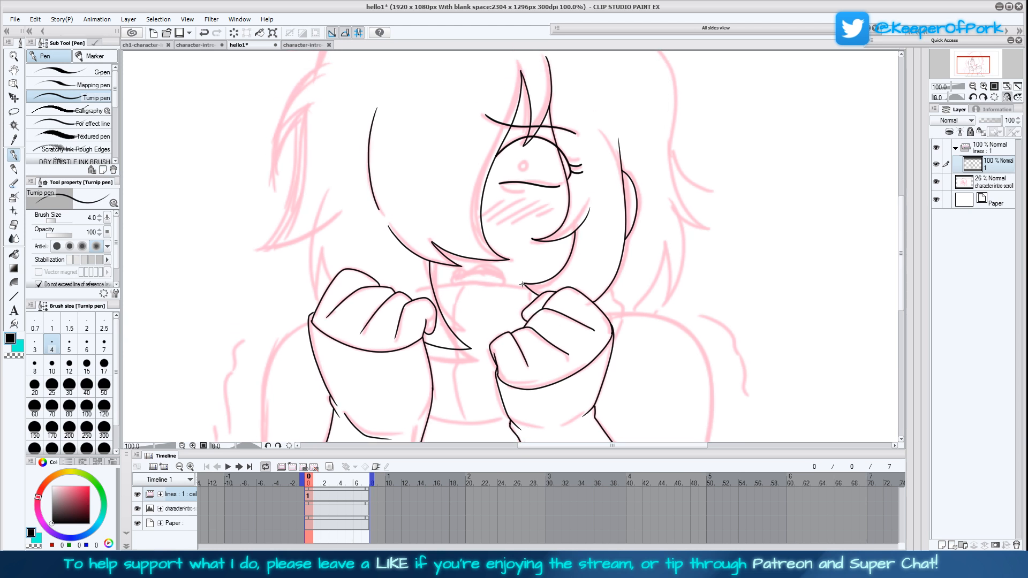
{"action": "left_click_drag", "start_coordinate": [527, 287], "coordinate": [432, 287]}
{"action": "scroll", "coordinate": [494, 323], "scroll_direction": "down", "scroll_amount": 3}
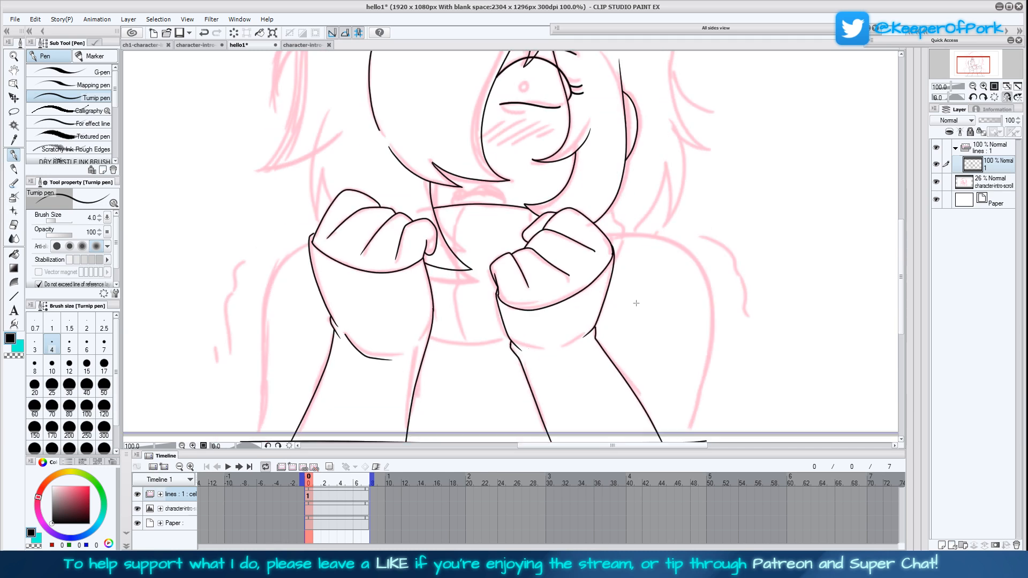
{"action": "left_click_drag", "start_coordinate": [505, 332], "coordinate": [423, 327]}
{"action": "left_click", "coordinate": [1008, 99]}
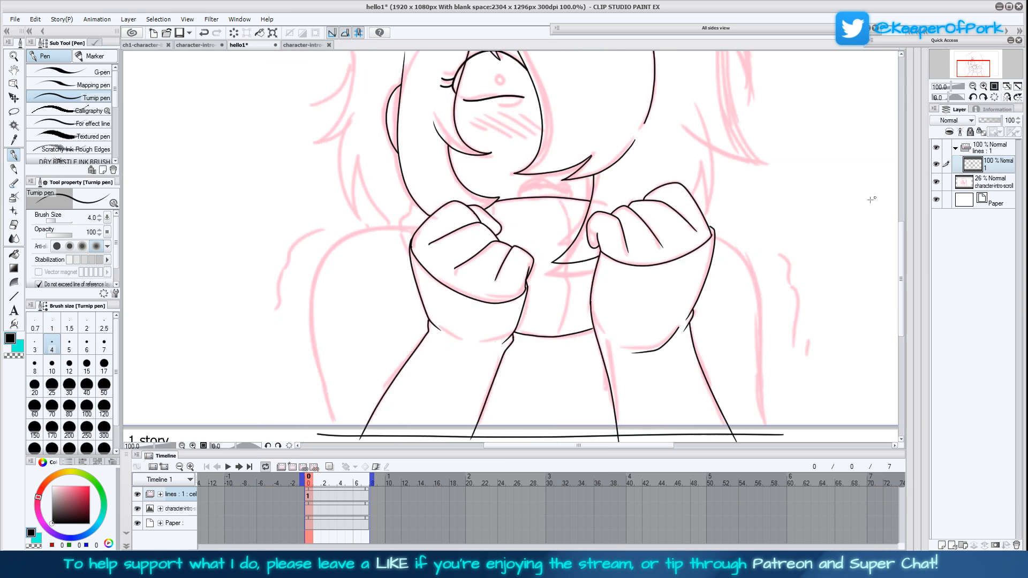
Redo the lower torso line and ink the vertical centre line and the short line beside the first fist's thumb
{"action": "left_click_drag", "start_coordinate": [727, 335], "coordinate": [714, 268]}
{"action": "key", "text": "ctrl+z"}
{"action": "left_click_drag", "start_coordinate": [500, 266], "coordinate": [580, 260]}
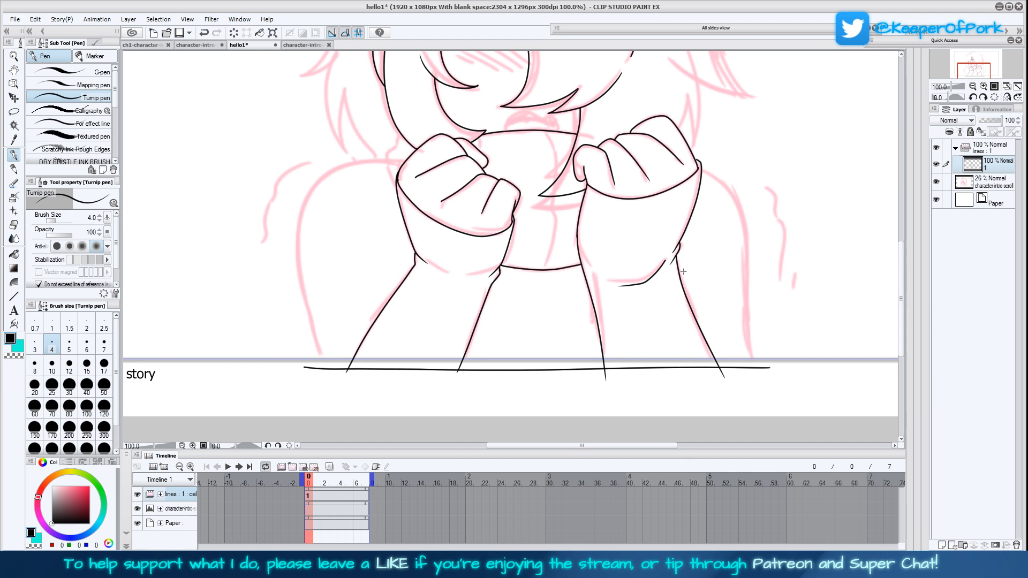
{"action": "left_click_drag", "start_coordinate": [684, 272], "coordinate": [653, 313]}
{"action": "mouse_move", "coordinate": [516, 310]}
{"action": "left_mouse_down"}
{"action": "mouse_move", "coordinate": [529, 243]}
{"action": "mouse_move", "coordinate": [522, 174]}
{"action": "left_mouse_up"}
{"action": "left_click_drag", "start_coordinate": [450, 180], "coordinate": [447, 191]}
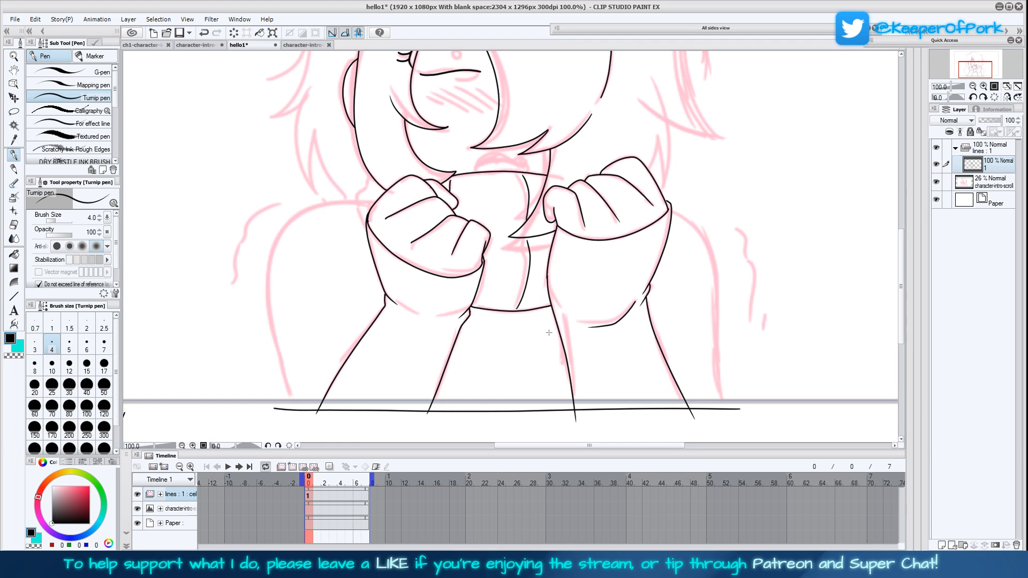
Ink the outlines of both shoulders, running down past the frame's lower edge
{"action": "mouse_move", "coordinate": [560, 351]}
{"action": "left_mouse_down"}
{"action": "mouse_move", "coordinate": [625, 315]}
{"action": "mouse_move", "coordinate": [630, 327]}
{"action": "left_mouse_up"}
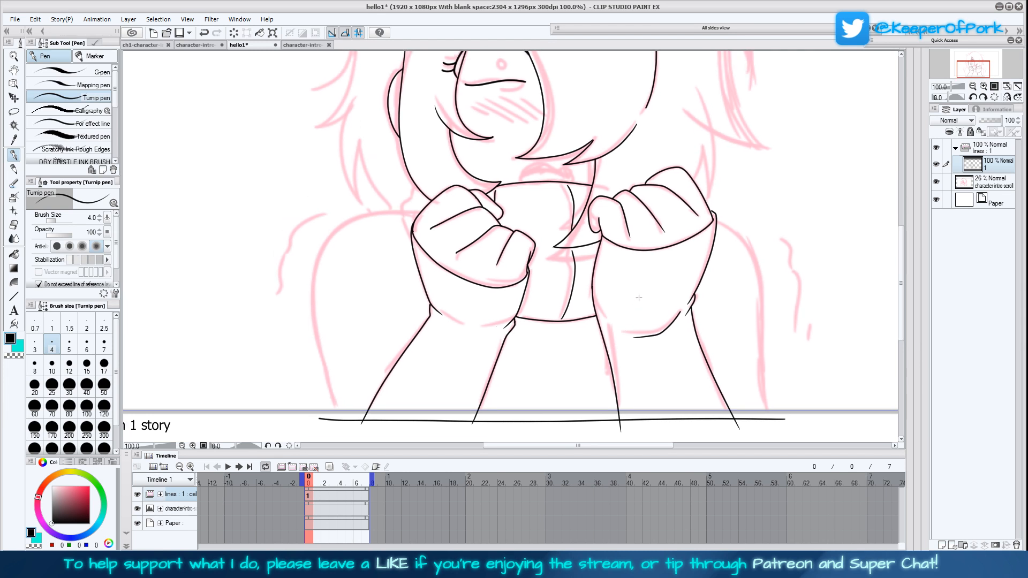
{"action": "left_click_drag", "start_coordinate": [634, 295], "coordinate": [678, 291]}
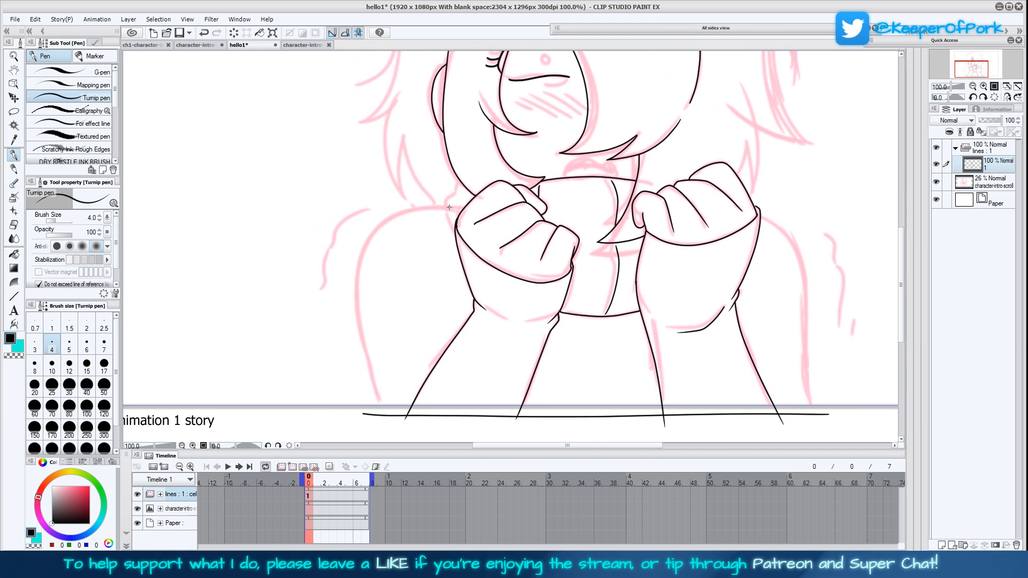
{"action": "mouse_move", "coordinate": [454, 236]}
{"action": "left_mouse_down"}
{"action": "mouse_move", "coordinate": [444, 206]}
{"action": "mouse_move", "coordinate": [456, 175]}
{"action": "left_mouse_up"}
{"action": "mouse_move", "coordinate": [438, 202]}
{"action": "left_mouse_down"}
{"action": "mouse_move", "coordinate": [378, 225]}
{"action": "mouse_move", "coordinate": [359, 266]}
{"action": "mouse_move", "coordinate": [353, 315]}
{"action": "mouse_move", "coordinate": [386, 427]}
{"action": "left_mouse_up"}
{"action": "mouse_move", "coordinate": [766, 333]}
{"action": "left_mouse_down"}
{"action": "mouse_move", "coordinate": [709, 365]}
{"action": "mouse_move", "coordinate": [608, 329]}
{"action": "mouse_move", "coordinate": [621, 318]}
{"action": "left_mouse_up"}
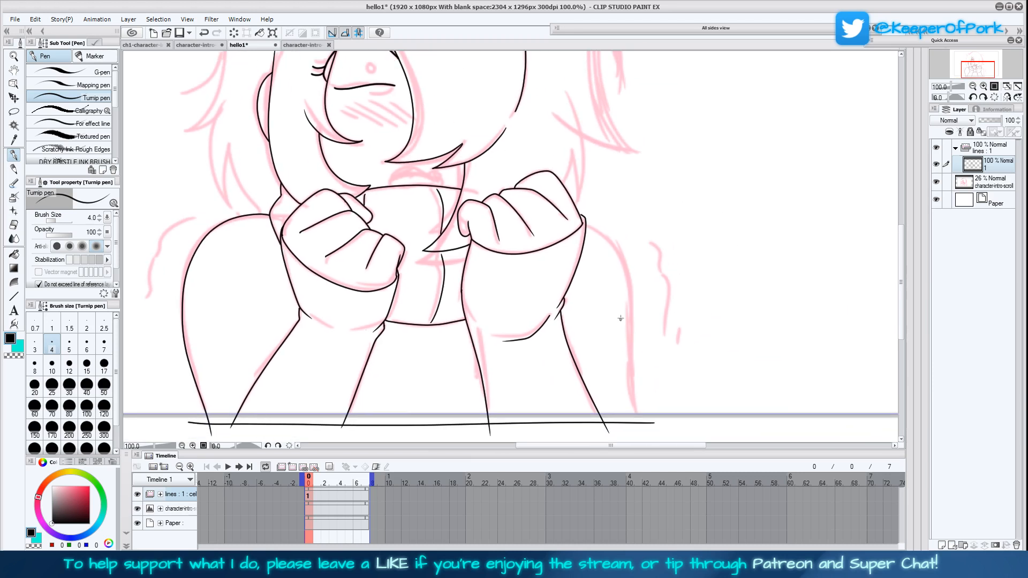
{"action": "mouse_move", "coordinate": [588, 225]}
{"action": "left_mouse_down"}
{"action": "mouse_move", "coordinate": [633, 286]}
{"action": "mouse_move", "coordinate": [632, 374]}
{"action": "mouse_move", "coordinate": [648, 429]}
{"action": "left_mouse_up"}
Ink the pointed hair tips and outer hair edge above the second fist
{"action": "left_click_drag", "start_coordinate": [578, 287], "coordinate": [625, 385]}
{"action": "mouse_move", "coordinate": [614, 265]}
{"action": "left_mouse_down"}
{"action": "mouse_move", "coordinate": [591, 290]}
{"action": "mouse_move", "coordinate": [596, 283]}
{"action": "mouse_move", "coordinate": [602, 323]}
{"action": "mouse_move", "coordinate": [593, 220]}
{"action": "left_mouse_up"}
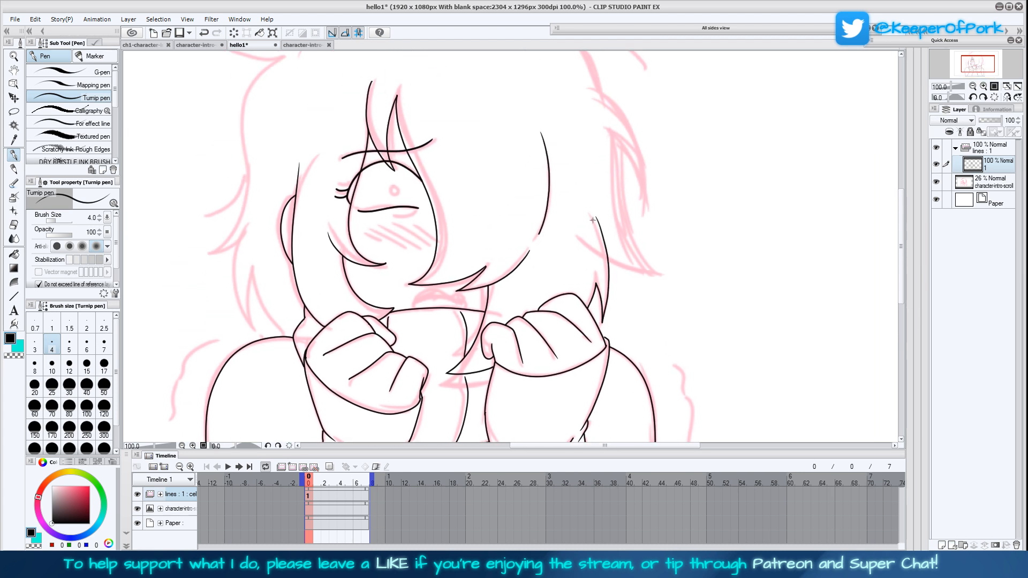
{"action": "left_click_drag", "start_coordinate": [680, 280], "coordinate": [672, 319]}
{"action": "mouse_move", "coordinate": [599, 297]}
{"action": "left_mouse_down"}
{"action": "mouse_move", "coordinate": [651, 315]}
{"action": "mouse_move", "coordinate": [613, 252]}
{"action": "mouse_move", "coordinate": [606, 181]}
{"action": "left_mouse_up"}
Ink the crown curve, the side tuft and tips of the outer hair, and the loose strand beside the crown
{"action": "left_click_drag", "start_coordinate": [670, 252], "coordinate": [672, 317]}
{"action": "mouse_move", "coordinate": [610, 248]}
{"action": "left_mouse_down"}
{"action": "mouse_move", "coordinate": [637, 303]}
{"action": "mouse_move", "coordinate": [636, 265]}
{"action": "mouse_move", "coordinate": [568, 131]}
{"action": "mouse_move", "coordinate": [492, 83]}
{"action": "mouse_move", "coordinate": [434, 70]}
{"action": "mouse_move", "coordinate": [374, 78]}
{"action": "mouse_move", "coordinate": [337, 100]}
{"action": "mouse_move", "coordinate": [294, 151]}
{"action": "mouse_move", "coordinate": [289, 112]}
{"action": "mouse_move", "coordinate": [273, 109]}
{"action": "mouse_move", "coordinate": [295, 129]}
{"action": "mouse_move", "coordinate": [217, 148]}
{"action": "mouse_move", "coordinate": [264, 165]}
{"action": "mouse_move", "coordinate": [240, 182]}
{"action": "mouse_move", "coordinate": [265, 171]}
{"action": "mouse_move", "coordinate": [312, 108]}
{"action": "mouse_move", "coordinate": [302, 246]}
{"action": "mouse_move", "coordinate": [284, 274]}
{"action": "mouse_move", "coordinate": [259, 287]}
{"action": "mouse_move", "coordinate": [291, 299]}
{"action": "mouse_move", "coordinate": [316, 362]}
{"action": "mouse_move", "coordinate": [315, 303]}
{"action": "mouse_move", "coordinate": [341, 366]}
{"action": "left_mouse_up"}
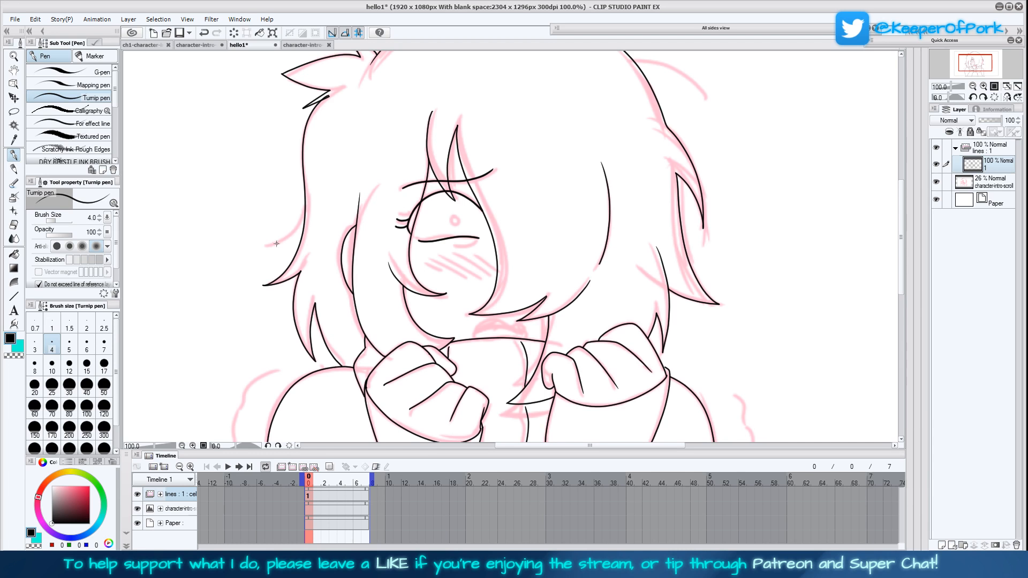
{"action": "mouse_move", "coordinate": [265, 246]}
{"action": "left_mouse_down"}
{"action": "mouse_move", "coordinate": [294, 228]}
{"action": "mouse_move", "coordinate": [303, 205]}
{"action": "left_mouse_up"}
{"action": "left_click_drag", "start_coordinate": [734, 323], "coordinate": [561, 338]}
{"action": "left_click_drag", "start_coordinate": [576, 243], "coordinate": [584, 305]}
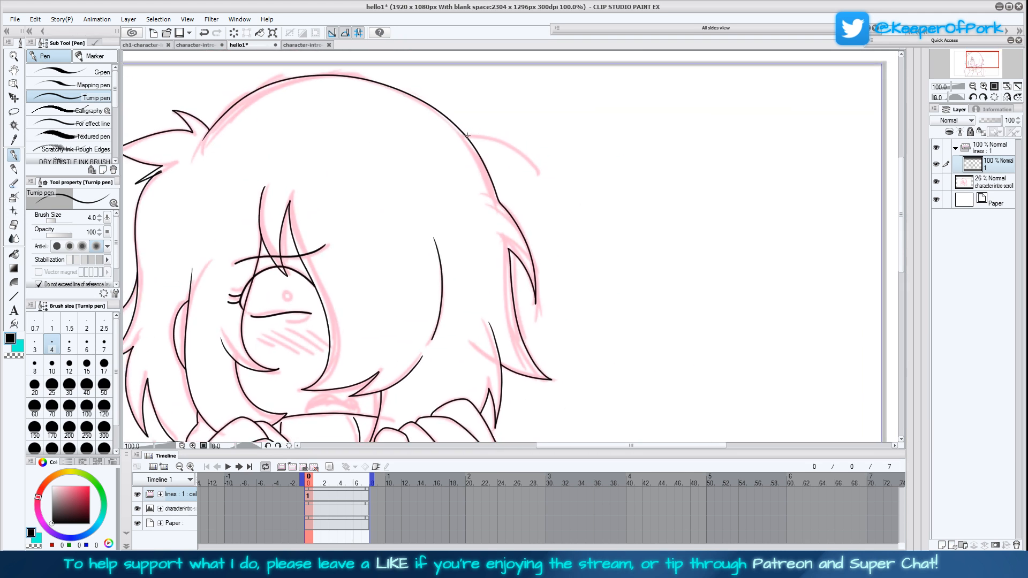
{"action": "mouse_move", "coordinate": [466, 135]}
{"action": "left_mouse_down"}
{"action": "mouse_move", "coordinate": [523, 159]}
{"action": "mouse_move", "coordinate": [536, 176]}
{"action": "left_mouse_up"}
{"action": "left_click_drag", "start_coordinate": [900, 210], "coordinate": [904, 237]}
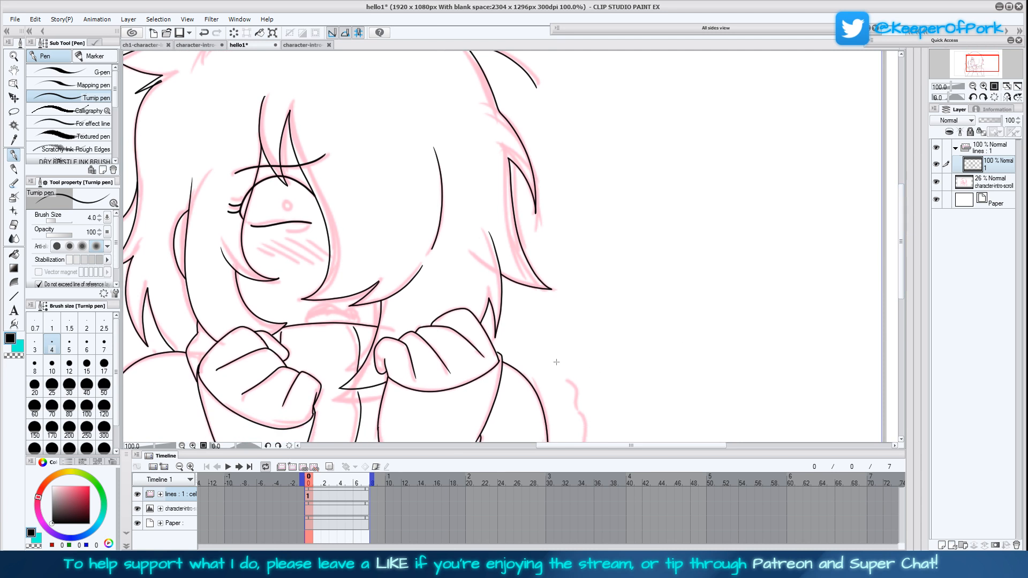
Ink the small arched band below the fringe, including its inner line
{"action": "left_click_drag", "start_coordinate": [488, 382], "coordinate": [583, 330]}
{"action": "mouse_move", "coordinate": [401, 277]}
{"action": "left_mouse_down"}
{"action": "mouse_move", "coordinate": [407, 261]}
{"action": "mouse_move", "coordinate": [428, 256]}
{"action": "mouse_move", "coordinate": [452, 261]}
{"action": "mouse_move", "coordinate": [456, 276]}
{"action": "left_mouse_up"}
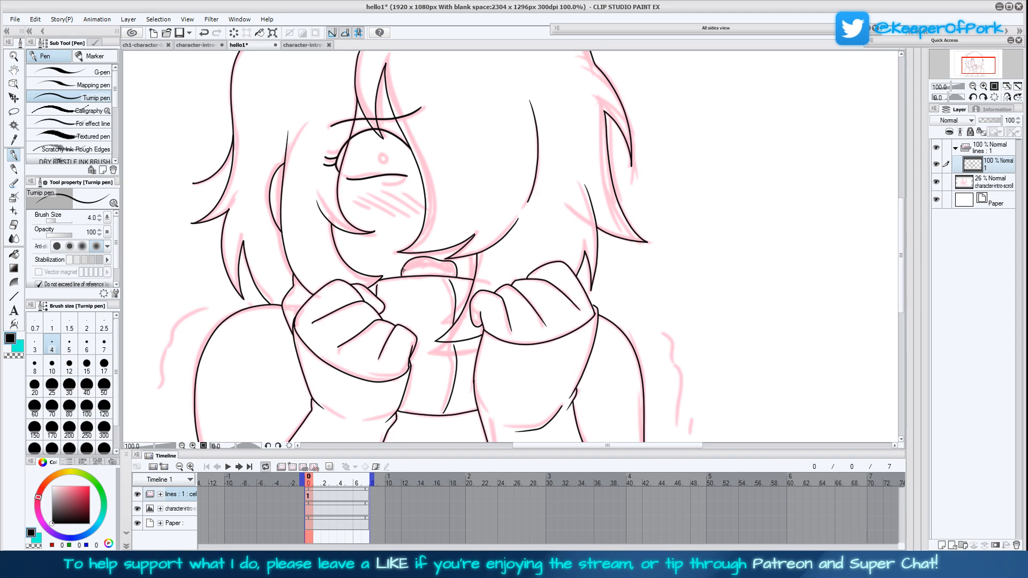
{"action": "left_click_drag", "start_coordinate": [402, 271], "coordinate": [453, 275]}
Ink the eye's small round pupil and the short line beneath the lower lid
{"action": "left_click_drag", "start_coordinate": [510, 291], "coordinate": [496, 341]}
{"action": "left_click_drag", "start_coordinate": [393, 314], "coordinate": [426, 312]}
{"action": "mouse_move", "coordinate": [366, 235]}
{"action": "left_mouse_down"}
{"action": "mouse_move", "coordinate": [389, 231]}
{"action": "mouse_move", "coordinate": [368, 204]}
{"action": "left_mouse_up"}
{"action": "left_click_drag", "start_coordinate": [573, 352], "coordinate": [552, 231]}
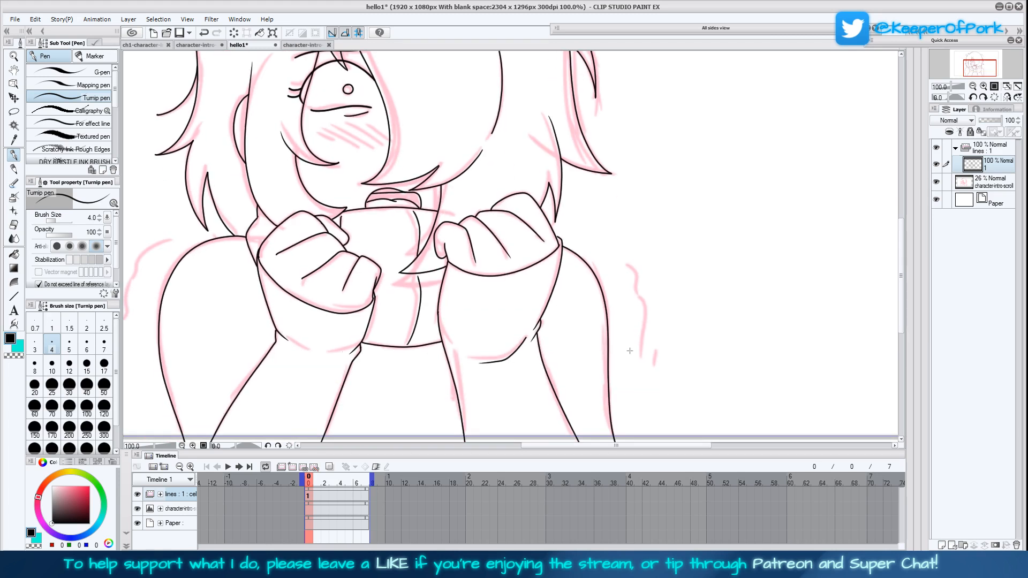
Ink the broken wavy shake lines outside both shoulders
{"action": "left_click_drag", "start_coordinate": [335, 440], "coordinate": [416, 425]}
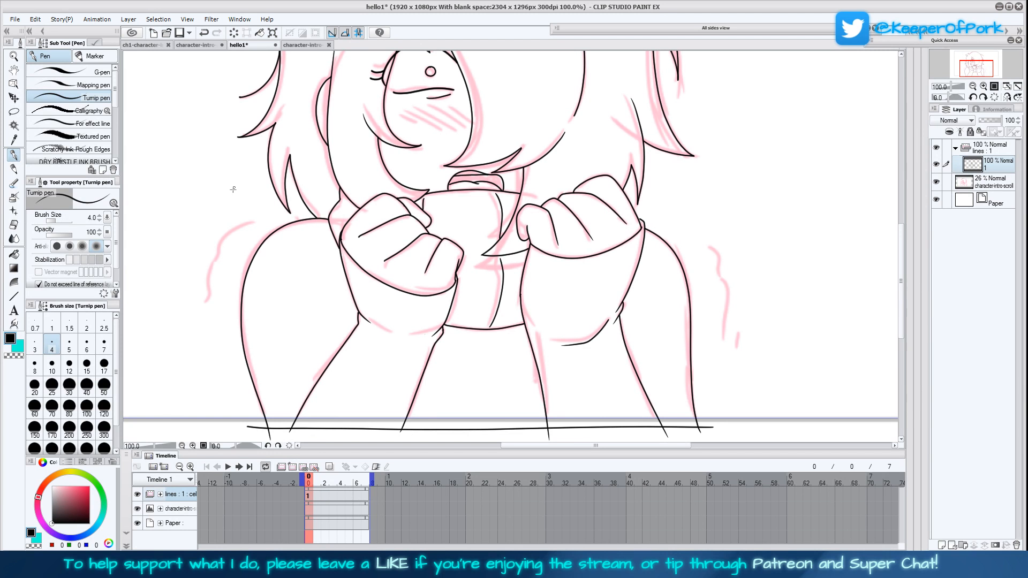
{"action": "mouse_move", "coordinate": [251, 221]}
{"action": "left_mouse_down"}
{"action": "mouse_move", "coordinate": [224, 239]}
{"action": "mouse_move", "coordinate": [208, 274]}
{"action": "mouse_move", "coordinate": [213, 330]}
{"action": "left_mouse_up"}
{"action": "mouse_move", "coordinate": [711, 245]}
{"action": "left_mouse_down"}
{"action": "mouse_move", "coordinate": [727, 288]}
{"action": "mouse_move", "coordinate": [719, 352]}
{"action": "left_mouse_up"}
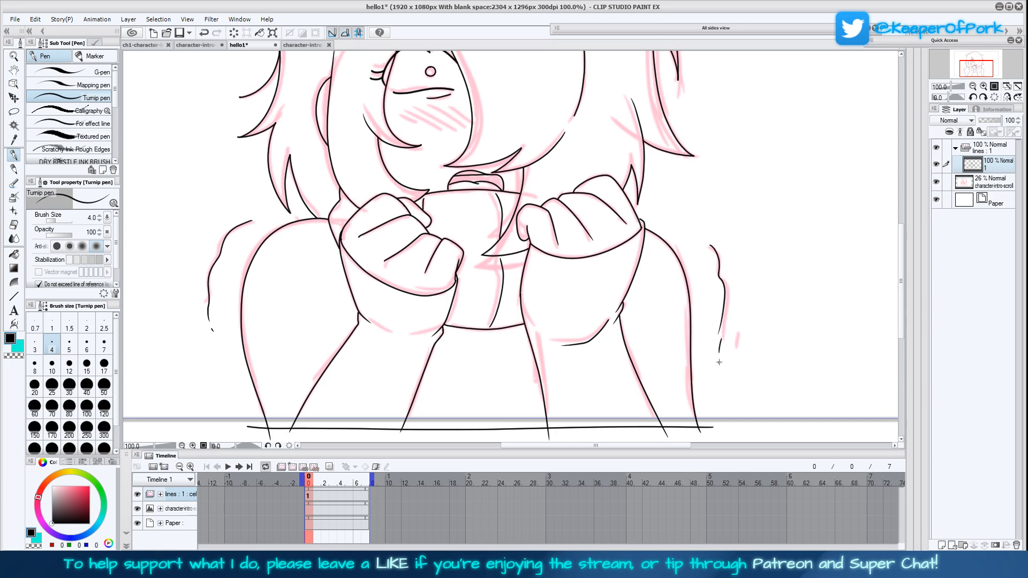
Fill the small band below the fringe with black, using the Fill tool set to refer to other layers
{"action": "scroll", "coordinate": [642, 284], "scroll_direction": "up", "scroll_amount": 3}
{"action": "key", "text": "g"}
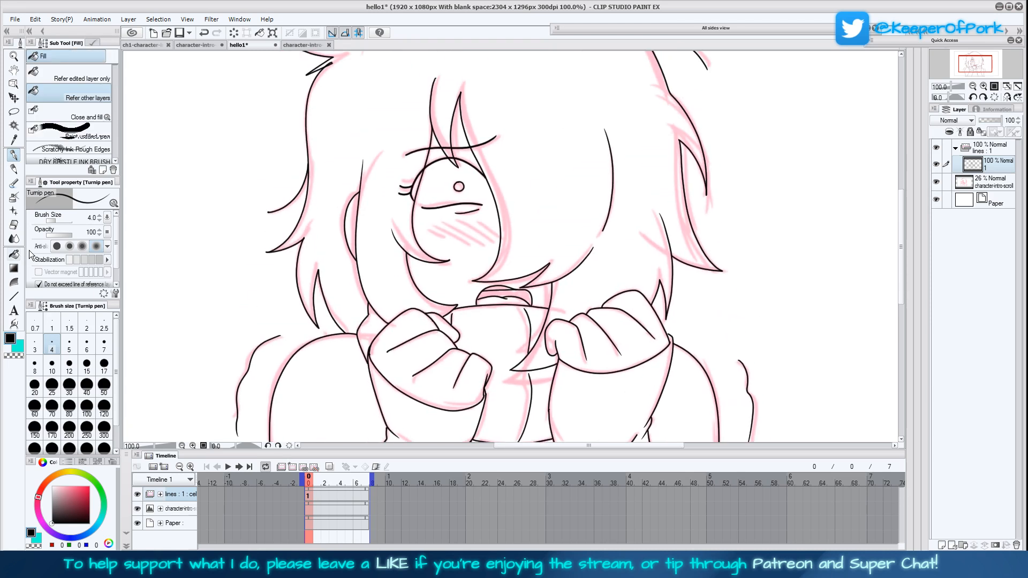
{"action": "left_click", "coordinate": [508, 293]}
{"action": "scroll", "coordinate": [693, 268], "scroll_direction": "up", "scroll_amount": 3}
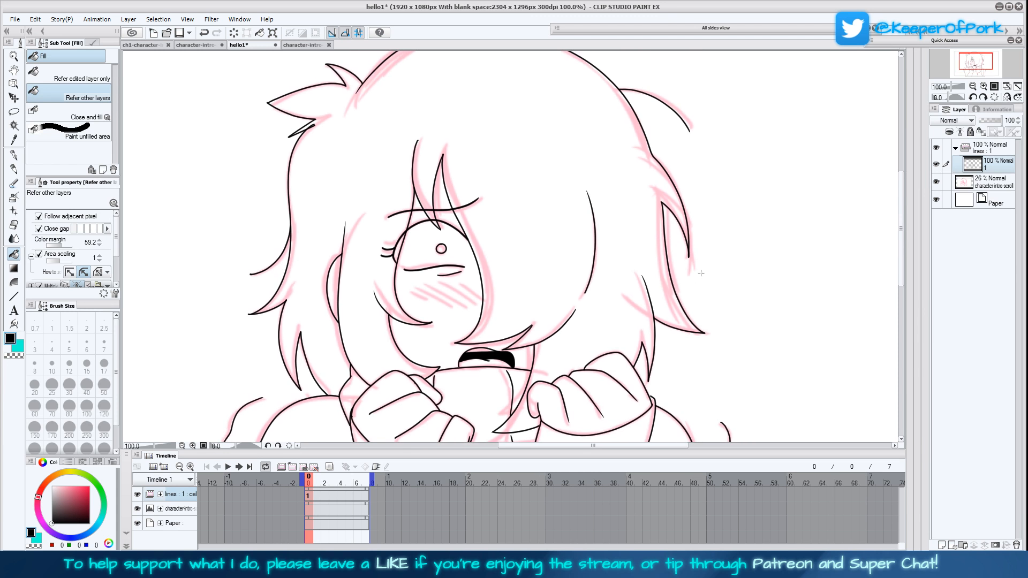
Try to draw a black rectangle border with brush size 15 around the animation frame
{"action": "key", "text": "ctrl+0"}
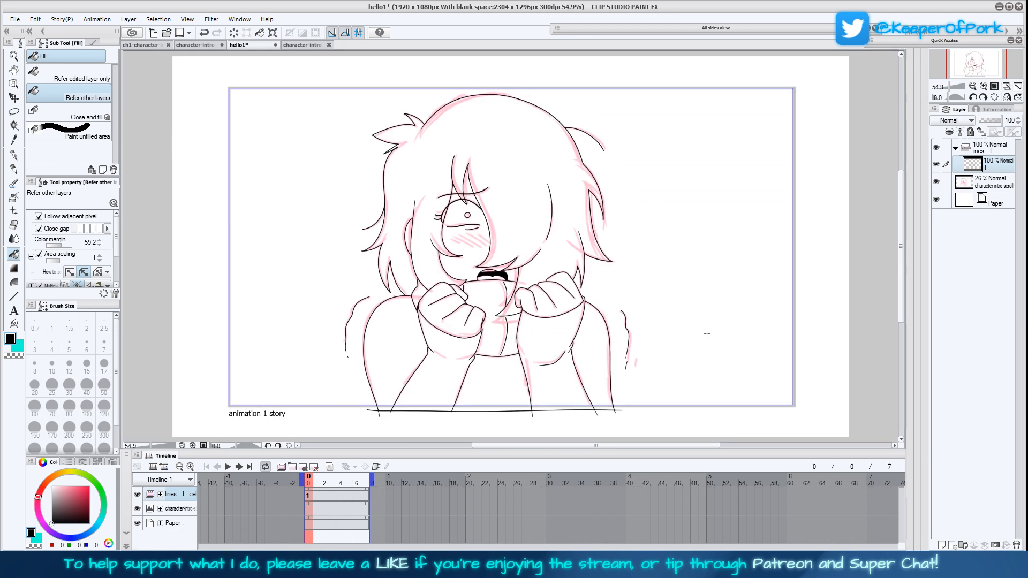
{"action": "left_click", "coordinate": [14, 297]}
{"action": "left_click", "coordinate": [72, 150]}
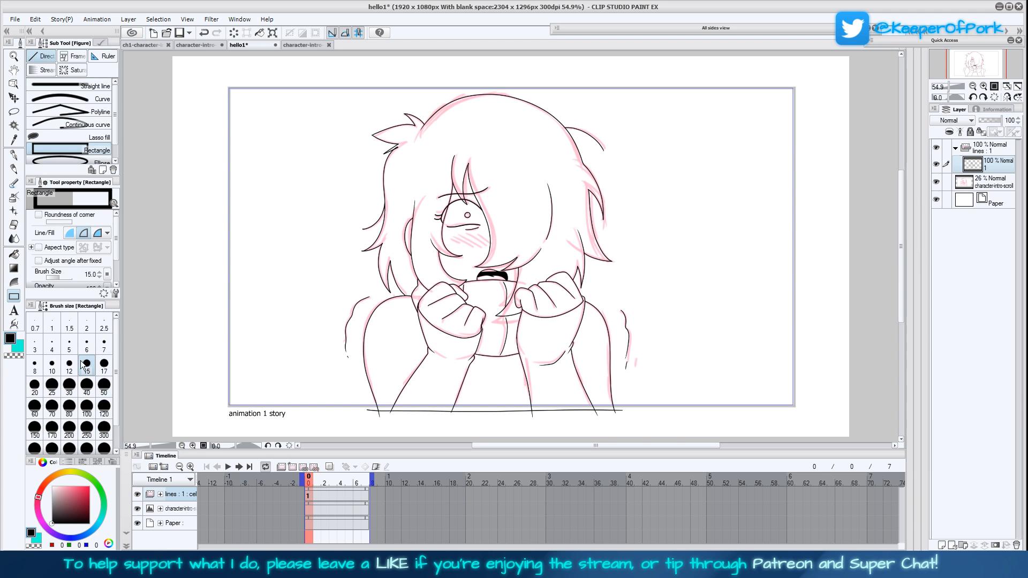
{"action": "left_click_drag", "start_coordinate": [229, 87], "coordinate": [795, 407]}
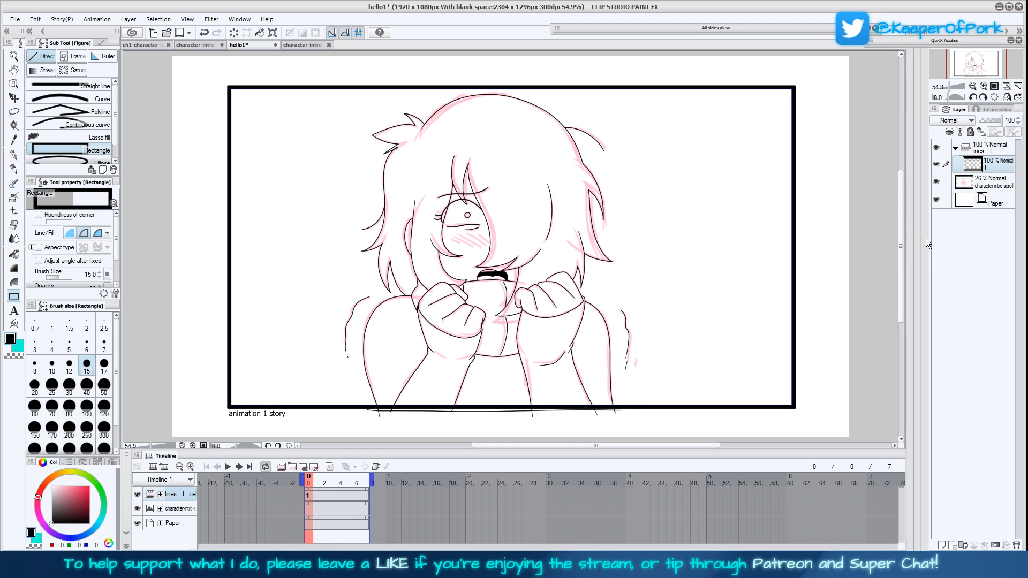
{"action": "key", "text": "ctrl+z"}
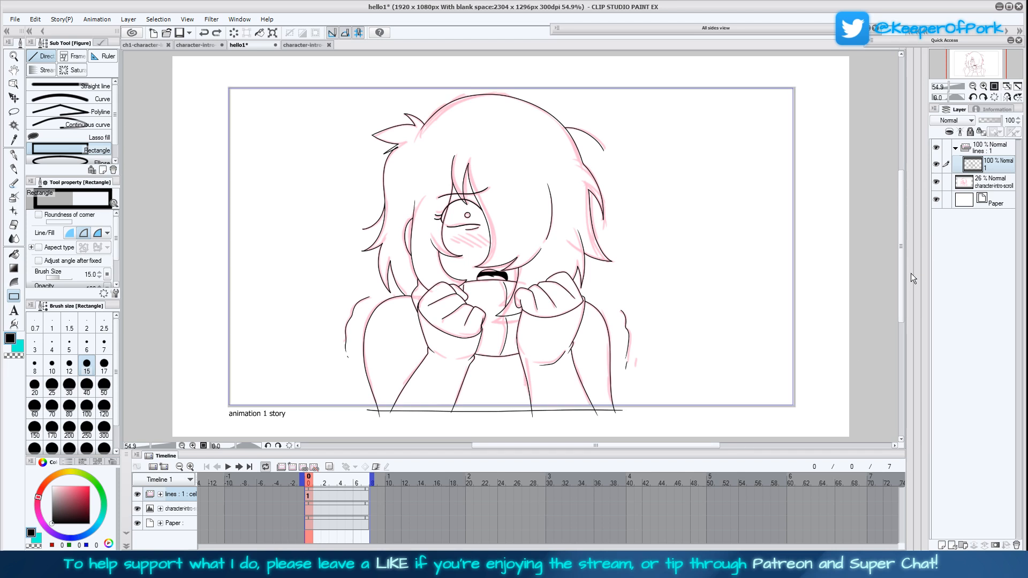
Add a new animation folder with a cel above the lines folder and name it "fra"
{"action": "left_click", "coordinate": [281, 468]}
{"action": "double_click", "coordinate": [190, 496]}
{"action": "type", "text": "fra"}
{"action": "key", "text": "Return"}
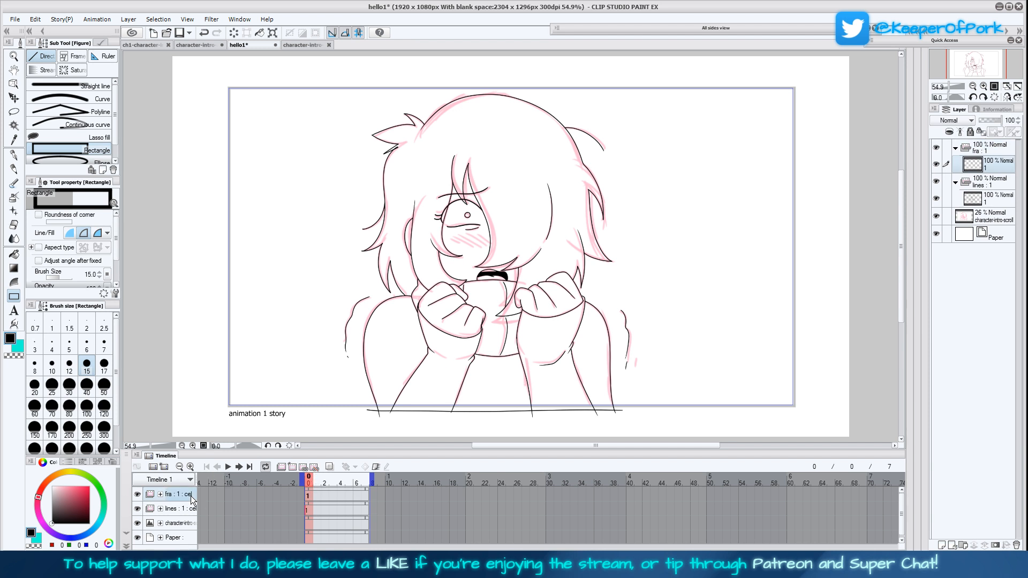
Draw a black rectangle border with brush size 10 around the animation frame and fill the area outside it with white
{"action": "left_click", "coordinate": [52, 366]}
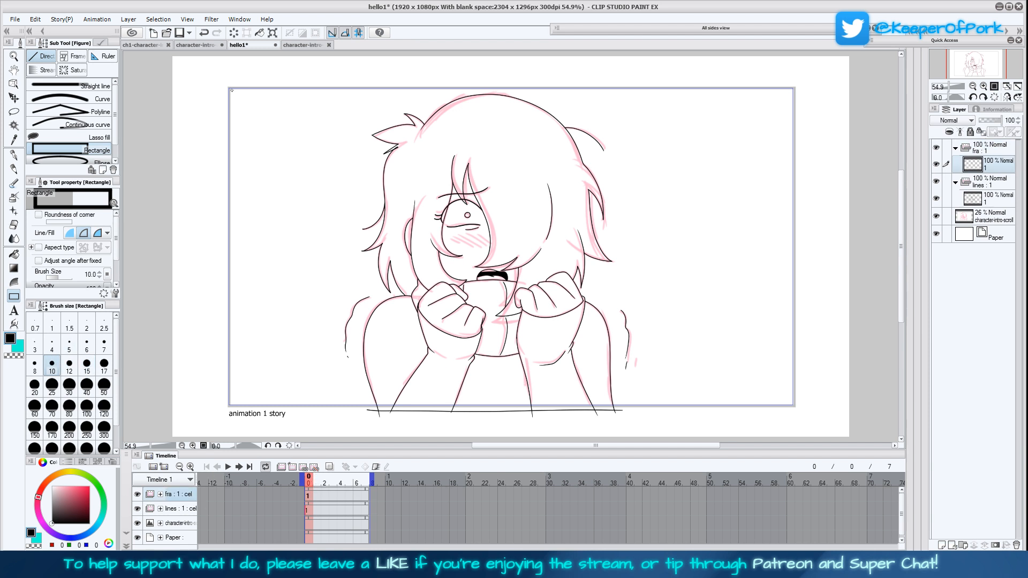
{"action": "mouse_move", "coordinate": [229, 88]}
{"action": "left_mouse_down"}
{"action": "mouse_move", "coordinate": [239, 214]}
{"action": "mouse_move", "coordinate": [654, 386]}
{"action": "mouse_move", "coordinate": [793, 407]}
{"action": "left_mouse_up"}
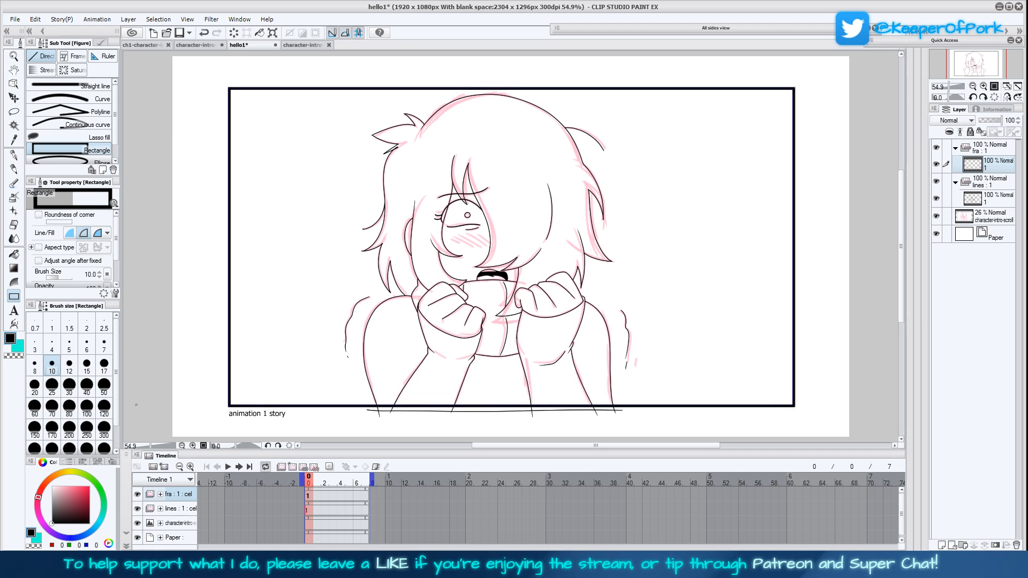
{"action": "left_click", "coordinate": [20, 349]}
{"action": "left_click", "coordinate": [52, 486]}
{"action": "left_click", "coordinate": [14, 255]}
{"action": "left_click", "coordinate": [203, 316]}
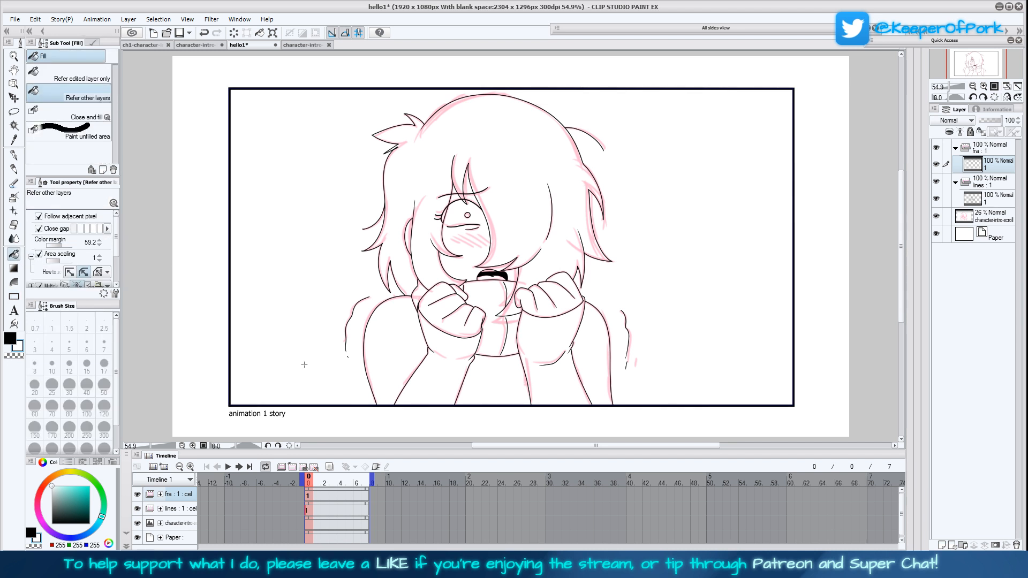
Add an animation folder named "col" with a new cel between the lines folder and the sketch layer
{"action": "left_click", "coordinate": [988, 186]}
{"action": "left_click", "coordinate": [991, 204]}
{"action": "left_click", "coordinate": [985, 213]}
{"action": "left_click", "coordinate": [987, 202]}
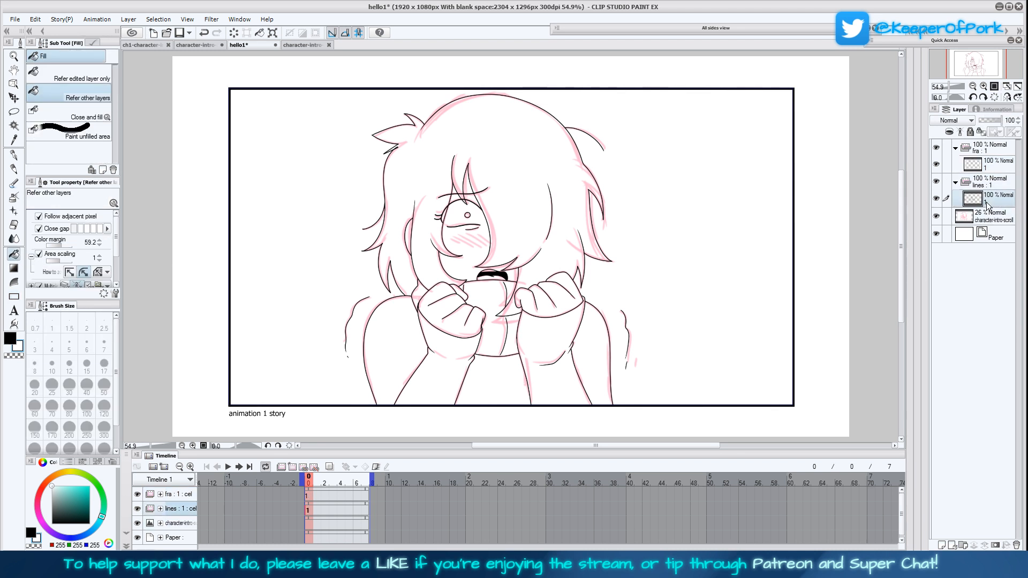
{"action": "left_click", "coordinate": [987, 214]}
{"action": "left_click", "coordinate": [293, 467]}
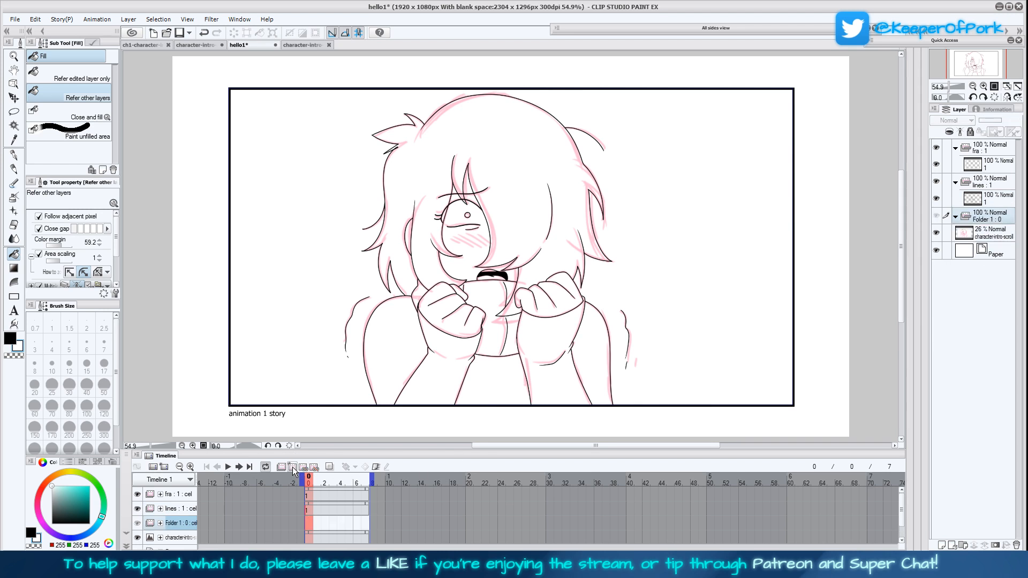
{"action": "left_click", "coordinate": [303, 468]}
{"action": "double_click", "coordinate": [179, 523]}
{"action": "type", "text": "col"}
{"action": "key", "text": "Return"}
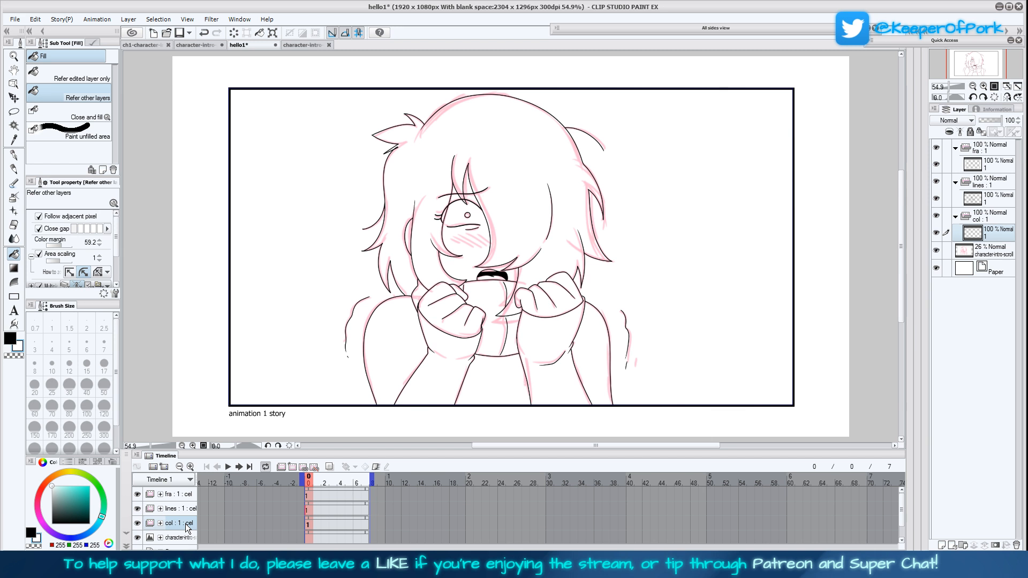
Set the lines folder as the reference layer and make the col folder's cel active
{"action": "left_click", "coordinate": [989, 182]}
{"action": "left_click", "coordinate": [960, 131]}
{"action": "left_click", "coordinate": [988, 214]}
{"action": "left_click", "coordinate": [992, 238]}
Open the finished comic page pg12 from the Drawings > DYG > 1 folder as a colour reference
{"action": "key", "text": "ctrl+o"}
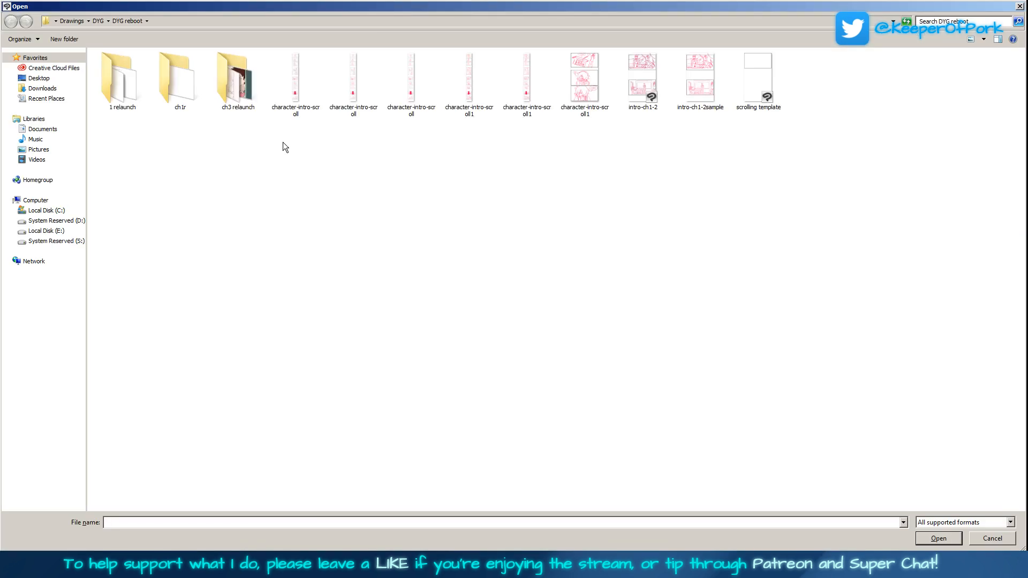
{"action": "left_click", "coordinate": [98, 21]}
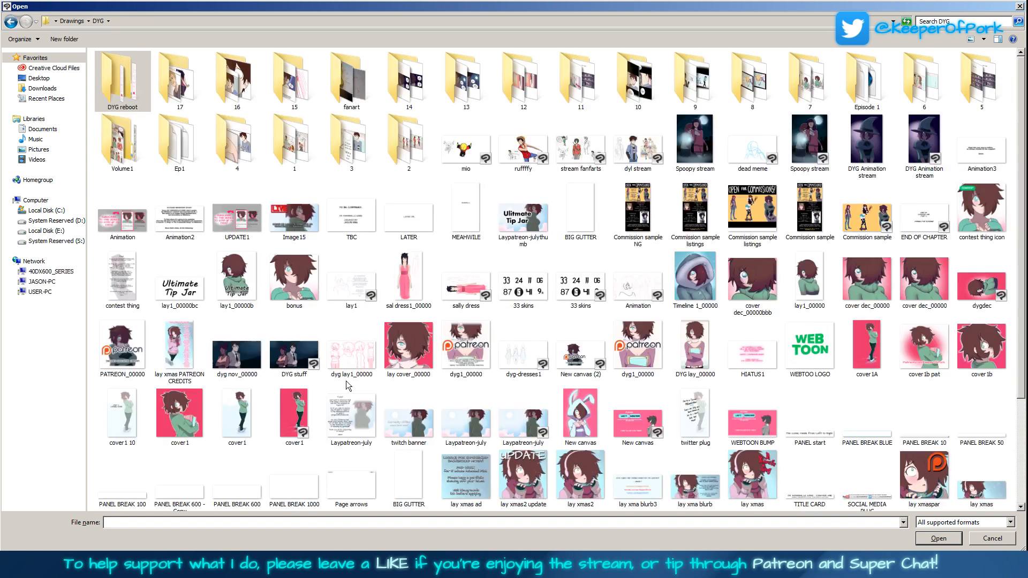
{"action": "double_click", "coordinate": [293, 146]}
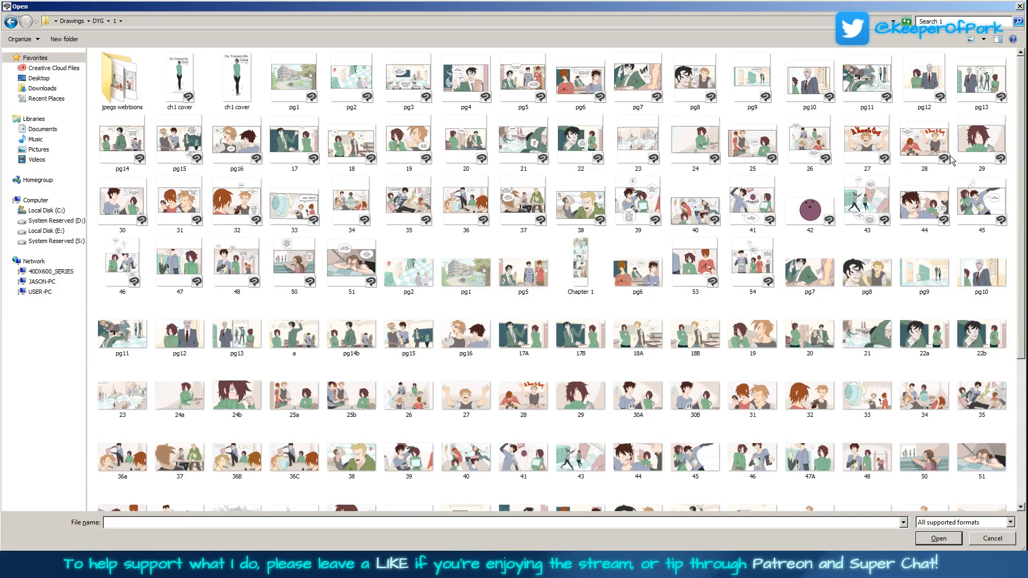
{"action": "left_click", "coordinate": [1019, 6]}
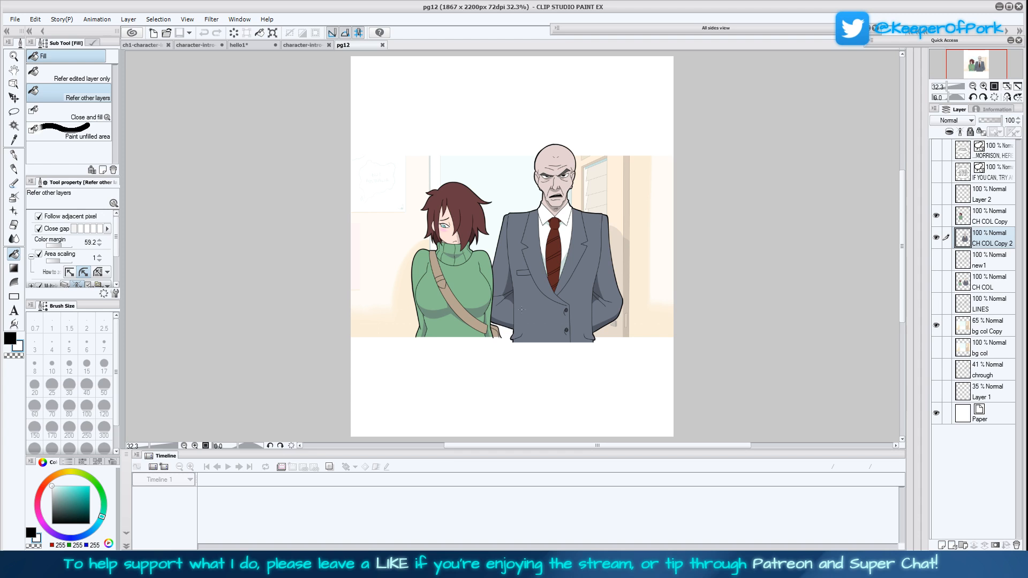
Sample the girl's green sweater as the main colour and her skin tone as the sub colour with the Eyedropper
{"action": "left_click", "coordinate": [14, 139]}
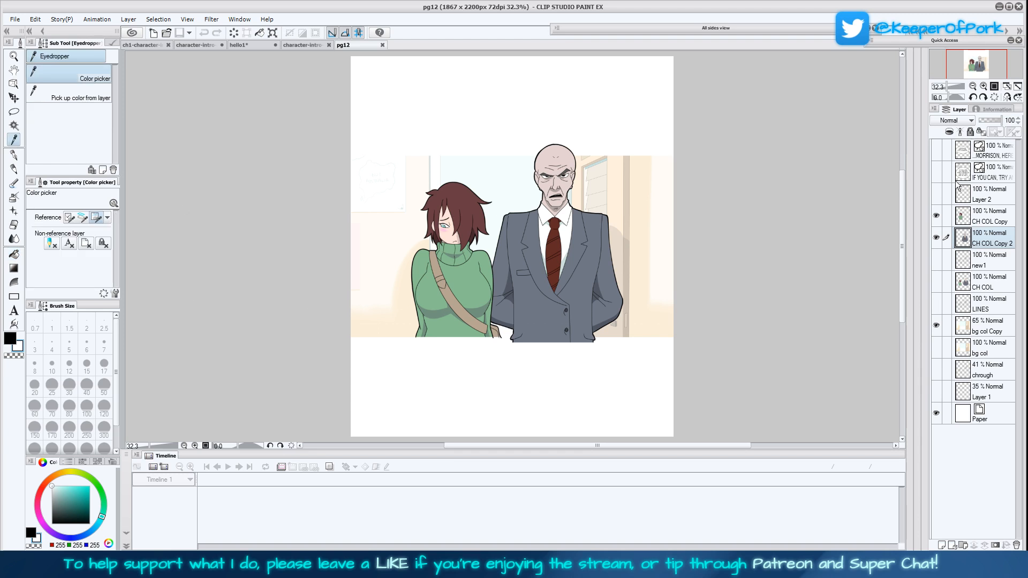
{"action": "left_click", "coordinate": [987, 87]}
{"action": "left_click", "coordinate": [987, 86]}
{"action": "left_click_drag", "start_coordinate": [342, 343], "coordinate": [365, 367]}
{"action": "left_click", "coordinate": [365, 367]}
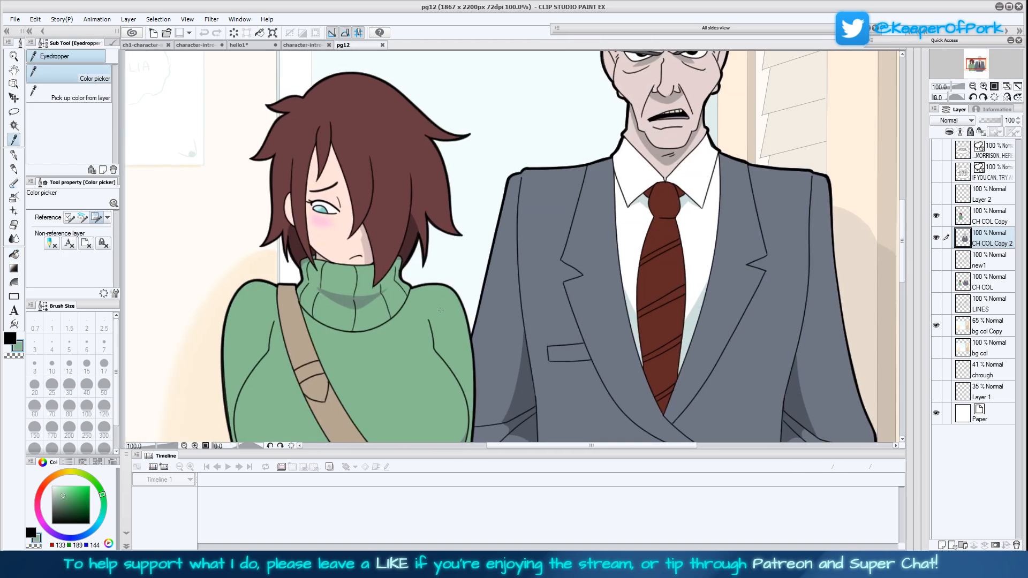
{"action": "left_click", "coordinate": [11, 339]}
{"action": "left_click", "coordinate": [390, 292]}
{"action": "left_click_drag", "start_coordinate": [387, 266], "coordinate": [406, 326]}
{"action": "key", "text": "x"}
{"action": "left_click", "coordinate": [365, 310]}
{"action": "key", "text": "x"}
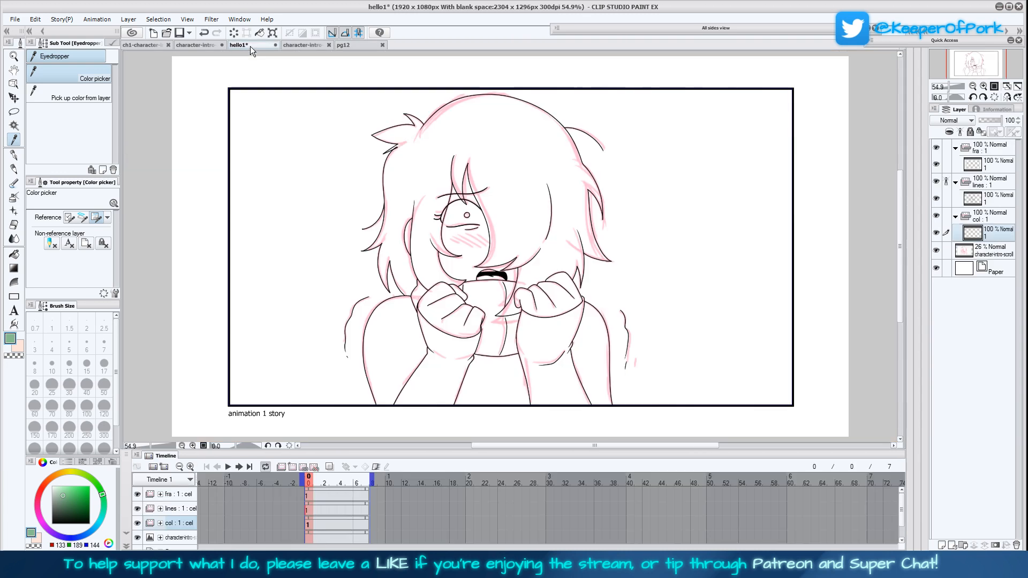
Return to hello1 and fill the sweater's body, sleeves and collar with the sampled green on the col cel
{"action": "left_click", "coordinate": [250, 46]}
{"action": "left_click", "coordinate": [14, 255]}
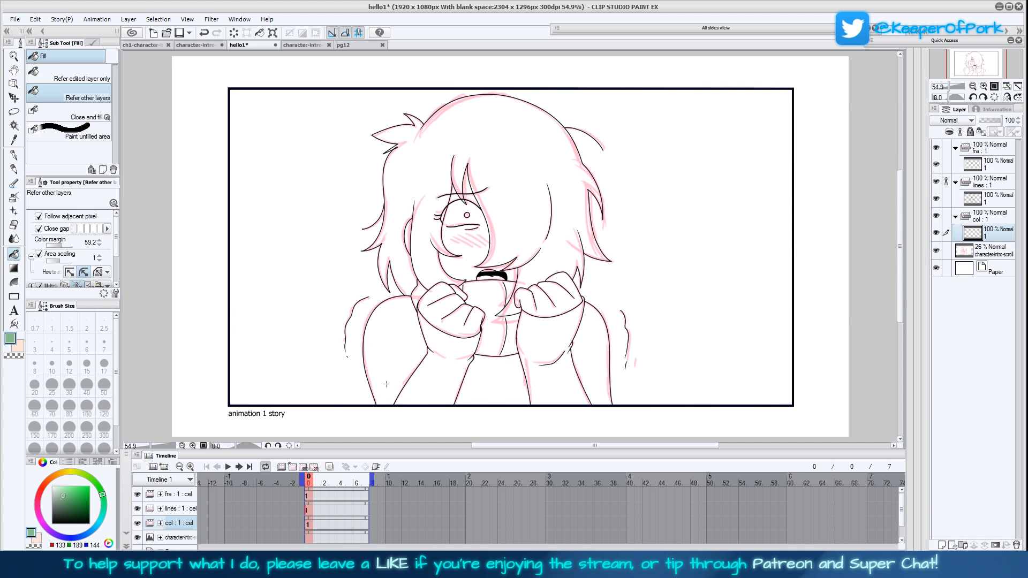
{"action": "left_click", "coordinate": [435, 370]}
{"action": "left_click", "coordinate": [397, 343]}
{"action": "left_click", "coordinate": [419, 294]}
{"action": "left_click", "coordinate": [469, 290]}
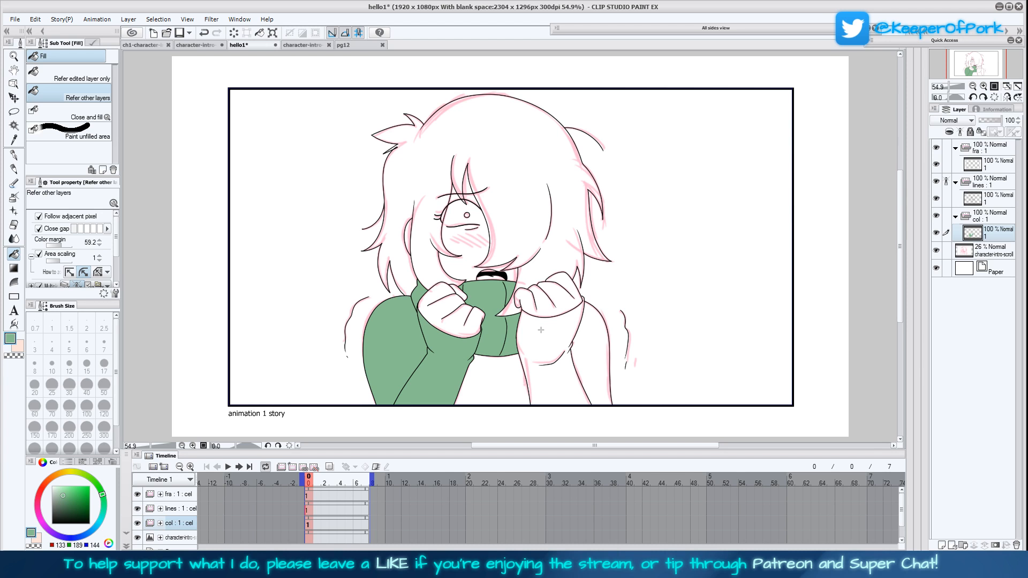
{"action": "left_click", "coordinate": [543, 329]}
{"action": "left_click", "coordinate": [492, 381]}
{"action": "left_click", "coordinate": [598, 390]}
Fill the hands, neck, face and ear with the sampled skin tone and save the file
{"action": "left_click", "coordinate": [18, 346]}
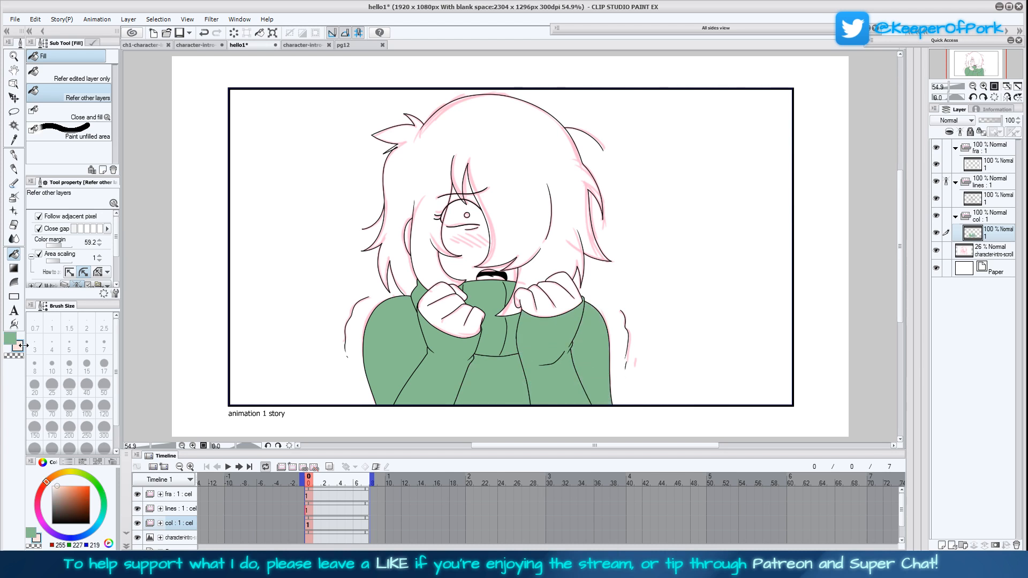
{"action": "left_click", "coordinate": [457, 300]}
{"action": "left_click", "coordinate": [544, 306]}
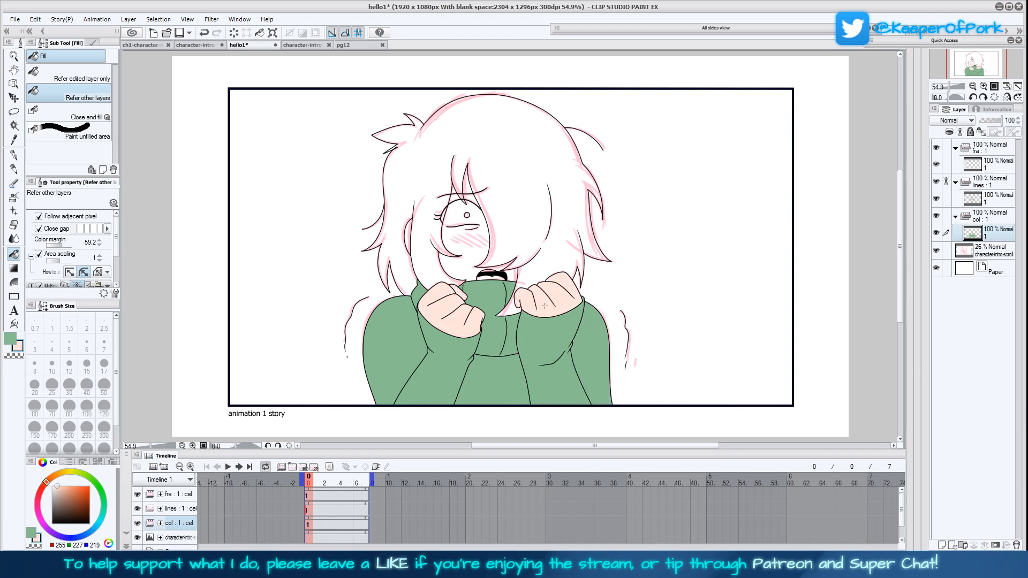
{"action": "key", "text": "ctrl+alt+0"}
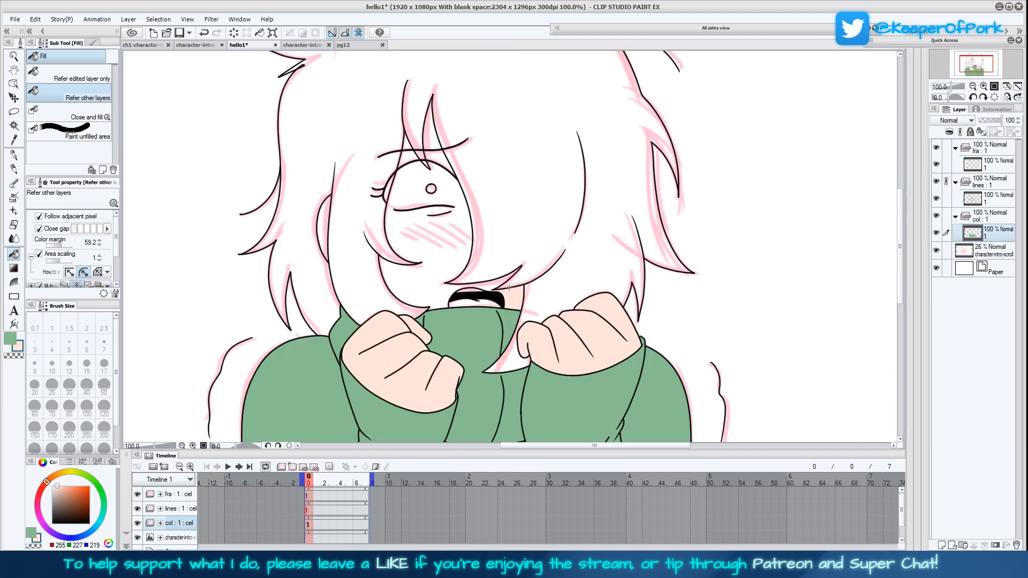
{"action": "left_click", "coordinate": [501, 313]}
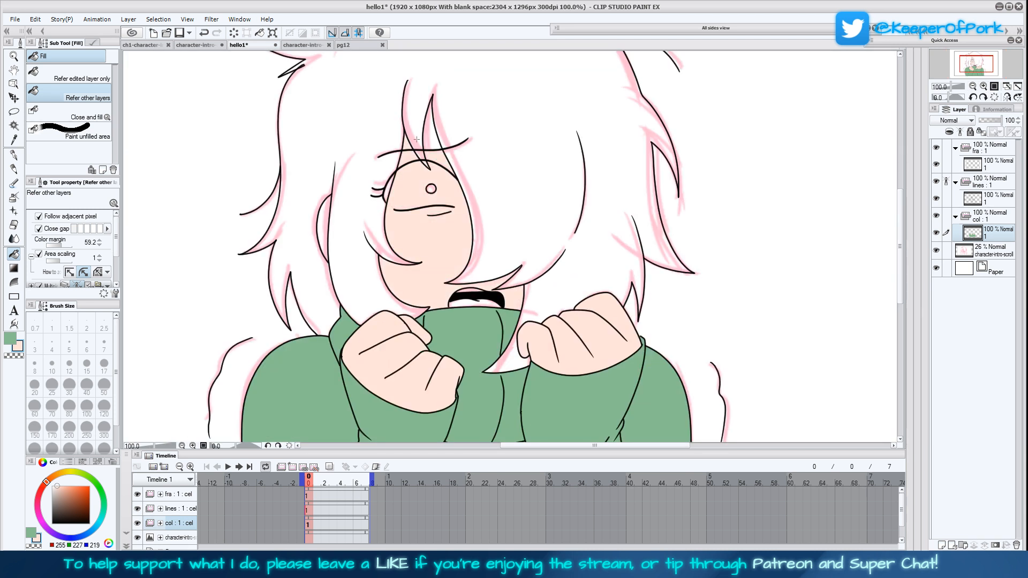
{"action": "left_click", "coordinate": [327, 225]}
{"action": "scroll", "coordinate": [498, 371], "scroll_direction": "up", "scroll_amount": 1}
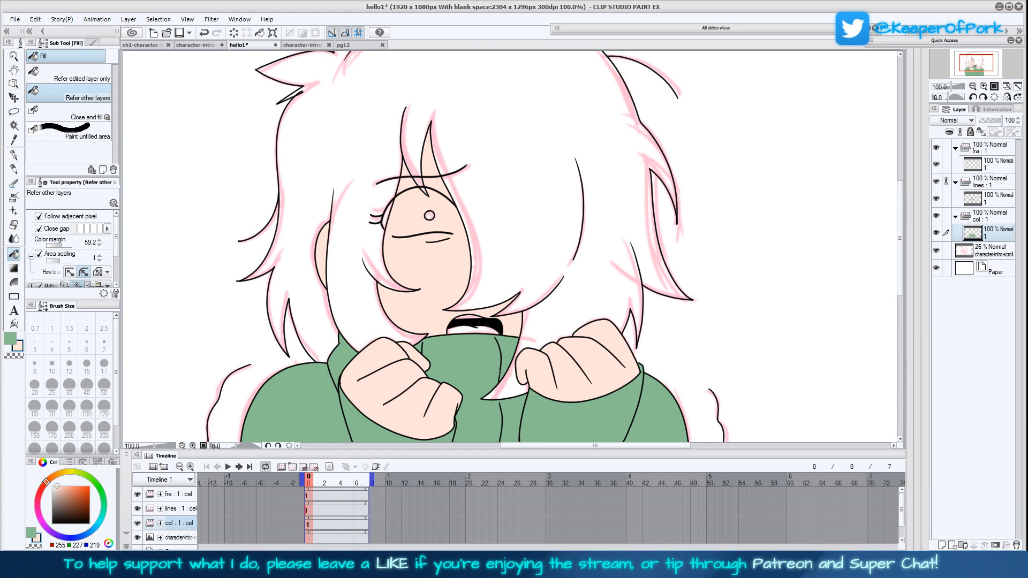
{"action": "key", "text": "ctrl+s"}
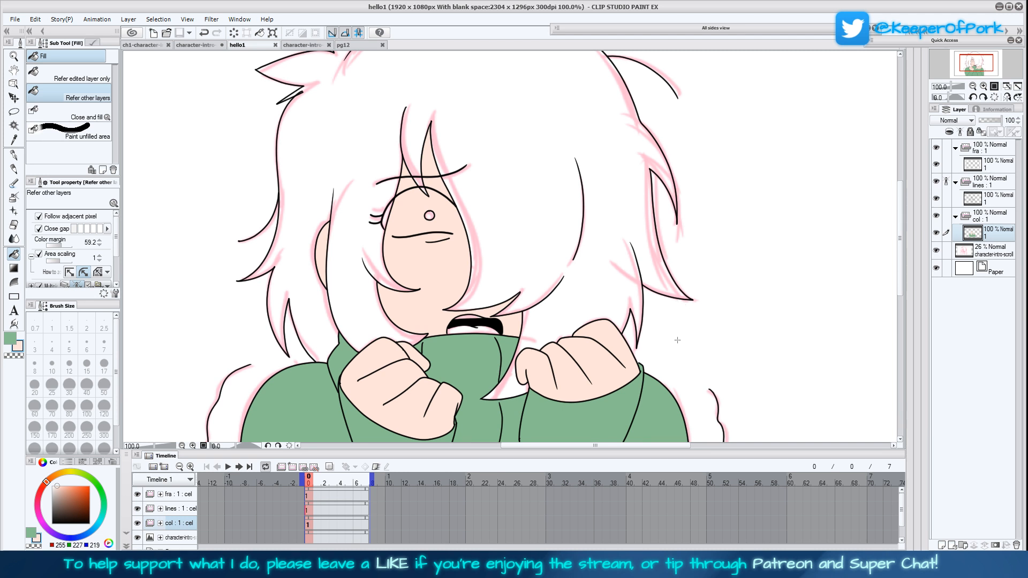
Sample the girl's brown hair and teal eye from pg12 as the sub and main colours
{"action": "left_click_drag", "start_coordinate": [682, 341], "coordinate": [709, 350]}
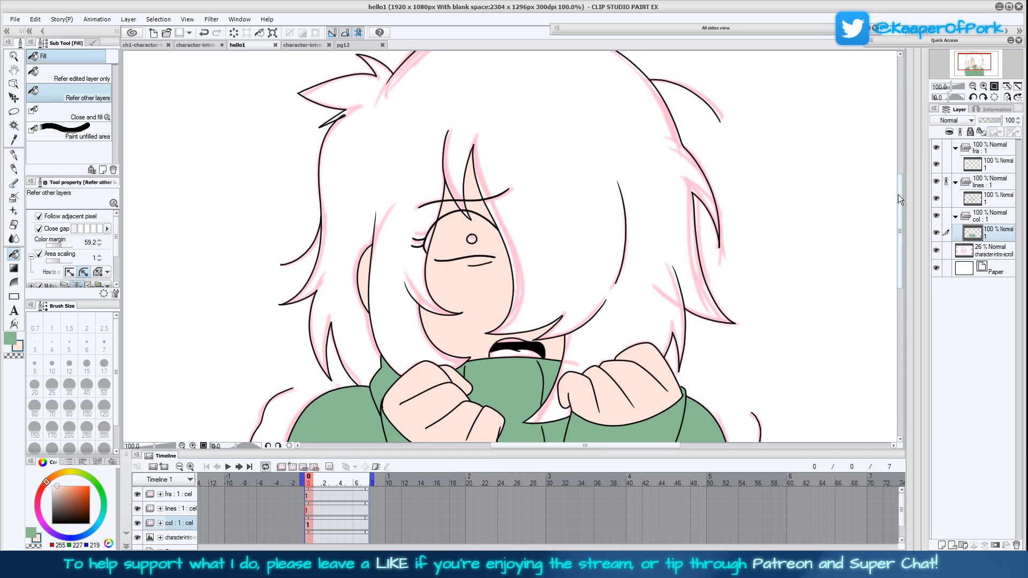
{"action": "left_click", "coordinate": [973, 87]}
{"action": "left_click", "coordinate": [984, 87]}
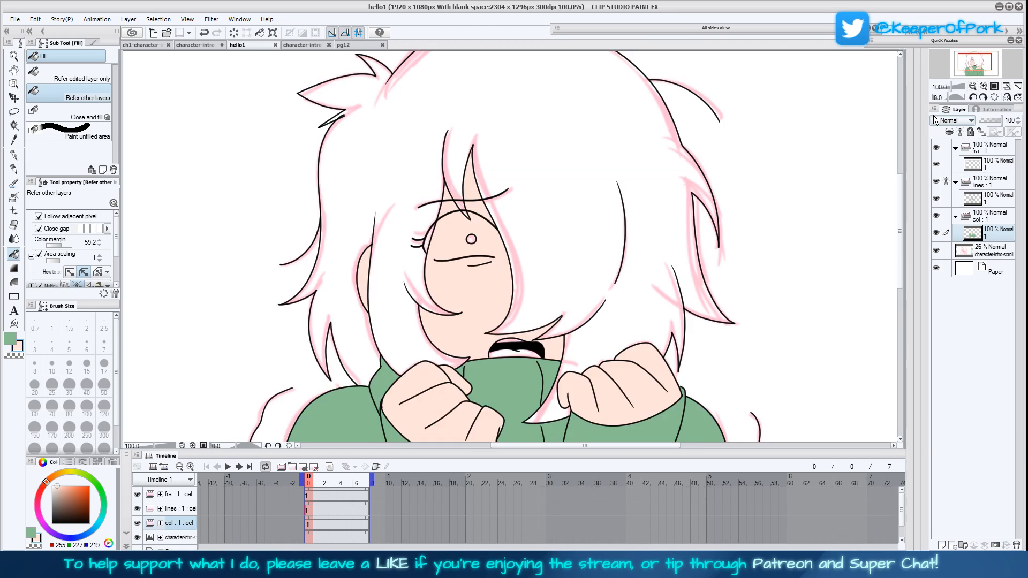
{"action": "left_click", "coordinate": [358, 43]}
{"action": "left_click", "coordinate": [14, 139]}
{"action": "left_click", "coordinate": [14, 340]}
{"action": "left_click", "coordinate": [339, 269]}
Fill the pupil in hello1 with the sampled teal and the hair with the sampled brown
{"action": "left_click", "coordinate": [238, 45]}
{"action": "key", "text": "g"}
{"action": "left_click", "coordinate": [472, 240]}
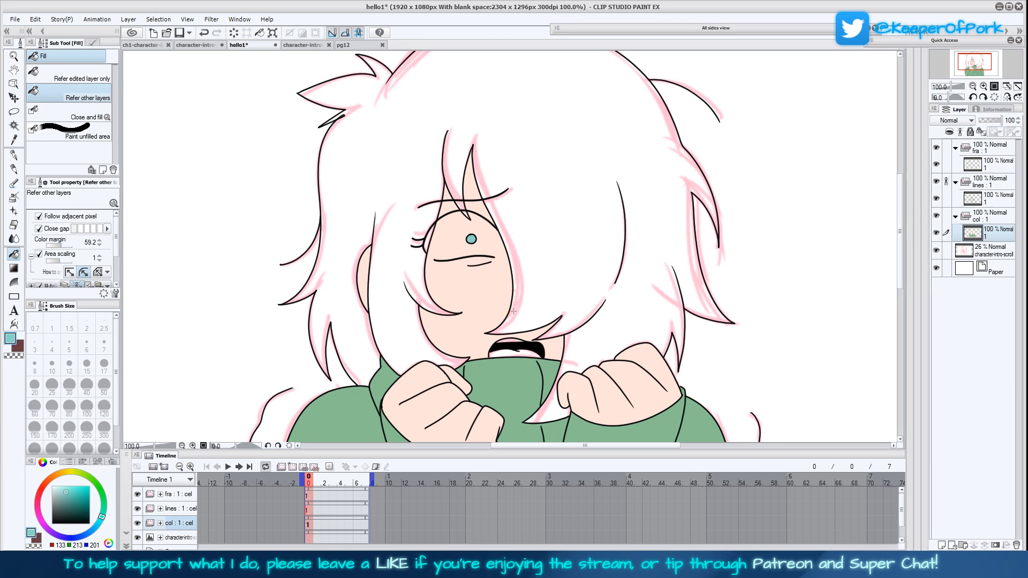
{"action": "left_click", "coordinate": [21, 348]}
{"action": "left_click", "coordinate": [402, 247]}
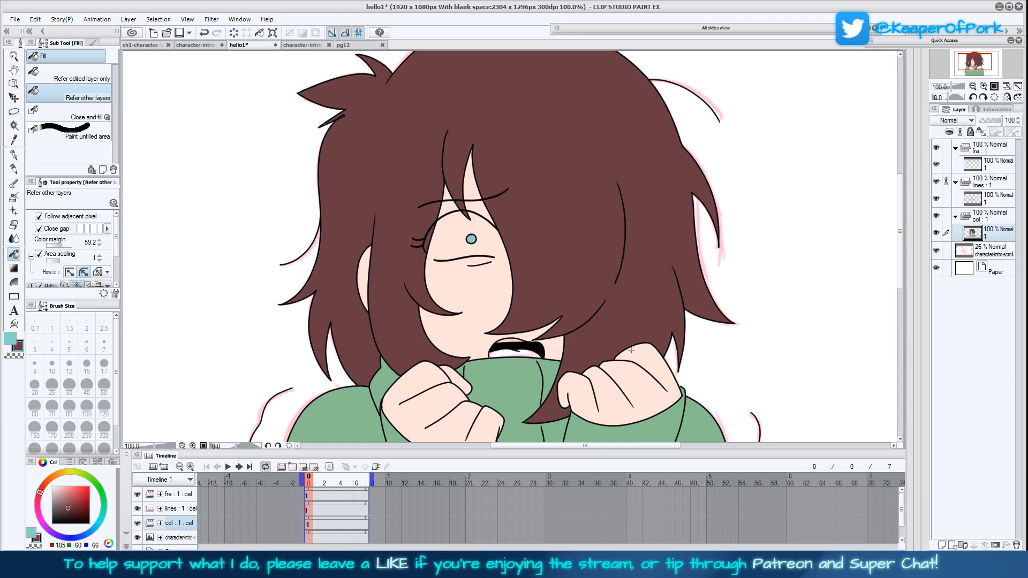
Open page 38 and sample its pale mauve with the Eyedropper as the sub colour
{"action": "left_click_drag", "start_coordinate": [685, 368], "coordinate": [648, 351]}
{"action": "left_click_drag", "start_coordinate": [672, 305], "coordinate": [660, 287]}
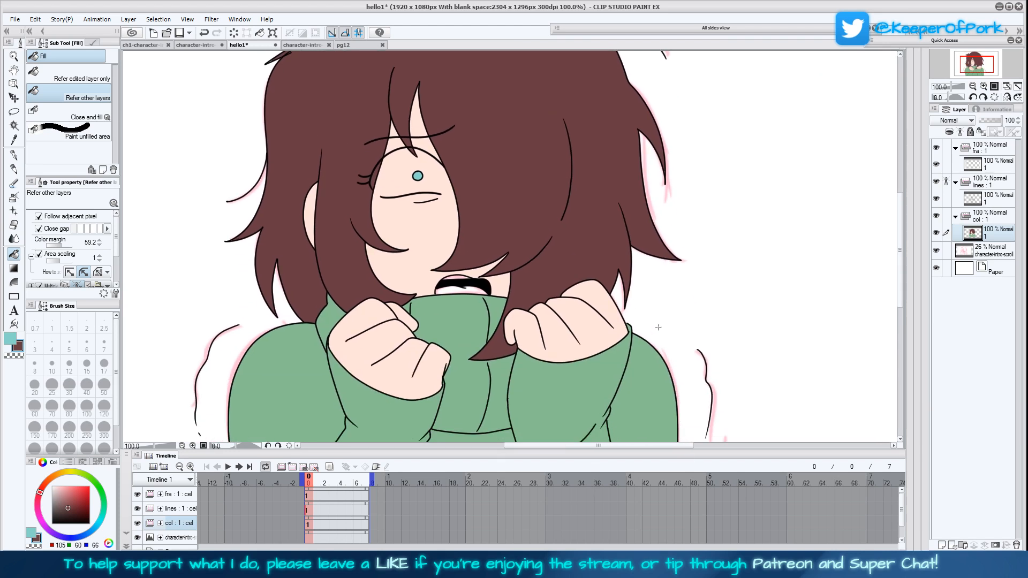
{"action": "left_click_drag", "start_coordinate": [659, 331], "coordinate": [666, 361]}
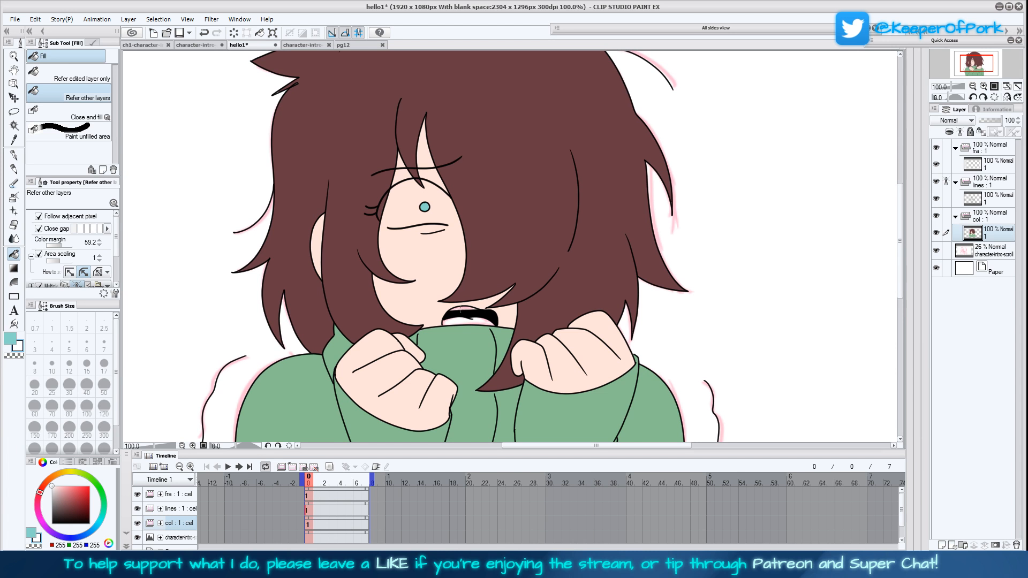
{"action": "left_click", "coordinate": [359, 45]}
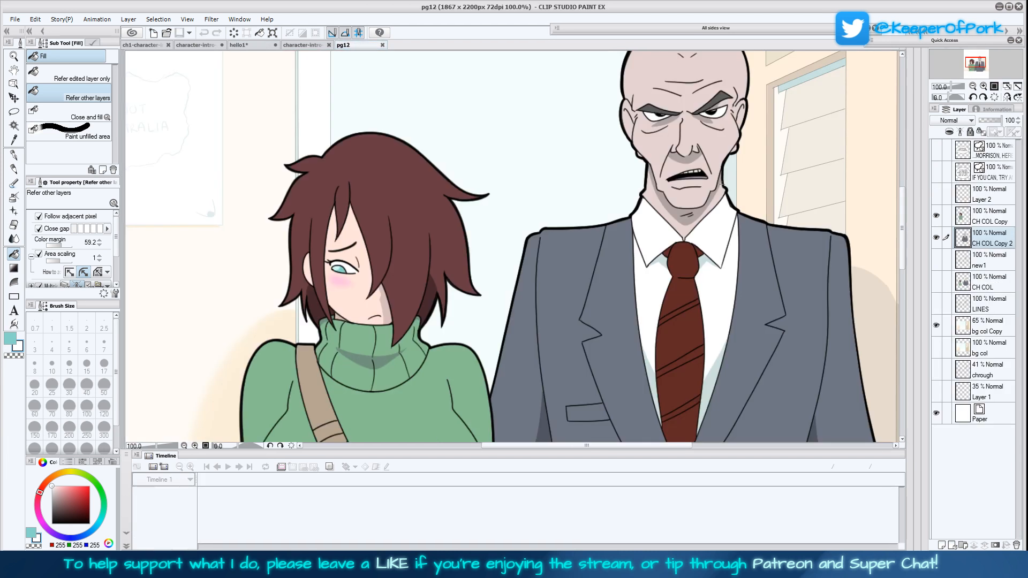
{"action": "key", "text": "i"}
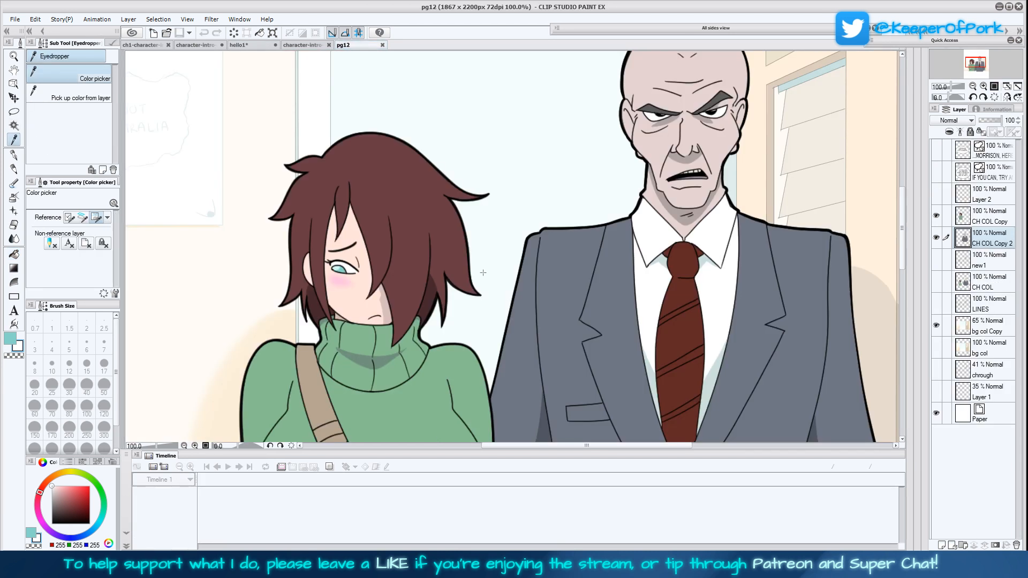
{"action": "key", "text": "ctrl+o"}
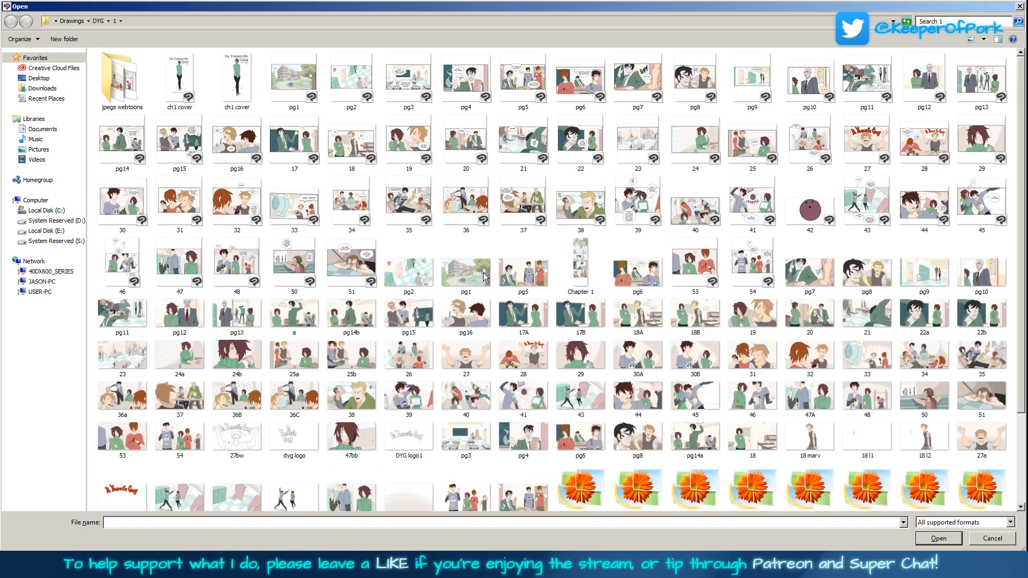
{"action": "double_click", "coordinate": [580, 202]}
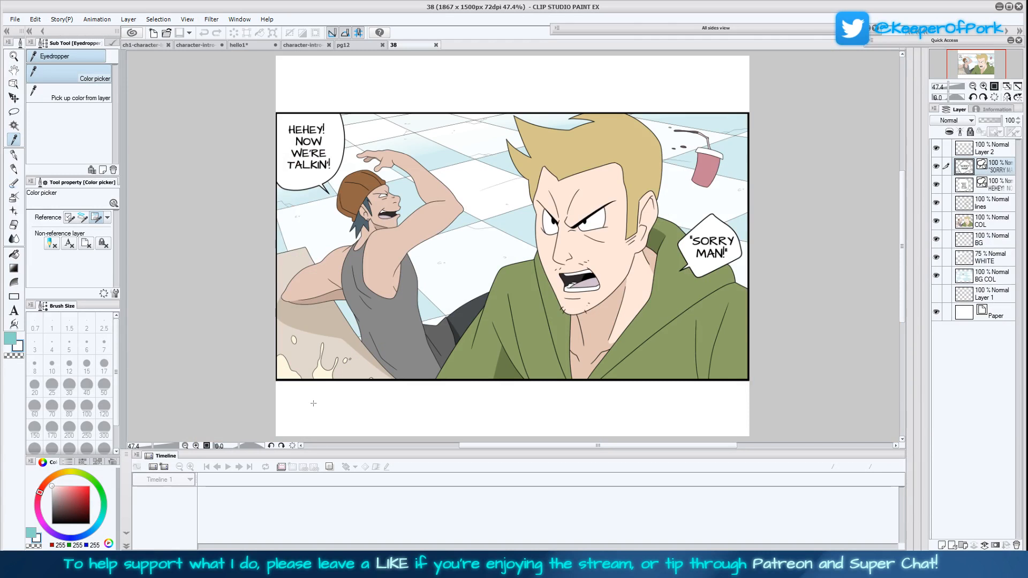
{"action": "left_click", "coordinate": [591, 283]}
Fill the light area inside the open mouth in hello1 with the sampled mauve
{"action": "left_click", "coordinate": [239, 45]}
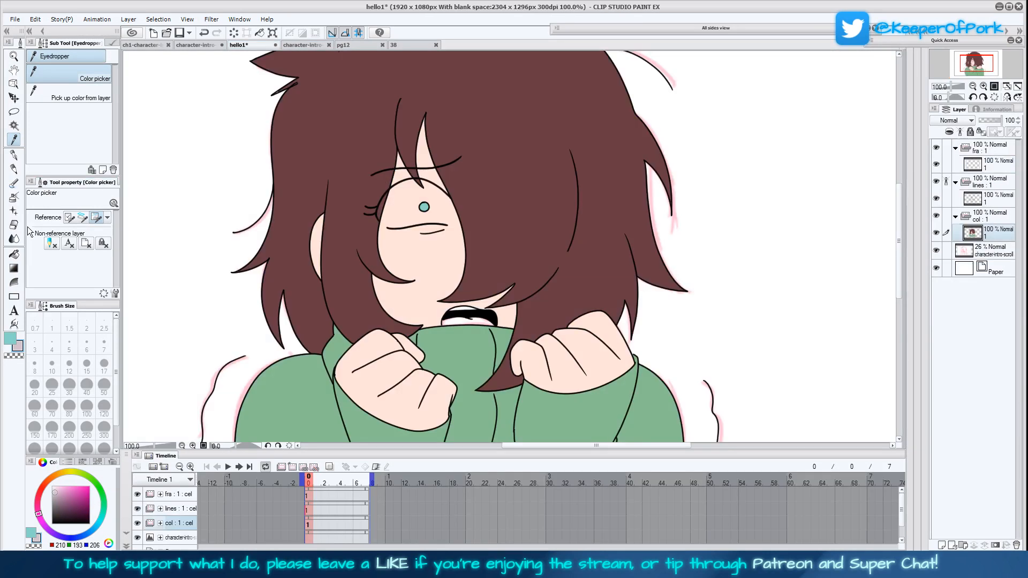
{"action": "left_click", "coordinate": [14, 254]}
{"action": "left_click", "coordinate": [454, 323]}
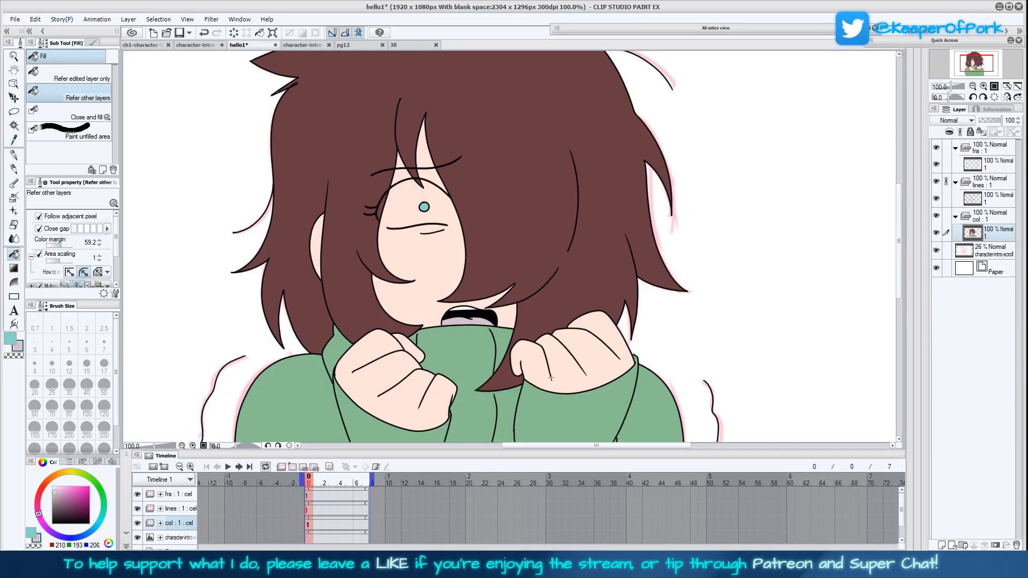
{"action": "left_click_drag", "start_coordinate": [567, 316], "coordinate": [570, 294]}
{"action": "left_click_drag", "start_coordinate": [604, 359], "coordinate": [604, 389]}
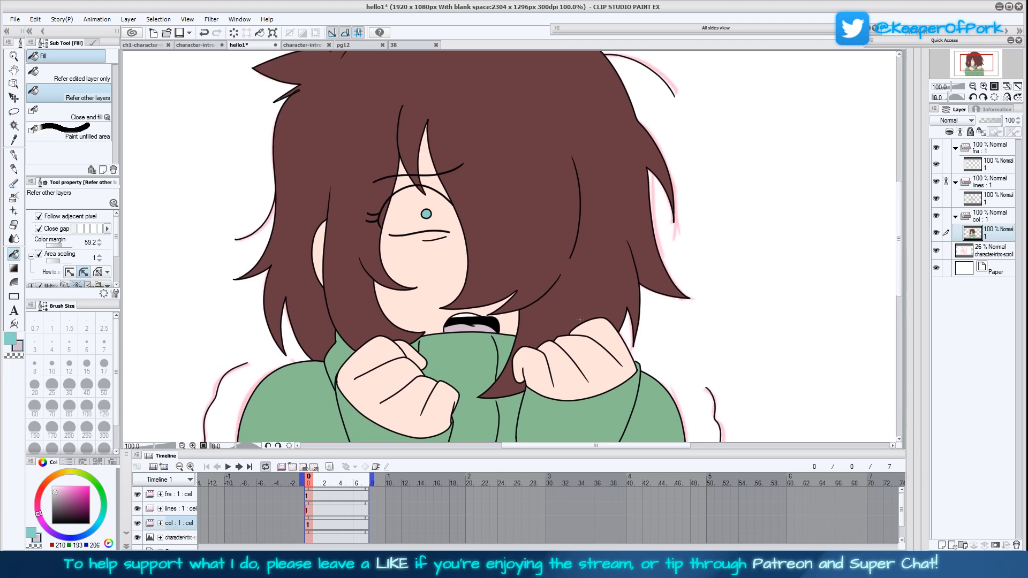
Fill the white of the eye in hello1 with white, using Refer other layers with a color margin of 12.2
{"action": "left_click_drag", "start_coordinate": [587, 332], "coordinate": [587, 358]}
{"action": "left_click_drag", "start_coordinate": [58, 494], "coordinate": [16, 413]}
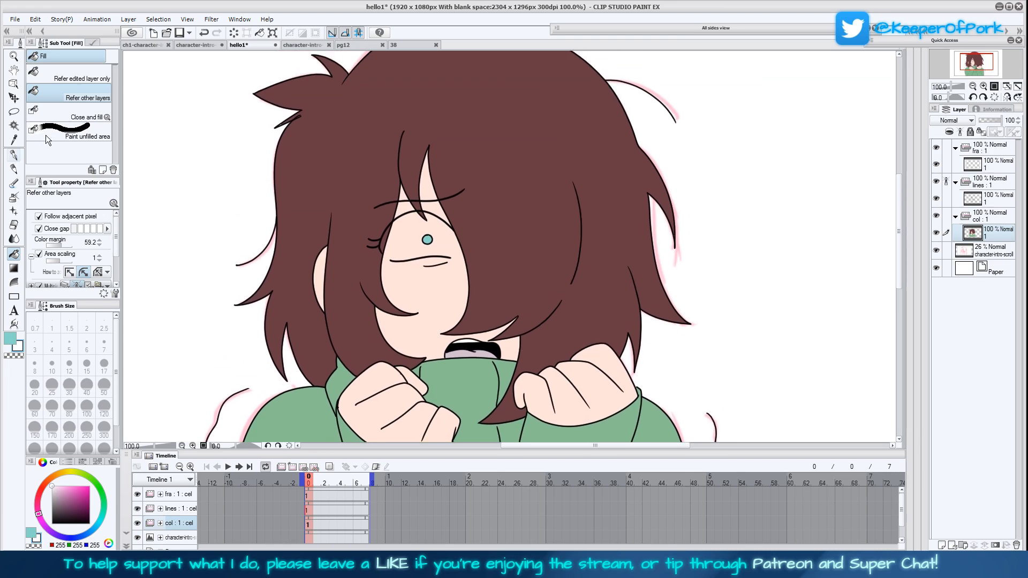
{"action": "key", "text": "p"}
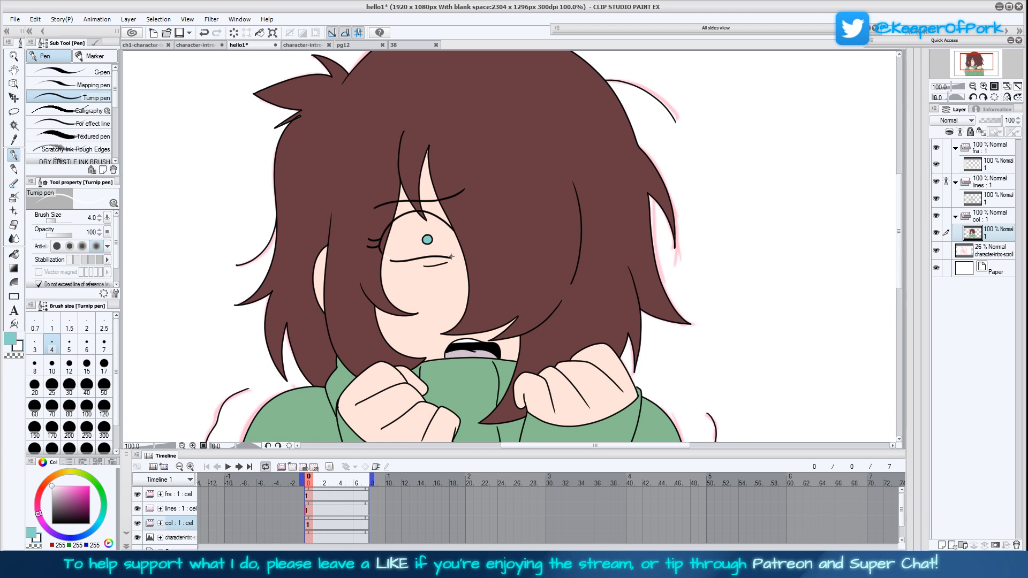
{"action": "key", "text": "g"}
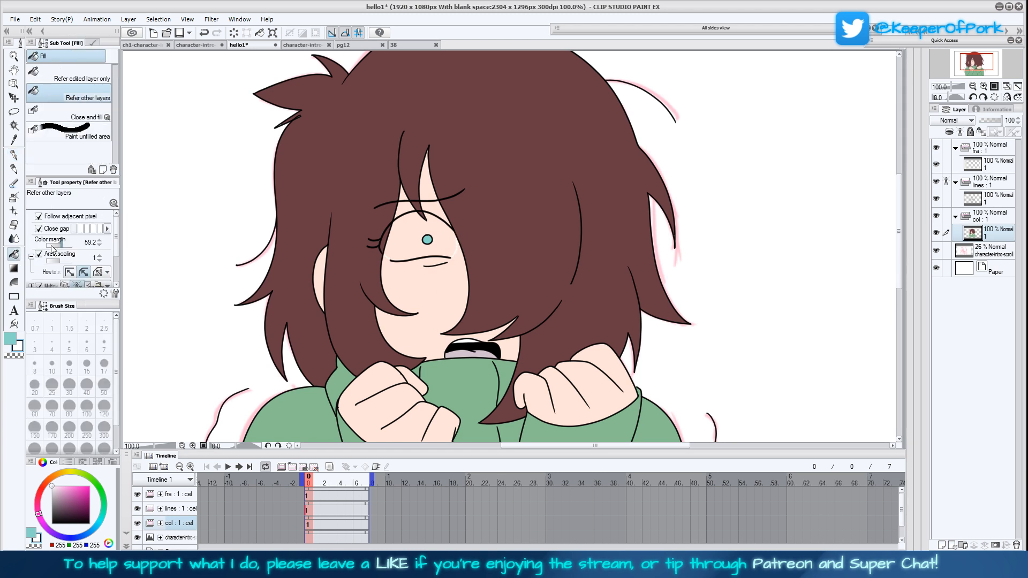
{"action": "left_click", "coordinate": [422, 252]}
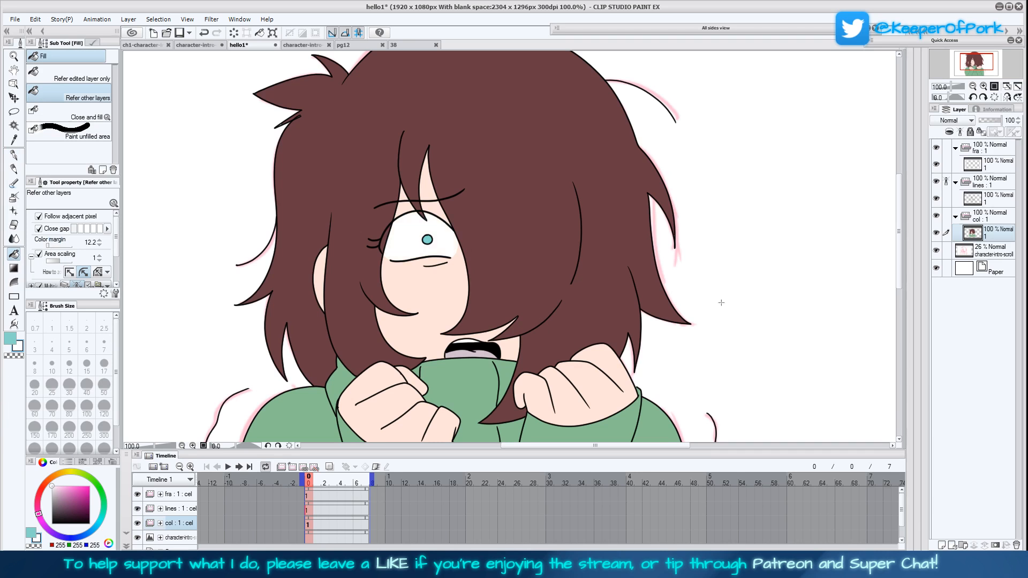
Duplicate the col animation folder, clear the cel layer inside the copy, and save hello1
{"action": "key", "text": "ctrl+0"}
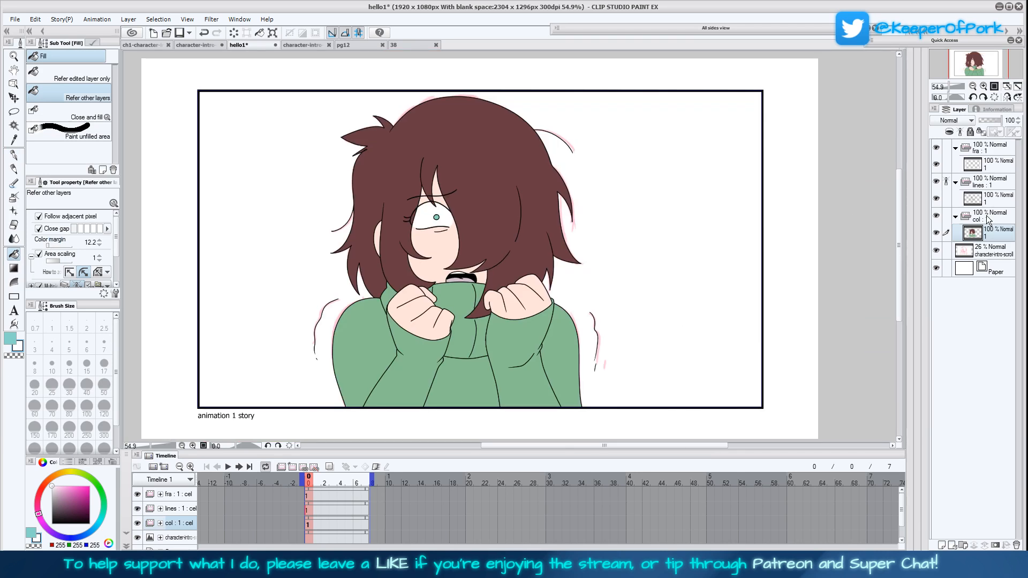
{"action": "left_click", "coordinate": [989, 222]}
{"action": "key", "text": "ctrl+v"}
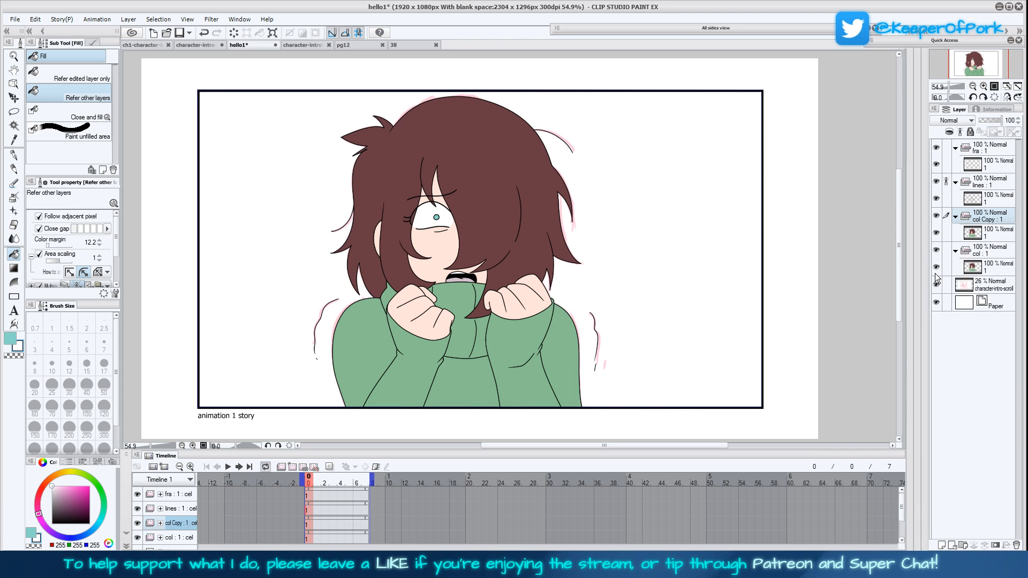
{"action": "left_click", "coordinate": [999, 234]}
{"action": "left_click", "coordinate": [237, 32]}
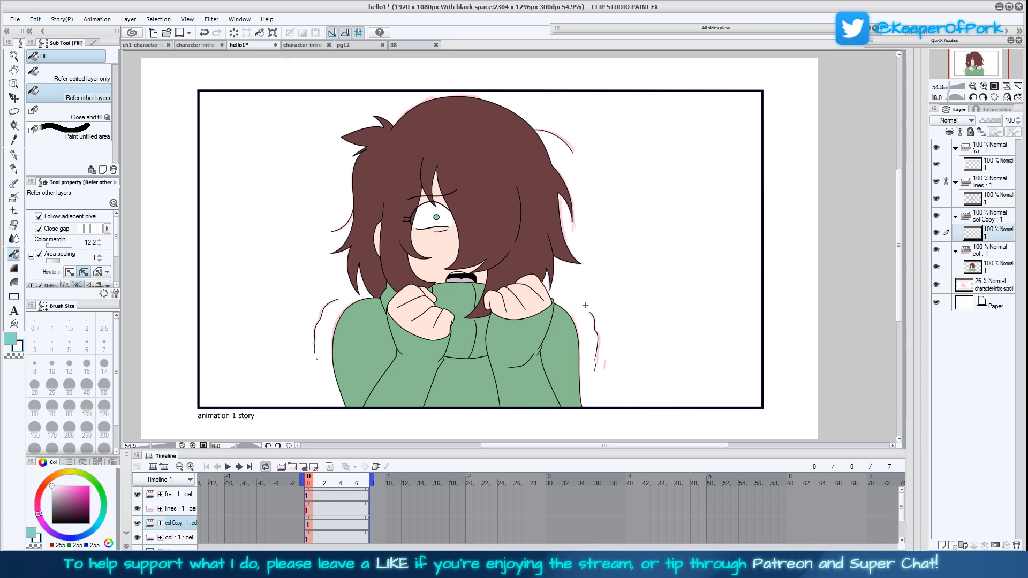
{"action": "left_click_drag", "start_coordinate": [584, 295], "coordinate": [592, 298]}
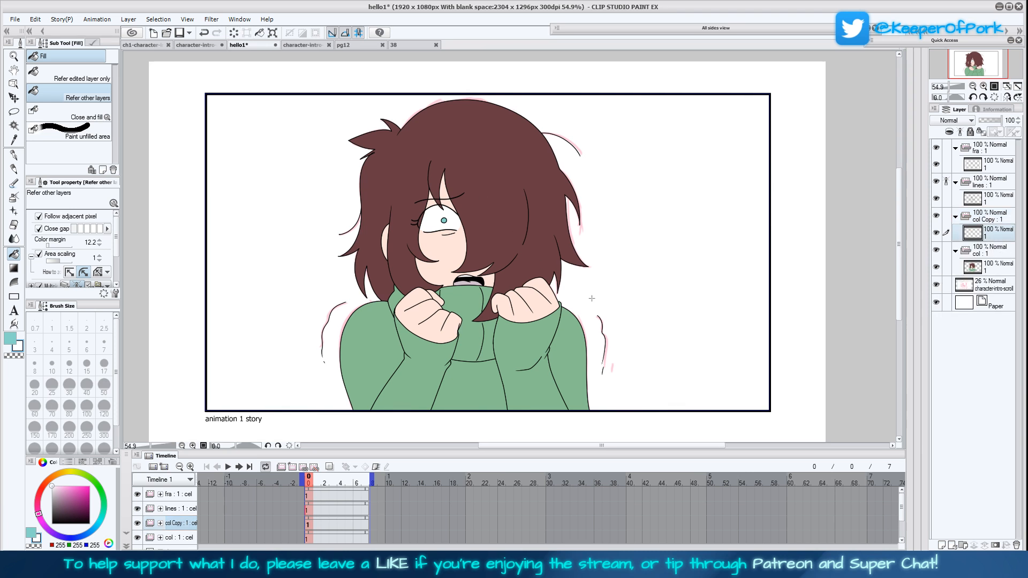
{"action": "key", "text": "ctrl+s"}
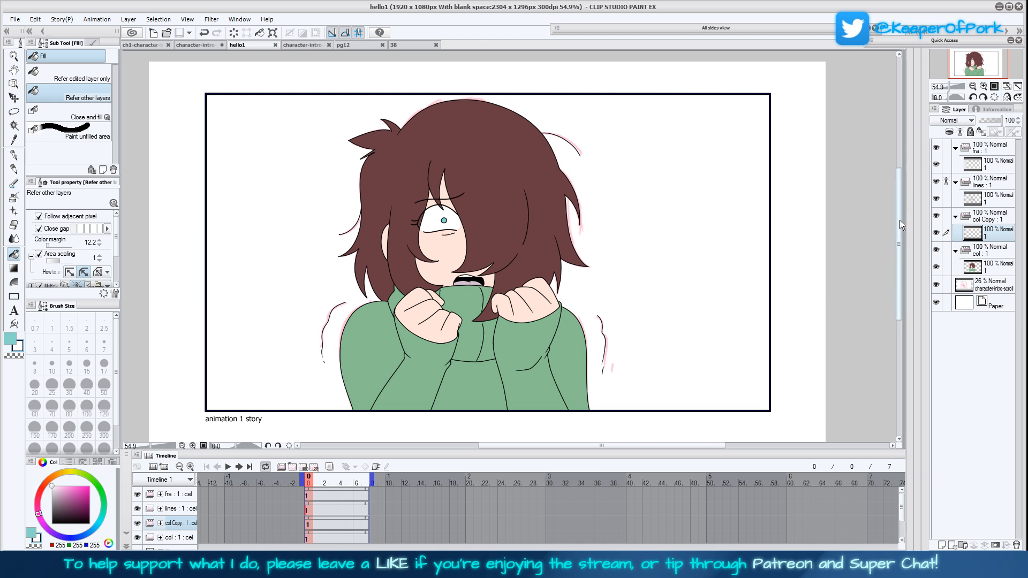
With the copied folder's empty cel active, sample pg12's dark brown hair shadow as main colour and grey-green sweater shadow as sub colour
{"action": "left_click", "coordinate": [993, 218]}
{"action": "left_click", "coordinate": [999, 234]}
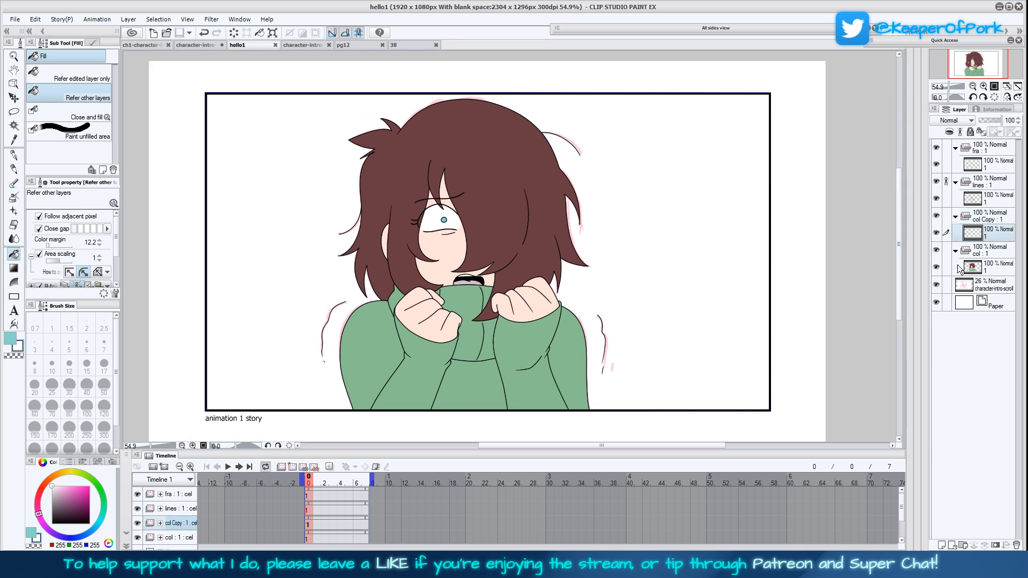
{"action": "key", "text": "i"}
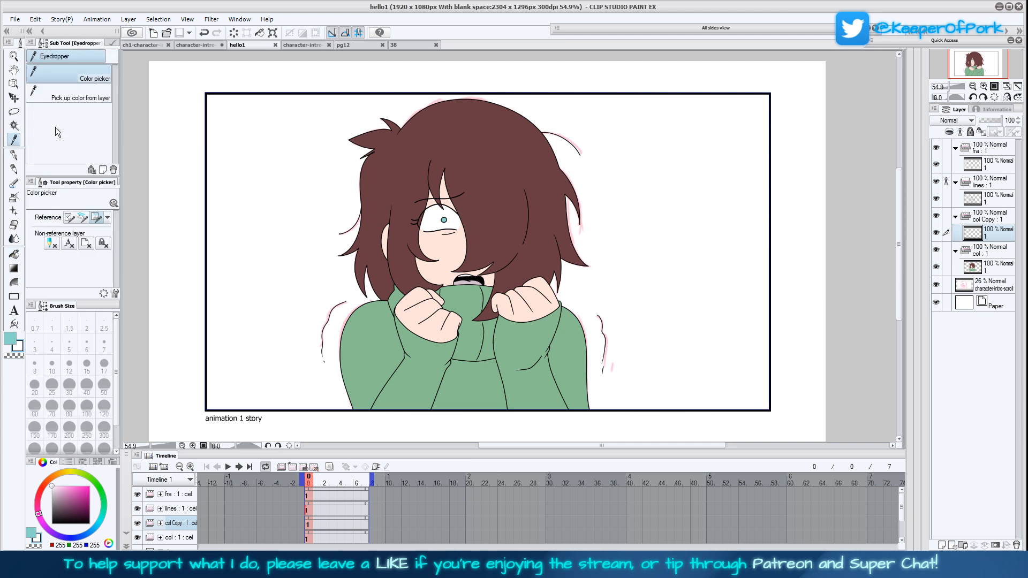
{"action": "left_click", "coordinate": [353, 46]}
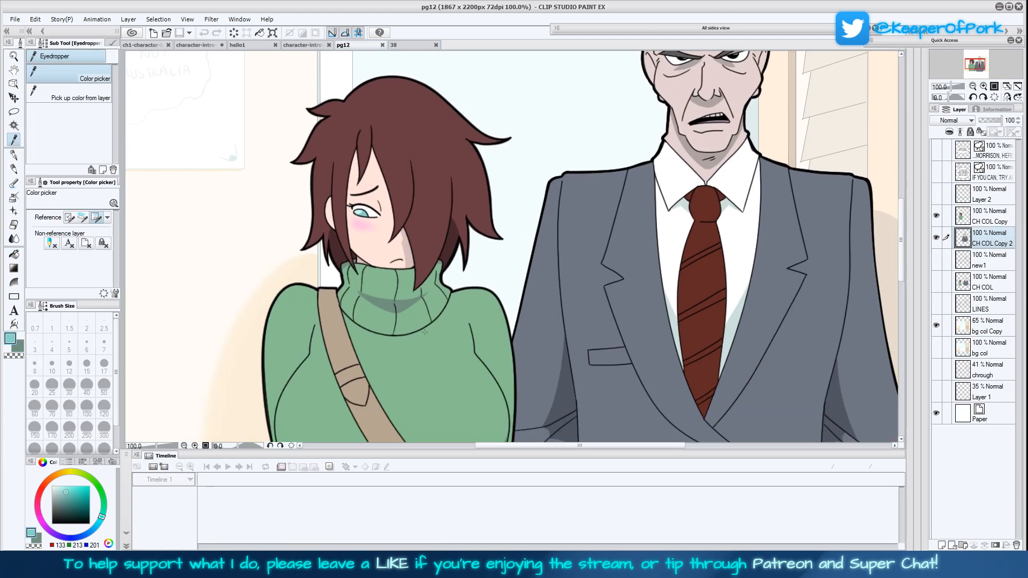
{"action": "left_click", "coordinate": [408, 253]}
{"action": "left_click", "coordinate": [449, 306]}
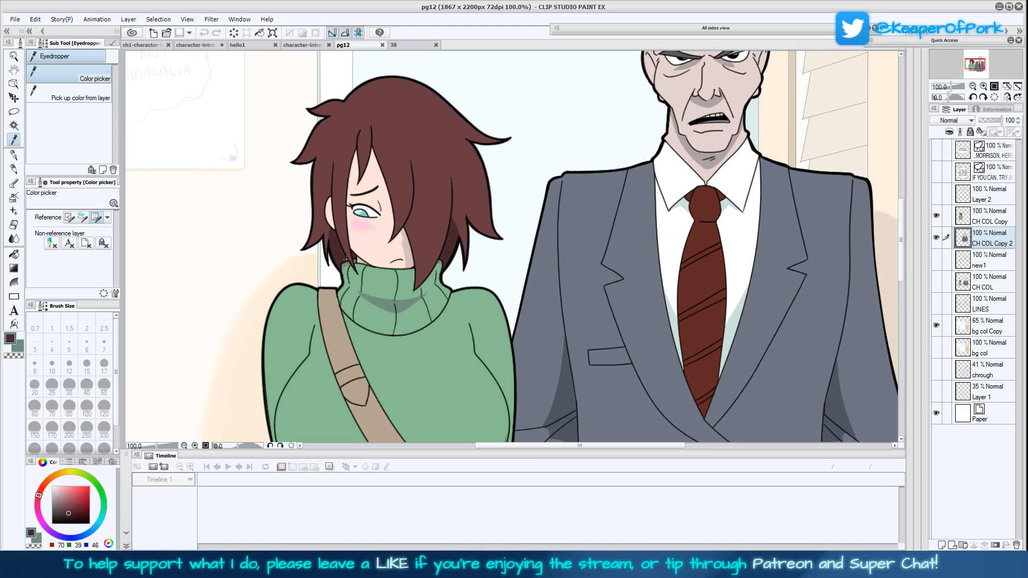
Examine the shading on pg12 and page 38 as reference for shading the hello1 panel
{"action": "left_click_drag", "start_coordinate": [477, 292], "coordinate": [467, 328]}
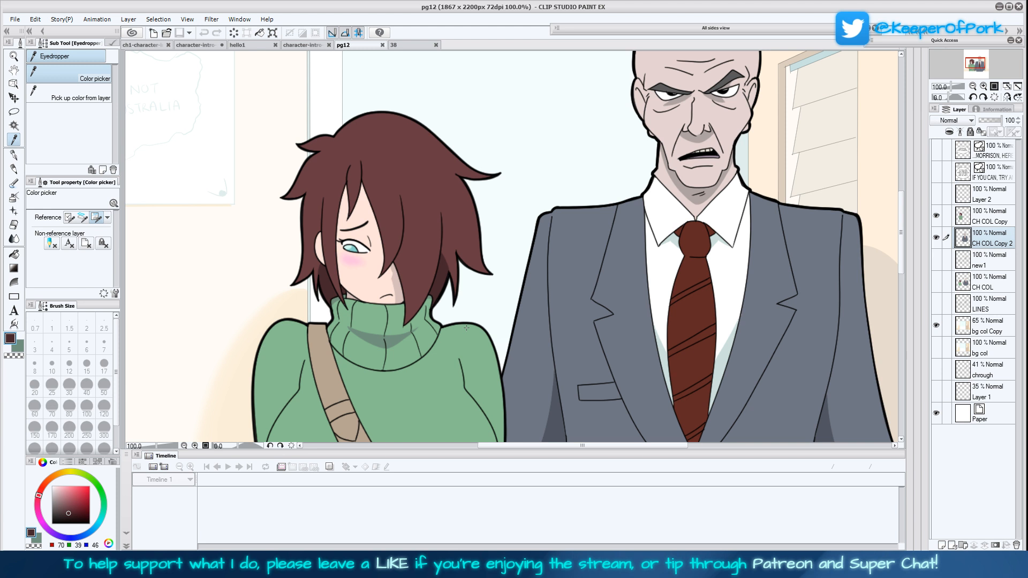
{"action": "left_click", "coordinate": [409, 45]}
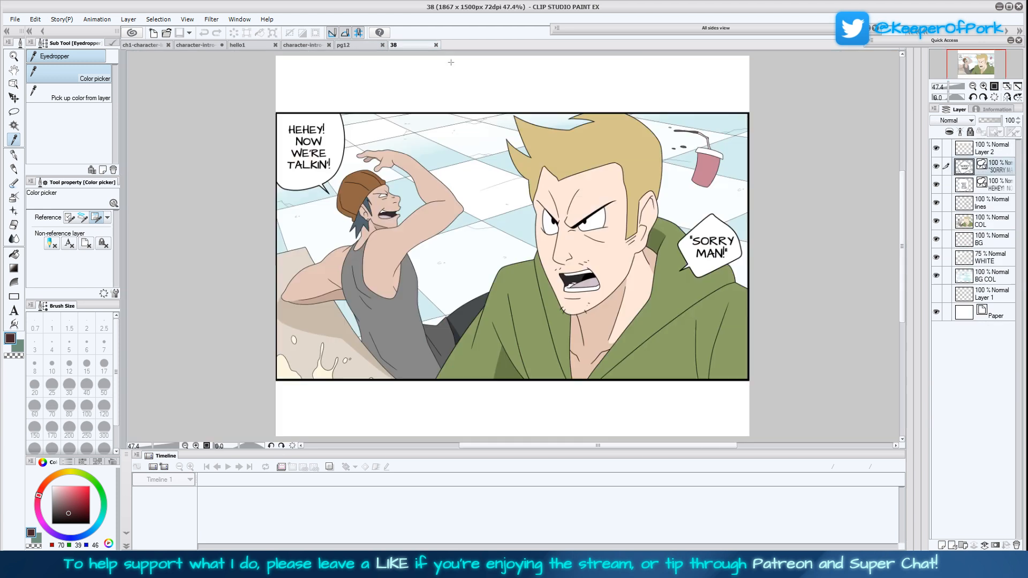
{"action": "left_click", "coordinate": [359, 45]}
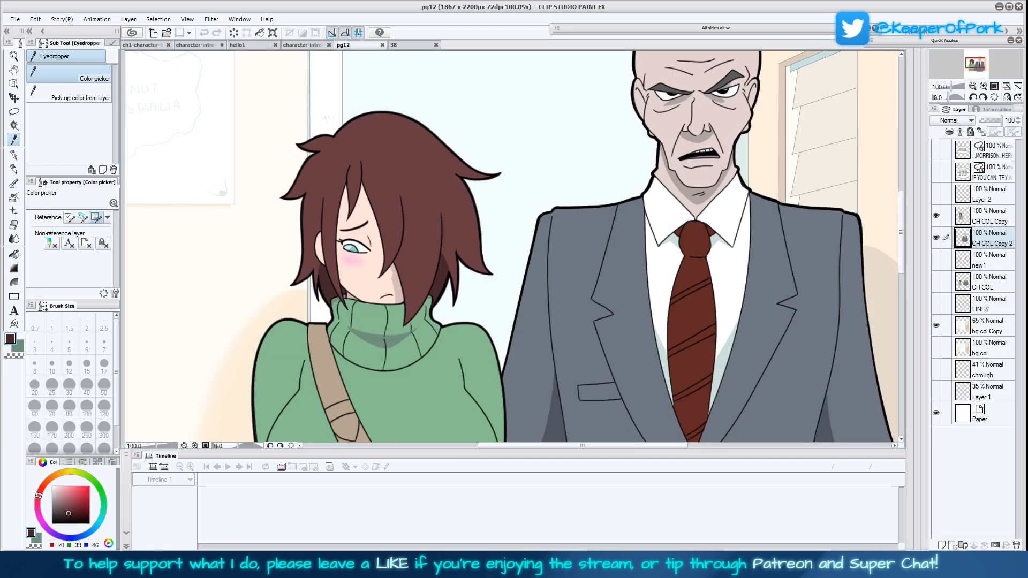
{"action": "left_click", "coordinate": [256, 45]}
{"action": "left_click", "coordinate": [14, 155]}
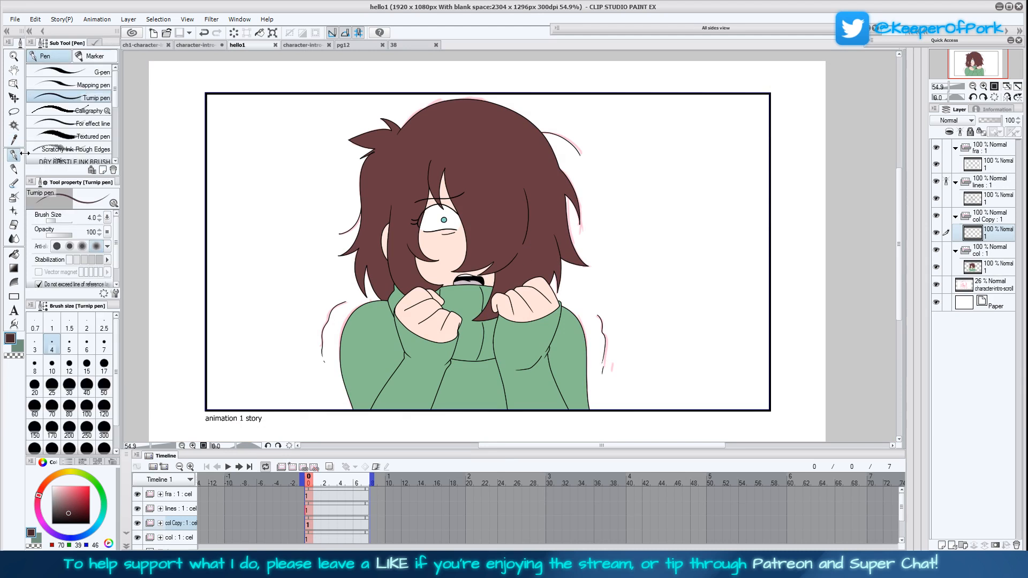
{"action": "left_click", "coordinate": [359, 46]}
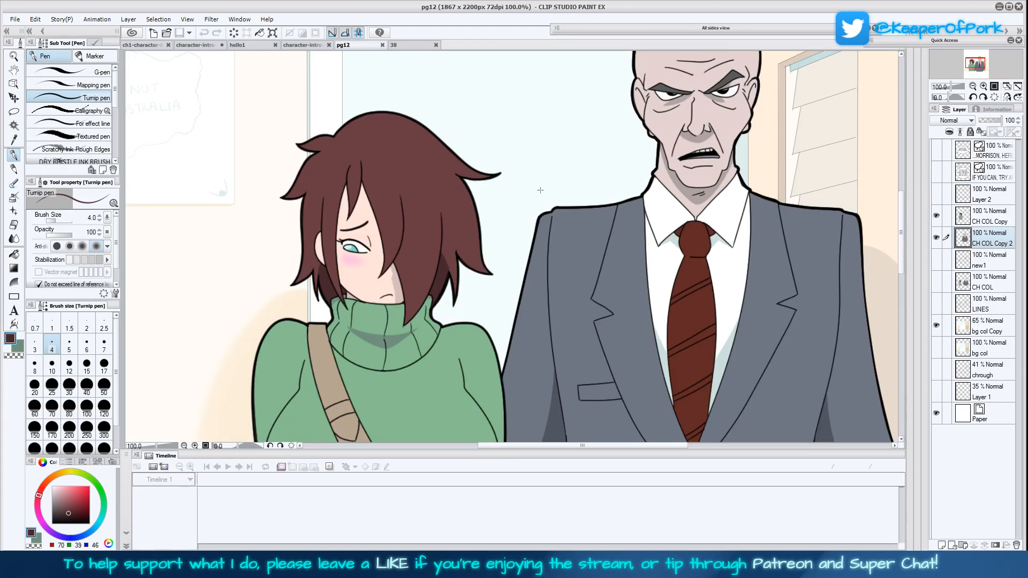
{"action": "scroll", "coordinate": [526, 184], "scroll_direction": "up", "scroll_amount": 5}
{"action": "left_click", "coordinate": [256, 46]}
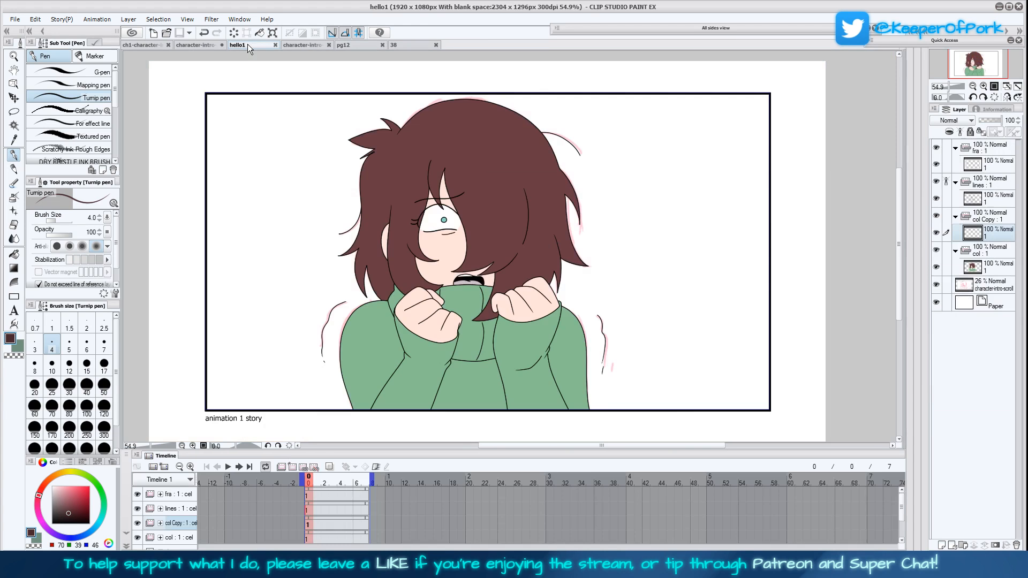
Outline the shadow in the hair behind the ear with the Turnip pen at size 4 and fill it with the dark brown
{"action": "left_click_drag", "start_coordinate": [660, 400], "coordinate": [651, 368]}
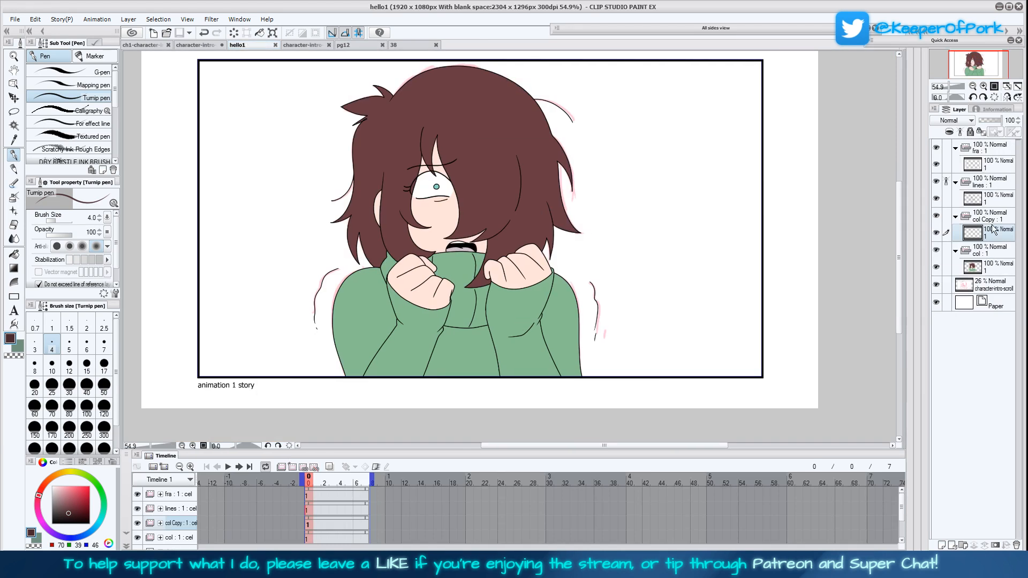
{"action": "left_click", "coordinate": [984, 87]}
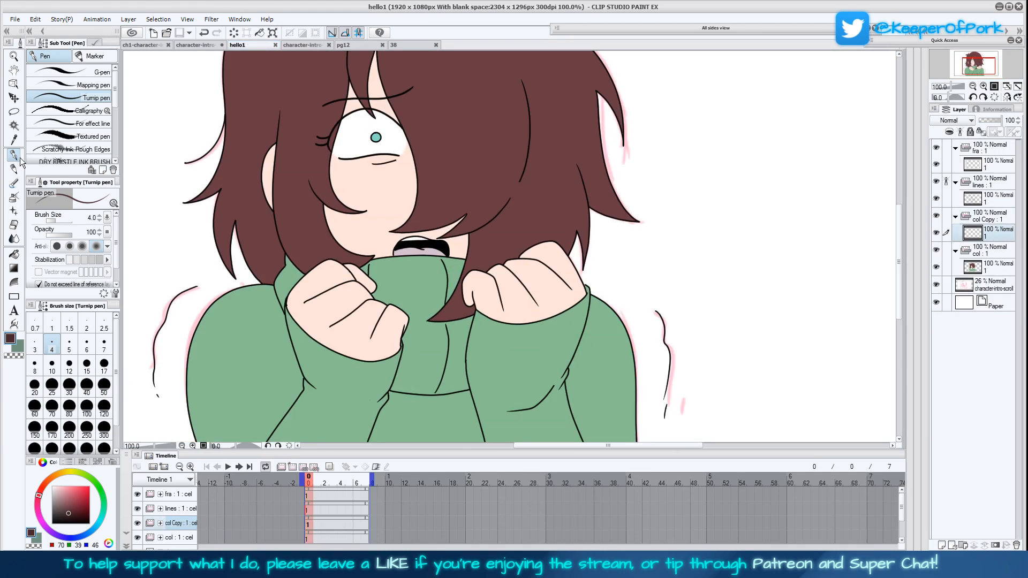
{"action": "mouse_move", "coordinate": [231, 209]}
{"action": "left_mouse_down"}
{"action": "mouse_move", "coordinate": [260, 263]}
{"action": "mouse_move", "coordinate": [272, 262]}
{"action": "mouse_move", "coordinate": [287, 303]}
{"action": "mouse_move", "coordinate": [298, 252]}
{"action": "left_mouse_up"}
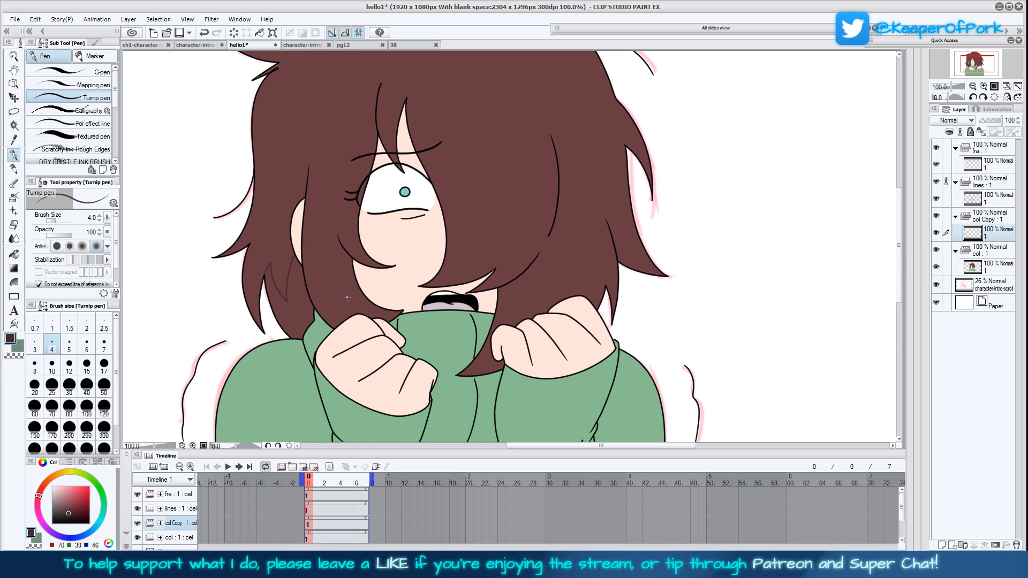
{"action": "key", "text": "g"}
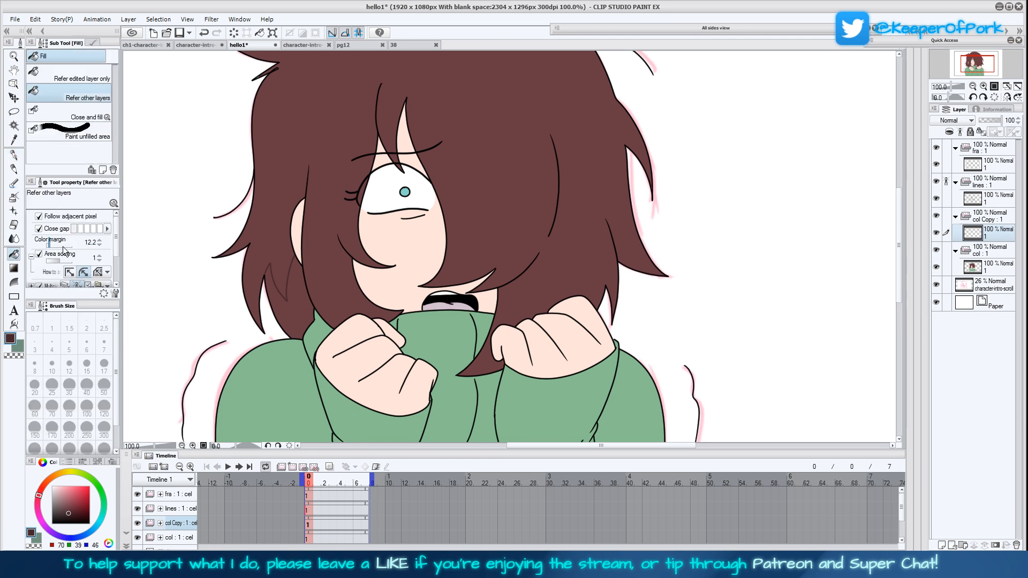
{"action": "left_click", "coordinate": [295, 301]}
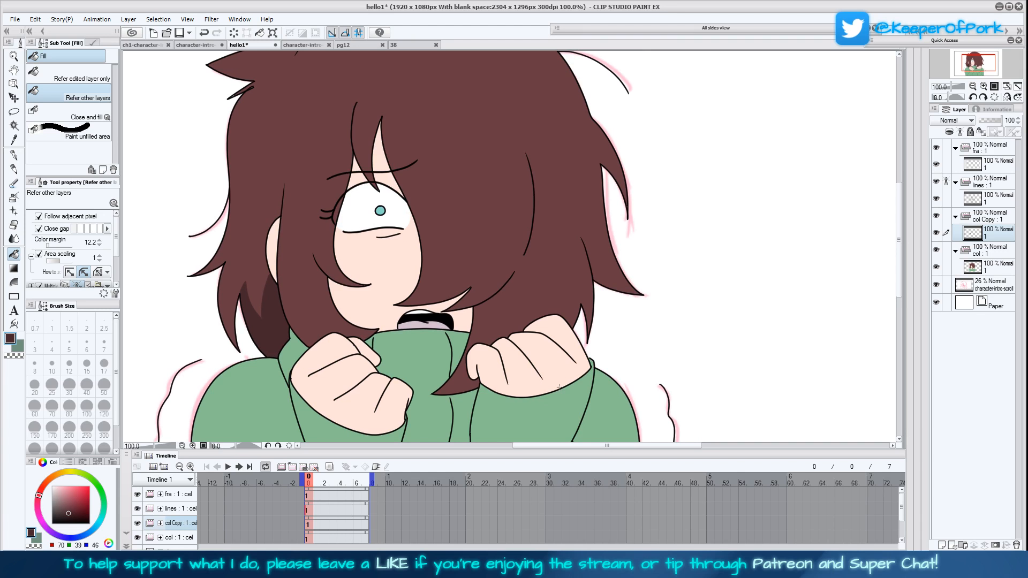
Outline shadow shapes on the sweater's collar, torso and both outer sleeves with the Turnip pen in the sampled grey-green
{"action": "key", "text": "x"}
{"action": "key", "text": "p"}
{"action": "mouse_move", "coordinate": [557, 413]}
{"action": "left_mouse_down"}
{"action": "mouse_move", "coordinate": [543, 334]}
{"action": "mouse_move", "coordinate": [549, 311]}
{"action": "left_mouse_up"}
{"action": "left_click_drag", "start_coordinate": [396, 281], "coordinate": [436, 289]}
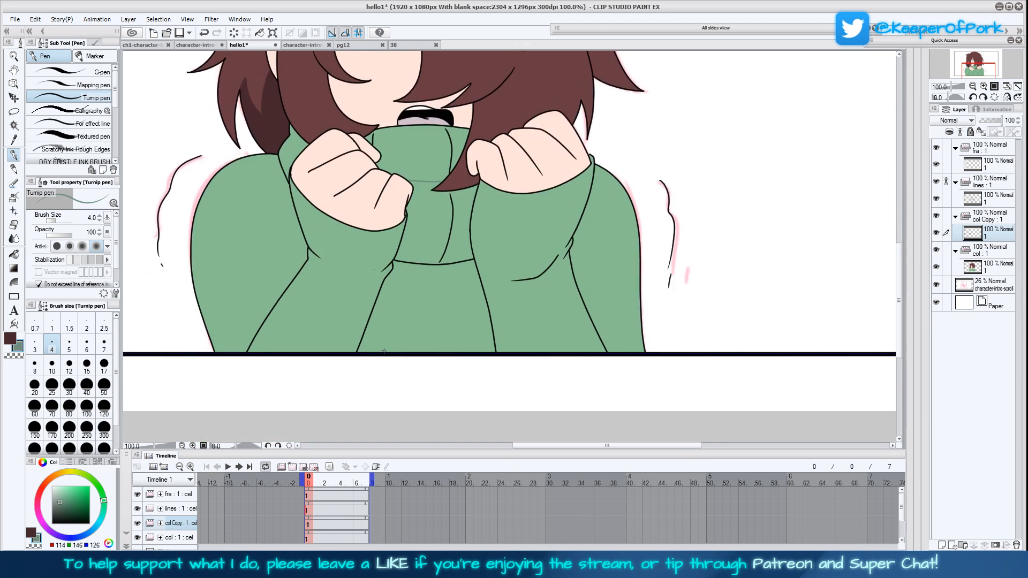
{"action": "left_click_drag", "start_coordinate": [385, 318], "coordinate": [420, 190]}
{"action": "mouse_move", "coordinate": [461, 192]}
{"action": "left_mouse_down"}
{"action": "mouse_move", "coordinate": [459, 263]}
{"action": "mouse_move", "coordinate": [475, 352]}
{"action": "left_mouse_up"}
{"action": "mouse_move", "coordinate": [289, 279]}
{"action": "left_mouse_down"}
{"action": "mouse_move", "coordinate": [261, 245]}
{"action": "mouse_move", "coordinate": [267, 308]}
{"action": "left_mouse_up"}
{"action": "left_click_drag", "start_coordinate": [585, 283], "coordinate": [582, 226]}
Fill the left sleeve, torso and collar-side shadows with grey-green, undoing the extra fill across the upper collar
{"action": "left_click", "coordinate": [14, 253]}
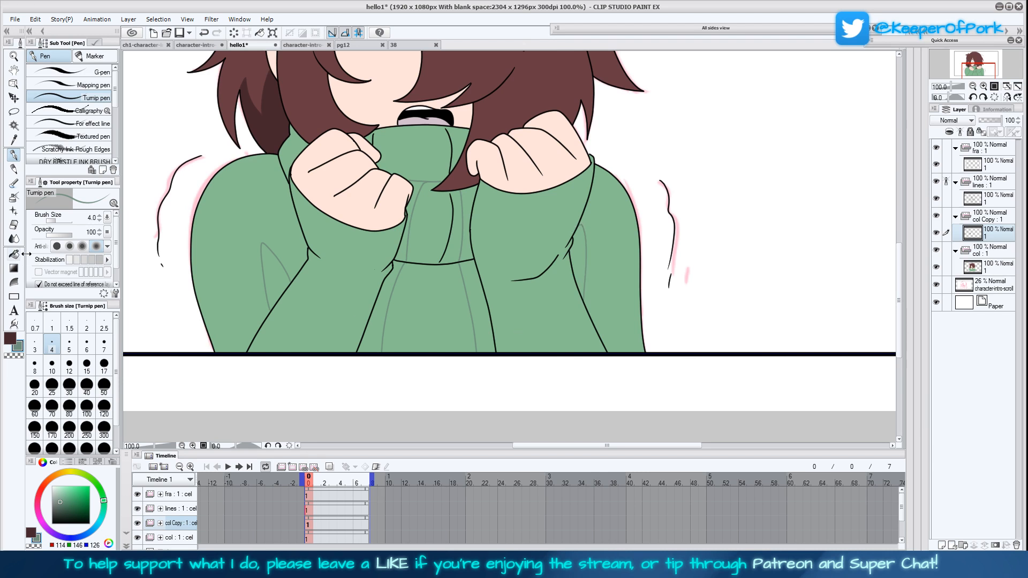
{"action": "left_click", "coordinate": [281, 270]}
{"action": "left_click", "coordinate": [378, 328]}
{"action": "left_click", "coordinate": [410, 225]}
{"action": "left_click", "coordinate": [451, 170]}
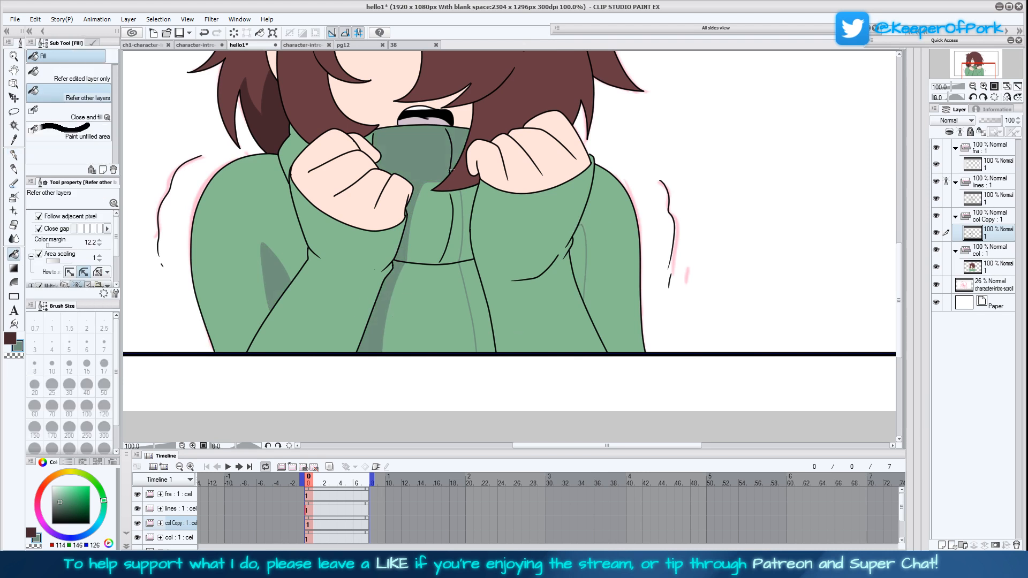
{"action": "key", "text": "ctrl+z"}
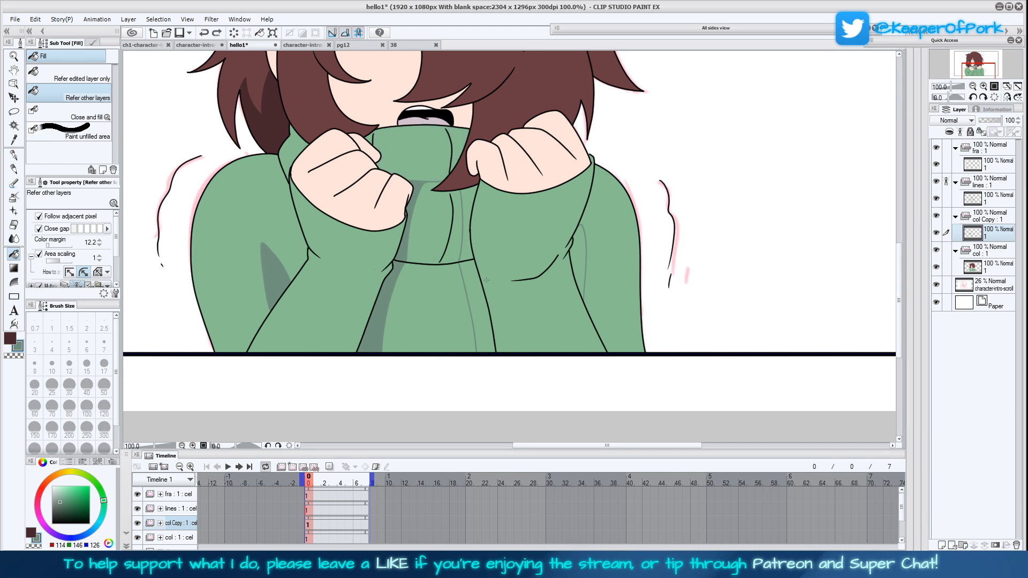
Draw an upper edge for the collar shadow, and fill it and the remaining collar, torso and right sleeve shadows with grey-green
{"action": "left_click_drag", "start_coordinate": [486, 280], "coordinate": [486, 322]}
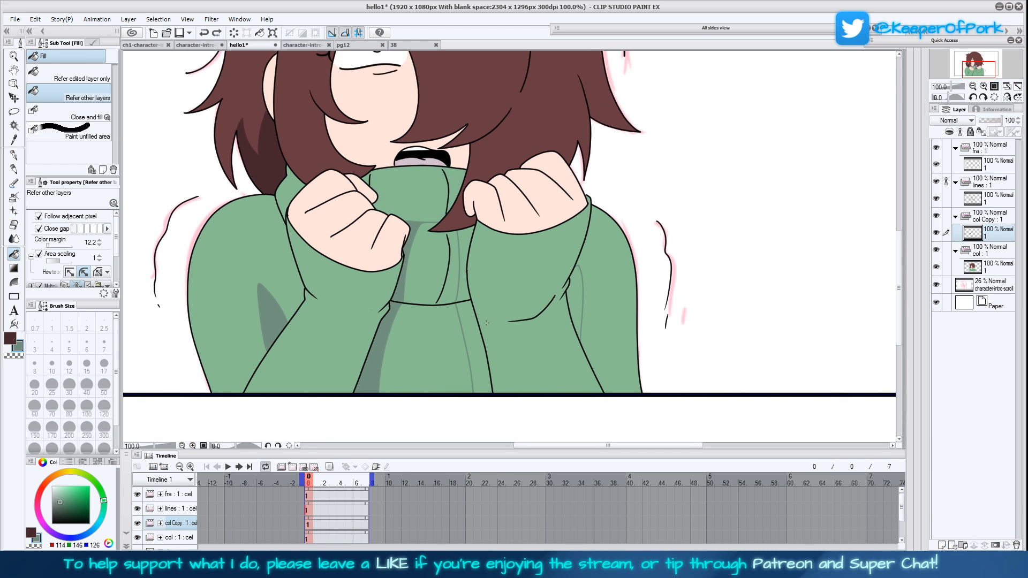
{"action": "key", "text": "p"}
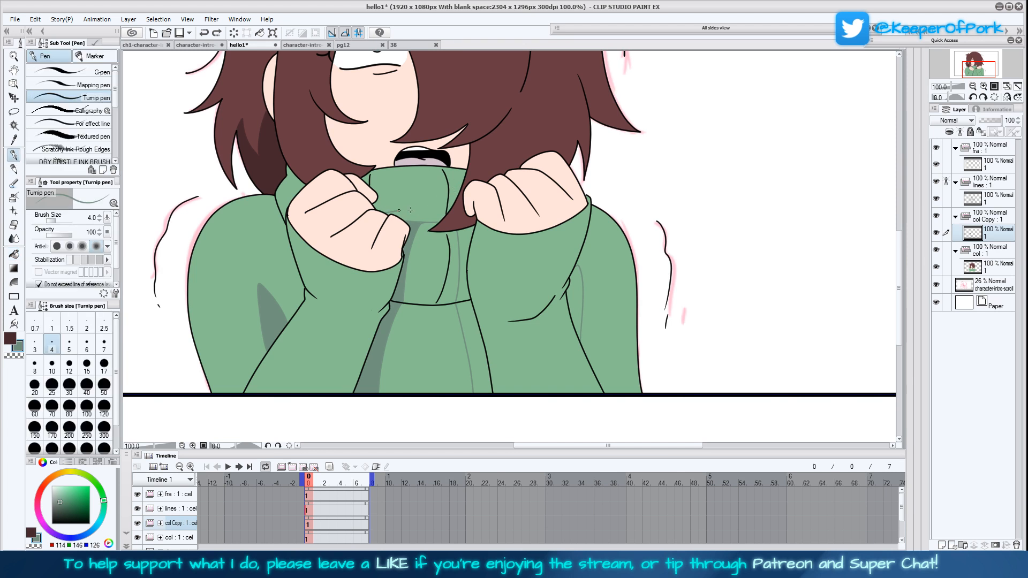
{"action": "key", "text": "g"}
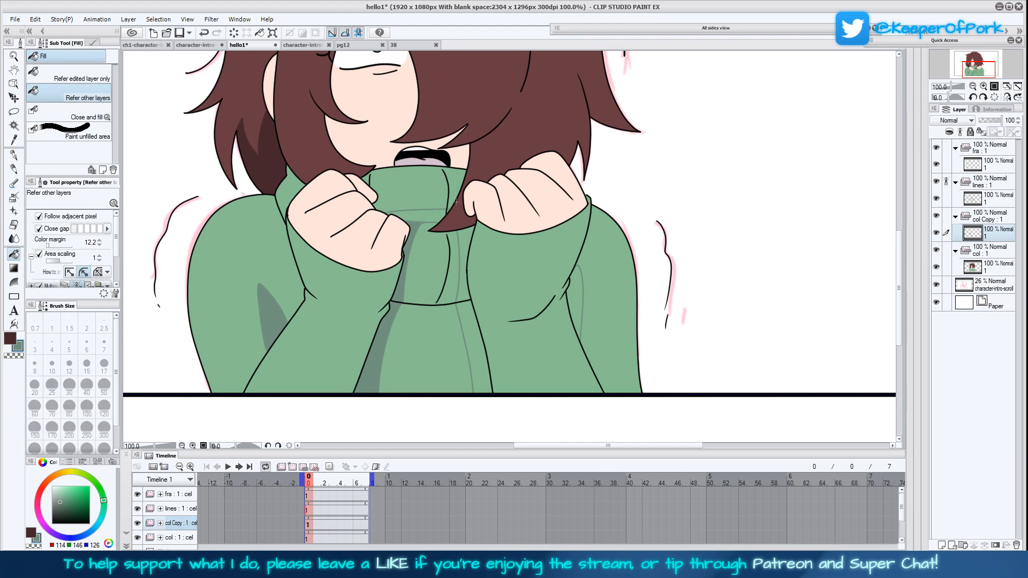
{"action": "left_click", "coordinate": [448, 211]}
{"action": "left_click", "coordinate": [465, 234]}
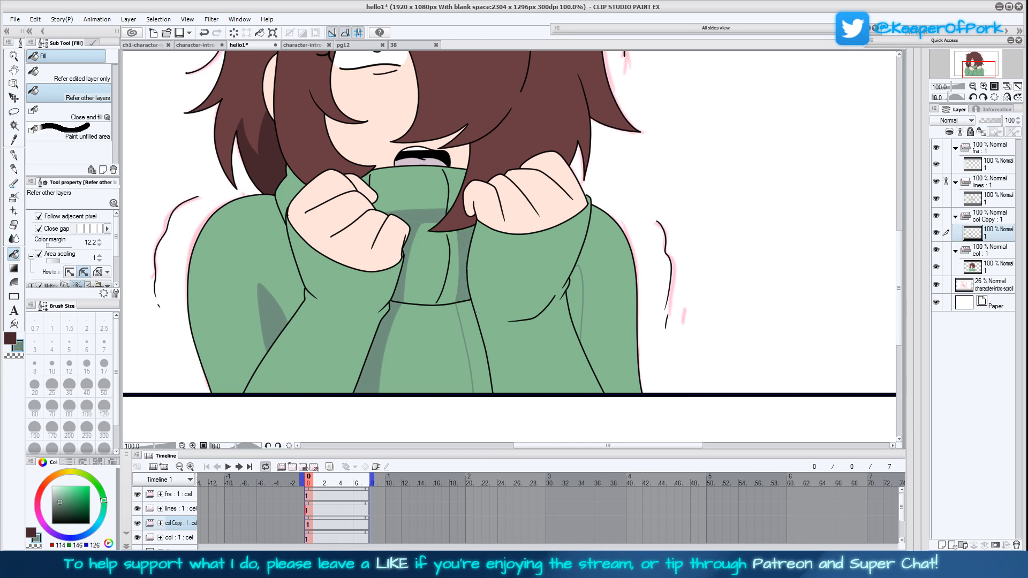
{"action": "left_click", "coordinate": [469, 348]}
{"action": "left_click", "coordinate": [579, 302]}
{"action": "left_click_drag", "start_coordinate": [652, 184], "coordinate": [667, 334]}
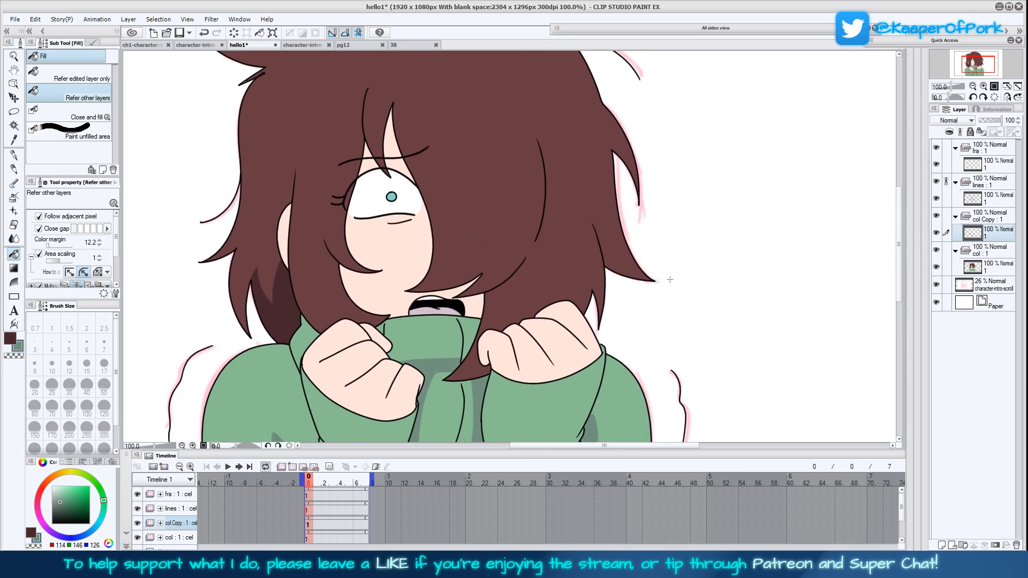
{"action": "left_click", "coordinate": [1018, 88]}
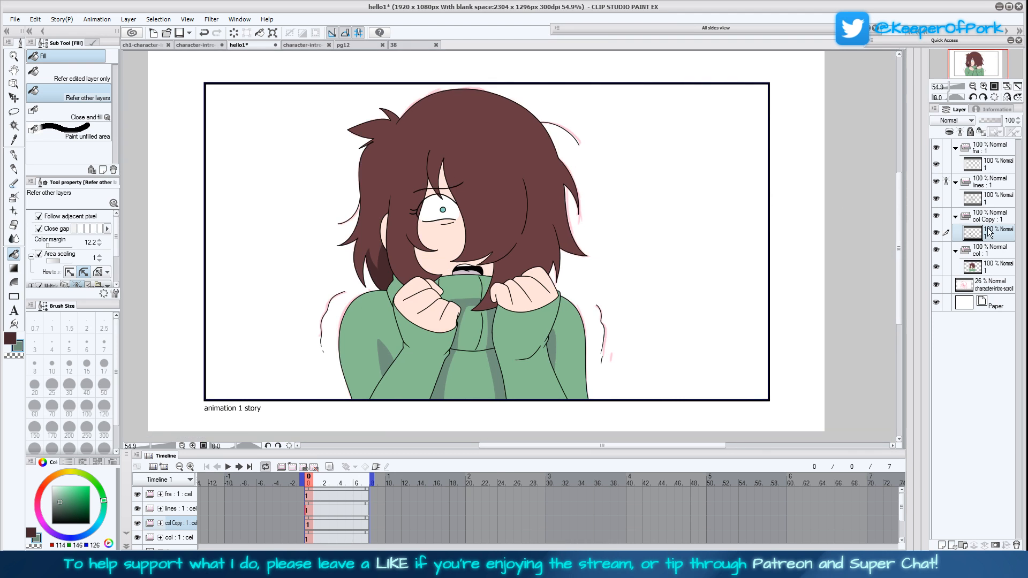
{"action": "left_click", "coordinate": [983, 87]}
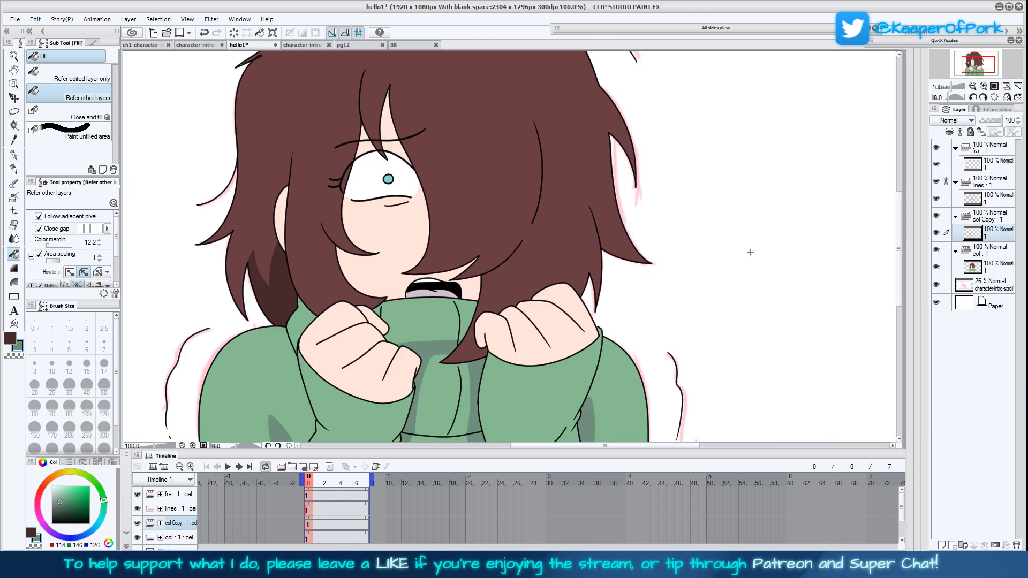
Add an animation folder named blush directly above the shading folder and create a new cel in it
{"action": "left_click", "coordinate": [974, 86]}
{"action": "left_click", "coordinate": [989, 182]}
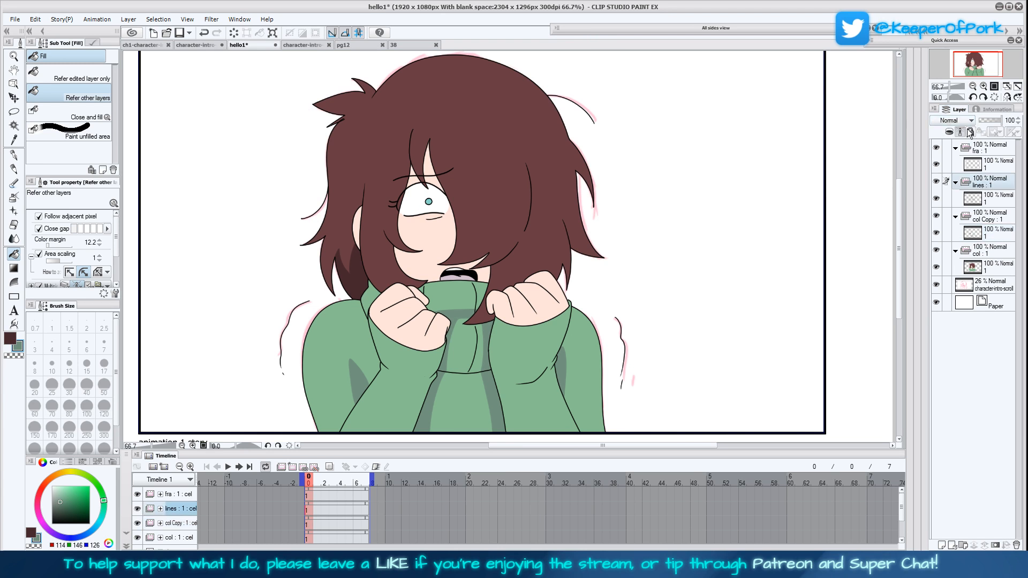
{"action": "left_click", "coordinate": [987, 216]}
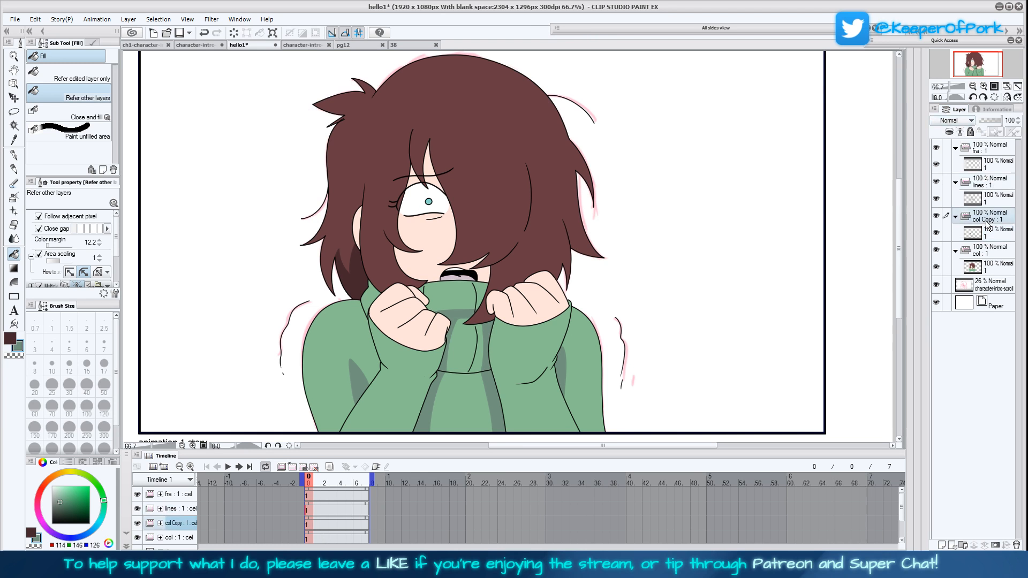
{"action": "left_click", "coordinate": [291, 469]}
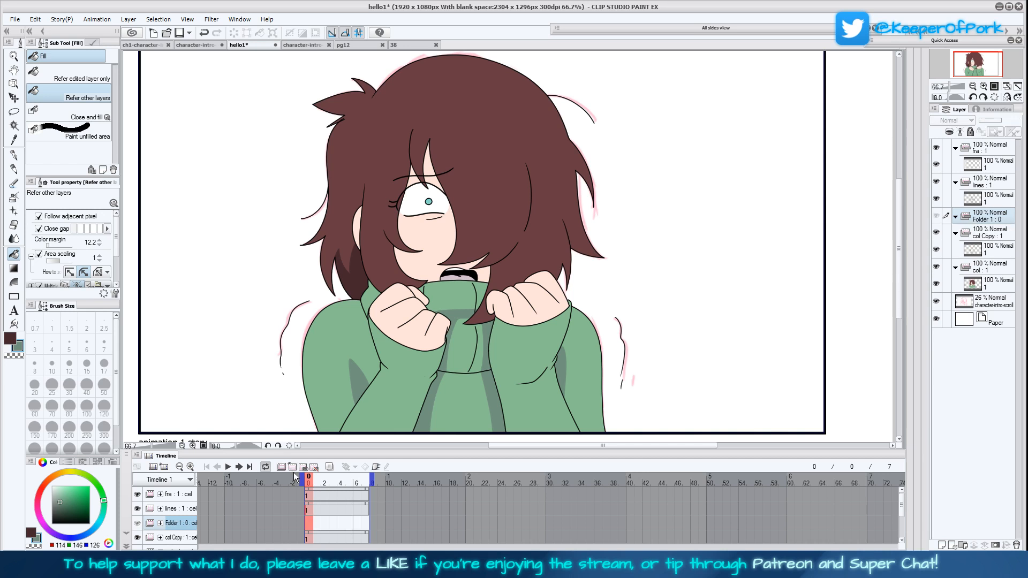
{"action": "double_click", "coordinate": [190, 525]}
{"action": "type", "text": "blush"}
{"action": "key", "text": "Return"}
{"action": "left_click", "coordinate": [292, 467]}
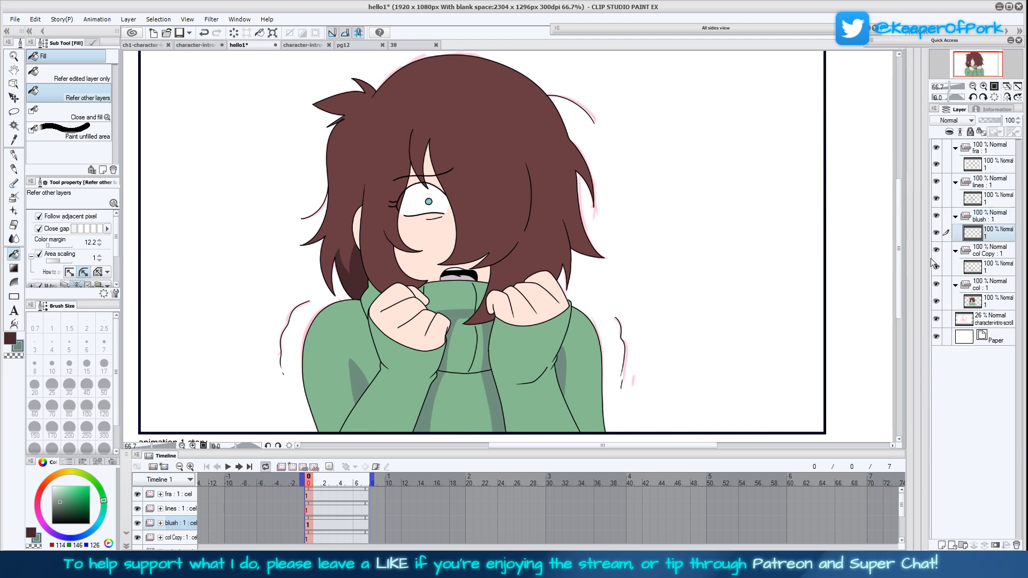
Sample the pink of the character's cheek on page pg12 and select the Lighter pencil for the blush cel in hello1
{"action": "left_click", "coordinate": [984, 87]}
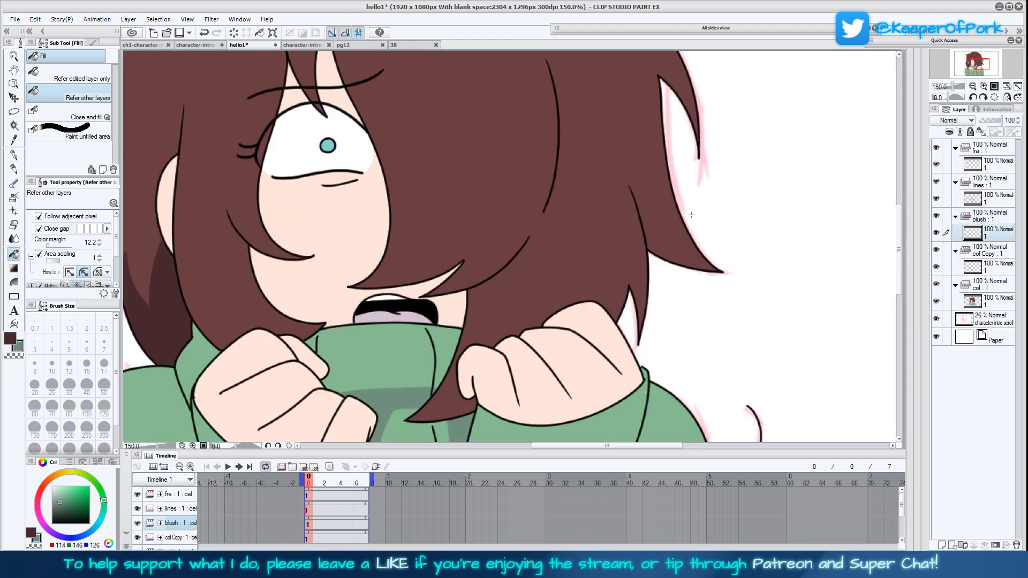
{"action": "left_click", "coordinate": [407, 45]}
{"action": "left_click", "coordinate": [354, 45]}
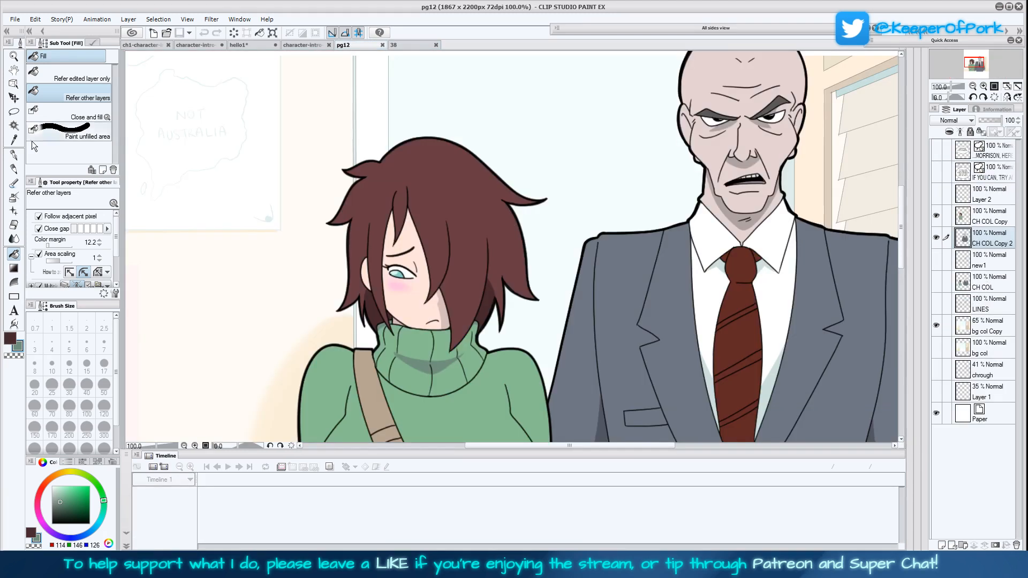
{"action": "left_click", "coordinate": [14, 140]}
{"action": "left_click", "coordinate": [402, 284]}
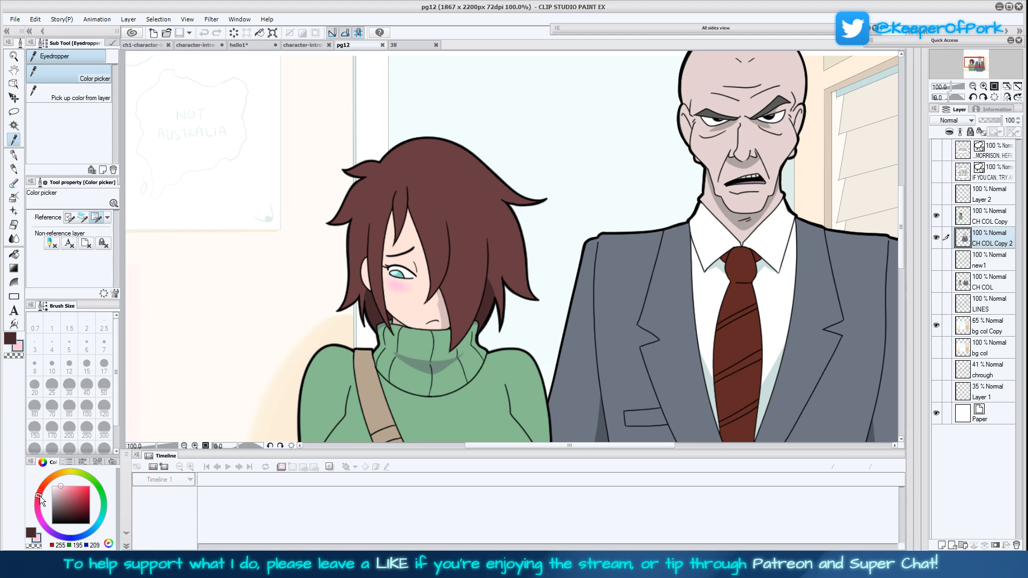
{"action": "left_click", "coordinate": [250, 46]}
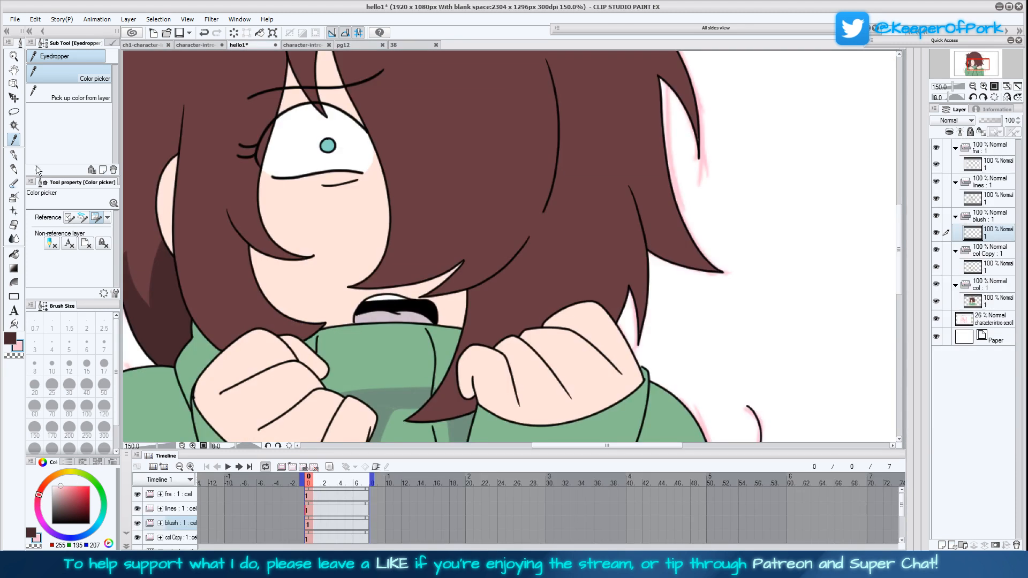
{"action": "left_click", "coordinate": [14, 168]}
{"action": "left_click", "coordinate": [101, 86]}
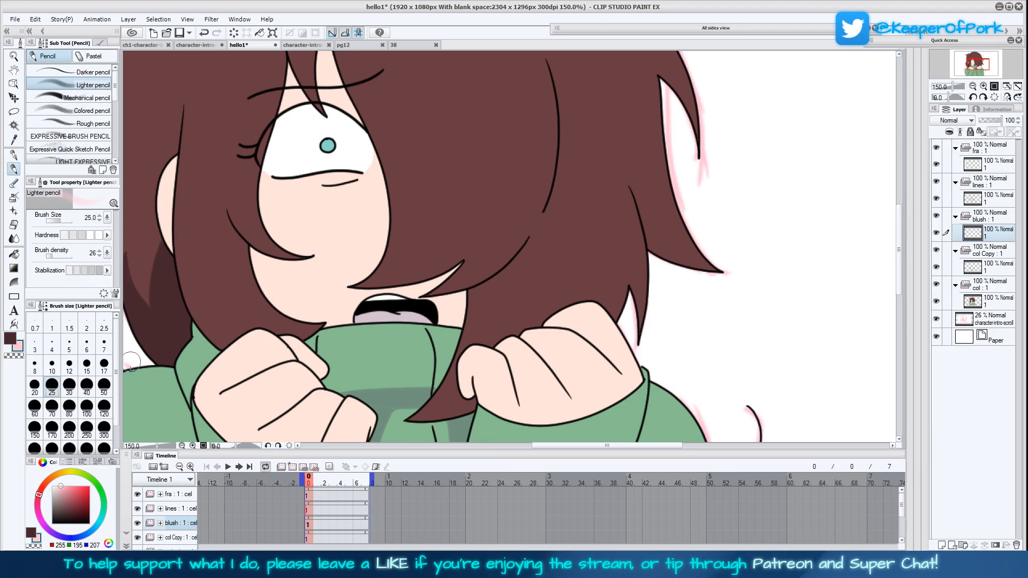
{"action": "left_click_drag", "start_coordinate": [452, 334], "coordinate": [569, 340]}
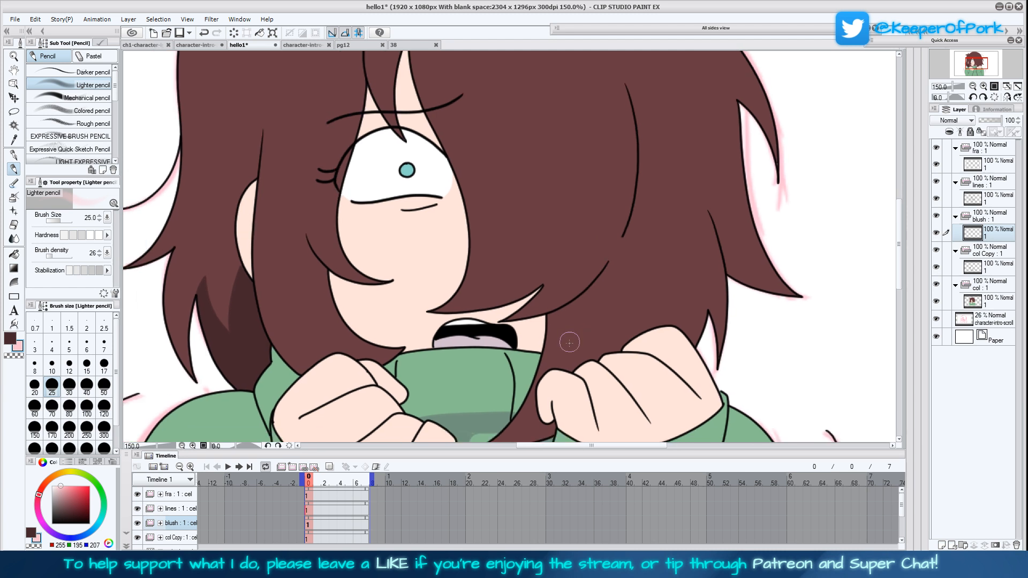
{"action": "left_click_drag", "start_coordinate": [655, 278], "coordinate": [656, 296]}
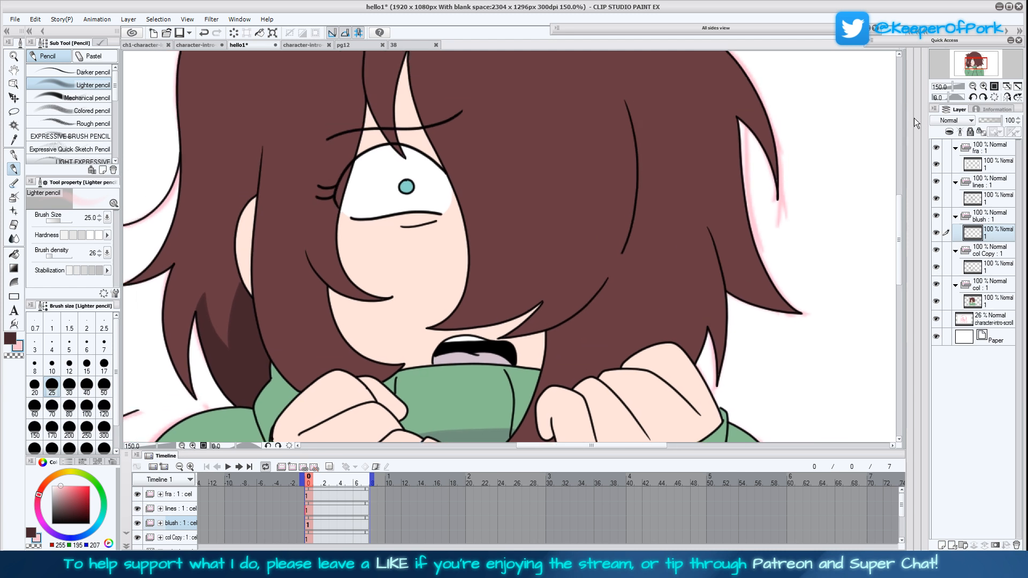
{"action": "left_click", "coordinate": [974, 87]}
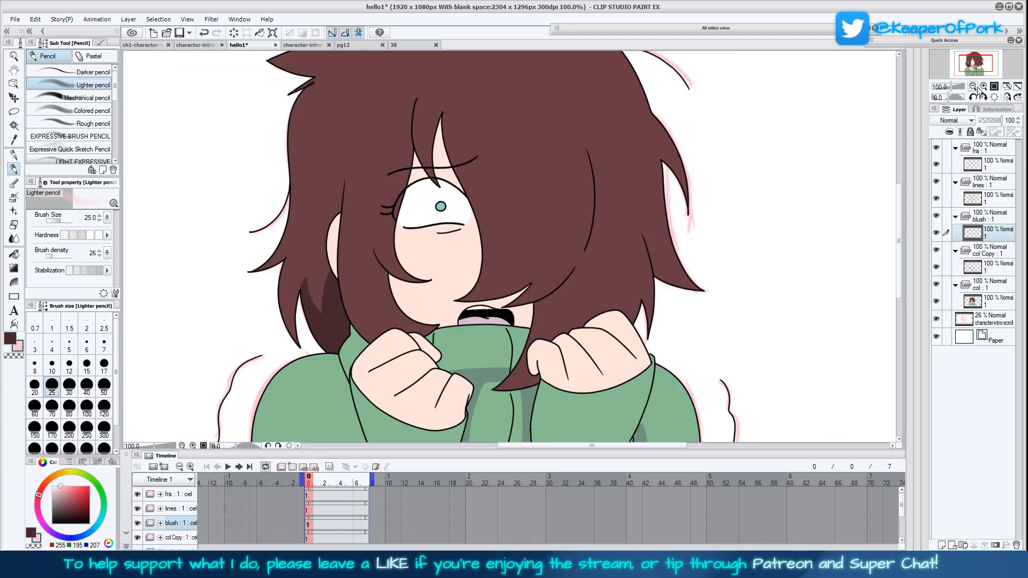
{"action": "left_click", "coordinate": [974, 86]}
{"action": "left_click", "coordinate": [983, 87]}
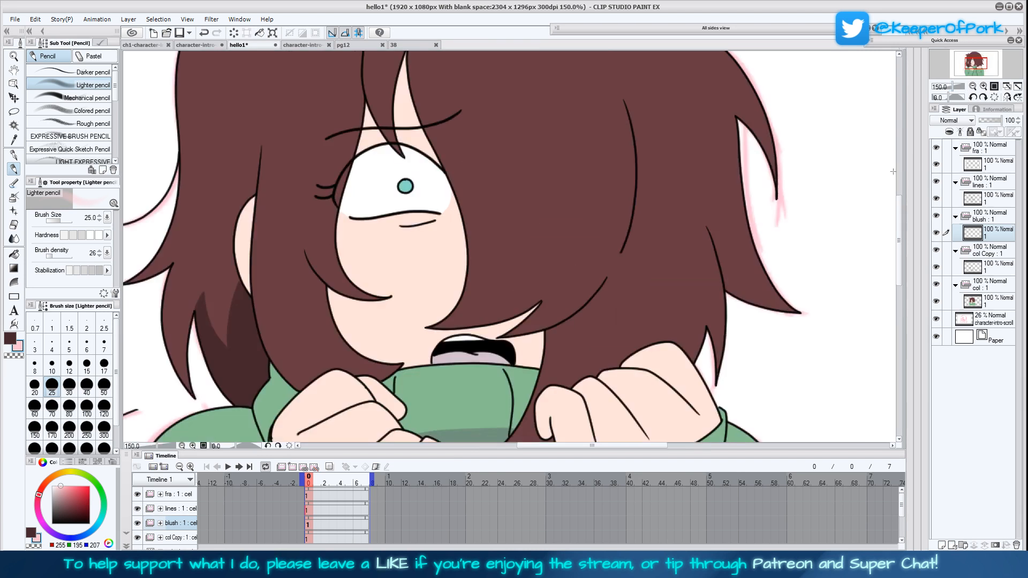
{"action": "left_click", "coordinate": [983, 88]}
Try trimming the collar shadow on the col cel with the Turnip pen at size 10 in transparent colour, and undo the stroke
{"action": "left_click", "coordinate": [991, 252]}
{"action": "left_click", "coordinate": [989, 291]}
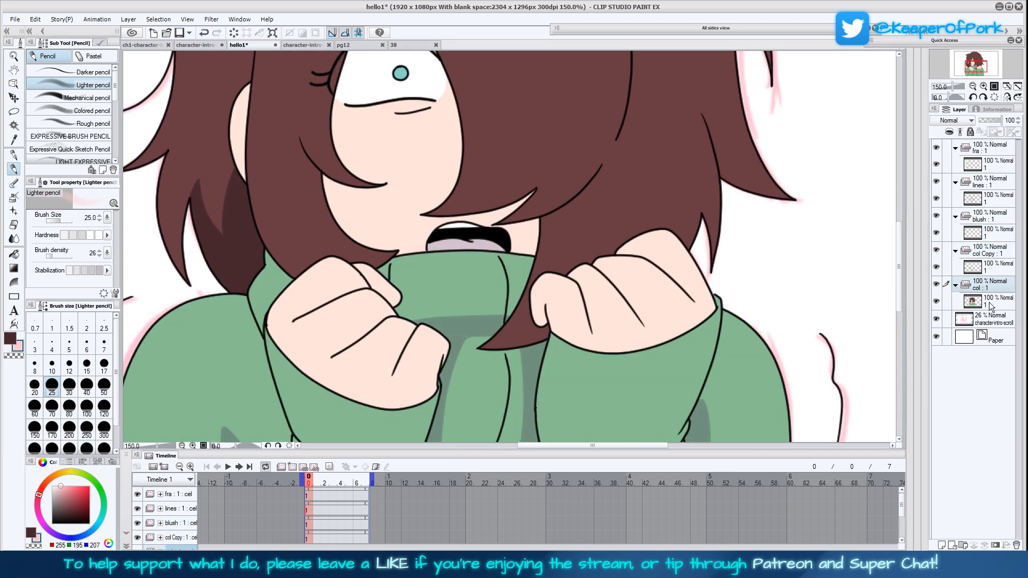
{"action": "left_click", "coordinate": [990, 300]}
{"action": "left_click_drag", "start_coordinate": [739, 372], "coordinate": [731, 353]}
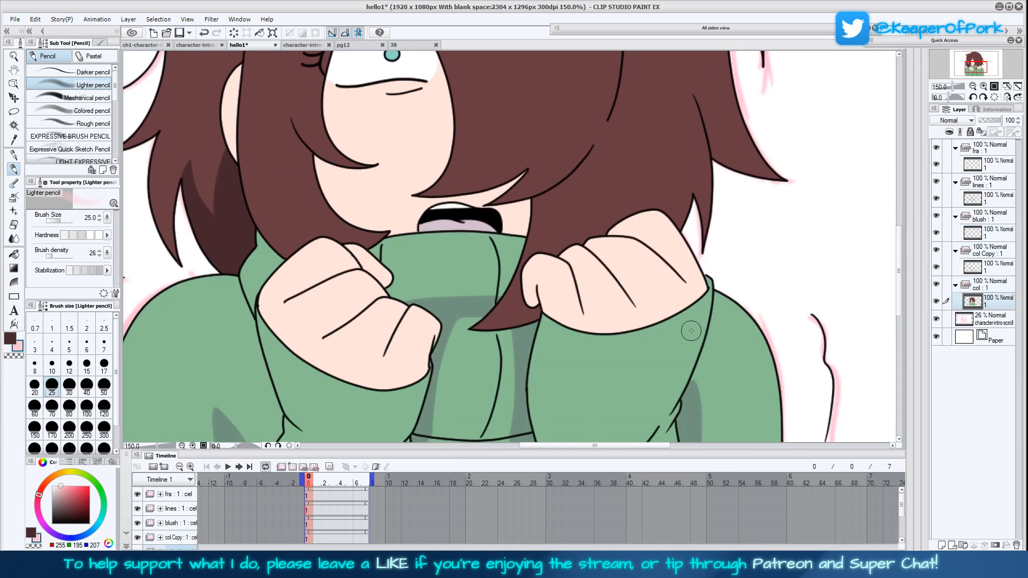
{"action": "left_click", "coordinate": [15, 155]}
{"action": "left_click", "coordinate": [52, 366]}
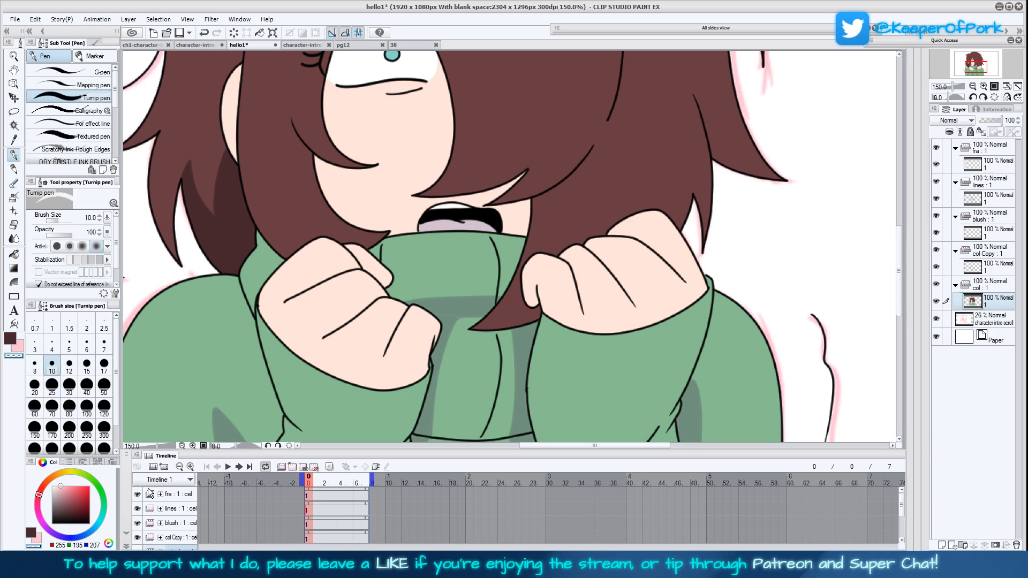
{"action": "left_click_drag", "start_coordinate": [449, 367], "coordinate": [442, 300]}
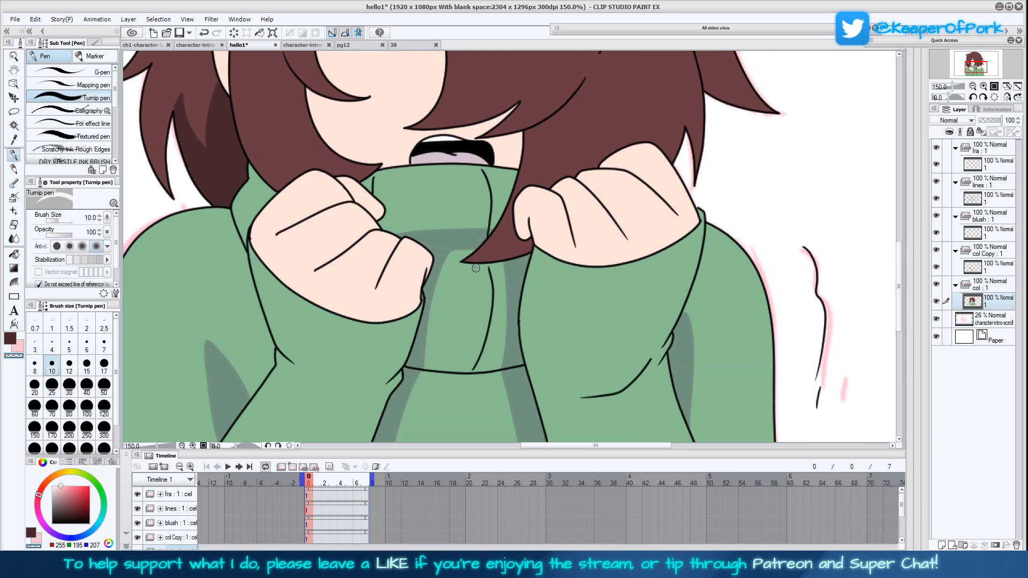
{"action": "left_click_drag", "start_coordinate": [429, 365], "coordinate": [433, 291]}
{"action": "key", "text": "ctrl+z"}
On the col Copy shading cel, narrow the collar's side shadows with transparent strokes and erase its horizontal shadow at size 50
{"action": "left_click", "coordinate": [983, 268]}
{"action": "left_click_drag", "start_coordinate": [426, 367], "coordinate": [428, 278]}
{"action": "left_click_drag", "start_coordinate": [427, 320], "coordinate": [438, 256]}
{"action": "left_click_drag", "start_coordinate": [501, 371], "coordinate": [510, 255]}
{"action": "left_click_drag", "start_coordinate": [504, 317], "coordinate": [505, 254]}
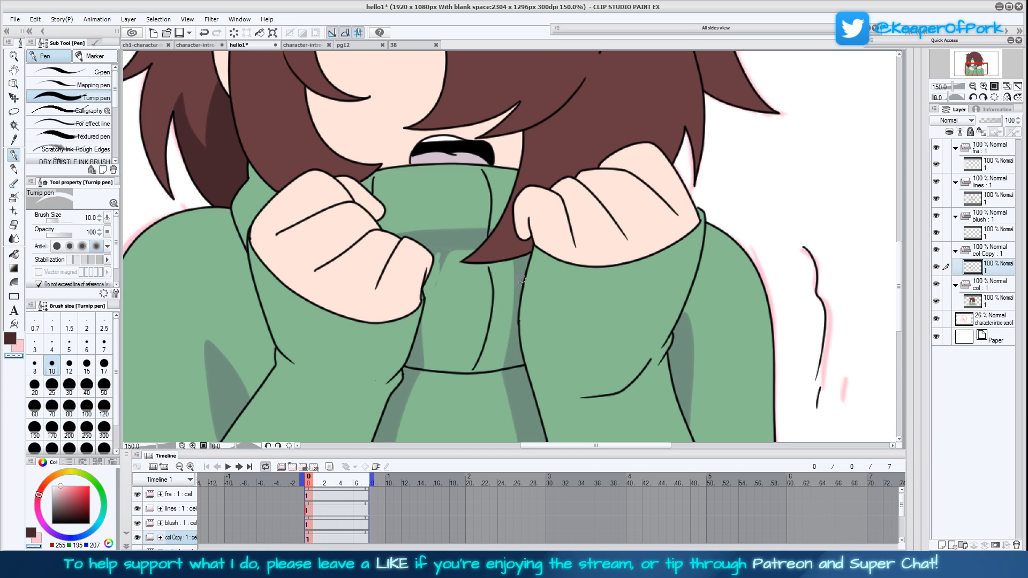
{"action": "left_click", "coordinate": [104, 386]}
{"action": "mouse_move", "coordinate": [458, 278]}
{"action": "left_mouse_down"}
{"action": "mouse_move", "coordinate": [450, 252]}
{"action": "mouse_move", "coordinate": [393, 228]}
{"action": "mouse_move", "coordinate": [485, 231]}
{"action": "left_mouse_up"}
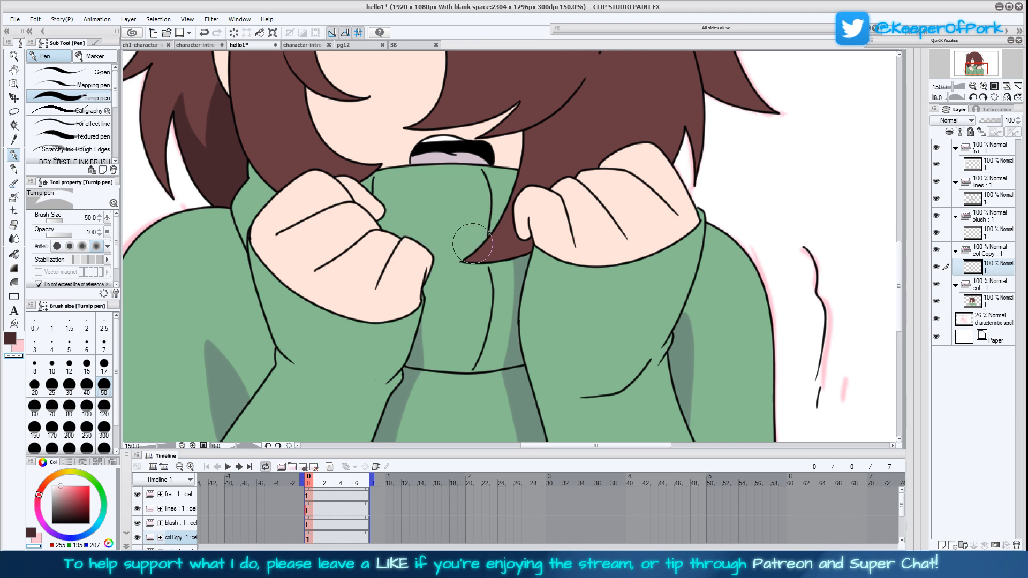
Sample the grey-green shadow colour and draw a shadow edge across the torso just beneath the collar with the Turnip pen
{"action": "mouse_move", "coordinate": [608, 321]}
{"action": "left_mouse_down"}
{"action": "mouse_move", "coordinate": [622, 257]}
{"action": "mouse_move", "coordinate": [606, 366]}
{"action": "left_mouse_up"}
{"action": "scroll", "coordinate": [589, 311], "scroll_direction": "down", "scroll_amount": 2}
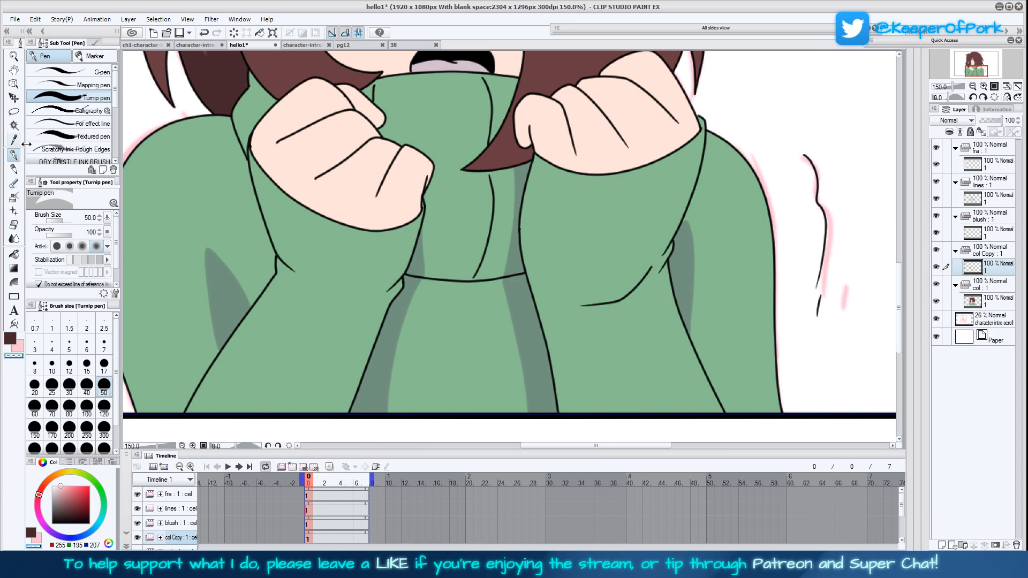
{"action": "key", "text": "i"}
{"action": "left_click", "coordinate": [405, 310]}
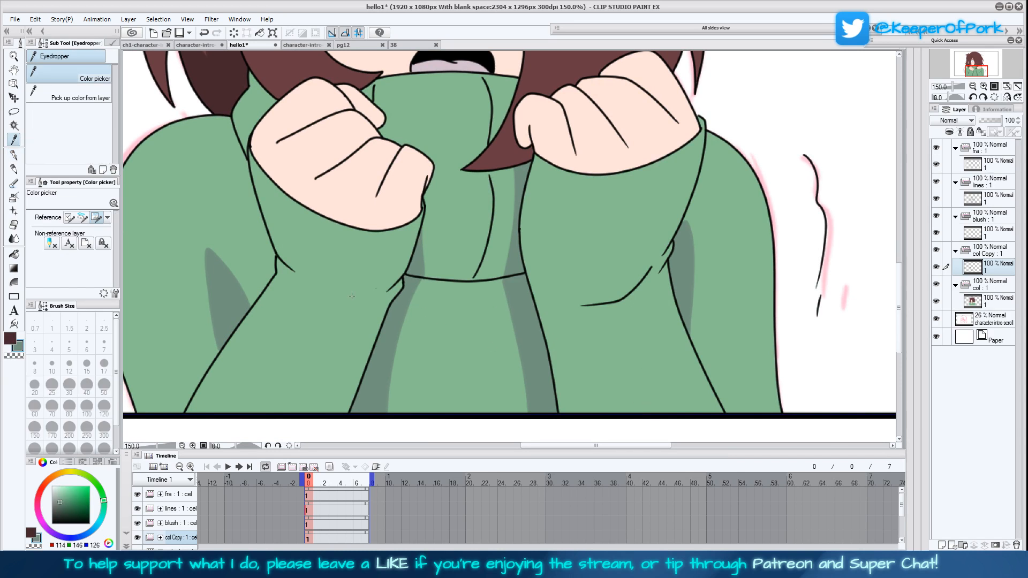
{"action": "left_click", "coordinate": [13, 155]}
{"action": "left_click_drag", "start_coordinate": [413, 301], "coordinate": [506, 293]}
Set the lines folder as the reference layer and fill the shadow band beneath the collar with grey-green on the col Copy cel
{"action": "left_click", "coordinate": [15, 254]}
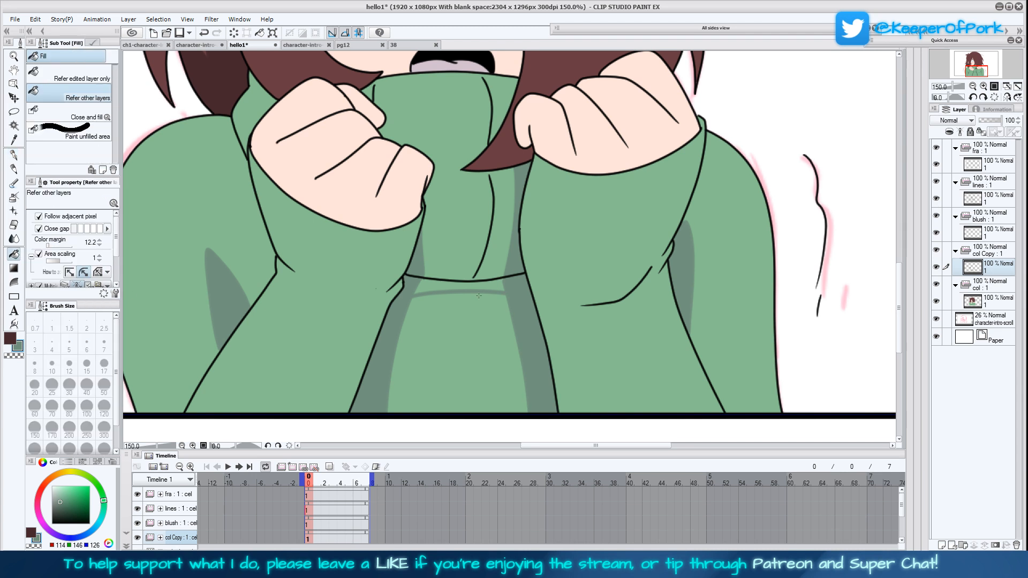
{"action": "left_click", "coordinate": [552, 335]}
{"action": "key", "text": "ctrl+z"}
{"action": "left_click", "coordinate": [991, 181]}
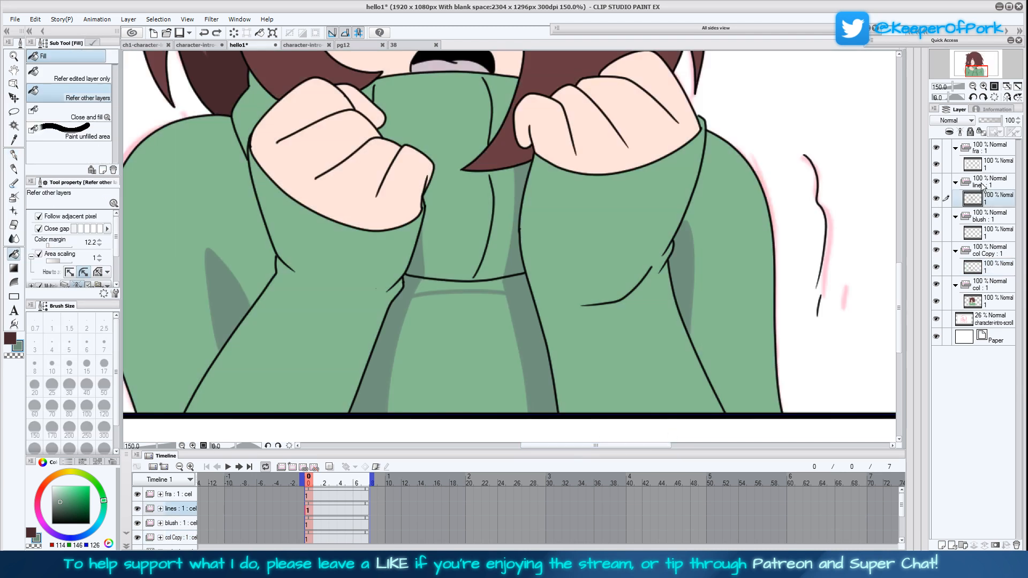
{"action": "left_click", "coordinate": [991, 266]}
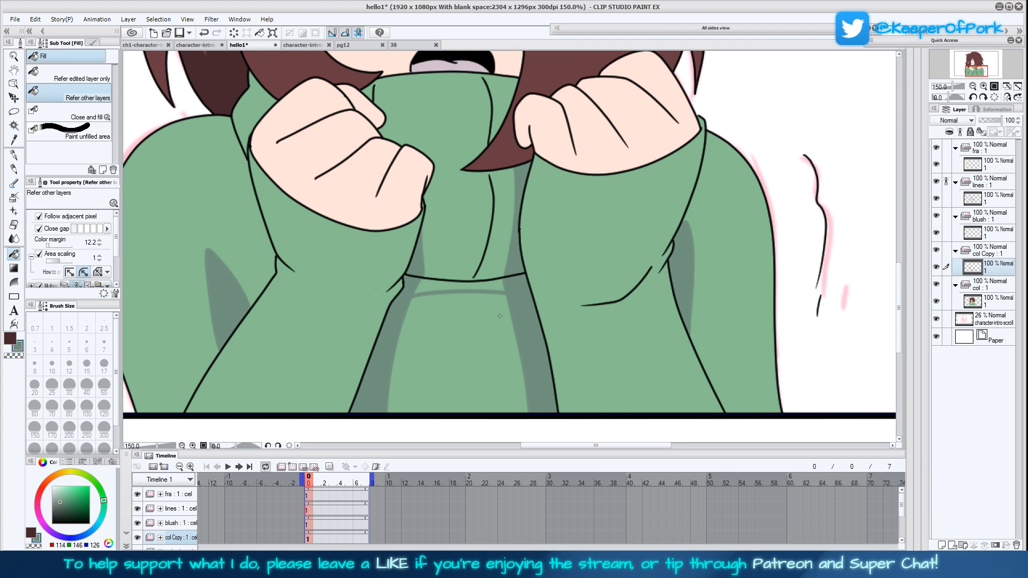
{"action": "left_click_drag", "start_coordinate": [576, 241], "coordinate": [585, 271]}
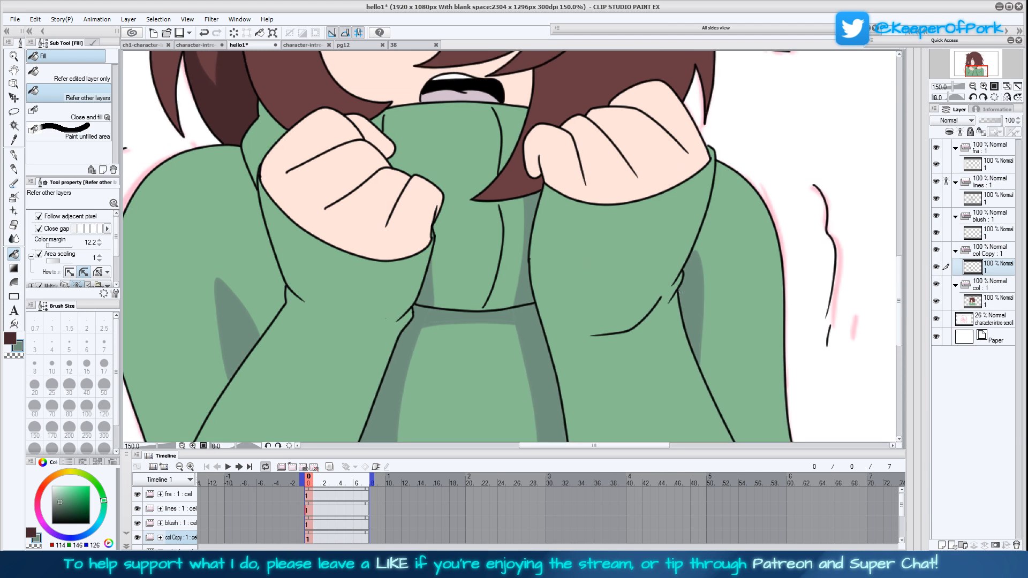
Select the blush cel, sample the cheek pink again from page pg12, and shift its hue slightly towards red
{"action": "left_click", "coordinate": [1008, 88]}
{"action": "left_click", "coordinate": [1006, 99]}
{"action": "left_click", "coordinate": [1006, 99]}
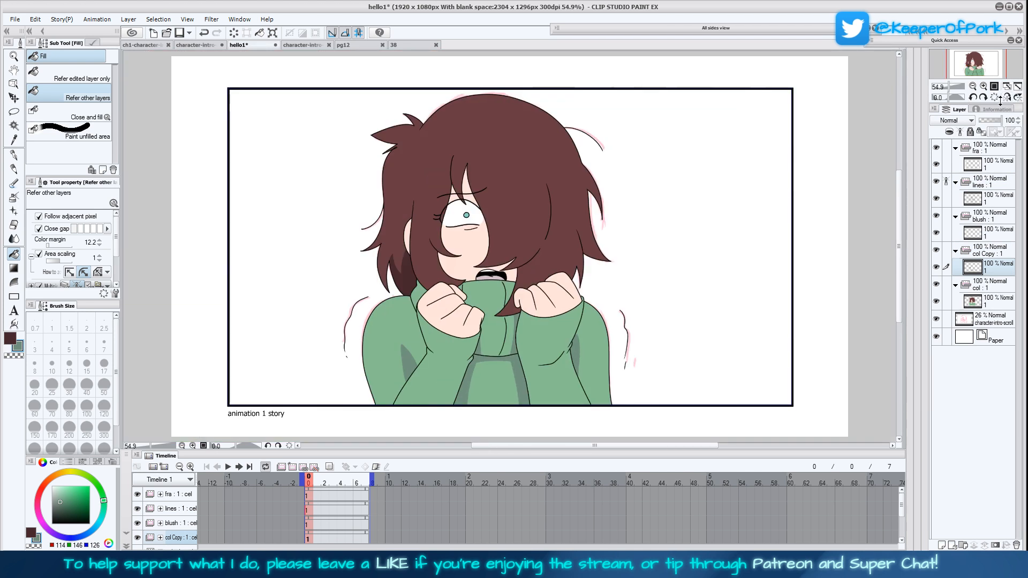
{"action": "left_click", "coordinate": [983, 86]}
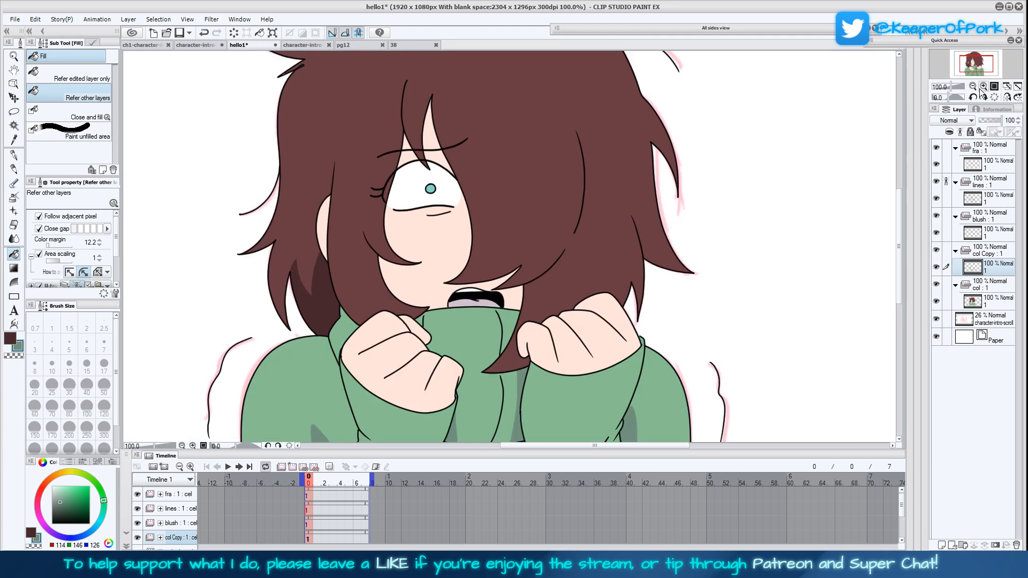
{"action": "left_click", "coordinate": [995, 234]}
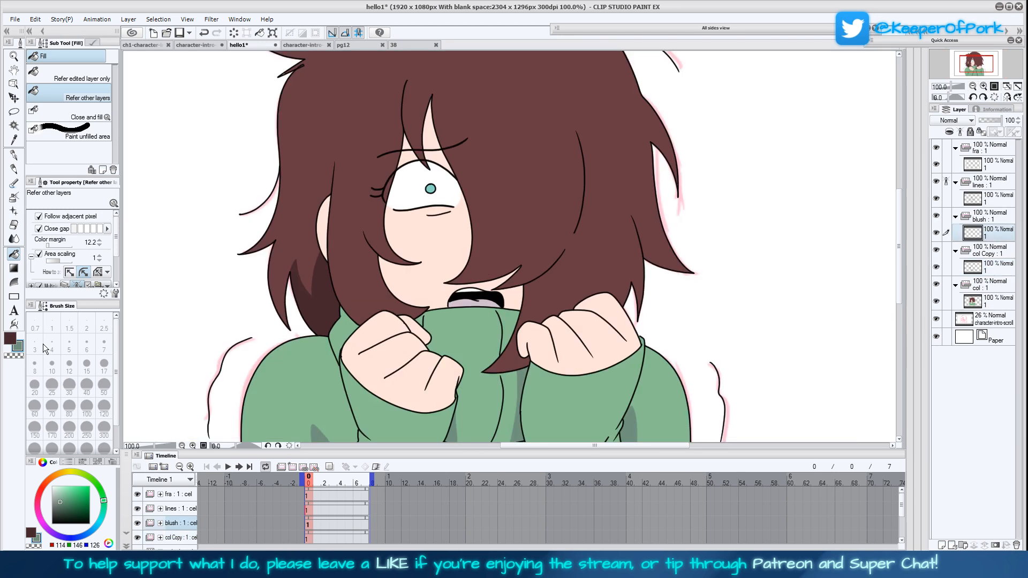
{"action": "left_click", "coordinate": [14, 140]}
{"action": "left_click", "coordinate": [346, 45]}
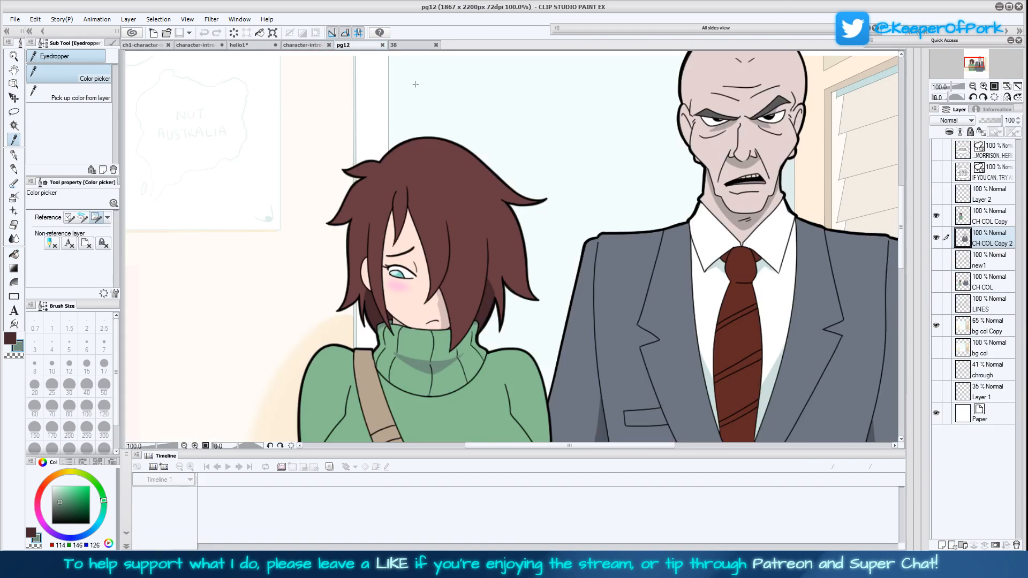
{"action": "left_click", "coordinate": [401, 285]}
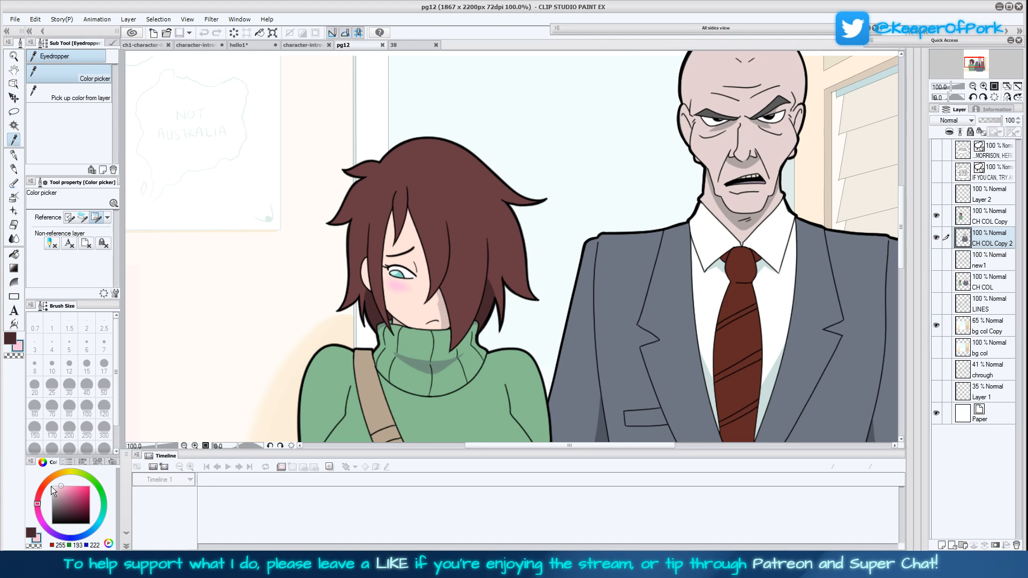
{"action": "left_click_drag", "start_coordinate": [43, 495], "coordinate": [41, 489]}
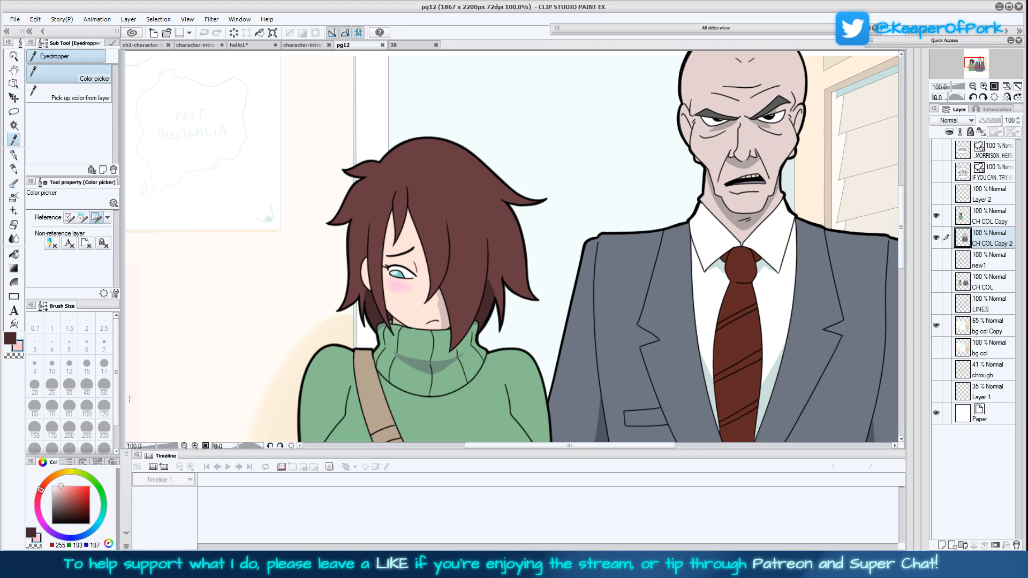
{"action": "left_click", "coordinate": [242, 46]}
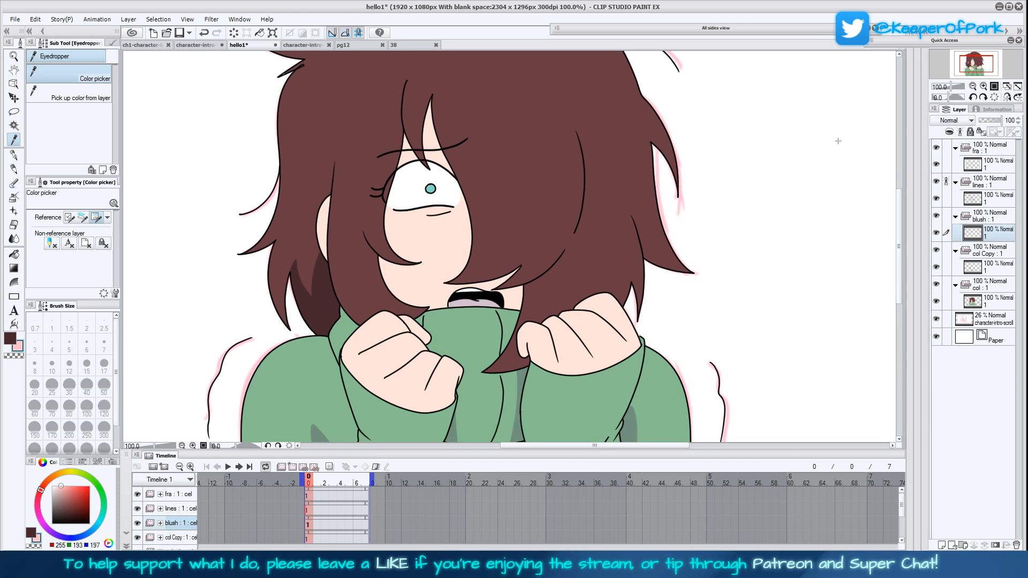
Paint a soft pink blush on the cheek below the eye with the Lighter pencil at size 50
{"action": "left_click", "coordinate": [14, 168]}
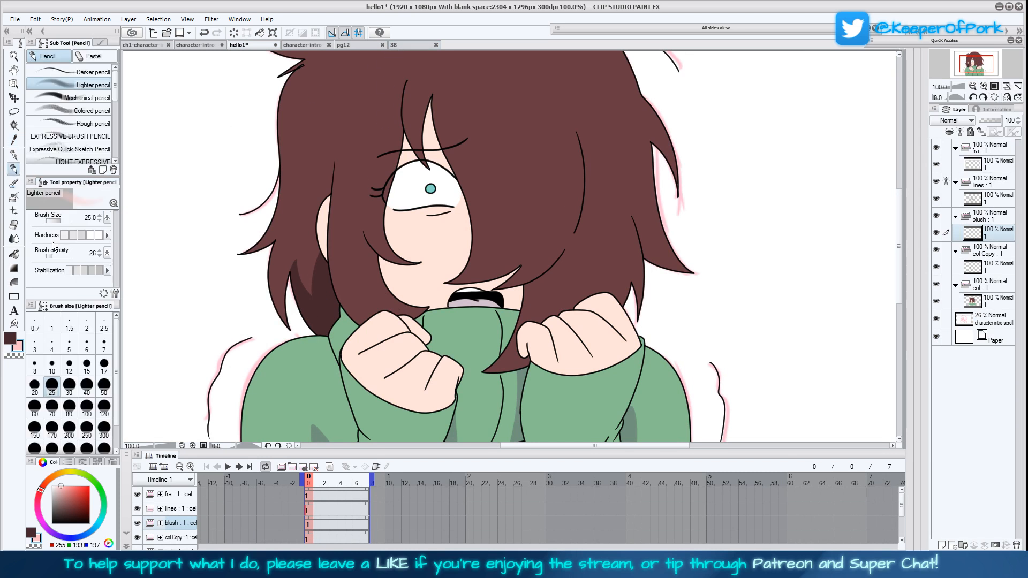
{"action": "left_click", "coordinate": [103, 385]}
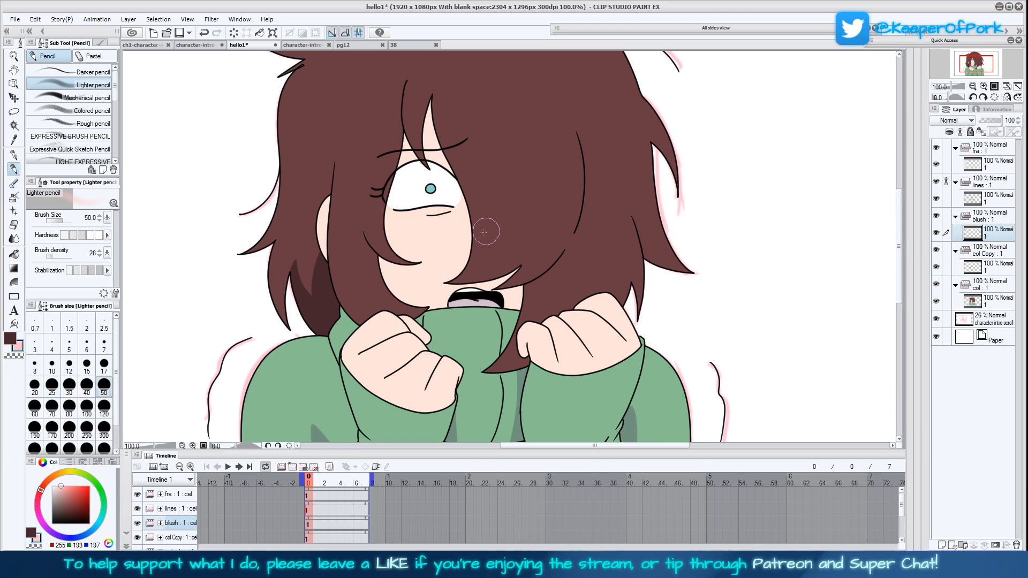
{"action": "mouse_move", "coordinate": [397, 230]}
{"action": "left_mouse_down"}
{"action": "mouse_move", "coordinate": [447, 232]}
{"action": "mouse_move", "coordinate": [387, 234]}
{"action": "mouse_move", "coordinate": [446, 224]}
{"action": "mouse_move", "coordinate": [391, 230]}
{"action": "left_mouse_up"}
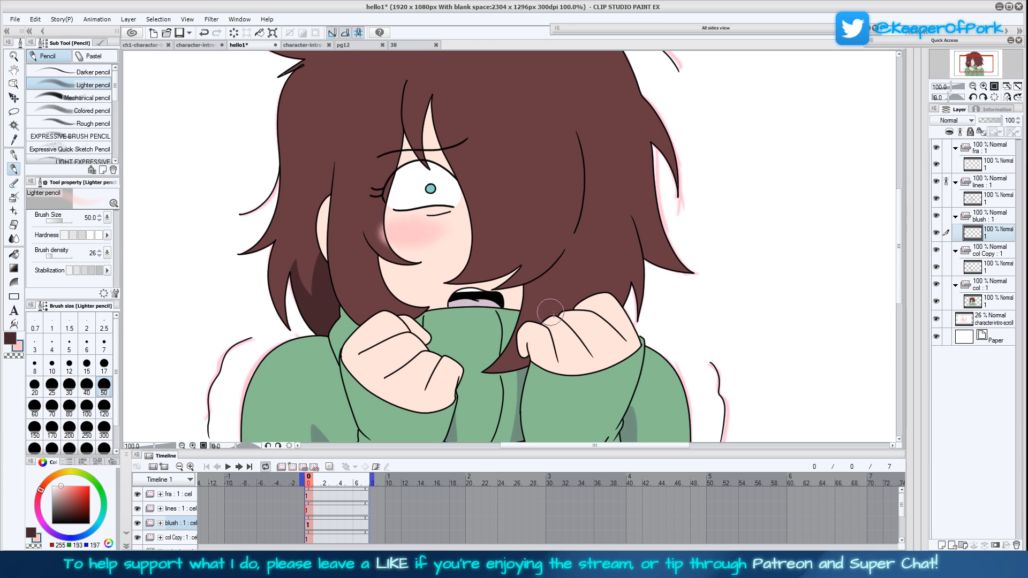
{"action": "left_click", "coordinate": [13, 155]}
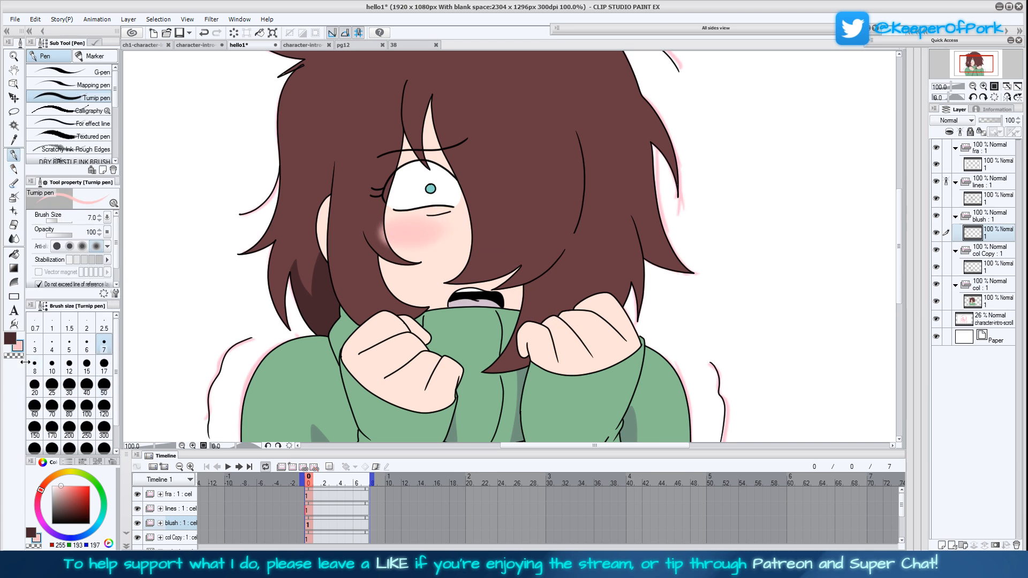
{"action": "left_click", "coordinate": [104, 366]}
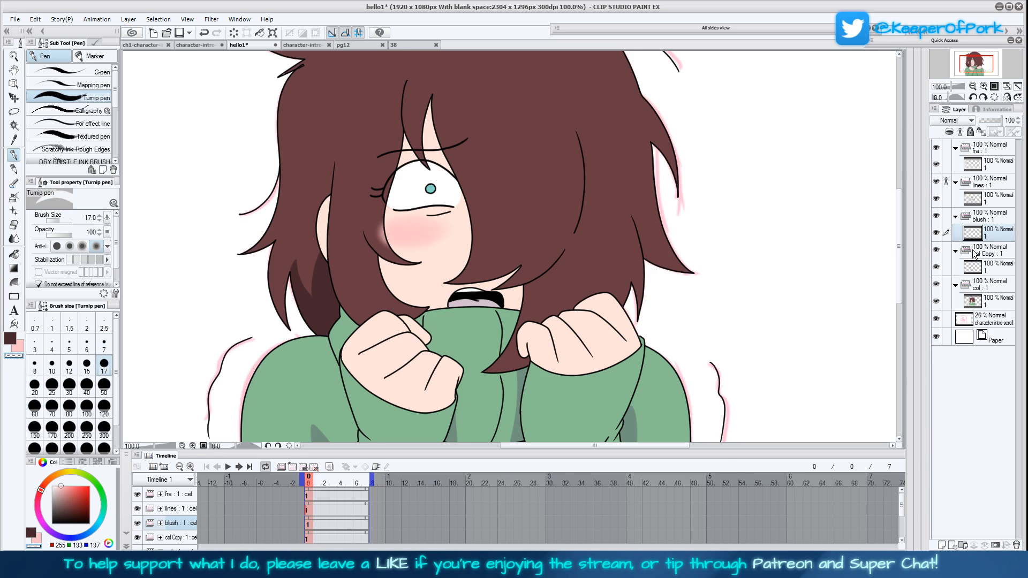
{"action": "left_click", "coordinate": [101, 385]}
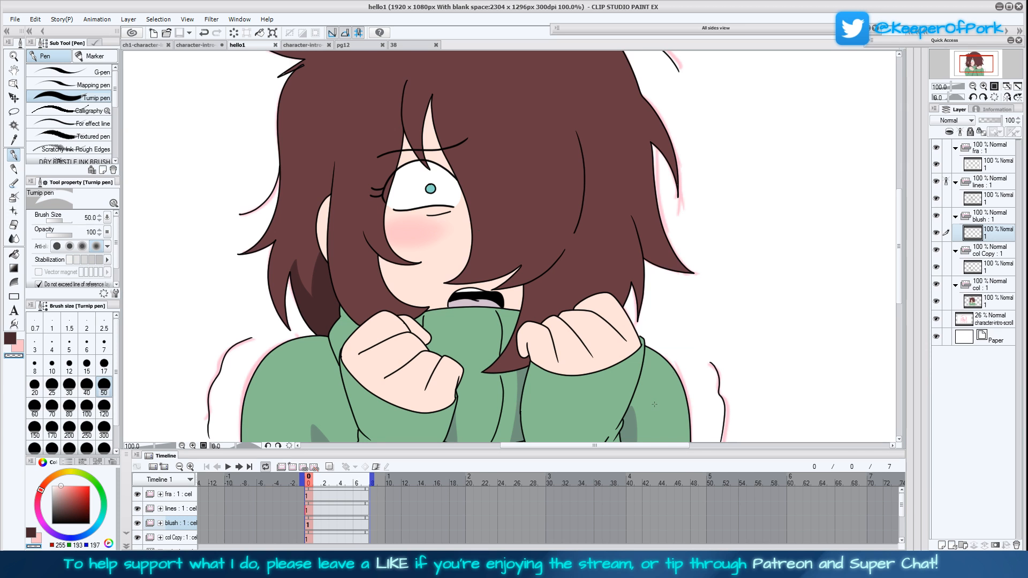
Sample the grey-green shadow colour from the sweater and set the Turnip pen to size 4
{"action": "left_click_drag", "start_coordinate": [684, 437], "coordinate": [673, 368]}
{"action": "left_click", "coordinate": [14, 140]}
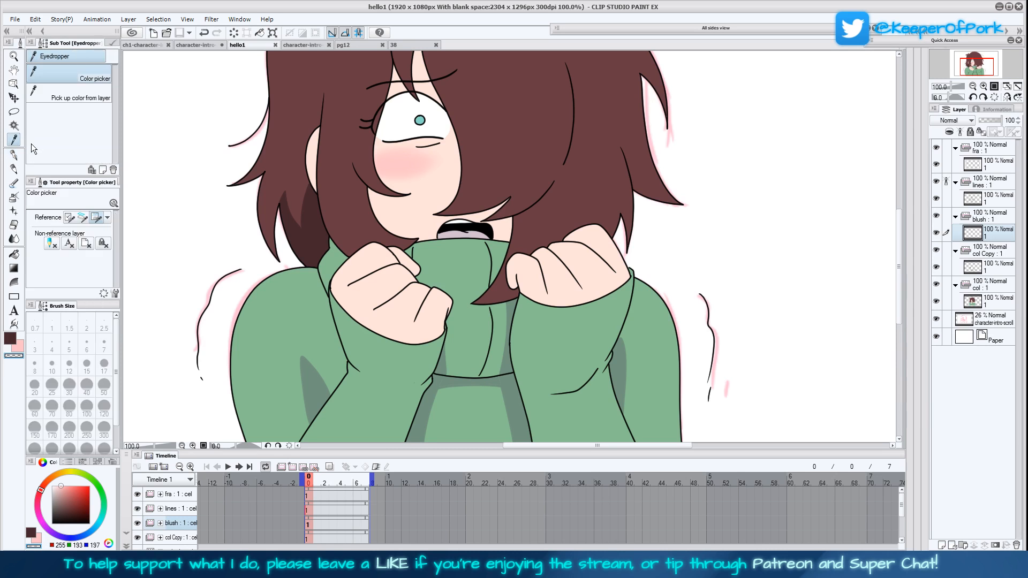
{"action": "left_click", "coordinate": [309, 337]}
{"action": "left_click", "coordinate": [14, 155]}
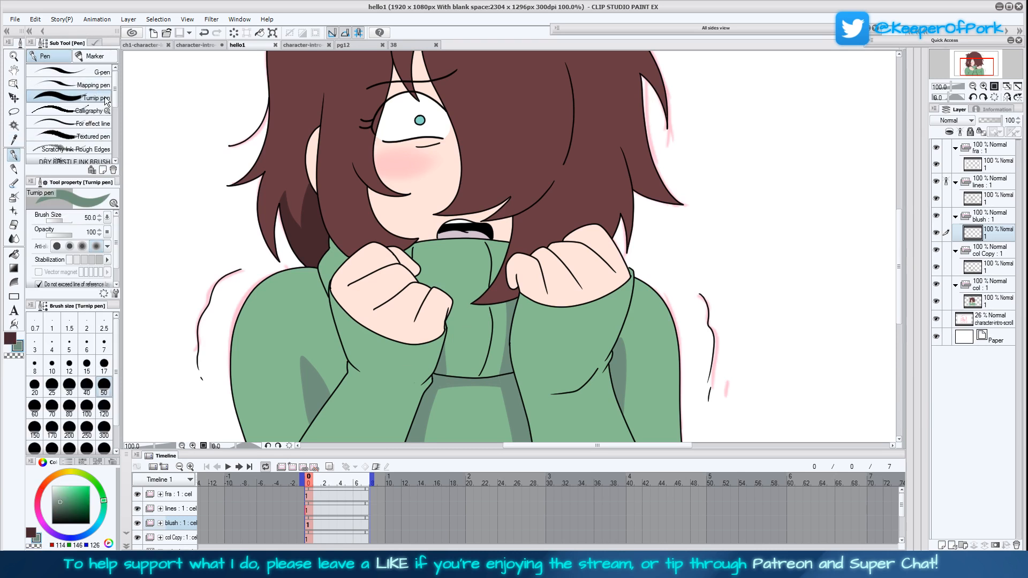
{"action": "left_click", "coordinate": [104, 346]}
{"action": "left_click", "coordinate": [52, 345]}
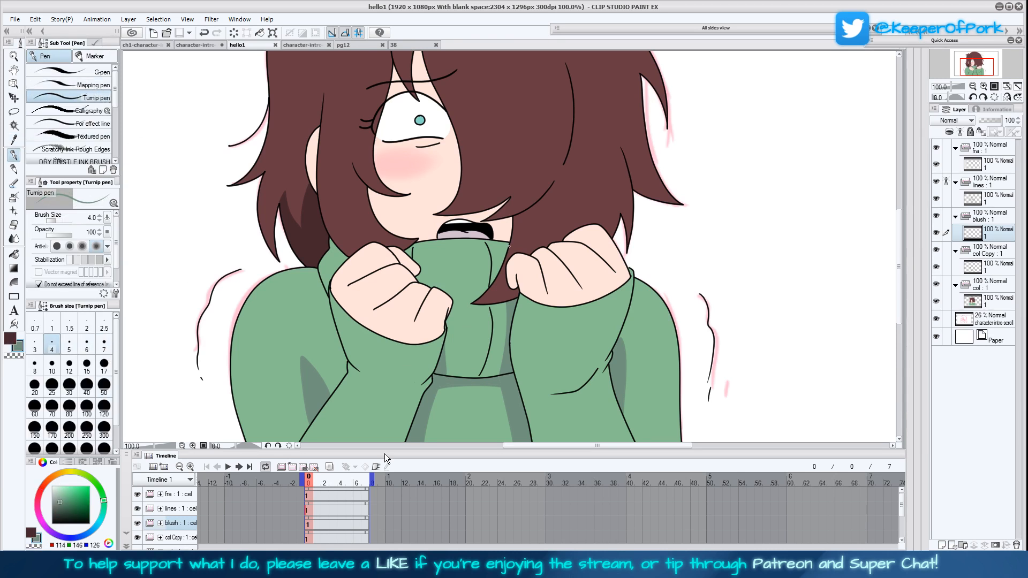
Draw a small shadow edge on the chest beside the raised fist and fill it with grey-green on the col Copy cel
{"action": "left_click", "coordinate": [990, 266]}
{"action": "left_click_drag", "start_coordinate": [439, 353], "coordinate": [442, 309]}
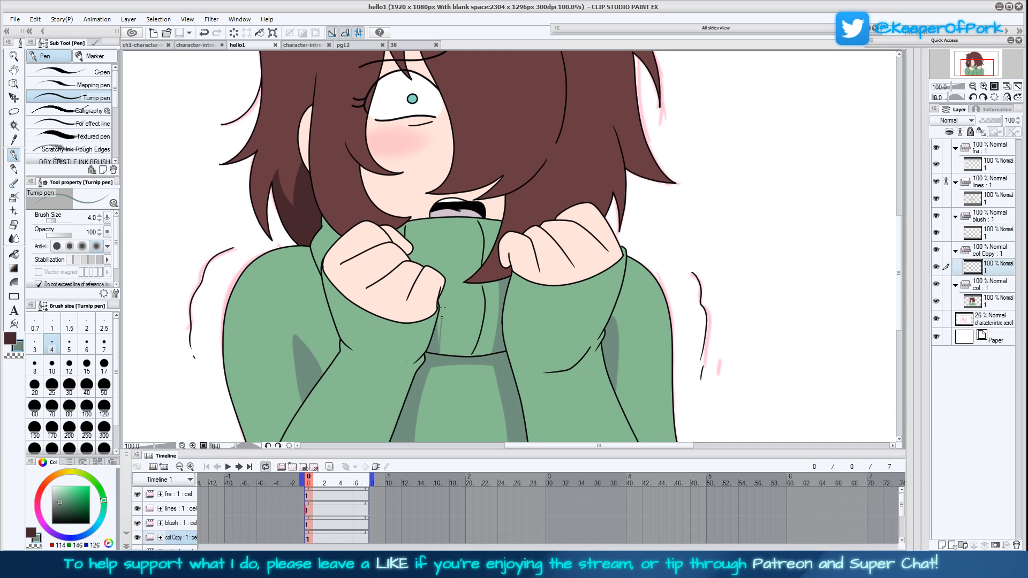
{"action": "key", "text": "g"}
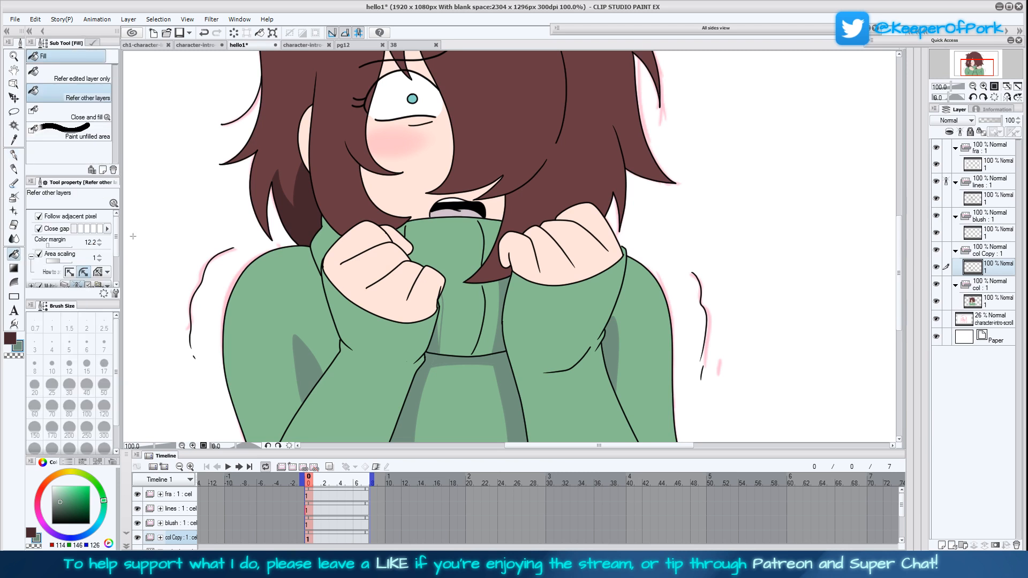
{"action": "left_click", "coordinate": [54, 246]}
{"action": "left_click", "coordinate": [14, 154]}
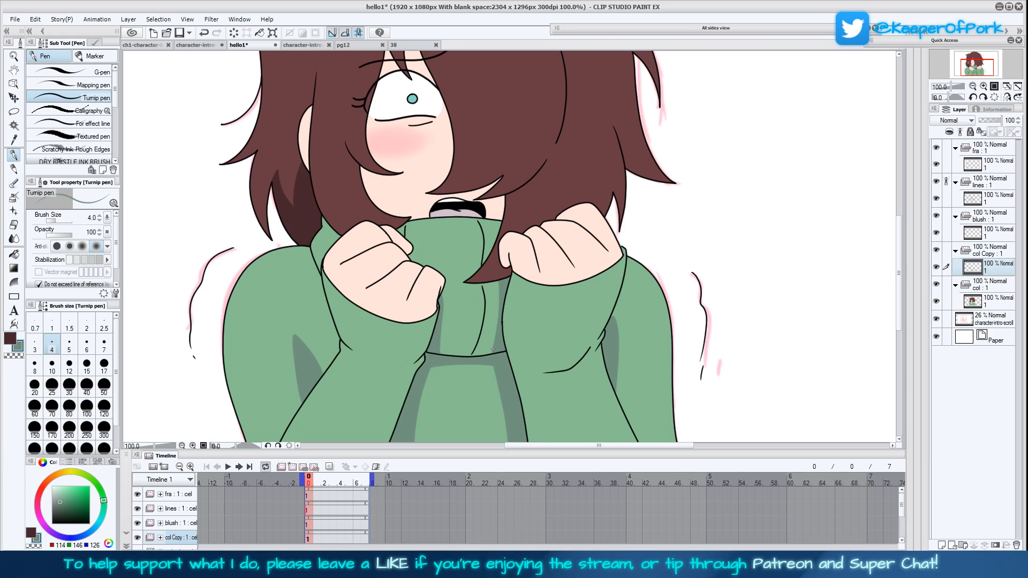
Save the hello1 animation file
{"action": "left_click_drag", "start_coordinate": [608, 397], "coordinate": [618, 431]}
{"action": "left_click", "coordinate": [1008, 88]}
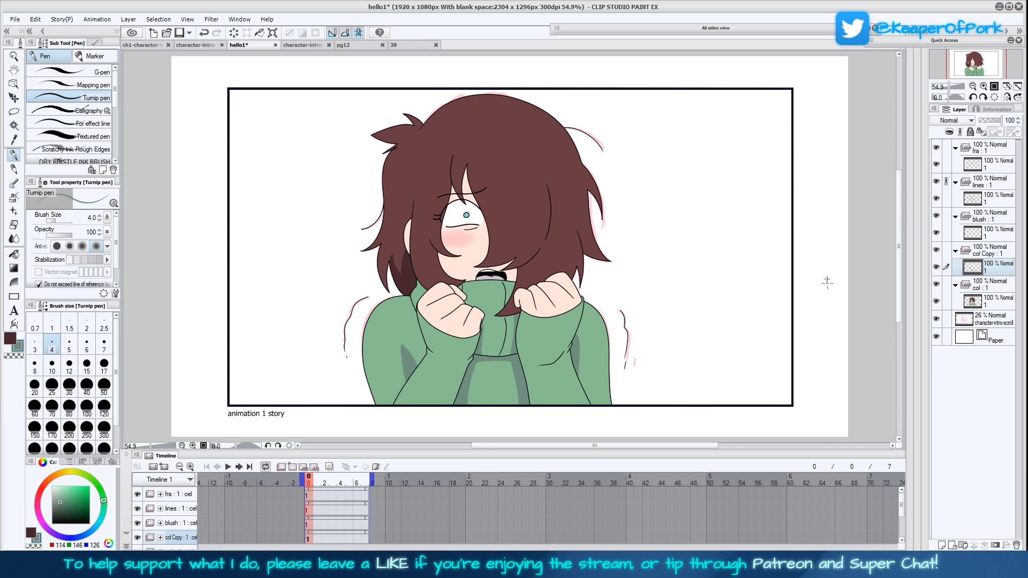
{"action": "key", "text": "ctrl+s"}
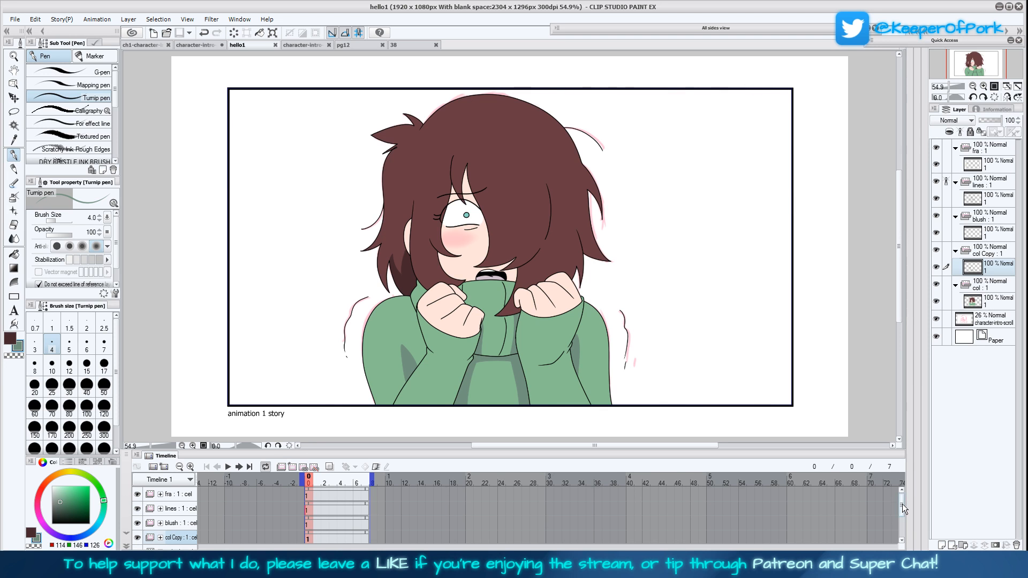
Add a second animation cel to the lines folder and shorten the playback range to two frames
{"action": "left_click", "coordinate": [313, 512]}
{"action": "left_click", "coordinate": [293, 467]}
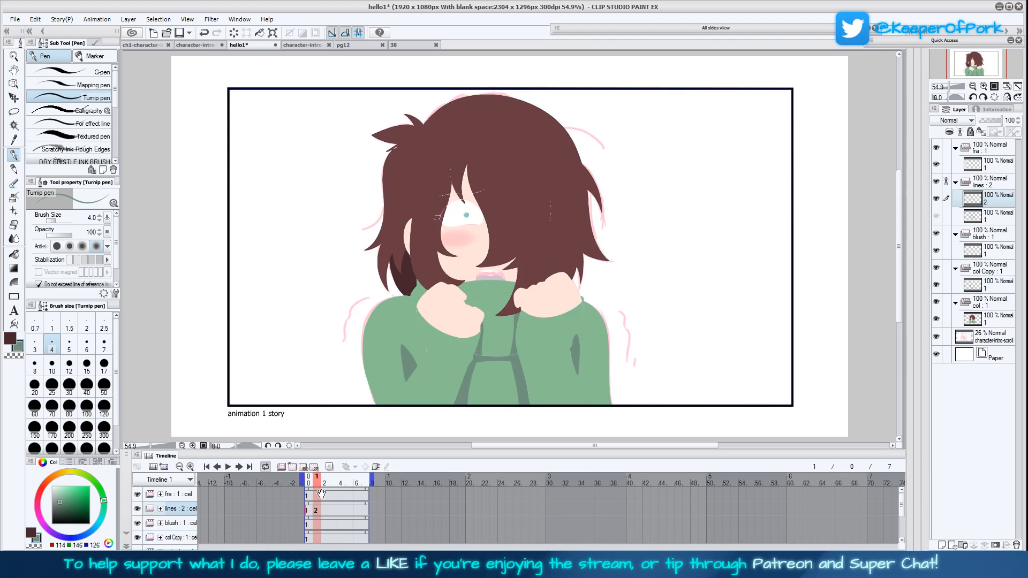
{"action": "left_click", "coordinate": [310, 510]}
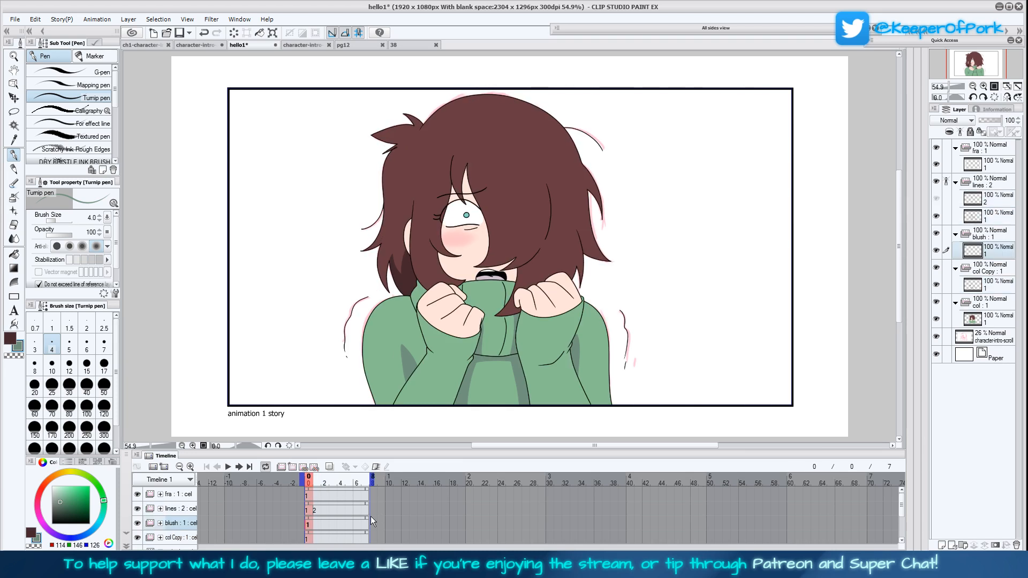
{"action": "left_click", "coordinate": [333, 522]}
{"action": "mouse_move", "coordinate": [368, 524]}
{"action": "left_mouse_down"}
{"action": "mouse_move", "coordinate": [312, 518]}
{"action": "mouse_move", "coordinate": [369, 519]}
{"action": "left_mouse_up"}
{"action": "left_click_drag", "start_coordinate": [373, 481], "coordinate": [325, 483]}
Add a second animation cel to each of the blush, col Copy and col folders on the second frame
{"action": "left_click", "coordinate": [309, 526]}
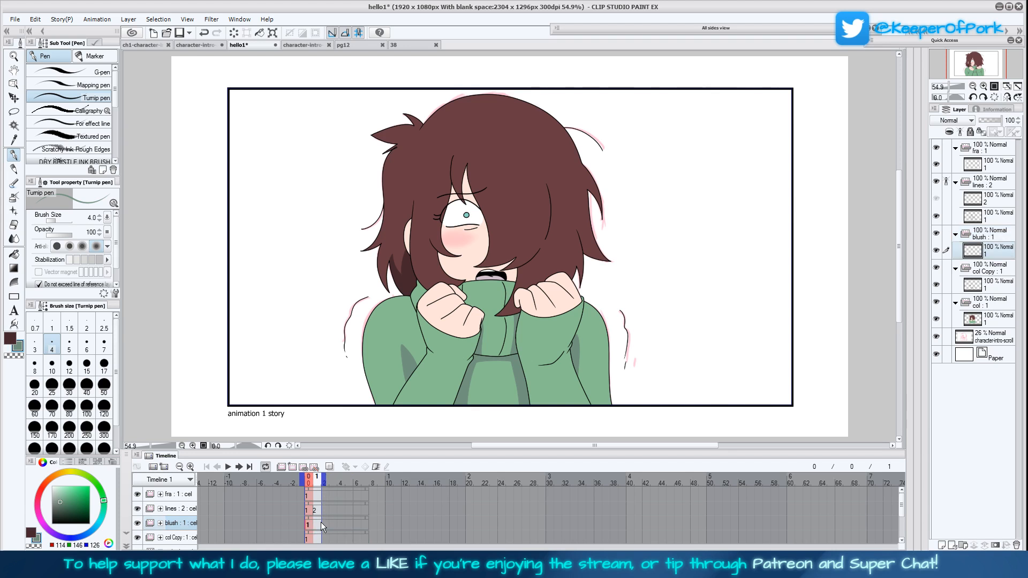
{"action": "left_click", "coordinate": [293, 468]}
{"action": "left_click", "coordinate": [311, 537]}
{"action": "left_click", "coordinate": [292, 468]}
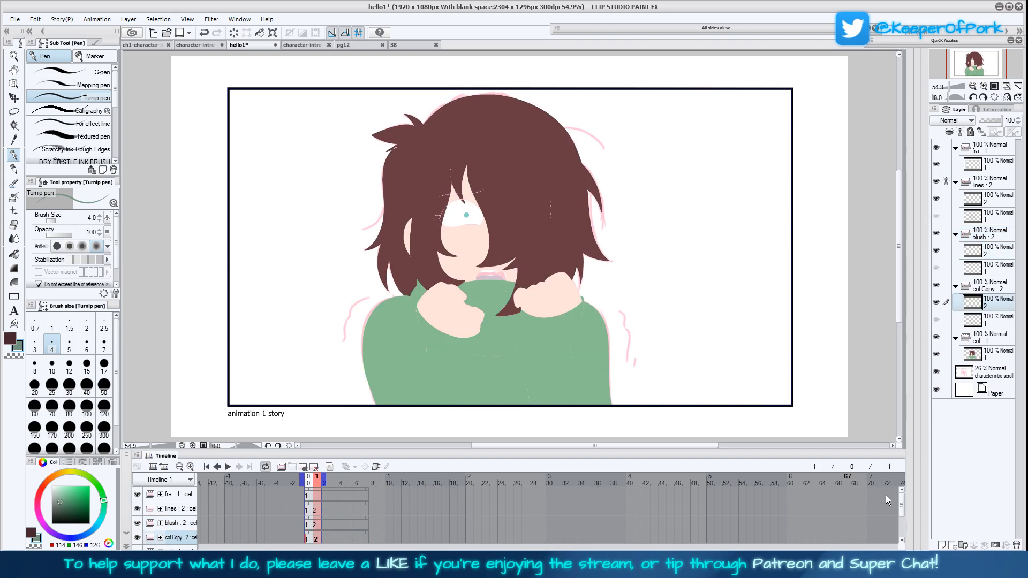
{"action": "scroll", "coordinate": [903, 509], "scroll_direction": "down", "scroll_amount": 3}
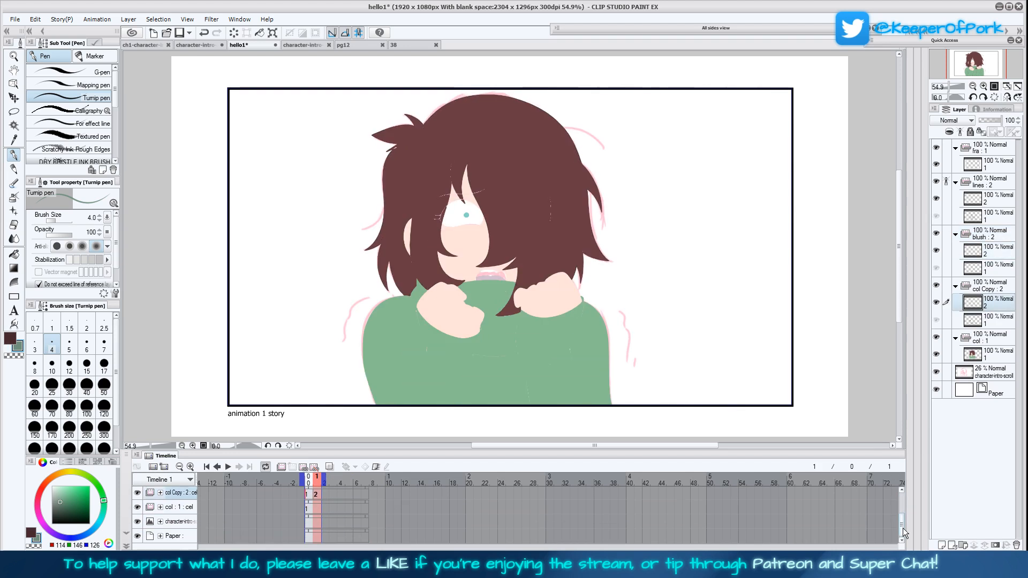
{"action": "left_click", "coordinate": [308, 508]}
{"action": "left_click", "coordinate": [293, 468]}
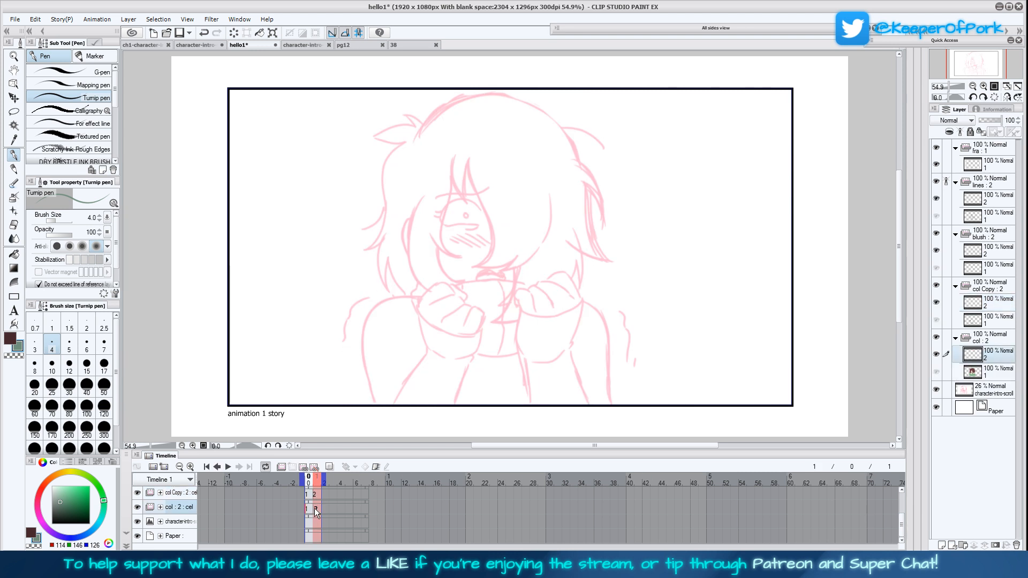
Flip back and forth between the first and second frames of the lines folder to compare them
{"action": "scroll", "coordinate": [904, 511], "scroll_direction": "up", "scroll_amount": 2}
{"action": "scroll", "coordinate": [903, 510], "scroll_direction": "up", "scroll_amount": 1}
{"action": "left_click", "coordinate": [308, 510]}
{"action": "left_click", "coordinate": [315, 512]}
{"action": "left_click", "coordinate": [312, 513]}
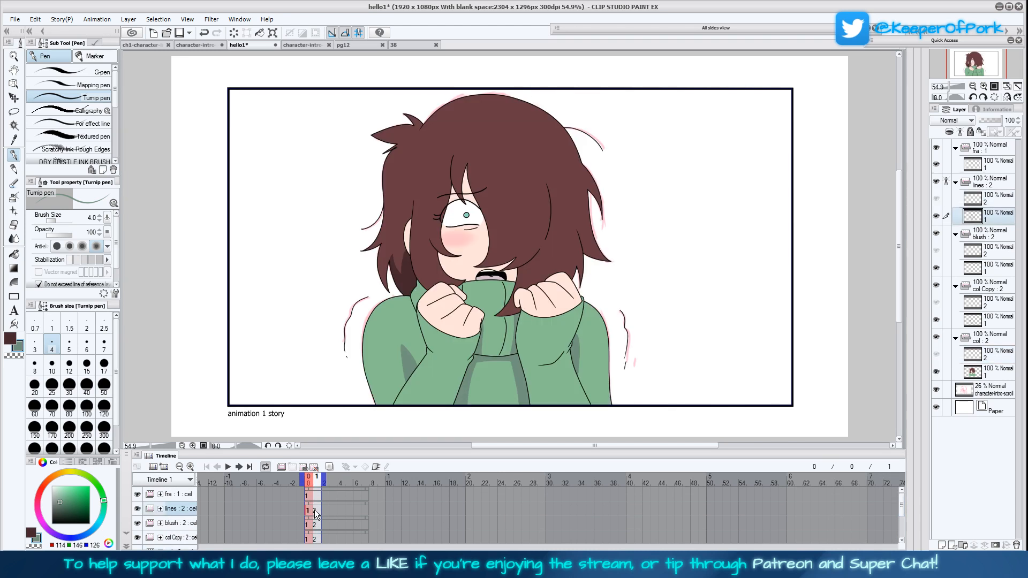
{"action": "left_click", "coordinate": [317, 515]}
{"action": "left_click", "coordinate": [310, 515]}
{"action": "left_click", "coordinate": [315, 517]}
{"action": "left_click", "coordinate": [310, 516]}
{"action": "left_click", "coordinate": [316, 516]}
{"action": "left_click", "coordinate": [310, 516]}
{"action": "left_click_drag", "start_coordinate": [672, 333], "coordinate": [663, 354]}
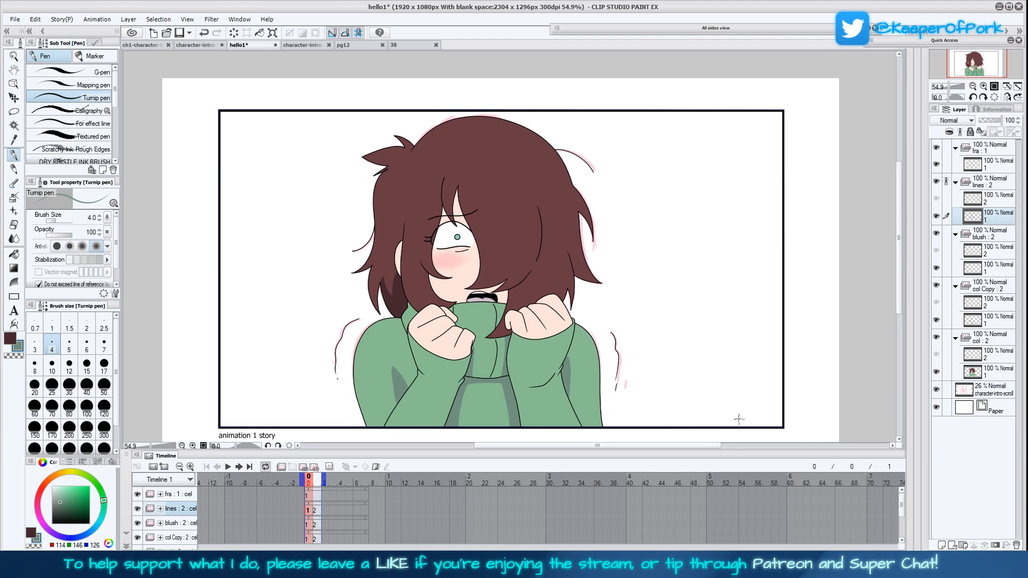
{"action": "key", "text": "ctrl+o"}
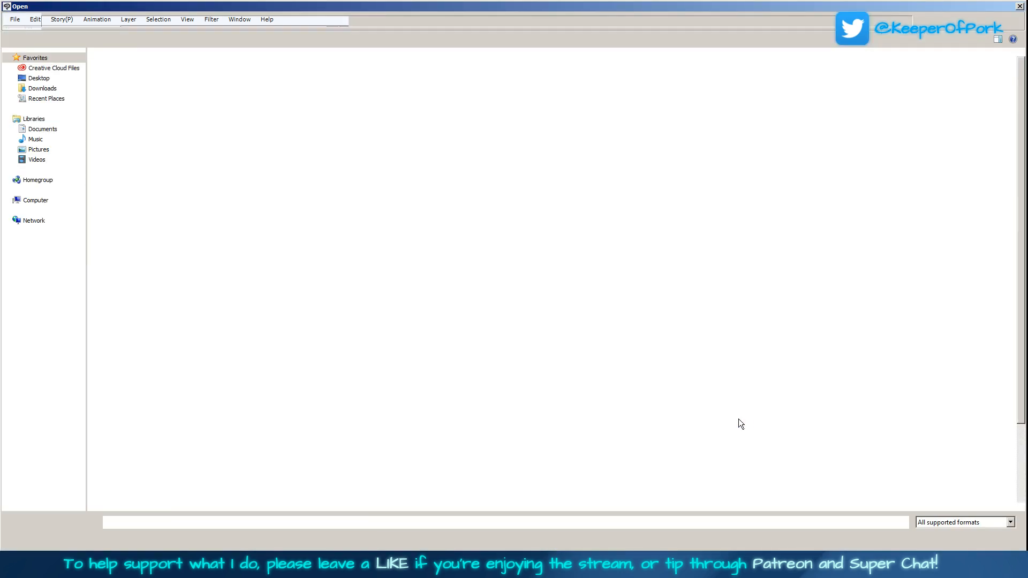
{"action": "left_click", "coordinate": [992, 538]}
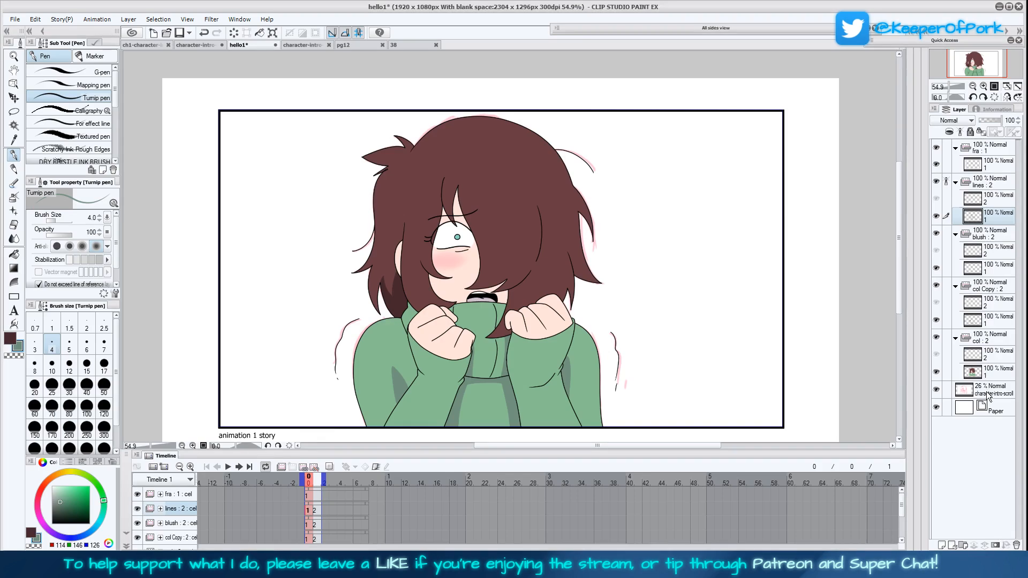
On the second frame, move the character-intro-scroll sketch layer so the next pose's sketch sits inside the panel frame
{"action": "left_click", "coordinate": [317, 522]}
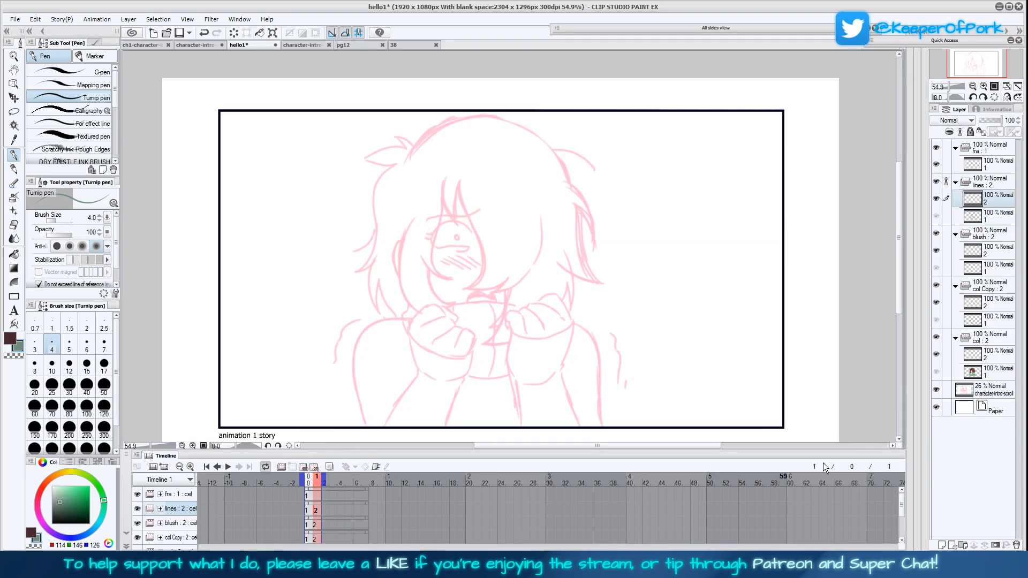
{"action": "left_click", "coordinate": [16, 98]}
{"action": "left_click_drag", "start_coordinate": [527, 398], "coordinate": [530, 235]}
{"action": "left_click_drag", "start_coordinate": [554, 327], "coordinate": [559, 204]}
{"action": "left_click_drag", "start_coordinate": [593, 300], "coordinate": [599, 238]}
{"action": "left_click_drag", "start_coordinate": [630, 330], "coordinate": [632, 306]}
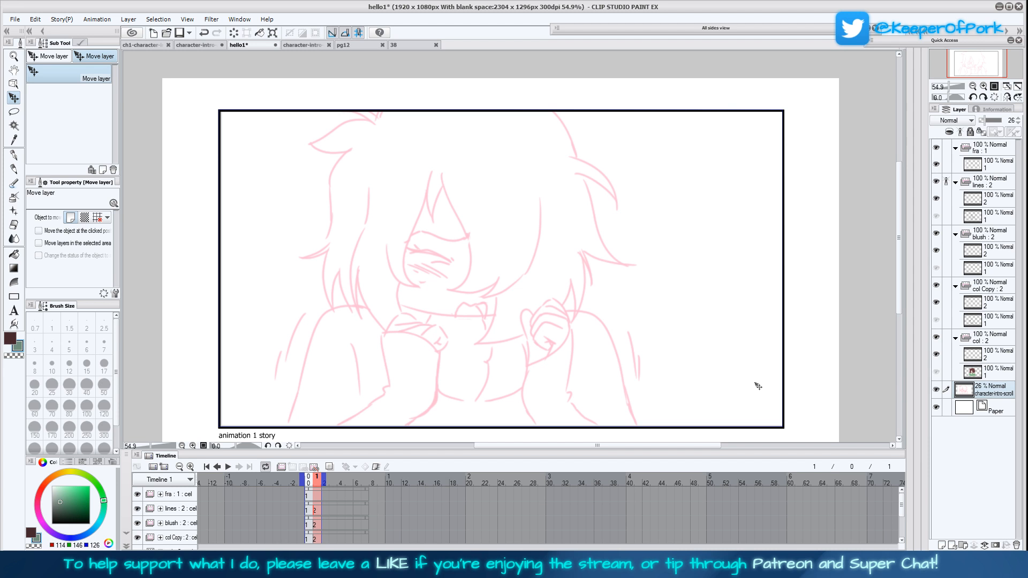
{"action": "left_click_drag", "start_coordinate": [760, 389], "coordinate": [762, 389]}
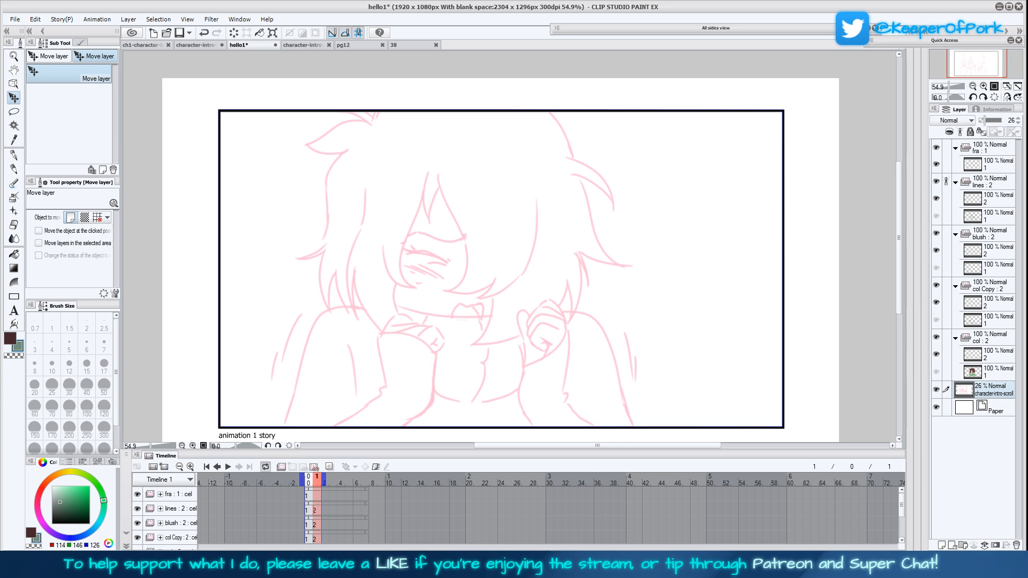
{"action": "left_click", "coordinate": [945, 568]}
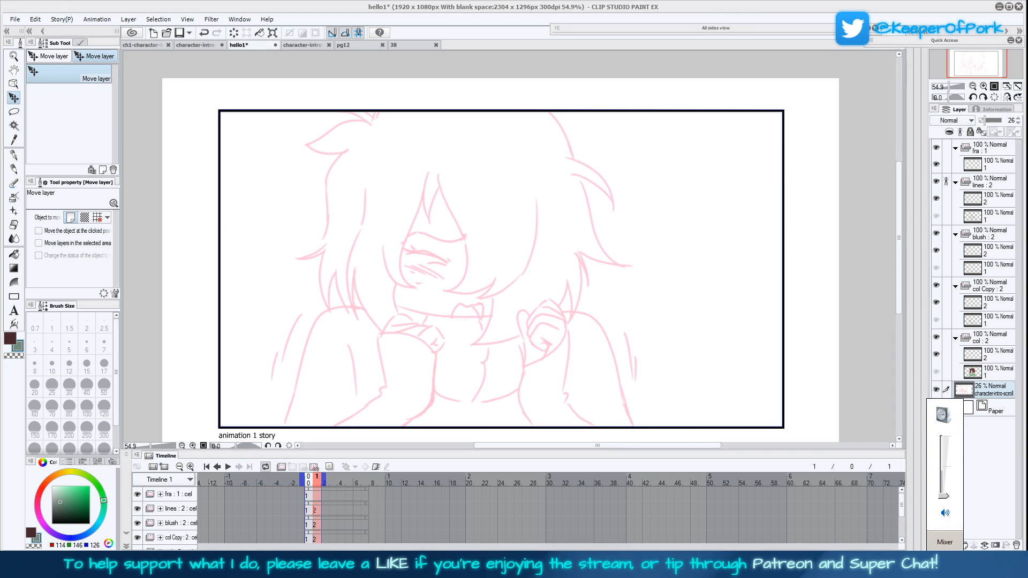
{"action": "key", "text": "alt+Tab"}
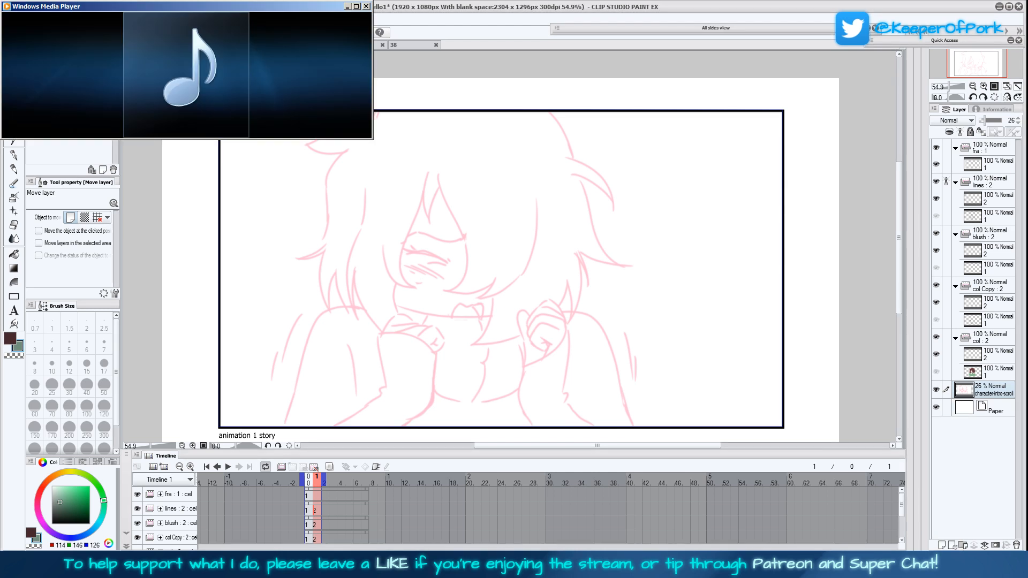
{"action": "key", "text": "alt+Tab"}
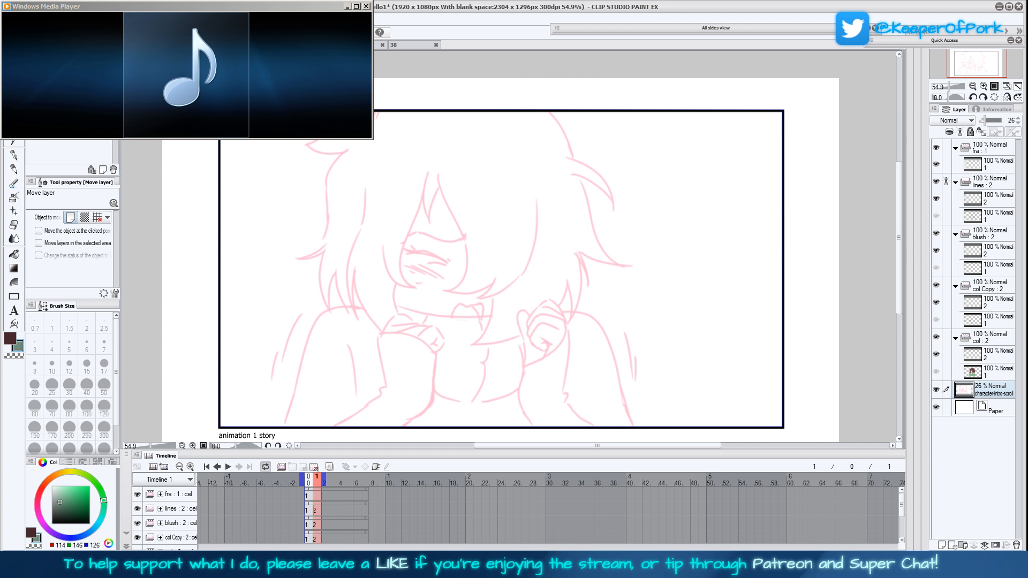
{"action": "left_click", "coordinate": [150, 245]}
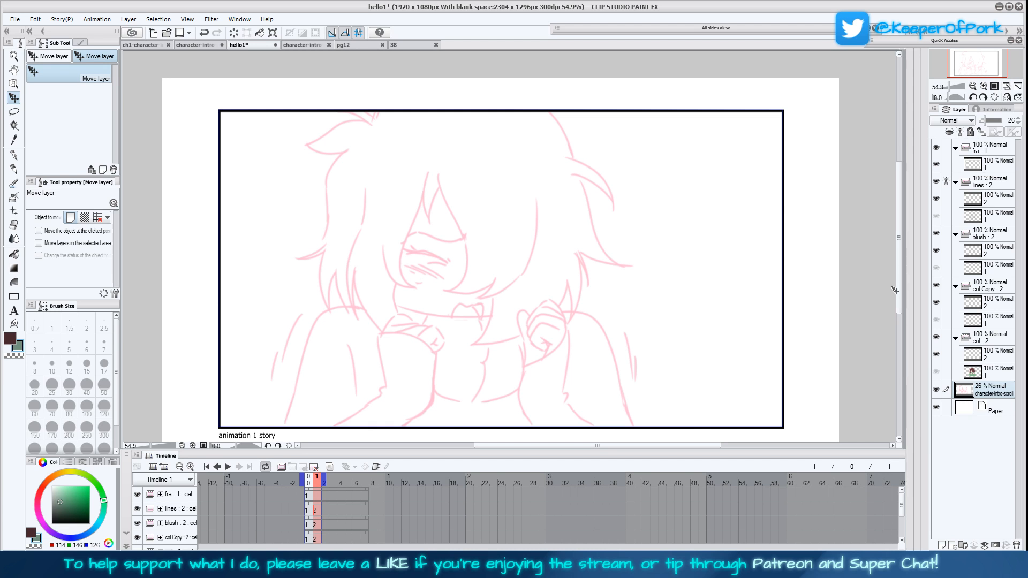
Select the second cel of the lines folder and get the Turnip pen ready with black as the drawing colour
{"action": "left_click_drag", "start_coordinate": [900, 291], "coordinate": [900, 289]}
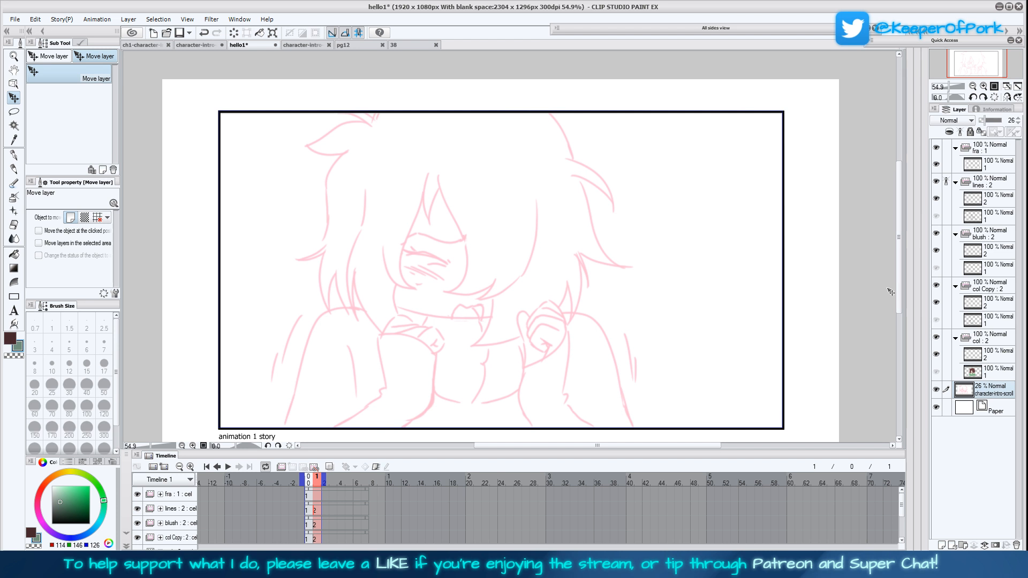
{"action": "left_click", "coordinate": [988, 202]}
{"action": "left_click", "coordinate": [14, 156]}
{"action": "left_click", "coordinate": [10, 338]}
{"action": "left_click", "coordinate": [52, 523]}
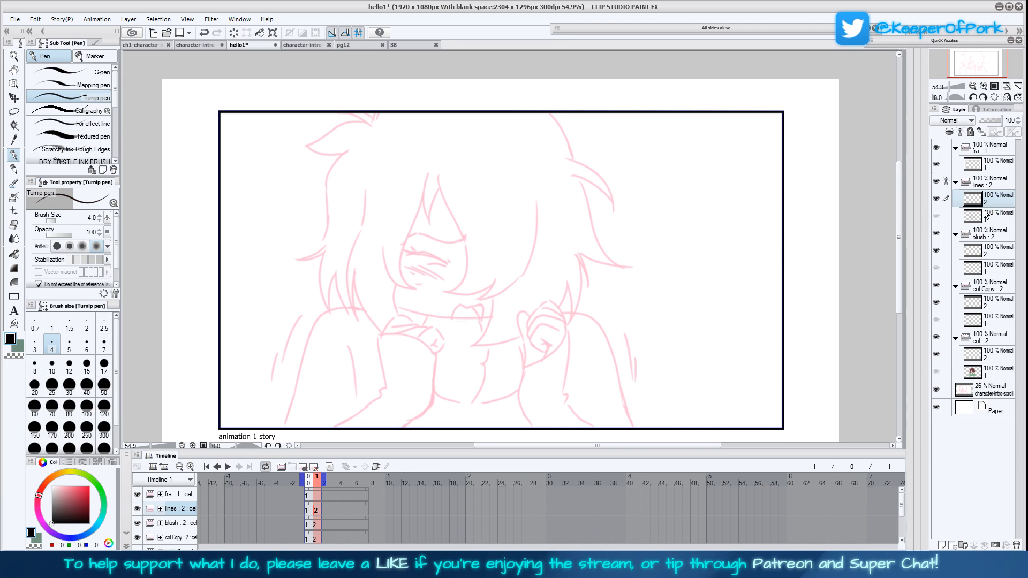
{"action": "left_click", "coordinate": [15, 296]}
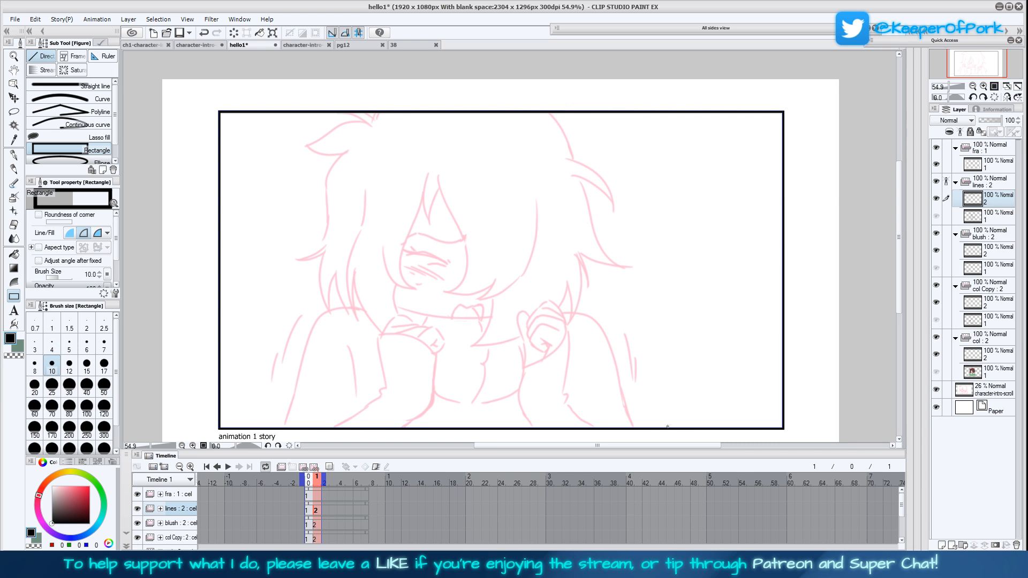
{"action": "scroll", "coordinate": [287, 421], "scroll_direction": "down", "scroll_amount": 1}
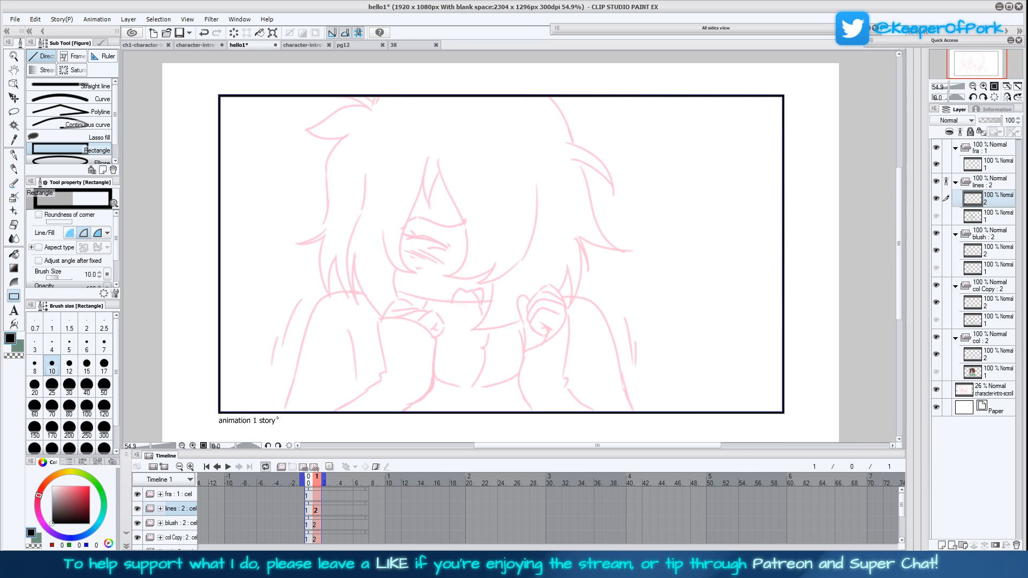
{"action": "left_click", "coordinate": [14, 155]}
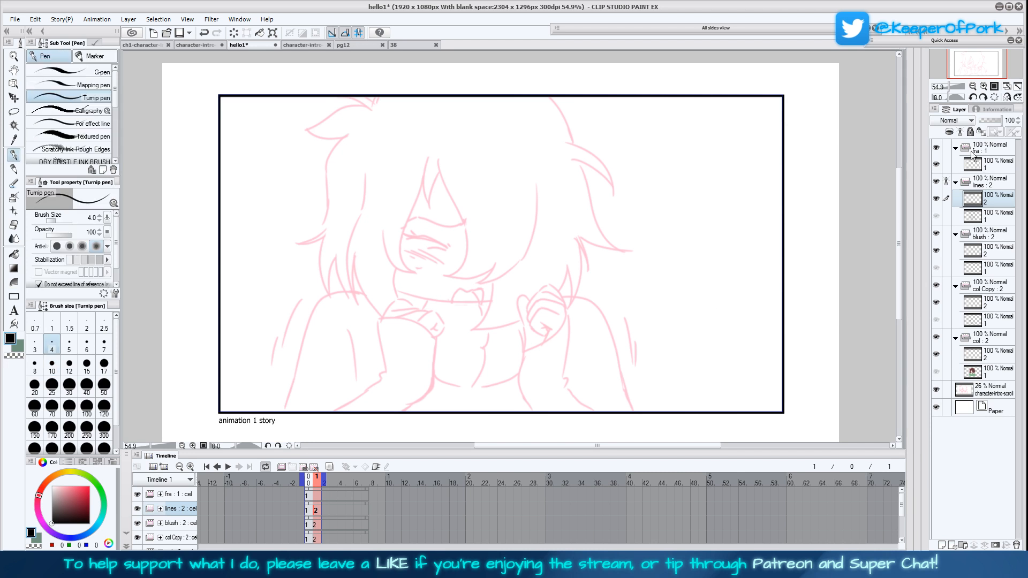
Mirror the canvas view and ink the outline of the raised forearm's sleeve nearest the panel caption, down to the frame's lower edge
{"action": "left_click", "coordinate": [1007, 97]}
{"action": "left_click", "coordinate": [994, 87]}
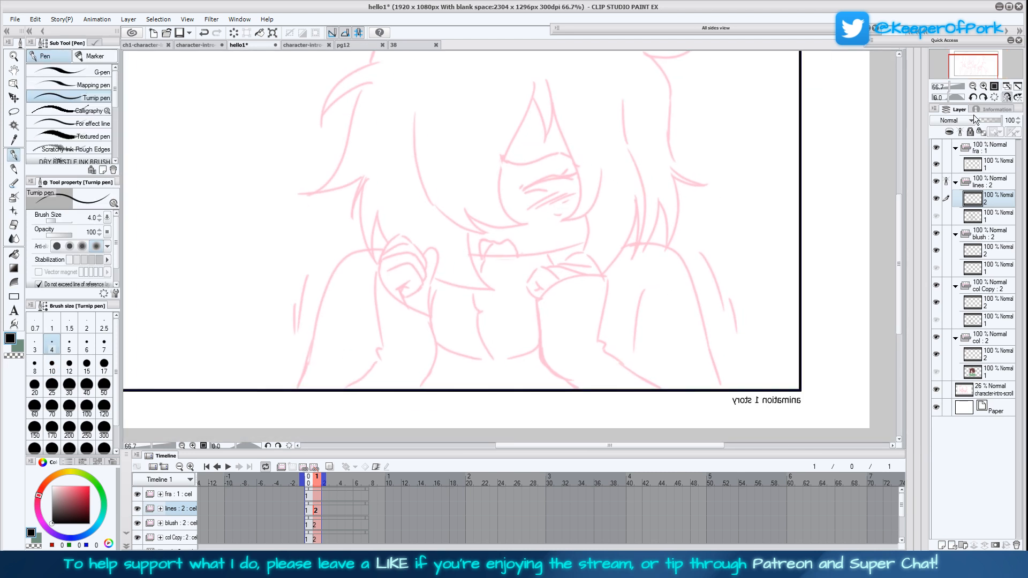
{"action": "left_click_drag", "start_coordinate": [673, 359], "coordinate": [680, 331]}
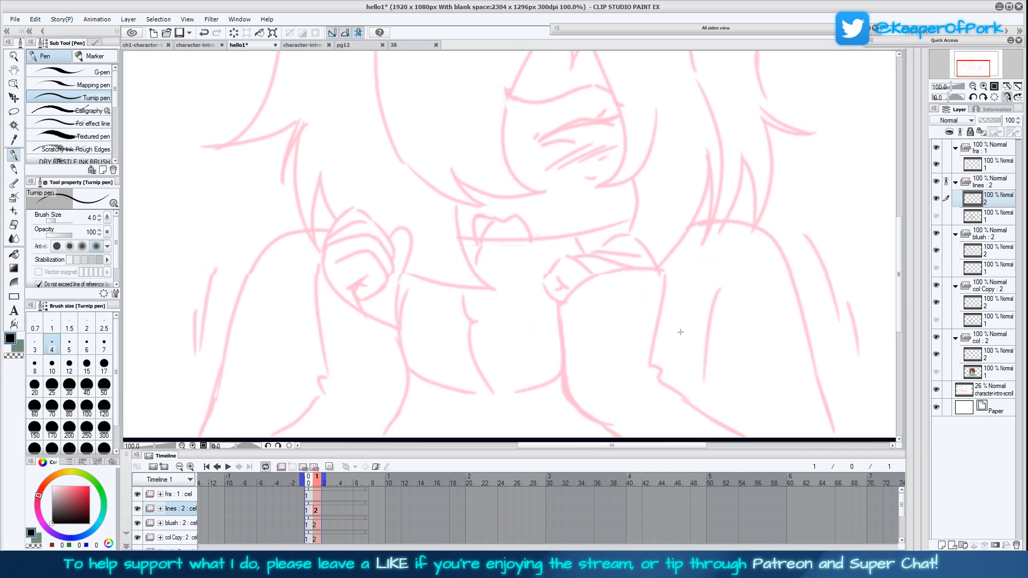
{"action": "left_click", "coordinate": [974, 87]}
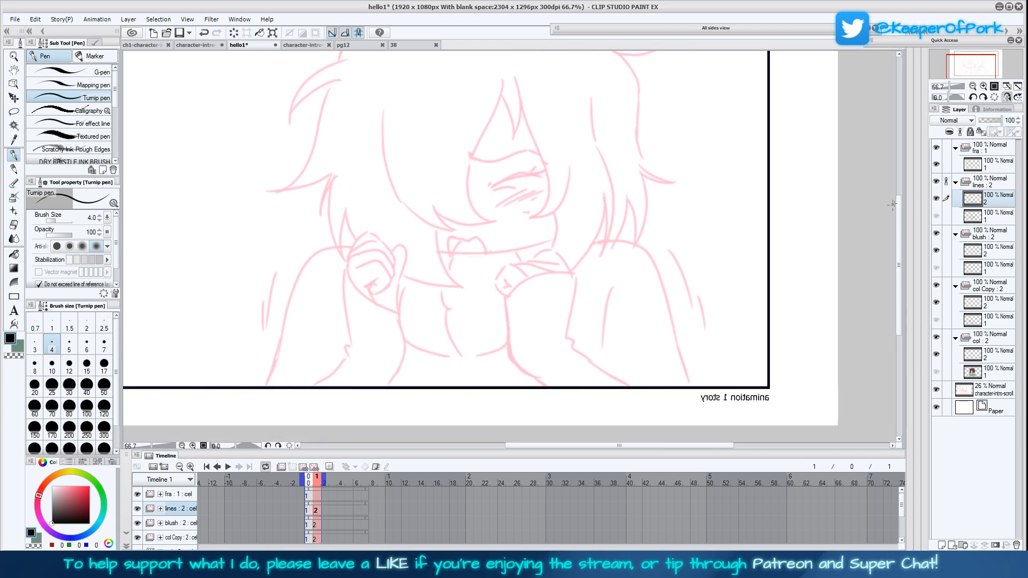
{"action": "left_click", "coordinate": [1007, 98]}
{"action": "left_click", "coordinate": [1008, 99]}
{"action": "left_click", "coordinate": [984, 87]}
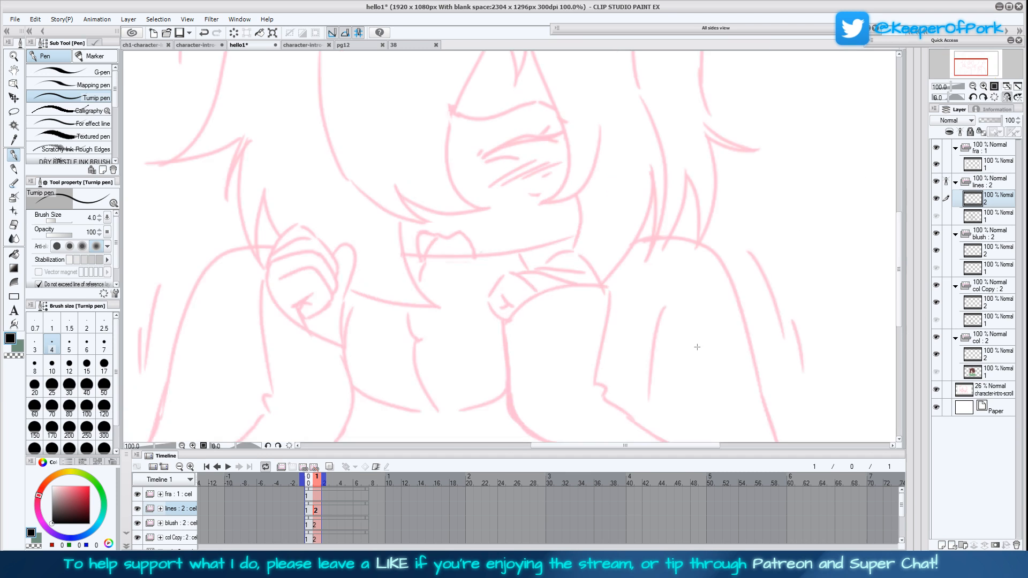
{"action": "scroll", "coordinate": [662, 324], "scroll_direction": "down", "scroll_amount": 2}
{"action": "left_click_drag", "start_coordinate": [588, 397], "coordinate": [620, 372]}
{"action": "left_click_drag", "start_coordinate": [529, 355], "coordinate": [561, 366]}
{"action": "left_click_drag", "start_coordinate": [660, 346], "coordinate": [558, 362]}
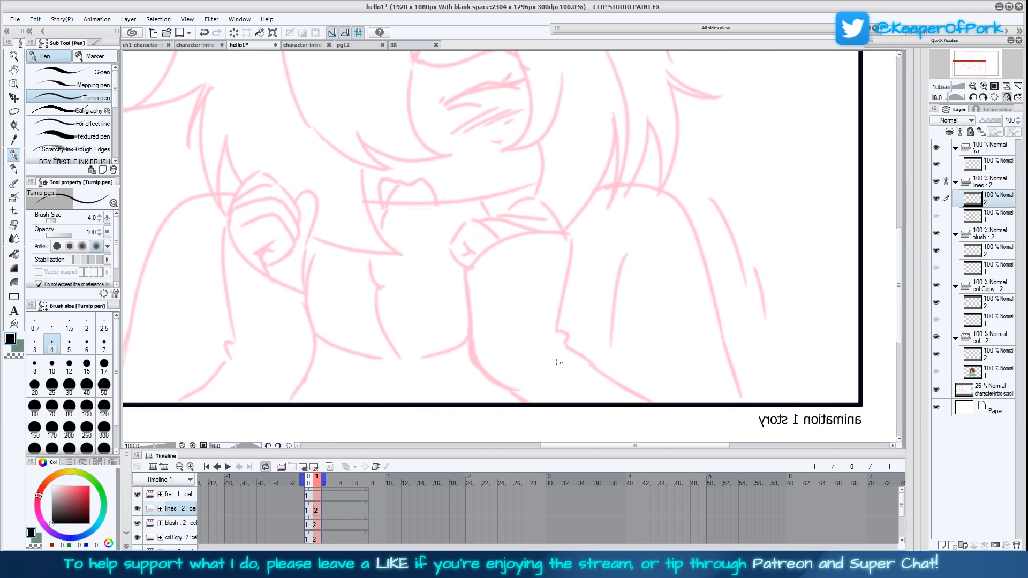
{"action": "mouse_move", "coordinate": [468, 273]}
{"action": "left_mouse_down"}
{"action": "mouse_move", "coordinate": [474, 372]}
{"action": "mouse_move", "coordinate": [508, 403]}
{"action": "left_mouse_up"}
{"action": "mouse_move", "coordinate": [652, 403]}
{"action": "left_mouse_down"}
{"action": "mouse_move", "coordinate": [558, 336]}
{"action": "mouse_move", "coordinate": [570, 236]}
{"action": "mouse_move", "coordinate": [527, 233]}
{"action": "mouse_move", "coordinate": [468, 271]}
{"action": "left_mouse_up"}
Ink the first curled finger and its crease at the inner corner of the inked sleeve's cuff
{"action": "left_click_drag", "start_coordinate": [588, 296], "coordinate": [601, 360]}
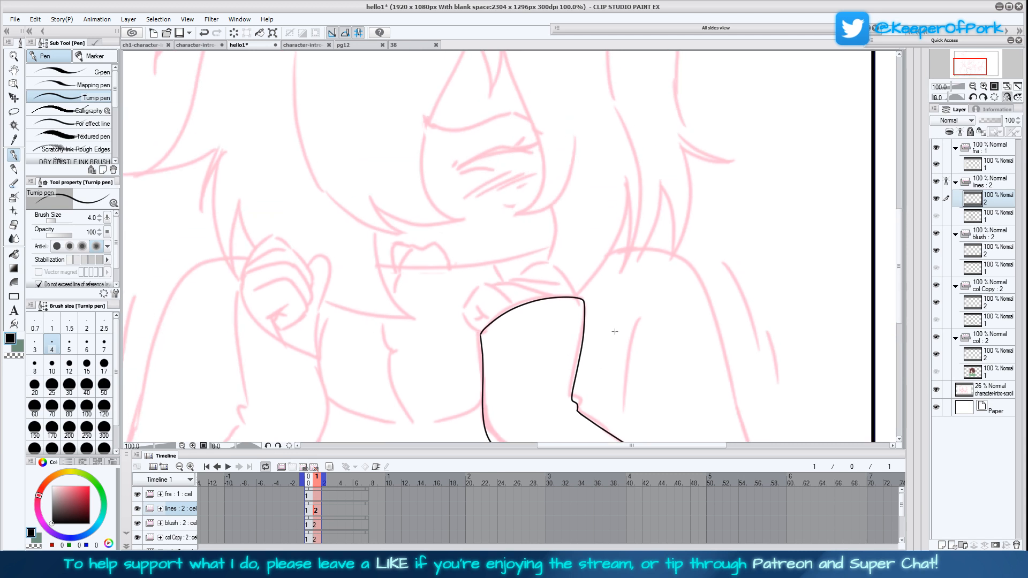
{"action": "left_click_drag", "start_coordinate": [598, 303], "coordinate": [604, 320]}
{"action": "mouse_move", "coordinate": [483, 334]}
{"action": "left_mouse_down"}
{"action": "mouse_move", "coordinate": [478, 343]}
{"action": "mouse_move", "coordinate": [468, 327]}
{"action": "mouse_move", "coordinate": [487, 299]}
{"action": "mouse_move", "coordinate": [520, 322]}
{"action": "left_mouse_up"}
Flip between the first and second frames of the lines folder to compare the hand poses
{"action": "left_click", "coordinate": [309, 511]}
{"action": "left_click", "coordinate": [316, 512]}
{"action": "left_click", "coordinate": [309, 511]}
{"action": "left_click", "coordinate": [316, 512]}
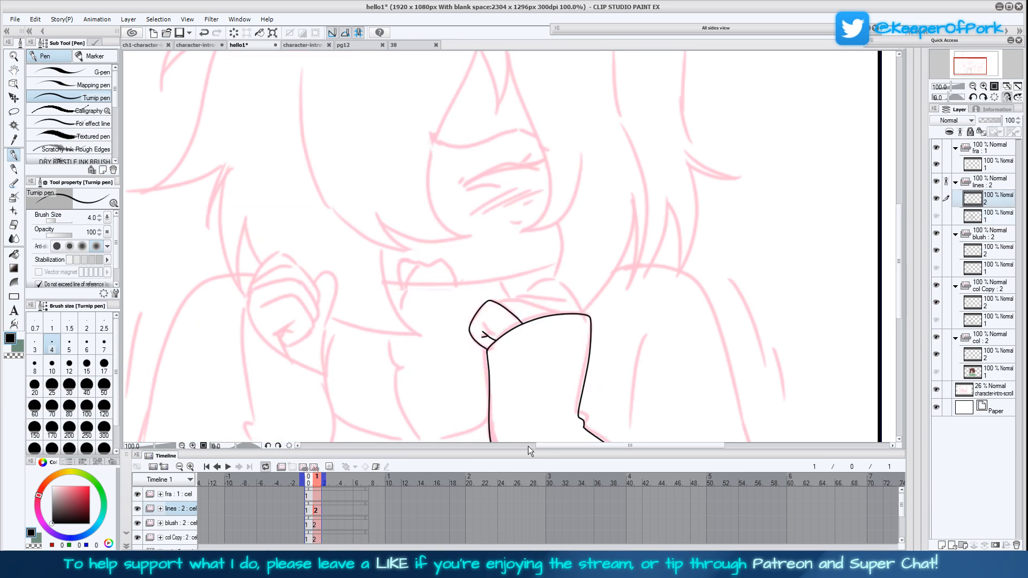
{"action": "left_click_drag", "start_coordinate": [597, 348], "coordinate": [629, 335]}
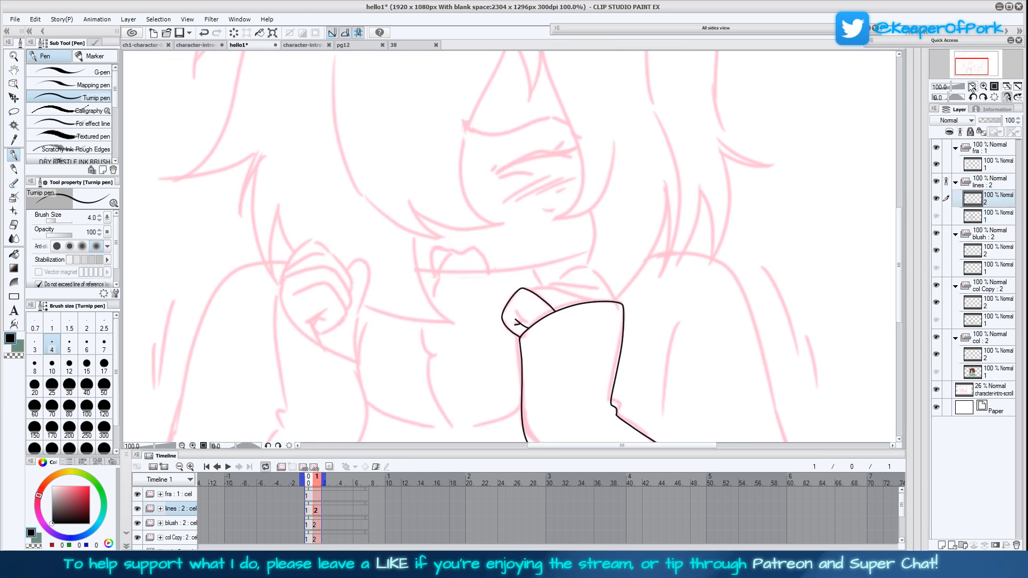
{"action": "key", "text": "ctrl+minus"}
{"action": "left_click_drag", "start_coordinate": [594, 287], "coordinate": [584, 315]}
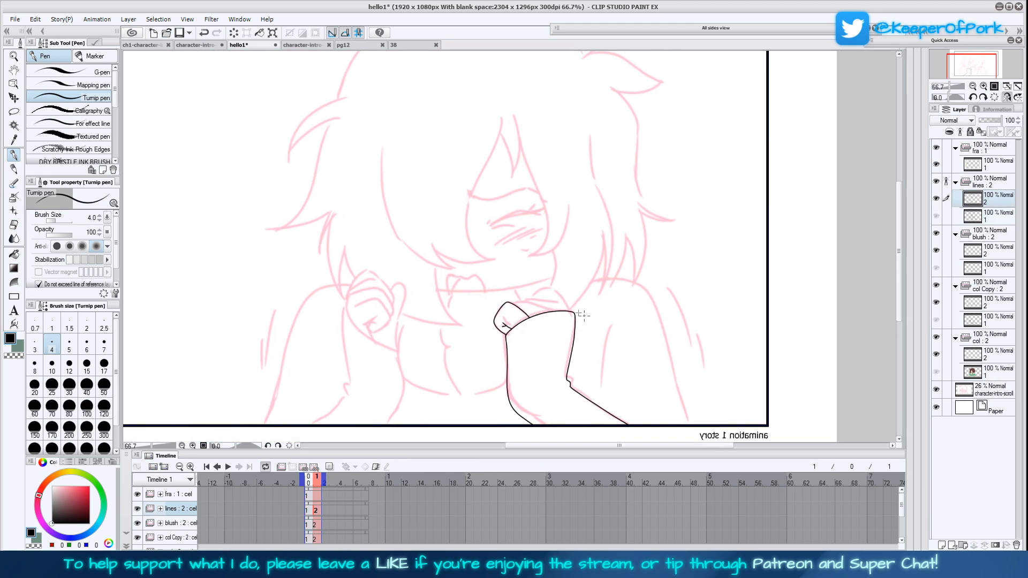
{"action": "left_click", "coordinate": [310, 512]}
{"action": "left_click", "coordinate": [310, 512]}
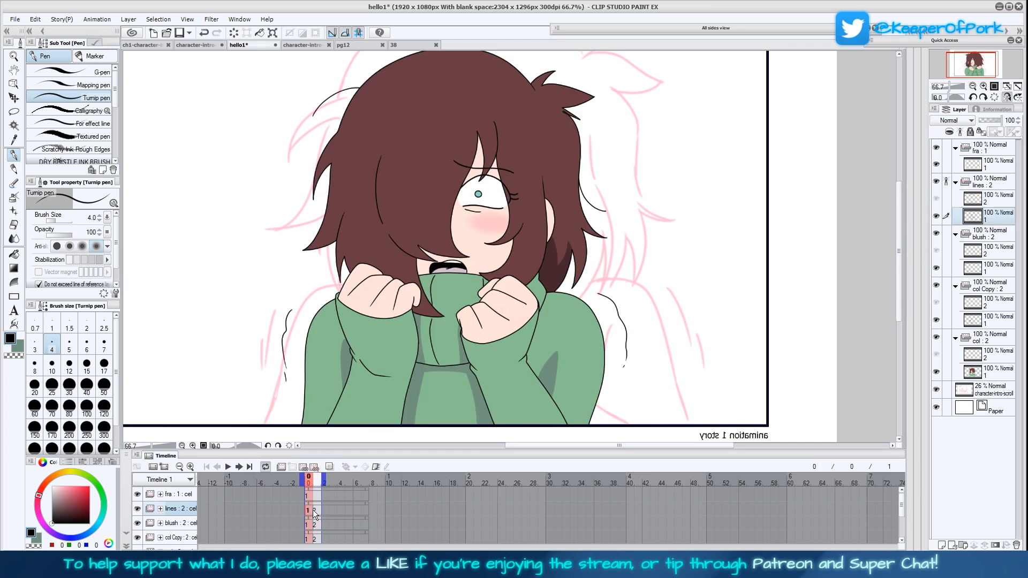
{"action": "left_click", "coordinate": [316, 512]}
Ink the remaining folded fingers and knuckle outline along the top of the same sleeve's cuff
{"action": "left_click", "coordinate": [984, 87]}
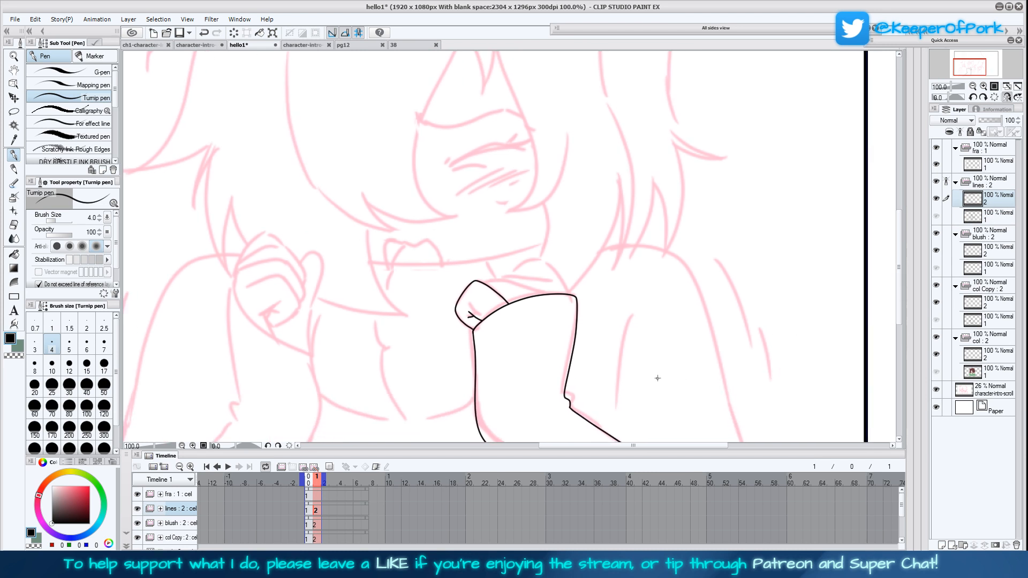
{"action": "left_click_drag", "start_coordinate": [691, 339], "coordinate": [694, 341]}
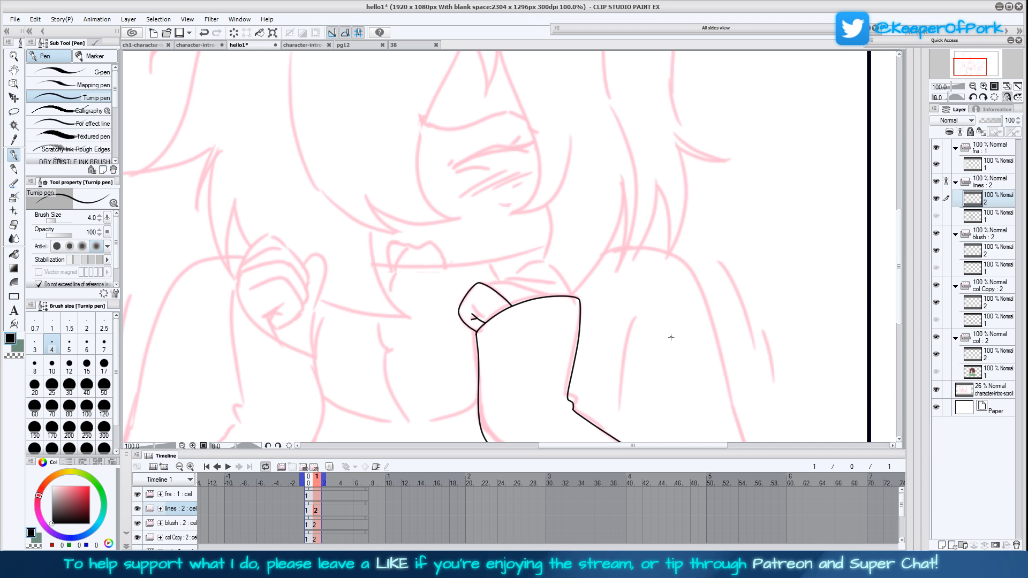
{"action": "left_click_drag", "start_coordinate": [618, 341], "coordinate": [623, 341]}
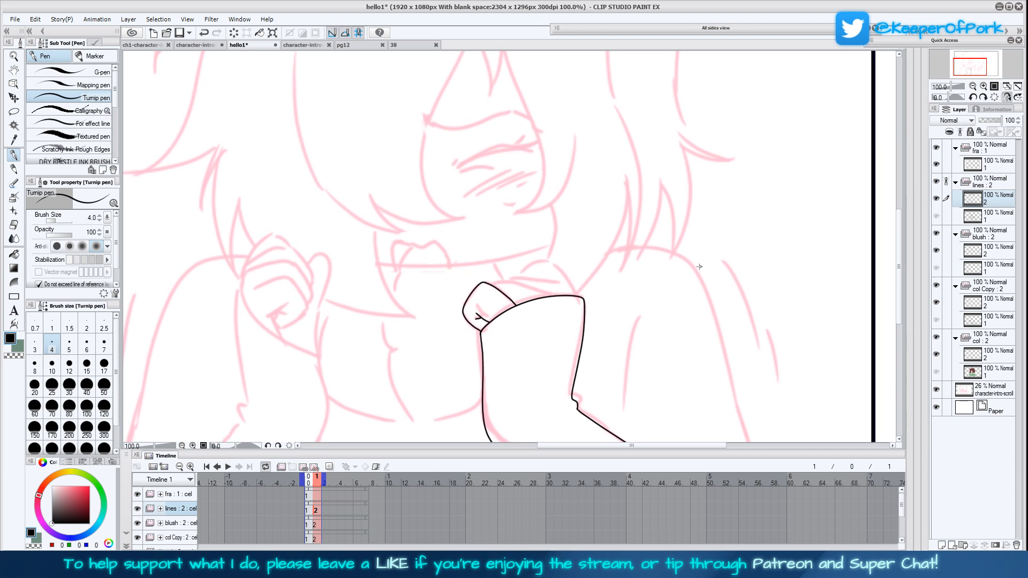
{"action": "left_click_drag", "start_coordinate": [697, 279], "coordinate": [699, 277]}
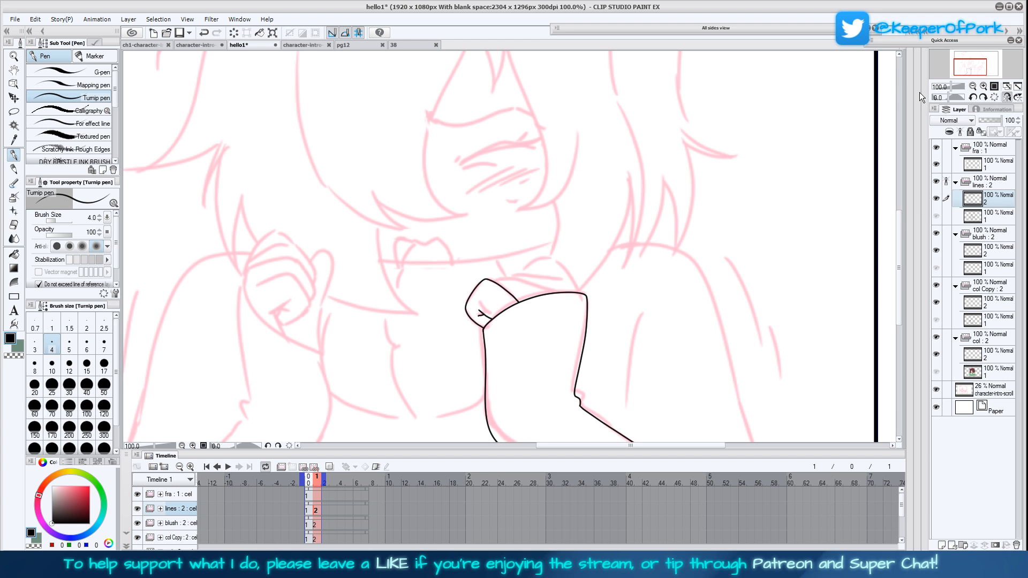
{"action": "left_click", "coordinate": [985, 87]}
{"action": "left_click", "coordinate": [974, 87]}
{"action": "left_click_drag", "start_coordinate": [495, 282], "coordinate": [554, 292]}
{"action": "left_click_drag", "start_coordinate": [570, 282], "coordinate": [512, 276]}
{"action": "mouse_move", "coordinate": [583, 290]}
{"action": "left_mouse_down"}
{"action": "mouse_move", "coordinate": [541, 255]}
{"action": "mouse_move", "coordinate": [518, 269]}
{"action": "left_mouse_up"}
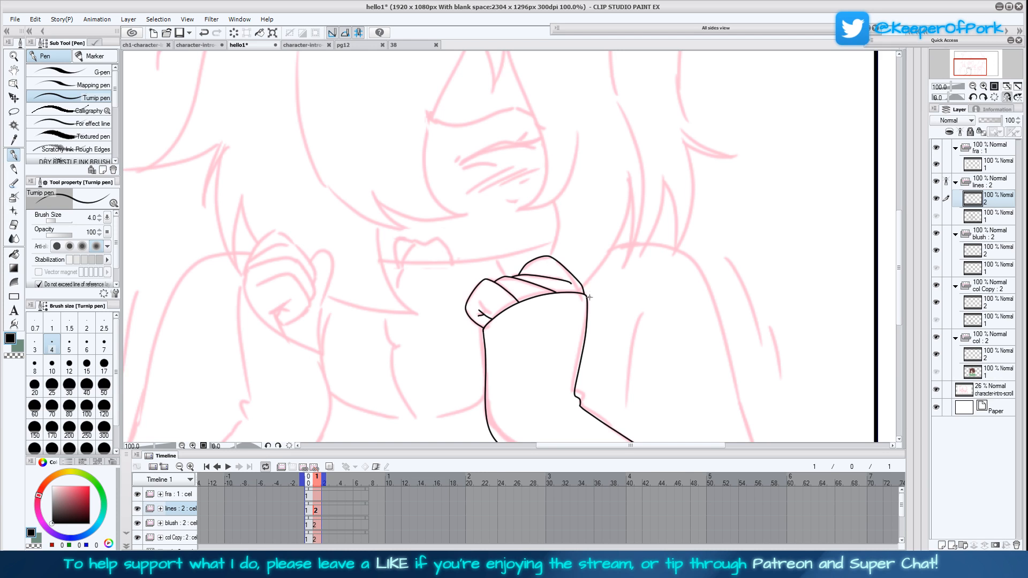
Ink the opposite fist with its curled fingers, palm creases, raised thumb and the cuff edge beneath it
{"action": "left_click_drag", "start_coordinate": [607, 374], "coordinate": [670, 317]}
{"action": "left_click_drag", "start_coordinate": [355, 245], "coordinate": [335, 255]}
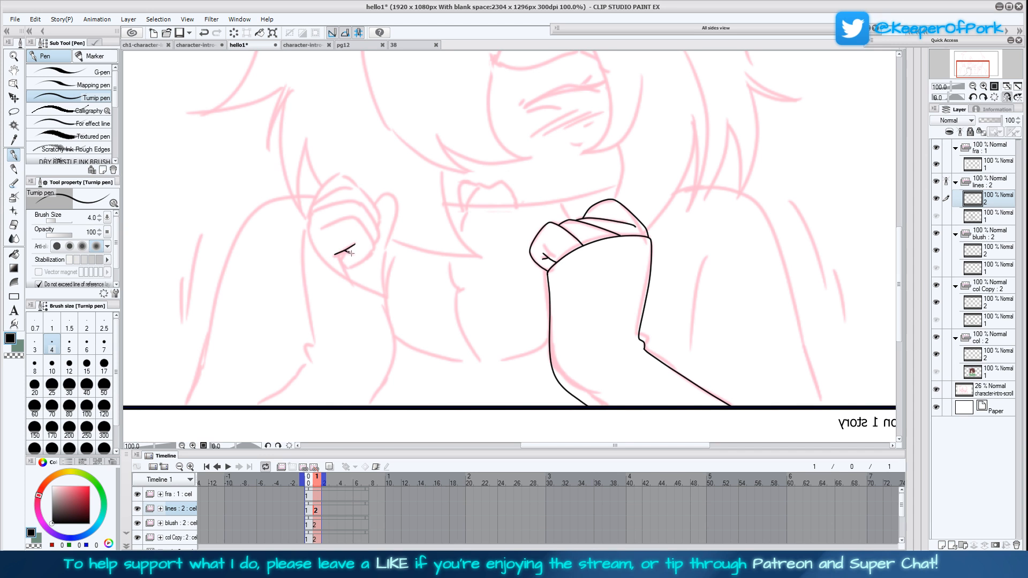
{"action": "left_click_drag", "start_coordinate": [336, 253], "coordinate": [351, 278]}
{"action": "mouse_move", "coordinate": [347, 268]}
{"action": "left_mouse_down"}
{"action": "mouse_move", "coordinate": [375, 245]}
{"action": "mouse_move", "coordinate": [357, 218]}
{"action": "mouse_move", "coordinate": [319, 229]}
{"action": "mouse_move", "coordinate": [379, 238]}
{"action": "mouse_move", "coordinate": [374, 217]}
{"action": "mouse_move", "coordinate": [356, 199]}
{"action": "mouse_move", "coordinate": [315, 209]}
{"action": "left_mouse_up"}
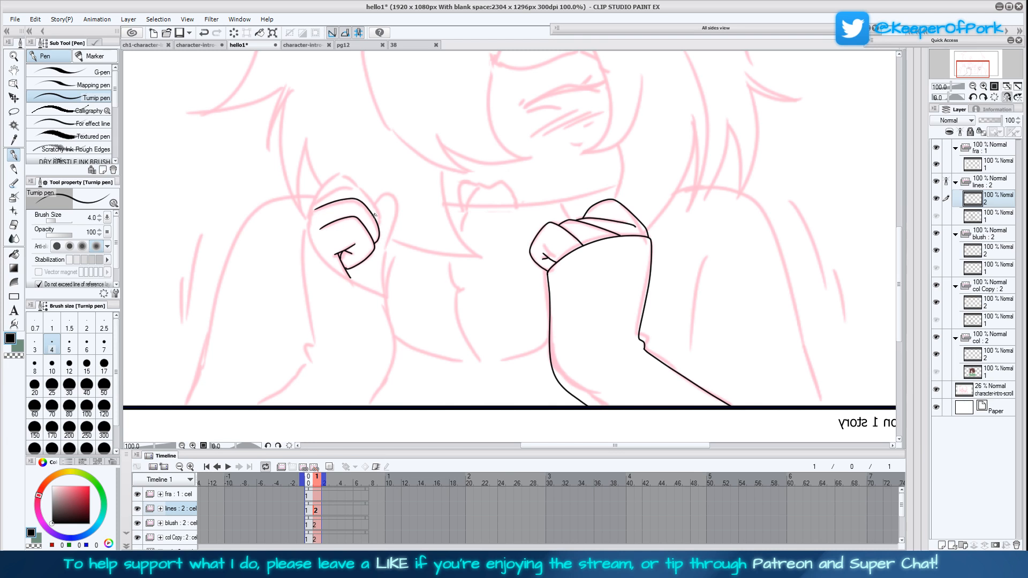
{"action": "mouse_move", "coordinate": [379, 222]}
{"action": "left_mouse_down"}
{"action": "mouse_move", "coordinate": [351, 185]}
{"action": "mouse_move", "coordinate": [319, 198]}
{"action": "mouse_move", "coordinate": [358, 189]}
{"action": "mouse_move", "coordinate": [336, 174]}
{"action": "mouse_move", "coordinate": [309, 203]}
{"action": "mouse_move", "coordinate": [306, 226]}
{"action": "mouse_move", "coordinate": [325, 263]}
{"action": "mouse_move", "coordinate": [386, 297]}
{"action": "mouse_move", "coordinate": [398, 200]}
{"action": "mouse_move", "coordinate": [375, 208]}
{"action": "left_mouse_up"}
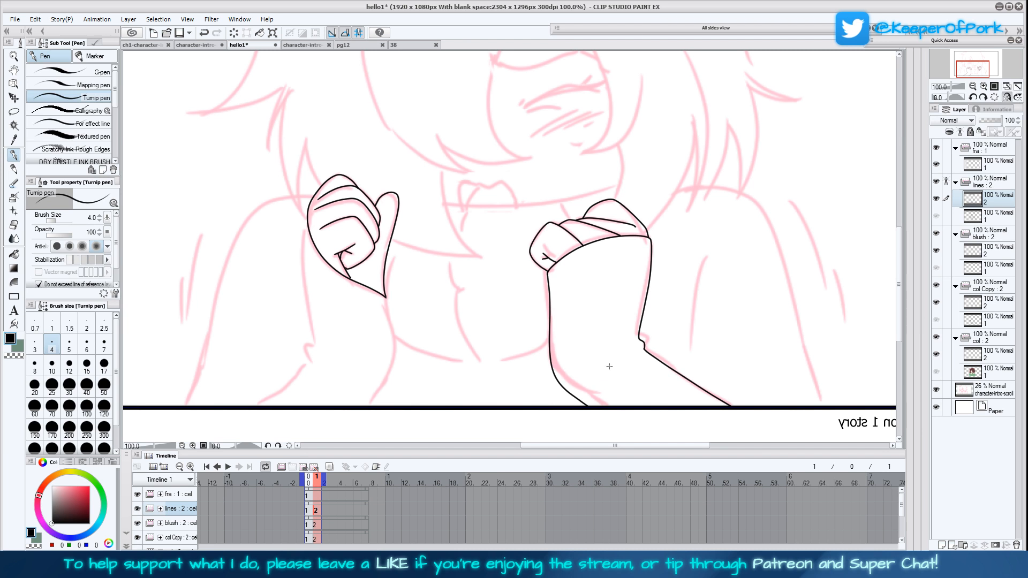
Ink both edges of the sleeve below the raised-thumb fist, reaching down to the panel frame
{"action": "left_click_drag", "start_coordinate": [609, 367], "coordinate": [639, 332]}
{"action": "mouse_move", "coordinate": [336, 187]}
{"action": "left_mouse_down"}
{"action": "mouse_move", "coordinate": [344, 311]}
{"action": "mouse_move", "coordinate": [298, 363]}
{"action": "mouse_move", "coordinate": [251, 384]}
{"action": "left_mouse_up"}
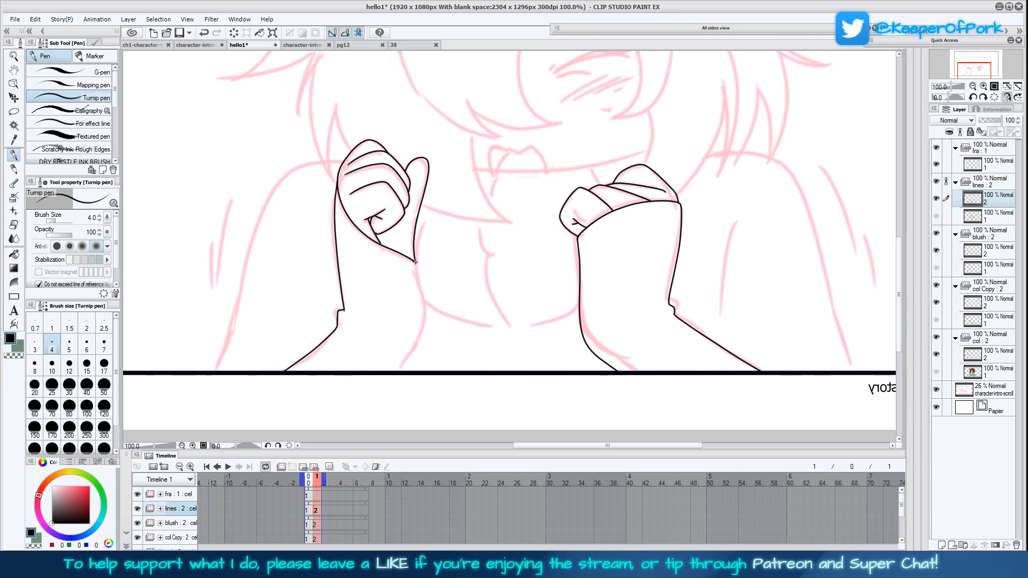
{"action": "mouse_move", "coordinate": [417, 263]}
{"action": "left_mouse_down"}
{"action": "mouse_move", "coordinate": [426, 324]}
{"action": "mouse_move", "coordinate": [401, 371]}
{"action": "left_mouse_up"}
Ink the shoulder curve and outer arm line beside the raised-thumb fist down to the panel frame
{"action": "left_click_drag", "start_coordinate": [708, 271], "coordinate": [675, 358]}
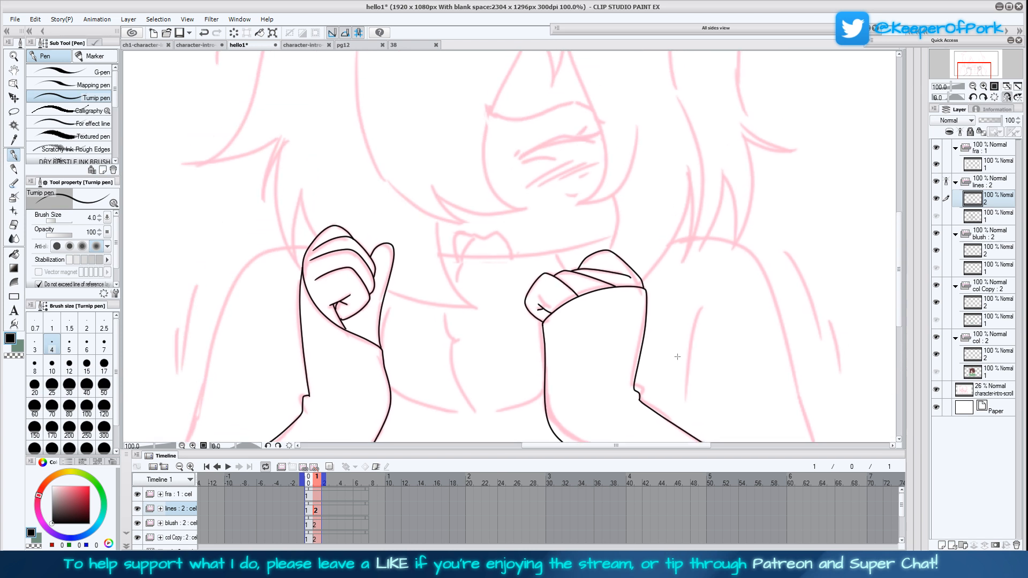
{"action": "left_click_drag", "start_coordinate": [695, 320], "coordinate": [714, 276]}
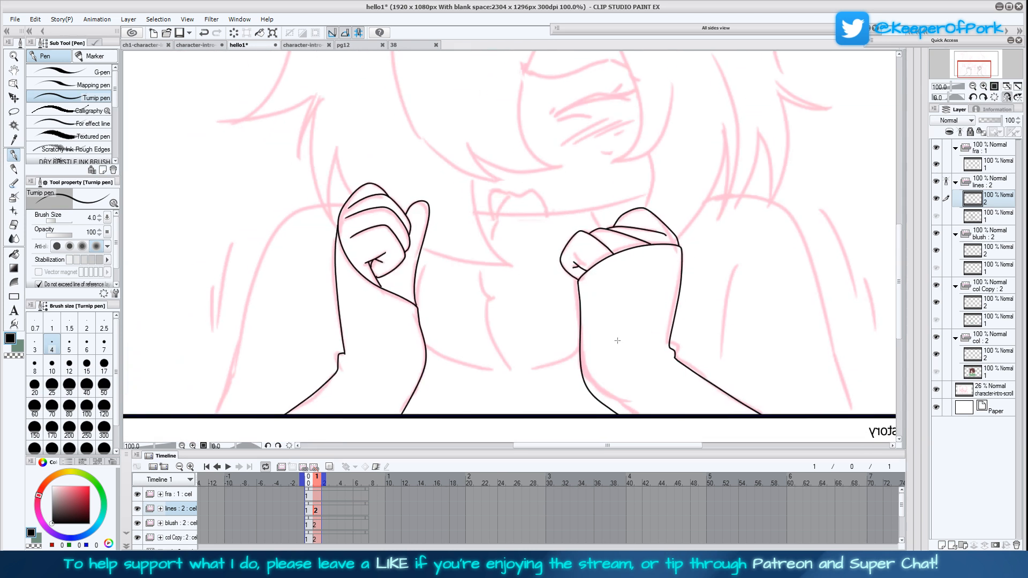
{"action": "left_click_drag", "start_coordinate": [618, 339], "coordinate": [662, 342]}
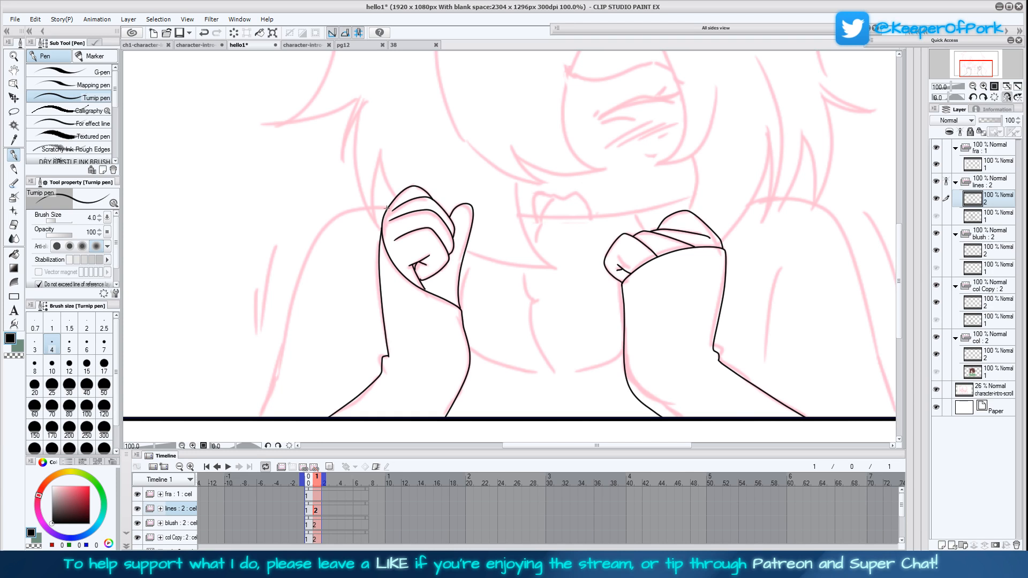
{"action": "mouse_move", "coordinate": [387, 208]}
{"action": "left_mouse_down"}
{"action": "mouse_move", "coordinate": [325, 222]}
{"action": "mouse_move", "coordinate": [300, 270]}
{"action": "mouse_move", "coordinate": [261, 417]}
{"action": "left_mouse_up"}
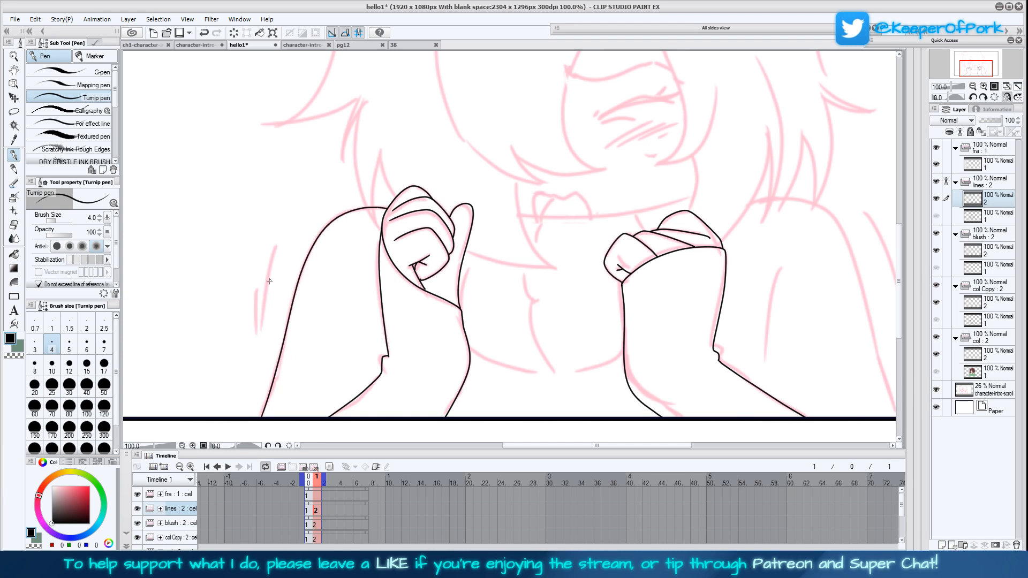
Ink the short tremble lines outside both of the character's shoulders
{"action": "left_click_drag", "start_coordinate": [263, 332], "coordinate": [285, 222]}
{"action": "left_click_drag", "start_coordinate": [257, 289], "coordinate": [258, 338]}
{"action": "left_click_drag", "start_coordinate": [812, 359], "coordinate": [649, 377]}
{"action": "left_click_drag", "start_coordinate": [705, 232], "coordinate": [756, 353]}
{"action": "mouse_move", "coordinate": [737, 398]}
{"action": "left_mouse_down"}
{"action": "mouse_move", "coordinate": [727, 337]}
{"action": "mouse_move", "coordinate": [766, 387]}
{"action": "left_mouse_up"}
Check the inked arms and hands across the whole panel in both normal and mirrored view
{"action": "left_click_drag", "start_coordinate": [626, 266], "coordinate": [661, 363]}
{"action": "left_click", "coordinate": [1009, 99]}
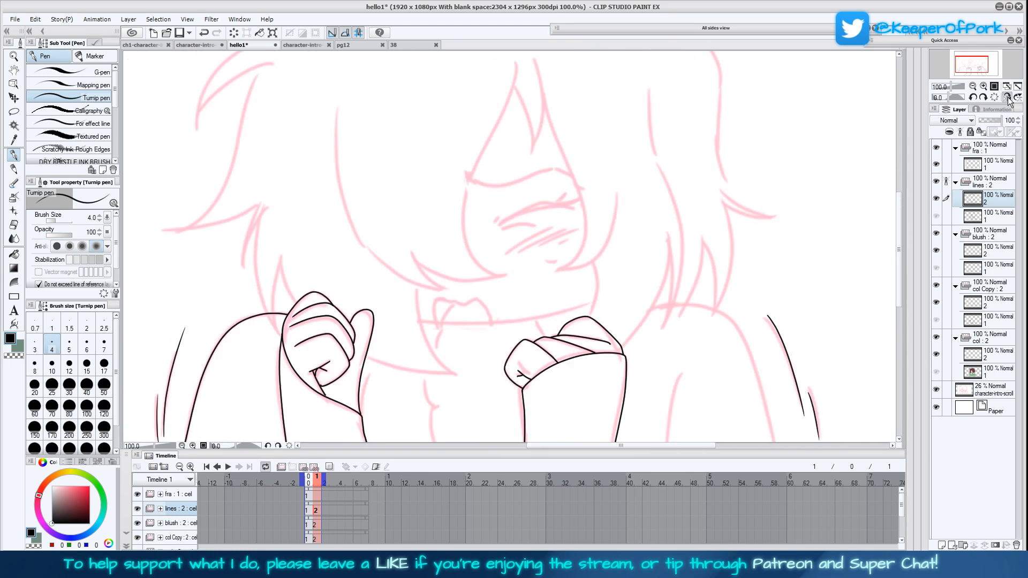
{"action": "left_click", "coordinate": [1017, 86]}
{"action": "left_click_drag", "start_coordinate": [707, 332], "coordinate": [679, 331]}
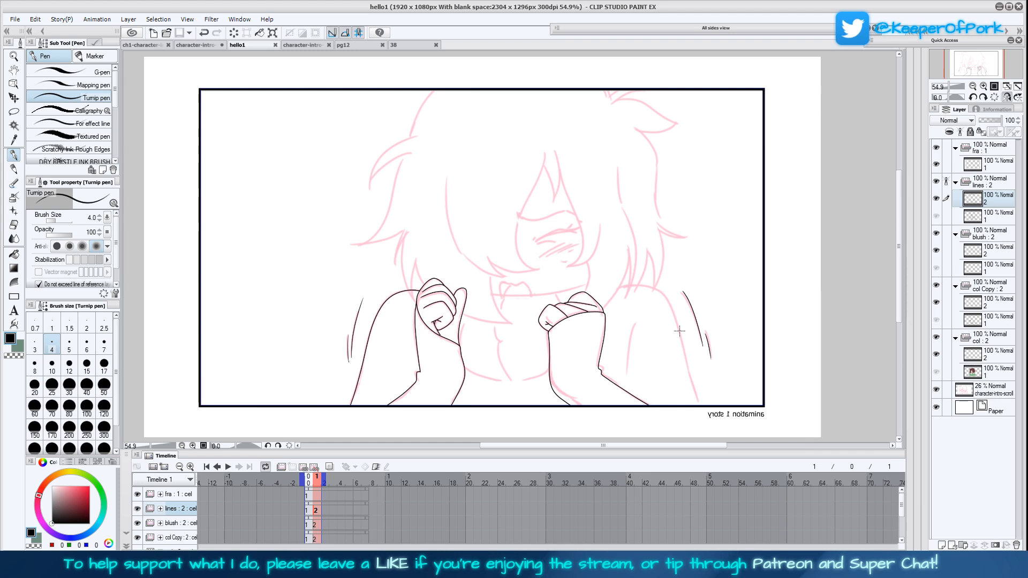
{"action": "left_click", "coordinate": [1007, 97]}
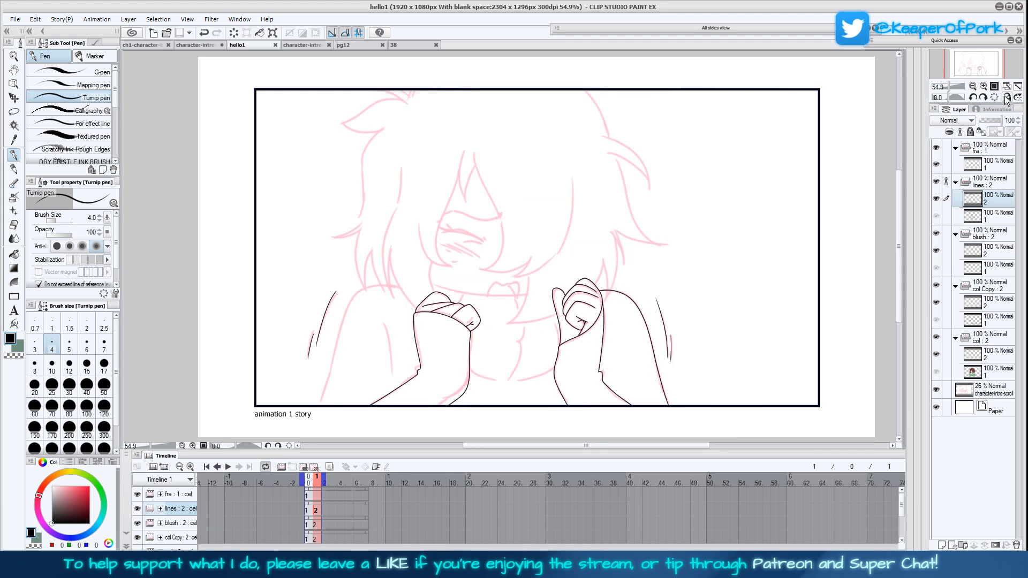
{"action": "left_click", "coordinate": [1007, 98]}
Ink the pointed fringe locks framing the closed eye, undoing and redrawing the long curve of the large front lock
{"action": "left_click", "coordinate": [984, 87]}
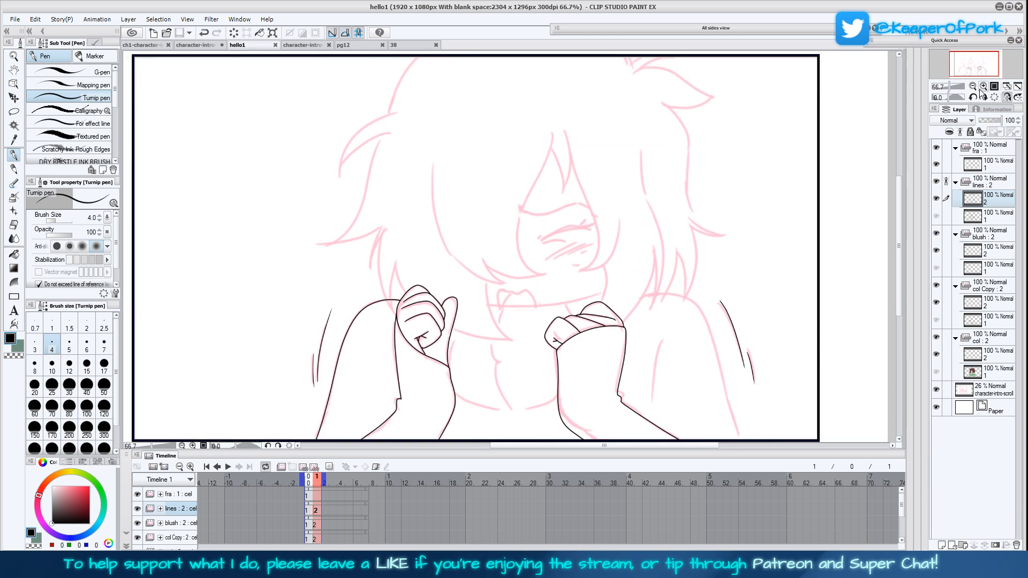
{"action": "left_click", "coordinate": [984, 87]}
{"action": "left_click_drag", "start_coordinate": [730, 352], "coordinate": [621, 368]}
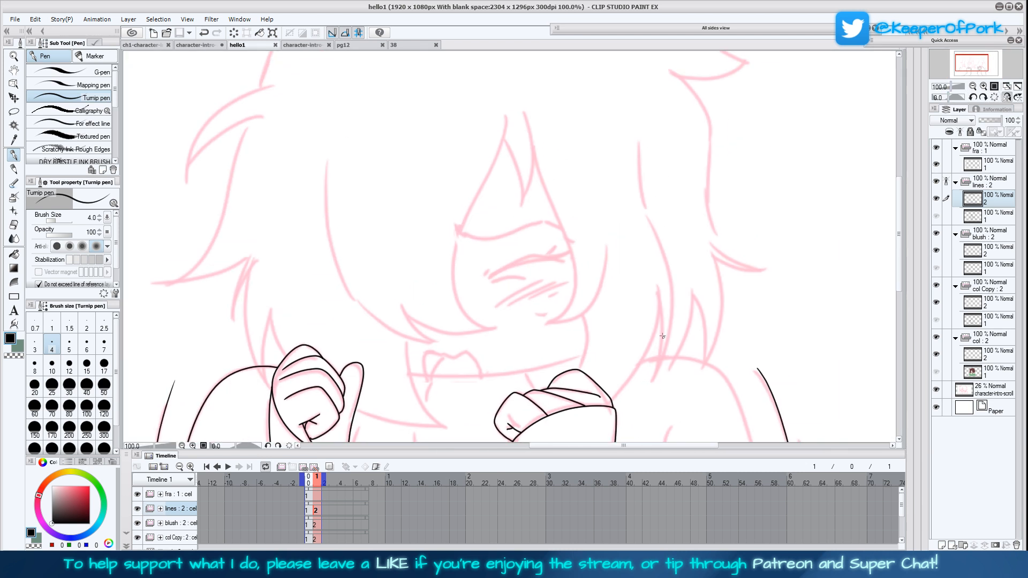
{"action": "mouse_move", "coordinate": [505, 139]}
{"action": "left_mouse_down"}
{"action": "mouse_move", "coordinate": [519, 207]}
{"action": "mouse_move", "coordinate": [523, 197]}
{"action": "mouse_move", "coordinate": [532, 136]}
{"action": "mouse_move", "coordinate": [523, 116]}
{"action": "mouse_move", "coordinate": [463, 250]}
{"action": "mouse_move", "coordinate": [458, 293]}
{"action": "mouse_move", "coordinate": [468, 319]}
{"action": "mouse_move", "coordinate": [496, 327]}
{"action": "mouse_move", "coordinate": [440, 333]}
{"action": "mouse_move", "coordinate": [403, 316]}
{"action": "mouse_move", "coordinate": [391, 293]}
{"action": "mouse_move", "coordinate": [437, 344]}
{"action": "mouse_move", "coordinate": [370, 317]}
{"action": "mouse_move", "coordinate": [326, 258]}
{"action": "mouse_move", "coordinate": [336, 261]}
{"action": "mouse_move", "coordinate": [336, 146]}
{"action": "left_mouse_up"}
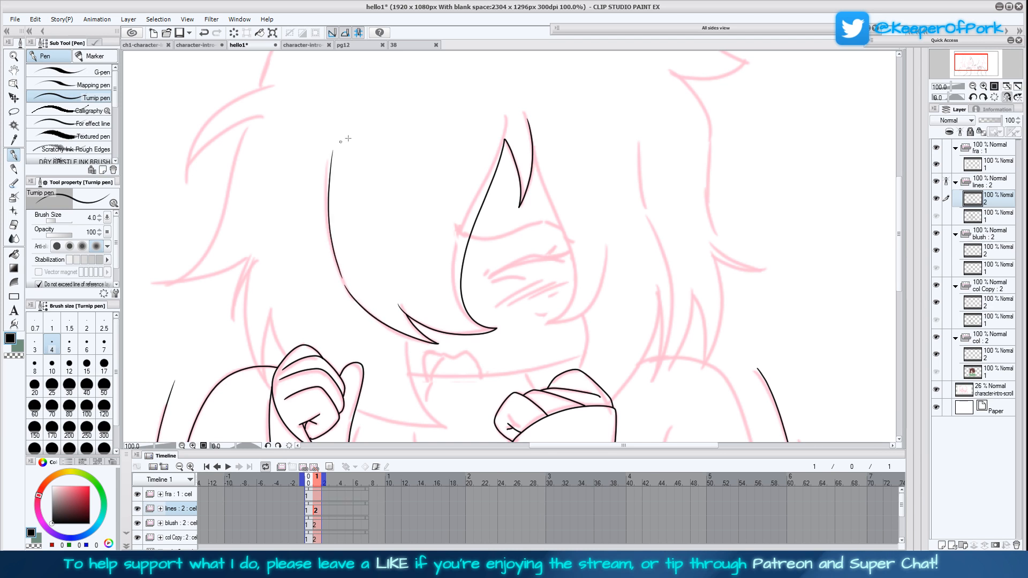
{"action": "key", "text": "ctrl+z"}
{"action": "left_click_drag", "start_coordinate": [343, 283], "coordinate": [319, 164]}
{"action": "left_click_drag", "start_coordinate": [671, 340], "coordinate": [615, 280]}
{"action": "mouse_move", "coordinate": [515, 111]}
{"action": "left_mouse_down"}
{"action": "mouse_move", "coordinate": [558, 234]}
{"action": "mouse_move", "coordinate": [542, 286]}
{"action": "mouse_move", "coordinate": [513, 290]}
{"action": "mouse_move", "coordinate": [559, 283]}
{"action": "mouse_move", "coordinate": [584, 204]}
{"action": "left_mouse_up"}
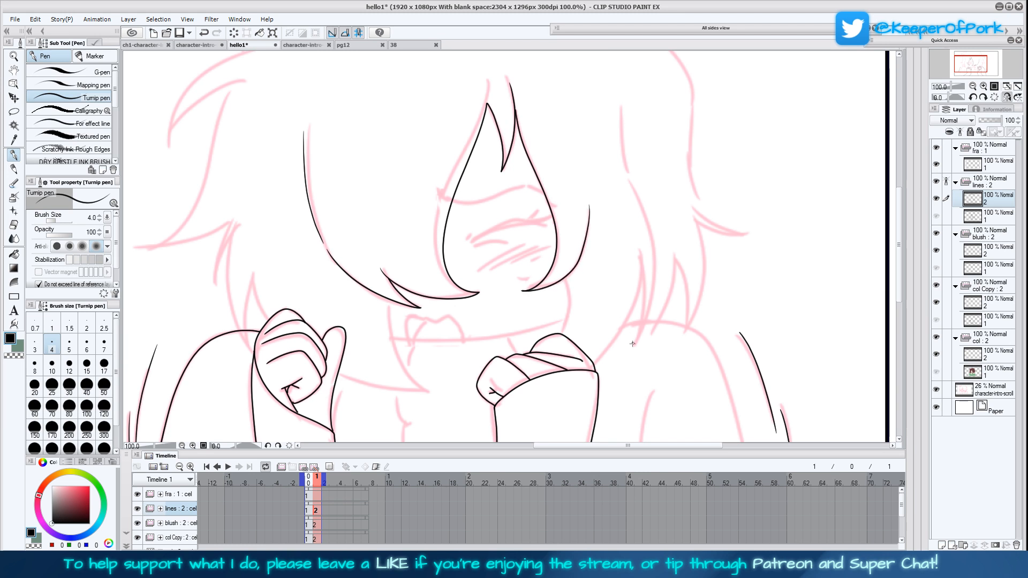
Ink the cheek line below the fringe and the long pointed side lock falling towards the hidden-thumb fist
{"action": "left_click_drag", "start_coordinate": [601, 313], "coordinate": [587, 271]}
{"action": "mouse_move", "coordinate": [555, 236]}
{"action": "left_mouse_down"}
{"action": "mouse_move", "coordinate": [550, 292]}
{"action": "mouse_move", "coordinate": [554, 233]}
{"action": "left_mouse_up"}
{"action": "key", "text": "ctrl+z"}
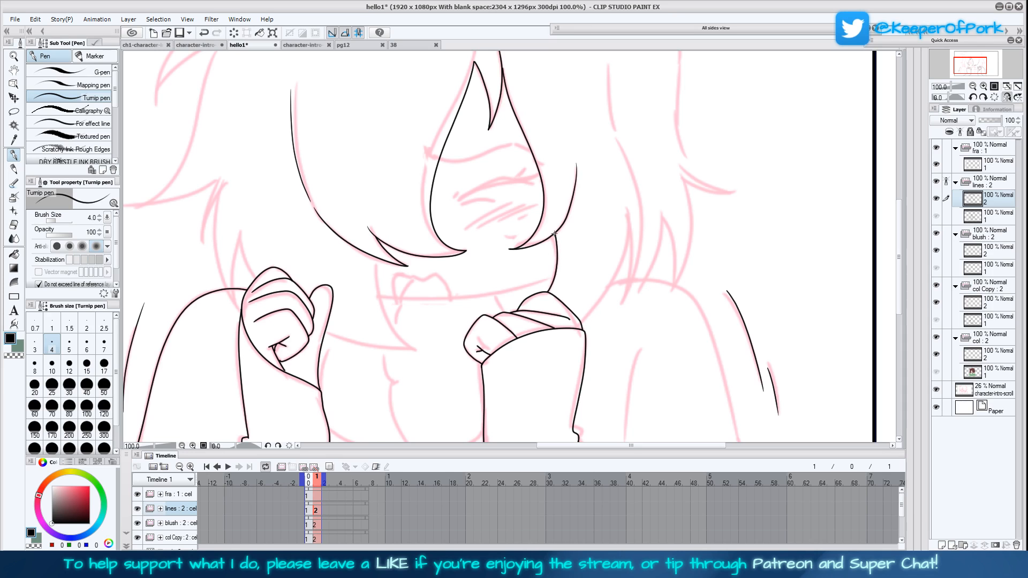
{"action": "left_click_drag", "start_coordinate": [664, 331], "coordinate": [627, 386]}
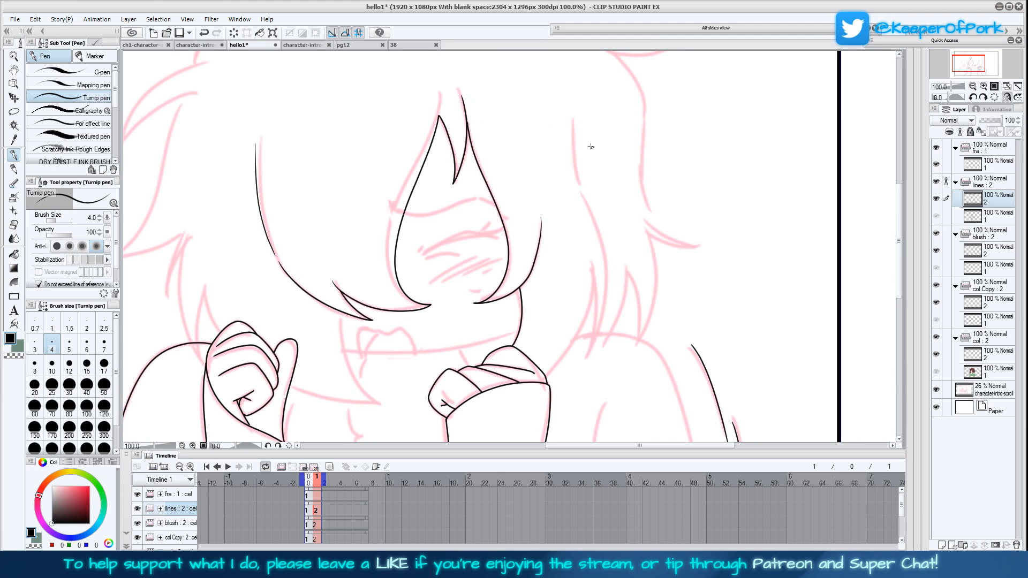
{"action": "mouse_move", "coordinate": [573, 122]}
{"action": "left_mouse_down"}
{"action": "mouse_move", "coordinate": [599, 230]}
{"action": "mouse_move", "coordinate": [604, 318]}
{"action": "mouse_move", "coordinate": [586, 357]}
{"action": "mouse_move", "coordinate": [596, 291]}
{"action": "mouse_move", "coordinate": [586, 325]}
{"action": "mouse_move", "coordinate": [546, 375]}
{"action": "left_mouse_up"}
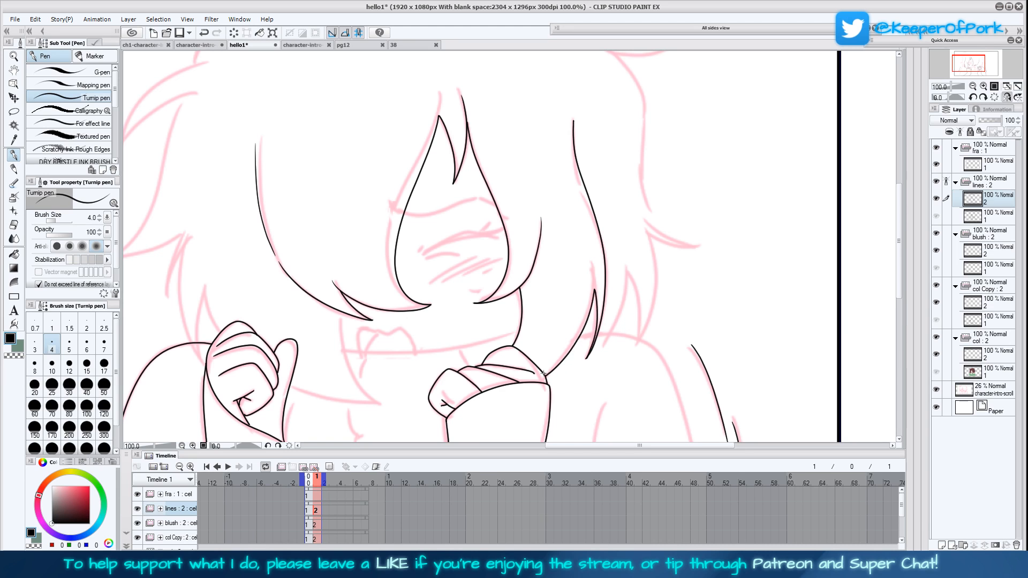
Ink the collar's top edge across the lower face and the pointed hair lock hanging over the collar
{"action": "left_click_drag", "start_coordinate": [621, 396], "coordinate": [669, 318]}
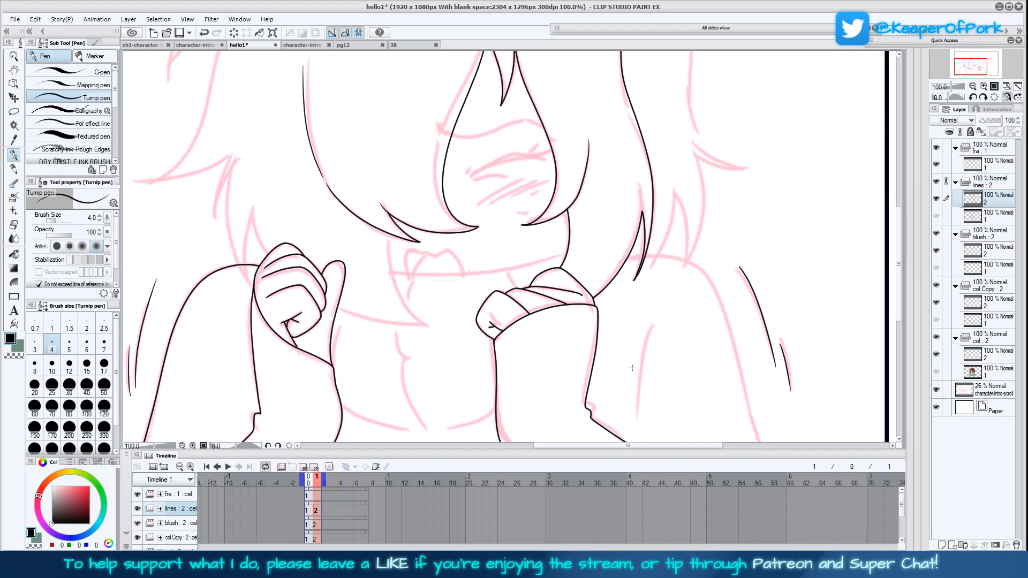
{"action": "left_click_drag", "start_coordinate": [632, 373], "coordinate": [646, 374]}
{"action": "mouse_move", "coordinate": [581, 255]}
{"action": "left_mouse_down"}
{"action": "mouse_move", "coordinate": [477, 276]}
{"action": "mouse_move", "coordinate": [402, 272]}
{"action": "left_mouse_up"}
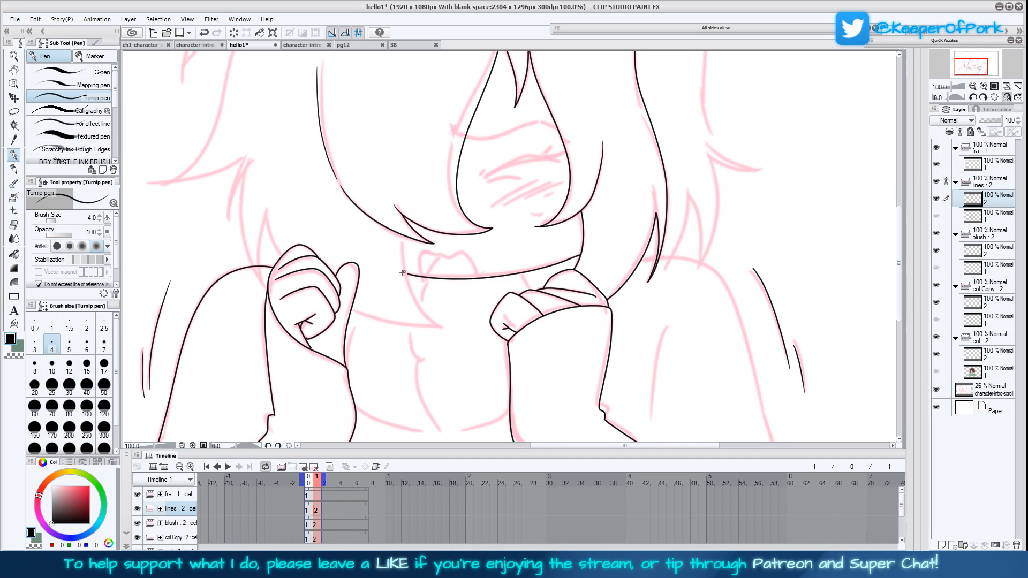
{"action": "mouse_move", "coordinate": [402, 236]}
{"action": "left_mouse_down"}
{"action": "mouse_move", "coordinate": [417, 303]}
{"action": "mouse_move", "coordinate": [442, 327]}
{"action": "mouse_move", "coordinate": [346, 317]}
{"action": "left_mouse_up"}
Ink the jagged hair tips above the raised-thumb fist and the outline of the open mouth above the collar
{"action": "mouse_move", "coordinate": [276, 258]}
{"action": "left_mouse_down"}
{"action": "mouse_move", "coordinate": [265, 221]}
{"action": "mouse_move", "coordinate": [265, 290]}
{"action": "mouse_move", "coordinate": [242, 195]}
{"action": "mouse_move", "coordinate": [249, 167]}
{"action": "mouse_move", "coordinate": [229, 225]}
{"action": "left_mouse_up"}
{"action": "left_click_drag", "start_coordinate": [232, 184], "coordinate": [243, 158]}
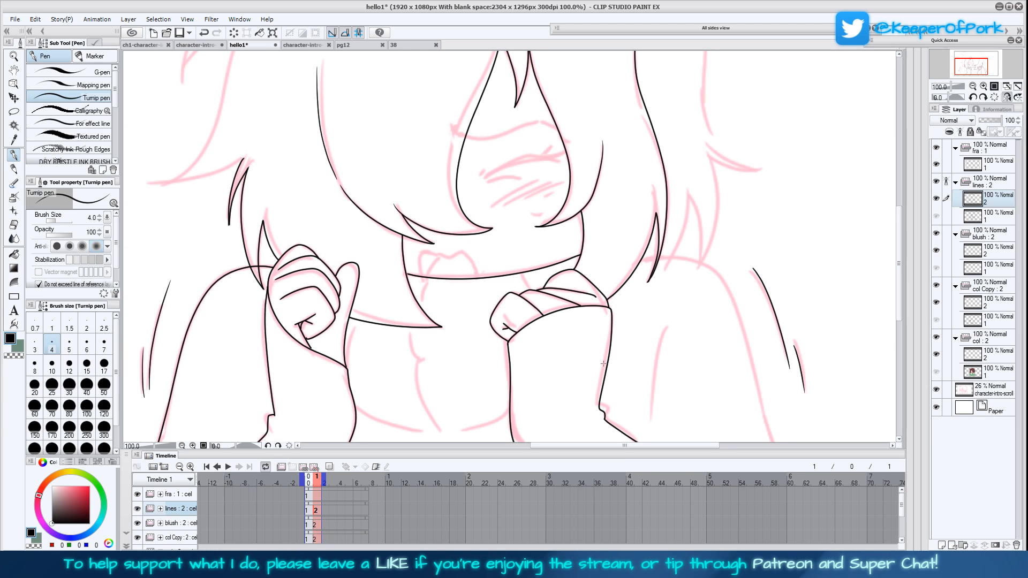
{"action": "left_click_drag", "start_coordinate": [604, 370], "coordinate": [597, 346]}
{"action": "mouse_move", "coordinate": [416, 249]}
{"action": "left_mouse_down"}
{"action": "mouse_move", "coordinate": [417, 228]}
{"action": "mouse_move", "coordinate": [453, 227]}
{"action": "mouse_move", "coordinate": [472, 249]}
{"action": "mouse_move", "coordinate": [427, 243]}
{"action": "mouse_move", "coordinate": [439, 232]}
{"action": "left_mouse_up"}
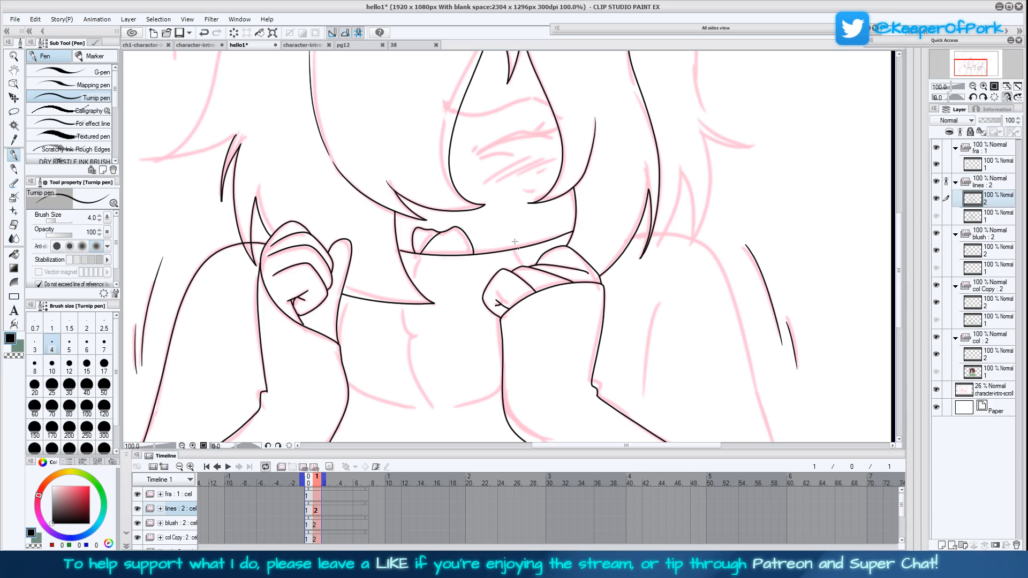
Check the inked pose across the whole panel in mirrored view and compare it with the first frame
{"action": "left_click", "coordinate": [973, 86]}
{"action": "left_click", "coordinate": [1008, 98]}
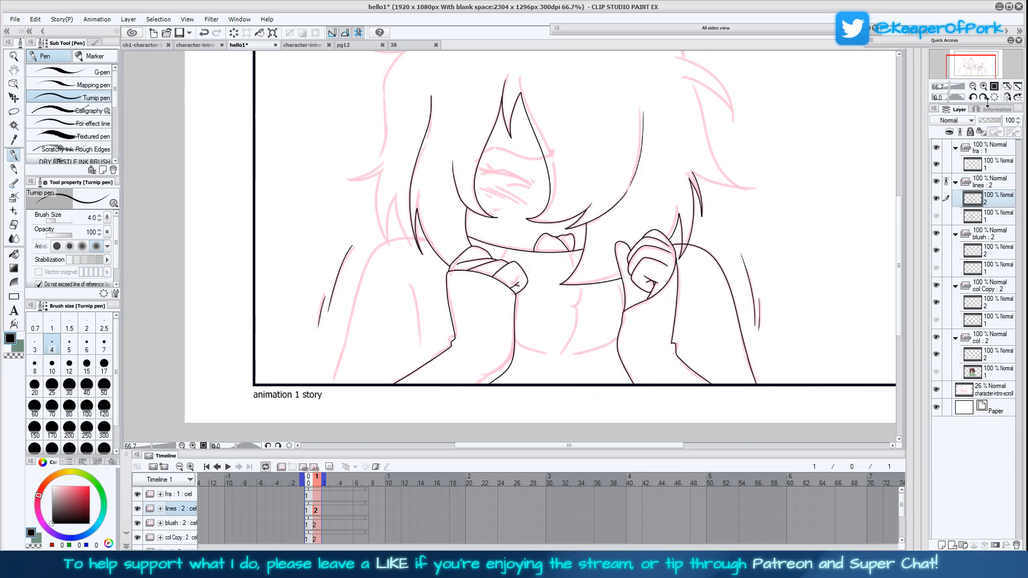
{"action": "left_click_drag", "start_coordinate": [713, 266], "coordinate": [649, 319]}
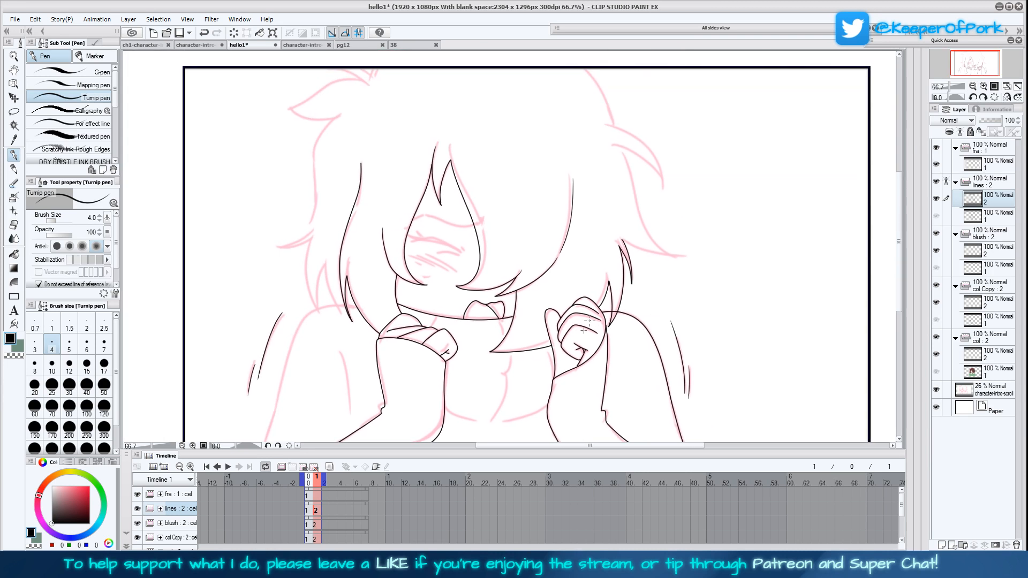
{"action": "left_click_drag", "start_coordinate": [587, 398], "coordinate": [585, 383]}
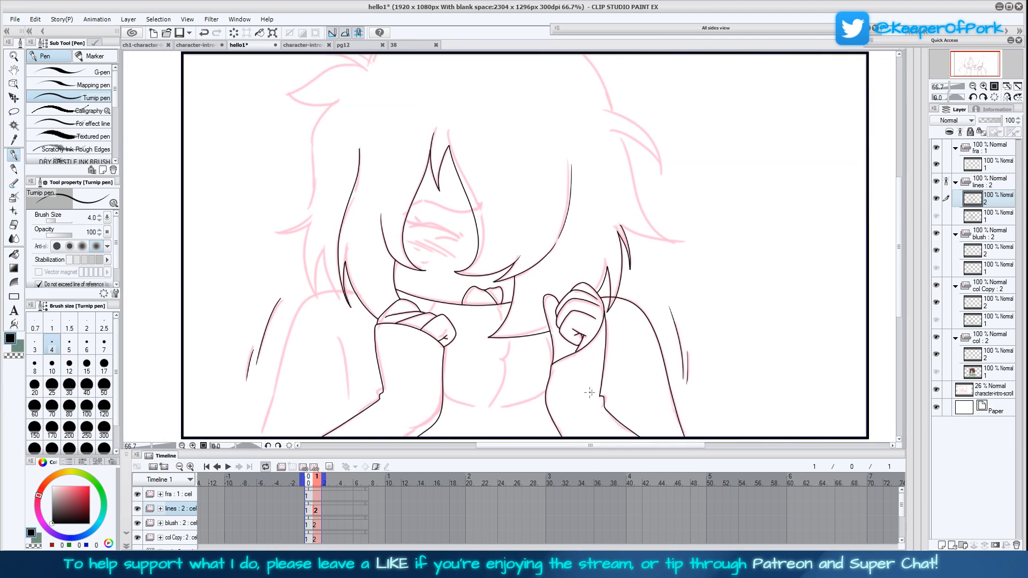
{"action": "left_click", "coordinate": [311, 511]}
{"action": "left_click", "coordinate": [316, 512]}
Ink the outer hair outline with its flicked tips on the raised-thumb side, continuing up towards the crown
{"action": "left_click", "coordinate": [1007, 97]}
{"action": "left_click", "coordinate": [995, 86]}
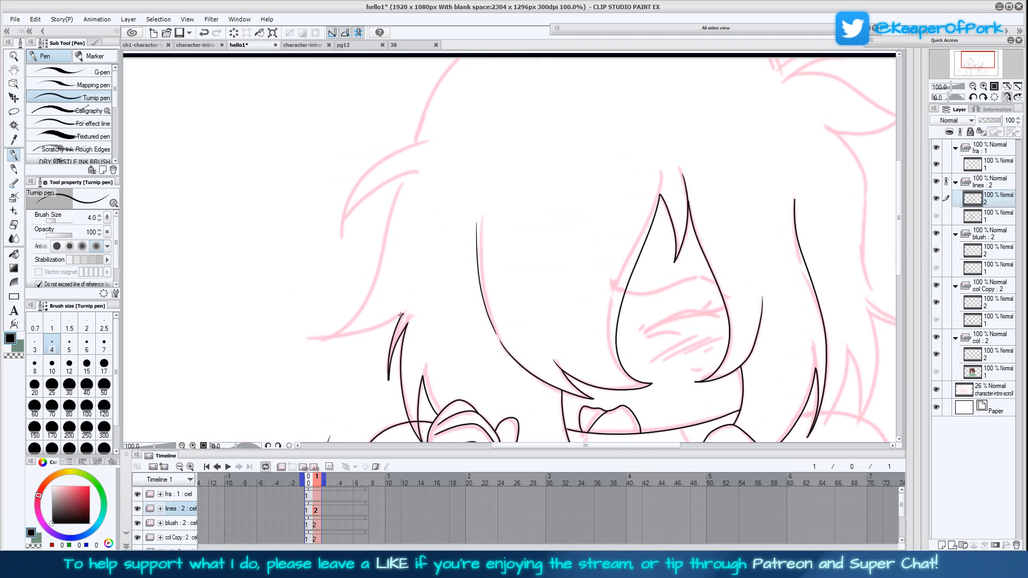
{"action": "mouse_move", "coordinate": [399, 316]}
{"action": "left_mouse_down"}
{"action": "mouse_move", "coordinate": [324, 335]}
{"action": "mouse_move", "coordinate": [368, 301]}
{"action": "mouse_move", "coordinate": [410, 166]}
{"action": "mouse_move", "coordinate": [352, 207]}
{"action": "mouse_move", "coordinate": [343, 232]}
{"action": "mouse_move", "coordinate": [337, 214]}
{"action": "mouse_move", "coordinate": [344, 237]}
{"action": "mouse_move", "coordinate": [364, 173]}
{"action": "mouse_move", "coordinate": [418, 139]}
{"action": "left_mouse_up"}
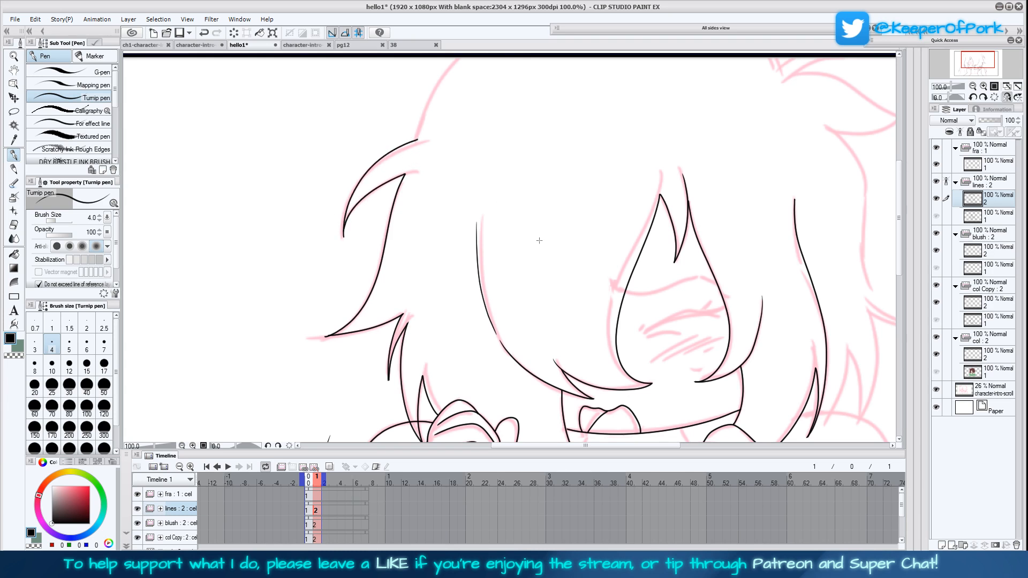
{"action": "left_click_drag", "start_coordinate": [540, 240], "coordinate": [508, 312]}
{"action": "left_click_drag", "start_coordinate": [384, 212], "coordinate": [434, 127]}
Ink the remaining shoulder and outer arm line down to the panel frame, plus the inner sleeve fold line
{"action": "left_click_drag", "start_coordinate": [745, 327], "coordinate": [556, 236]}
{"action": "mouse_move", "coordinate": [675, 377]}
{"action": "left_mouse_down"}
{"action": "mouse_move", "coordinate": [620, 312]}
{"action": "mouse_move", "coordinate": [595, 324]}
{"action": "mouse_move", "coordinate": [622, 165]}
{"action": "left_mouse_up"}
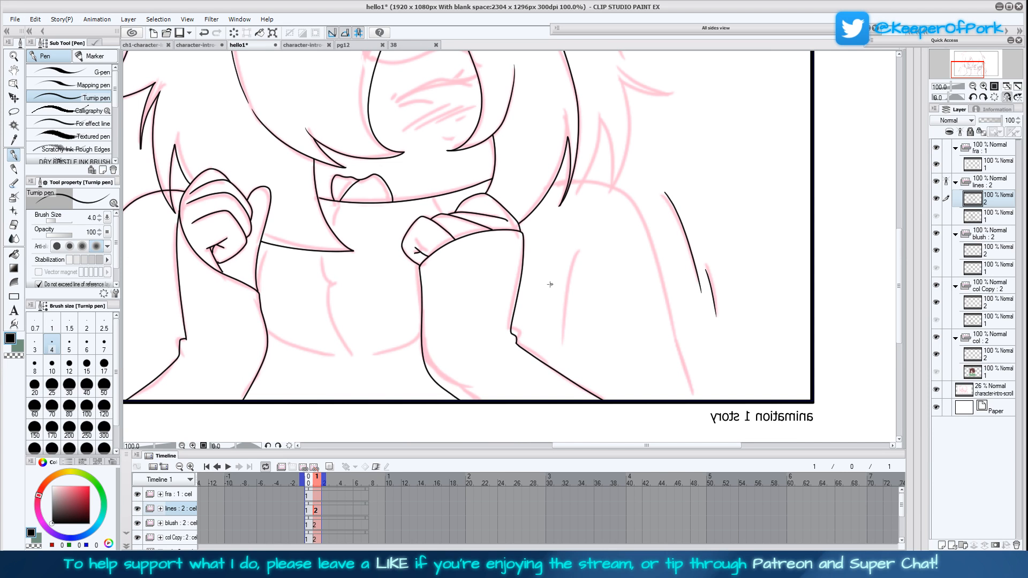
{"action": "mouse_move", "coordinate": [551, 189]}
{"action": "left_mouse_down"}
{"action": "mouse_move", "coordinate": [593, 179]}
{"action": "mouse_move", "coordinate": [624, 195]}
{"action": "mouse_move", "coordinate": [658, 252]}
{"action": "mouse_move", "coordinate": [677, 339]}
{"action": "left_mouse_up"}
{"action": "left_click_drag", "start_coordinate": [690, 390], "coordinate": [692, 425]}
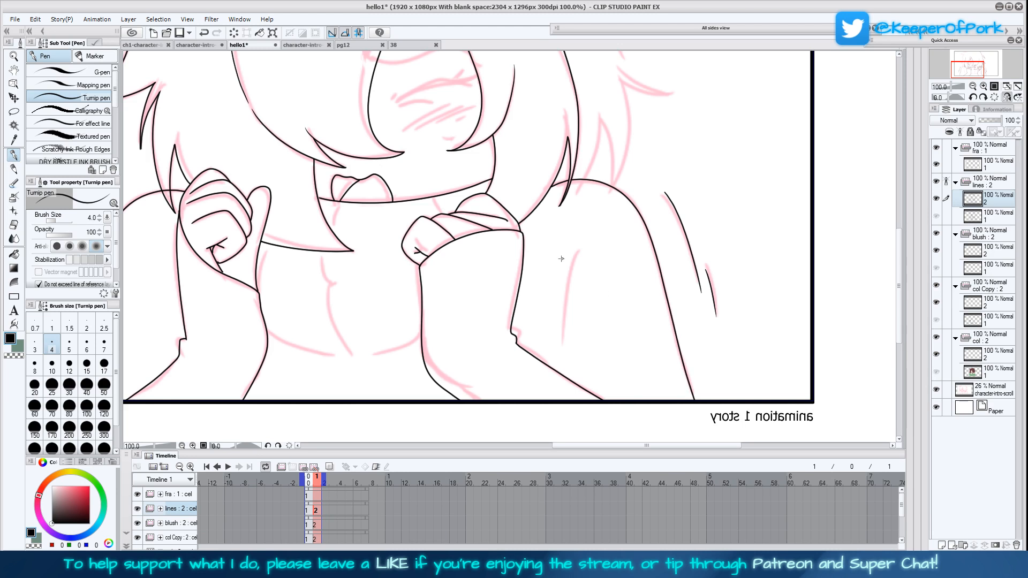
{"action": "mouse_move", "coordinate": [560, 245]}
{"action": "left_mouse_down"}
{"action": "mouse_move", "coordinate": [541, 355]}
{"action": "mouse_move", "coordinate": [607, 349]}
{"action": "left_mouse_up"}
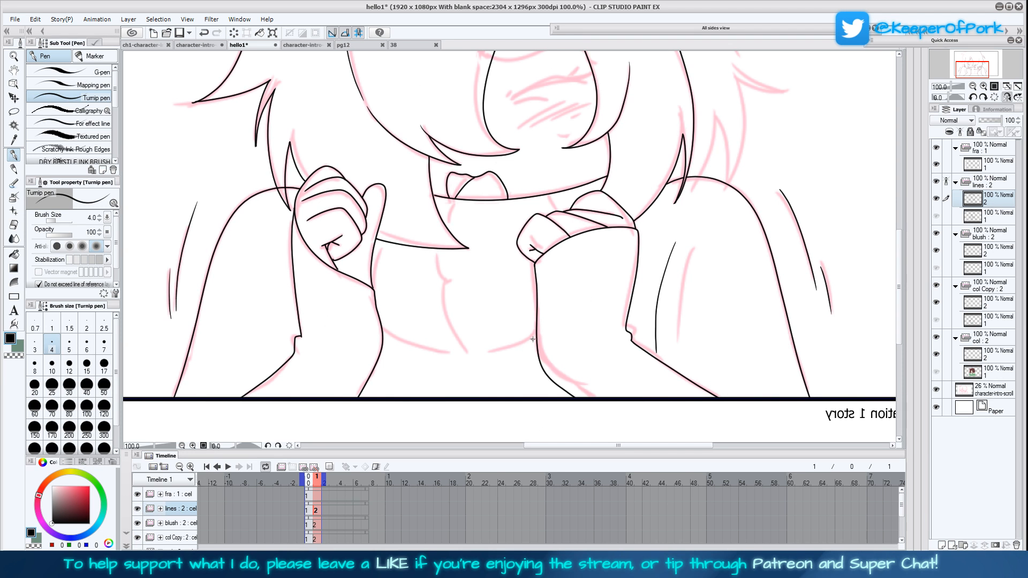
Ink the curved lower edge and vertical fold of the turtleneck collar, and compare them with the first frame
{"action": "mouse_move", "coordinate": [535, 342]}
{"action": "left_mouse_down"}
{"action": "mouse_move", "coordinate": [450, 356]}
{"action": "mouse_move", "coordinate": [382, 328]}
{"action": "left_mouse_up"}
{"action": "mouse_move", "coordinate": [466, 352]}
{"action": "left_mouse_down"}
{"action": "mouse_move", "coordinate": [447, 311]}
{"action": "mouse_move", "coordinate": [439, 244]}
{"action": "mouse_move", "coordinate": [454, 200]}
{"action": "left_mouse_up"}
{"action": "left_click", "coordinate": [309, 513]}
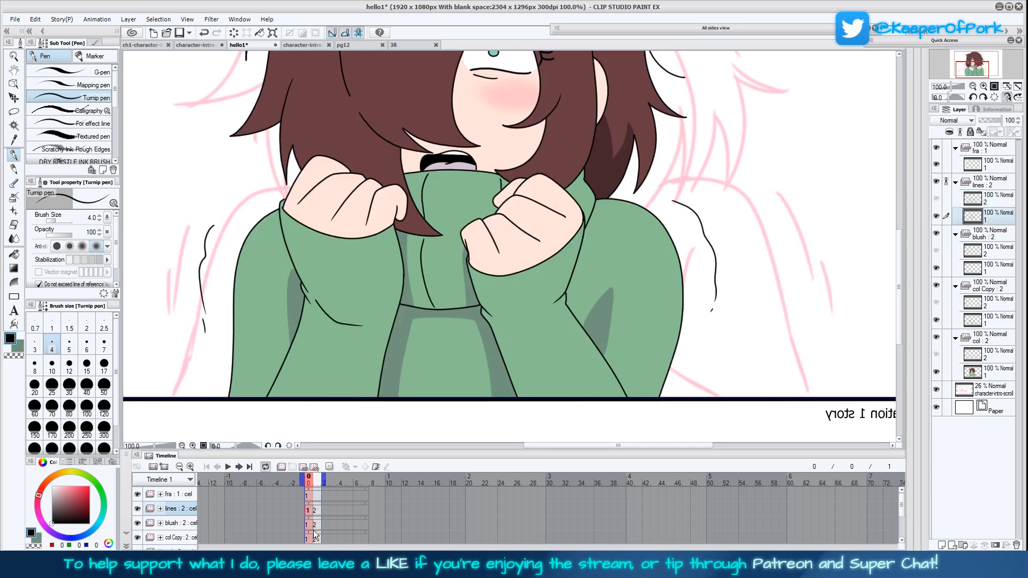
{"action": "mouse_move", "coordinate": [529, 275]}
{"action": "left_mouse_down"}
{"action": "mouse_move", "coordinate": [527, 390]}
{"action": "mouse_move", "coordinate": [522, 271]}
{"action": "left_mouse_up"}
{"action": "left_click", "coordinate": [317, 511]}
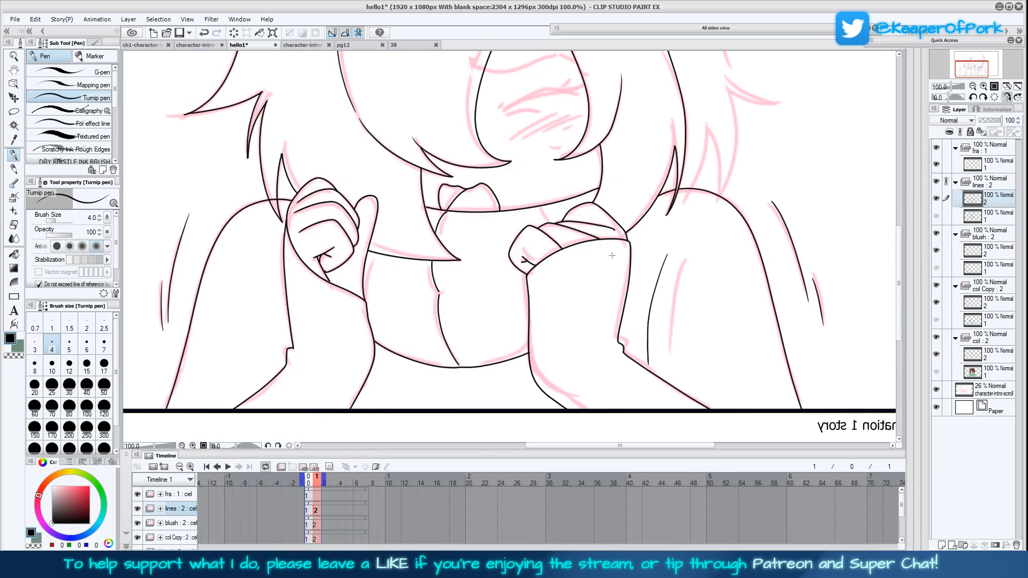
Try to fill the dark opening of the mouth with black and add a small line inside it
{"action": "left_click_drag", "start_coordinate": [671, 274], "coordinate": [671, 304]}
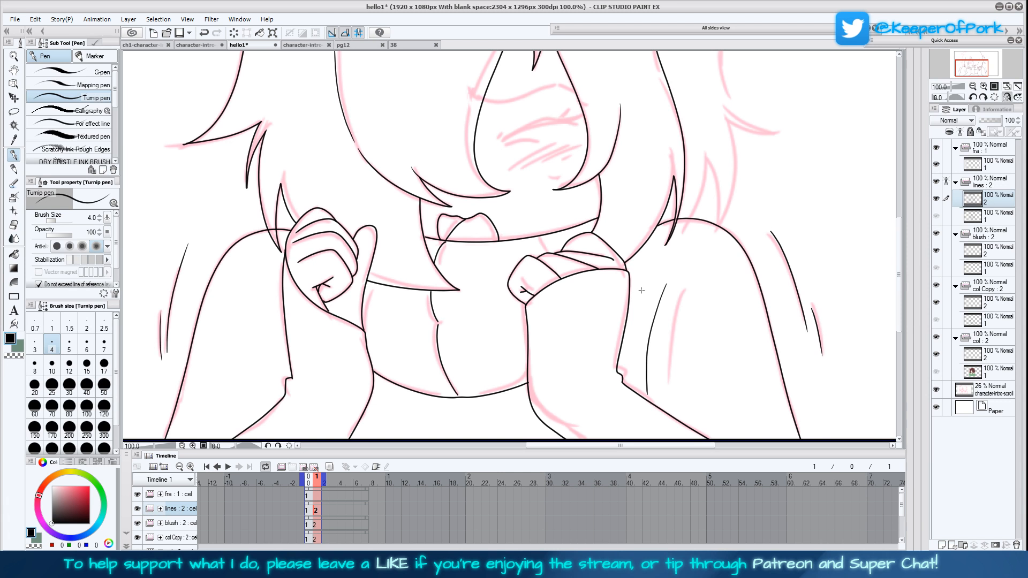
{"action": "left_click_drag", "start_coordinate": [641, 290], "coordinate": [638, 307]}
{"action": "left_click_drag", "start_coordinate": [708, 285], "coordinate": [693, 337]}
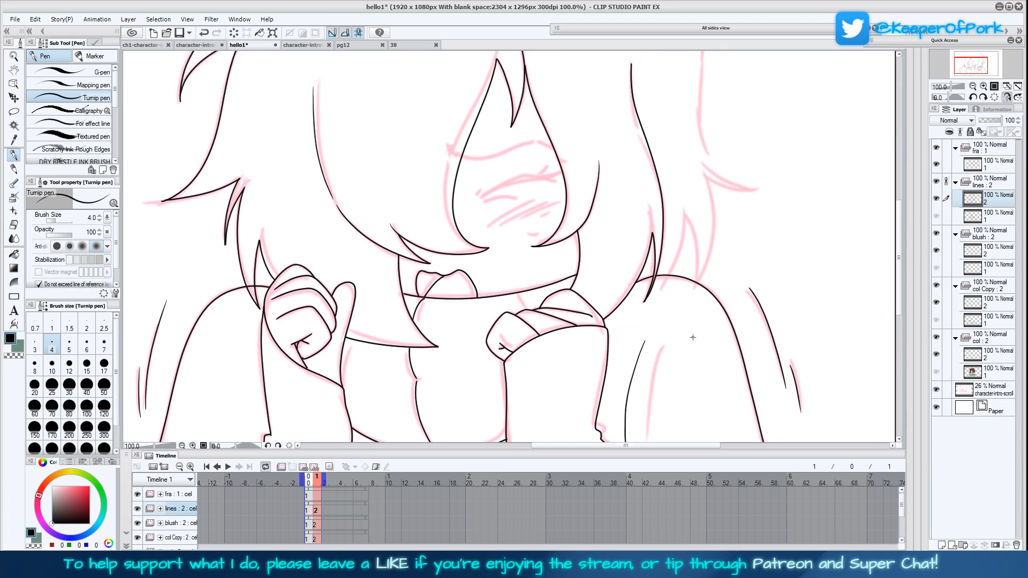
{"action": "left_click", "coordinate": [14, 254]}
{"action": "left_click", "coordinate": [427, 280]}
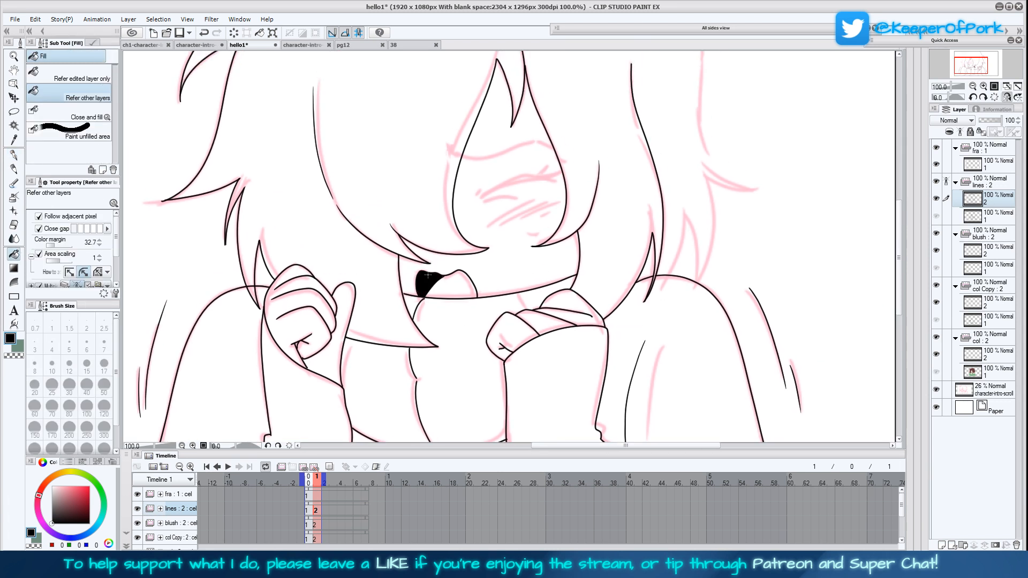
{"action": "left_click", "coordinate": [15, 154]}
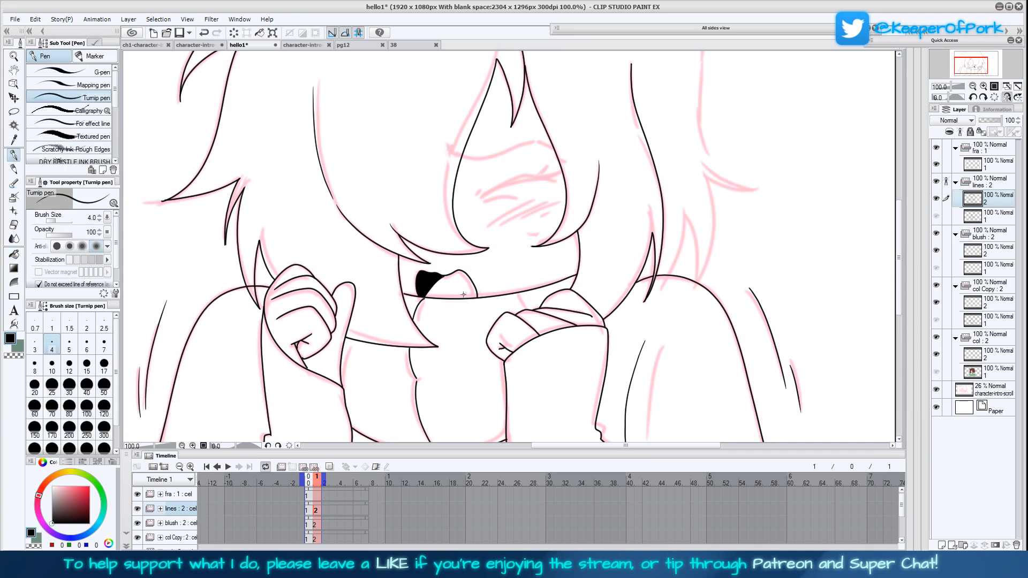
{"action": "left_click_drag", "start_coordinate": [460, 297], "coordinate": [476, 289]}
Ink the small detail lines inside the open mouth in mirrored view and fill its dark opening with black
{"action": "left_click", "coordinate": [1007, 97]}
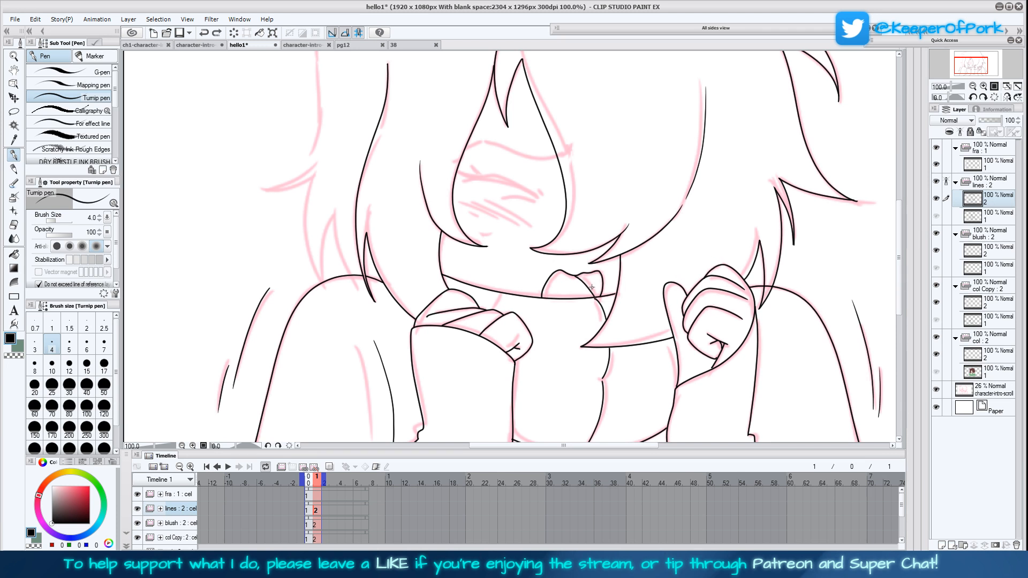
{"action": "mouse_move", "coordinate": [596, 285]}
{"action": "left_mouse_down"}
{"action": "mouse_move", "coordinate": [546, 293]}
{"action": "mouse_move", "coordinate": [550, 286]}
{"action": "left_mouse_up"}
{"action": "key", "text": "g"}
{"action": "left_click", "coordinate": [593, 279]}
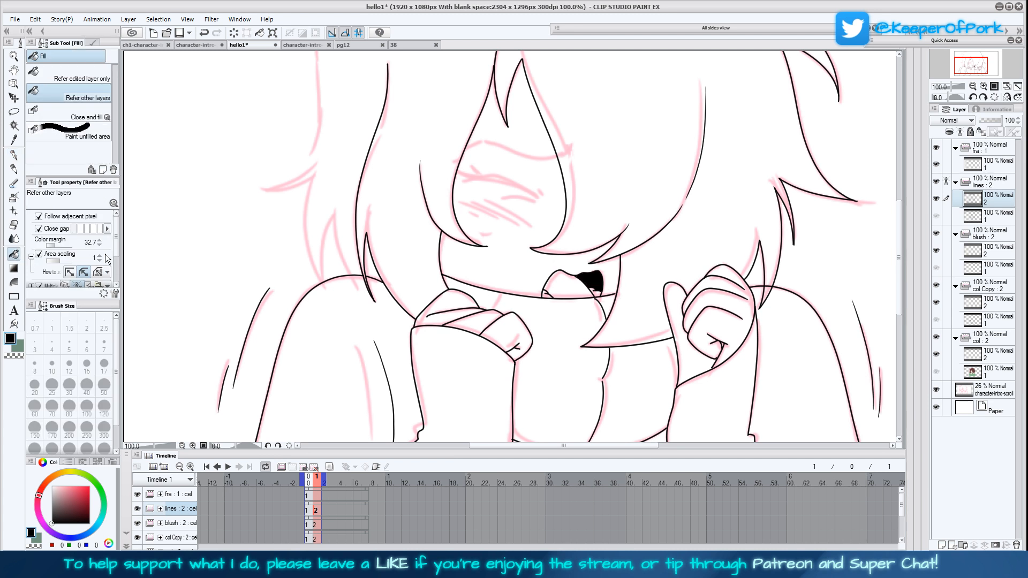
{"action": "left_click", "coordinate": [18, 156]}
Ink the curved lid of the closed eye with the Turnip pen at brush size 5
{"action": "left_click_drag", "start_coordinate": [684, 294], "coordinate": [627, 368]}
{"action": "left_click", "coordinate": [309, 509]}
{"action": "left_click", "coordinate": [314, 512]}
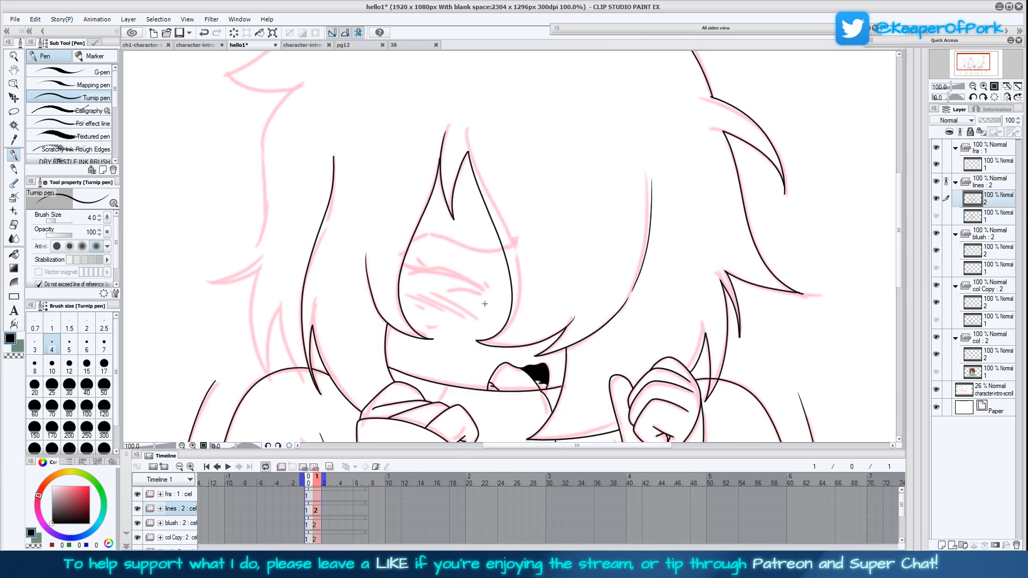
{"action": "left_click", "coordinate": [1007, 97]}
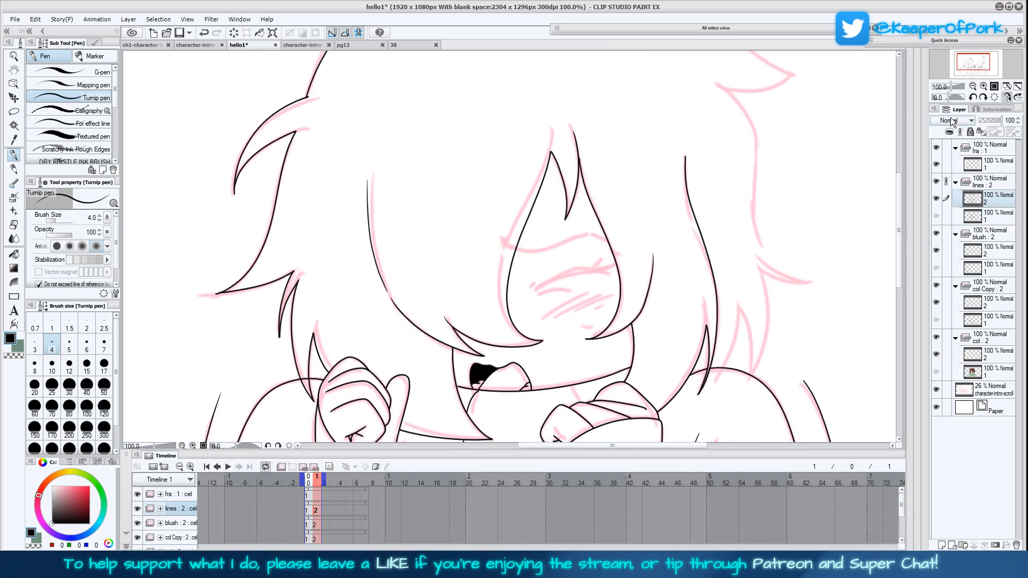
{"action": "left_click", "coordinate": [69, 344]}
{"action": "mouse_move", "coordinate": [529, 292]}
{"action": "left_mouse_down"}
{"action": "mouse_move", "coordinate": [575, 266]}
{"action": "mouse_move", "coordinate": [607, 274]}
{"action": "mouse_move", "coordinate": [529, 290]}
{"action": "left_mouse_up"}
Ink the closed eye's lashes and the eyebrow above it, using the character's face in pg12 as reference
{"action": "left_click", "coordinate": [354, 45]}
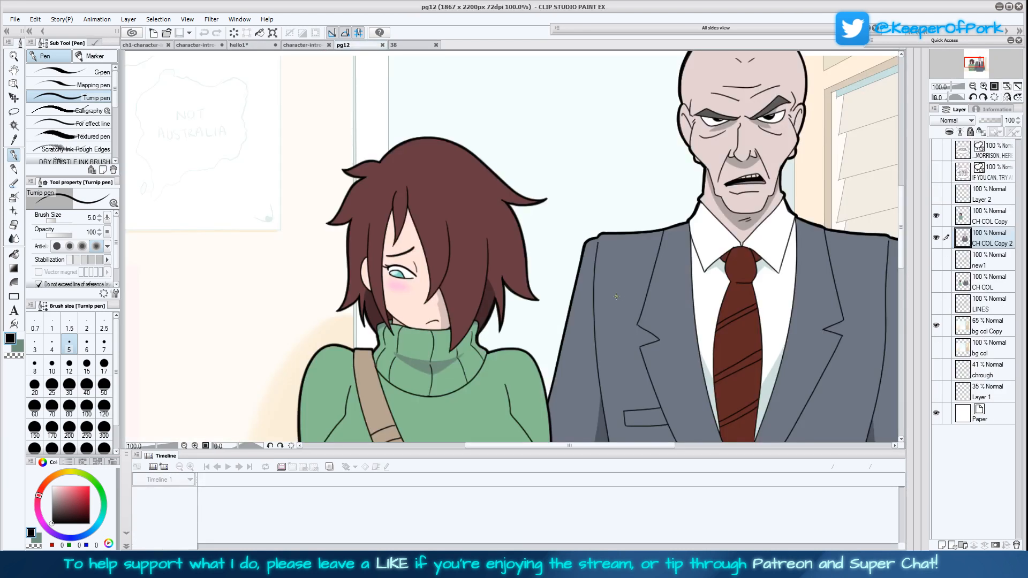
{"action": "left_click", "coordinate": [253, 45]}
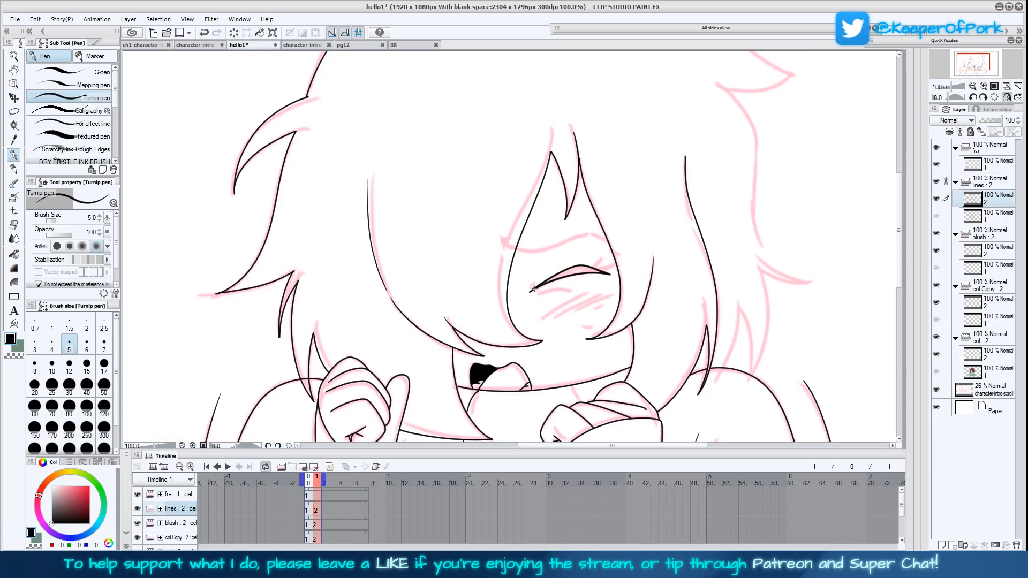
{"action": "mouse_move", "coordinate": [604, 264]}
{"action": "left_mouse_down"}
{"action": "mouse_move", "coordinate": [595, 269]}
{"action": "mouse_move", "coordinate": [604, 272]}
{"action": "mouse_move", "coordinate": [598, 236]}
{"action": "mouse_move", "coordinate": [510, 249]}
{"action": "left_mouse_up"}
{"action": "left_click", "coordinate": [342, 45]}
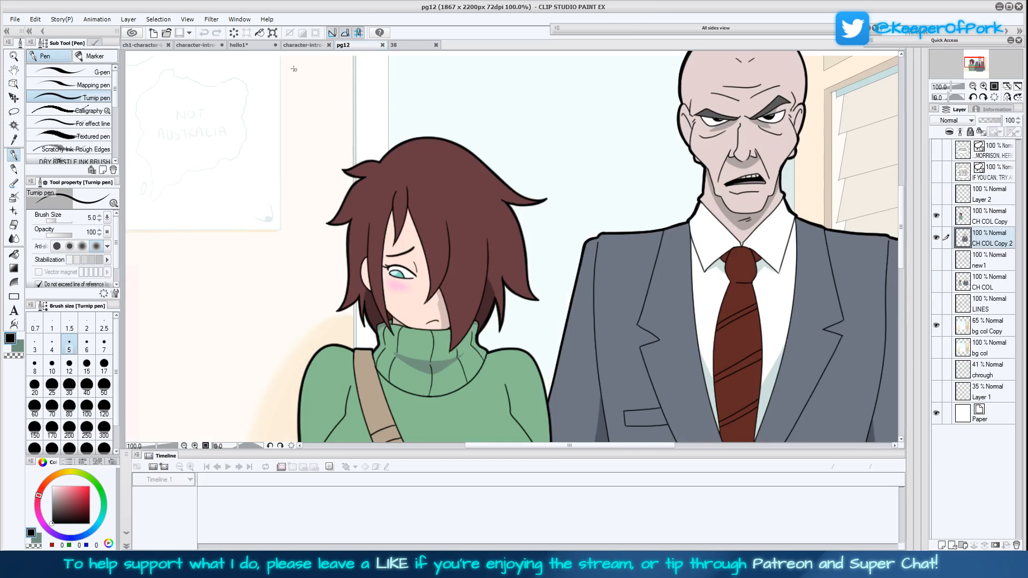
{"action": "left_click", "coordinate": [249, 45]}
Compare the inked eye, brow and mouth with the coloured first frame
{"action": "left_click_drag", "start_coordinate": [695, 364], "coordinate": [665, 333]}
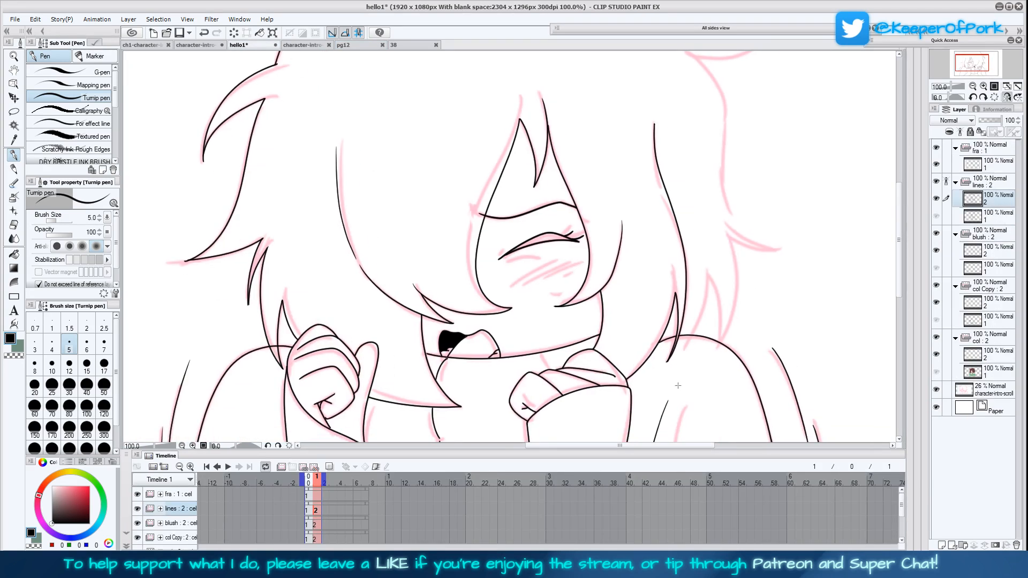
{"action": "left_click_drag", "start_coordinate": [681, 392], "coordinate": [648, 354]}
{"action": "left_click_drag", "start_coordinate": [574, 330], "coordinate": [653, 402]}
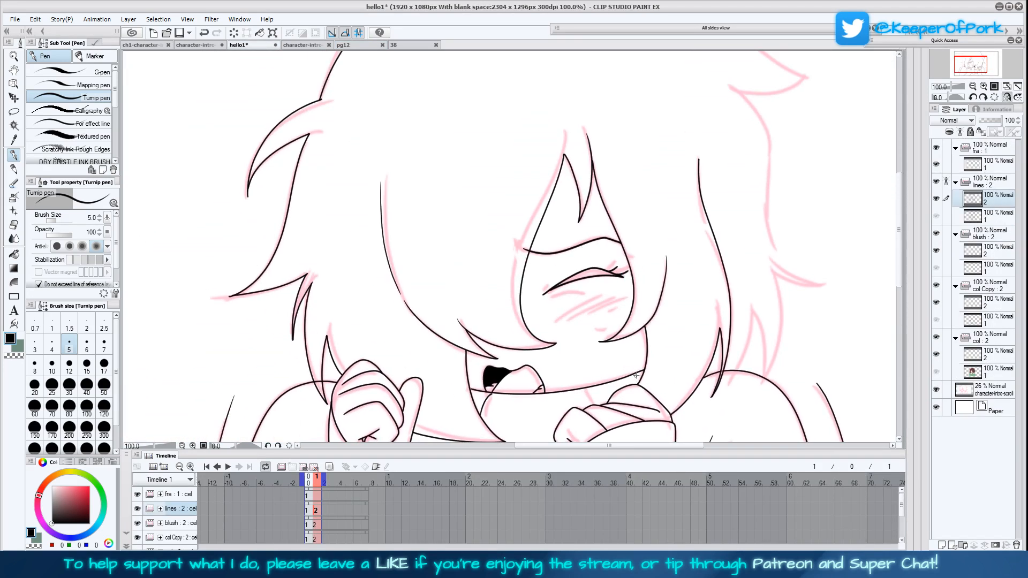
{"action": "left_click", "coordinate": [312, 512]}
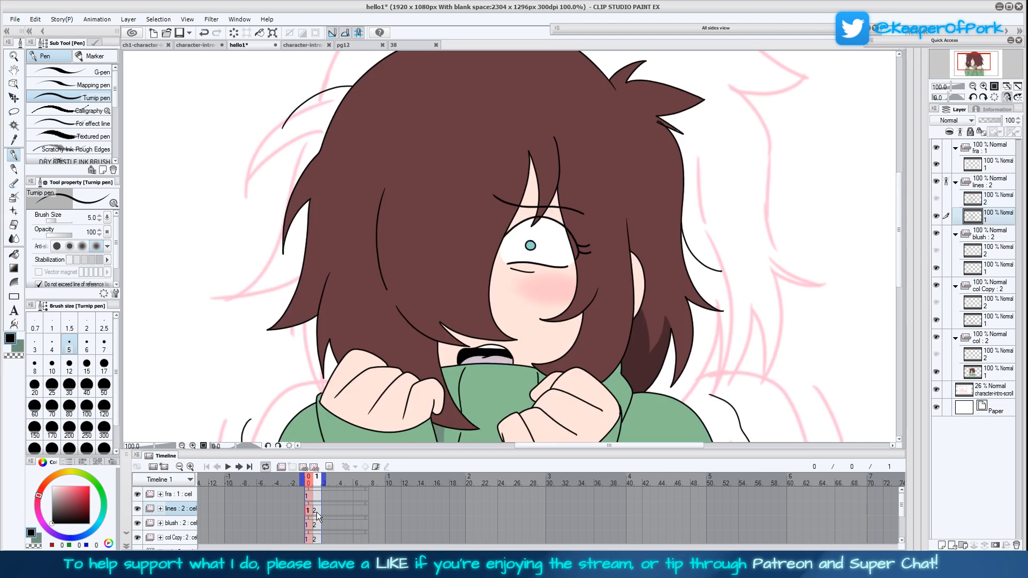
{"action": "left_click", "coordinate": [317, 512]}
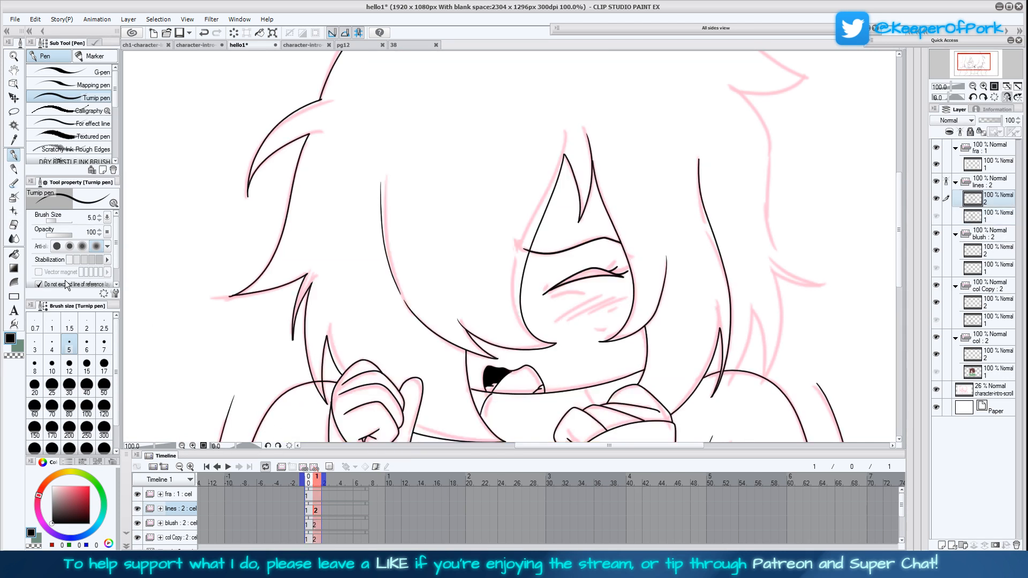
Ink the short curved motion line outside the upper hair at brush size 4, comparing it with the first frame
{"action": "left_click", "coordinate": [52, 345]}
{"action": "left_click", "coordinate": [316, 512]}
{"action": "left_click", "coordinate": [316, 512]}
{"action": "scroll", "coordinate": [391, 160], "scroll_direction": "up", "scroll_amount": 5}
{"action": "mouse_move", "coordinate": [341, 208]}
{"action": "left_mouse_down"}
{"action": "mouse_move", "coordinate": [373, 164]}
{"action": "mouse_move", "coordinate": [435, 143]}
{"action": "left_mouse_up"}
{"action": "left_click_drag", "start_coordinate": [693, 340], "coordinate": [599, 233]}
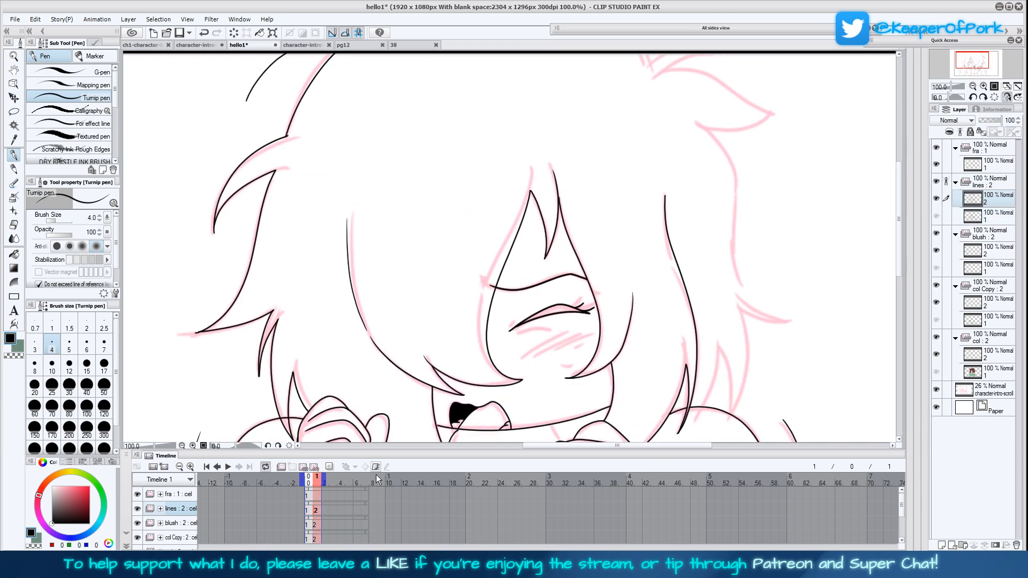
{"action": "left_click", "coordinate": [316, 512]}
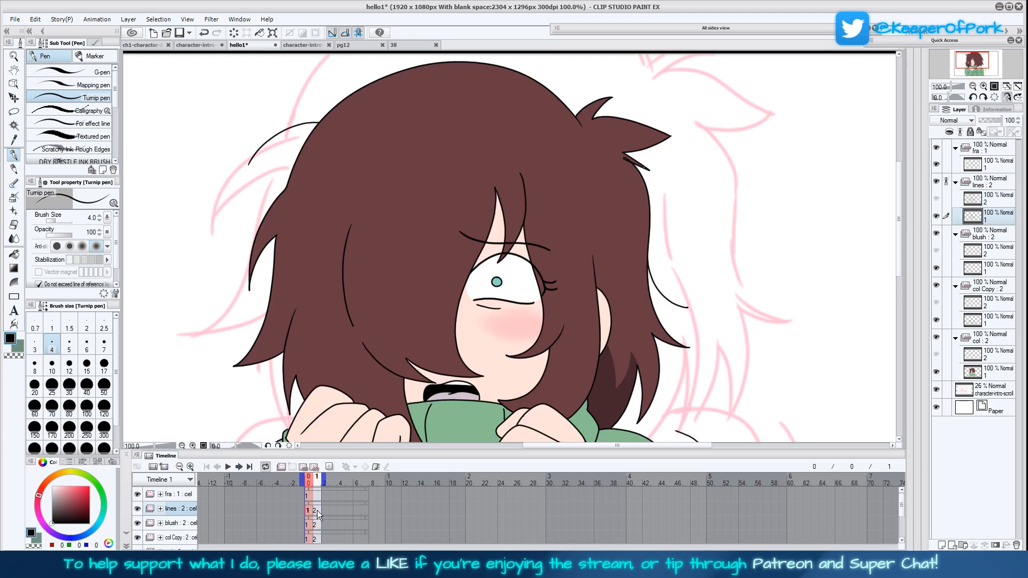
{"action": "left_click", "coordinate": [317, 511]}
{"action": "left_click_drag", "start_coordinate": [720, 375], "coordinate": [571, 354]}
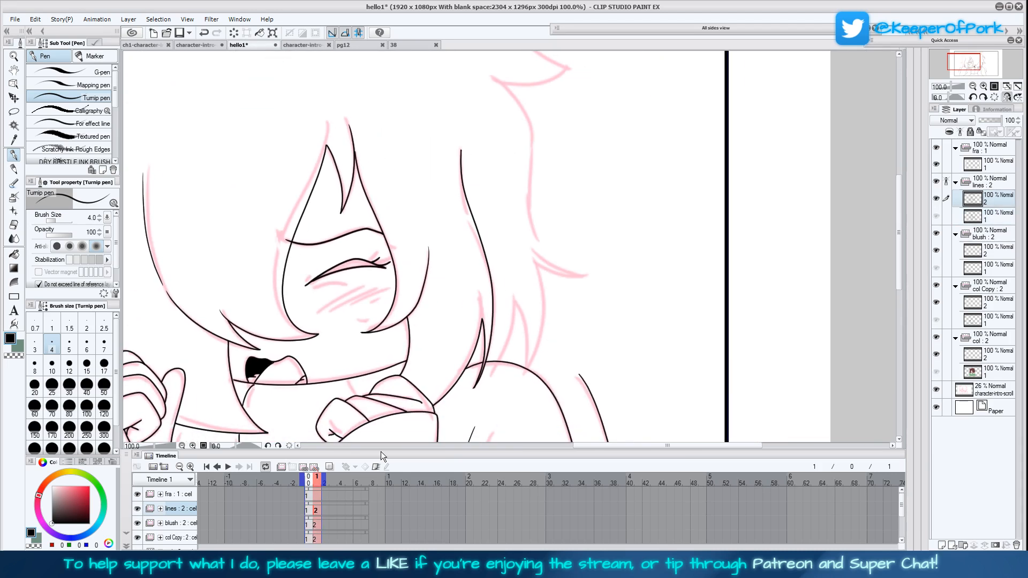
Ink the outer hair outline on the closed-eye side at brush size 4, from the lower strands up to the tufts at the frame's top edge
{"action": "mouse_move", "coordinate": [502, 357]}
{"action": "left_mouse_down"}
{"action": "mouse_move", "coordinate": [519, 312]}
{"action": "mouse_move", "coordinate": [524, 367]}
{"action": "mouse_move", "coordinate": [535, 353]}
{"action": "mouse_move", "coordinate": [538, 265]}
{"action": "left_mouse_up"}
{"action": "left_click_drag", "start_coordinate": [604, 318], "coordinate": [566, 356]}
{"action": "mouse_move", "coordinate": [501, 304]}
{"action": "left_mouse_down"}
{"action": "mouse_move", "coordinate": [550, 314]}
{"action": "mouse_move", "coordinate": [513, 299]}
{"action": "mouse_move", "coordinate": [495, 273]}
{"action": "mouse_move", "coordinate": [493, 150]}
{"action": "mouse_move", "coordinate": [451, 110]}
{"action": "left_mouse_up"}
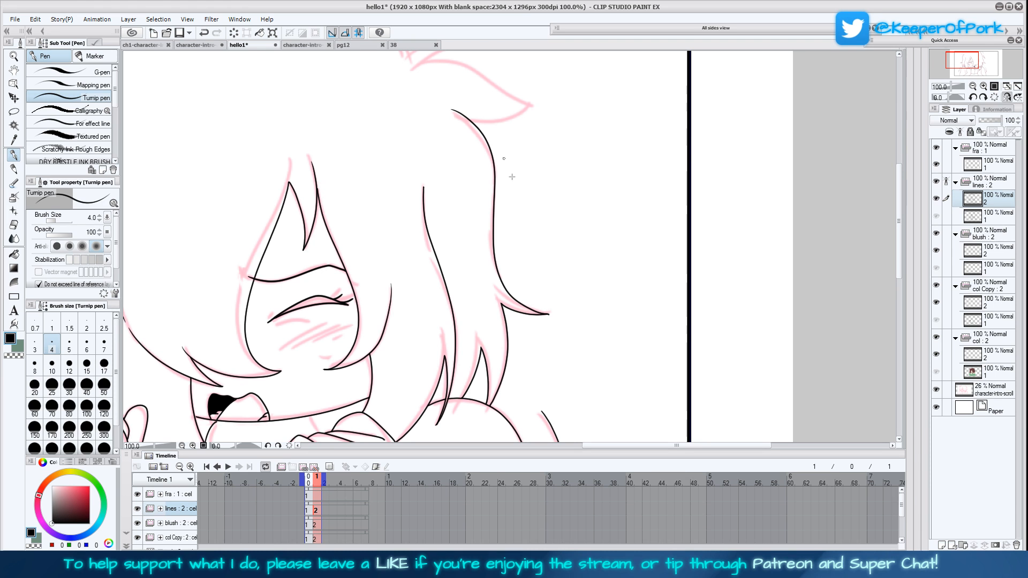
{"action": "left_click_drag", "start_coordinate": [504, 159], "coordinate": [531, 261]}
{"action": "mouse_move", "coordinate": [497, 224]}
{"action": "left_mouse_down"}
{"action": "mouse_move", "coordinate": [560, 206]}
{"action": "mouse_move", "coordinate": [493, 167]}
{"action": "mouse_move", "coordinate": [451, 162]}
{"action": "mouse_move", "coordinate": [481, 150]}
{"action": "mouse_move", "coordinate": [520, 158]}
{"action": "left_mouse_up"}
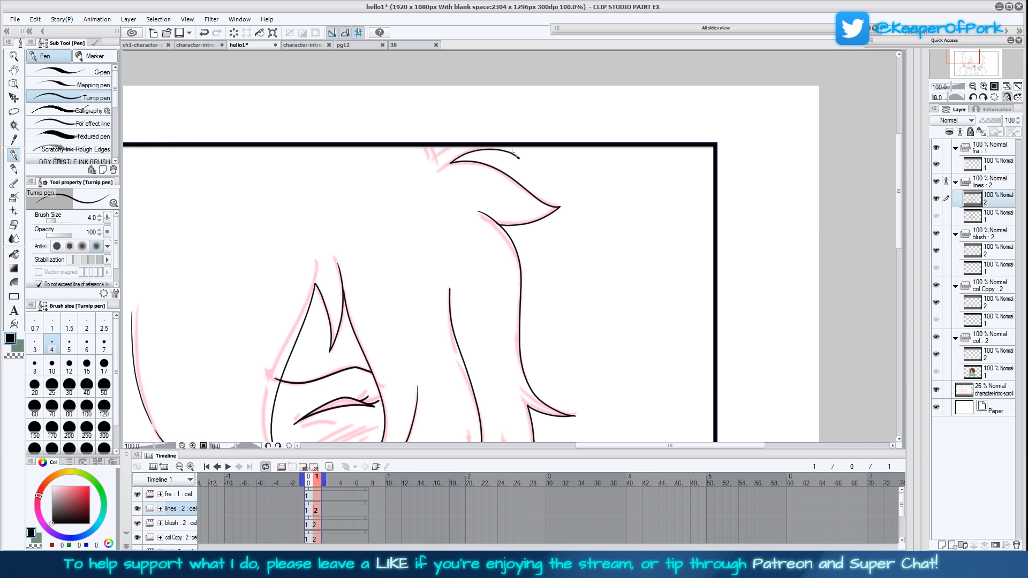
{"action": "left_click_drag", "start_coordinate": [441, 146], "coordinate": [433, 152]}
Ink the short curved motion line outside the hair on the closed-eye side, and save the file
{"action": "scroll", "coordinate": [579, 346], "scroll_direction": "down", "scroll_amount": 3}
{"action": "left_click", "coordinate": [310, 513]}
{"action": "left_click", "coordinate": [316, 519]}
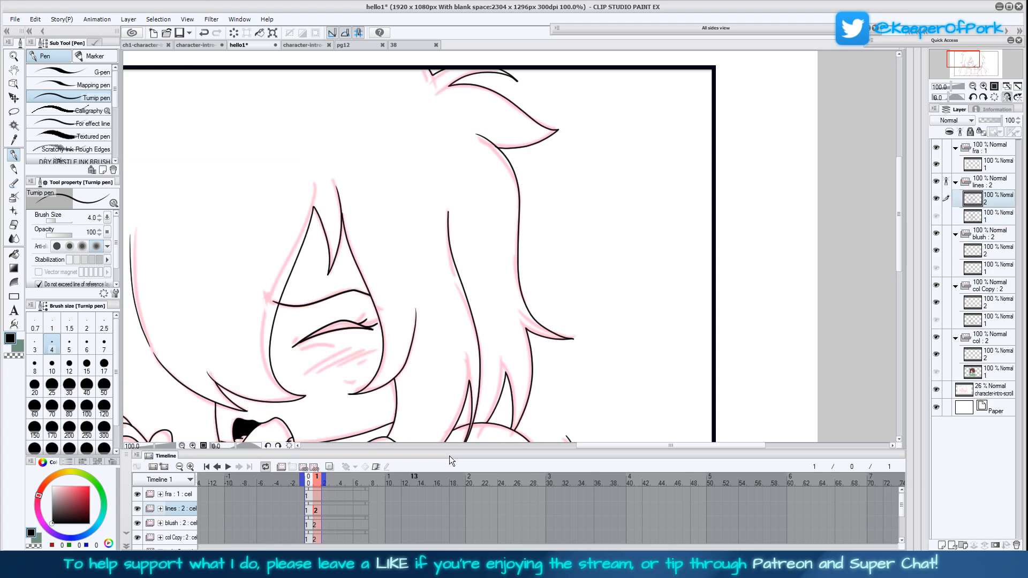
{"action": "left_click_drag", "start_coordinate": [569, 304], "coordinate": [554, 299]}
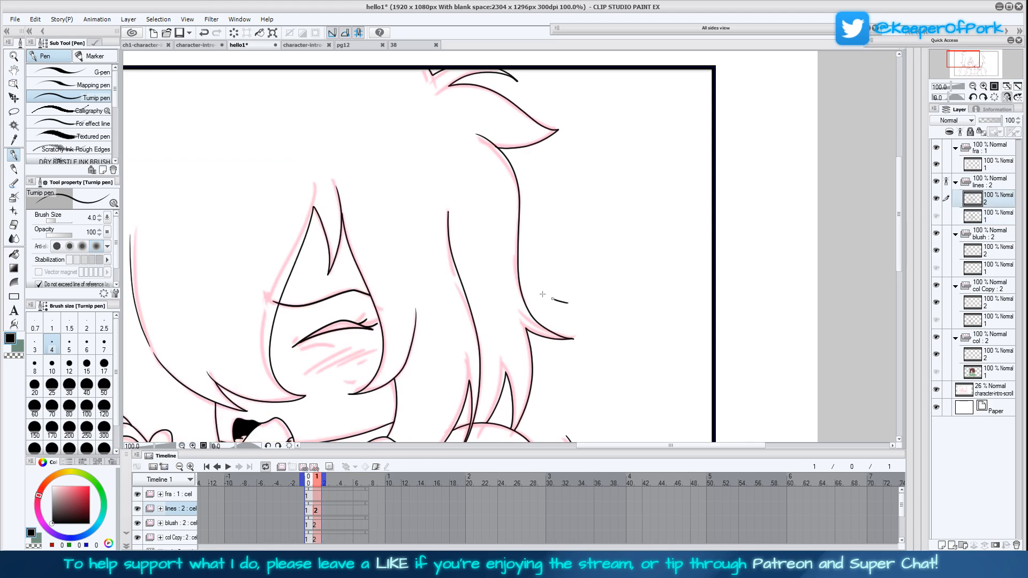
{"action": "left_click", "coordinate": [1008, 98]}
{"action": "left_click", "coordinate": [1007, 86]}
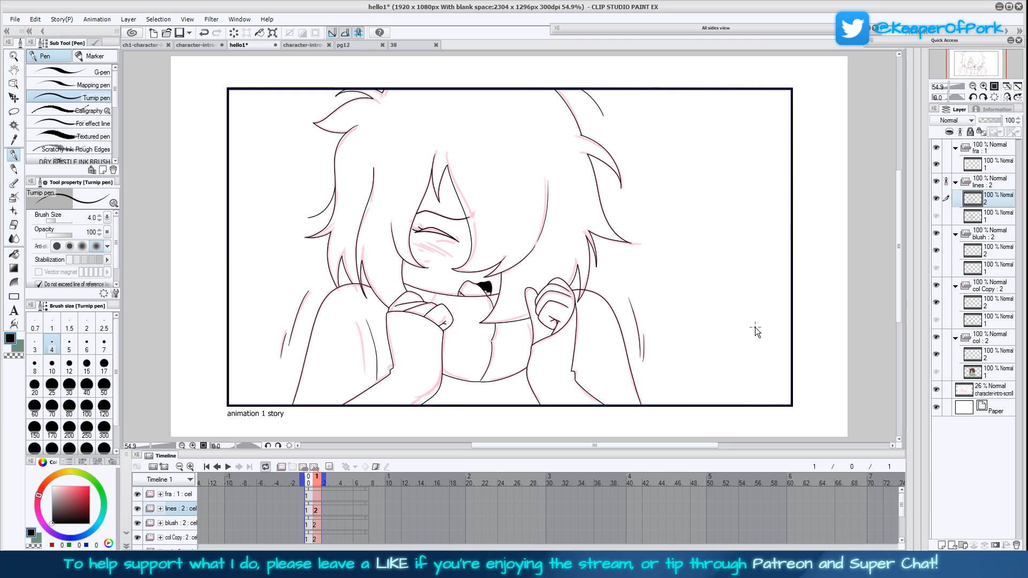
{"action": "key", "text": "ctrl+s"}
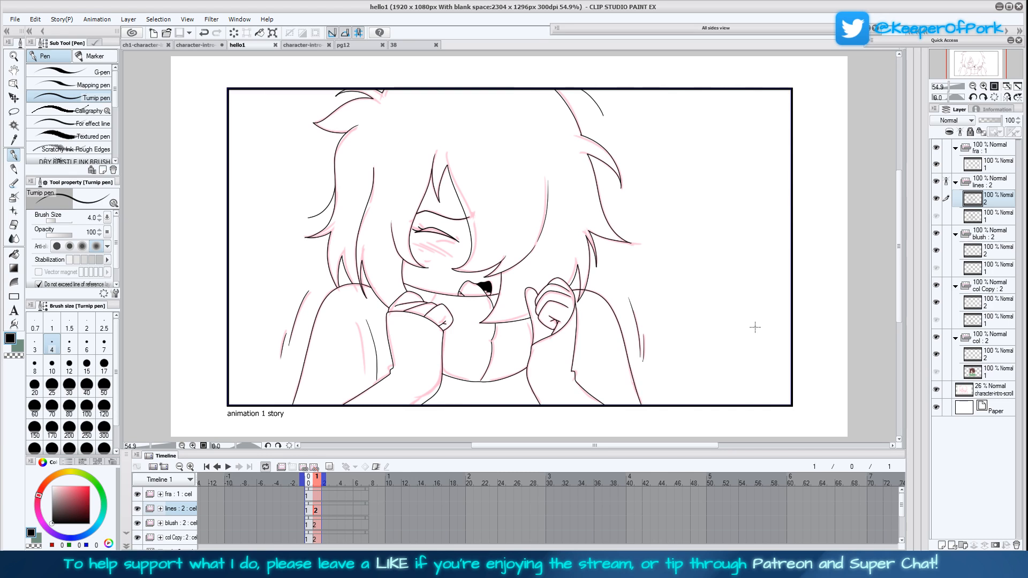
Compare the second frame's line art with the coloured first frame by switching between their lines layers
{"action": "left_click_drag", "start_coordinate": [899, 216], "coordinate": [898, 216]}
{"action": "left_click", "coordinate": [995, 218]}
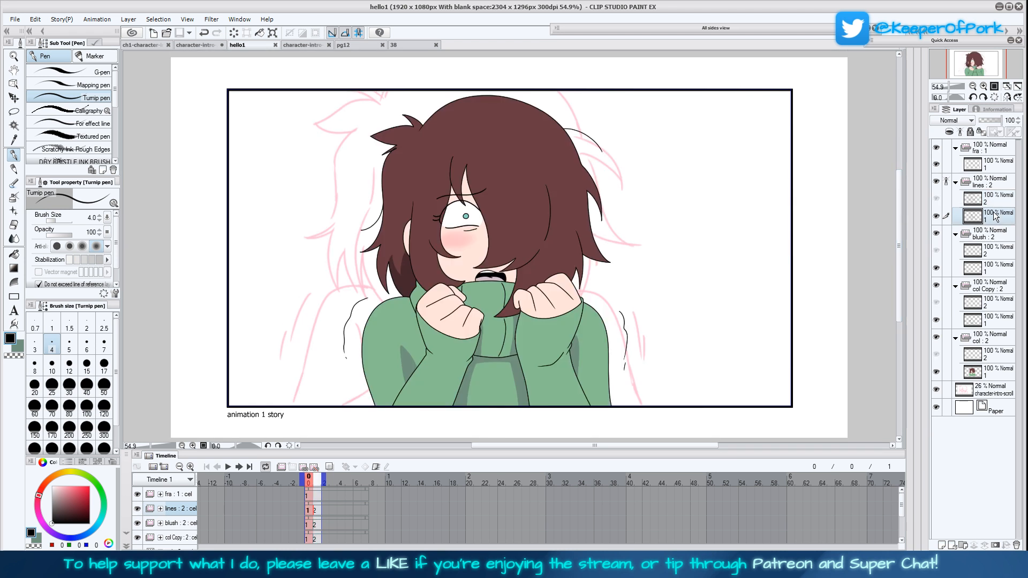
{"action": "left_click", "coordinate": [992, 199]}
{"action": "left_click", "coordinate": [992, 216]}
{"action": "left_click", "coordinate": [991, 199]}
{"action": "left_click", "coordinate": [992, 216]}
{"action": "left_click", "coordinate": [992, 199]}
Ink the remaining short lines: the motion line beside the shoulder, the edge behind the raised sleeve and the collar fold
{"action": "left_click", "coordinate": [982, 88]}
{"action": "left_click", "coordinate": [982, 87]}
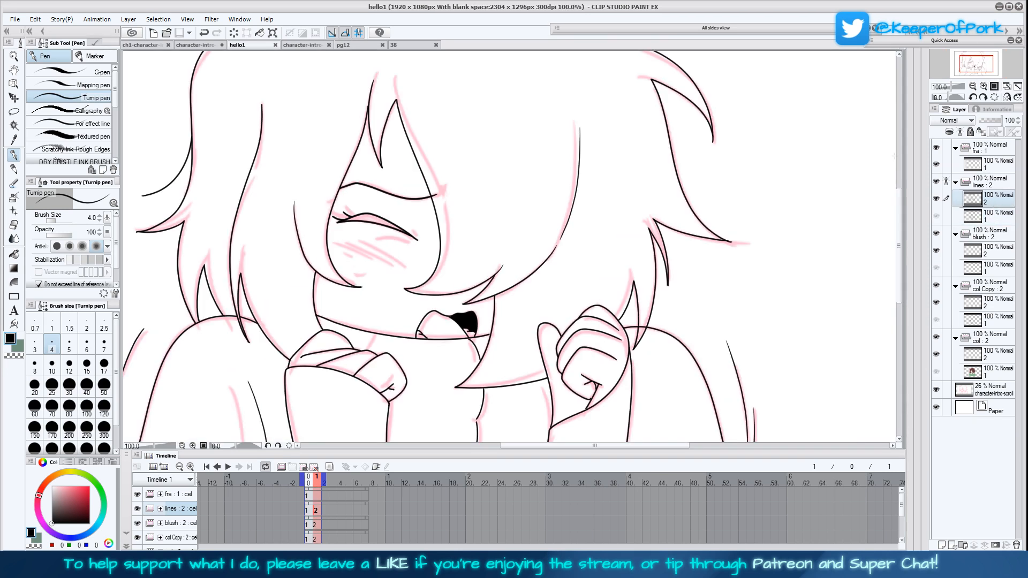
{"action": "left_click_drag", "start_coordinate": [629, 393], "coordinate": [707, 315]}
{"action": "left_click_drag", "start_coordinate": [569, 258], "coordinate": [565, 259]}
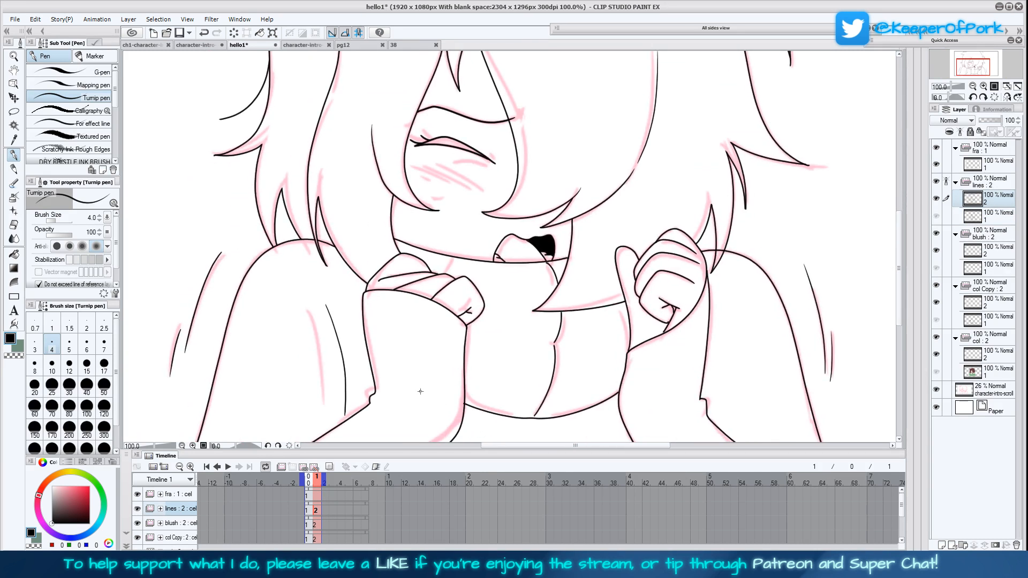
{"action": "left_click_drag", "start_coordinate": [363, 327], "coordinate": [334, 248]}
{"action": "left_click_drag", "start_coordinate": [348, 290], "coordinate": [348, 270]}
{"action": "left_click_drag", "start_coordinate": [450, 276], "coordinate": [453, 259]}
Erase the inked lid and lashes of the closed eye on the second frame's lines layer
{"action": "left_click", "coordinate": [973, 87]}
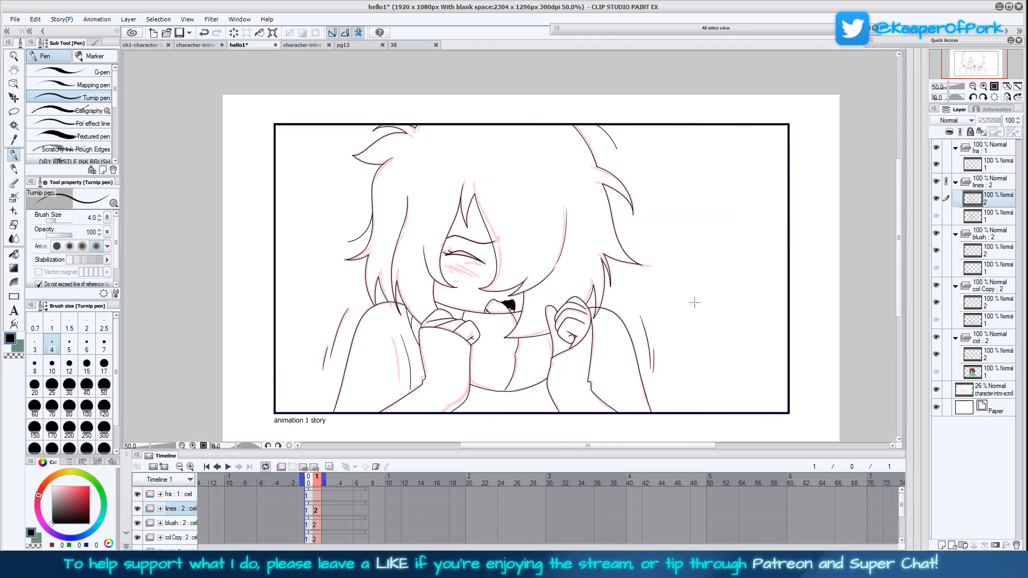
{"action": "left_click", "coordinate": [1008, 98]}
{"action": "left_click", "coordinate": [984, 87]}
{"action": "left_click", "coordinate": [984, 87]}
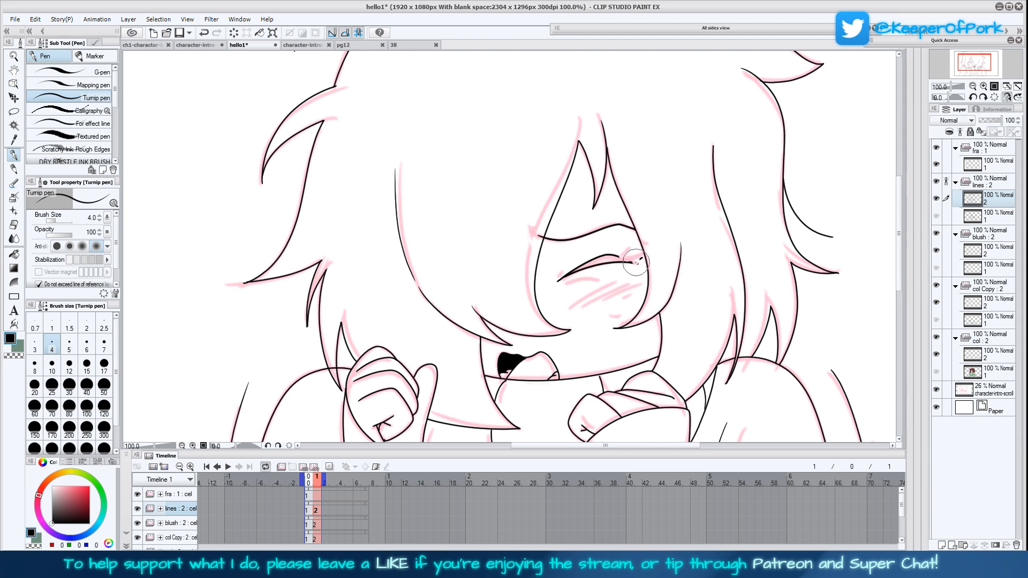
{"action": "mouse_move", "coordinate": [639, 262]}
{"action": "left_mouse_down"}
{"action": "mouse_move", "coordinate": [586, 265]}
{"action": "mouse_move", "coordinate": [558, 285]}
{"action": "left_mouse_up"}
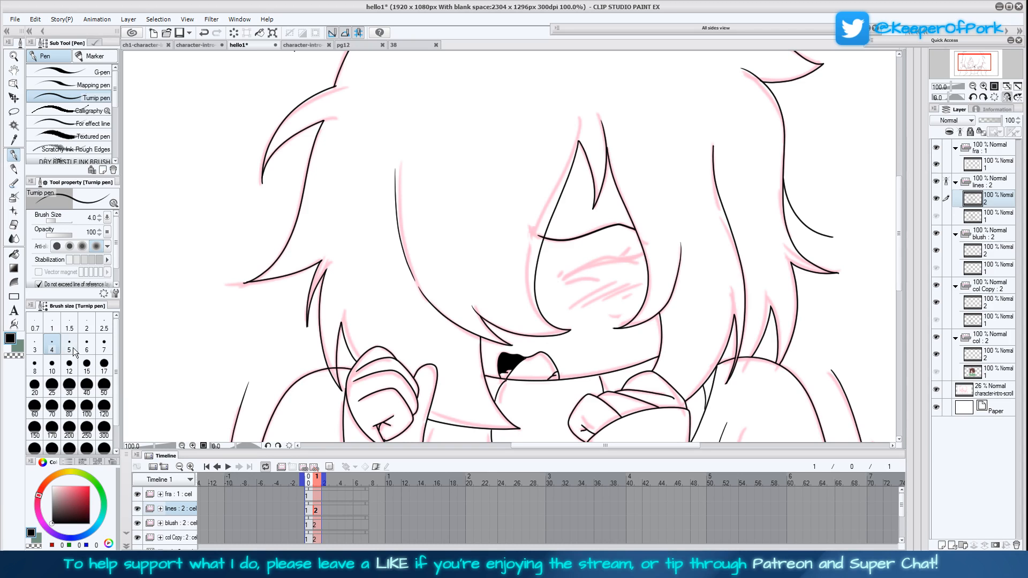
Redraw the closed eye's lid, lashes and small lower crease with the Turnip pen at brush size 5, and return the brush to size 4
{"action": "left_click", "coordinate": [69, 344]}
{"action": "left_click", "coordinate": [983, 87]}
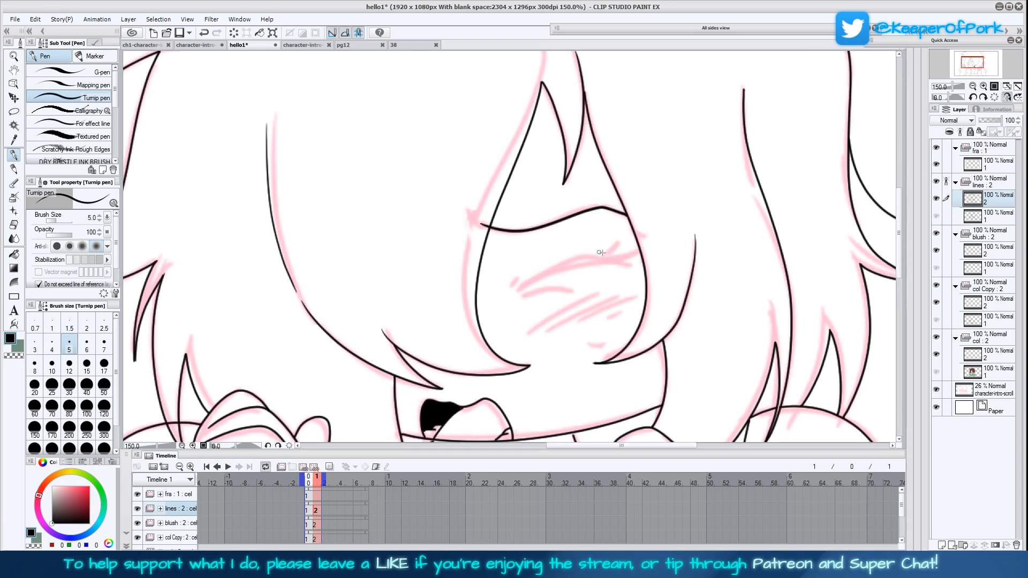
{"action": "left_click_drag", "start_coordinate": [630, 264], "coordinate": [519, 290]}
{"action": "mouse_move", "coordinate": [630, 264]}
{"action": "left_mouse_down"}
{"action": "mouse_move", "coordinate": [585, 258]}
{"action": "mouse_move", "coordinate": [518, 291]}
{"action": "left_mouse_up"}
{"action": "mouse_move", "coordinate": [623, 253]}
{"action": "left_mouse_down"}
{"action": "mouse_move", "coordinate": [605, 262]}
{"action": "mouse_move", "coordinate": [631, 259]}
{"action": "mouse_move", "coordinate": [617, 262]}
{"action": "left_mouse_up"}
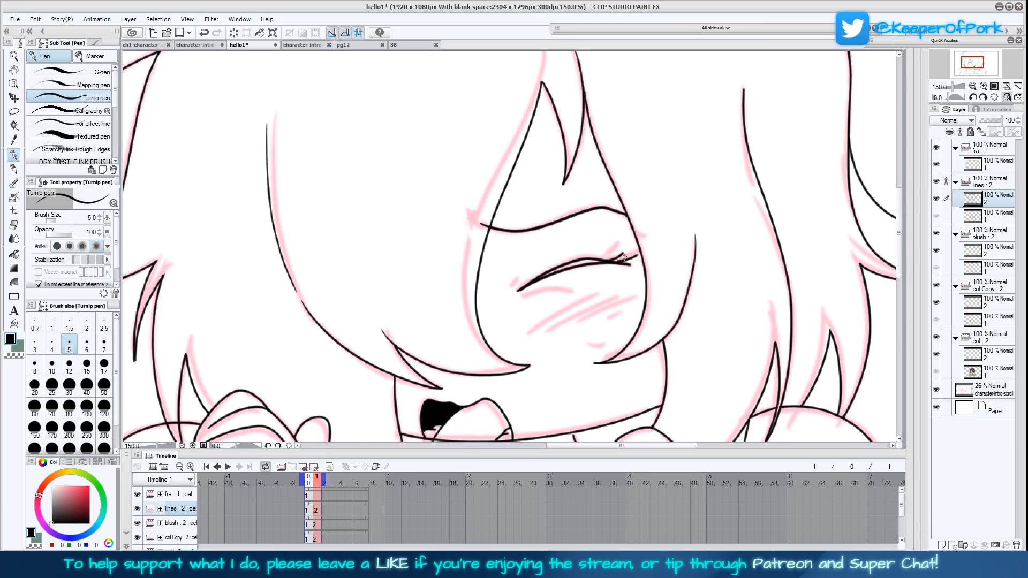
{"action": "left_click_drag", "start_coordinate": [513, 280], "coordinate": [555, 290]}
{"action": "left_click", "coordinate": [57, 348]}
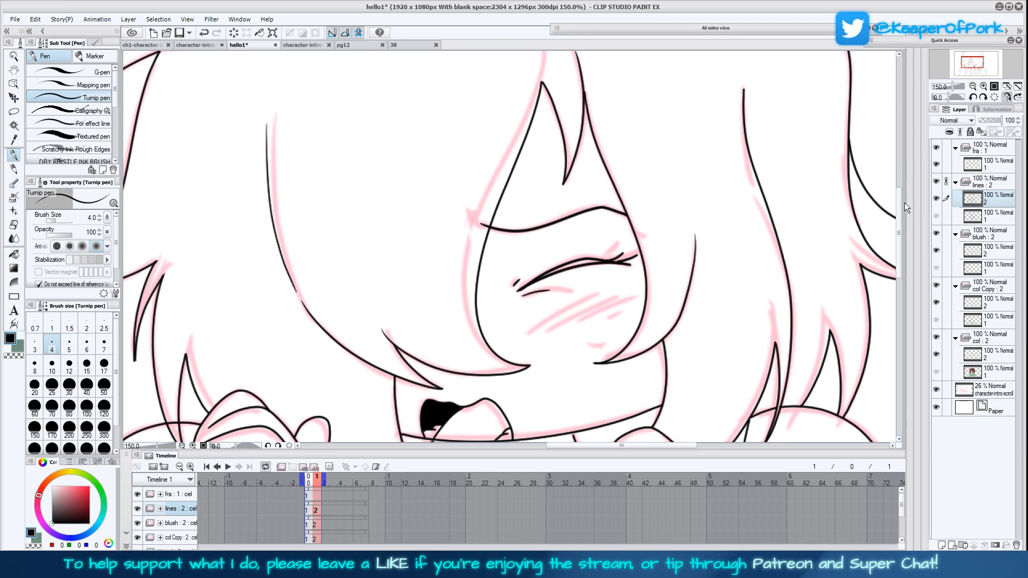
Check the redrawn eye in mirrored and normal view, and flip between both frames in the timeline to compare the poses
{"action": "left_click", "coordinate": [1018, 86]}
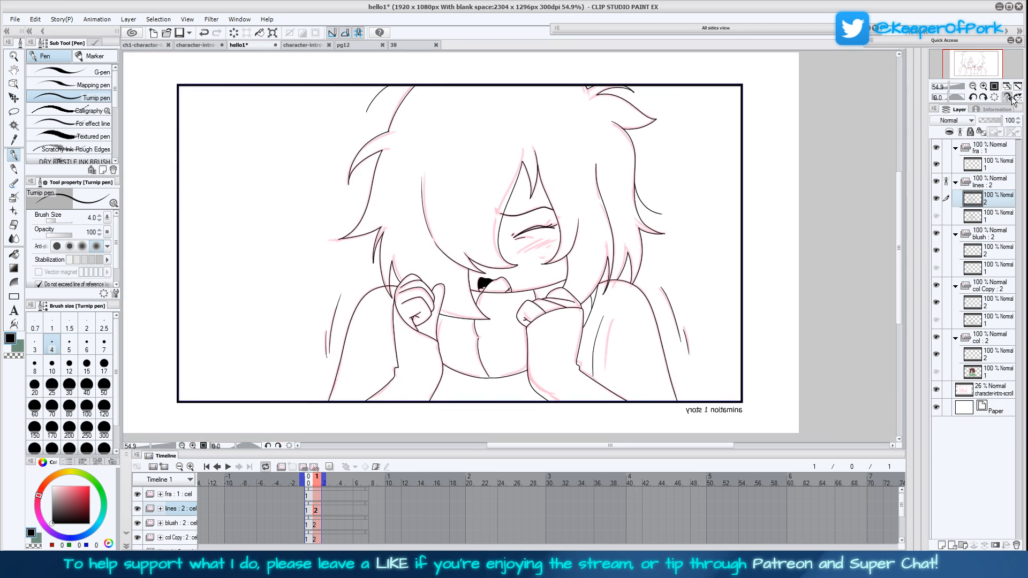
{"action": "left_click", "coordinate": [1007, 97]}
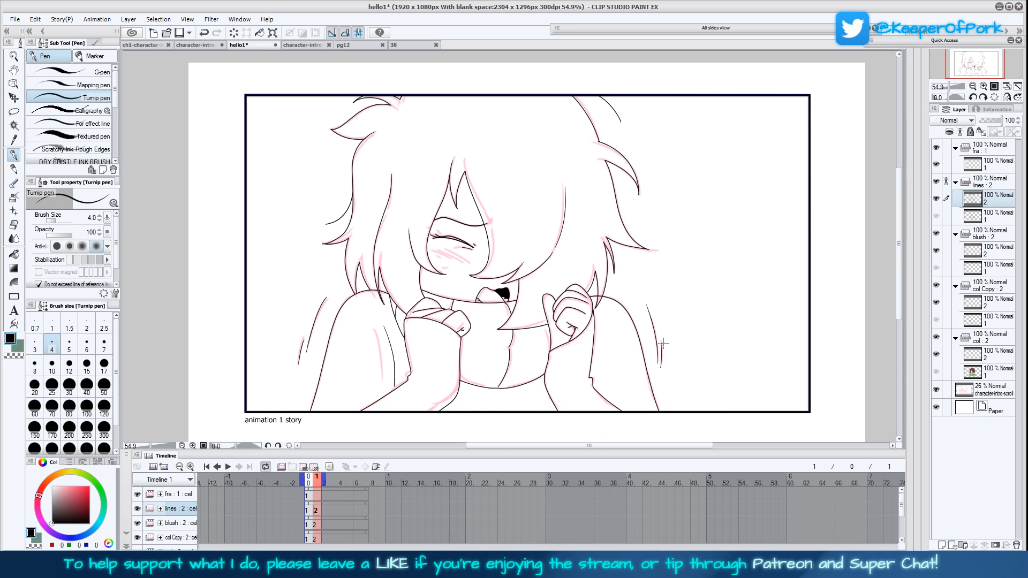
{"action": "left_click", "coordinate": [310, 498]}
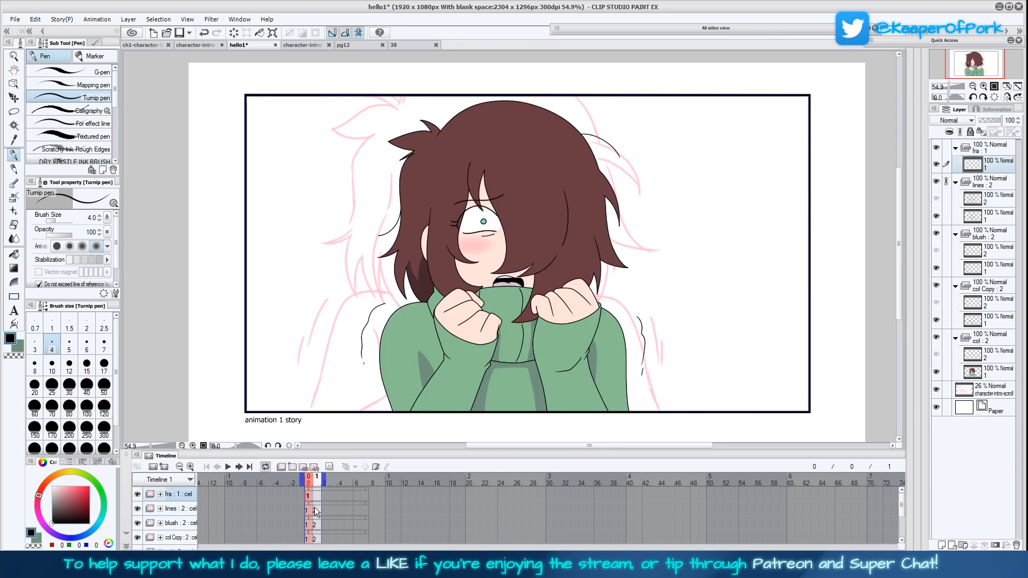
{"action": "left_click", "coordinate": [313, 508]}
{"action": "left_click", "coordinate": [308, 509]}
{"action": "left_click", "coordinate": [316, 512]}
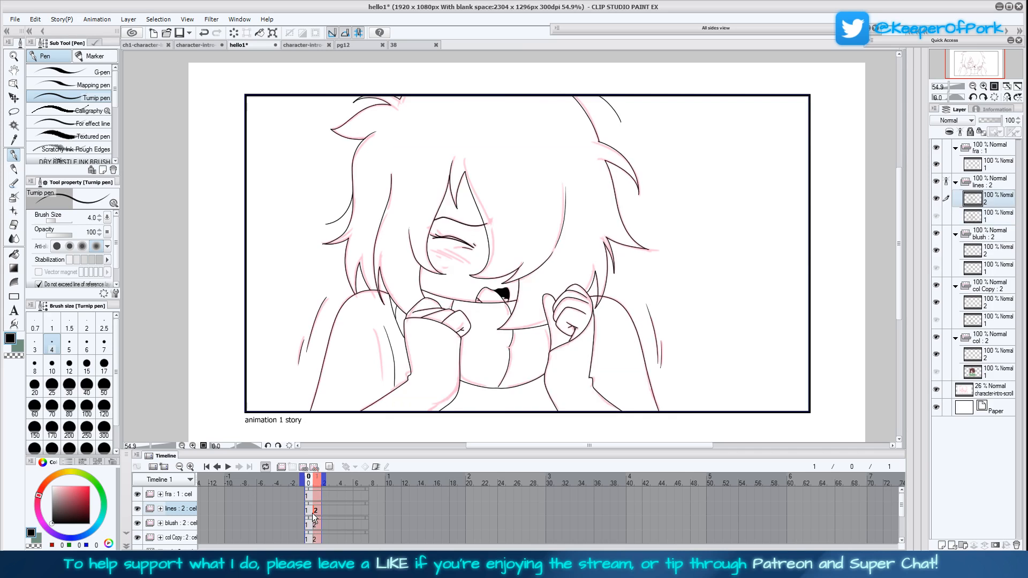
{"action": "left_click", "coordinate": [308, 514]}
{"action": "left_click", "coordinate": [314, 523]}
{"action": "left_click", "coordinate": [310, 519]}
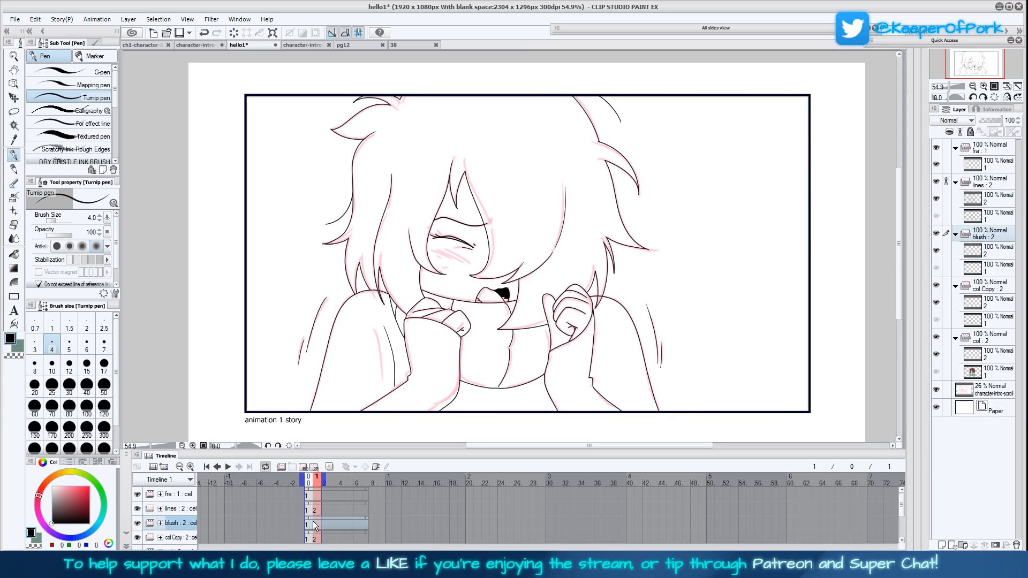
{"action": "left_click", "coordinate": [312, 510]}
{"action": "left_click", "coordinate": [315, 511]}
{"action": "left_click", "coordinate": [312, 512]}
{"action": "left_click", "coordinate": [317, 512]}
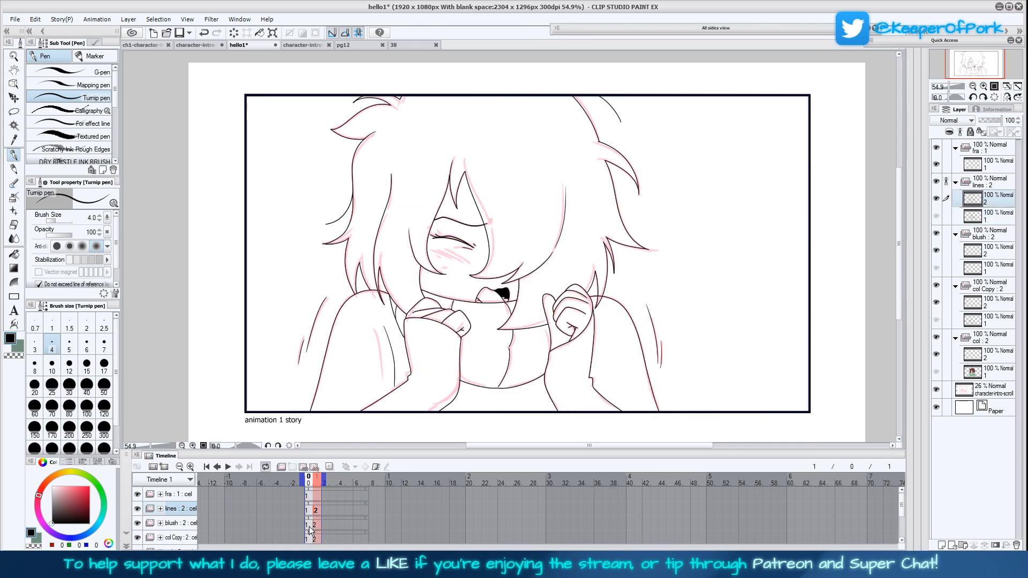
Sample the sweater green and the skin tone from the coloured first frame with the Eyedropper
{"action": "left_click", "coordinate": [988, 285]}
{"action": "left_click", "coordinate": [937, 288]}
{"action": "left_click", "coordinate": [937, 287]}
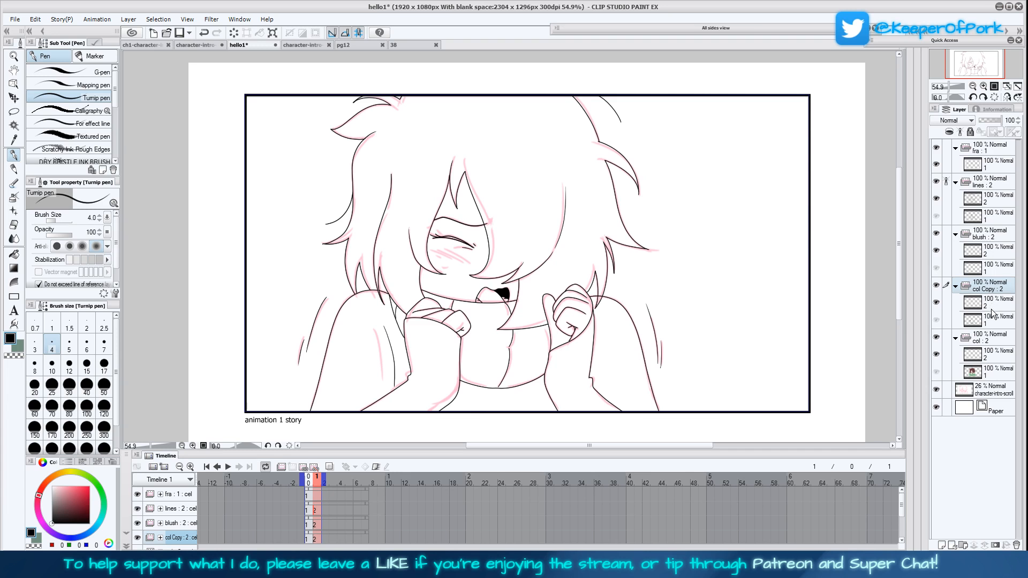
{"action": "left_click", "coordinate": [995, 353]}
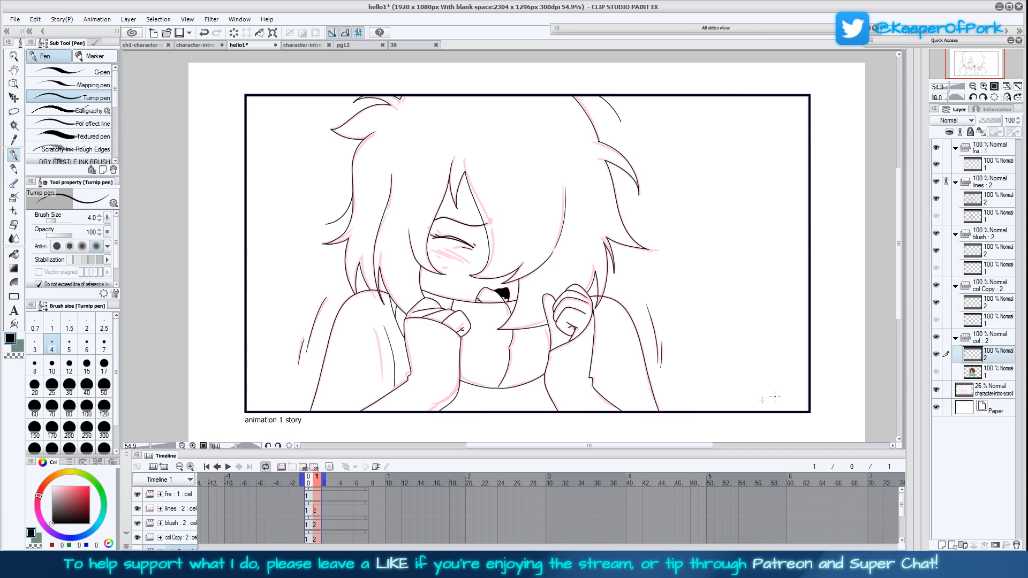
{"action": "left_click", "coordinate": [14, 140]}
{"action": "left_click", "coordinate": [308, 525]}
{"action": "left_click", "coordinate": [399, 369]}
{"action": "left_click", "coordinate": [476, 341]}
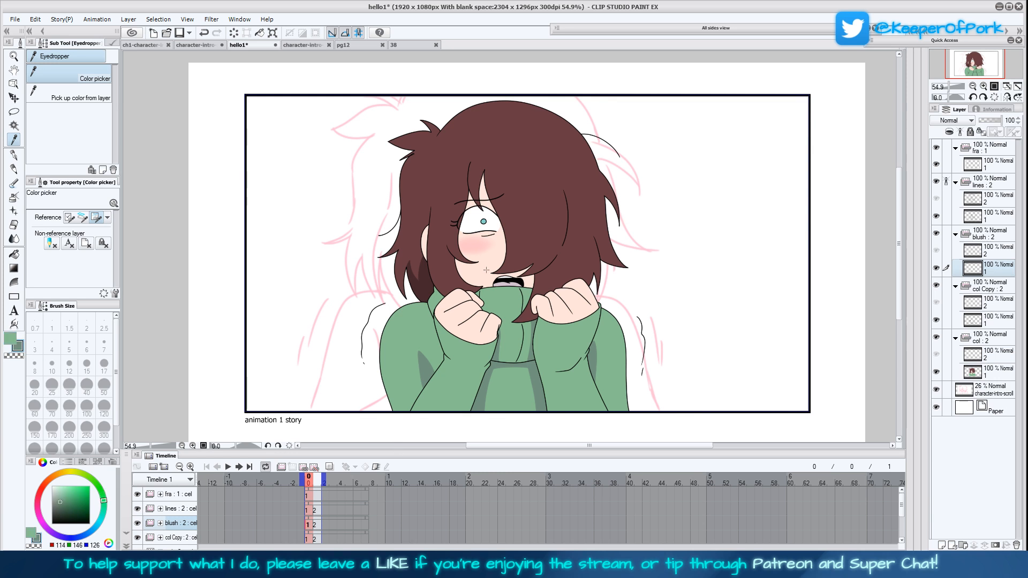
Select layer 2 in the col Copy folder, enlarge the timeline area, and ready the Fill tool with Refer other layers
{"action": "left_click", "coordinate": [316, 539]}
{"action": "left_click_drag", "start_coordinate": [900, 316], "coordinate": [900, 317]}
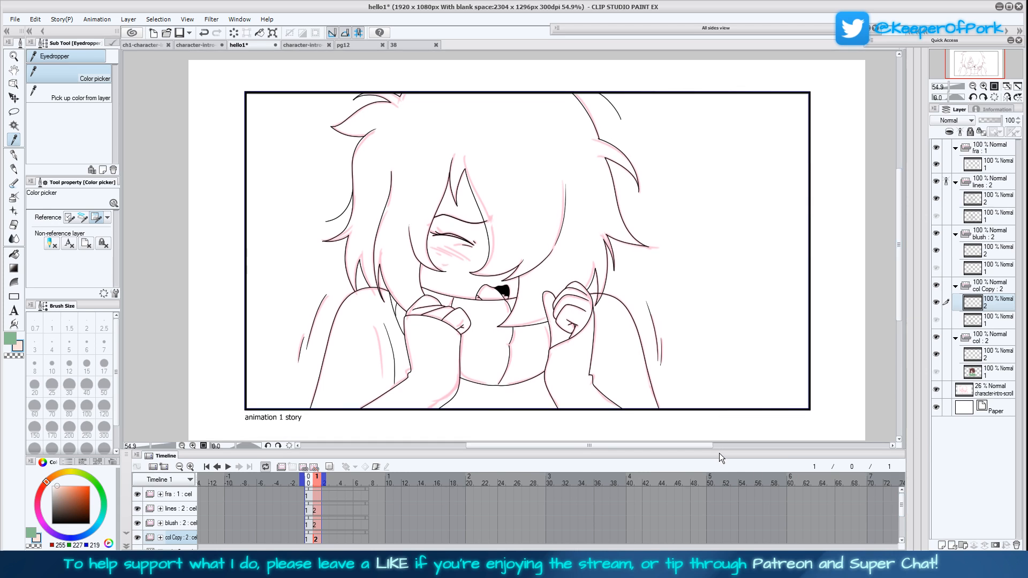
{"action": "left_click_drag", "start_coordinate": [727, 451], "coordinate": [727, 410]}
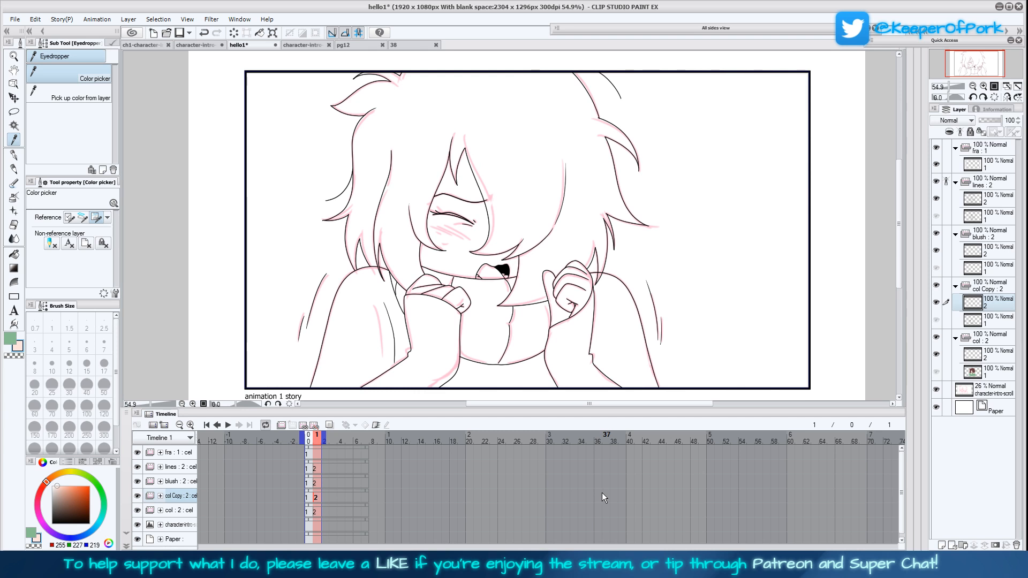
{"action": "left_click", "coordinate": [14, 254]}
{"action": "left_click", "coordinate": [60, 246]}
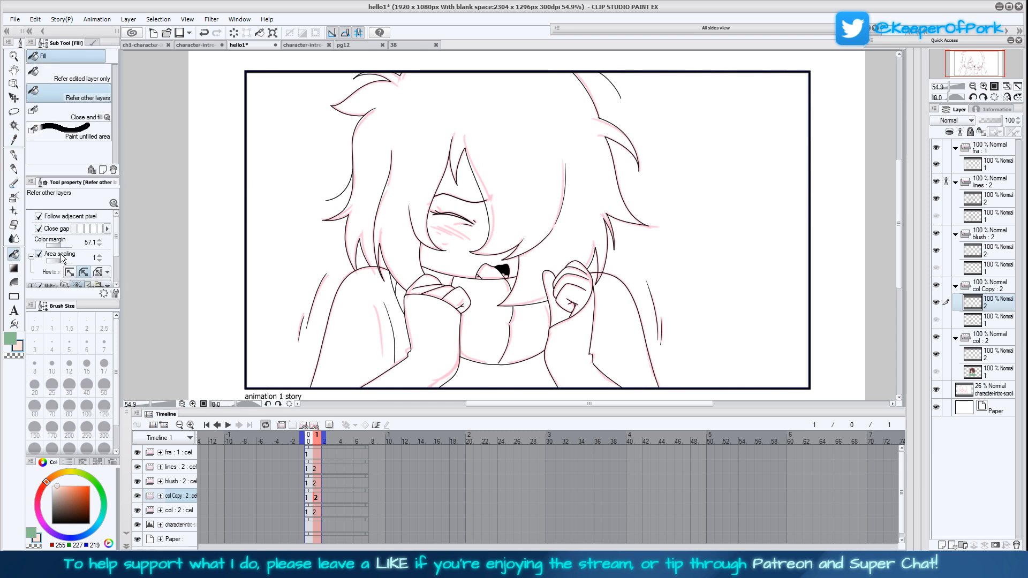
{"action": "left_click", "coordinate": [992, 316]}
{"action": "left_click", "coordinate": [994, 307]}
Fill the face, forehead gap and both hands with the sampled skin tone on the second frame's col Copy layer
{"action": "left_click", "coordinate": [984, 87]}
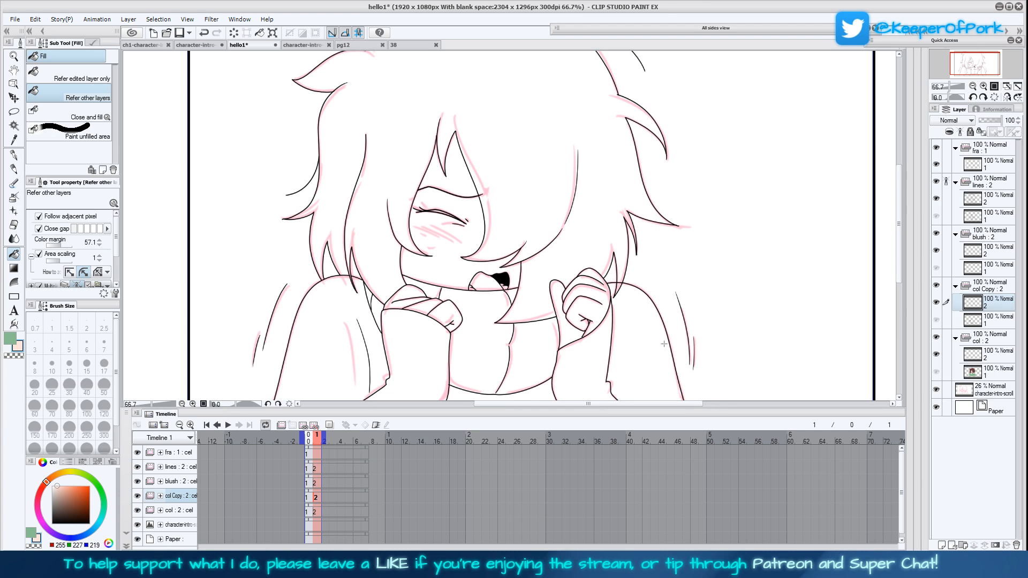
{"action": "left_click", "coordinate": [983, 86]}
{"action": "left_click", "coordinate": [519, 304]}
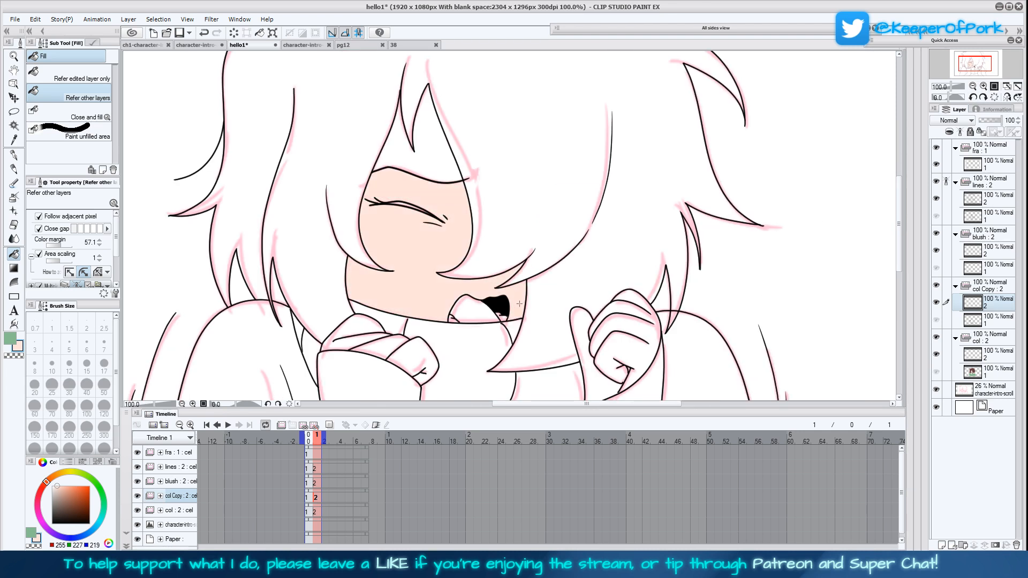
{"action": "left_click", "coordinate": [432, 151]}
{"action": "left_click_drag", "start_coordinate": [541, 347], "coordinate": [534, 310]}
{"action": "left_click", "coordinate": [411, 318]}
{"action": "left_click", "coordinate": [374, 308]}
{"action": "left_click", "coordinate": [355, 301]}
{"action": "left_click", "coordinate": [629, 315]}
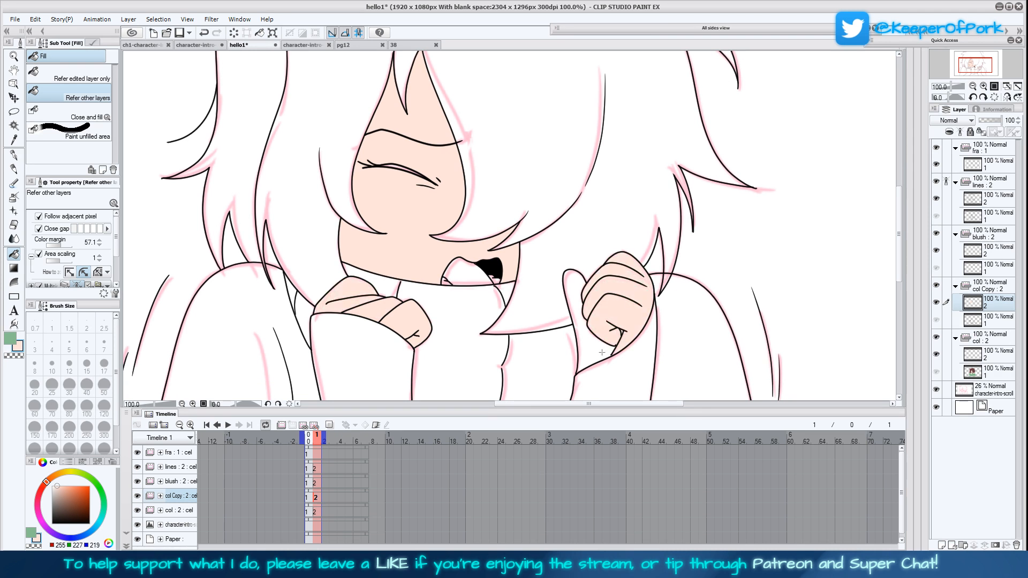
{"action": "left_click", "coordinate": [613, 352]}
Fill the sweater's sleeves, shoulders, collar and torso with the green RGB 133, 189, 144
{"action": "scroll", "coordinate": [612, 368], "scroll_direction": "down", "scroll_amount": 5}
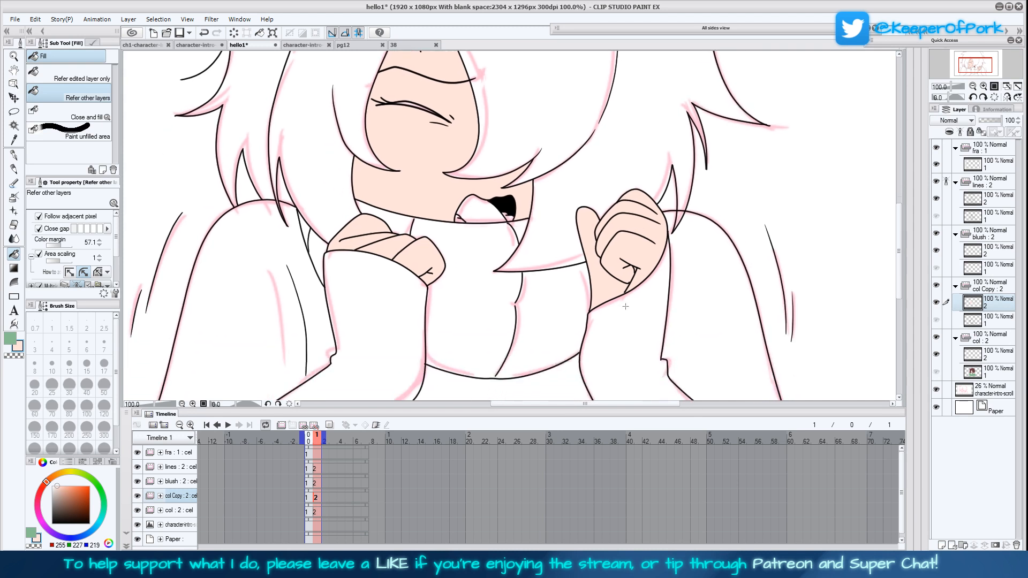
{"action": "left_click", "coordinate": [9, 339]}
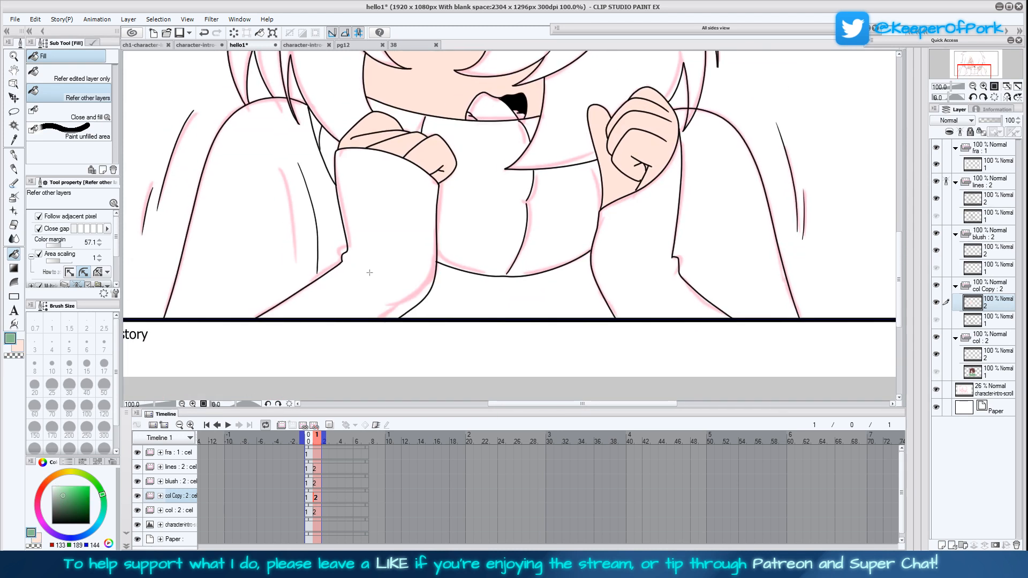
{"action": "left_click", "coordinate": [337, 237]}
{"action": "left_click", "coordinate": [327, 146]}
{"action": "left_click", "coordinate": [315, 127]}
{"action": "left_click", "coordinate": [396, 117]}
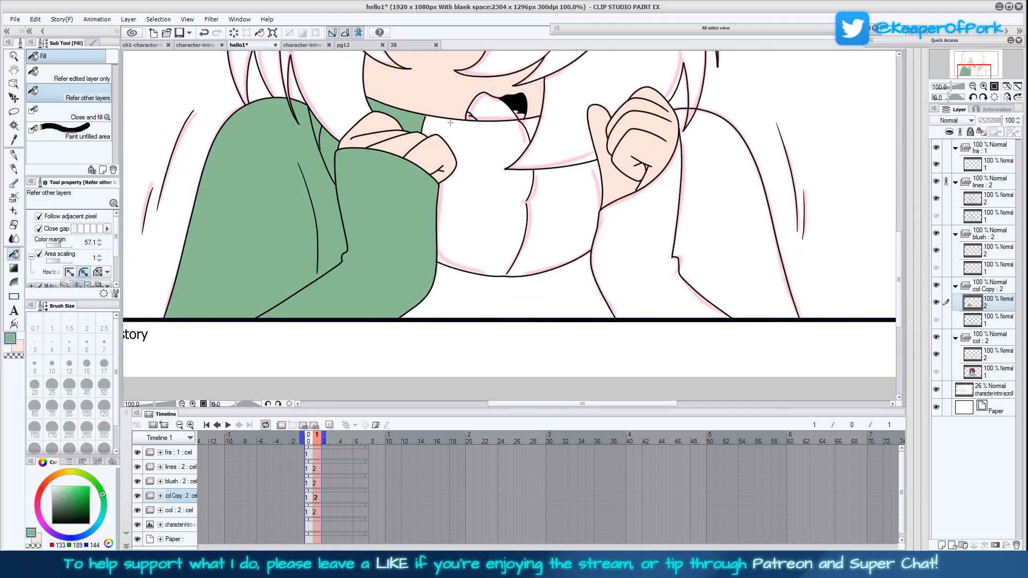
{"action": "left_click", "coordinate": [527, 194]}
{"action": "left_click", "coordinate": [632, 241]}
{"action": "left_click", "coordinate": [697, 220]}
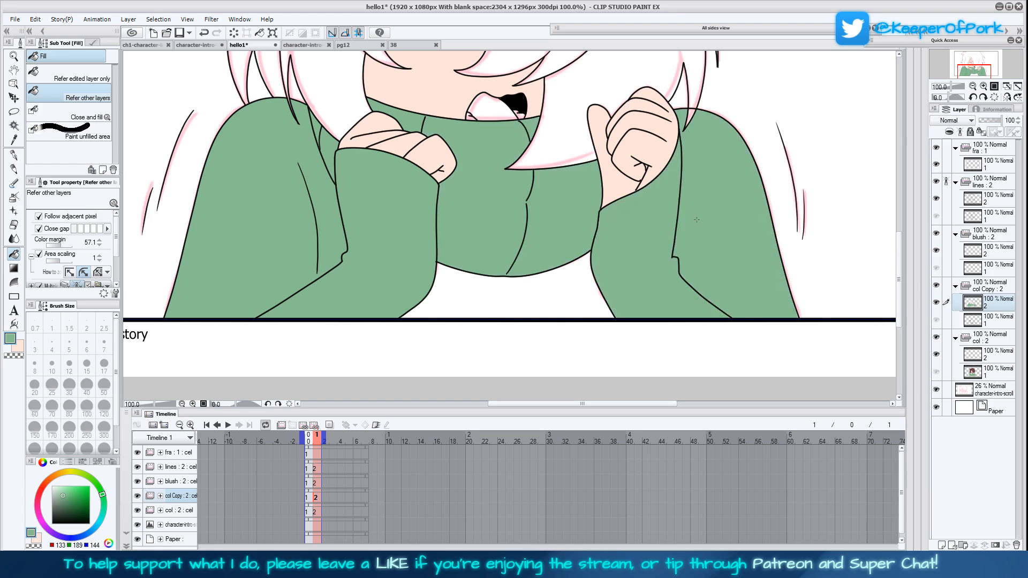
{"action": "left_click", "coordinate": [549, 297]}
Set the drawing colour to white and fill the teeth areas inside the open mouth
{"action": "scroll", "coordinate": [549, 297], "scroll_direction": "up", "scroll_amount": 4}
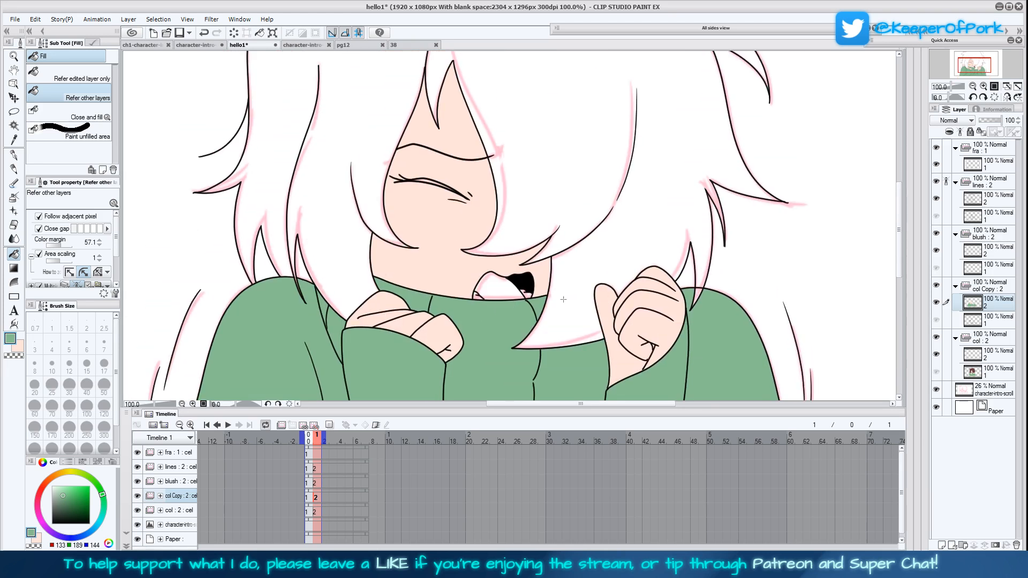
{"action": "left_click_drag", "start_coordinate": [70, 508], "coordinate": [49, 484]}
{"action": "left_click", "coordinate": [477, 298]}
{"action": "left_click", "coordinate": [527, 294]}
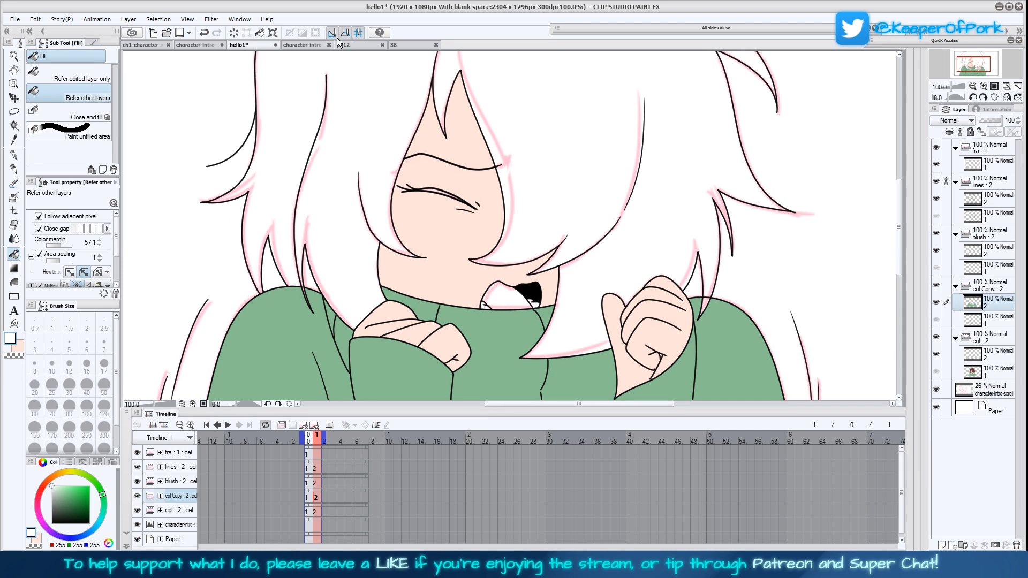
Sample the light mauve RGB 210, 193, 206 from the open mouth in document 38 and fill hello1's second-frame tongue with it
{"action": "left_click", "coordinate": [342, 45]}
{"action": "left_click", "coordinate": [14, 139]}
{"action": "left_click", "coordinate": [408, 45]}
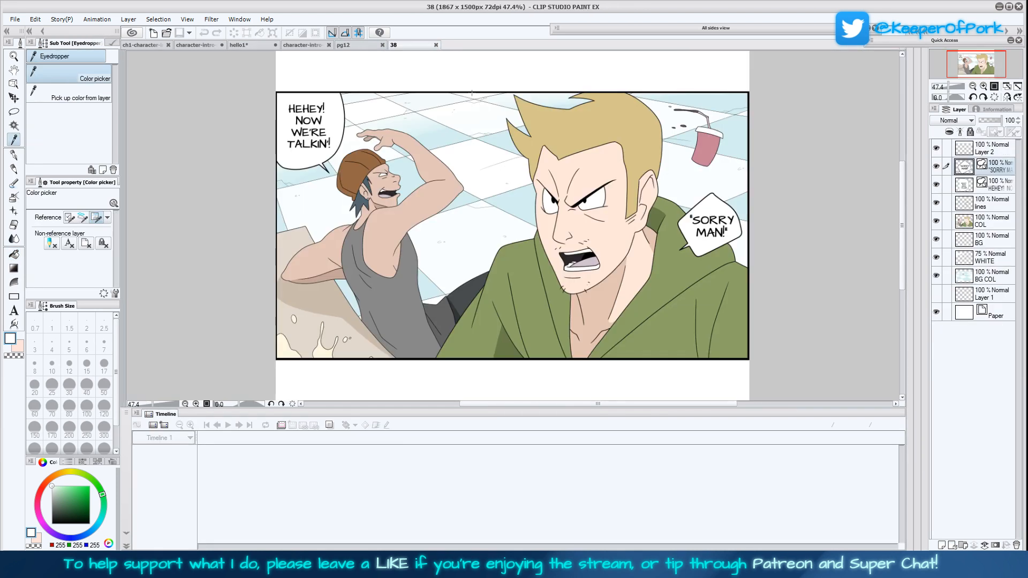
{"action": "left_click", "coordinate": [590, 257]}
{"action": "left_click", "coordinate": [247, 45]}
{"action": "left_click", "coordinate": [14, 254]}
{"action": "left_click", "coordinate": [507, 296]}
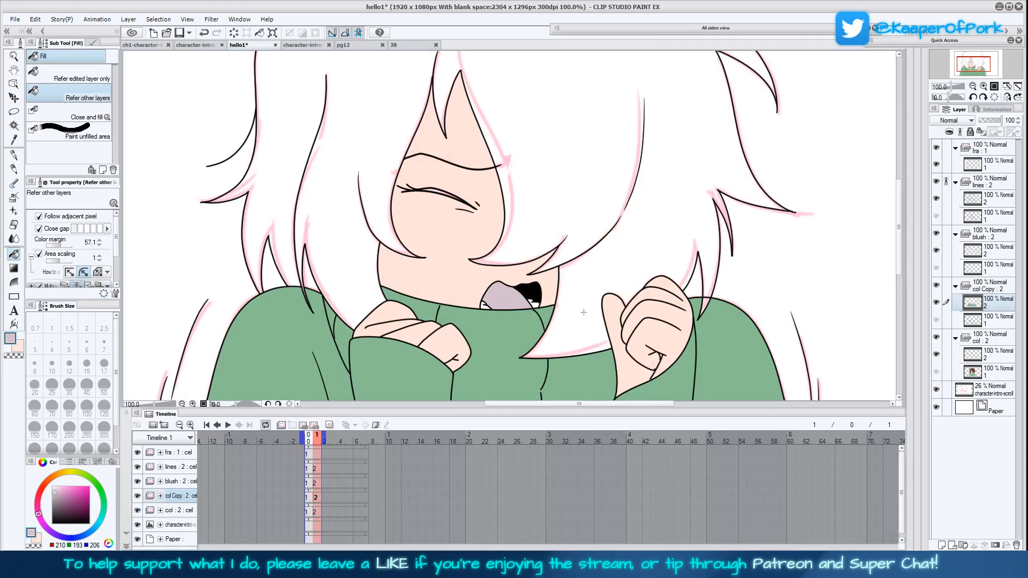
Sample the brown hair colour RGB 105, 60, 66 from the first frame and ready the Fill tool on the second frame
{"action": "scroll", "coordinate": [584, 312], "scroll_direction": "up", "scroll_amount": 2}
{"action": "left_click", "coordinate": [52, 485]}
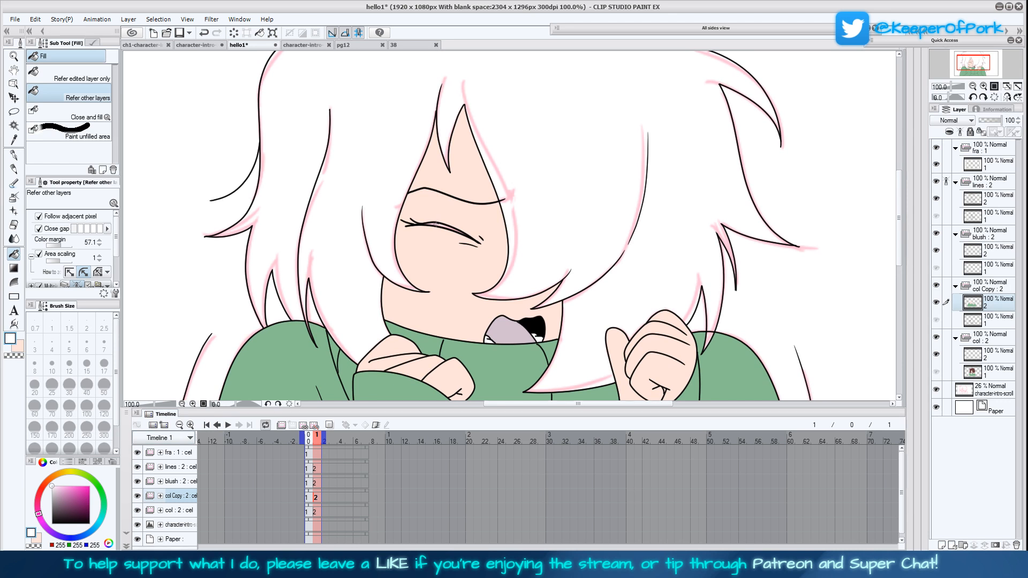
{"action": "left_click", "coordinate": [14, 139]}
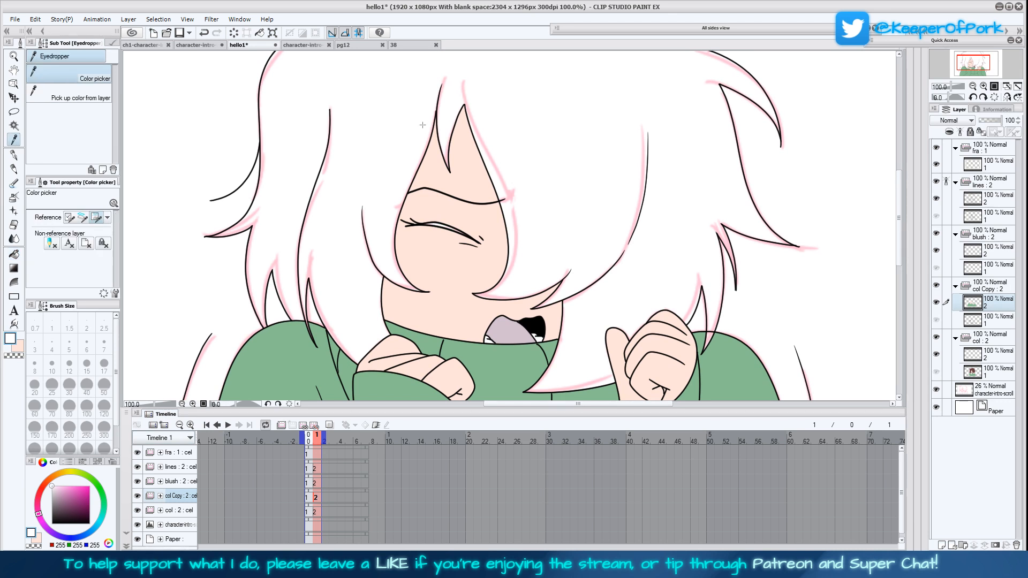
{"action": "left_click", "coordinate": [309, 497]}
{"action": "left_click", "coordinate": [370, 236]}
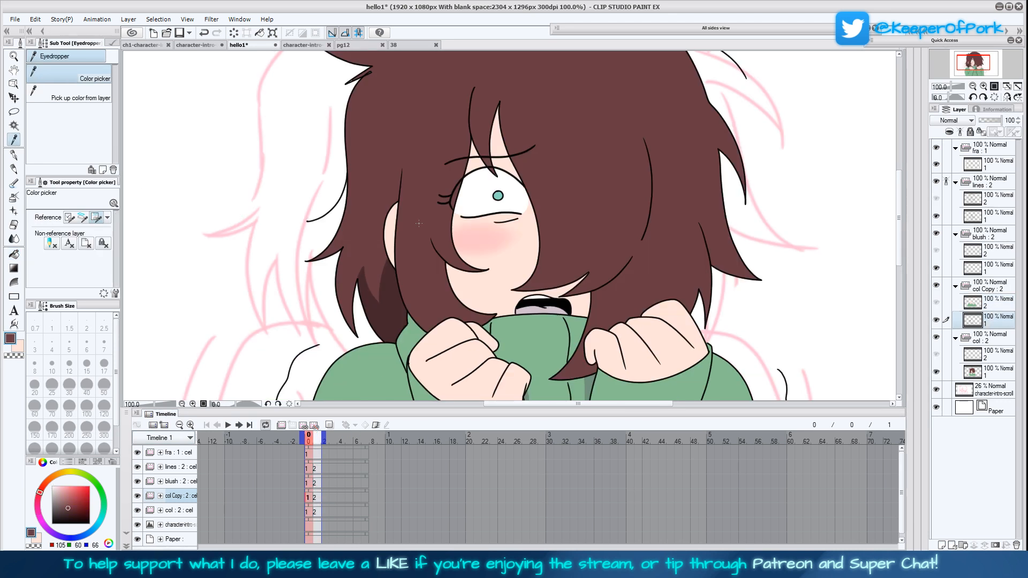
{"action": "left_click", "coordinate": [315, 499]}
{"action": "left_click", "coordinate": [14, 254]}
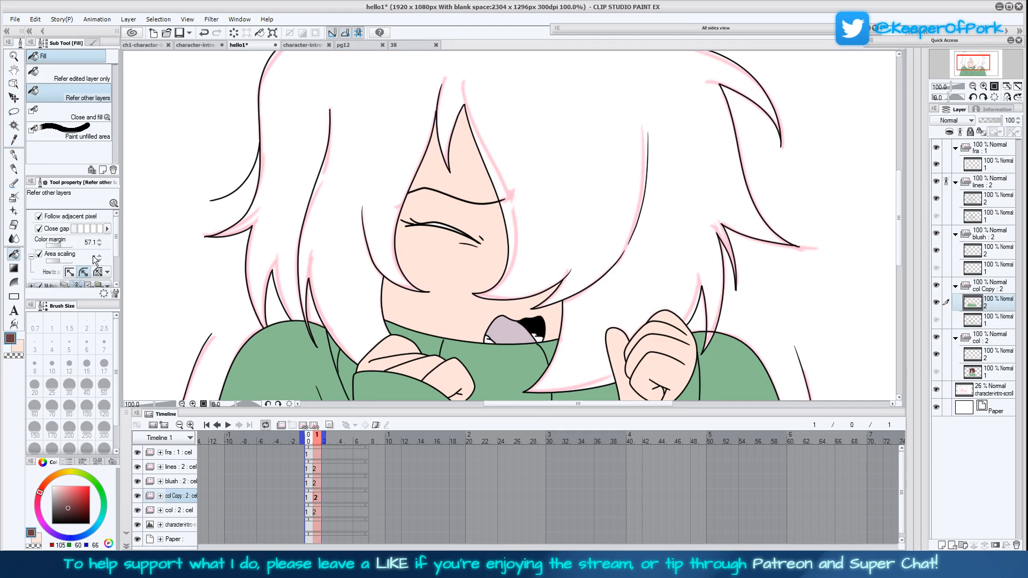
Check the col Copy cels on both frames and clear the misplaced fills from the second frame's col Copy layer
{"action": "left_click", "coordinate": [310, 513]}
{"action": "left_click", "coordinate": [137, 496]}
{"action": "left_click", "coordinate": [315, 497]}
{"action": "left_click", "coordinate": [137, 497]}
{"action": "left_click", "coordinate": [137, 497]}
{"action": "left_click", "coordinate": [137, 497]}
{"action": "left_click", "coordinate": [310, 498]}
{"action": "left_click", "coordinate": [316, 498]}
{"action": "left_click", "coordinate": [243, 36]}
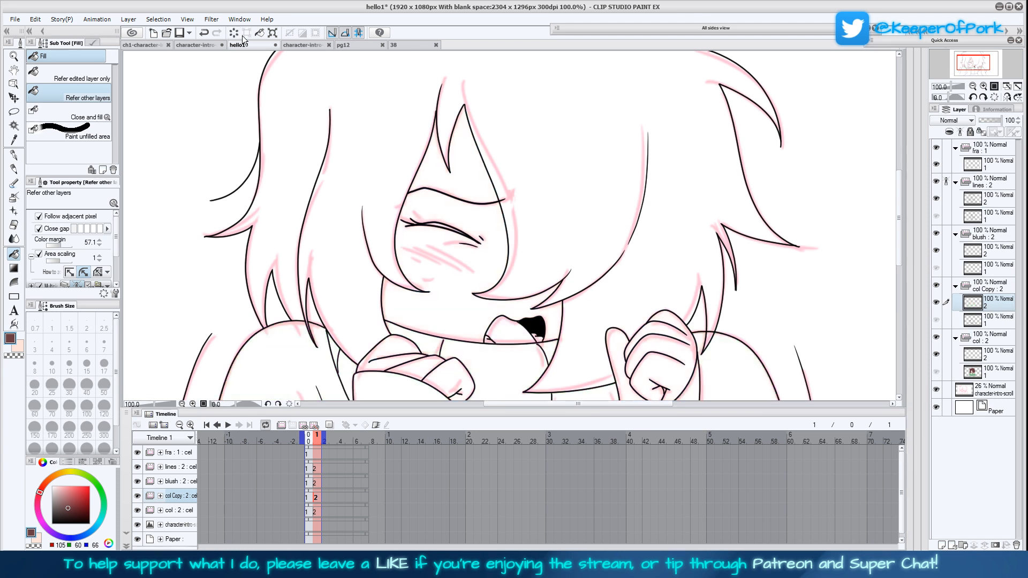
Rename the col Copy animation folder to shadow
{"action": "left_click", "coordinate": [993, 355]}
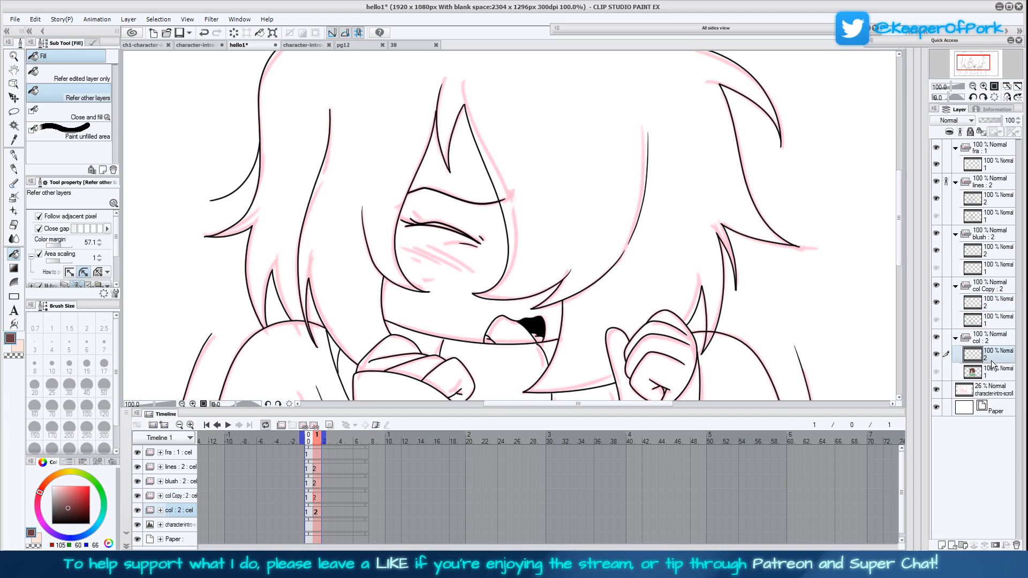
{"action": "double_click", "coordinate": [995, 290]}
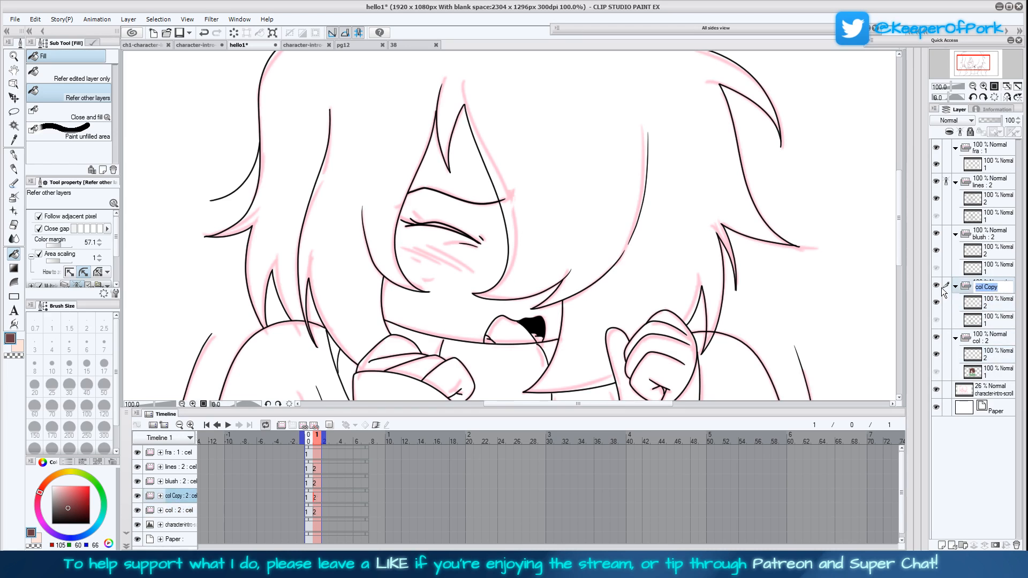
{"action": "type", "text": "shadow"}
{"action": "key", "text": "Return"}
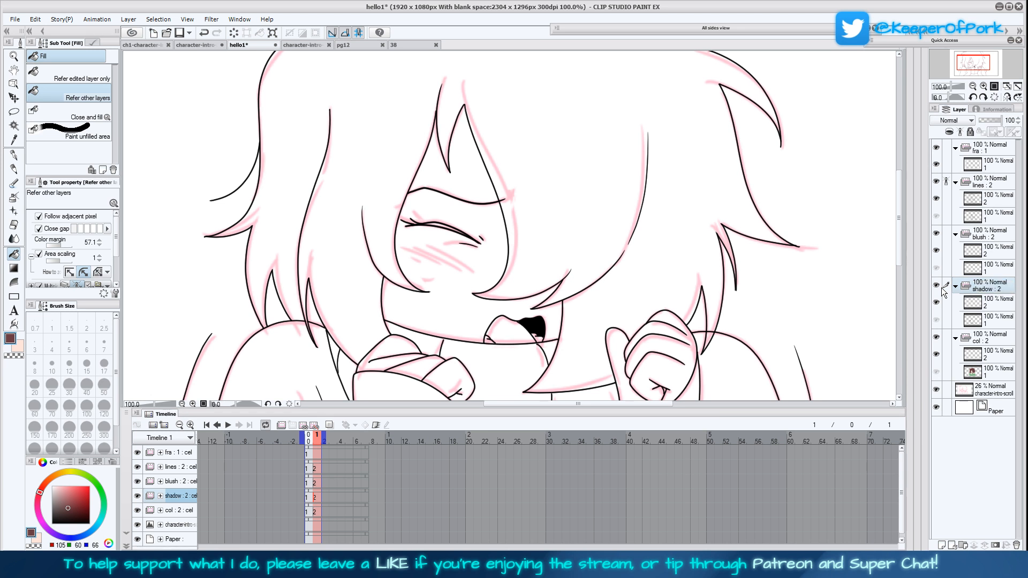
Select layer 2 in the col folder and fill the second frame's hair with the brown hair colour
{"action": "left_click", "coordinate": [999, 304]}
{"action": "key", "text": "Left"}
{"action": "left_click", "coordinate": [995, 339]}
{"action": "key", "text": "Right"}
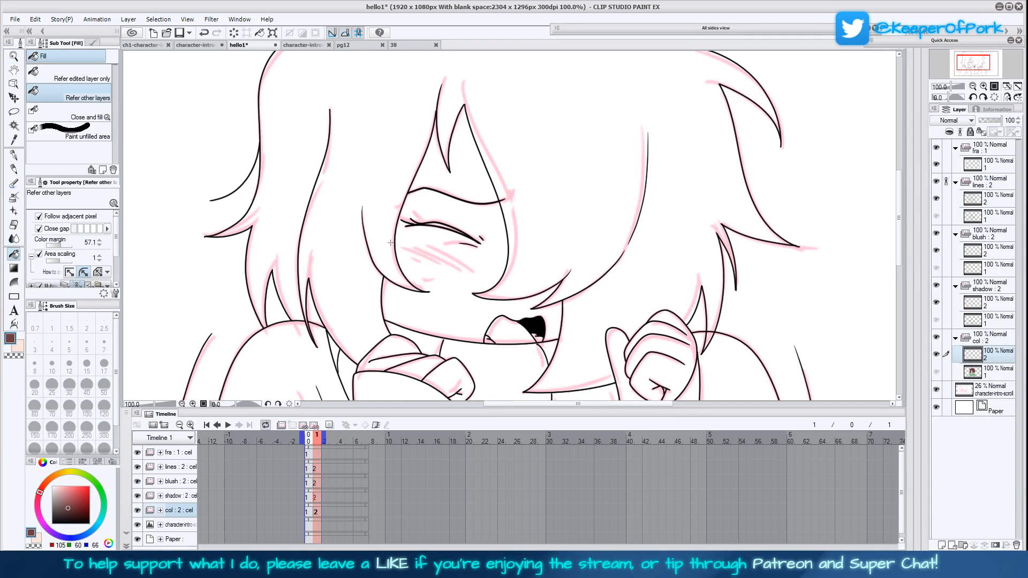
{"action": "left_click", "coordinate": [394, 248]}
Switch to the skin tone and fill the face, neck, forehead gap and raised fist on the second frame's col layer
{"action": "left_click", "coordinate": [20, 347]}
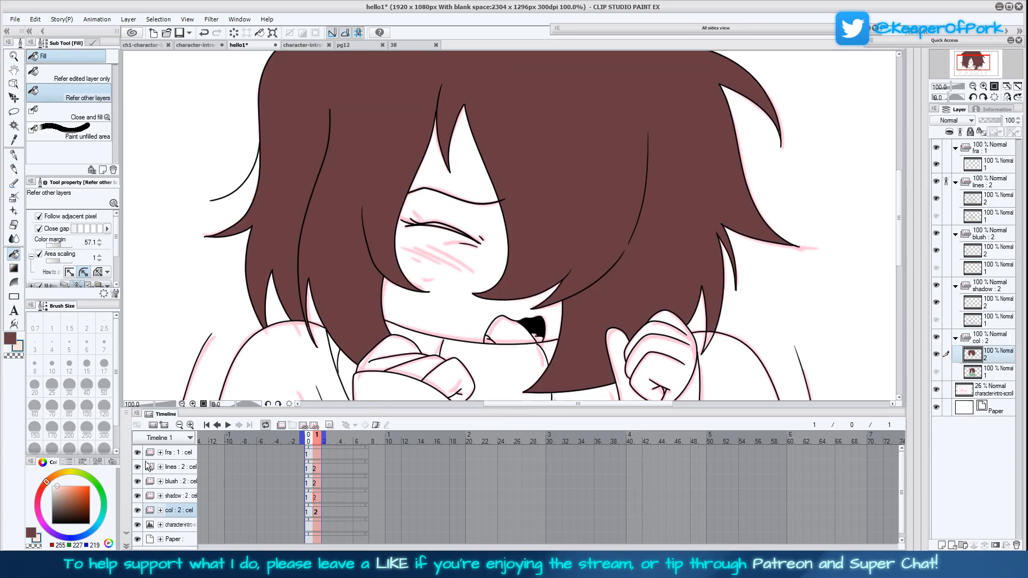
{"action": "left_click", "coordinate": [457, 300]}
{"action": "left_click", "coordinate": [458, 155]}
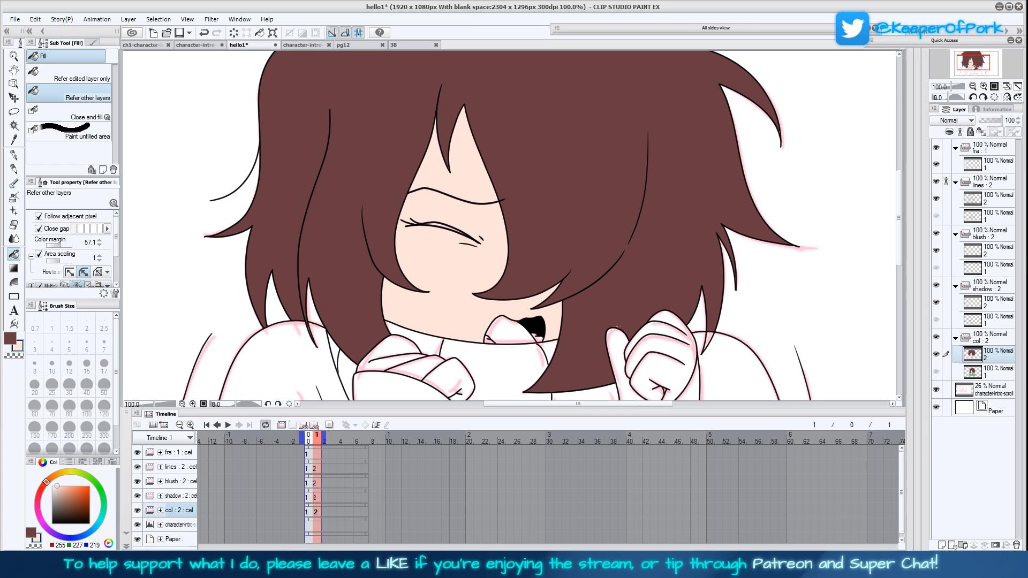
{"action": "key", "text": "ctrl+z"}
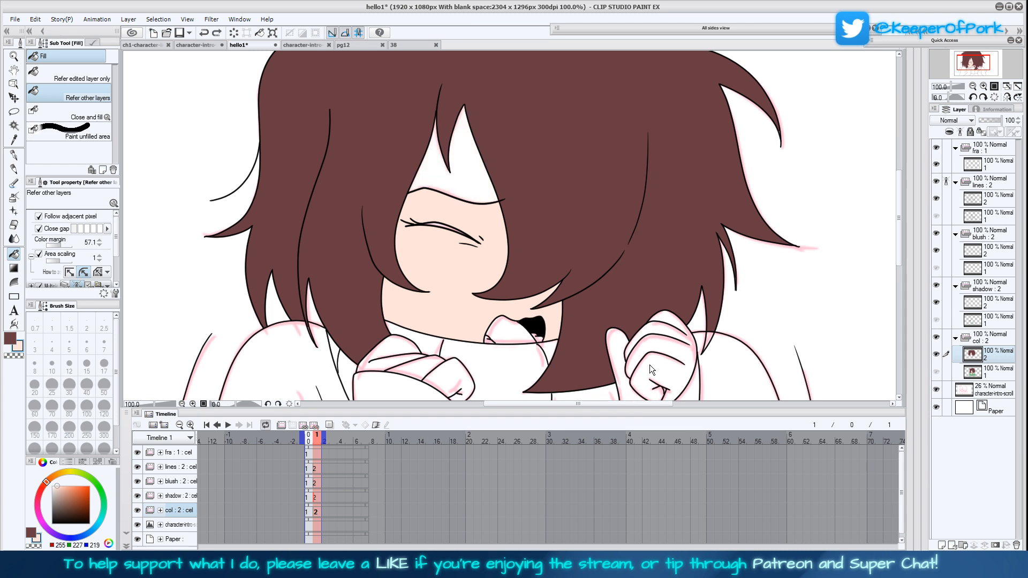
{"action": "key", "text": "ctrl+y"}
{"action": "left_click", "coordinate": [665, 371]}
{"action": "left_click", "coordinate": [622, 366]}
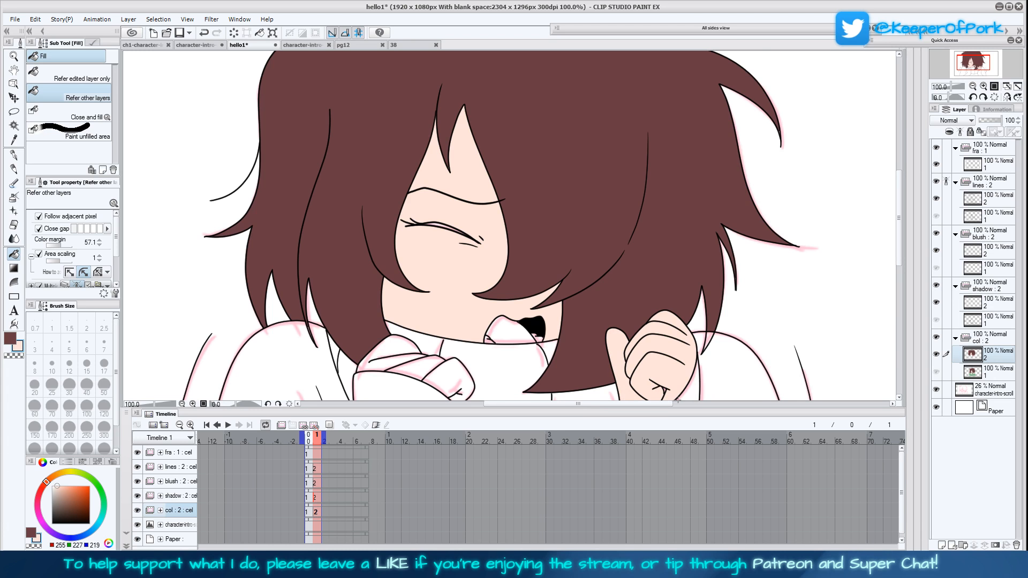
Fill the fingers and back of the hand held at the collar with the same skin tone
{"action": "left_click_drag", "start_coordinate": [666, 390], "coordinate": [641, 279]}
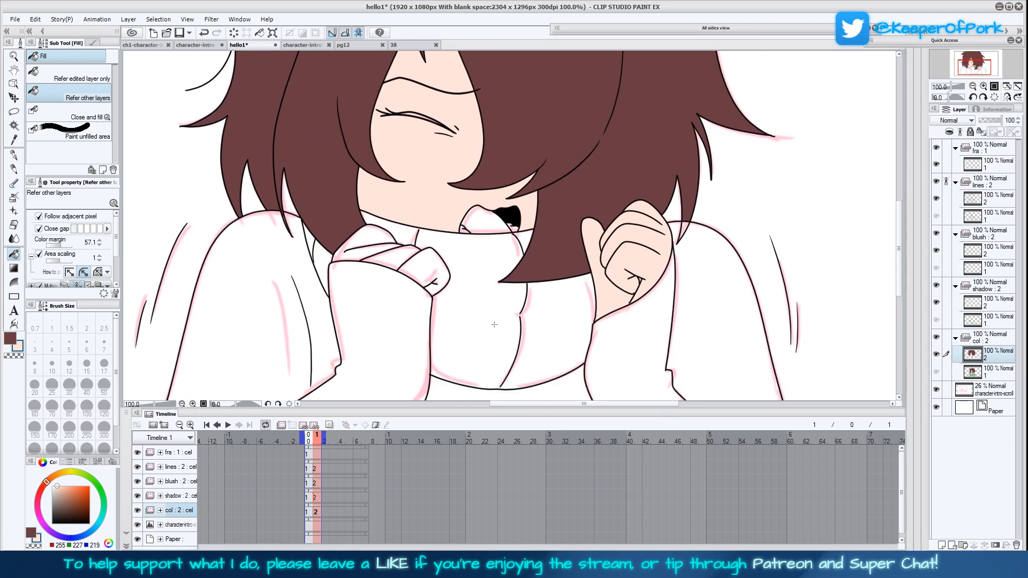
{"action": "left_click", "coordinate": [421, 294]}
{"action": "key", "text": "ctrl+z"}
{"action": "left_click", "coordinate": [432, 272]}
{"action": "left_click", "coordinate": [395, 259]}
{"action": "left_click", "coordinate": [367, 241]}
Switch back to the brown hair colour, fill the remaining hair gaps and save the document
{"action": "left_click_drag", "start_coordinate": [511, 344], "coordinate": [578, 305]}
{"action": "left_click", "coordinate": [10, 338]}
{"action": "left_click", "coordinate": [358, 169]}
{"action": "left_click_drag", "start_coordinate": [542, 265], "coordinate": [491, 385]}
{"action": "left_click", "coordinate": [701, 315]}
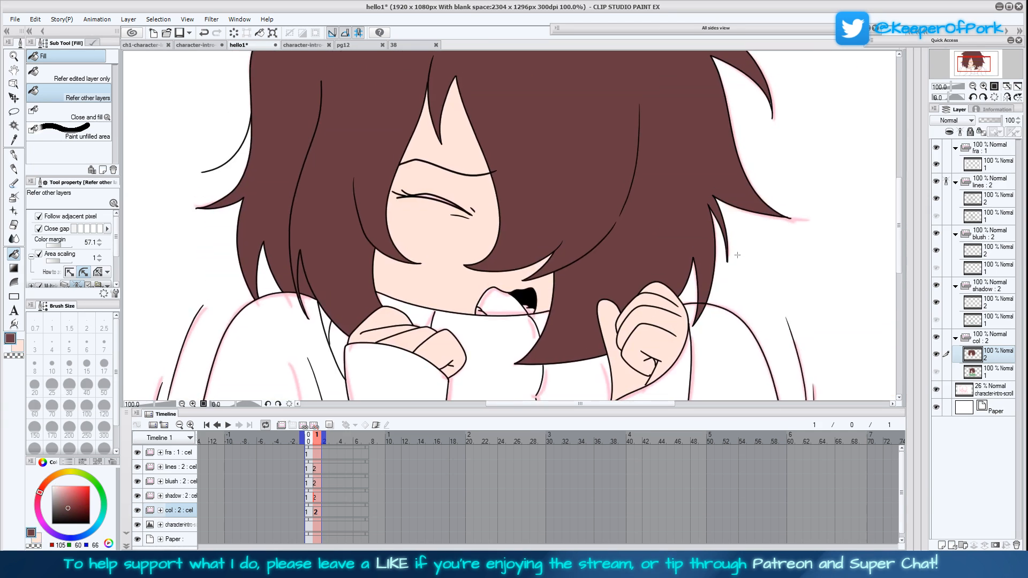
{"action": "left_click_drag", "start_coordinate": [738, 255], "coordinate": [731, 283]}
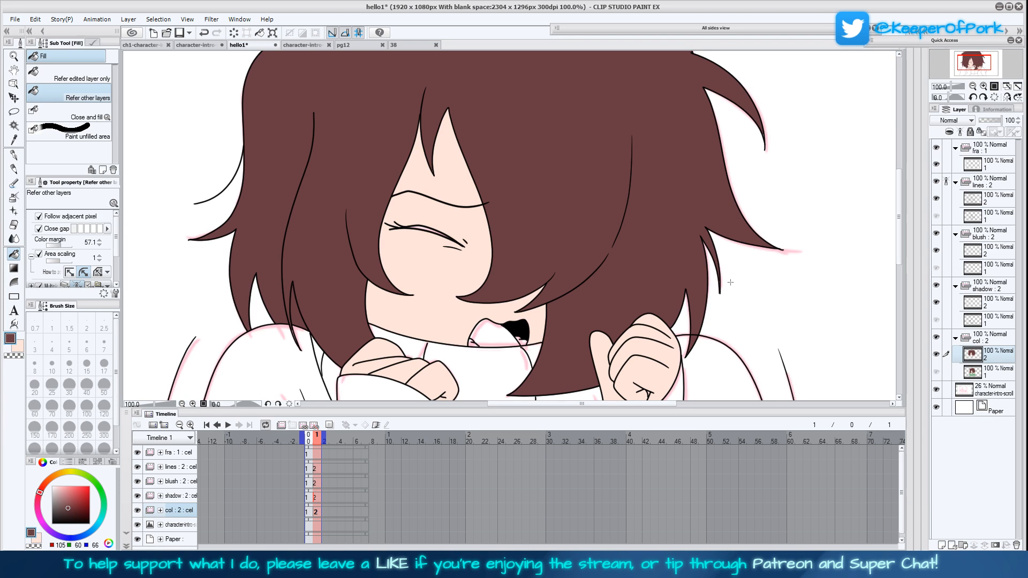
{"action": "left_click", "coordinate": [730, 282]}
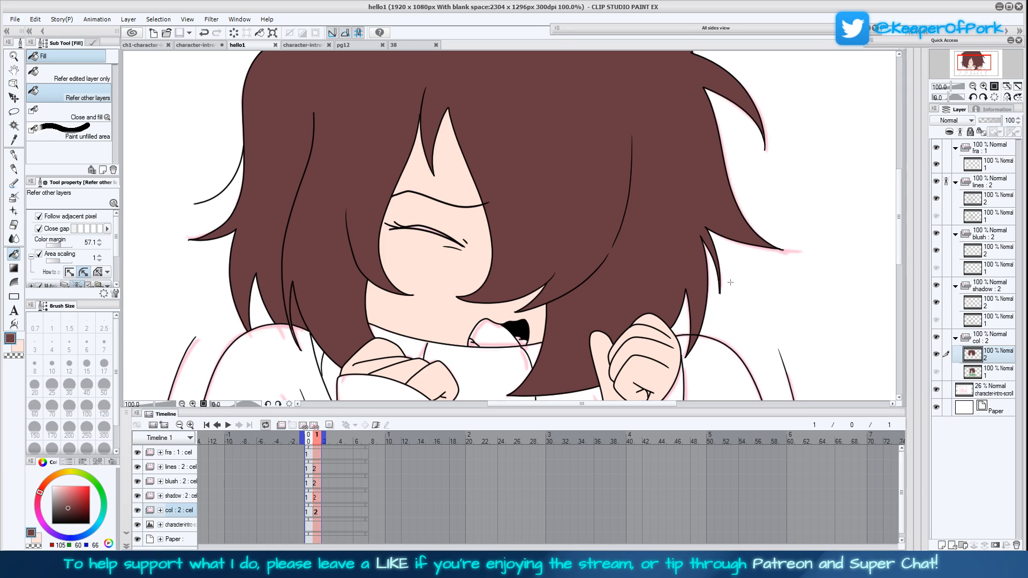
Sample the sweater green RGB 133, 189, 144 from document pg12 and return to hello1 with the Fill tool ready
{"action": "left_click_drag", "start_coordinate": [900, 216], "coordinate": [900, 217]}
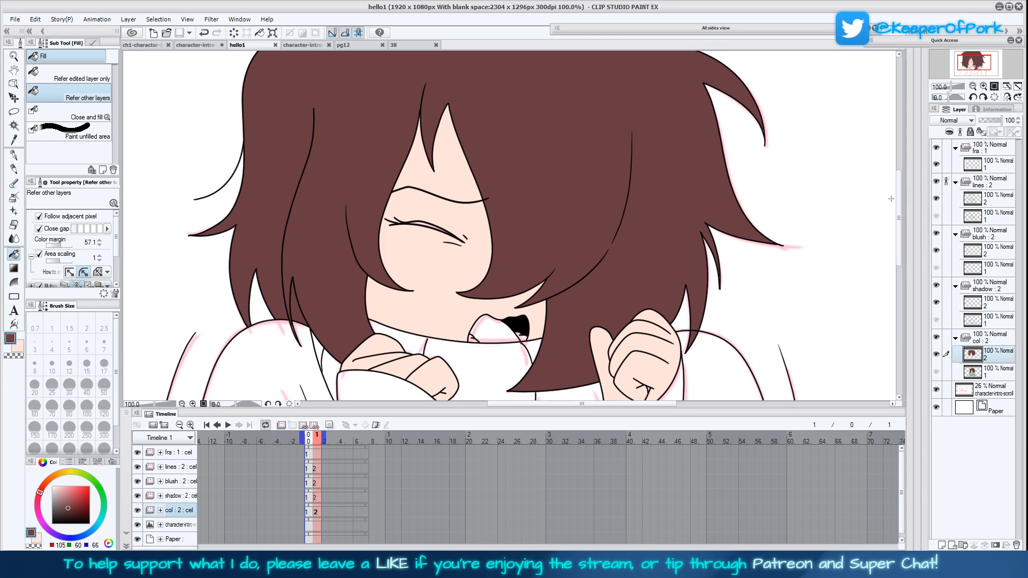
{"action": "left_click", "coordinate": [973, 87]}
{"action": "left_click_drag", "start_coordinate": [725, 296], "coordinate": [710, 285]}
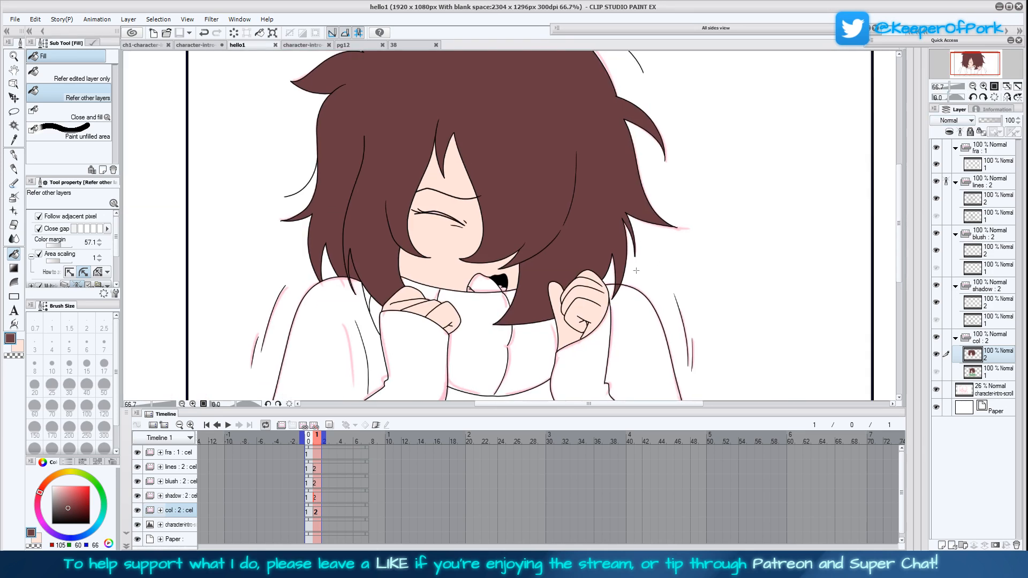
{"action": "left_click", "coordinate": [360, 47]}
{"action": "left_click", "coordinate": [15, 140]}
{"action": "left_click", "coordinate": [335, 350]}
{"action": "left_click", "coordinate": [246, 45]}
{"action": "left_click", "coordinate": [14, 253]}
Close the reference document 38 and return to the hello1 animation with the Eyedropper ready
{"action": "left_click", "coordinate": [325, 48]}
{"action": "left_click", "coordinate": [430, 46]}
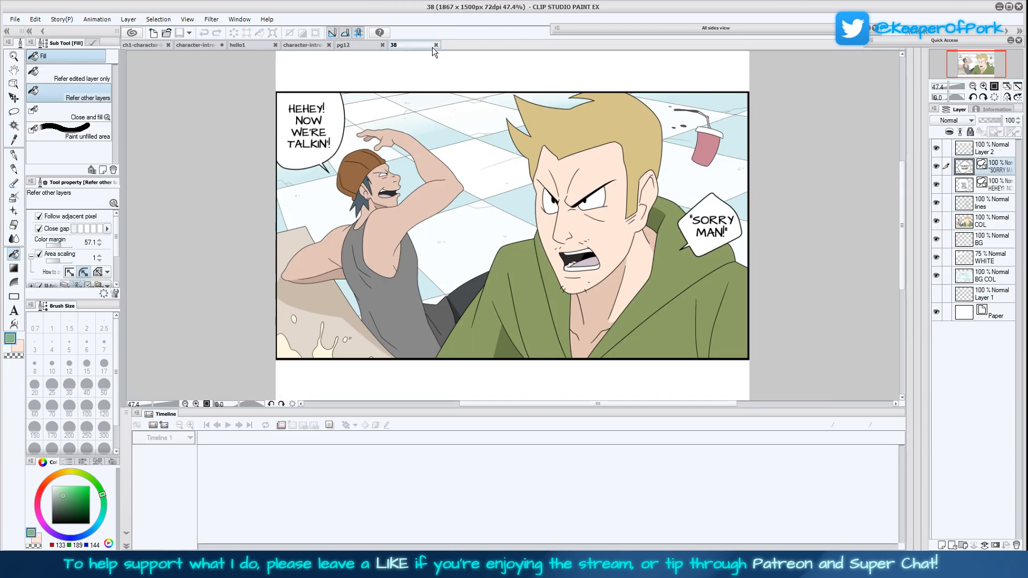
{"action": "left_click", "coordinate": [377, 44]}
{"action": "left_click", "coordinate": [428, 47]}
{"action": "left_click", "coordinate": [436, 45]}
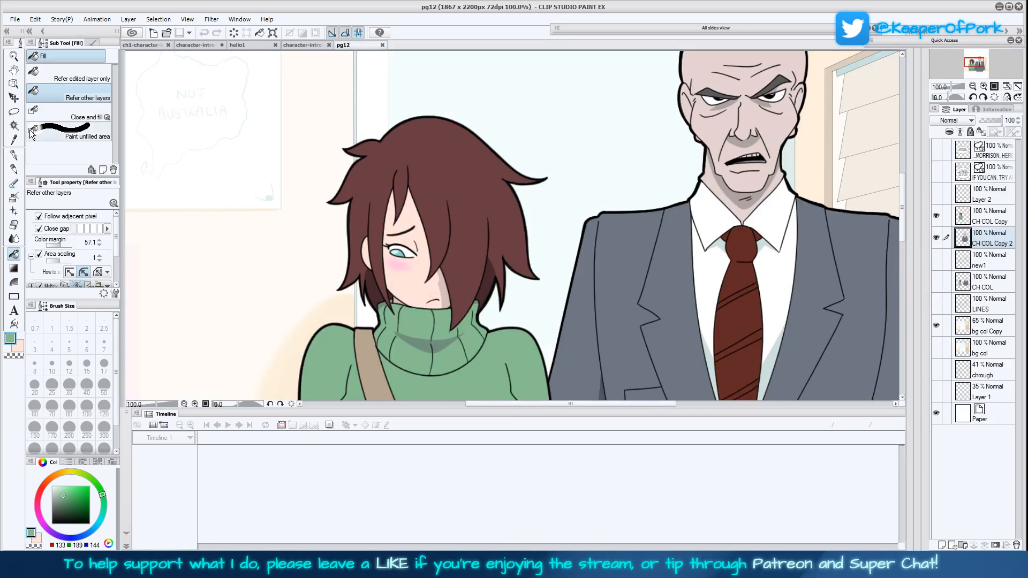
{"action": "left_click", "coordinate": [13, 140]}
{"action": "left_click", "coordinate": [305, 45]}
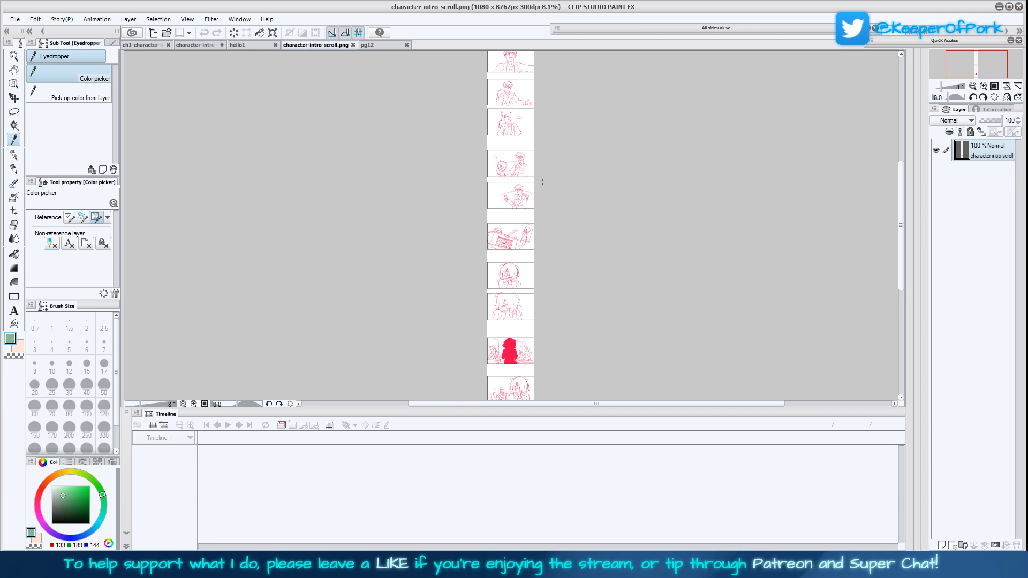
{"action": "left_click", "coordinate": [246, 44]}
Sample the tongue colour RGB 210, 193, 206 from the first frame and fill the second frame's tongue on the col layer
{"action": "left_click_drag", "start_coordinate": [616, 359], "coordinate": [609, 316]}
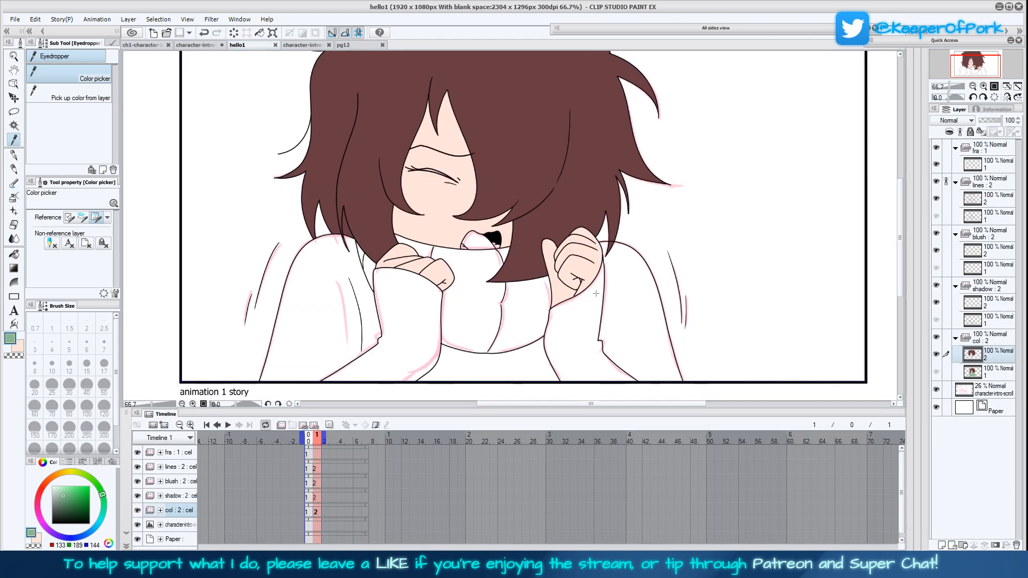
{"action": "key", "text": "ctrl+Left"}
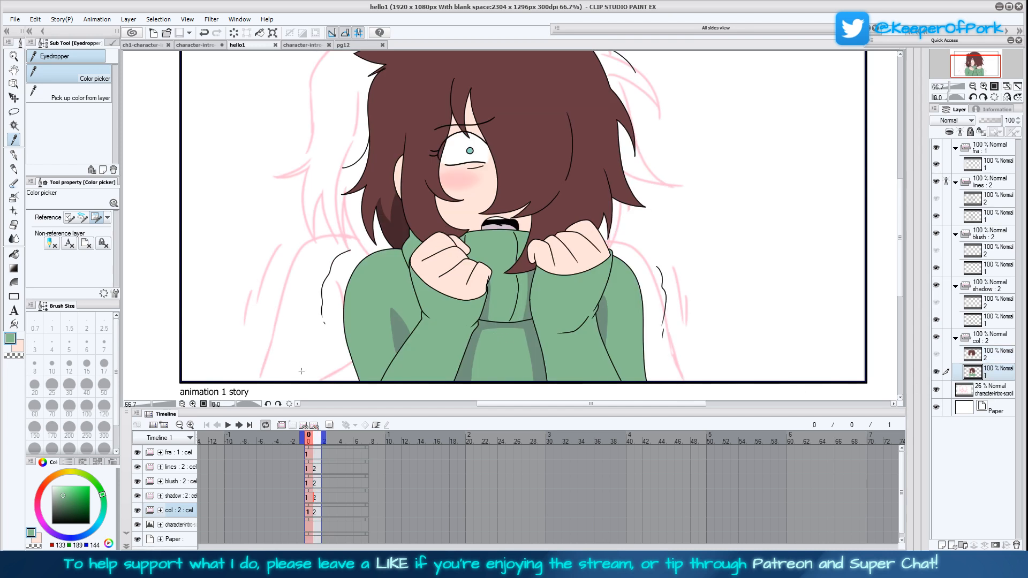
{"action": "key", "text": "x"}
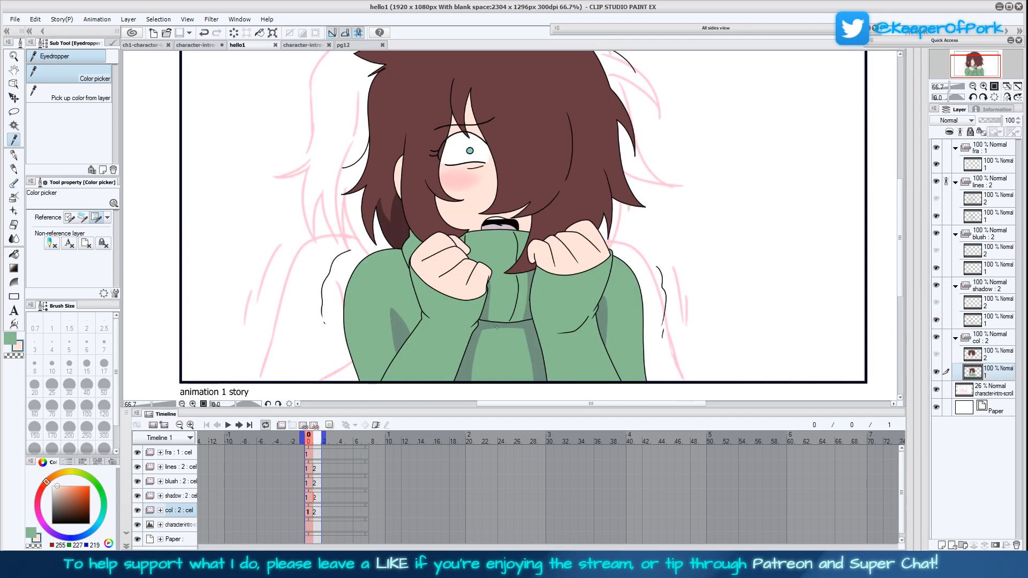
{"action": "key", "text": "ctrl+Right"}
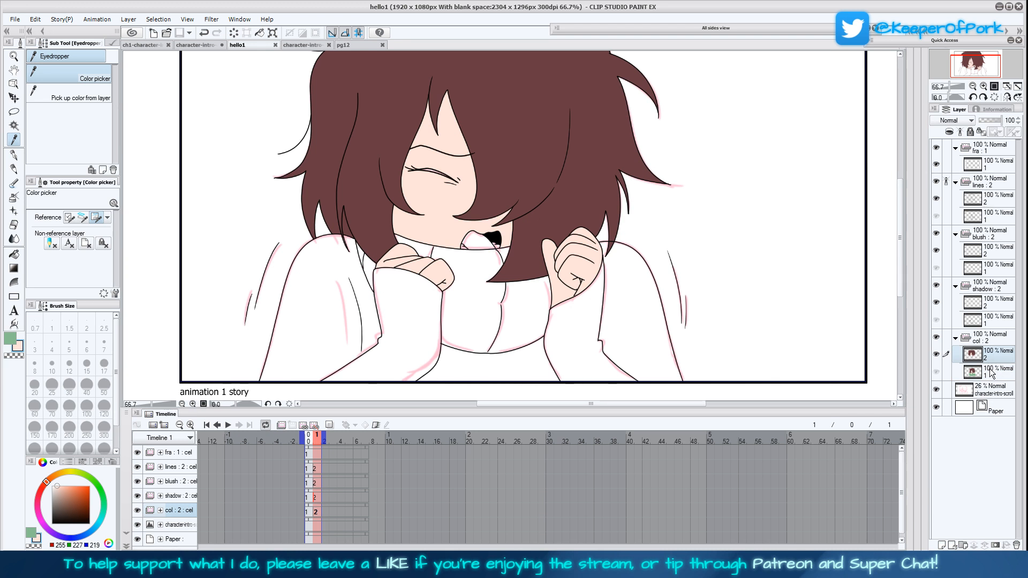
{"action": "key", "text": "ctrl+Left"}
{"action": "left_click", "coordinate": [505, 227]}
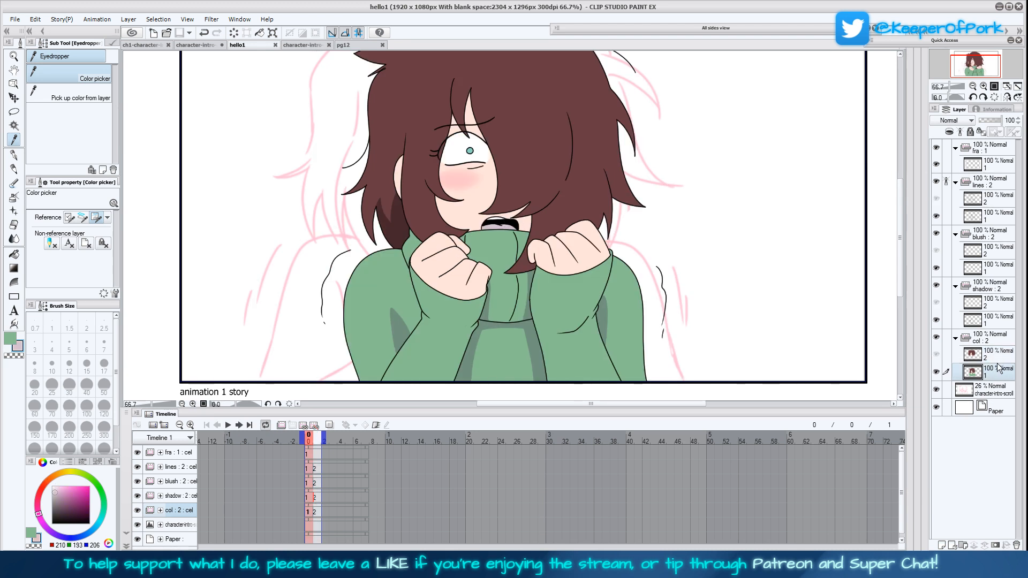
{"action": "key", "text": "ctrl+Right"}
{"action": "left_click", "coordinate": [14, 254]}
{"action": "left_click", "coordinate": [477, 242]}
Fill the sweater's torso, collar, shoulders and sleeves with green RGB 133, 189, 144 on the second frame's col layer
{"action": "left_click", "coordinate": [13, 343]}
{"action": "left_click", "coordinate": [517, 302]}
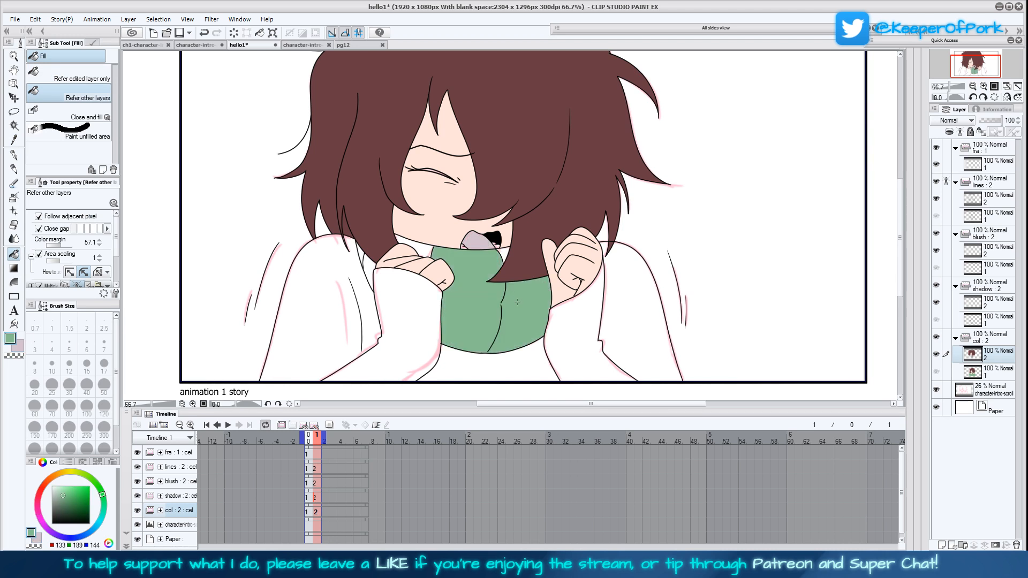
{"action": "left_click", "coordinate": [504, 252]}
{"action": "left_click", "coordinate": [413, 247]}
{"action": "left_click", "coordinate": [369, 272]}
{"action": "left_click", "coordinate": [357, 262]}
{"action": "left_click", "coordinate": [327, 310]}
{"action": "left_click", "coordinate": [584, 332]}
{"action": "left_click", "coordinate": [643, 326]}
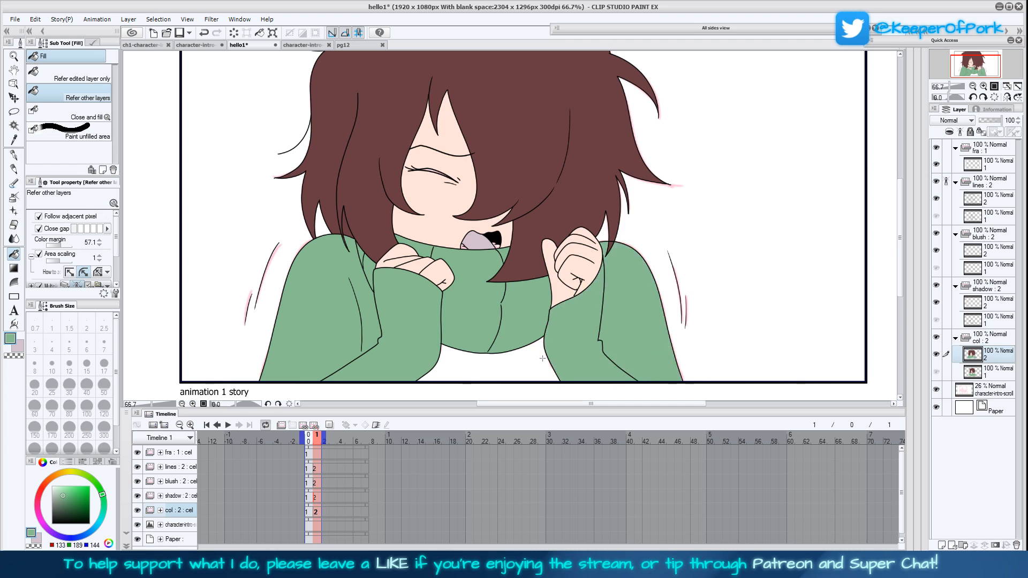
{"action": "left_click", "coordinate": [534, 378]}
Set the secondary drawing colour to white and fill the small teeth areas beside the tongue in the open mouth
{"action": "left_click", "coordinate": [19, 346]}
{"action": "left_click", "coordinate": [52, 487]}
{"action": "key", "text": "ctrl+plus"}
{"action": "key", "text": "ctrl+plus"}
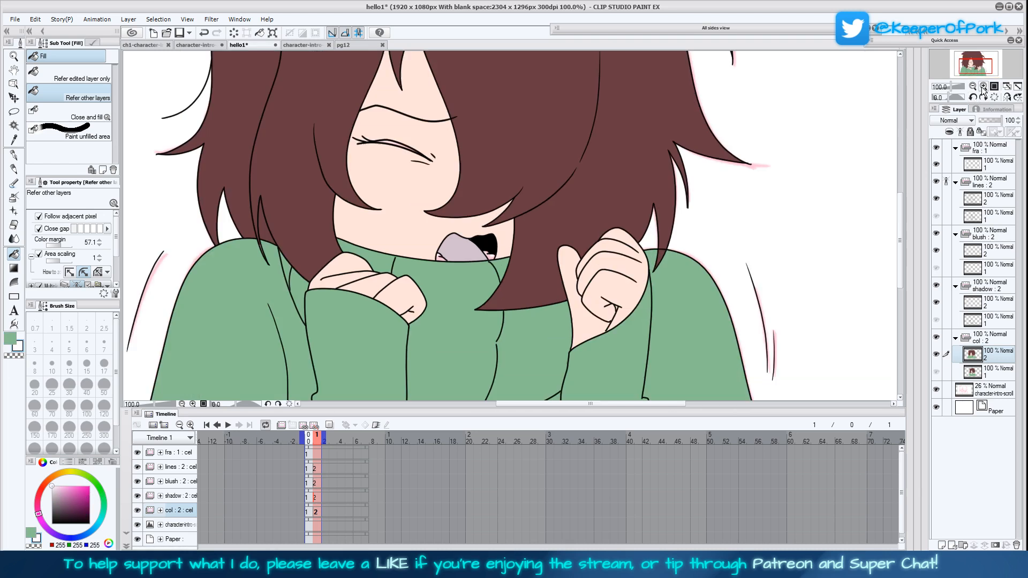
{"action": "left_click", "coordinate": [327, 100]}
{"action": "left_click", "coordinate": [408, 277]}
{"action": "left_click", "coordinate": [481, 272]}
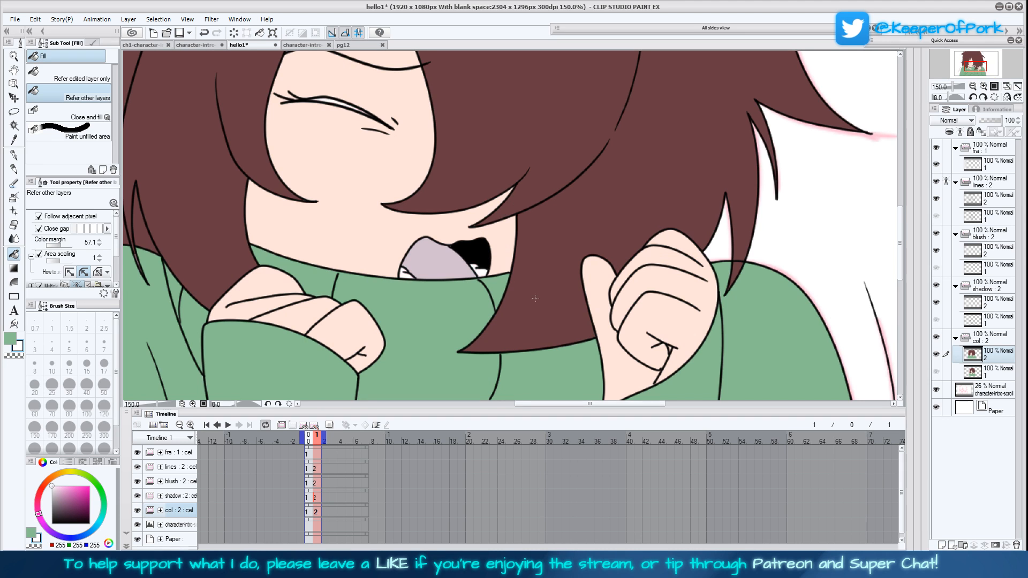
Sample the pink RGB 255, 196, 199 from the first frame's cheek blush and select layer 2 in the blush folder
{"action": "left_click", "coordinate": [998, 250]}
{"action": "left_click", "coordinate": [996, 268]}
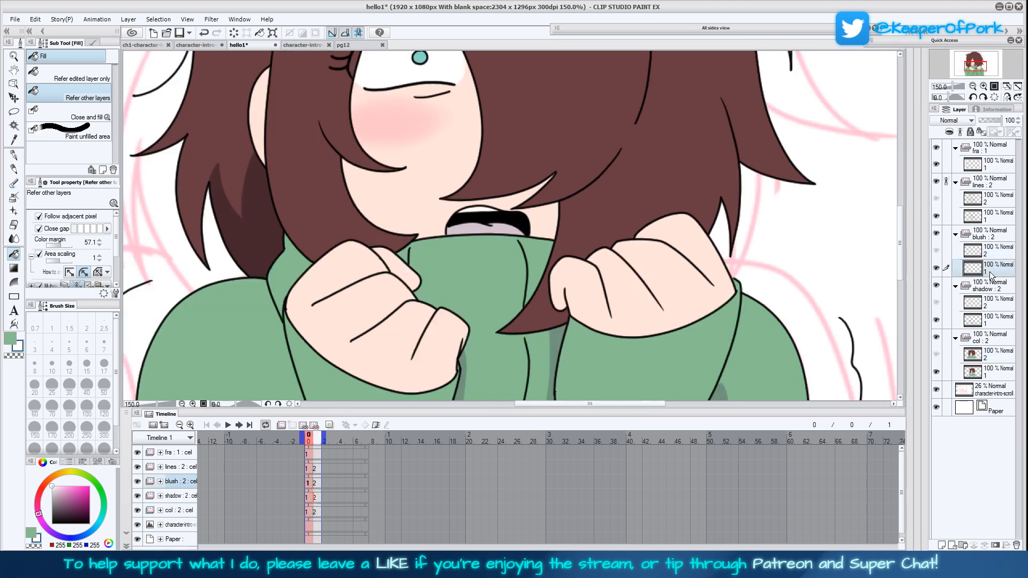
{"action": "left_click", "coordinate": [18, 141]}
{"action": "left_click", "coordinate": [393, 123]}
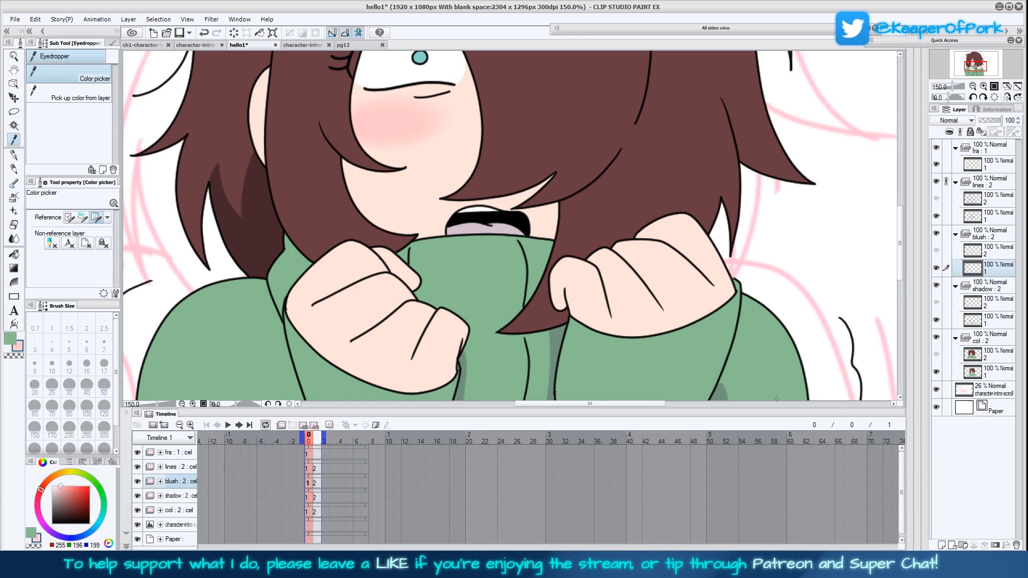
{"action": "left_click", "coordinate": [991, 255]}
Paint soft pink blush over the cheek below the closed eye on the second frame's blush layer 2
{"action": "left_click", "coordinate": [14, 170]}
{"action": "mouse_move", "coordinate": [343, 203]}
{"action": "left_mouse_down"}
{"action": "mouse_move", "coordinate": [414, 266]}
{"action": "mouse_move", "coordinate": [414, 300]}
{"action": "left_mouse_up"}
{"action": "left_click", "coordinate": [56, 414]}
{"action": "mouse_move", "coordinate": [360, 241]}
{"action": "left_mouse_down"}
{"action": "mouse_move", "coordinate": [428, 256]}
{"action": "mouse_move", "coordinate": [372, 243]}
{"action": "mouse_move", "coordinate": [407, 239]}
{"action": "mouse_move", "coordinate": [427, 259]}
{"action": "mouse_move", "coordinate": [343, 246]}
{"action": "mouse_move", "coordinate": [452, 260]}
{"action": "mouse_move", "coordinate": [346, 253]}
{"action": "mouse_move", "coordinate": [447, 272]}
{"action": "mouse_move", "coordinate": [450, 260]}
{"action": "mouse_move", "coordinate": [410, 274]}
{"action": "mouse_move", "coordinate": [446, 264]}
{"action": "mouse_move", "coordinate": [382, 265]}
{"action": "left_mouse_up"}
Erase the blush spilling onto the hair beside the cheek with the Turnip pen in transparent colour at size 50
{"action": "left_click", "coordinate": [14, 155]}
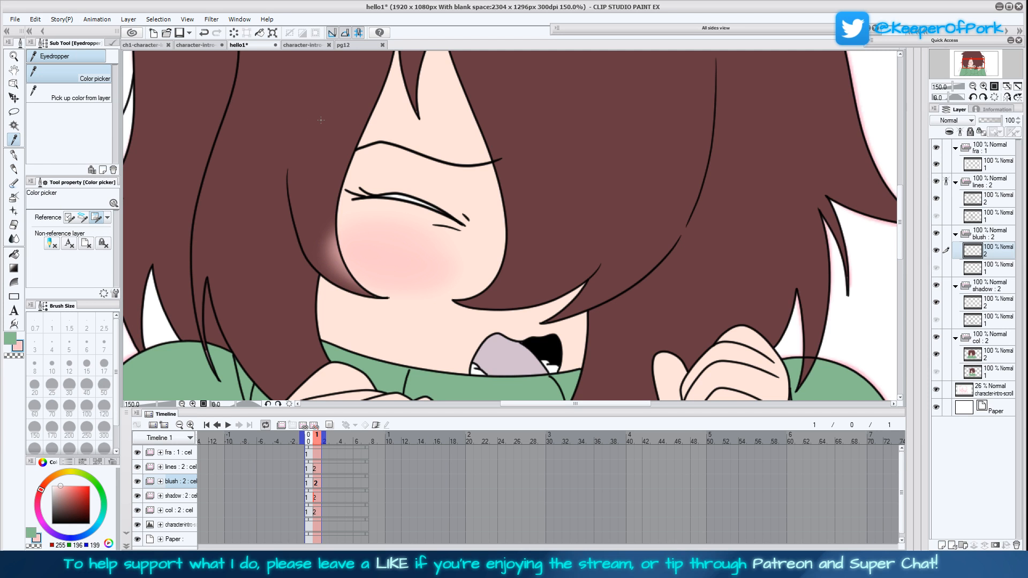
{"action": "left_click", "coordinate": [96, 98]}
{"action": "left_click", "coordinate": [104, 386]}
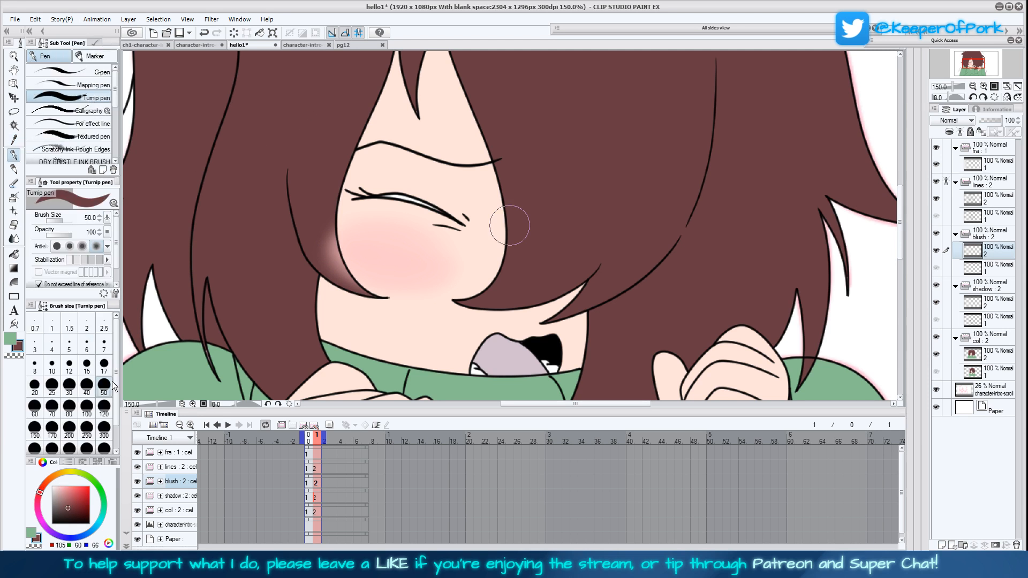
{"action": "left_click", "coordinate": [15, 357]}
{"action": "mouse_move", "coordinate": [323, 202]}
{"action": "left_mouse_down"}
{"action": "mouse_move", "coordinate": [330, 268]}
{"action": "mouse_move", "coordinate": [359, 290]}
{"action": "left_mouse_up"}
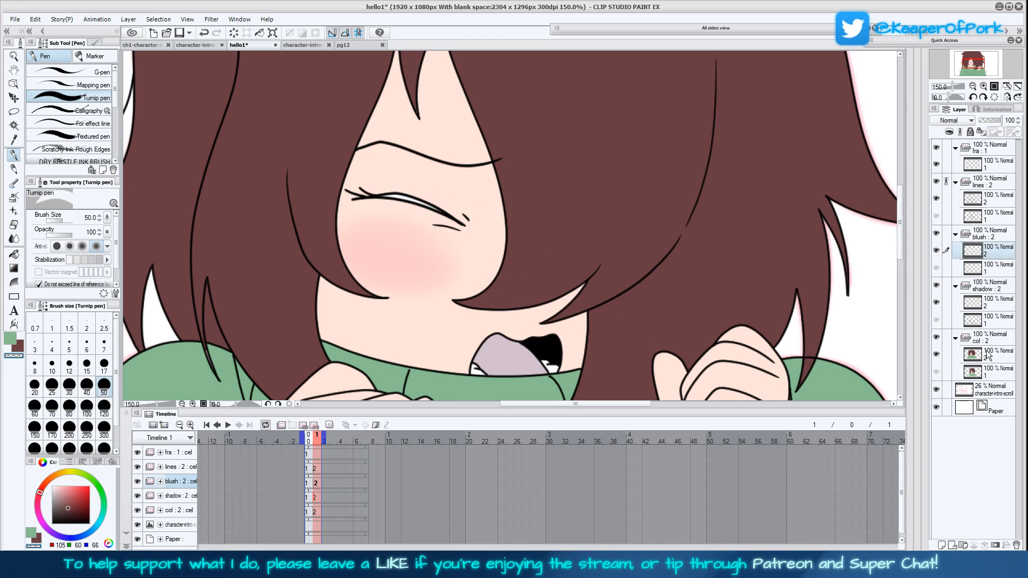
Sample the first frame's sweater shadow green and hair shadow RGB 70, 39, 46 into separate colour slots, then return to the second frame's shadow layer 2
{"action": "left_click", "coordinate": [991, 305]}
{"action": "left_click", "coordinate": [974, 87]}
{"action": "left_click", "coordinate": [973, 87]}
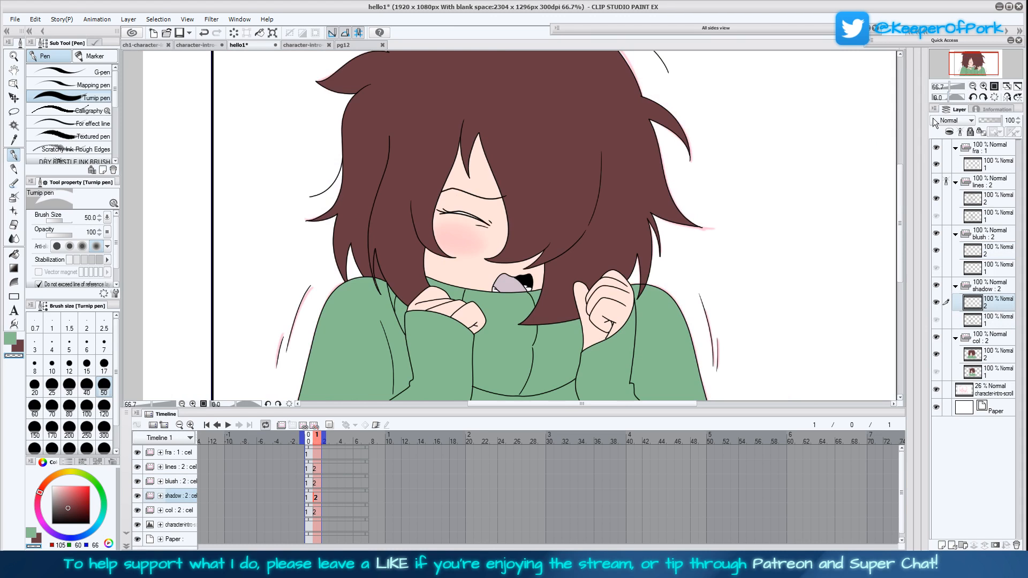
{"action": "left_click_drag", "start_coordinate": [734, 310], "coordinate": [701, 264]}
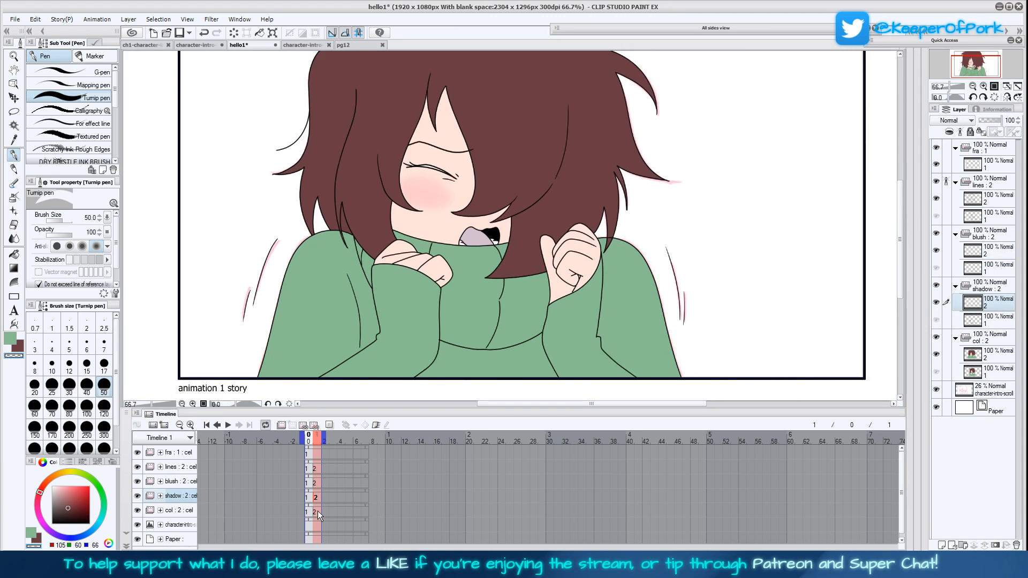
{"action": "left_click", "coordinate": [309, 498]}
{"action": "left_click", "coordinate": [14, 140]}
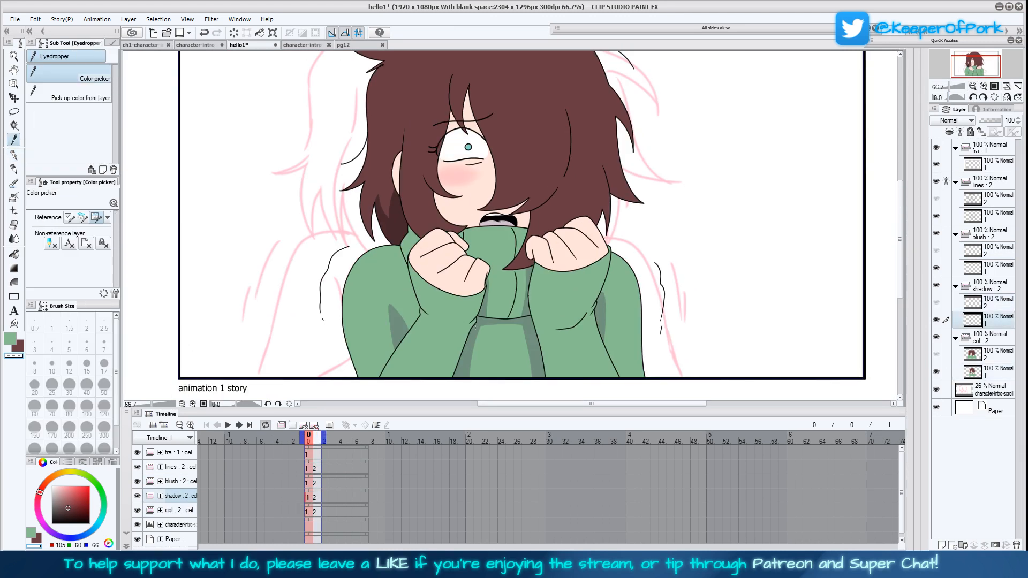
{"action": "left_click", "coordinate": [398, 325]}
{"action": "left_click", "coordinate": [10, 338]}
{"action": "left_click", "coordinate": [393, 225]}
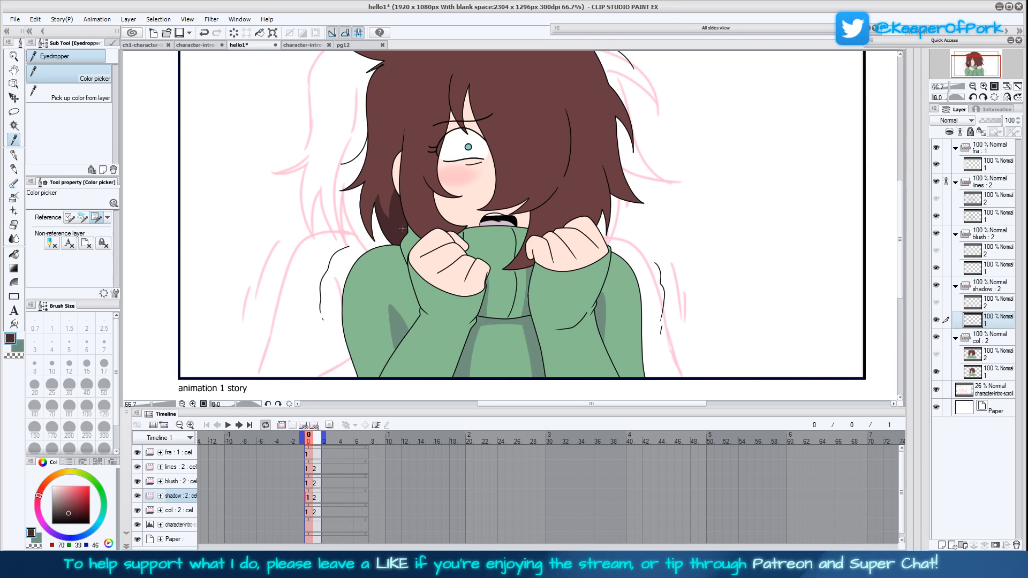
{"action": "left_click", "coordinate": [315, 498]}
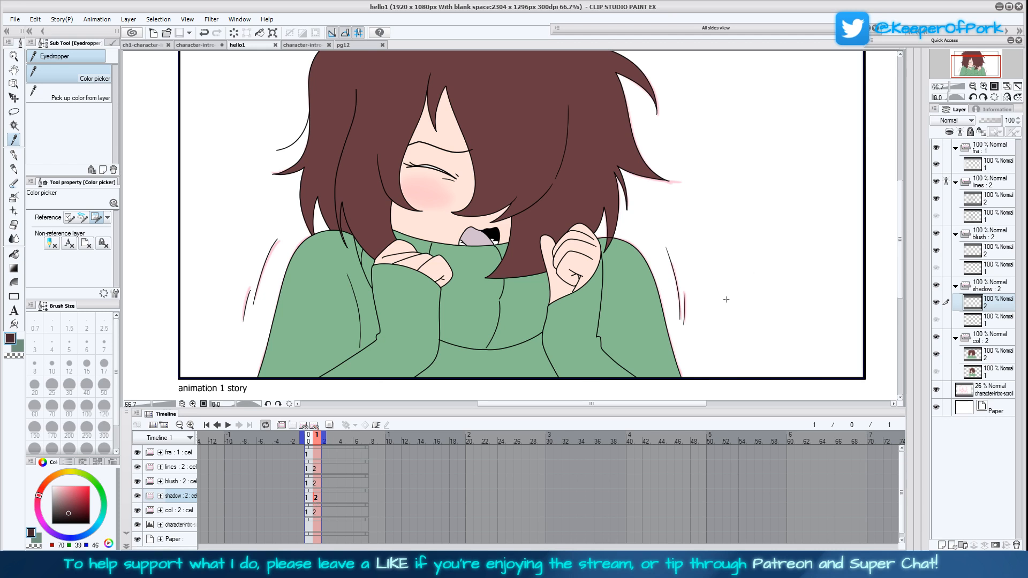
Outline the torso shadow below the collar on shadow layer 2 with the Turnip pen at size 4 in green RGB 114, 146, 126
{"action": "left_click_drag", "start_coordinate": [716, 314], "coordinate": [719, 317]}
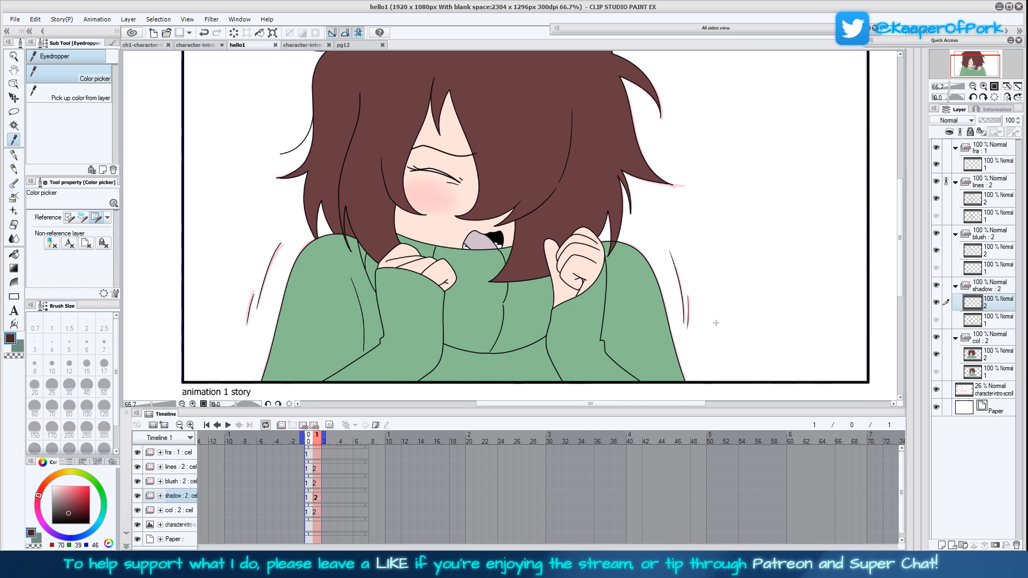
{"action": "left_click_drag", "start_coordinate": [717, 316], "coordinate": [720, 319]}
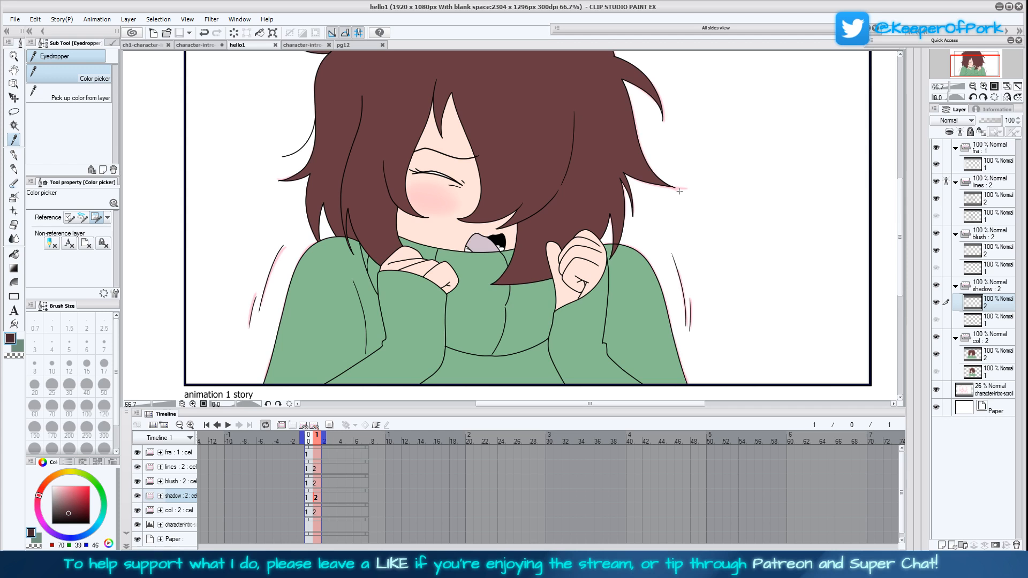
{"action": "left_click_drag", "start_coordinate": [900, 206], "coordinate": [900, 209]}
{"action": "left_click", "coordinate": [984, 86]}
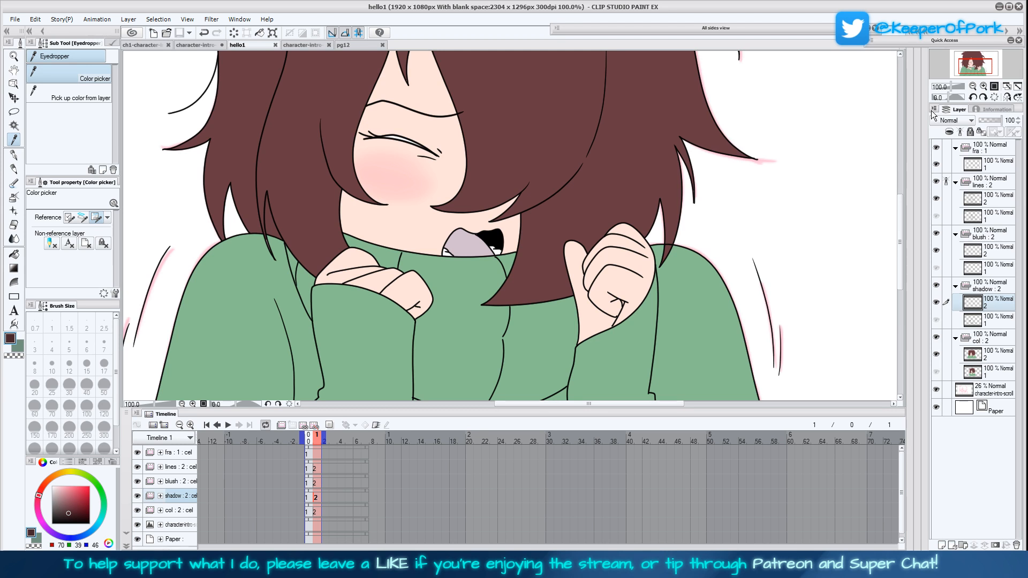
{"action": "left_click", "coordinate": [992, 320]}
{"action": "left_click", "coordinate": [993, 306]}
{"action": "left_click", "coordinate": [22, 347]}
{"action": "left_click", "coordinate": [14, 155]}
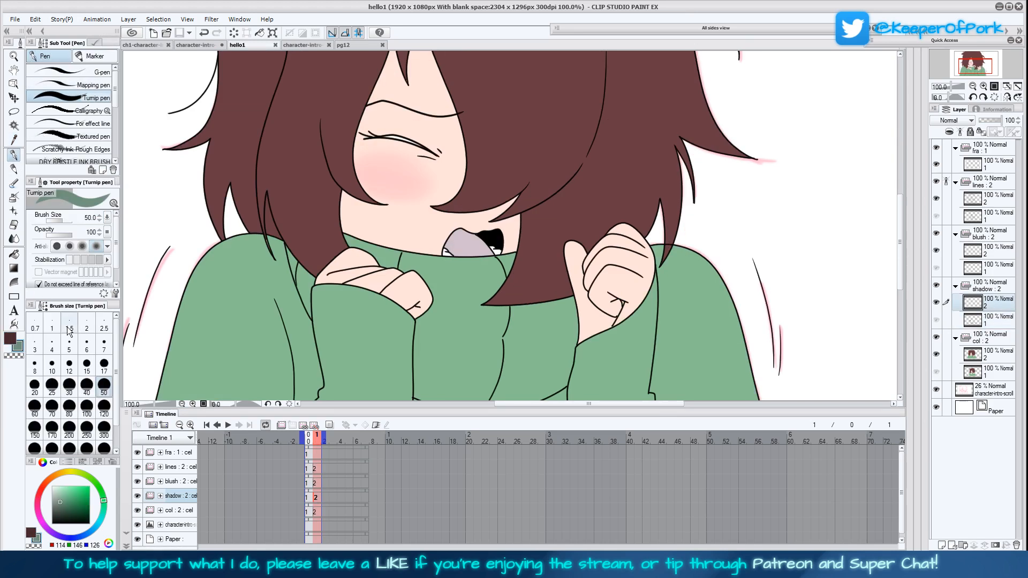
{"action": "left_click", "coordinate": [52, 343]}
{"action": "scroll", "coordinate": [569, 349], "scroll_direction": "down", "scroll_amount": 3}
{"action": "mouse_move", "coordinate": [417, 357]}
{"action": "left_mouse_down"}
{"action": "mouse_move", "coordinate": [460, 329]}
{"action": "mouse_move", "coordinate": [559, 324]}
{"action": "mouse_move", "coordinate": [584, 359]}
{"action": "left_mouse_up"}
{"action": "left_click_drag", "start_coordinate": [545, 325], "coordinate": [567, 356]}
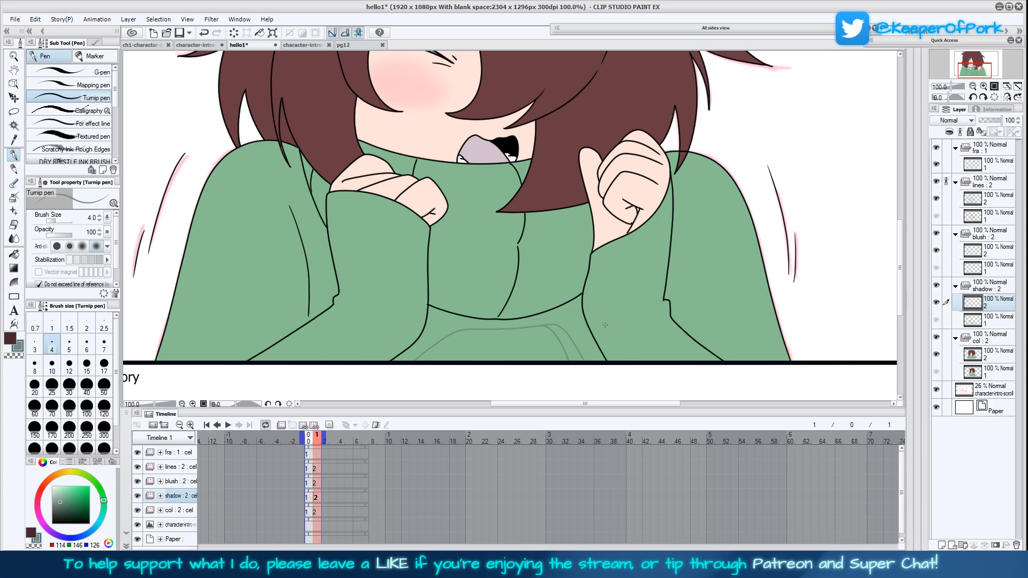
Outline a curved shadow band across the sweater's collar and shadow edges down both of its sides
{"action": "left_click_drag", "start_coordinate": [605, 324], "coordinate": [600, 340]}
{"action": "mouse_move", "coordinate": [437, 258]}
{"action": "left_mouse_down"}
{"action": "mouse_move", "coordinate": [517, 261]}
{"action": "mouse_move", "coordinate": [574, 249]}
{"action": "mouse_move", "coordinate": [509, 277]}
{"action": "mouse_move", "coordinate": [438, 259]}
{"action": "left_mouse_up"}
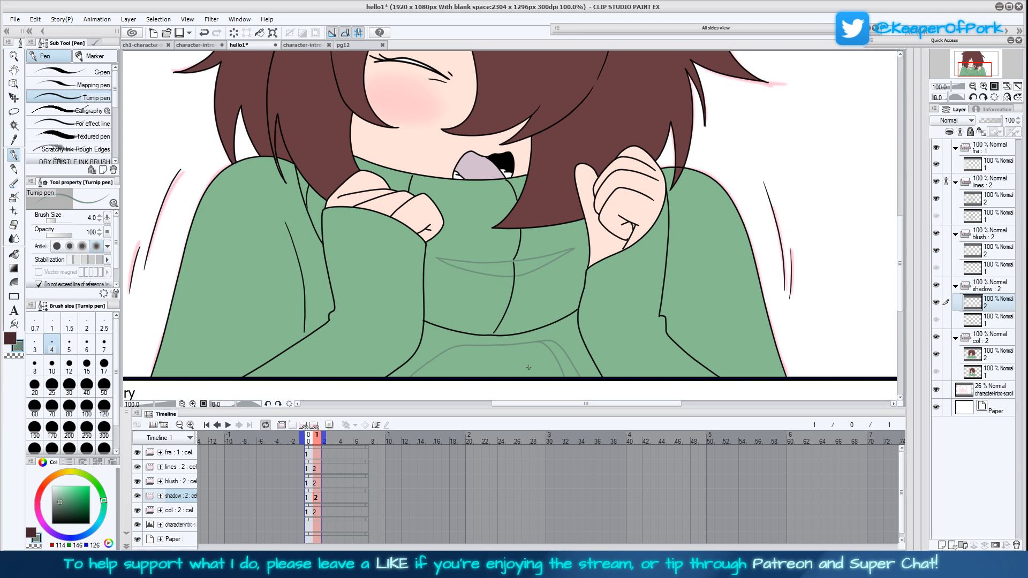
{"action": "left_click_drag", "start_coordinate": [536, 365], "coordinate": [538, 362]}
{"action": "left_click_drag", "start_coordinate": [441, 323], "coordinate": [439, 259]}
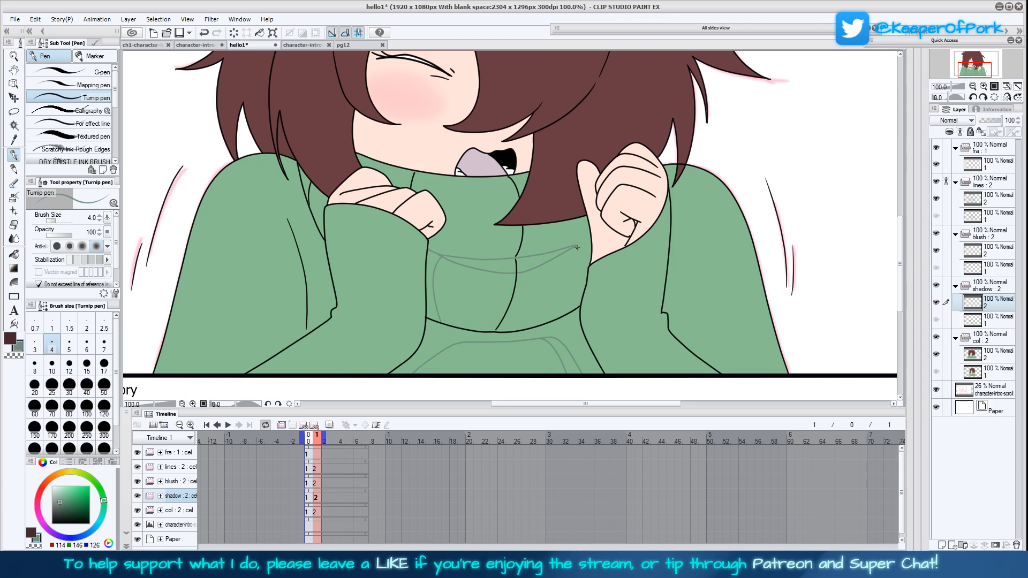
{"action": "left_click_drag", "start_coordinate": [574, 248], "coordinate": [569, 310]}
Outline shadows under the raised fist and beside both sleeves, and fill the torso below the collar with shadow green at colour margin 49
{"action": "mouse_move", "coordinate": [608, 256]}
{"action": "left_mouse_down"}
{"action": "mouse_move", "coordinate": [597, 288]}
{"action": "mouse_move", "coordinate": [624, 248]}
{"action": "mouse_move", "coordinate": [575, 223]}
{"action": "mouse_move", "coordinate": [539, 225]}
{"action": "left_mouse_up"}
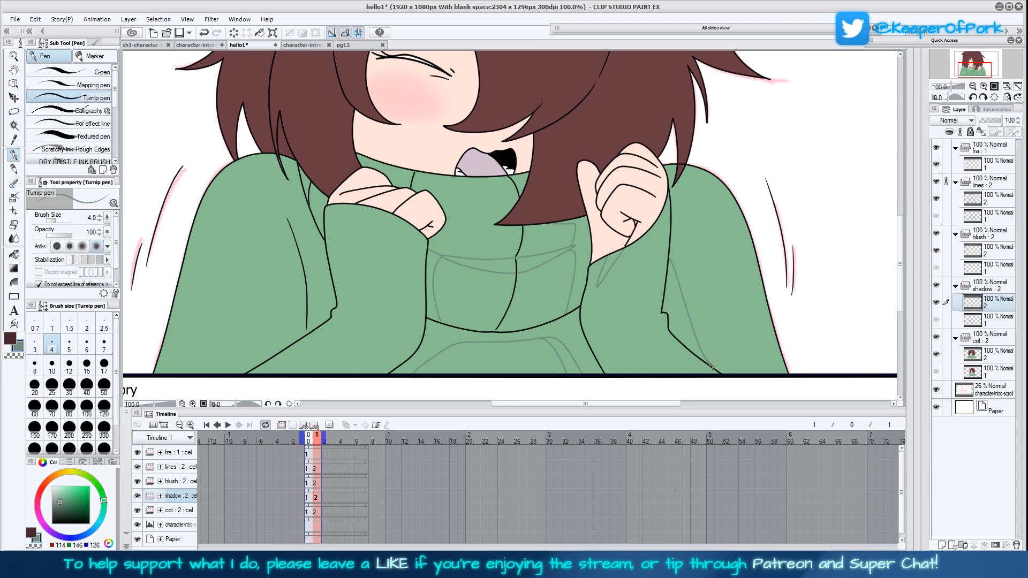
{"action": "mouse_move", "coordinate": [260, 353]}
{"action": "left_mouse_down"}
{"action": "mouse_move", "coordinate": [296, 265]}
{"action": "mouse_move", "coordinate": [320, 260]}
{"action": "left_mouse_up"}
{"action": "left_click", "coordinate": [14, 254]}
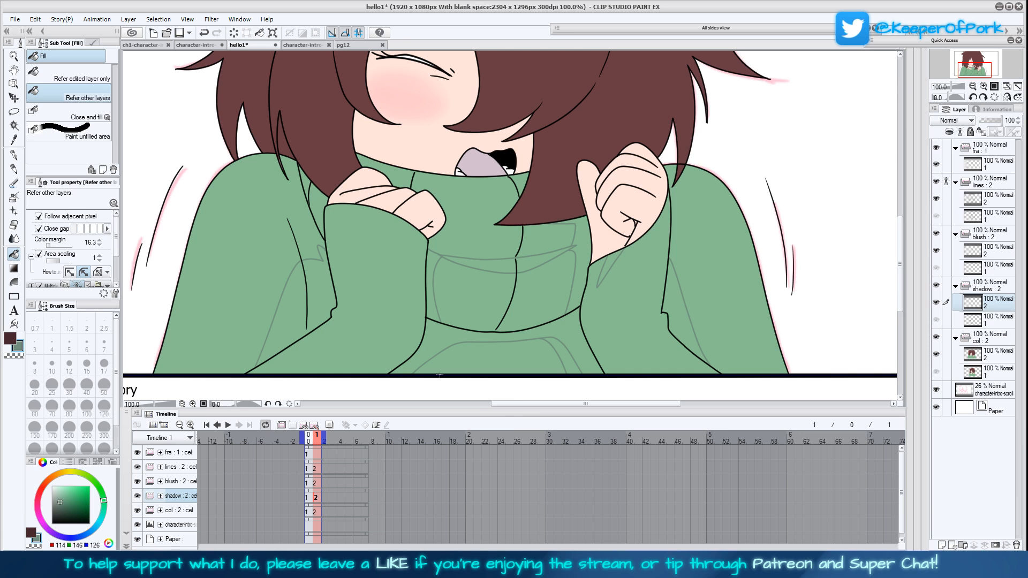
{"action": "left_click", "coordinate": [59, 246]}
{"action": "left_click", "coordinate": [484, 343]}
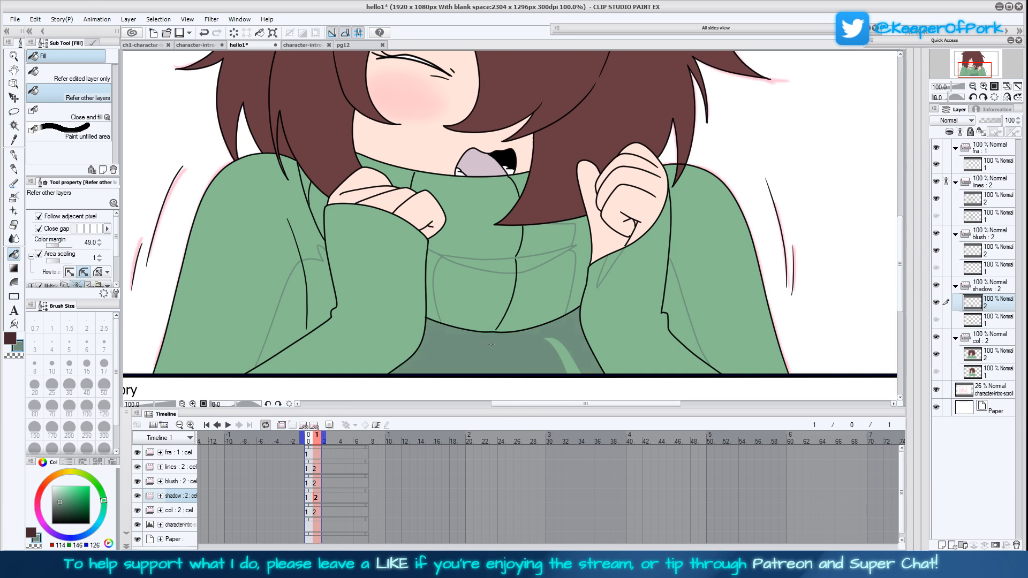
Try filling the collar's curved band and side shadows with the shadow green, and clear the collar shading
{"action": "left_click", "coordinate": [431, 293]}
{"action": "left_click", "coordinate": [495, 265]}
{"action": "left_click", "coordinate": [581, 268]}
{"action": "left_click", "coordinate": [533, 266]}
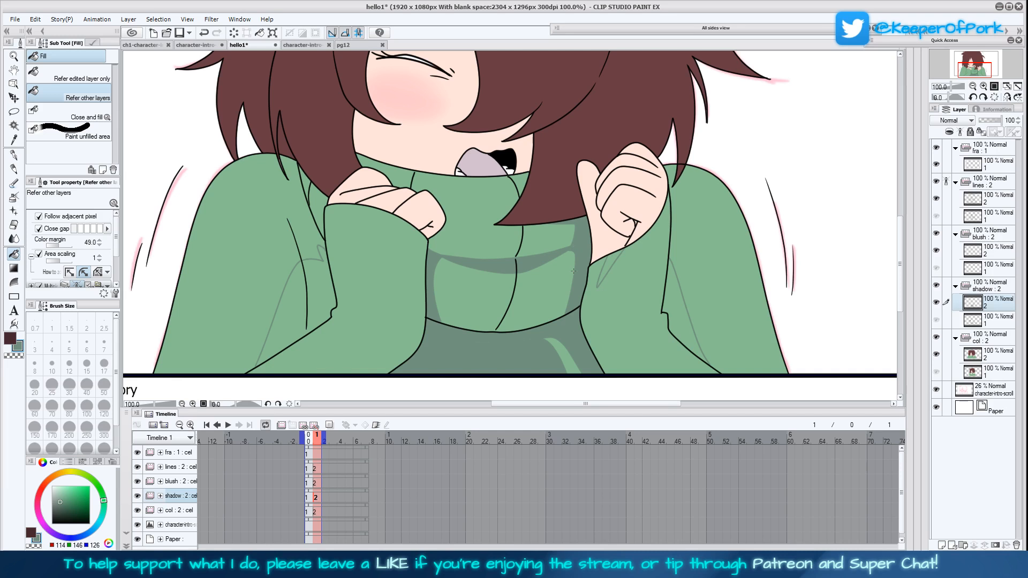
{"action": "mouse_move", "coordinate": [454, 268]}
{"action": "left_mouse_down"}
{"action": "mouse_move", "coordinate": [442, 250]}
{"action": "mouse_move", "coordinate": [436, 316]}
{"action": "left_mouse_up"}
{"action": "mouse_move", "coordinate": [493, 279]}
{"action": "left_mouse_down"}
{"action": "mouse_move", "coordinate": [507, 247]}
{"action": "mouse_move", "coordinate": [532, 261]}
{"action": "mouse_move", "coordinate": [563, 252]}
{"action": "mouse_move", "coordinate": [570, 214]}
{"action": "mouse_move", "coordinate": [559, 307]}
{"action": "mouse_move", "coordinate": [570, 281]}
{"action": "mouse_move", "coordinate": [567, 301]}
{"action": "mouse_move", "coordinate": [579, 292]}
{"action": "mouse_move", "coordinate": [584, 219]}
{"action": "mouse_move", "coordinate": [572, 298]}
{"action": "left_mouse_up"}
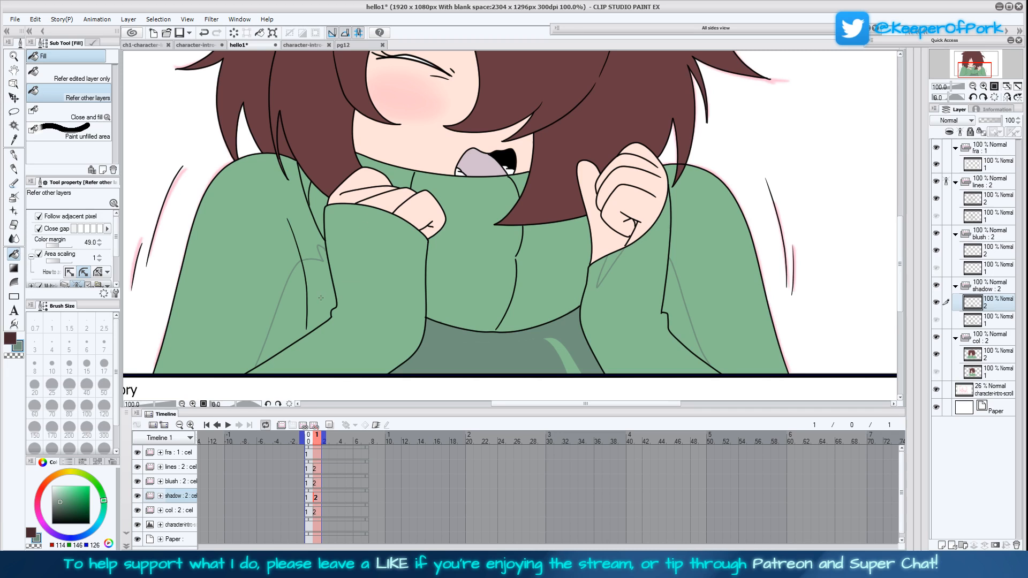
Fill the outlined shadows beside both sleeves and under the raised fist with the shadow green
{"action": "left_click", "coordinate": [293, 306]}
{"action": "left_click", "coordinate": [611, 265]}
{"action": "left_click", "coordinate": [675, 330]}
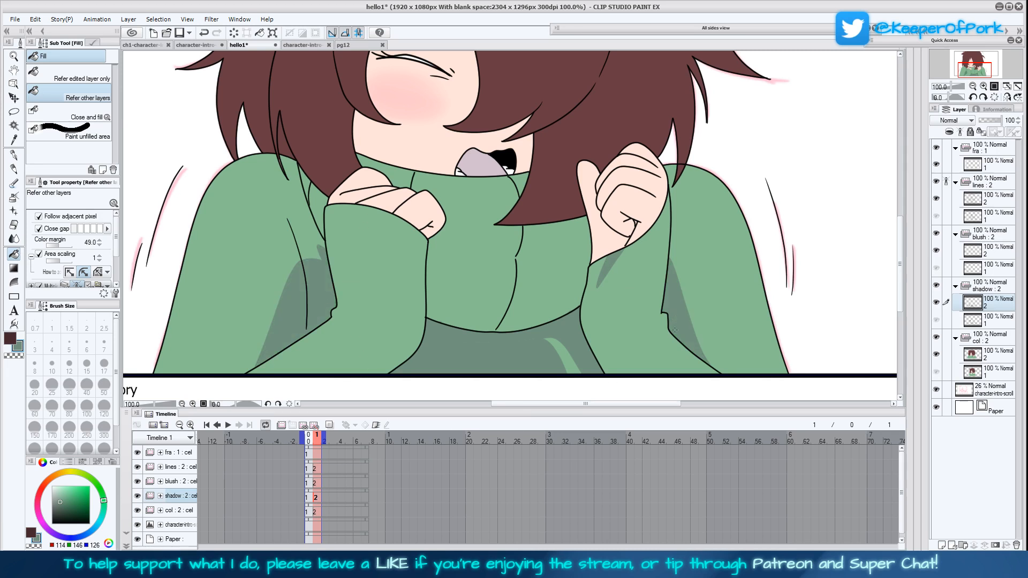
Draw a shadow edge down each side of the second frame's collar and fill both strips with the shadow green
{"action": "left_click", "coordinate": [14, 155]}
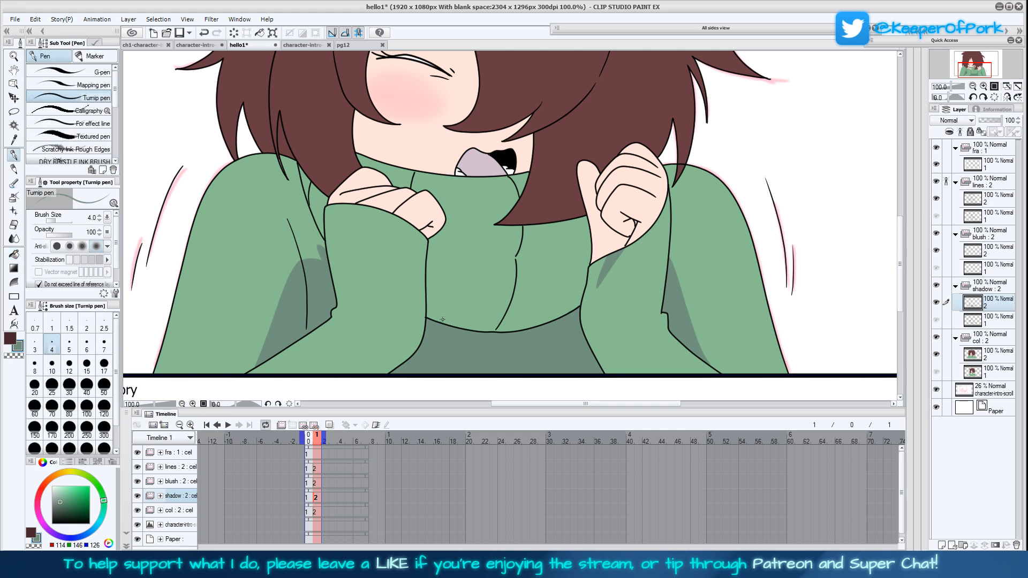
{"action": "left_click_drag", "start_coordinate": [441, 323], "coordinate": [434, 236]}
{"action": "left_click_drag", "start_coordinate": [557, 319], "coordinate": [574, 236]}
{"action": "key", "text": "g"}
{"action": "left_click", "coordinate": [433, 278]}
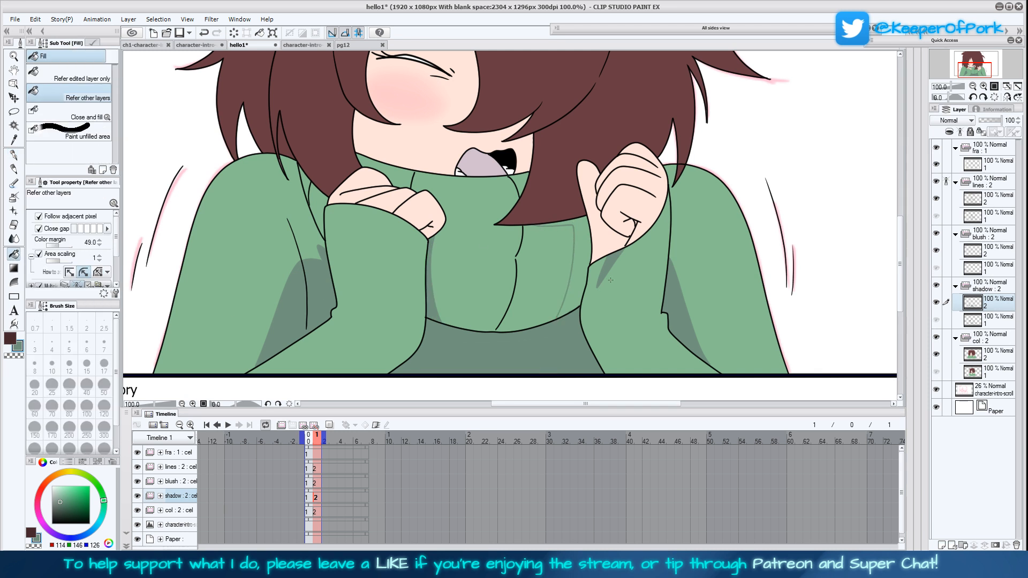
{"action": "left_click", "coordinate": [587, 280]}
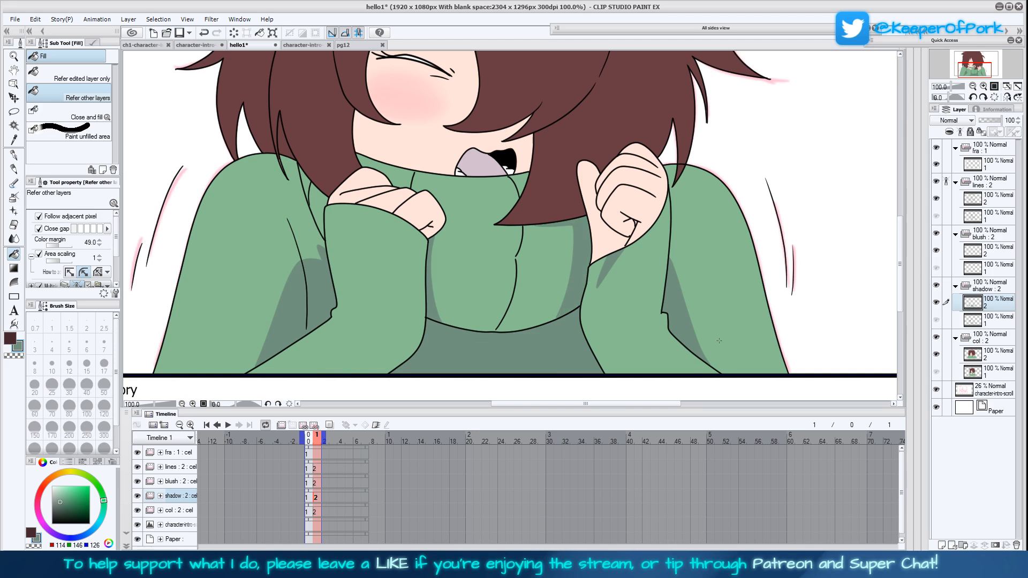
Clear the torso and collar shadows from the first frame's shadow layer 1, keeping the shadows beside the sleeves
{"action": "left_click", "coordinate": [989, 320]}
{"action": "left_click", "coordinate": [990, 303]}
{"action": "left_click", "coordinate": [984, 319]}
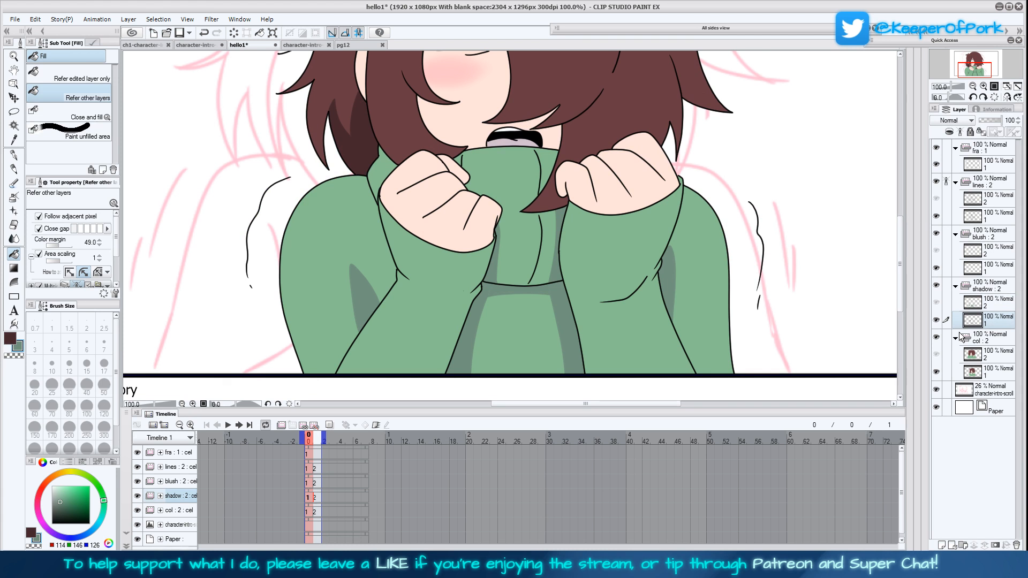
{"action": "mouse_move", "coordinate": [494, 309]}
{"action": "left_mouse_down"}
{"action": "mouse_move", "coordinate": [464, 381]}
{"action": "mouse_move", "coordinate": [484, 262]}
{"action": "mouse_move", "coordinate": [512, 198]}
{"action": "mouse_move", "coordinate": [481, 383]}
{"action": "mouse_move", "coordinate": [508, 346]}
{"action": "mouse_move", "coordinate": [556, 200]}
{"action": "mouse_move", "coordinate": [568, 221]}
{"action": "mouse_move", "coordinate": [584, 381]}
{"action": "left_mouse_up"}
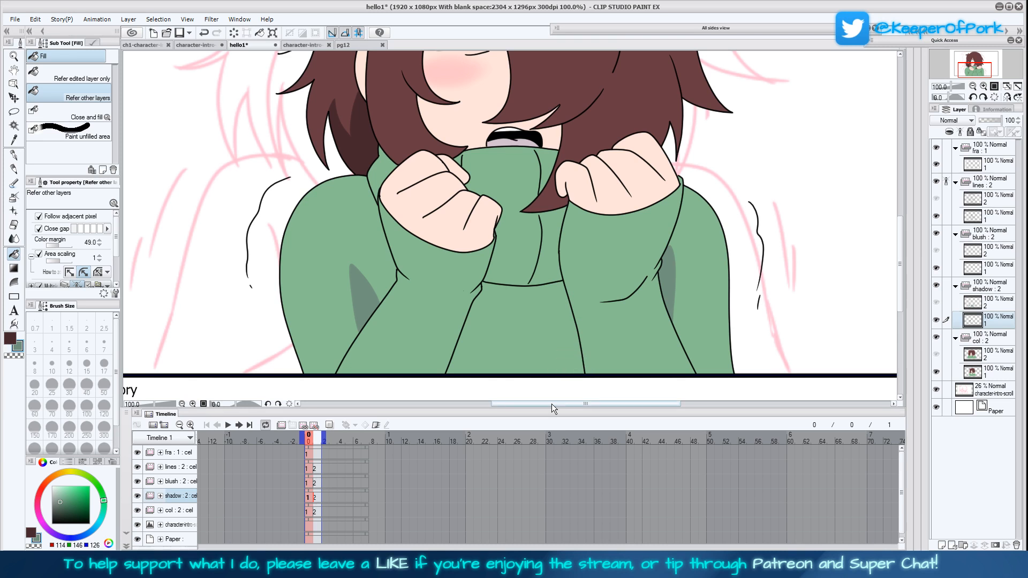
Outline a rounded arch on the first frame's torso and shadow edges on its collar with the Turnip pen at size 4
{"action": "key", "text": "p"}
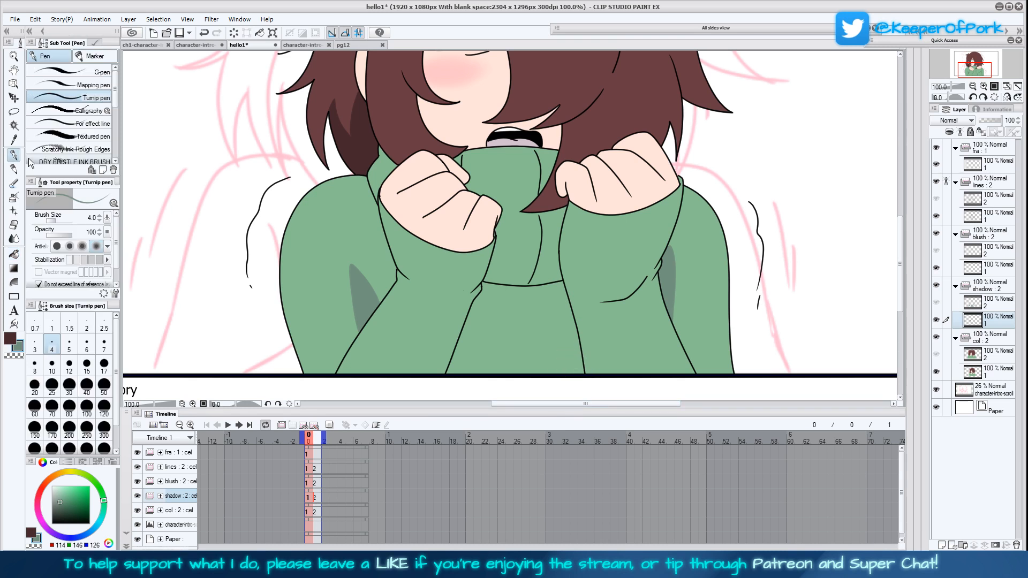
{"action": "mouse_move", "coordinate": [455, 372]}
{"action": "left_mouse_down"}
{"action": "mouse_move", "coordinate": [471, 316]}
{"action": "mouse_move", "coordinate": [524, 289]}
{"action": "mouse_move", "coordinate": [559, 303]}
{"action": "mouse_move", "coordinate": [561, 386]}
{"action": "left_mouse_up"}
{"action": "mouse_move", "coordinate": [544, 285]}
{"action": "left_mouse_down"}
{"action": "mouse_move", "coordinate": [555, 243]}
{"action": "mouse_move", "coordinate": [542, 209]}
{"action": "left_mouse_up"}
Fill the areas around the torso arch and the collar's side strips on the first frame with the shadow green
{"action": "key", "text": "g"}
{"action": "left_click", "coordinate": [512, 289]}
{"action": "left_click", "coordinate": [457, 345]}
{"action": "left_click", "coordinate": [496, 267]}
{"action": "left_click", "coordinate": [554, 259]}
{"action": "left_click", "coordinate": [564, 235]}
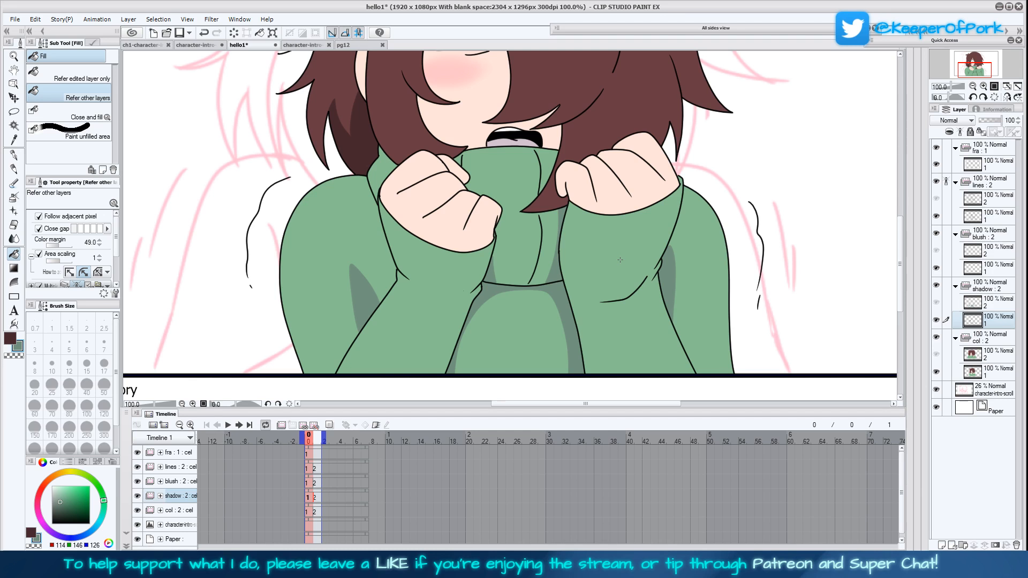
{"action": "left_click", "coordinate": [315, 497]}
{"action": "mouse_move", "coordinate": [592, 289]}
{"action": "left_mouse_down"}
{"action": "mouse_move", "coordinate": [606, 347]}
{"action": "mouse_move", "coordinate": [624, 348]}
{"action": "left_mouse_up"}
{"action": "left_click_drag", "start_coordinate": [629, 288], "coordinate": [645, 296]}
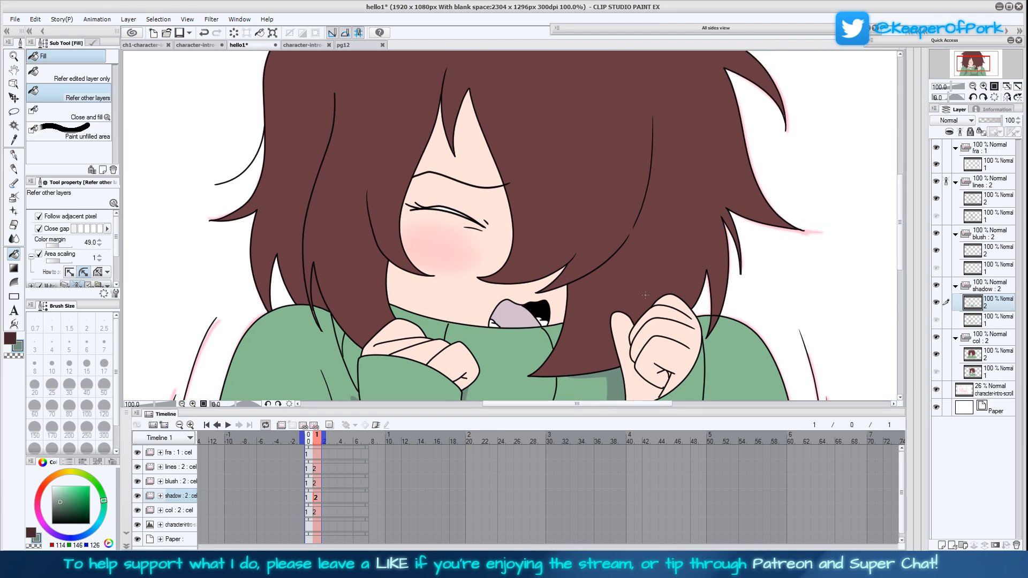
{"action": "left_click", "coordinate": [974, 87]}
{"action": "left_click", "coordinate": [973, 86]}
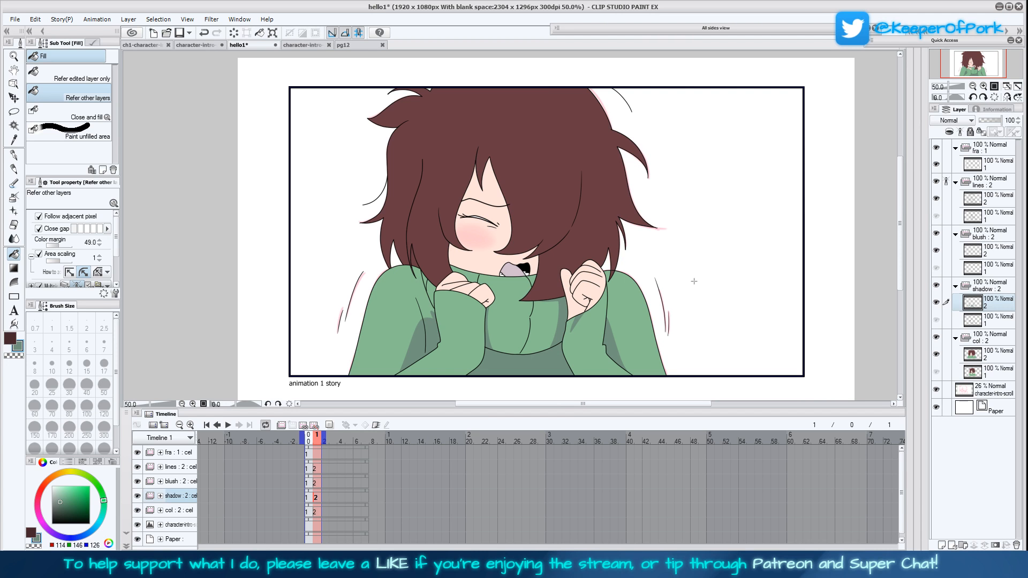
{"action": "left_click", "coordinate": [757, 173]}
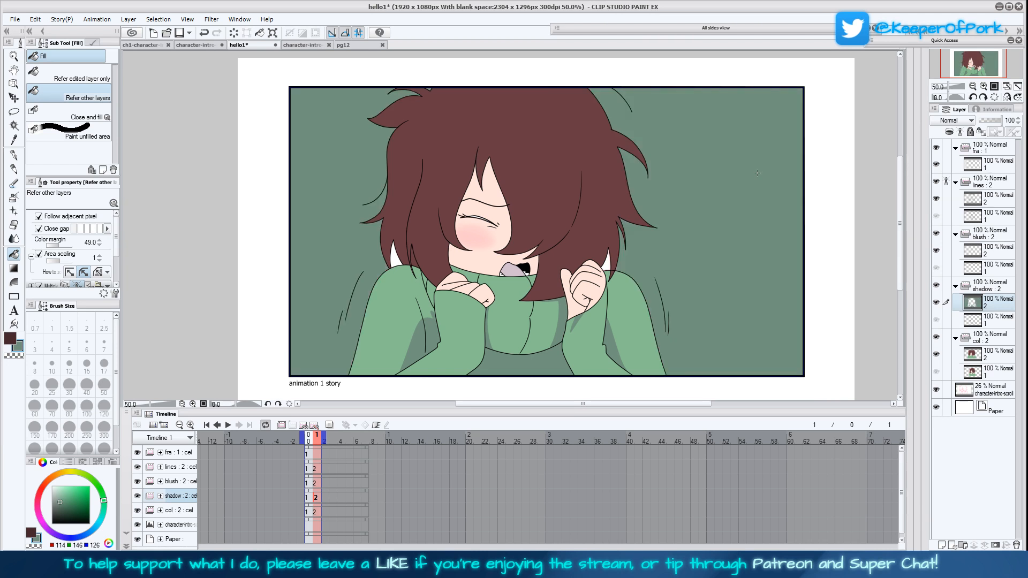
{"action": "key", "text": "ctrl+z"}
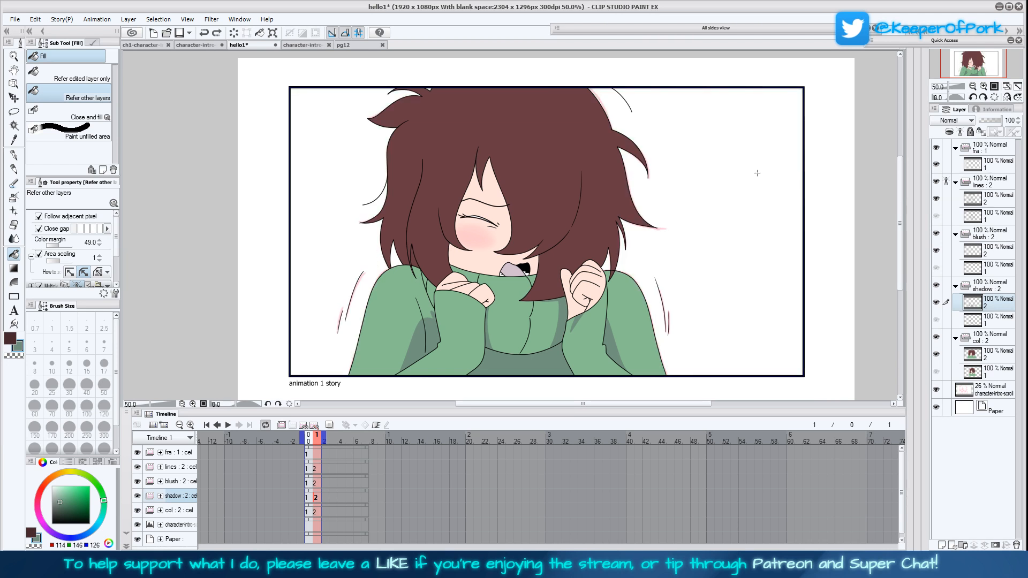
Sample the hair shadow brown RGB 70, 39, 46 from the first frame again and return to the second frame's shadow layer 2
{"action": "left_click", "coordinate": [308, 497]}
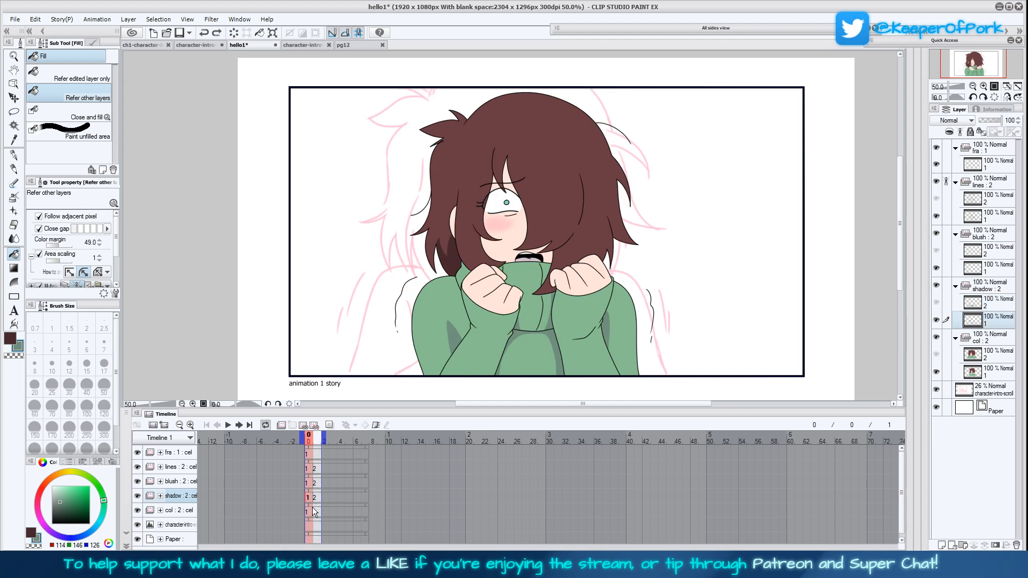
{"action": "key", "text": "i"}
{"action": "left_click", "coordinate": [451, 271]}
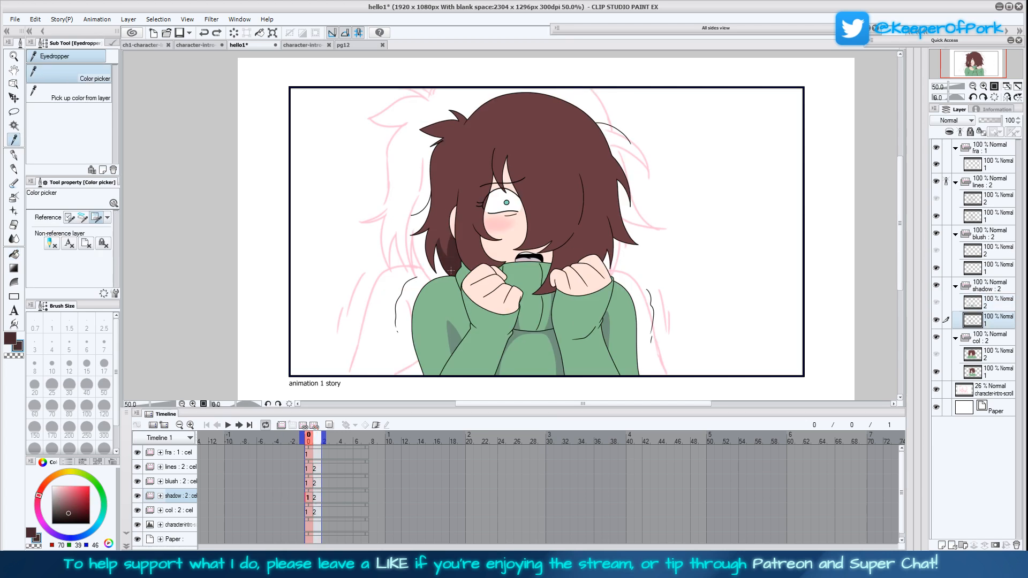
{"action": "left_click", "coordinate": [316, 498]}
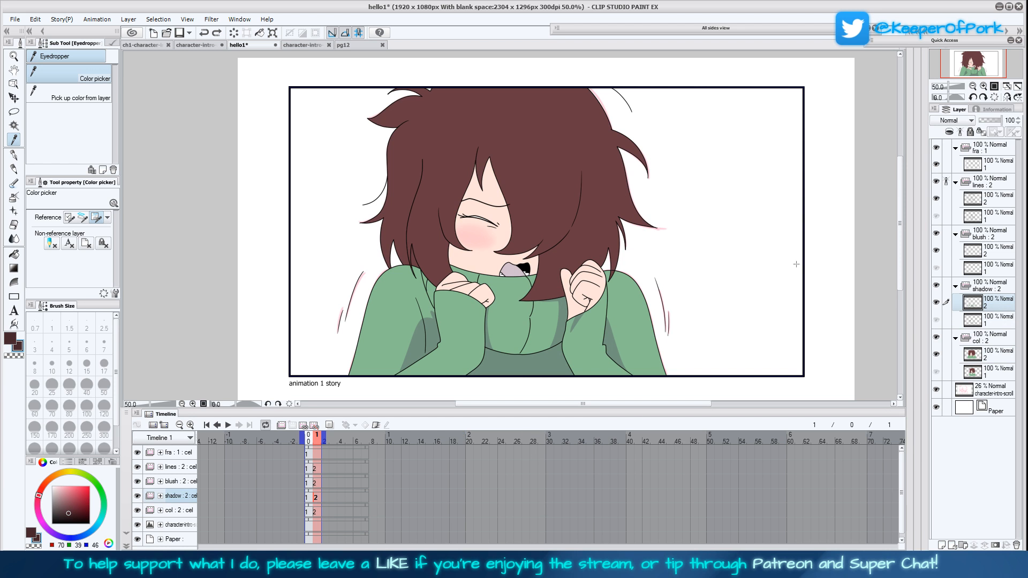
Outline the shadows on the second frame's outer hair strands behind the cheek with the Turnip pen at size 4 and fill them dark brown
{"action": "triple_click", "coordinate": [983, 87]}
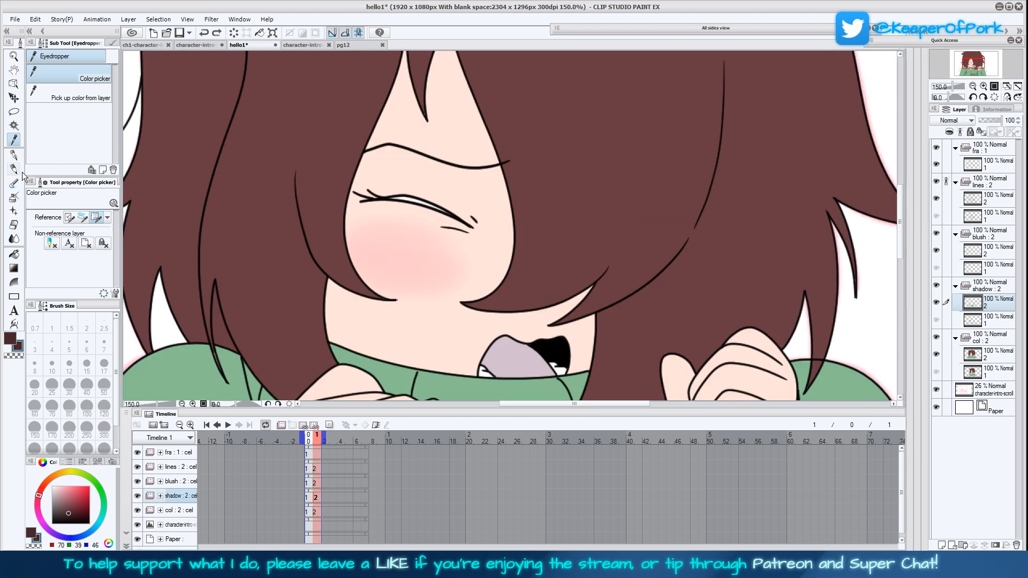
{"action": "key", "text": "p"}
{"action": "left_click", "coordinate": [974, 87]}
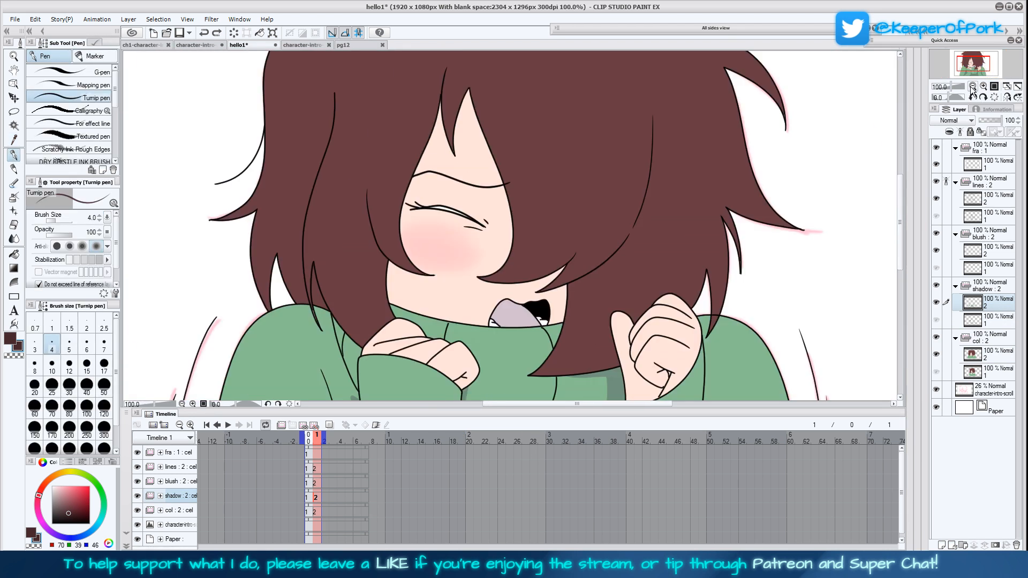
{"action": "mouse_move", "coordinate": [277, 254]}
{"action": "left_mouse_down"}
{"action": "mouse_move", "coordinate": [293, 224]}
{"action": "mouse_move", "coordinate": [298, 287]}
{"action": "left_mouse_up"}
{"action": "left_click_drag", "start_coordinate": [297, 286], "coordinate": [303, 253]}
{"action": "key", "text": "g"}
{"action": "left_click", "coordinate": [302, 287]}
{"action": "left_click", "coordinate": [318, 307]}
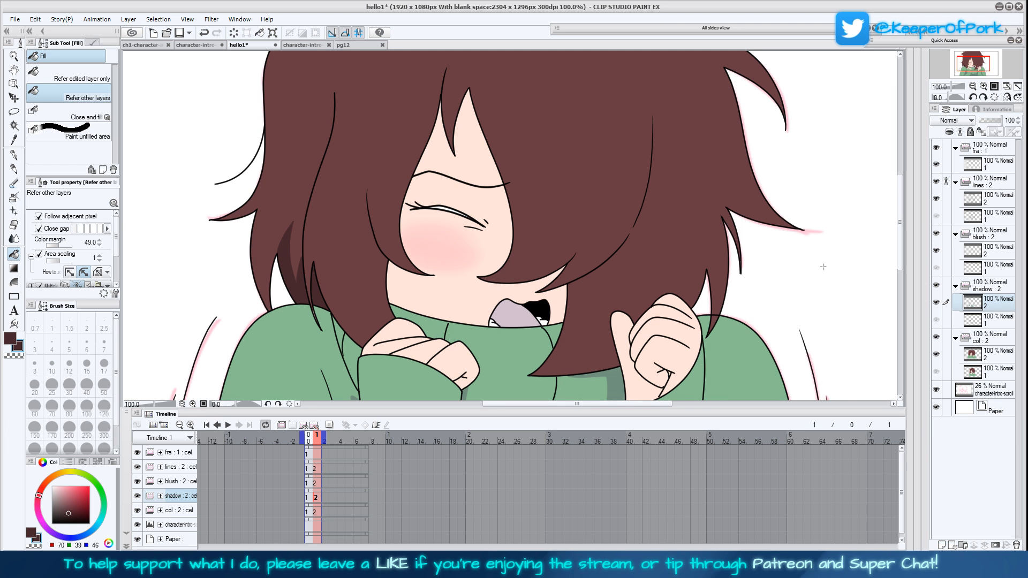
Sample the base hair brown RGB 105, 60, 66 and switch to the second frame's col layer 2 with the Mapping pen at size 7
{"action": "left_click", "coordinate": [14, 139]}
{"action": "left_click", "coordinate": [285, 172]}
{"action": "left_click", "coordinate": [14, 155]}
{"action": "left_click", "coordinate": [91, 85]}
{"action": "left_click", "coordinate": [315, 512]}
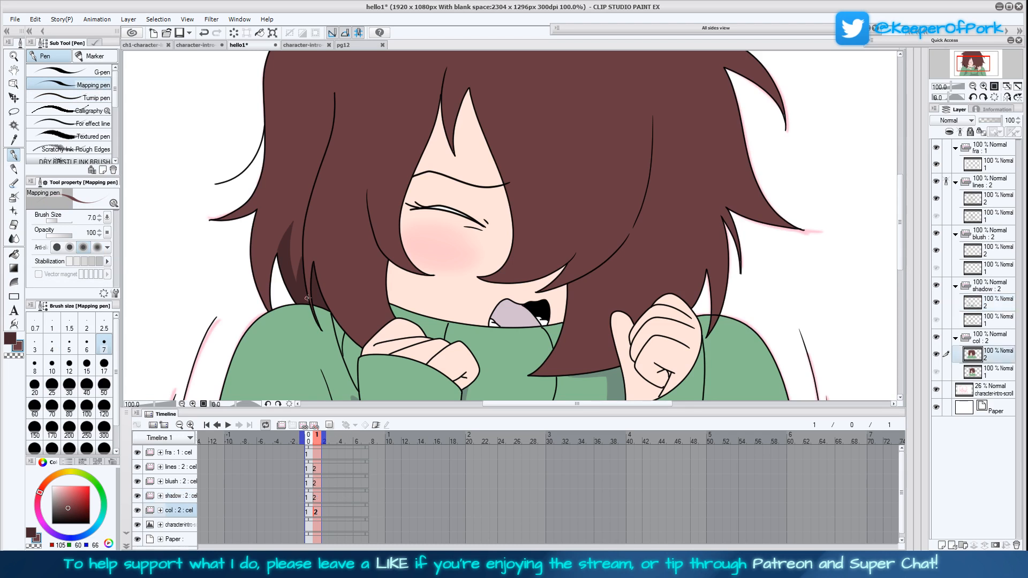
{"action": "left_click", "coordinate": [1018, 87]}
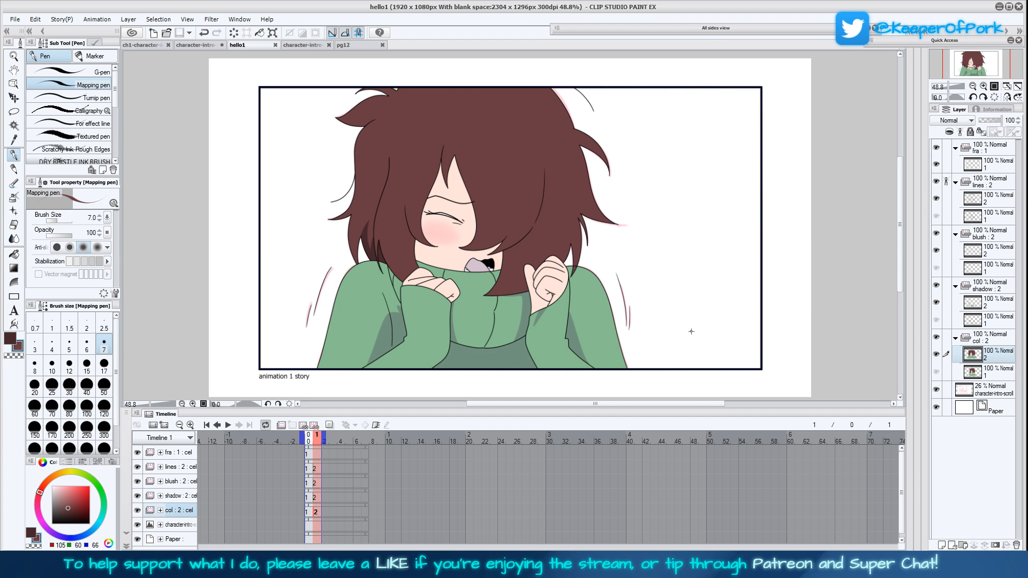
{"action": "key", "text": "ctrl+o"}
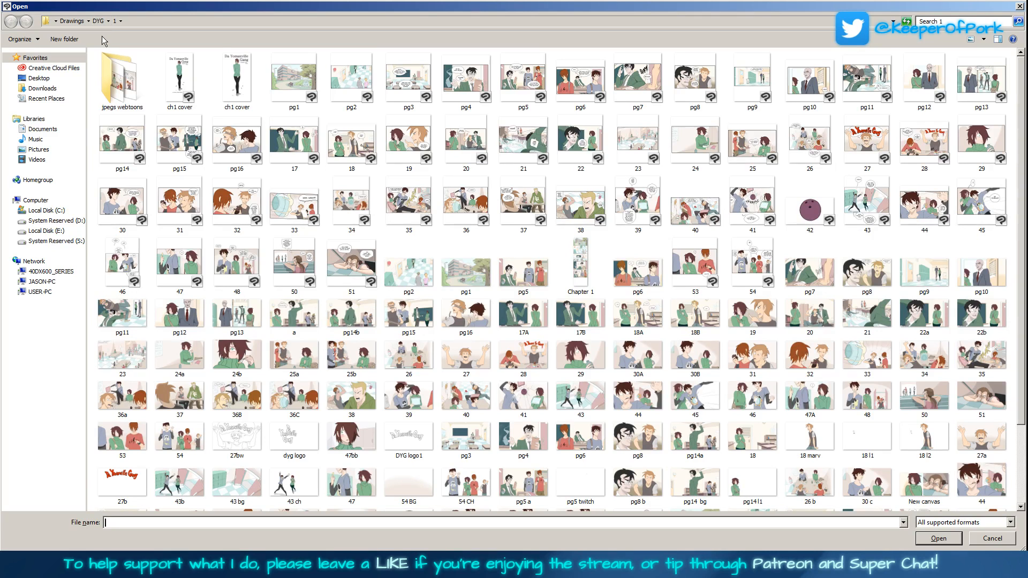
{"action": "left_click", "coordinate": [98, 22]}
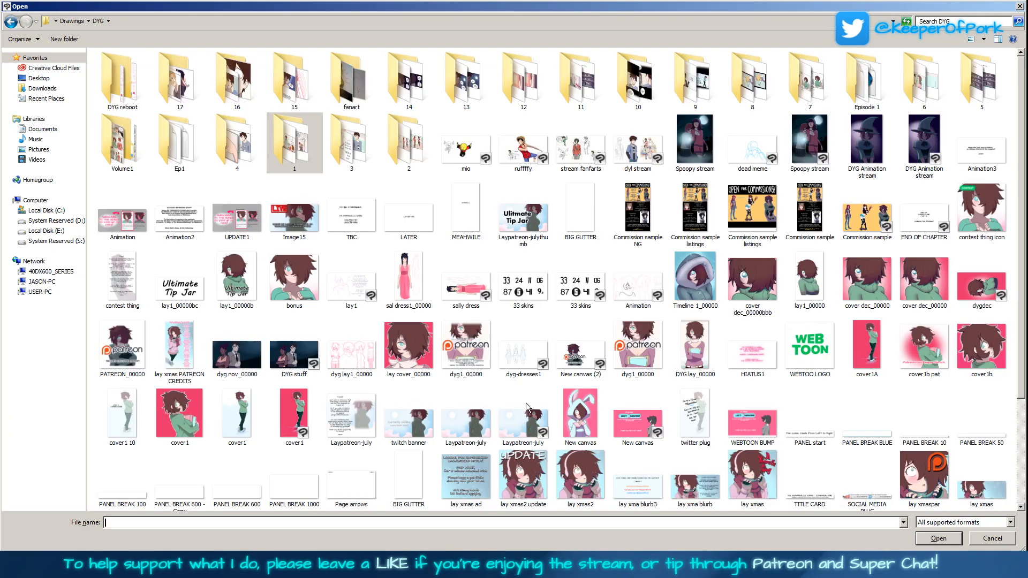
{"action": "double_click", "coordinate": [135, 99]}
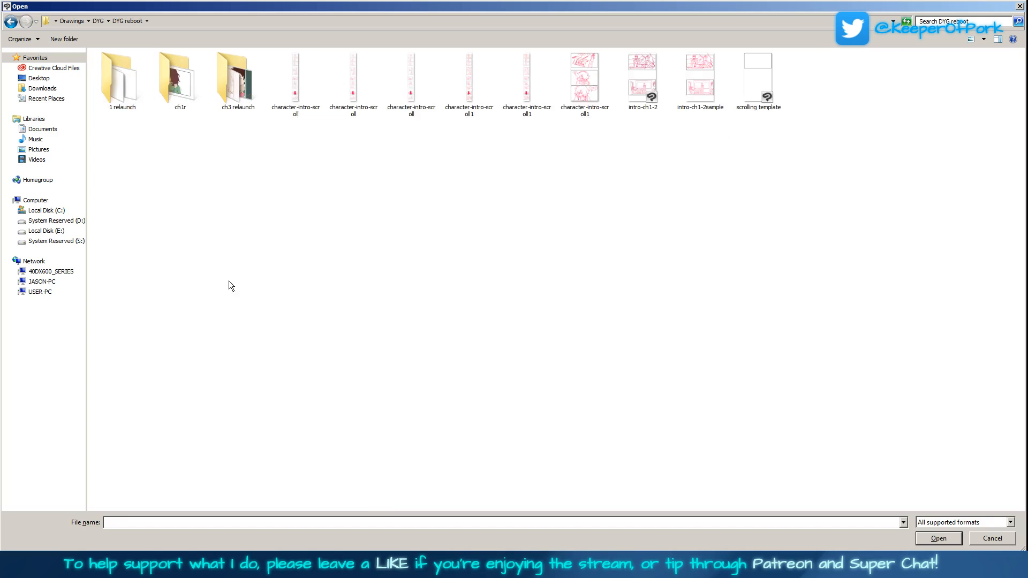
{"action": "double_click", "coordinate": [131, 92]}
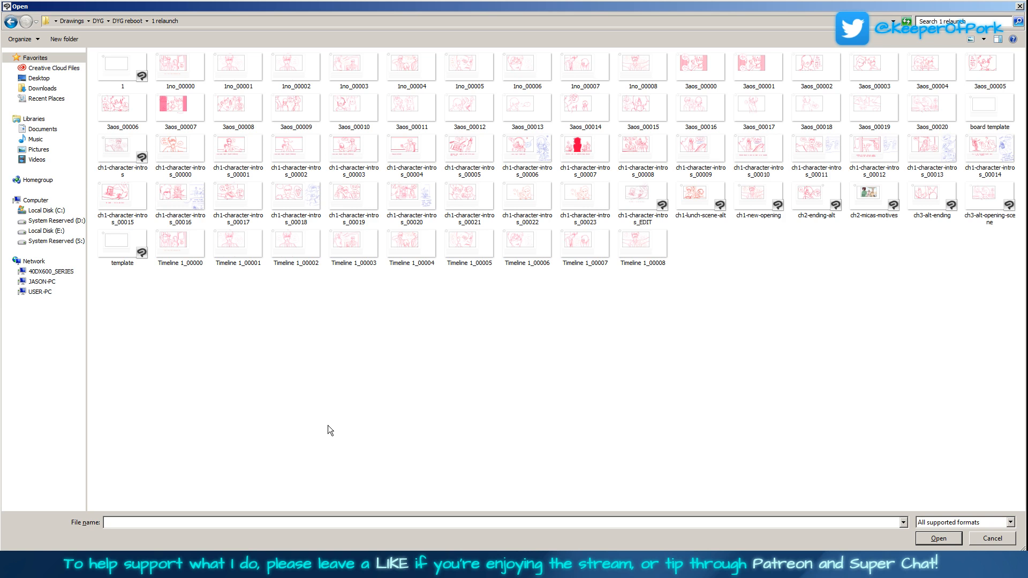
{"action": "left_click", "coordinate": [994, 539]}
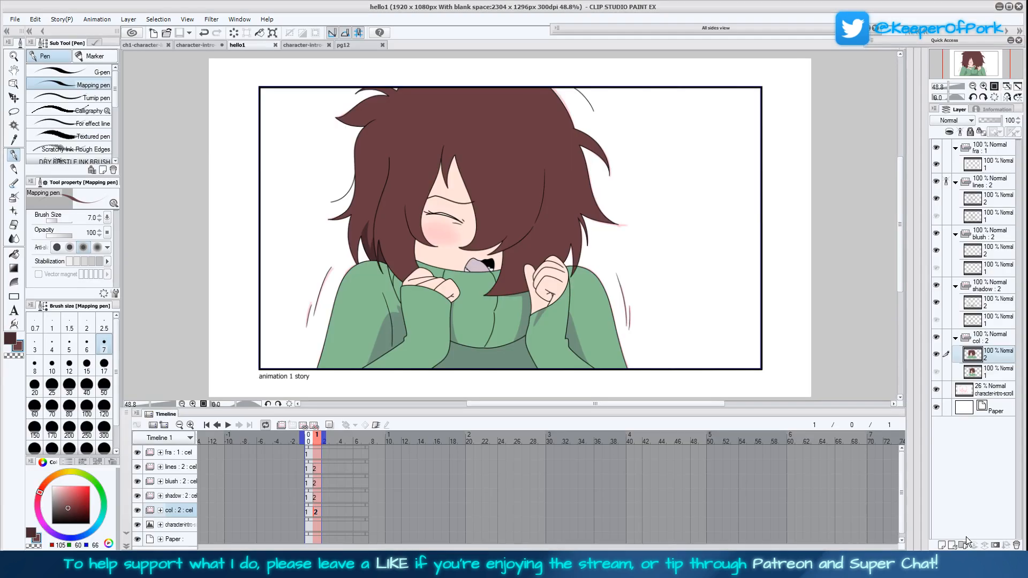
Extend the end of the timeline's playback range to frame 29
{"action": "scroll", "coordinate": [901, 485], "scroll_direction": "down", "scroll_amount": 1}
{"action": "scroll", "coordinate": [901, 485], "scroll_direction": "up", "scroll_amount": 1}
{"action": "left_click", "coordinate": [552, 441]}
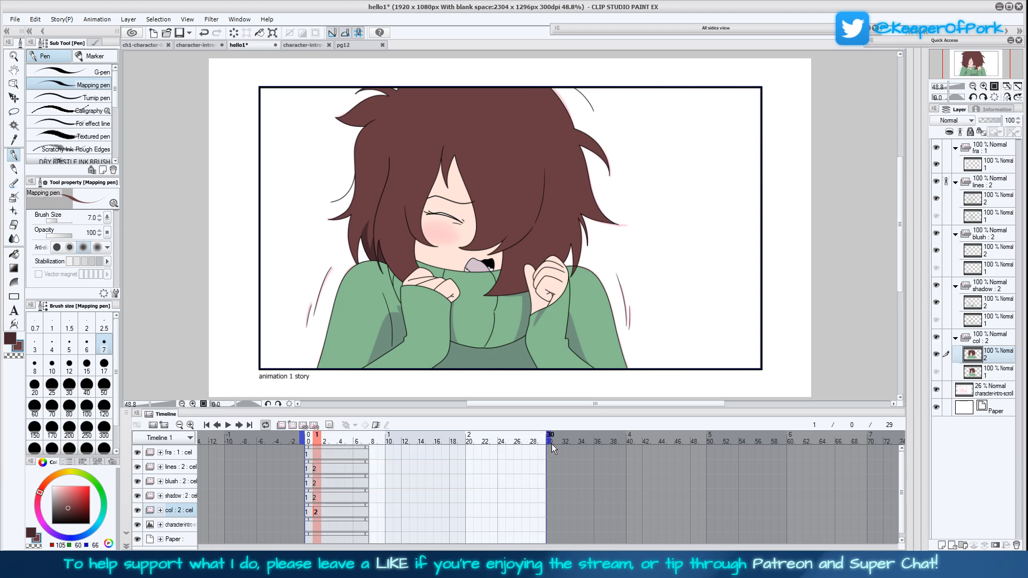
Add a new cel 3 at frame 2 for each of the lines, blush, shadow and col animation folders
{"action": "left_click", "coordinate": [310, 468]}
{"action": "left_click", "coordinate": [318, 470]}
{"action": "left_click", "coordinate": [323, 467]}
{"action": "left_click", "coordinate": [298, 426]}
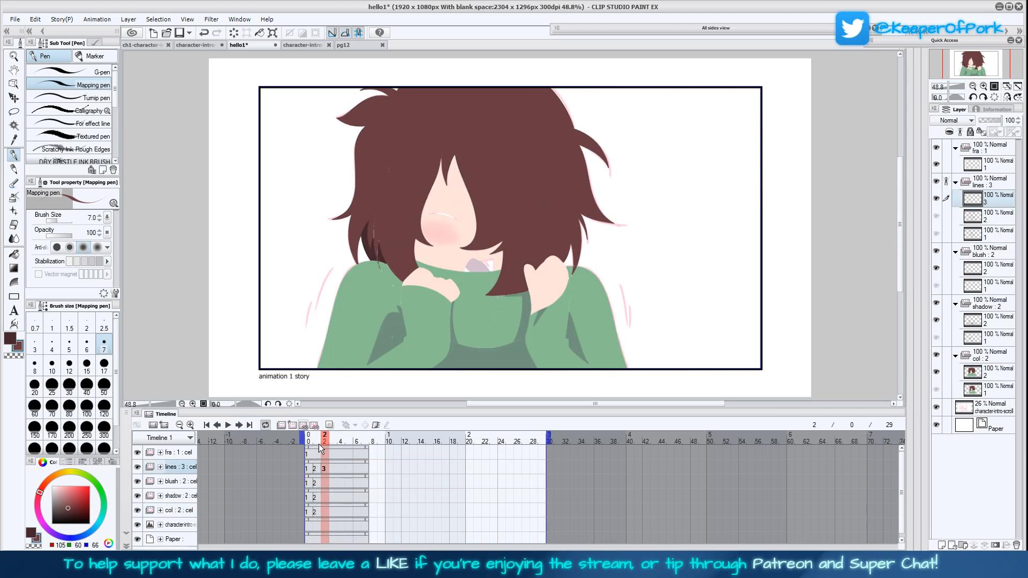
{"action": "left_click", "coordinate": [326, 485]}
{"action": "left_click", "coordinate": [292, 426]}
{"action": "left_click", "coordinate": [326, 498]}
{"action": "left_click", "coordinate": [293, 426]}
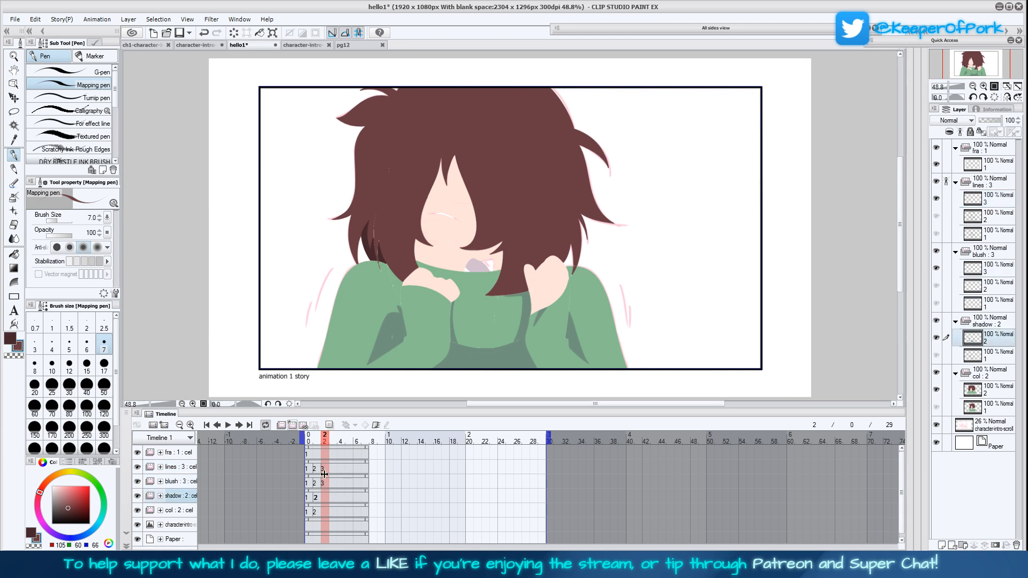
{"action": "left_click", "coordinate": [327, 512]}
{"action": "left_click", "coordinate": [292, 425]}
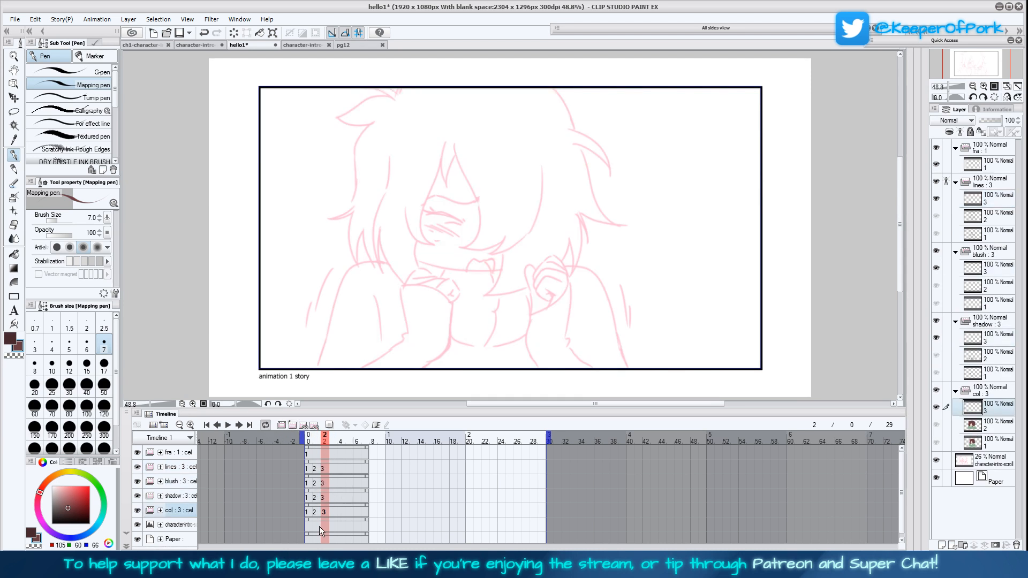
Move the character-intro-scroll sketch layer so the panel with the man at the desk and the shy character sits inside the frame
{"action": "left_click", "coordinate": [313, 528]}
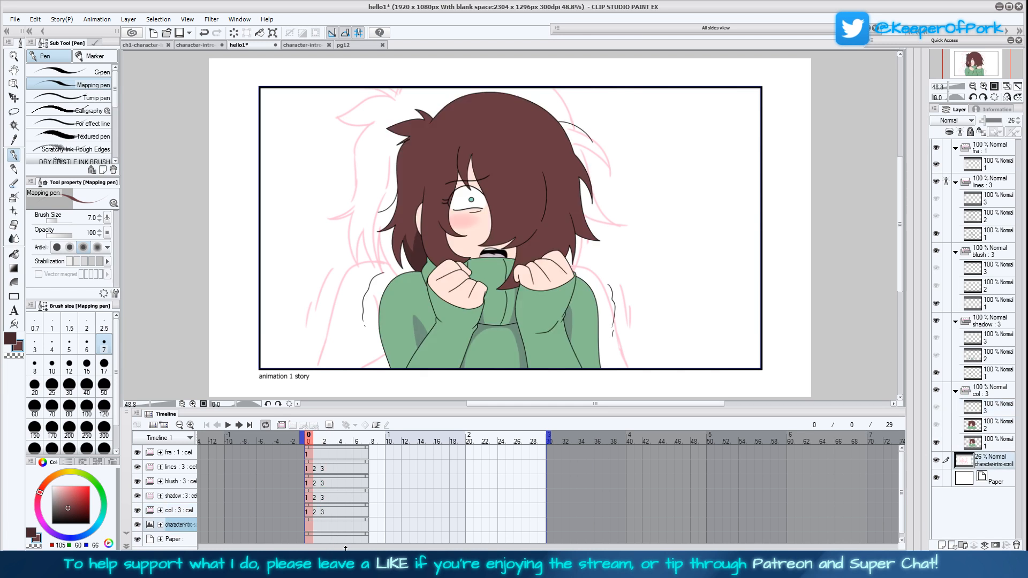
{"action": "left_click", "coordinate": [973, 85]}
{"action": "left_click", "coordinate": [14, 97]}
{"action": "mouse_move", "coordinate": [566, 301]}
{"action": "left_mouse_down"}
{"action": "mouse_move", "coordinate": [583, 262]}
{"action": "mouse_move", "coordinate": [584, 188]}
{"action": "mouse_move", "coordinate": [601, 198]}
{"action": "mouse_move", "coordinate": [606, 259]}
{"action": "mouse_move", "coordinate": [607, 213]}
{"action": "left_mouse_up"}
{"action": "mouse_move", "coordinate": [606, 276]}
{"action": "left_mouse_down"}
{"action": "mouse_move", "coordinate": [607, 219]}
{"action": "mouse_move", "coordinate": [615, 236]}
{"action": "left_mouse_up"}
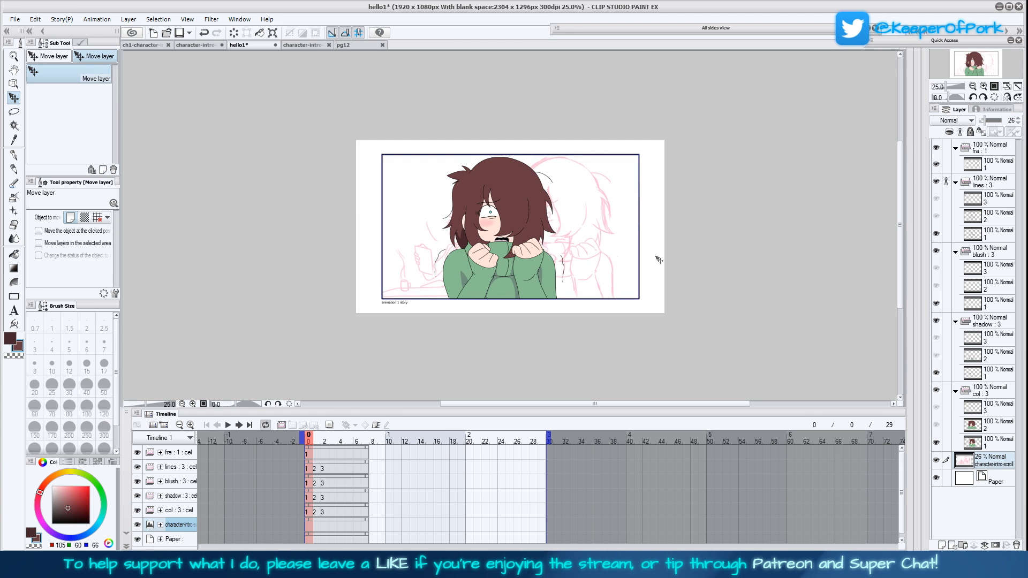
Add a new cel 4 at frame 3 for each of the lines, blush, shadow and col animation folders
{"action": "left_click", "coordinate": [324, 498]}
{"action": "left_click", "coordinate": [332, 498]}
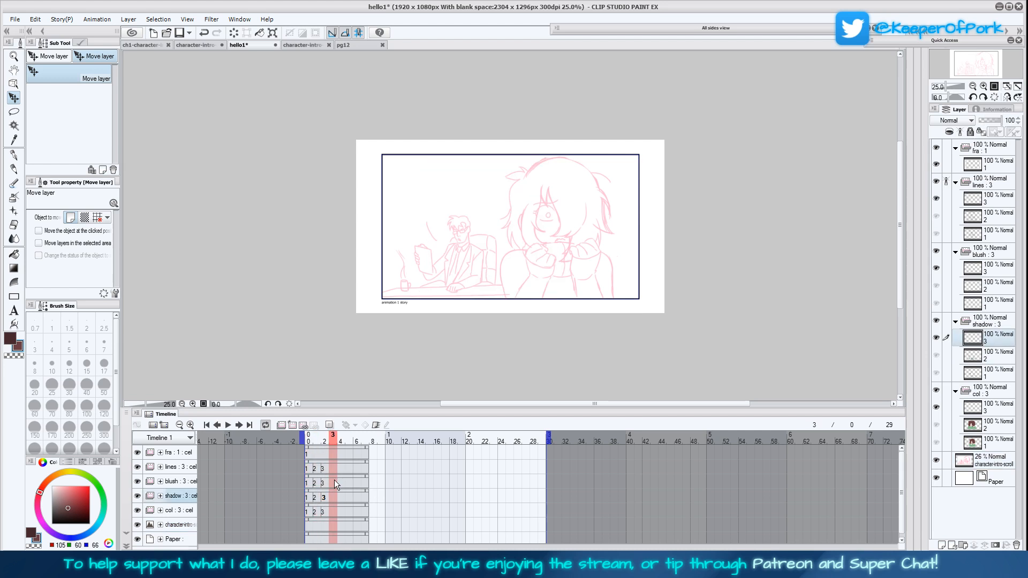
{"action": "left_click", "coordinate": [335, 469]}
{"action": "left_click", "coordinate": [303, 426]}
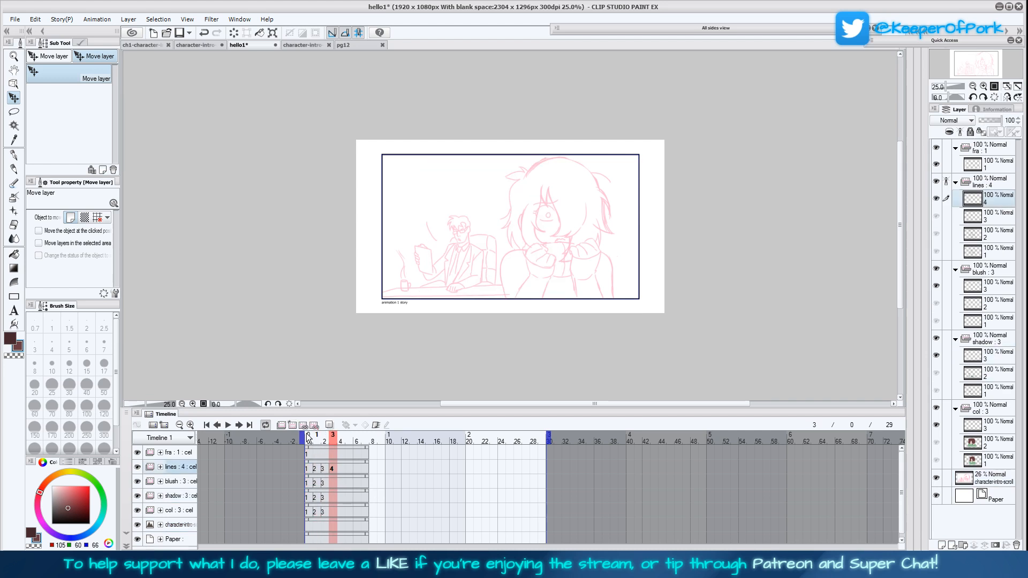
{"action": "left_click", "coordinate": [333, 483]}
{"action": "left_click", "coordinate": [303, 426]}
{"action": "left_click", "coordinate": [335, 497]}
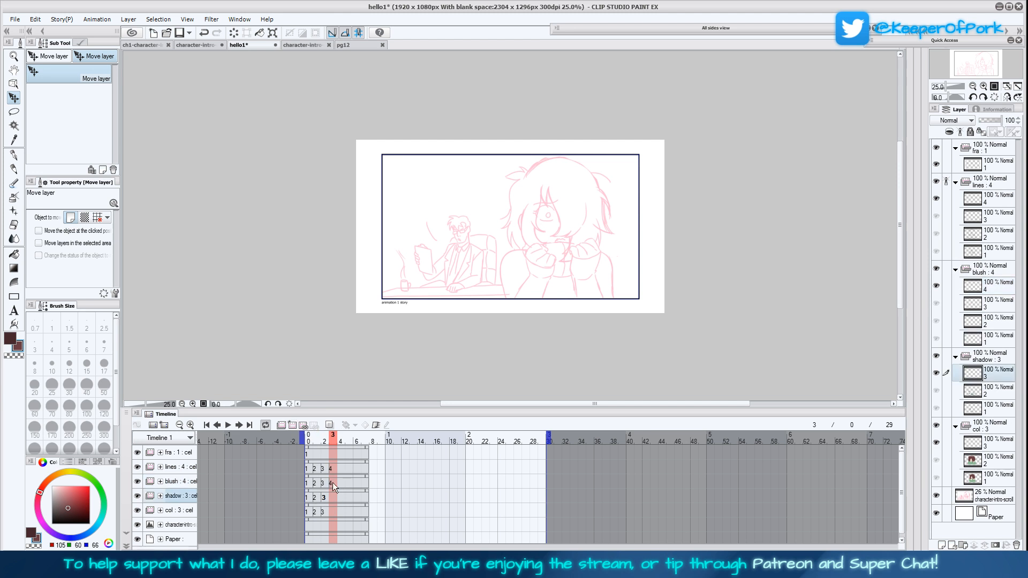
{"action": "left_click", "coordinate": [303, 426]}
{"action": "left_click", "coordinate": [335, 513]}
{"action": "left_click", "coordinate": [303, 426]}
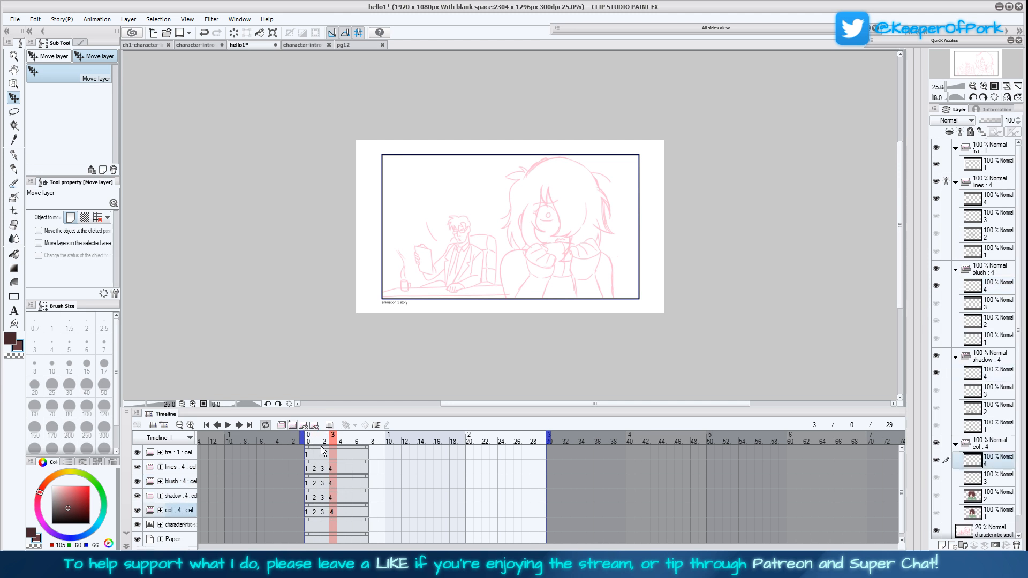
Remove the cel 3 entries at frame 2 from the col, shadow, blush and lines tracks
{"action": "left_click", "coordinate": [326, 512]}
{"action": "left_click", "coordinate": [314, 427]}
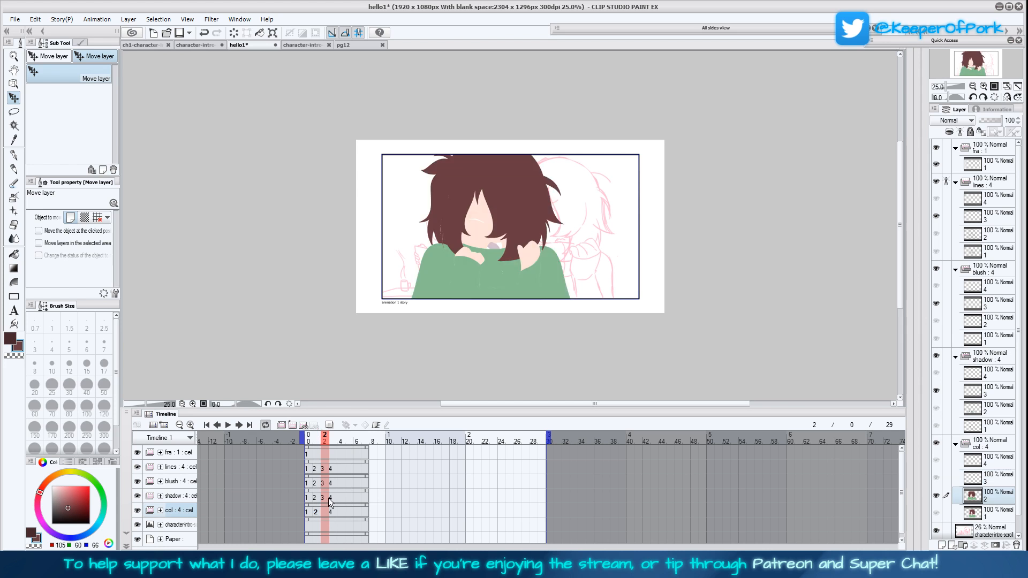
{"action": "left_click", "coordinate": [327, 498]}
{"action": "left_click", "coordinate": [304, 426]}
{"action": "left_click", "coordinate": [627, 246]}
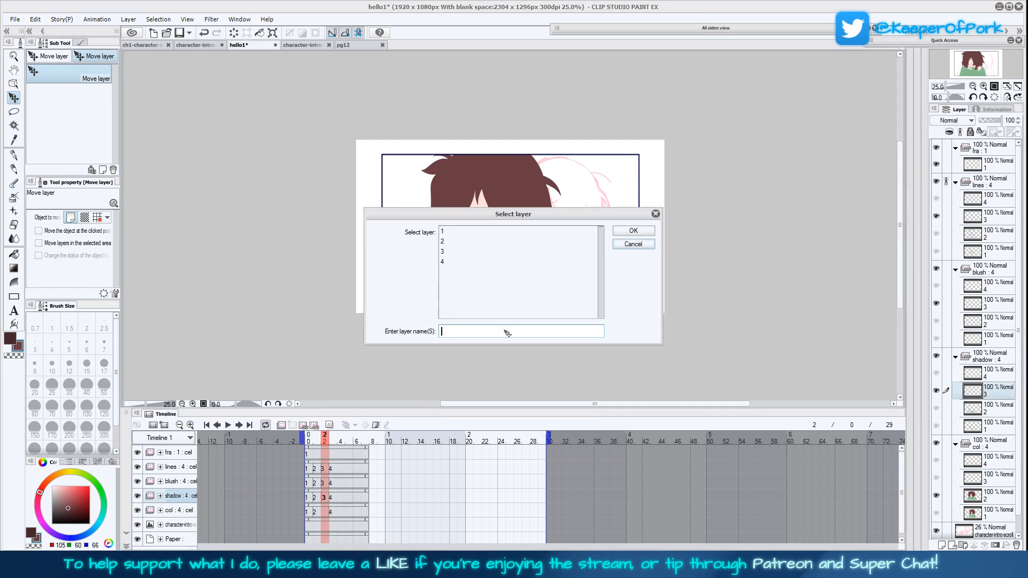
{"action": "left_click", "coordinate": [314, 426]}
{"action": "left_click", "coordinate": [328, 484]}
{"action": "left_click", "coordinate": [314, 426]}
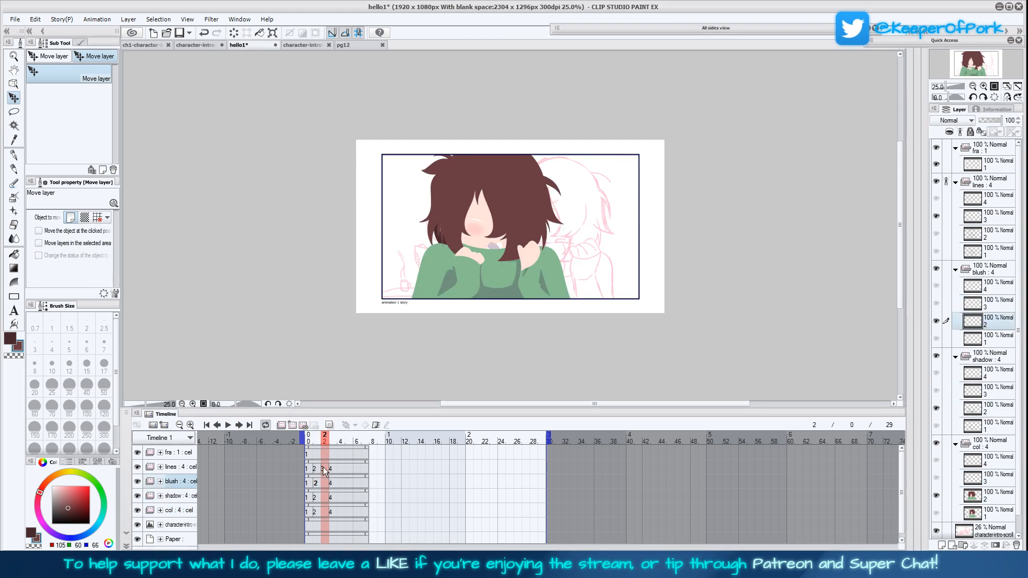
{"action": "left_click", "coordinate": [327, 468]}
{"action": "left_click", "coordinate": [315, 426]}
Step through the lines track and select its cel 4 at frame 3 over the desk scene sketch
{"action": "left_click", "coordinate": [319, 468]}
{"action": "left_click", "coordinate": [327, 470]}
{"action": "left_click", "coordinate": [337, 472]}
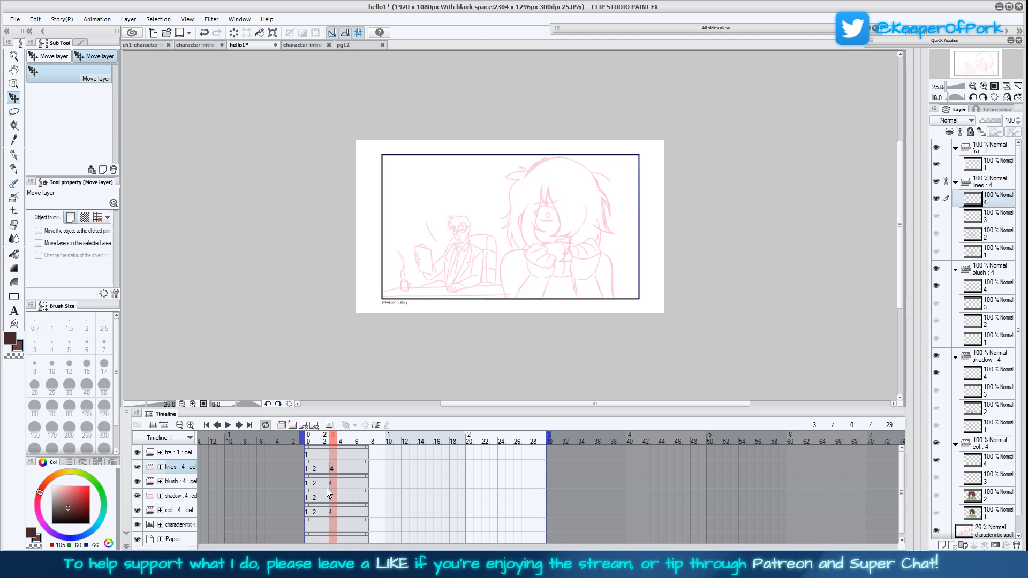
{"action": "left_click", "coordinate": [984, 87]}
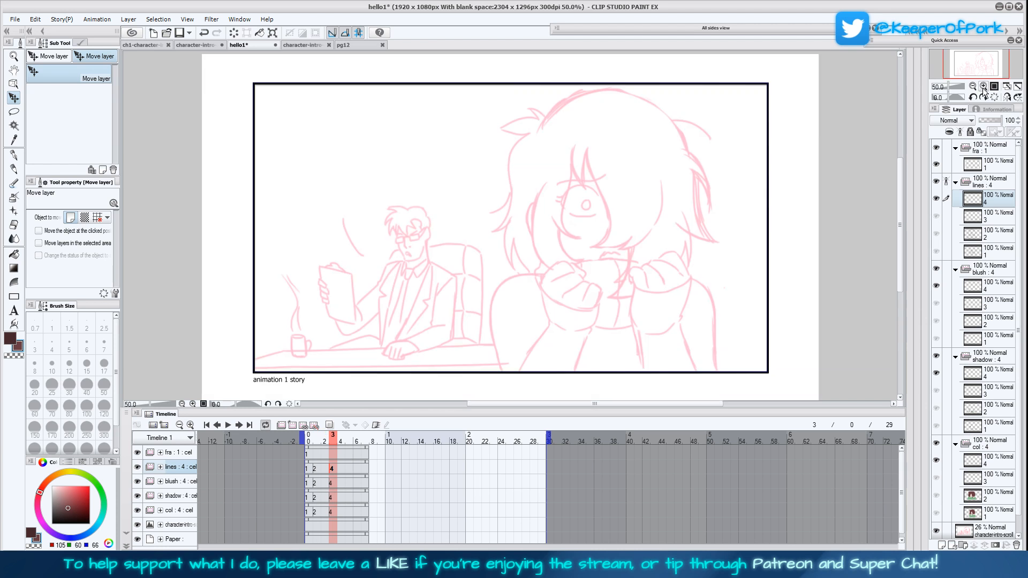
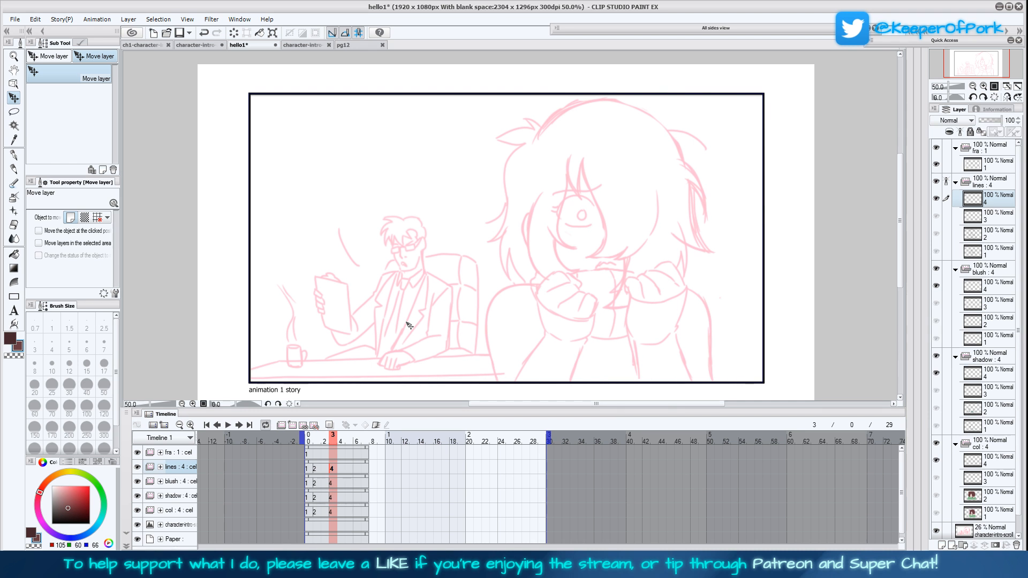
Set the drawing colour to black and the line size to 4, and mirror the canvas horizontally around the character's hands
{"action": "left_click", "coordinate": [14, 154]}
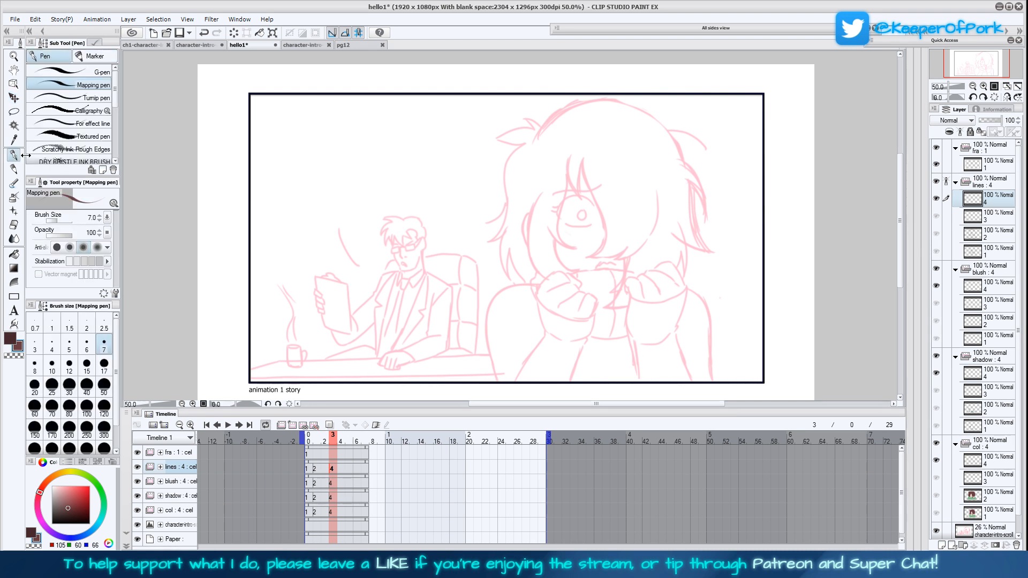
{"action": "left_click_drag", "start_coordinate": [76, 507], "coordinate": [51, 524]}
{"action": "mouse_move", "coordinate": [1019, 418]}
{"action": "left_mouse_down"}
{"action": "mouse_move", "coordinate": [1018, 441]}
{"action": "mouse_move", "coordinate": [1018, 403]}
{"action": "left_mouse_up"}
{"action": "left_click", "coordinate": [14, 296]}
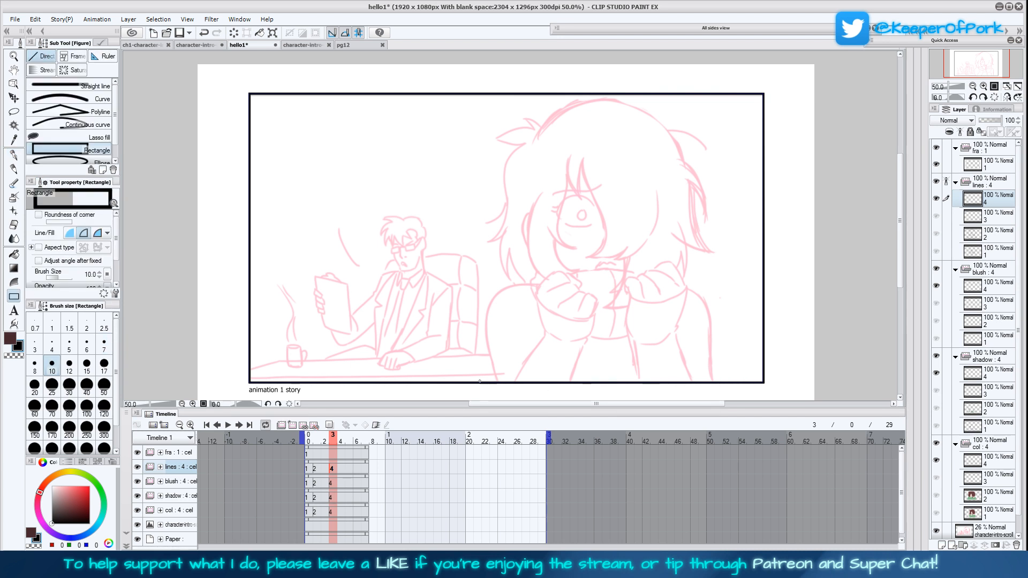
{"action": "left_click", "coordinate": [52, 346]}
{"action": "left_click_drag", "start_coordinate": [809, 257], "coordinate": [780, 241]}
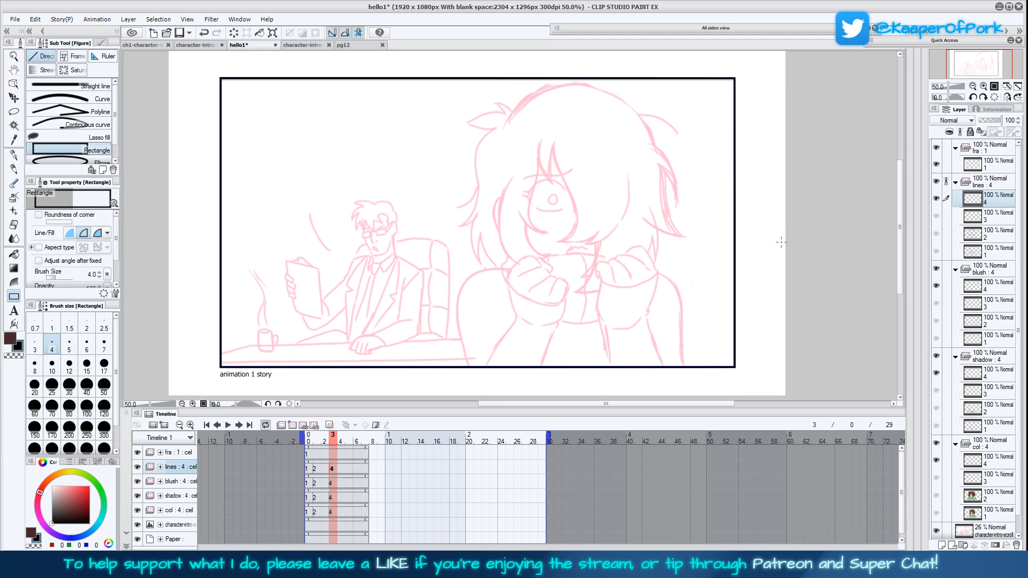
{"action": "left_click", "coordinate": [1007, 97]}
{"action": "left_click", "coordinate": [984, 86]}
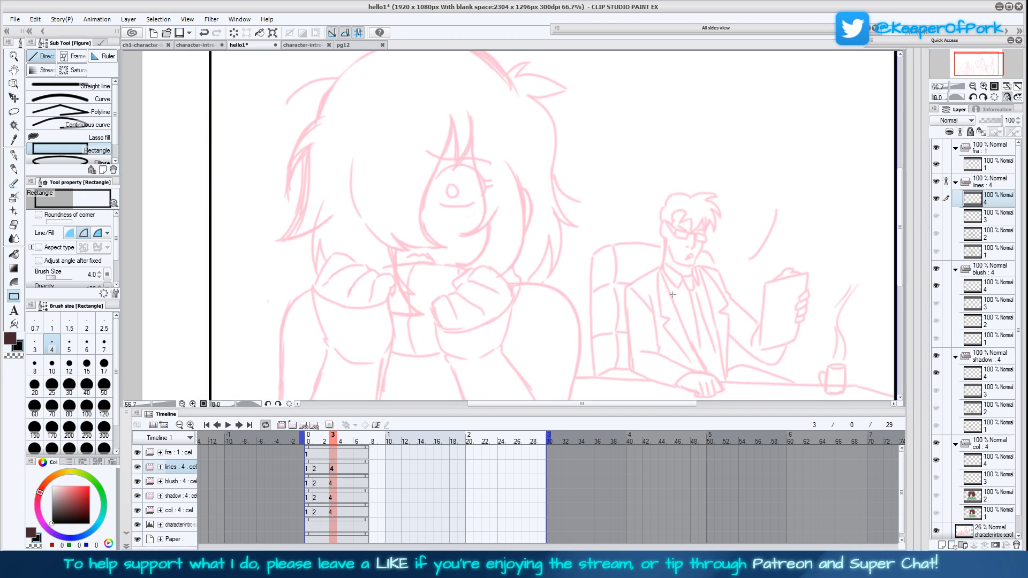
{"action": "left_click", "coordinate": [983, 86]}
{"action": "left_click_drag", "start_coordinate": [648, 369], "coordinate": [661, 278]}
{"action": "left_click_drag", "start_coordinate": [634, 325], "coordinate": [639, 275]}
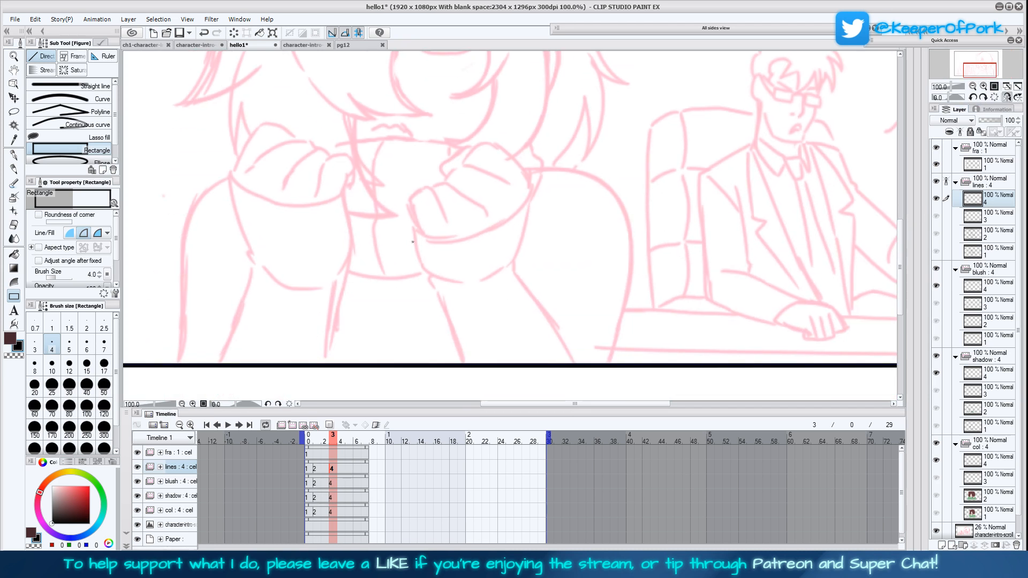
Test and undo short strokes along the sleeve edge with Rectangle and Mapping pen, and switch to the Turnip pen
{"action": "left_click_drag", "start_coordinate": [415, 231], "coordinate": [423, 255]}
{"action": "key", "text": "ctrl+z"}
{"action": "key", "text": "p"}
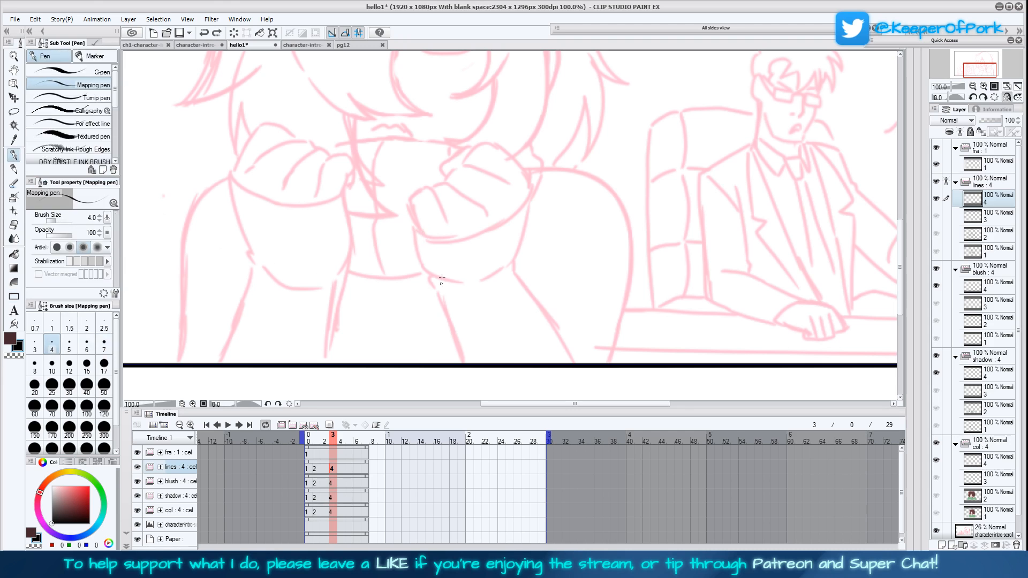
{"action": "left_click_drag", "start_coordinate": [417, 232], "coordinate": [446, 283]}
{"action": "key", "text": "ctrl+z"}
{"action": "left_click", "coordinate": [93, 97]}
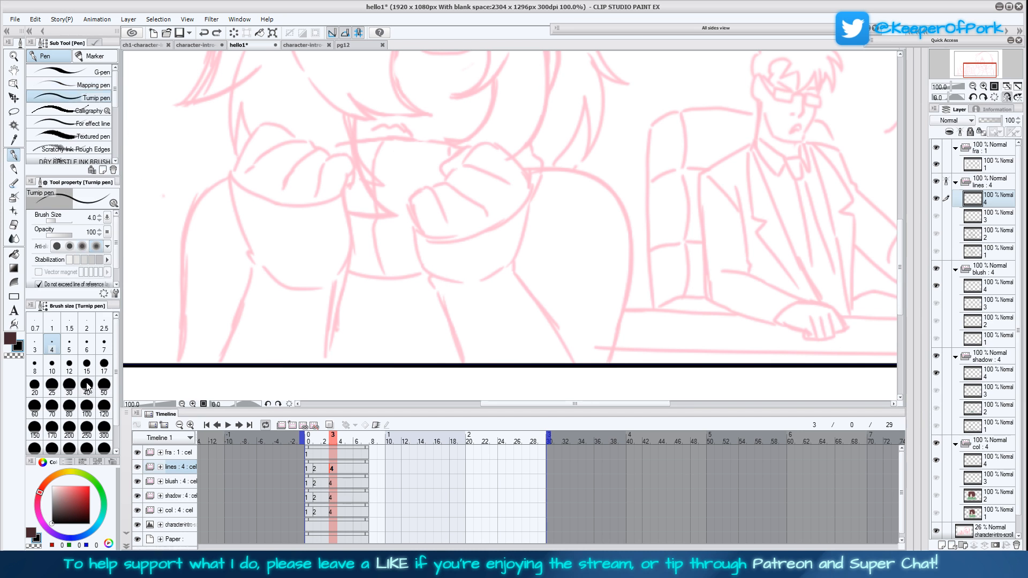
Ink the fist nearest the desk, its fingers and the sleeve cuff on lines cel 4 over the pink sketch
{"action": "mouse_move", "coordinate": [417, 231]}
{"action": "left_mouse_down"}
{"action": "mouse_move", "coordinate": [422, 265]}
{"action": "mouse_move", "coordinate": [446, 290]}
{"action": "mouse_move", "coordinate": [434, 287]}
{"action": "mouse_move", "coordinate": [465, 364]}
{"action": "left_mouse_up"}
{"action": "mouse_move", "coordinate": [515, 270]}
{"action": "left_mouse_down"}
{"action": "mouse_move", "coordinate": [530, 196]}
{"action": "mouse_move", "coordinate": [463, 243]}
{"action": "mouse_move", "coordinate": [427, 239]}
{"action": "mouse_move", "coordinate": [407, 205]}
{"action": "mouse_move", "coordinate": [418, 232]}
{"action": "mouse_move", "coordinate": [414, 196]}
{"action": "left_mouse_up"}
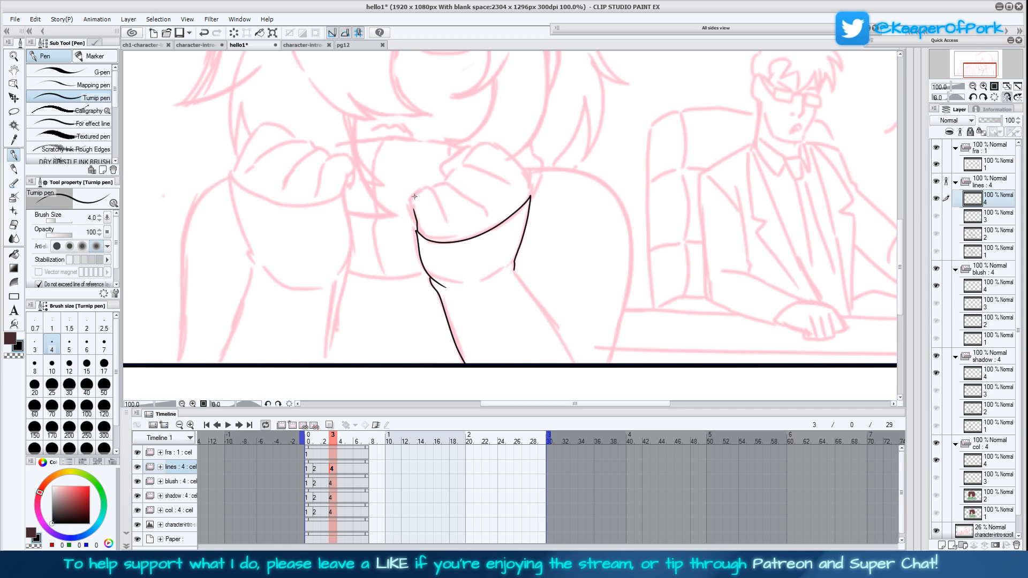
{"action": "mouse_move", "coordinate": [417, 226]}
{"action": "left_mouse_down"}
{"action": "mouse_move", "coordinate": [409, 200]}
{"action": "mouse_move", "coordinate": [426, 188]}
{"action": "mouse_move", "coordinate": [450, 225]}
{"action": "left_mouse_up"}
{"action": "left_click_drag", "start_coordinate": [514, 228], "coordinate": [493, 281]}
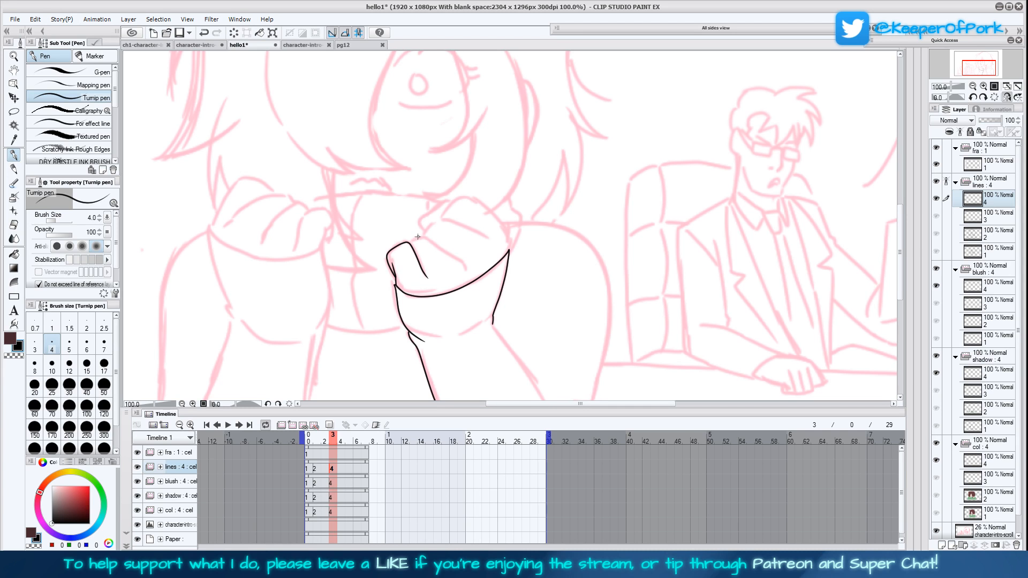
{"action": "mouse_move", "coordinate": [411, 242]}
{"action": "left_mouse_down"}
{"action": "mouse_move", "coordinate": [429, 239]}
{"action": "mouse_move", "coordinate": [466, 266]}
{"action": "left_mouse_up"}
{"action": "mouse_move", "coordinate": [424, 234]}
{"action": "left_mouse_down"}
{"action": "mouse_move", "coordinate": [444, 217]}
{"action": "mouse_move", "coordinate": [489, 237]}
{"action": "mouse_move", "coordinate": [509, 229]}
{"action": "mouse_move", "coordinate": [470, 199]}
{"action": "mouse_move", "coordinate": [439, 220]}
{"action": "mouse_move", "coordinate": [439, 206]}
{"action": "mouse_move", "coordinate": [421, 218]}
{"action": "mouse_move", "coordinate": [426, 234]}
{"action": "left_mouse_up"}
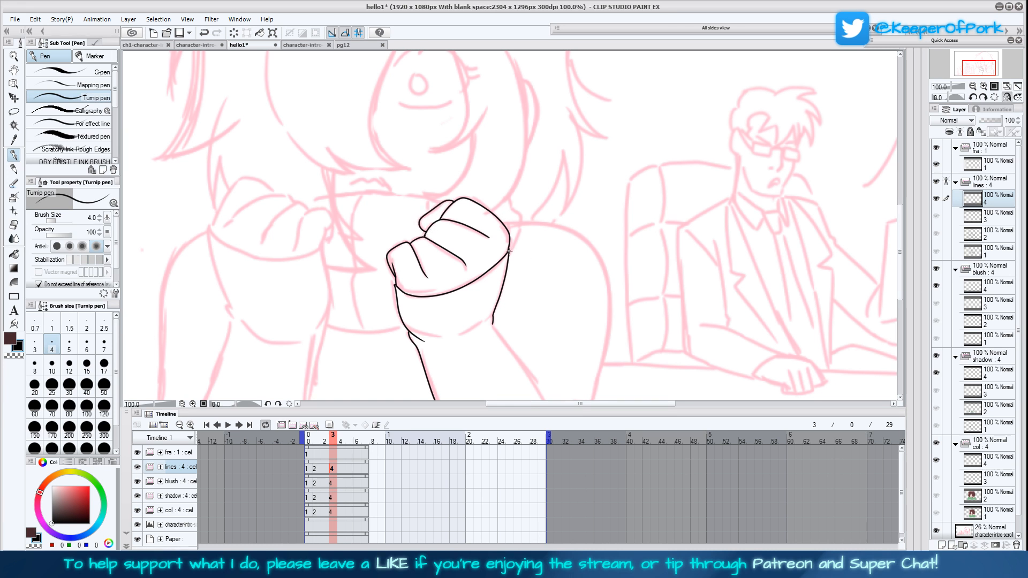
Ink the forearm and sleeve fold below that fist, and touch up the edge where the fist meets the cuff
{"action": "left_click_drag", "start_coordinate": [572, 368], "coordinate": [557, 262]}
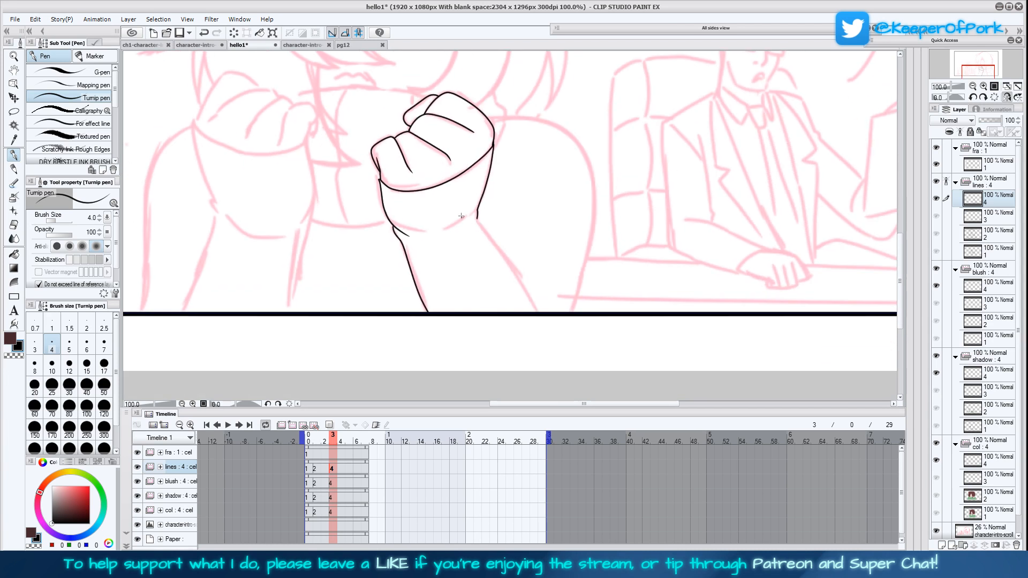
{"action": "mouse_move", "coordinate": [469, 215]}
{"action": "left_mouse_down"}
{"action": "mouse_move", "coordinate": [556, 339]}
{"action": "mouse_move", "coordinate": [502, 319]}
{"action": "mouse_move", "coordinate": [562, 335]}
{"action": "mouse_move", "coordinate": [599, 350]}
{"action": "left_mouse_up"}
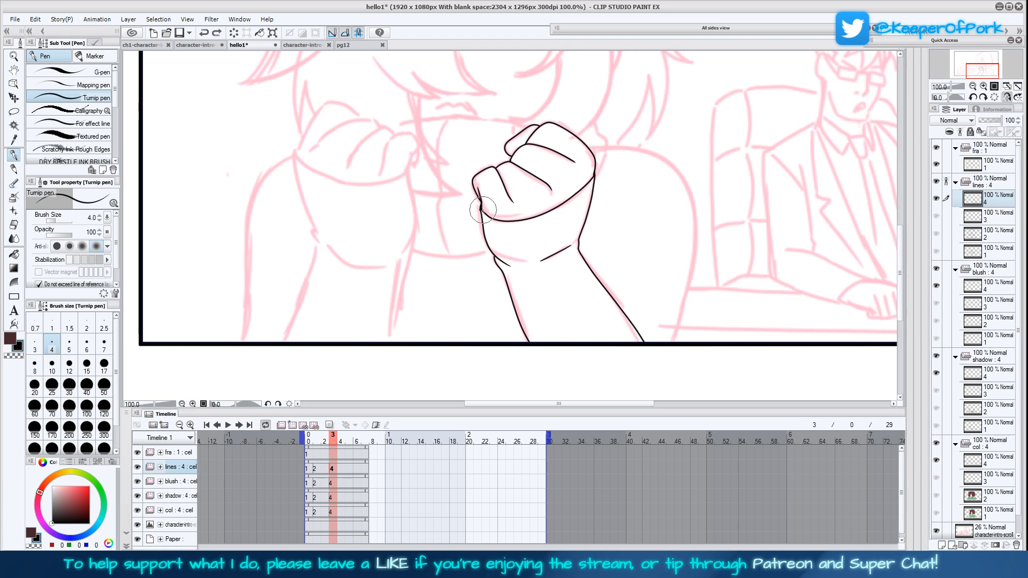
{"action": "left_click_drag", "start_coordinate": [483, 207], "coordinate": [482, 210]}
{"action": "key", "text": "ctrl+z"}
{"action": "left_click_drag", "start_coordinate": [483, 213], "coordinate": [481, 201]}
{"action": "left_click_drag", "start_coordinate": [625, 275], "coordinate": [659, 294]}
Ink the other arm's forearm, sleeve fold and cuff edge, and begin the outline of its hand
{"action": "mouse_move", "coordinate": [457, 207]}
{"action": "left_mouse_down"}
{"action": "mouse_move", "coordinate": [453, 258]}
{"action": "mouse_move", "coordinate": [468, 210]}
{"action": "mouse_move", "coordinate": [454, 205]}
{"action": "mouse_move", "coordinate": [461, 253]}
{"action": "mouse_move", "coordinate": [433, 364]}
{"action": "left_mouse_up"}
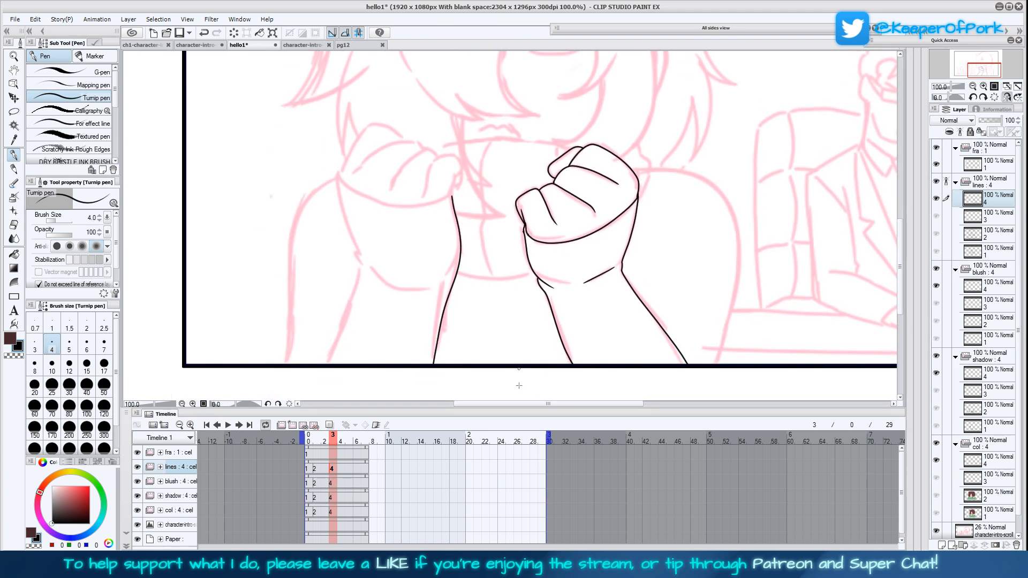
{"action": "left_click_drag", "start_coordinate": [488, 308], "coordinate": [526, 299]}
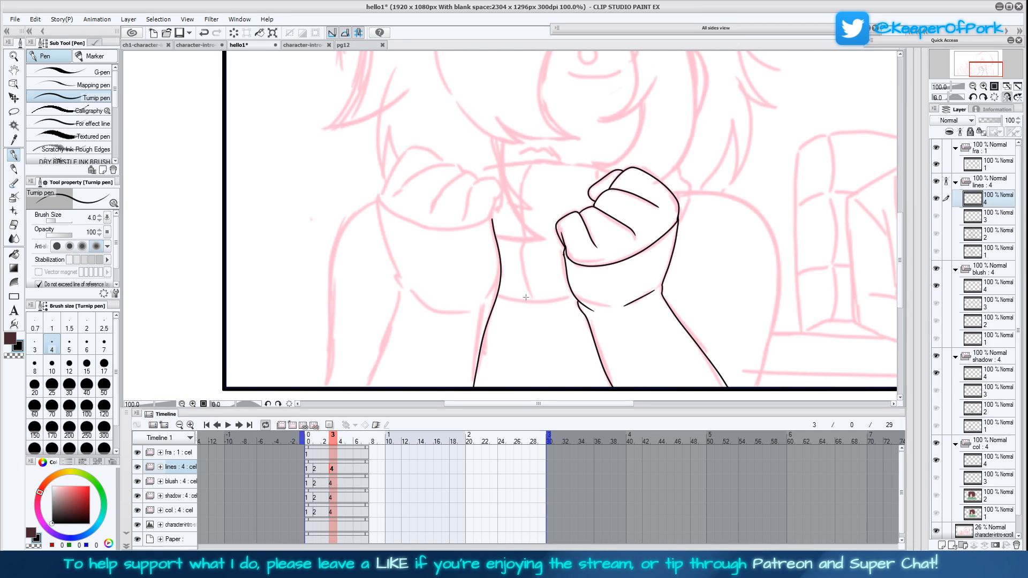
{"action": "left_click_drag", "start_coordinate": [524, 297], "coordinate": [525, 301]}
{"action": "mouse_move", "coordinate": [491, 224]}
{"action": "left_mouse_down"}
{"action": "mouse_move", "coordinate": [437, 237]}
{"action": "mouse_move", "coordinate": [381, 198]}
{"action": "mouse_move", "coordinate": [400, 301]}
{"action": "mouse_move", "coordinate": [355, 400]}
{"action": "left_mouse_up"}
{"action": "mouse_move", "coordinate": [411, 293]}
{"action": "left_mouse_down"}
{"action": "mouse_move", "coordinate": [445, 314]}
{"action": "mouse_move", "coordinate": [473, 313]}
{"action": "left_mouse_up"}
{"action": "left_click_drag", "start_coordinate": [737, 308], "coordinate": [696, 323]}
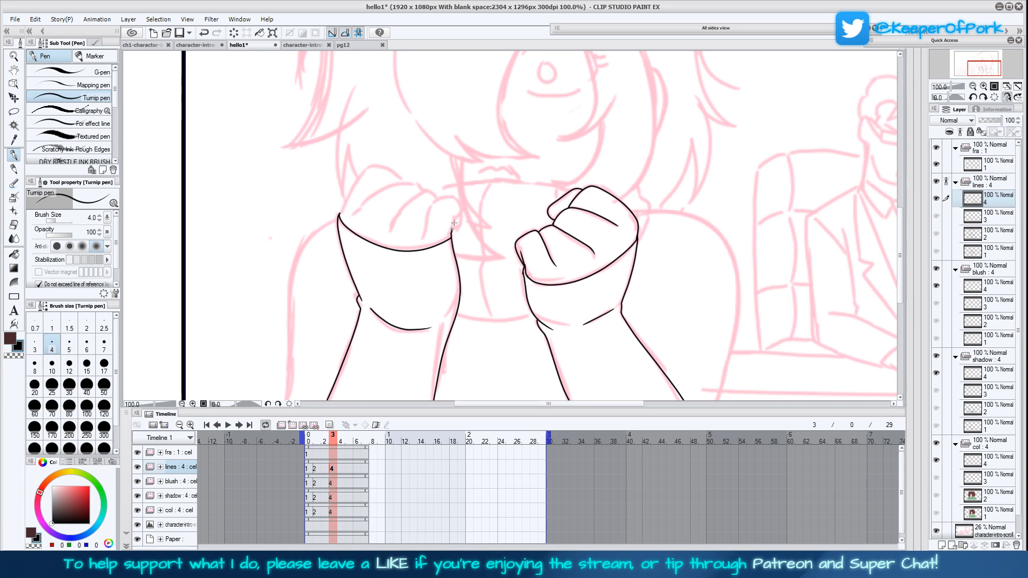
{"action": "mouse_move", "coordinate": [453, 229]}
{"action": "left_mouse_down"}
{"action": "mouse_move", "coordinate": [447, 195]}
{"action": "mouse_move", "coordinate": [428, 205]}
{"action": "mouse_move", "coordinate": [422, 239]}
{"action": "left_mouse_up"}
Compare the finished drawing at frame 0 with frame 3, and clear all inked lines from lines cel 4
{"action": "left_click", "coordinate": [314, 486]}
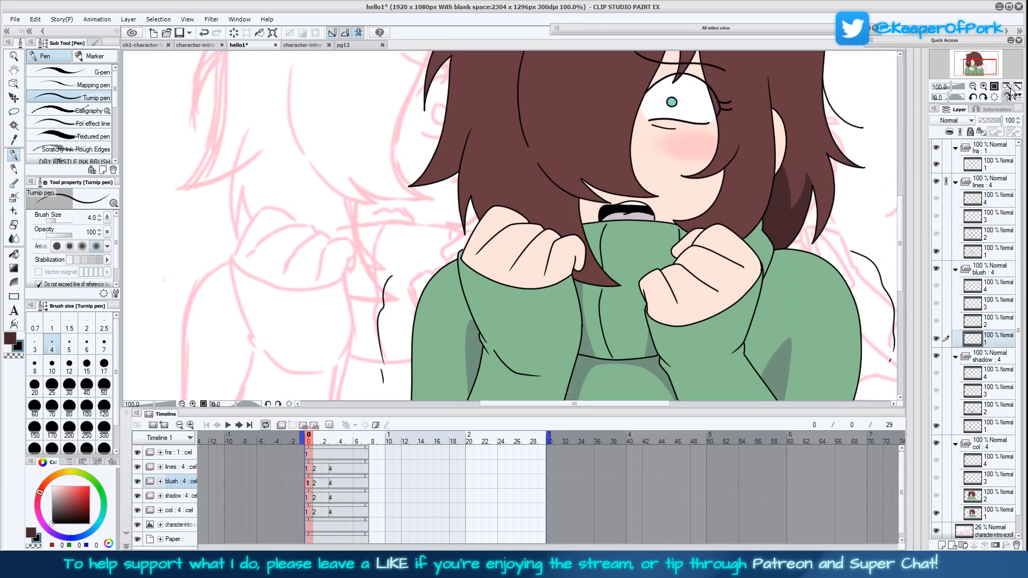
{"action": "key", "text": "ctrl+0"}
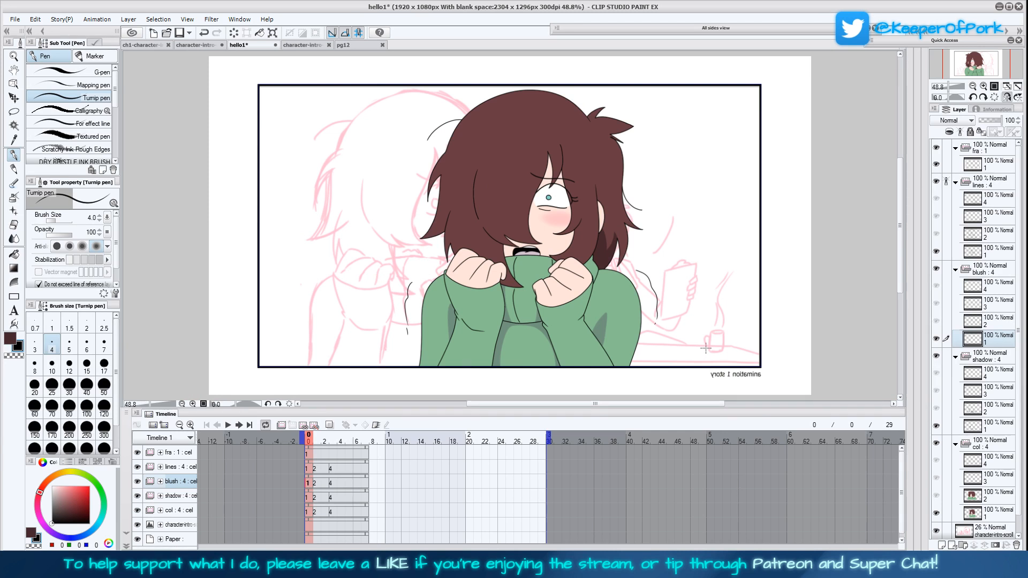
{"action": "left_click", "coordinate": [332, 468]}
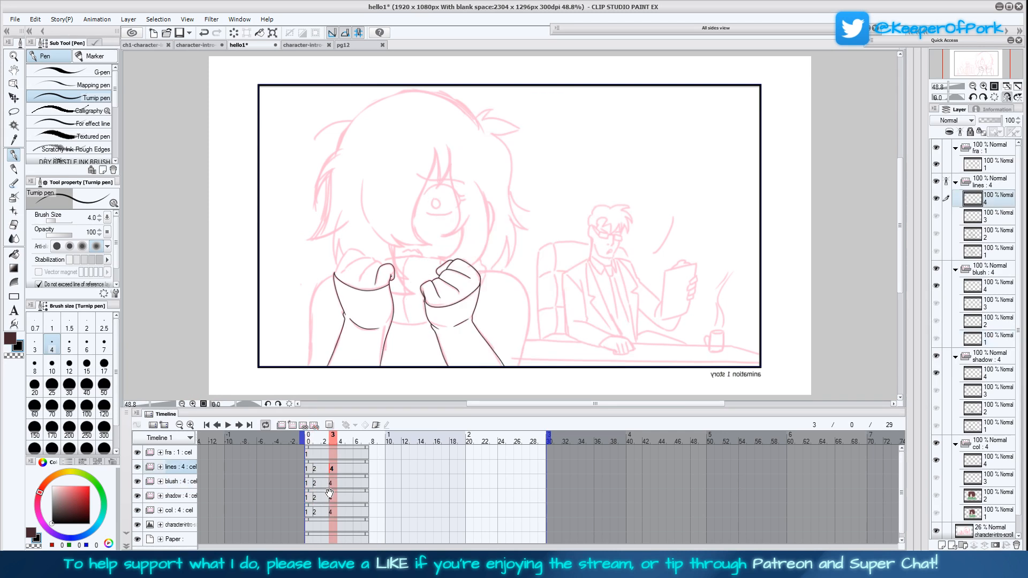
{"action": "left_click", "coordinate": [236, 33]}
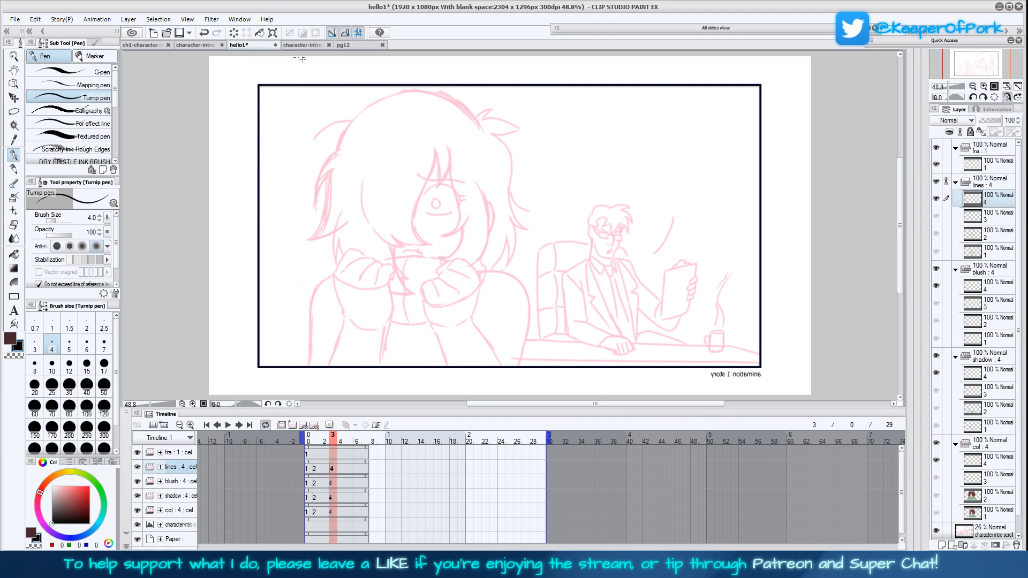
Copy the line art of lines cel 1 into layer 4 and place that layer above the lines folder
{"action": "left_click", "coordinate": [309, 472]}
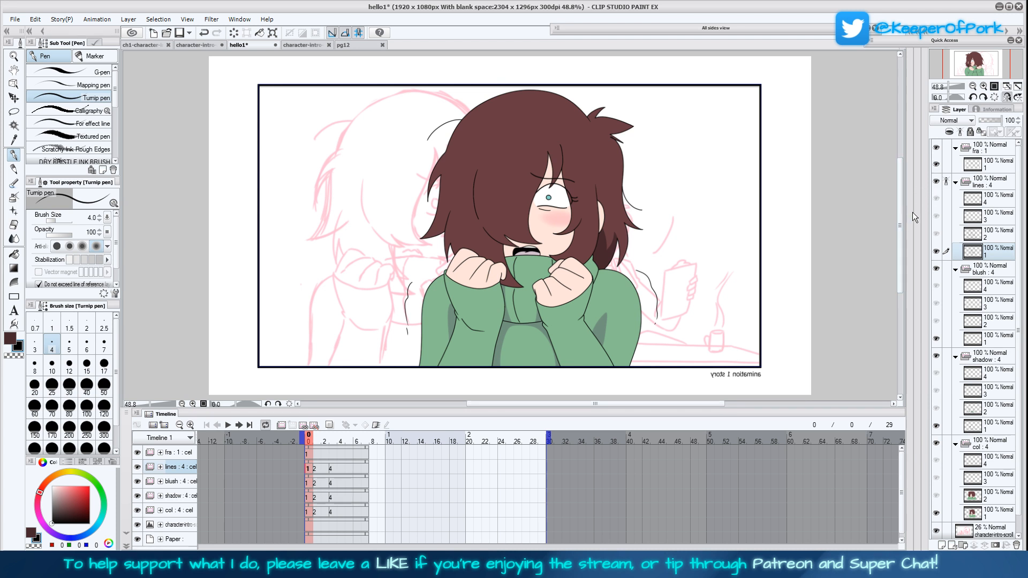
{"action": "left_click_drag", "start_coordinate": [902, 217], "coordinate": [902, 213]}
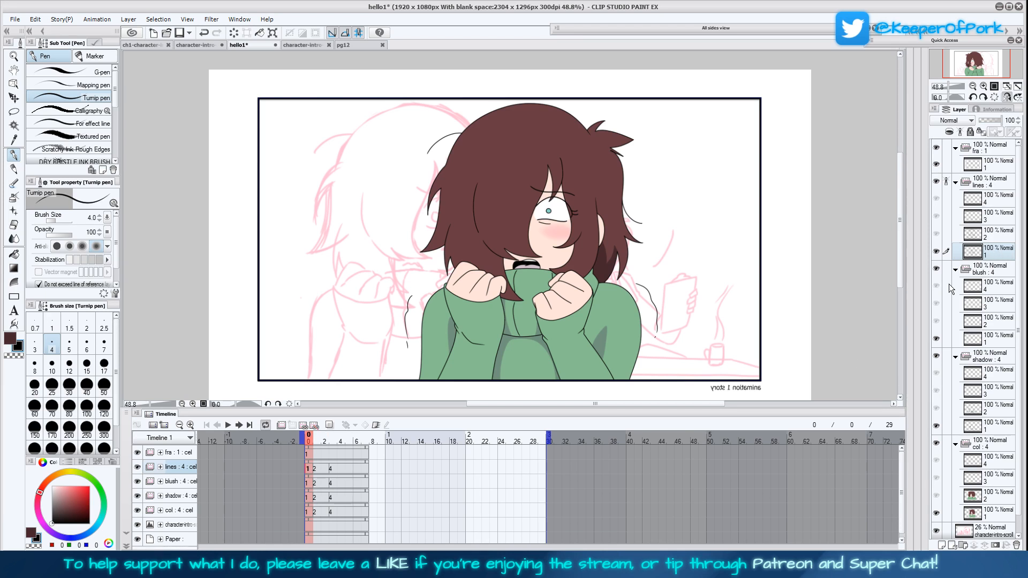
{"action": "key", "text": "ctrl+shift+n"}
{"action": "left_click_drag", "start_coordinate": [997, 247], "coordinate": [991, 195]}
{"action": "left_click", "coordinate": [991, 216]}
{"action": "left_click", "coordinate": [988, 184]}
{"action": "left_click", "coordinate": [985, 545]}
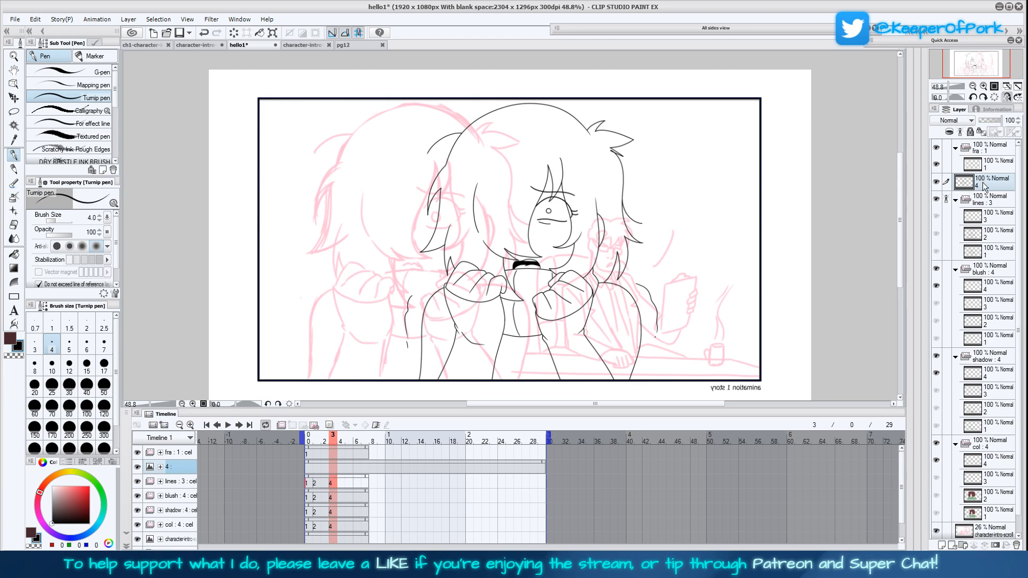
Move the copied line art onto the sketched shy character and put layer 4 back into the lines folder
{"action": "left_click", "coordinate": [14, 97]}
{"action": "left_click_drag", "start_coordinate": [547, 325], "coordinate": [480, 338]}
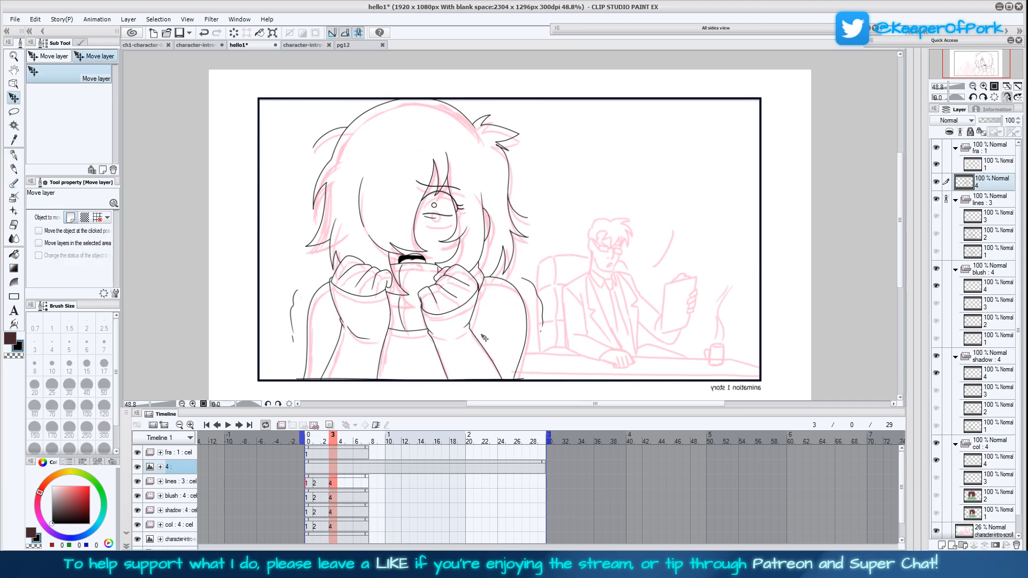
{"action": "left_click", "coordinate": [336, 483]}
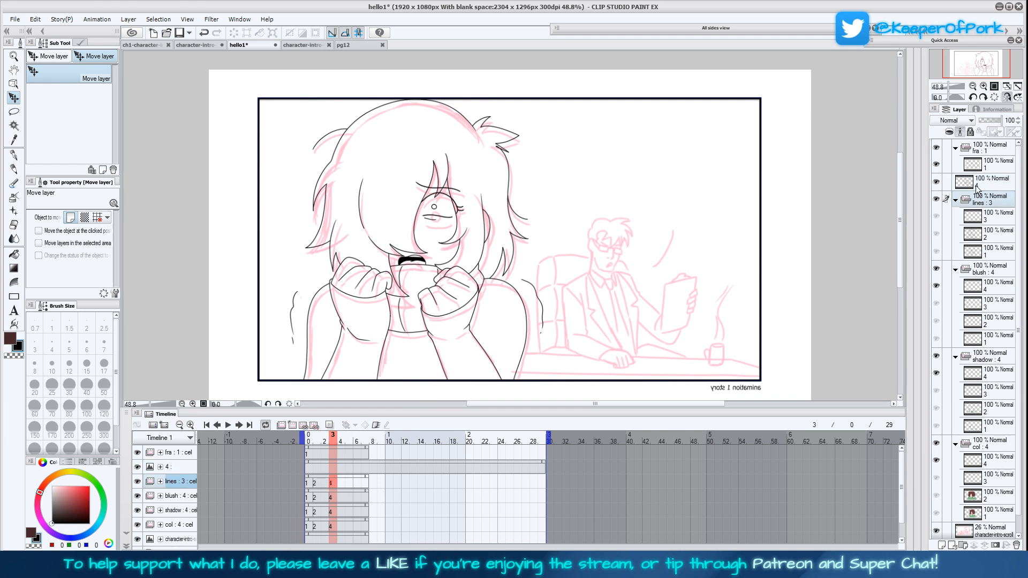
{"action": "left_click_drag", "start_coordinate": [977, 186], "coordinate": [991, 199]}
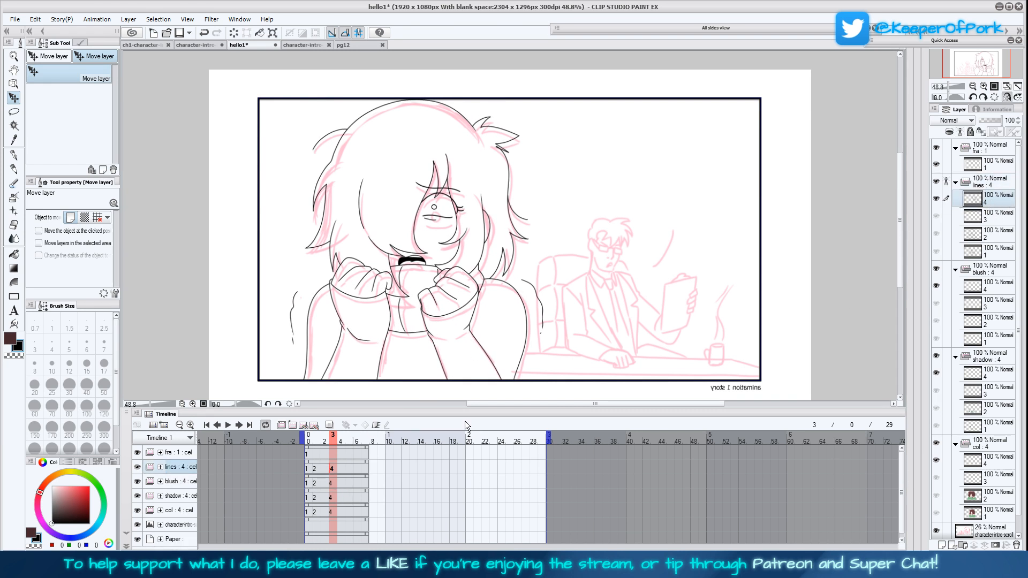
{"action": "left_click_drag", "start_coordinate": [439, 362], "coordinate": [446, 368]}
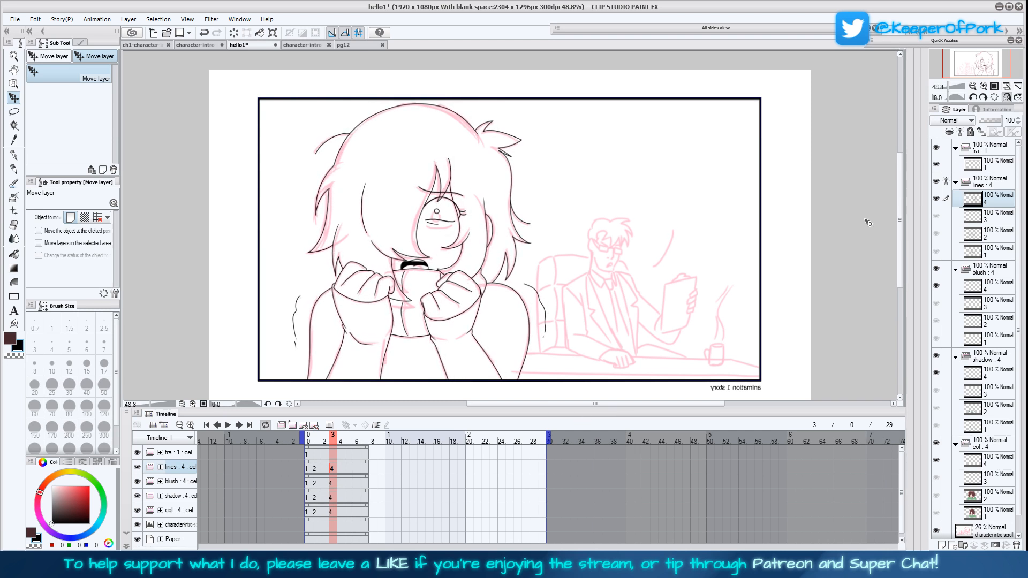
Erase the copied pupil and lower eyelid lines inside the character's eye on lines cel 4
{"action": "left_click", "coordinate": [984, 86]}
{"action": "left_click", "coordinate": [991, 89]}
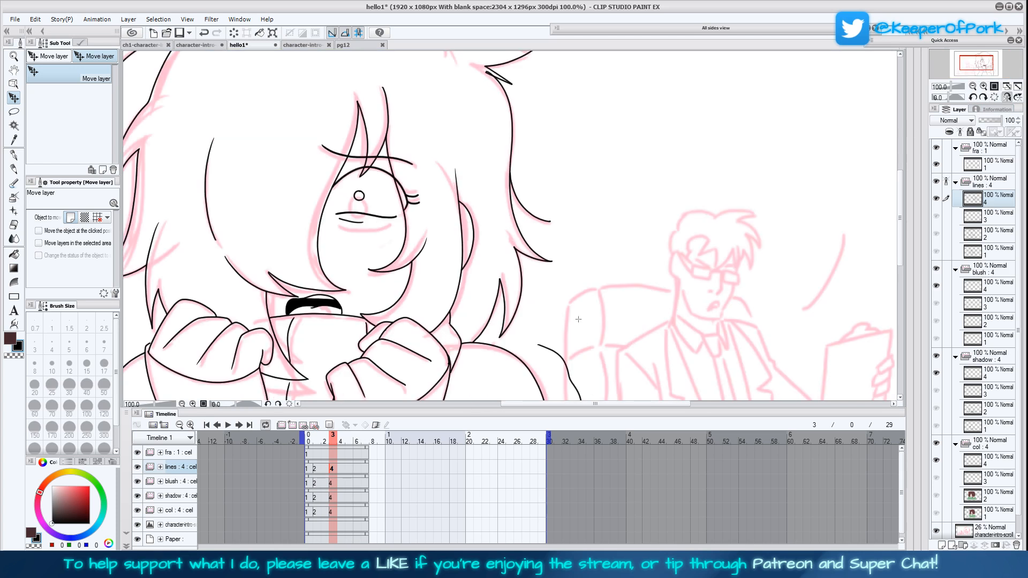
{"action": "left_click_drag", "start_coordinate": [547, 343], "coordinate": [608, 337]}
{"action": "mouse_move", "coordinate": [419, 191]}
{"action": "left_mouse_down"}
{"action": "mouse_move", "coordinate": [402, 204]}
{"action": "mouse_move", "coordinate": [459, 211]}
{"action": "left_mouse_up"}
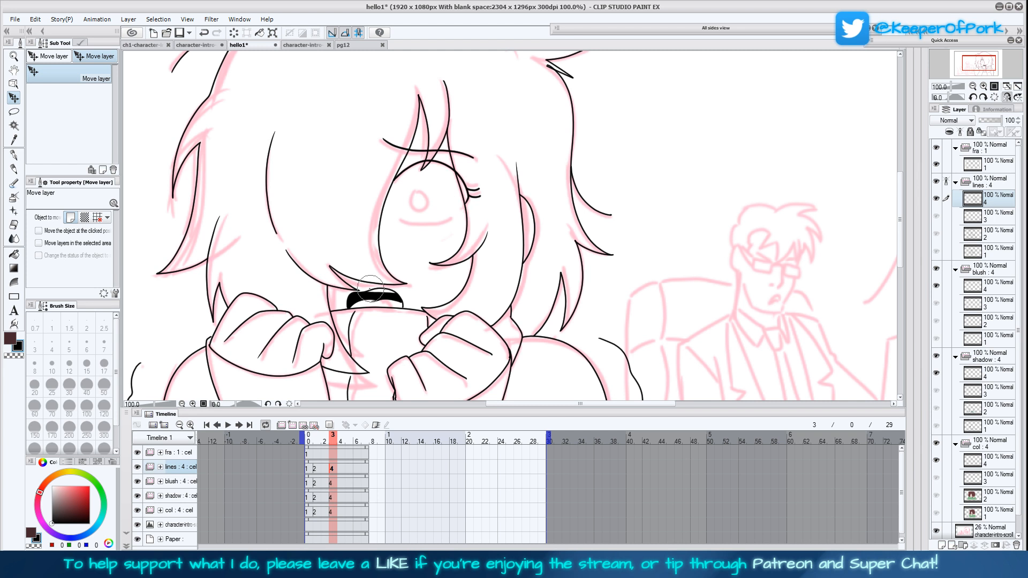
Delete the copied open mouth with a lasso selection and ink a small wavy mouth over the sketch with the Turnip pen
{"action": "left_click", "coordinate": [14, 156]}
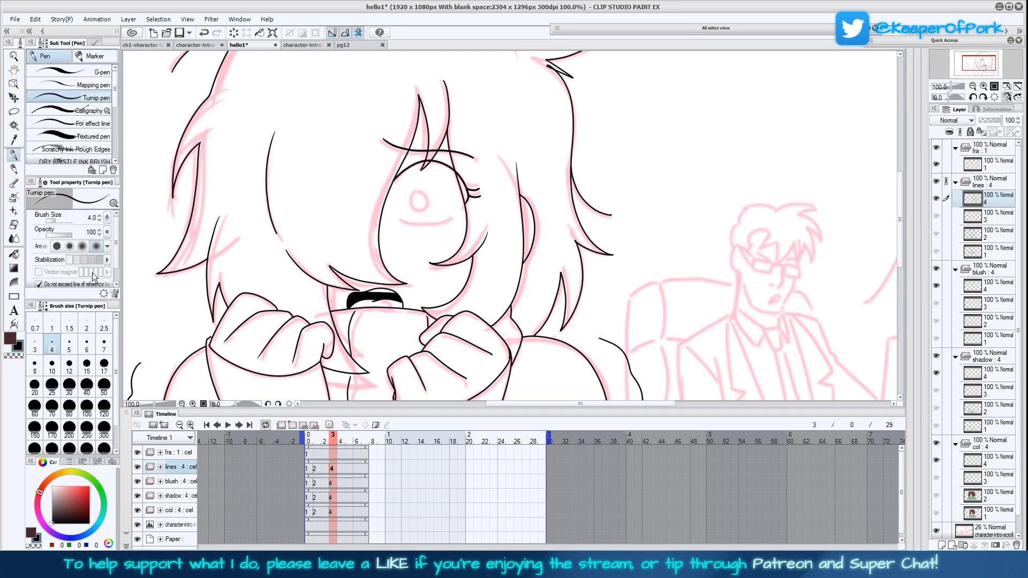
{"action": "left_click", "coordinate": [52, 345]}
{"action": "scroll", "coordinate": [360, 284], "scroll_direction": "up", "scroll_amount": 3}
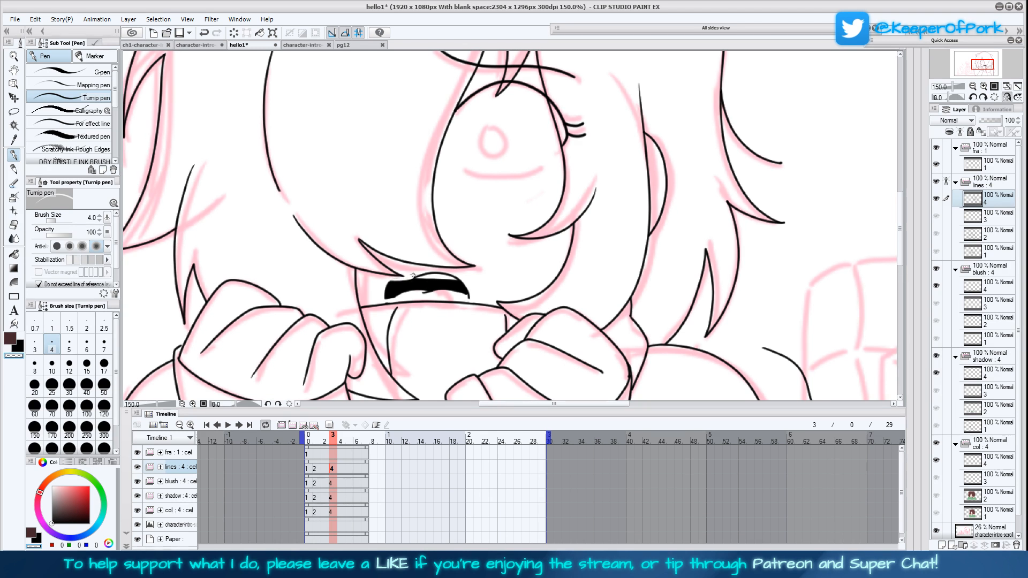
{"action": "key", "text": "m"}
{"action": "mouse_move", "coordinate": [398, 298]}
{"action": "left_mouse_down"}
{"action": "mouse_move", "coordinate": [387, 303]}
{"action": "mouse_move", "coordinate": [381, 285]}
{"action": "mouse_move", "coordinate": [420, 270]}
{"action": "mouse_move", "coordinate": [471, 282]}
{"action": "mouse_move", "coordinate": [470, 300]}
{"action": "mouse_move", "coordinate": [392, 297]}
{"action": "left_mouse_up"}
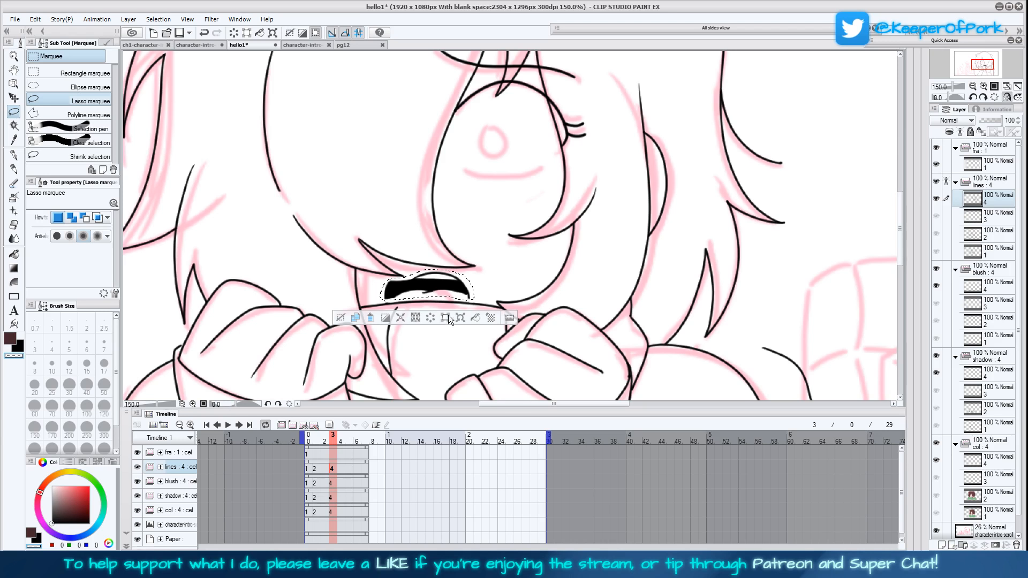
{"action": "key", "text": "Delete"}
{"action": "key", "text": "ctrl+d"}
{"action": "key", "text": "p"}
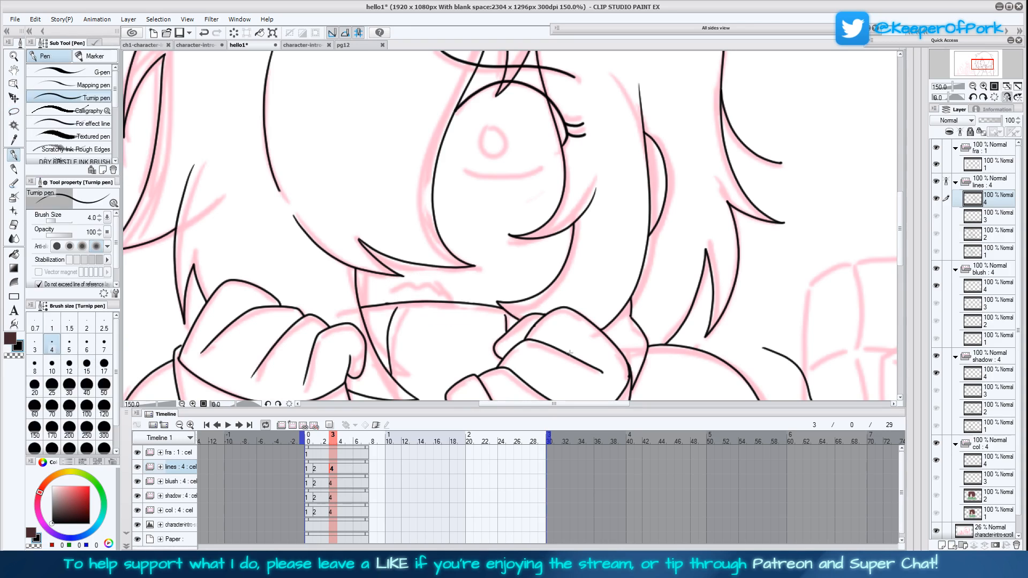
{"action": "left_click_drag", "start_coordinate": [393, 289], "coordinate": [446, 293]}
Ink the curved line under the eye at brush size 5 and the round pupil at size 4, following the sketch
{"action": "left_click_drag", "start_coordinate": [550, 317], "coordinate": [515, 376]}
{"action": "key", "text": "bracketright"}
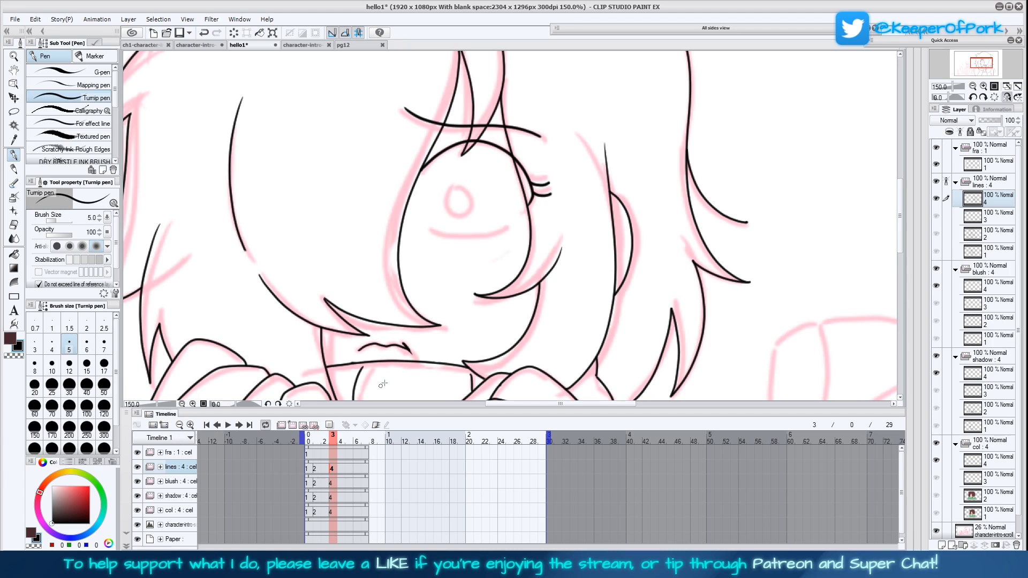
{"action": "mouse_move", "coordinate": [507, 226]}
{"action": "left_mouse_down"}
{"action": "mouse_move", "coordinate": [471, 236]}
{"action": "mouse_move", "coordinate": [431, 229]}
{"action": "left_mouse_up"}
{"action": "mouse_move", "coordinate": [460, 188]}
{"action": "left_mouse_down"}
{"action": "mouse_move", "coordinate": [449, 199]}
{"action": "mouse_move", "coordinate": [467, 212]}
{"action": "mouse_move", "coordinate": [463, 189]}
{"action": "mouse_move", "coordinate": [450, 209]}
{"action": "mouse_move", "coordinate": [471, 211]}
{"action": "mouse_move", "coordinate": [467, 187]}
{"action": "mouse_move", "coordinate": [448, 199]}
{"action": "mouse_move", "coordinate": [470, 211]}
{"action": "mouse_move", "coordinate": [476, 203]}
{"action": "mouse_move", "coordinate": [454, 190]}
{"action": "left_mouse_up"}
{"action": "left_click", "coordinate": [51, 344]}
{"action": "key", "text": "ctrl+z"}
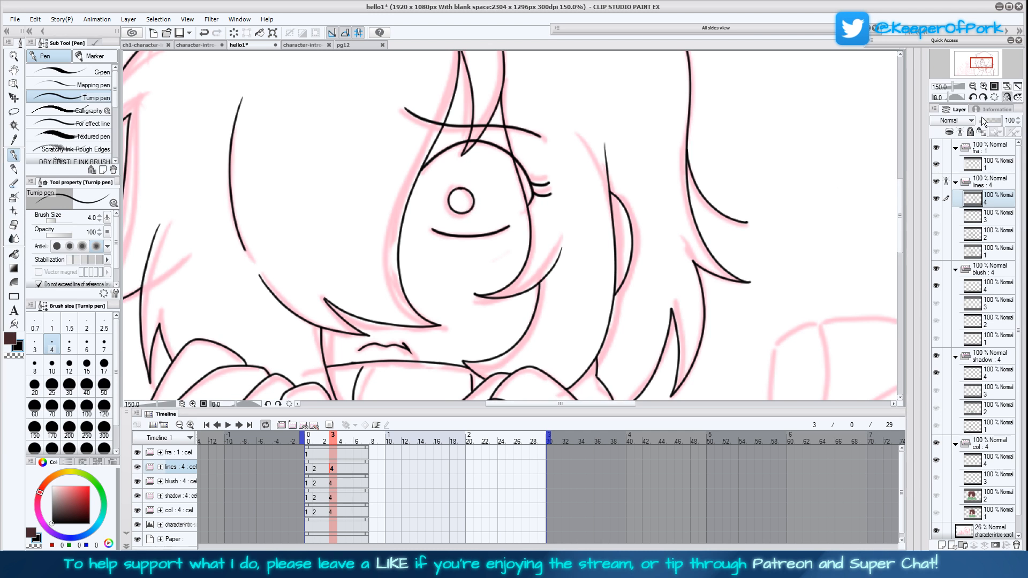
{"action": "left_click", "coordinate": [1007, 86]}
{"action": "left_click", "coordinate": [1008, 98]}
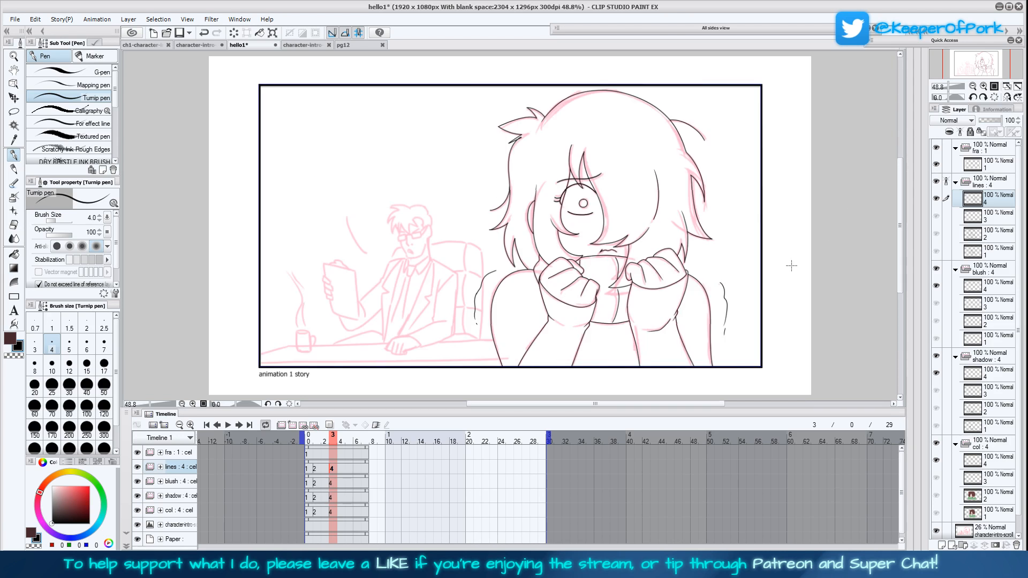
Save the animation and add a new animation folder with a cel at frame 3, directly above the blush folder
{"action": "key", "text": "ctrl+s"}
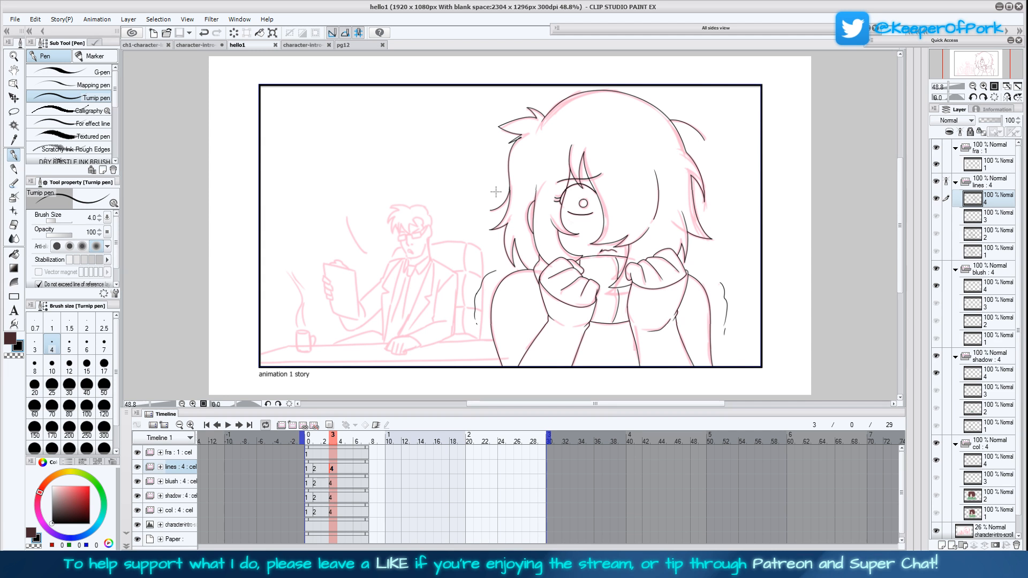
{"action": "left_click", "coordinate": [332, 512]}
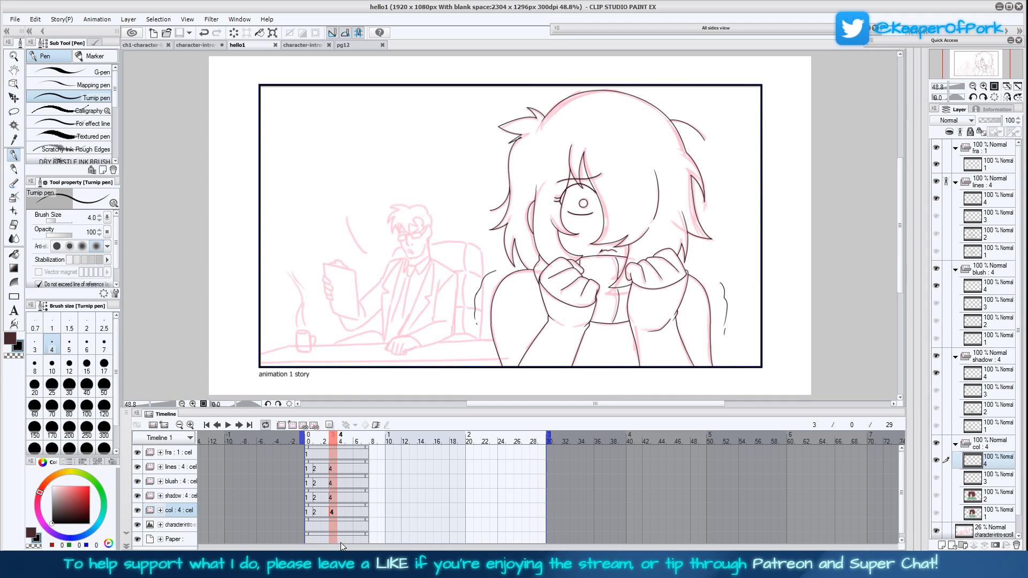
{"action": "left_click", "coordinate": [332, 469]}
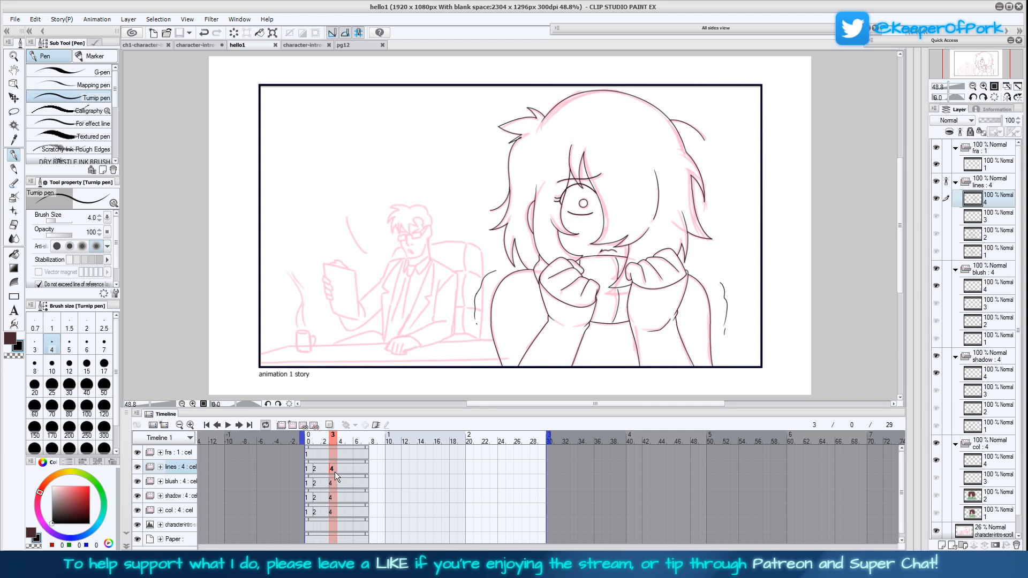
{"action": "left_click", "coordinate": [335, 481]}
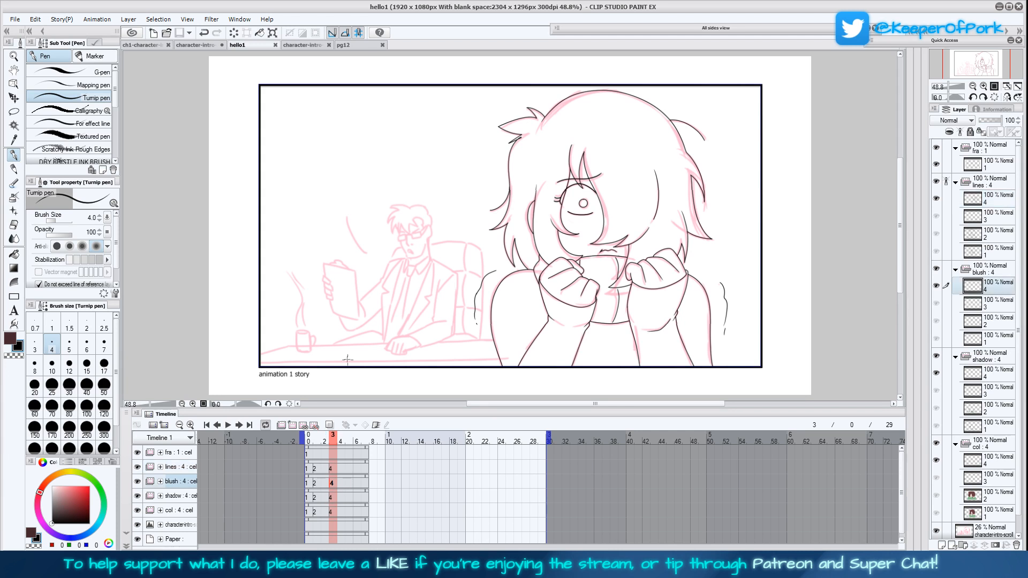
{"action": "left_click", "coordinate": [282, 426]}
{"action": "left_click", "coordinate": [292, 425]}
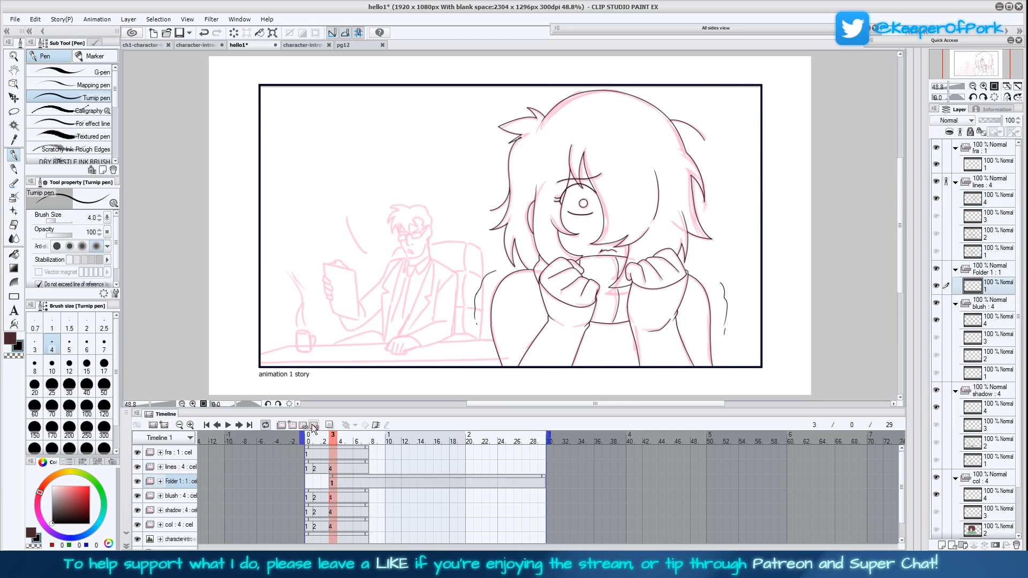
Rename the new animation folder bg1 and shorten the timeline's end to frame 28
{"action": "double_click", "coordinate": [189, 482]}
{"action": "type", "text": "bg1"}
{"action": "key", "text": "Return"}
{"action": "left_click_drag", "start_coordinate": [546, 450], "coordinate": [539, 451]}
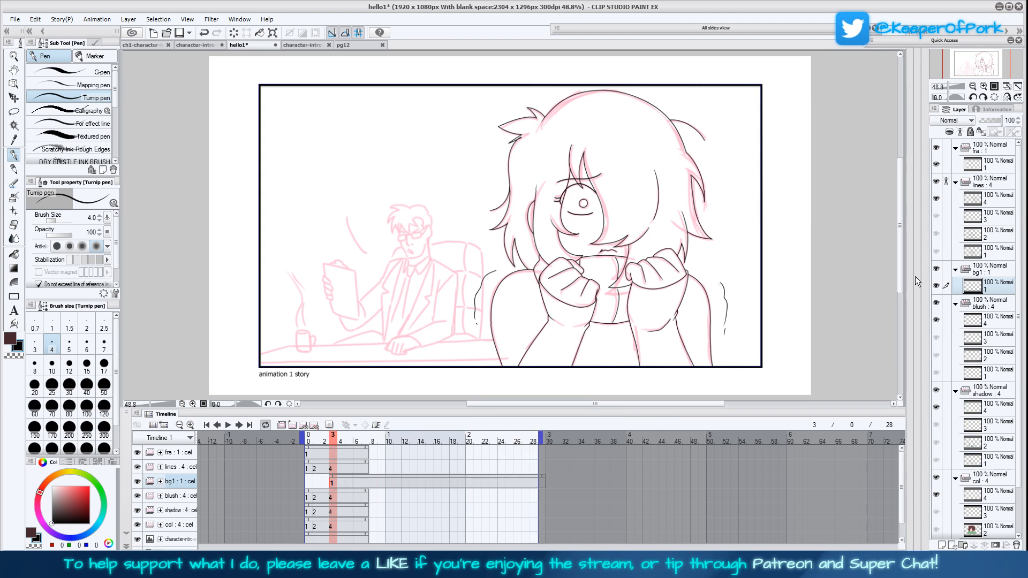
Ink the suited man's hand resting on the desk over the sketch on bg1 cel 1, with the canvas view mirrored
{"action": "left_click", "coordinate": [984, 87]}
{"action": "left_click", "coordinate": [984, 87]}
{"action": "left_click", "coordinate": [1008, 97]}
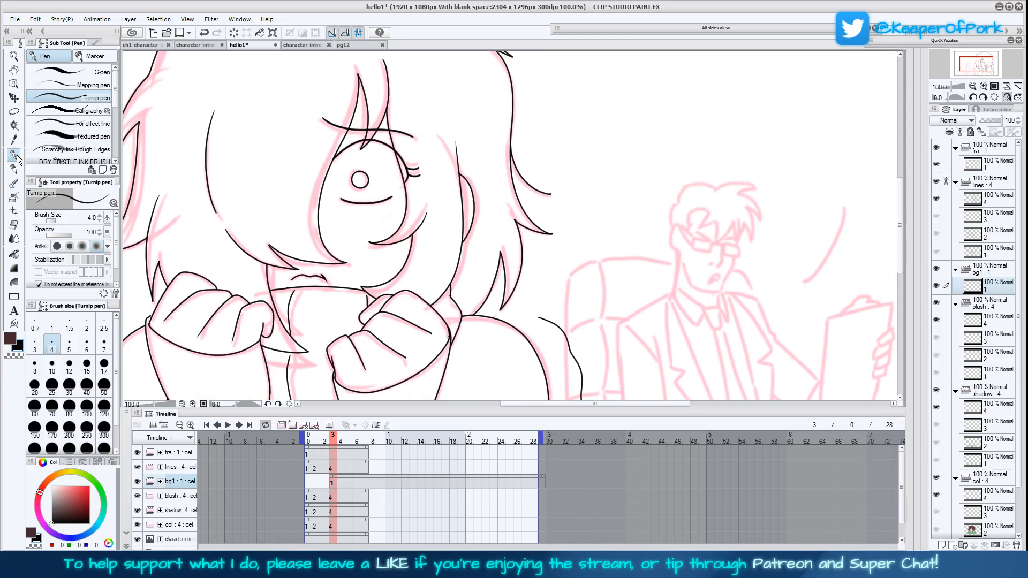
{"action": "mouse_move", "coordinate": [809, 358]}
{"action": "left_mouse_down"}
{"action": "mouse_move", "coordinate": [648, 305]}
{"action": "mouse_move", "coordinate": [611, 211]}
{"action": "left_mouse_up"}
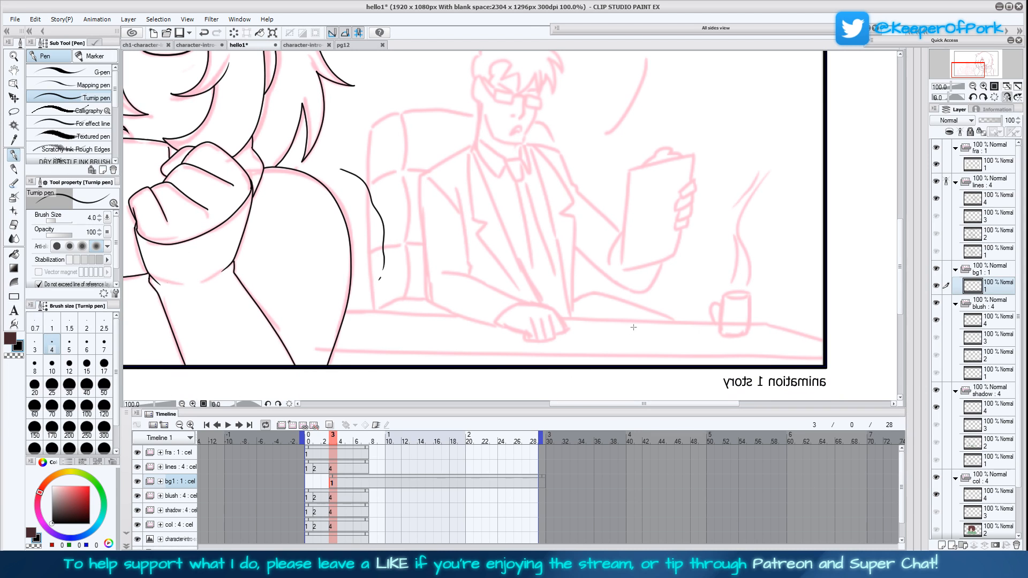
{"action": "left_click_drag", "start_coordinate": [637, 325], "coordinate": [619, 359]}
{"action": "left_click", "coordinate": [983, 87]}
{"action": "left_click_drag", "start_coordinate": [735, 325], "coordinate": [727, 254]}
{"action": "left_click", "coordinate": [973, 87]}
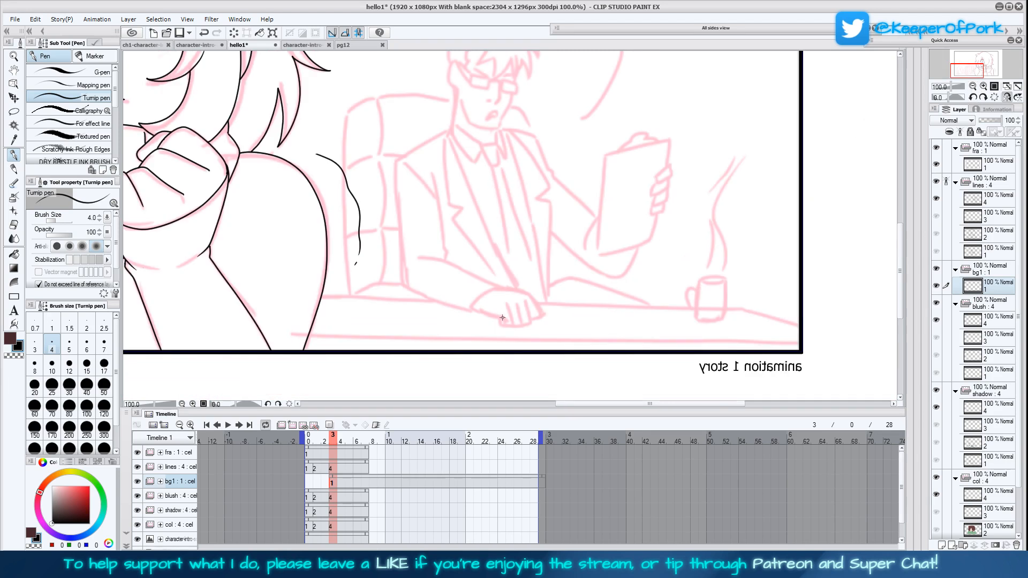
{"action": "mouse_move", "coordinate": [501, 320]}
{"action": "left_mouse_down"}
{"action": "mouse_move", "coordinate": [526, 321]}
{"action": "mouse_move", "coordinate": [529, 298]}
{"action": "mouse_move", "coordinate": [540, 310]}
{"action": "mouse_move", "coordinate": [534, 317]}
{"action": "mouse_move", "coordinate": [524, 291]}
{"action": "mouse_move", "coordinate": [498, 288]}
{"action": "mouse_move", "coordinate": [480, 311]}
{"action": "mouse_move", "coordinate": [503, 321]}
{"action": "left_mouse_up"}
{"action": "left_click_drag", "start_coordinate": [605, 322], "coordinate": [600, 344]}
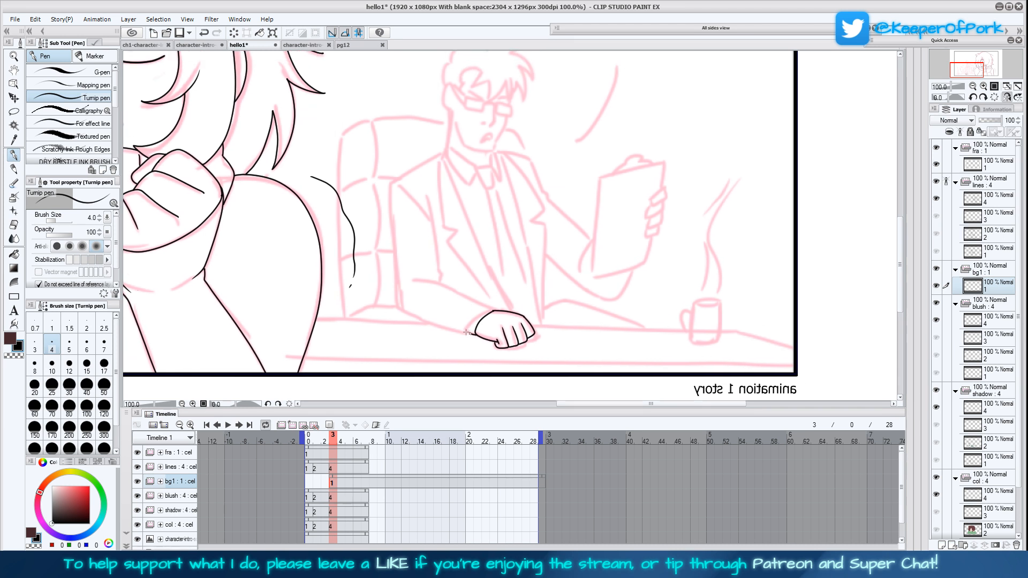
Ink the cuff, forearm, sleeve and shoulder of the man's arm resting on the desk, following the sketch
{"action": "mouse_move", "coordinate": [468, 327]}
{"action": "left_mouse_down"}
{"action": "mouse_move", "coordinate": [497, 309]}
{"action": "mouse_move", "coordinate": [406, 280]}
{"action": "mouse_move", "coordinate": [441, 278]}
{"action": "mouse_move", "coordinate": [424, 194]}
{"action": "mouse_move", "coordinate": [404, 192]}
{"action": "mouse_move", "coordinate": [429, 218]}
{"action": "left_mouse_up"}
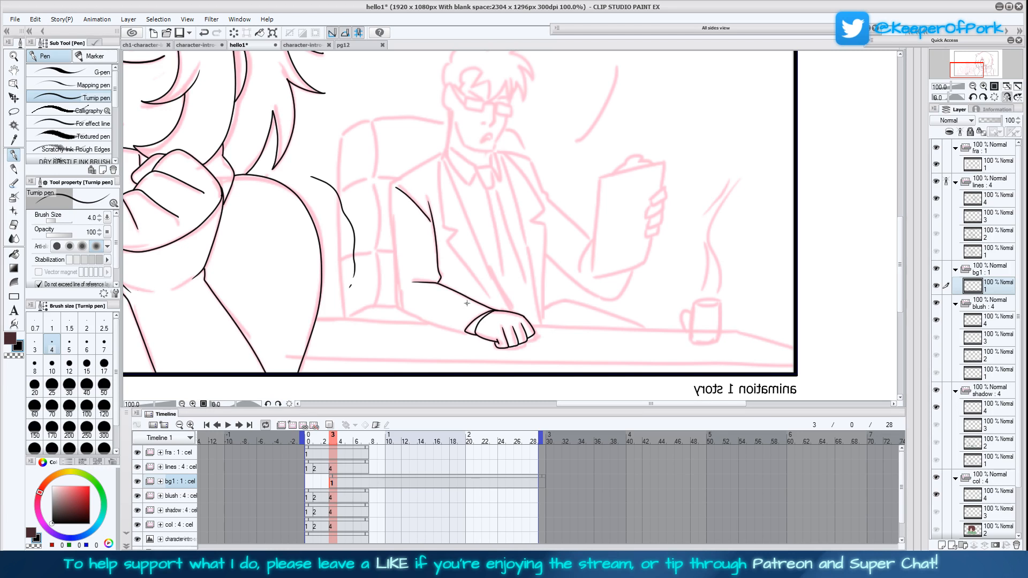
{"action": "mouse_move", "coordinate": [467, 334]}
{"action": "left_mouse_down"}
{"action": "mouse_move", "coordinate": [399, 308]}
{"action": "mouse_move", "coordinate": [394, 277]}
{"action": "left_mouse_up"}
{"action": "mouse_move", "coordinate": [391, 238]}
{"action": "left_mouse_down"}
{"action": "mouse_move", "coordinate": [390, 185]}
{"action": "mouse_move", "coordinate": [437, 156]}
{"action": "left_mouse_up"}
{"action": "left_click_drag", "start_coordinate": [596, 272], "coordinate": [573, 370]}
Ink the man's nose and rectangular glasses over the sketched face, with the canvas rotated 15 degrees
{"action": "left_click_drag", "start_coordinate": [468, 221], "coordinate": [462, 202]}
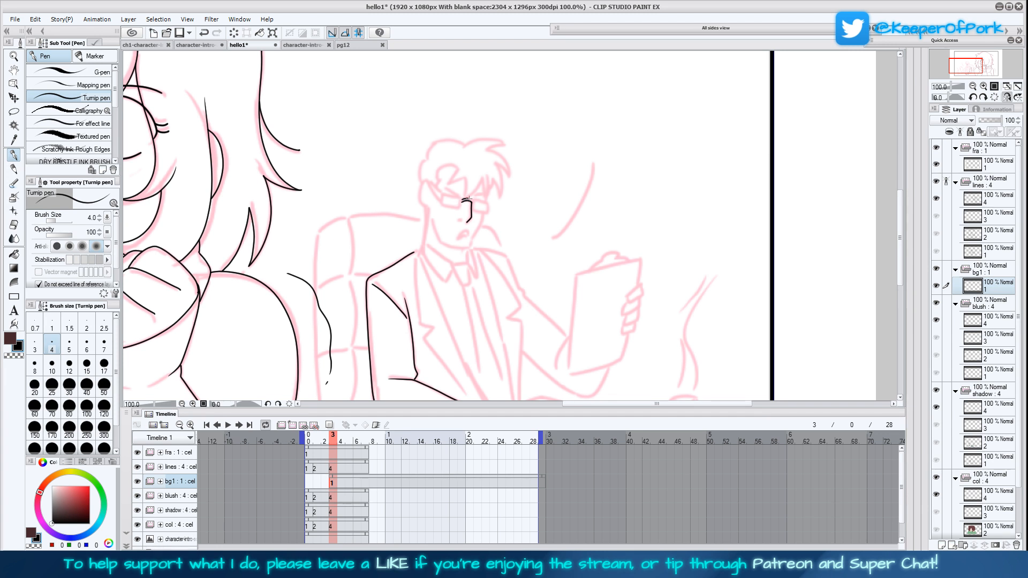
{"action": "mouse_move", "coordinate": [472, 201]}
{"action": "left_mouse_down"}
{"action": "mouse_move", "coordinate": [486, 203]}
{"action": "mouse_move", "coordinate": [441, 206]}
{"action": "mouse_move", "coordinate": [442, 194]}
{"action": "mouse_move", "coordinate": [466, 197]}
{"action": "left_mouse_up"}
{"action": "left_click", "coordinate": [974, 98]}
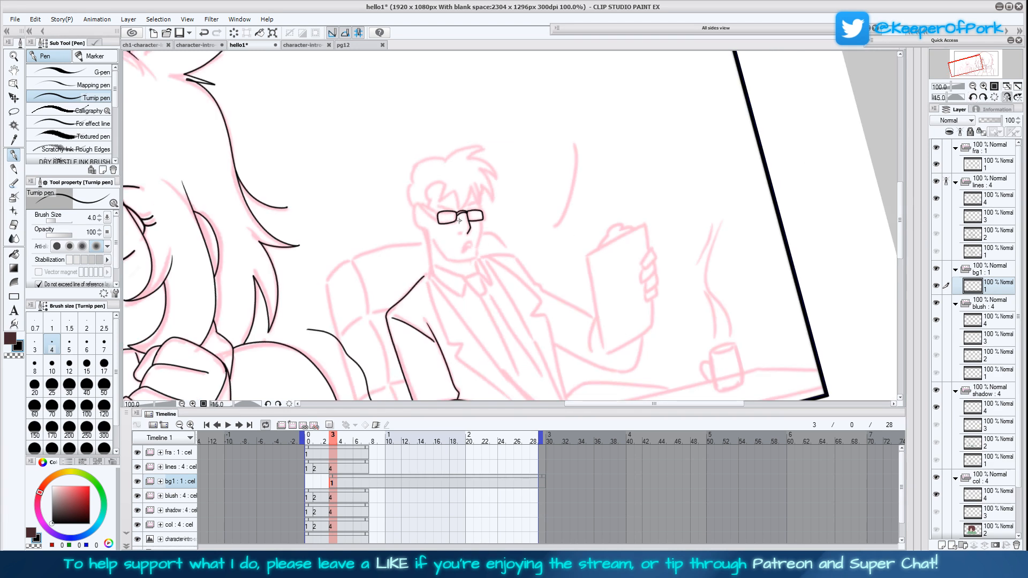
Ink the man's mouth, jaw, spiky fringe and ear, and start the outline at the back of his hair
{"action": "mouse_move", "coordinate": [470, 243]}
{"action": "left_mouse_down"}
{"action": "mouse_move", "coordinate": [464, 248]}
{"action": "mouse_move", "coordinate": [482, 229]}
{"action": "mouse_move", "coordinate": [478, 256]}
{"action": "mouse_move", "coordinate": [445, 258]}
{"action": "mouse_move", "coordinate": [434, 234]}
{"action": "left_mouse_up"}
{"action": "mouse_move", "coordinate": [439, 207]}
{"action": "left_mouse_down"}
{"action": "mouse_move", "coordinate": [467, 214]}
{"action": "mouse_move", "coordinate": [482, 187]}
{"action": "mouse_move", "coordinate": [493, 194]}
{"action": "mouse_move", "coordinate": [485, 170]}
{"action": "mouse_move", "coordinate": [500, 178]}
{"action": "mouse_move", "coordinate": [464, 158]}
{"action": "mouse_move", "coordinate": [483, 150]}
{"action": "mouse_move", "coordinate": [446, 159]}
{"action": "left_mouse_up"}
{"action": "mouse_move", "coordinate": [468, 192]}
{"action": "left_mouse_down"}
{"action": "mouse_move", "coordinate": [459, 209]}
{"action": "mouse_move", "coordinate": [443, 185]}
{"action": "left_mouse_up"}
{"action": "left_click_drag", "start_coordinate": [436, 185], "coordinate": [435, 216]}
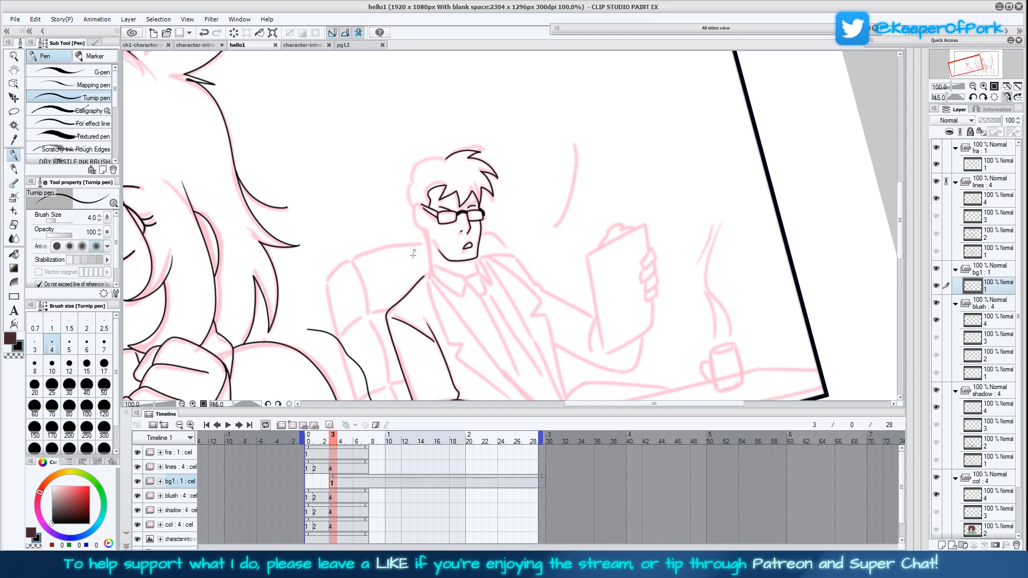
{"action": "mouse_move", "coordinate": [423, 210]}
{"action": "left_mouse_down"}
{"action": "mouse_move", "coordinate": [414, 214]}
{"action": "mouse_move", "coordinate": [428, 234]}
{"action": "mouse_move", "coordinate": [404, 179]}
{"action": "mouse_move", "coordinate": [413, 173]}
{"action": "left_mouse_up"}
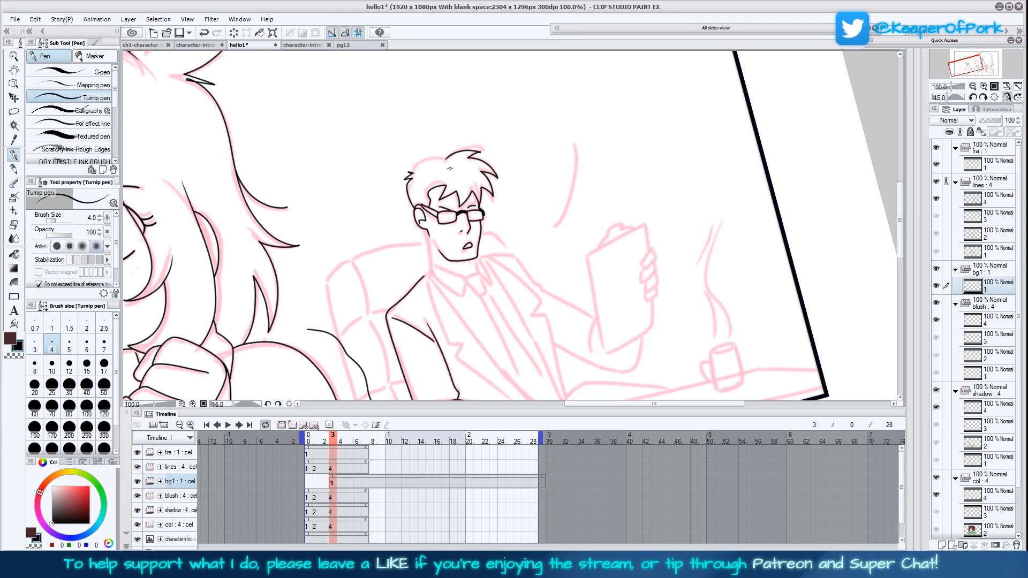
Open comic page pg4 to examine the suited man's hair, glasses and clipboard, and close it to return to hello1
{"action": "key", "text": "ctrl+o"}
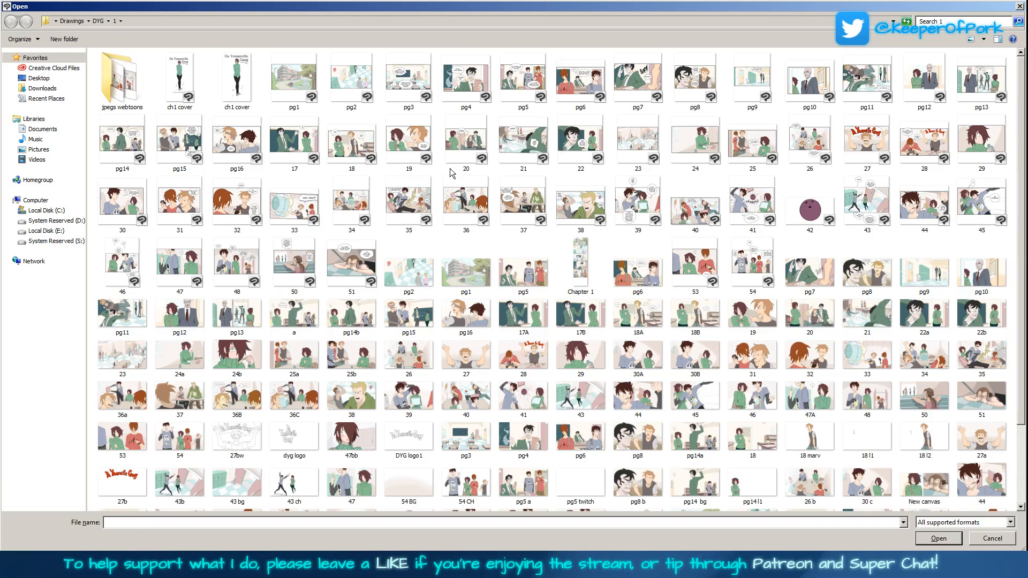
{"action": "double_click", "coordinate": [478, 81]}
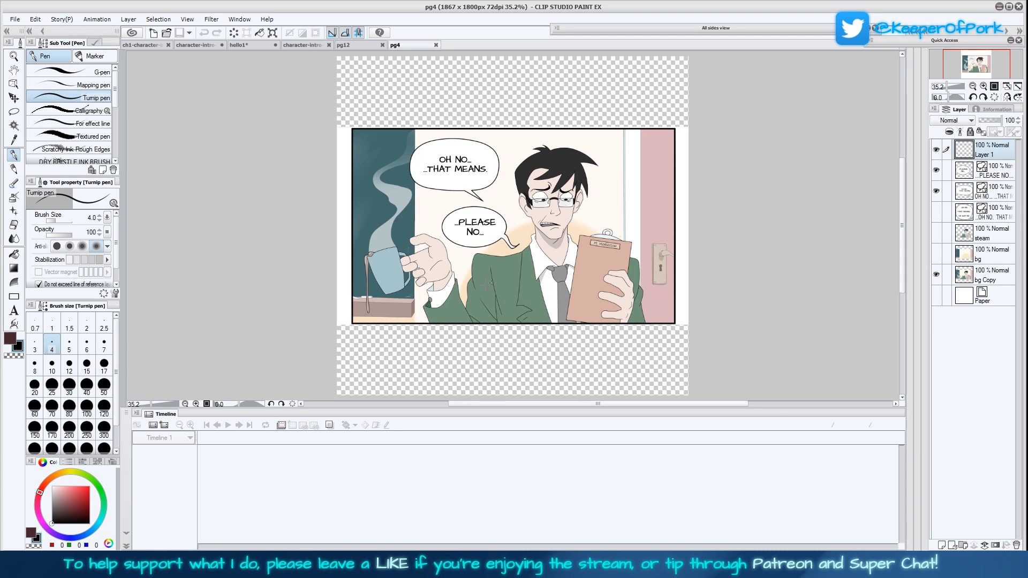
{"action": "left_click", "coordinate": [436, 45]}
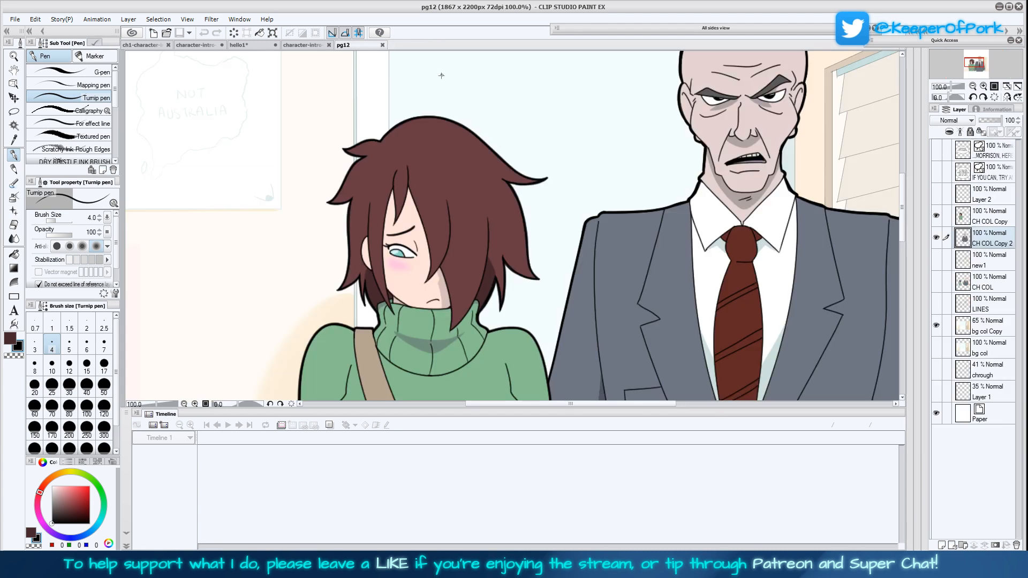
{"action": "left_click", "coordinate": [239, 45]}
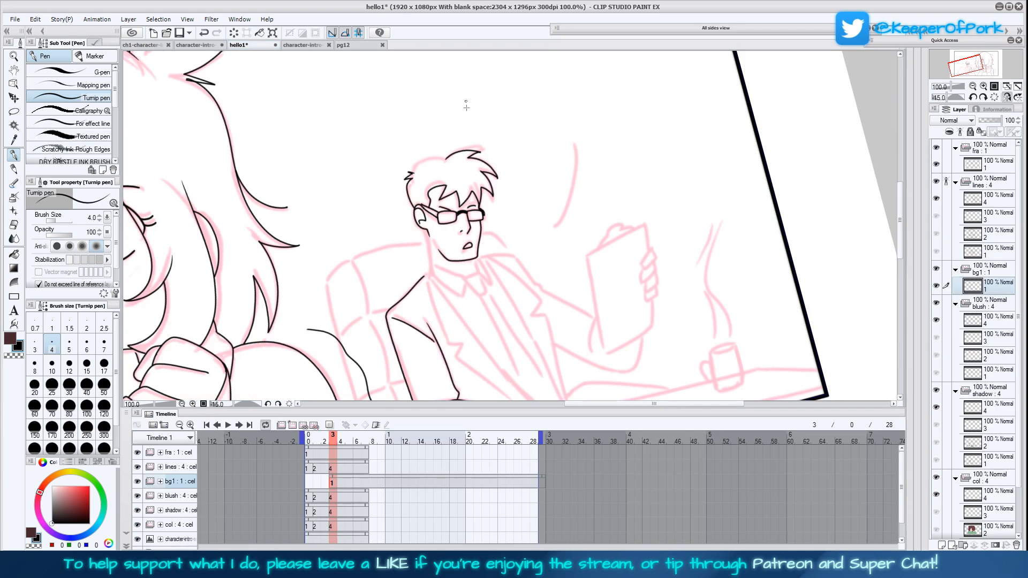
Ink the top outline of the man's hair and the long curved line in front of him, checking the drawing unmirrored
{"action": "left_click_drag", "start_coordinate": [413, 173], "coordinate": [444, 156]}
{"action": "mouse_move", "coordinate": [592, 326]}
{"action": "left_mouse_down"}
{"action": "mouse_move", "coordinate": [542, 285]}
{"action": "mouse_move", "coordinate": [549, 334]}
{"action": "left_mouse_up"}
{"action": "mouse_move", "coordinate": [502, 122]}
{"action": "left_mouse_down"}
{"action": "mouse_move", "coordinate": [503, 199]}
{"action": "mouse_move", "coordinate": [485, 244]}
{"action": "left_mouse_up"}
{"action": "left_click", "coordinate": [1005, 98]}
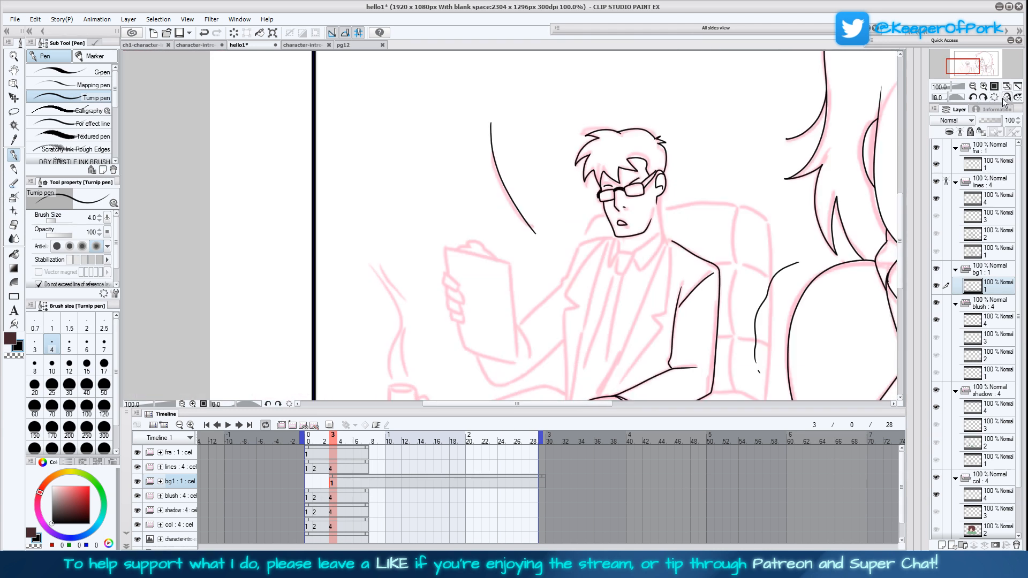
{"action": "left_click_drag", "start_coordinate": [827, 213], "coordinate": [814, 285]}
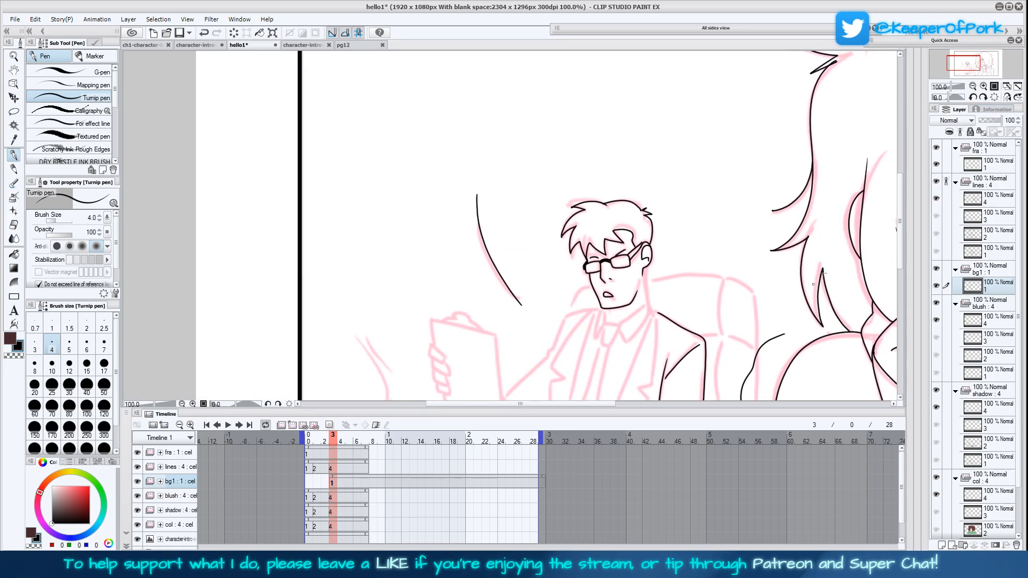
{"action": "left_click", "coordinate": [1007, 98]}
Look through the open pg12 and character-intro-scroll files, and open comic page 17 as a close-up reference for the suited man
{"action": "left_click", "coordinate": [379, 46]}
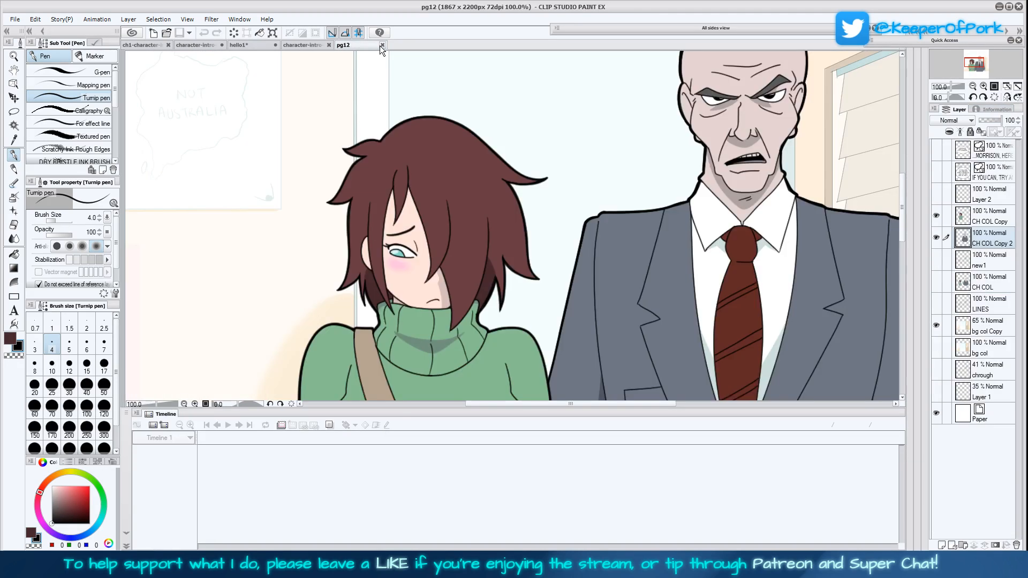
{"action": "left_click", "coordinate": [294, 44]}
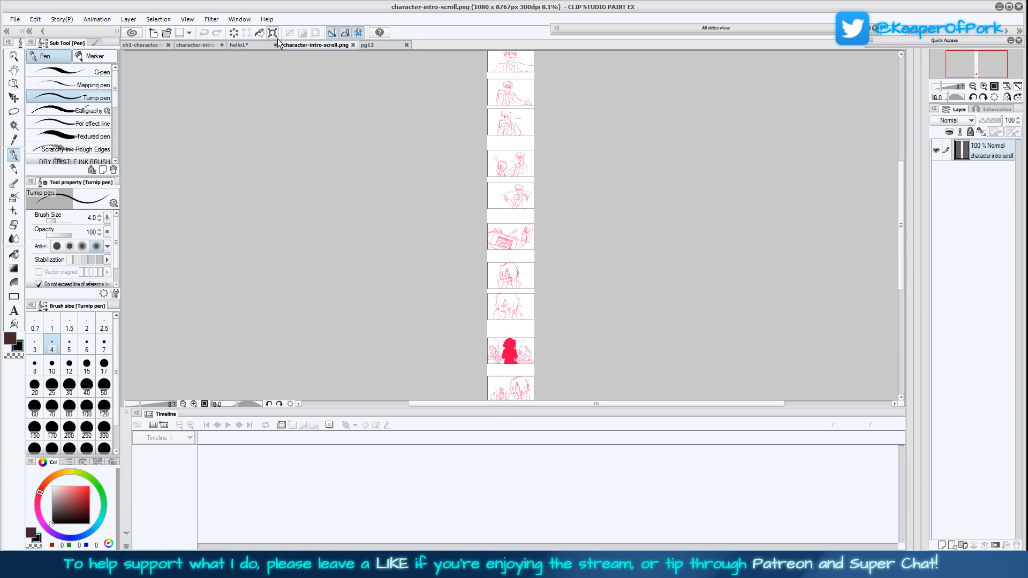
{"action": "left_click", "coordinate": [250, 47]}
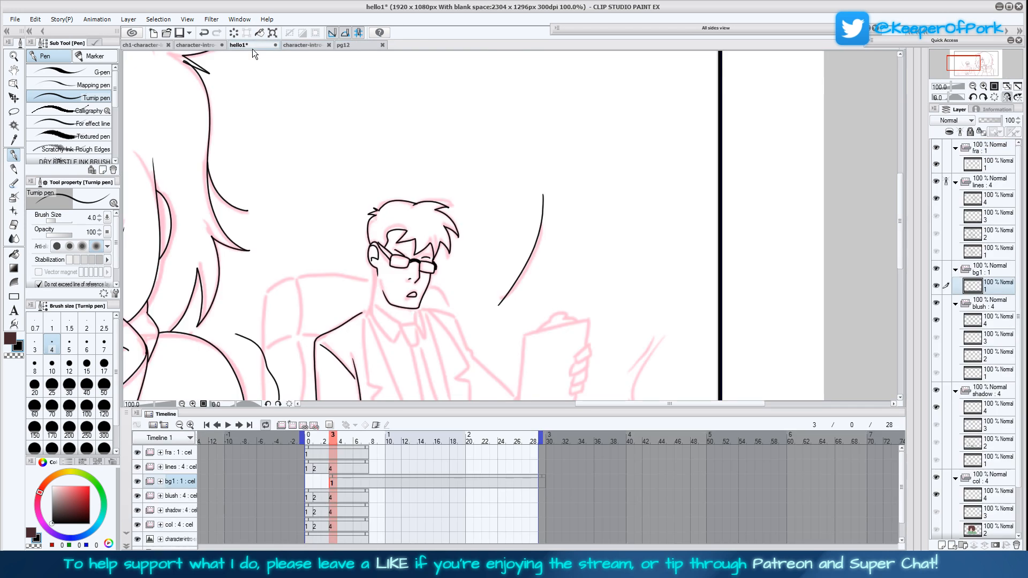
{"action": "key", "text": "ctrl+o"}
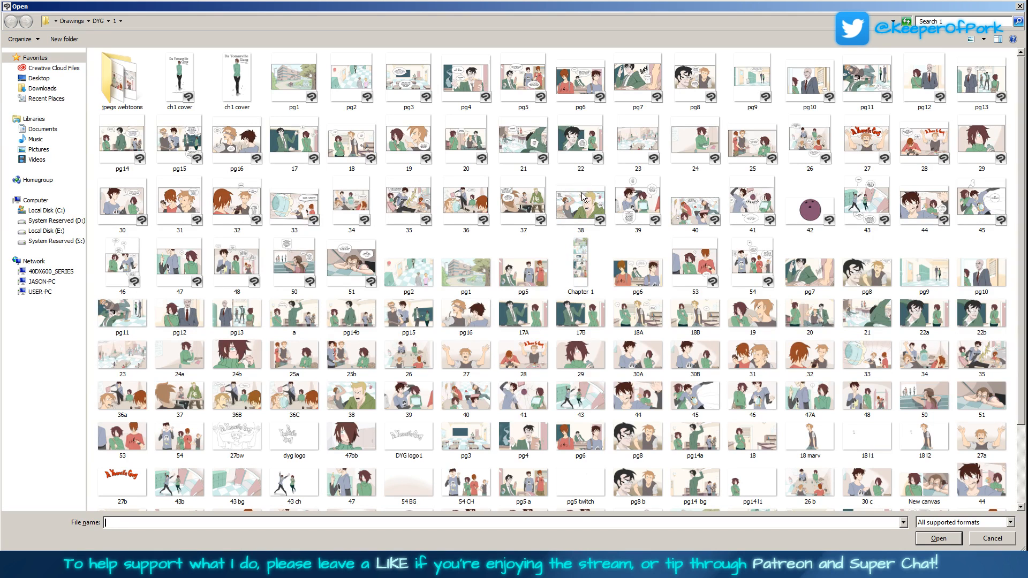
{"action": "left_click", "coordinate": [307, 145]}
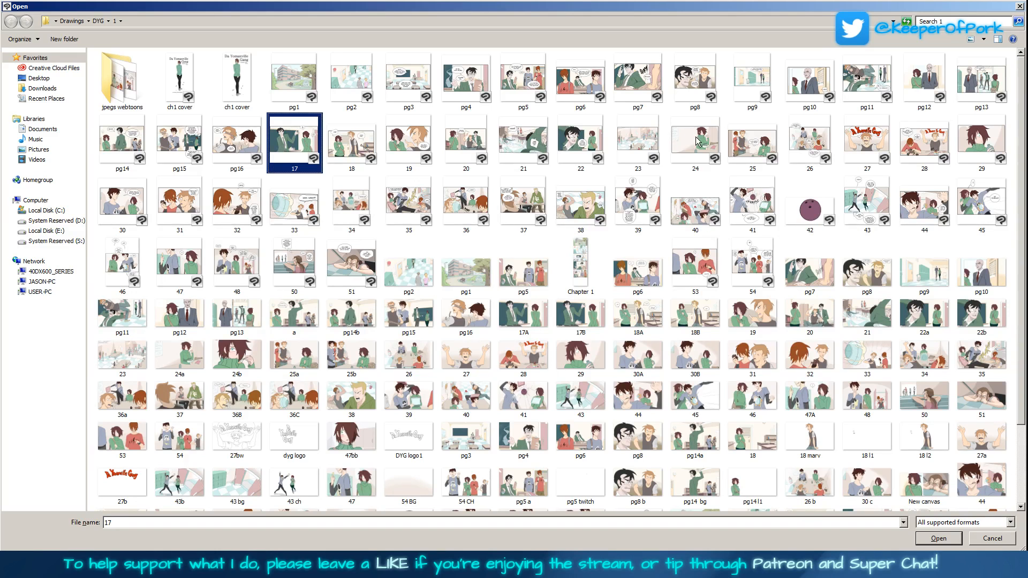
{"action": "double_click", "coordinate": [300, 139]}
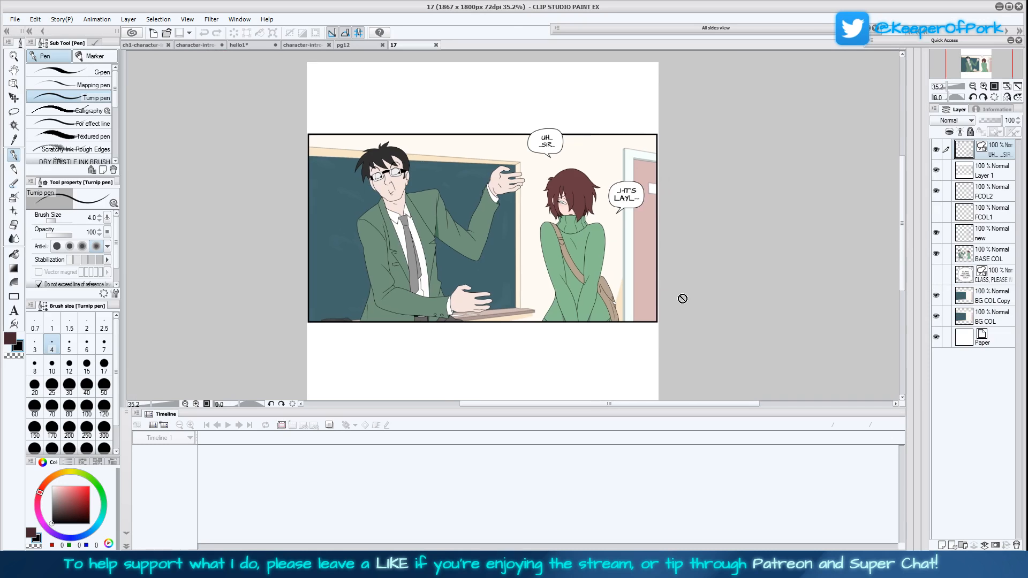
{"action": "left_click", "coordinate": [985, 85]}
{"action": "left_click", "coordinate": [984, 85]}
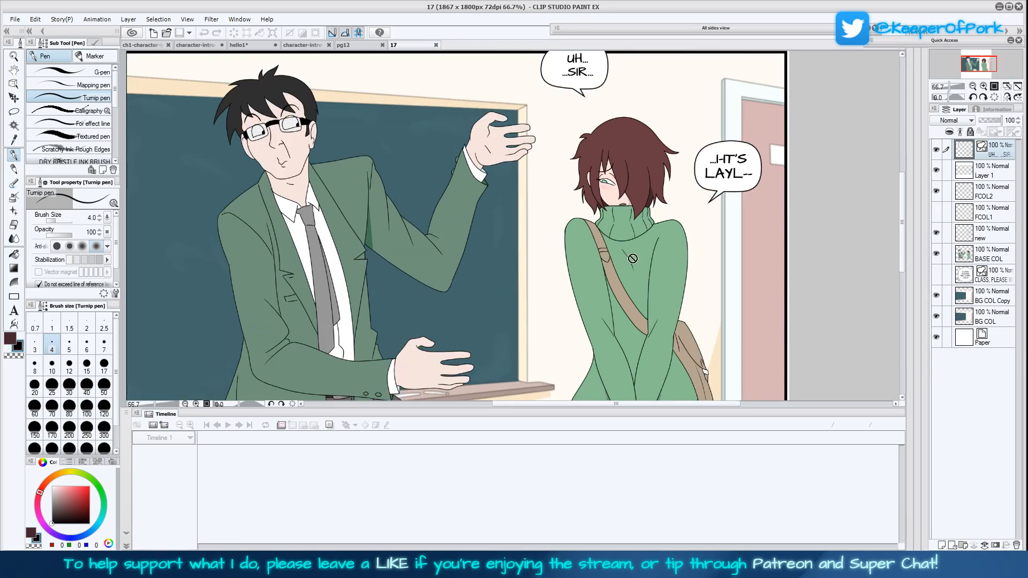
{"action": "left_click", "coordinate": [974, 86]}
Sample the suited man's jacket green as the secondary colour, keep dark brown active as the drawing colour, and return to hello1
{"action": "left_click", "coordinate": [14, 140]}
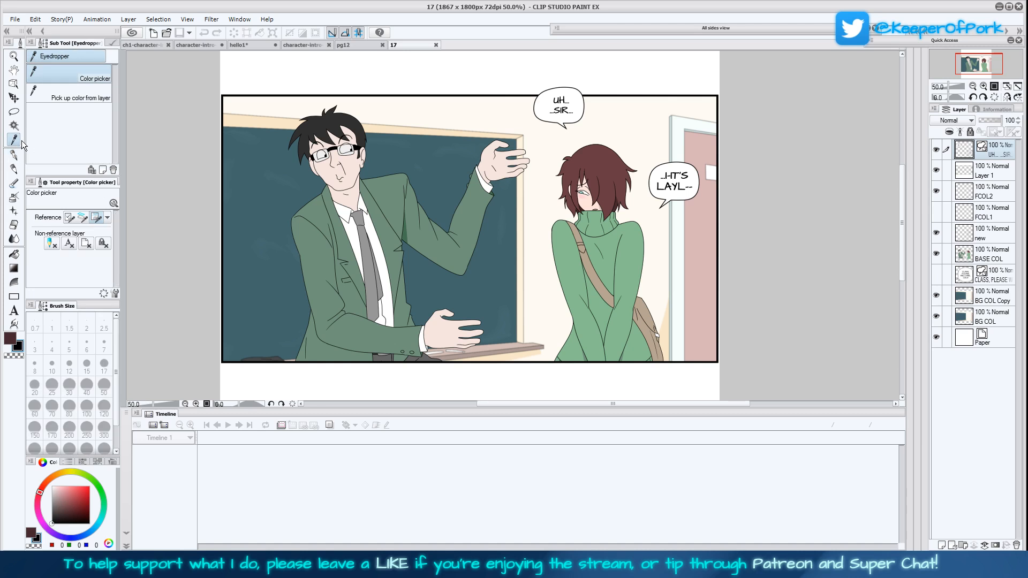
{"action": "left_click", "coordinate": [381, 247]}
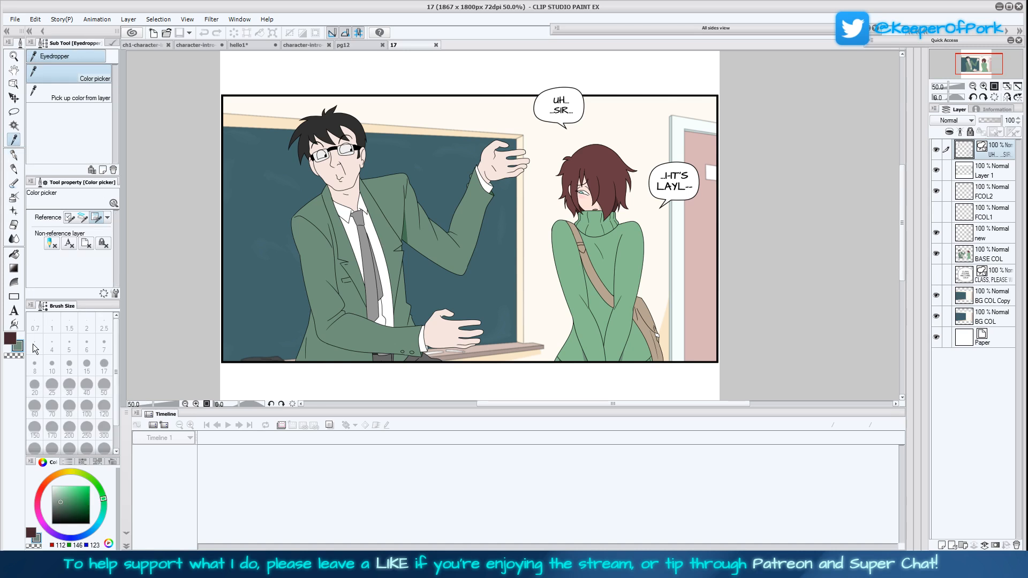
{"action": "key", "text": "x"}
{"action": "left_click_drag", "start_coordinate": [498, 297], "coordinate": [500, 305]}
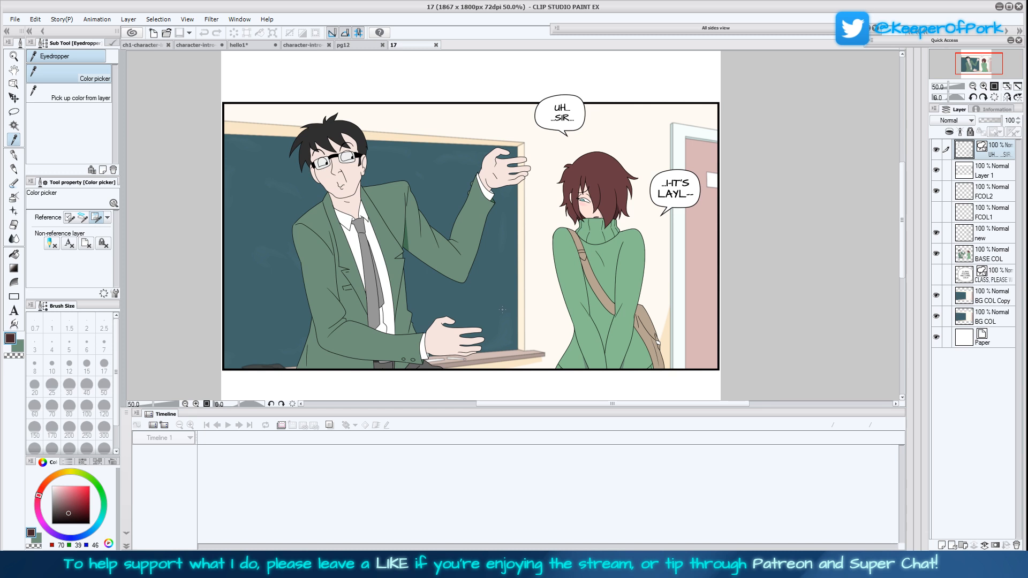
{"action": "left_click", "coordinate": [242, 46]}
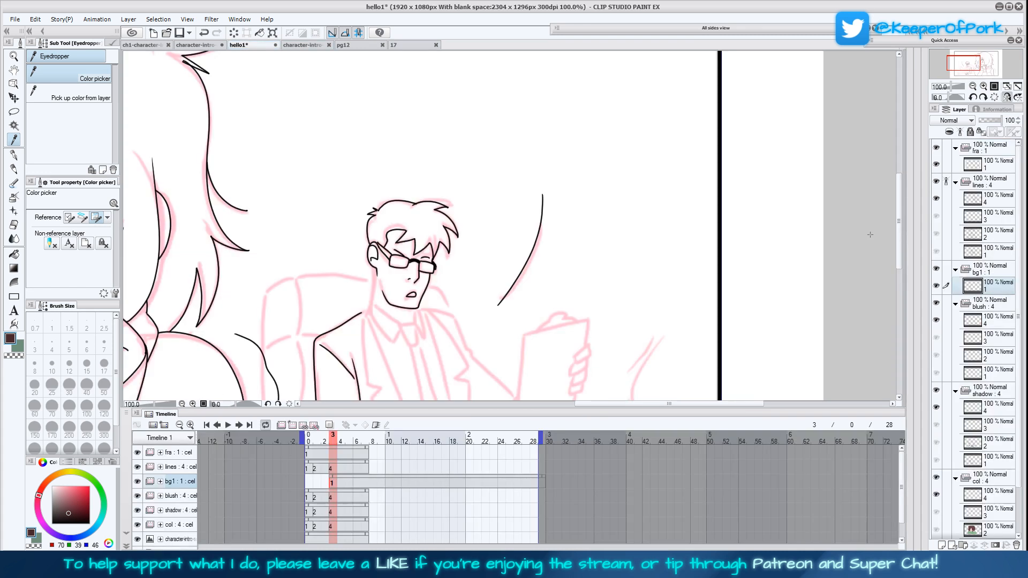
Remove the small tuft at the back of the man's hair, reselect the Turnip pen and recheck his hair on page 17
{"action": "key", "text": "ctrl+plus"}
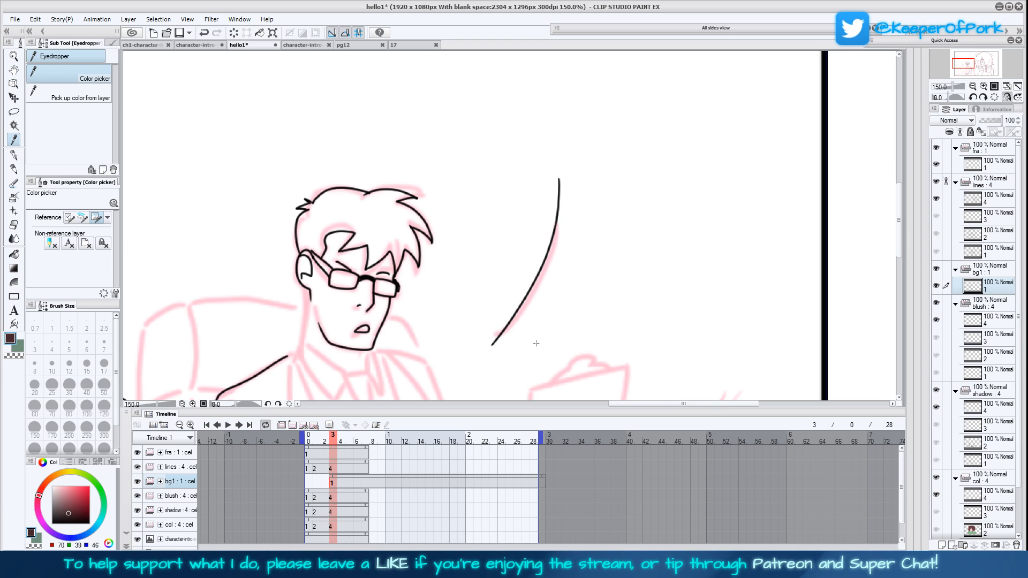
{"action": "mouse_move", "coordinate": [307, 203]}
{"action": "left_mouse_down"}
{"action": "mouse_move", "coordinate": [298, 205]}
{"action": "mouse_move", "coordinate": [306, 200]}
{"action": "left_mouse_up"}
{"action": "left_click", "coordinate": [15, 155]}
{"action": "left_click", "coordinate": [410, 45]}
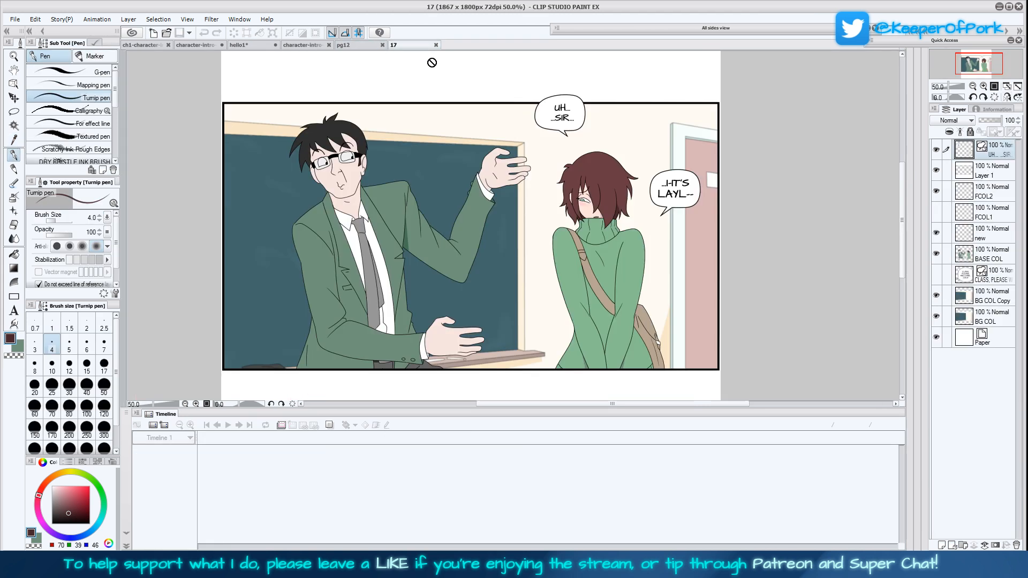
{"action": "left_click", "coordinate": [253, 45]}
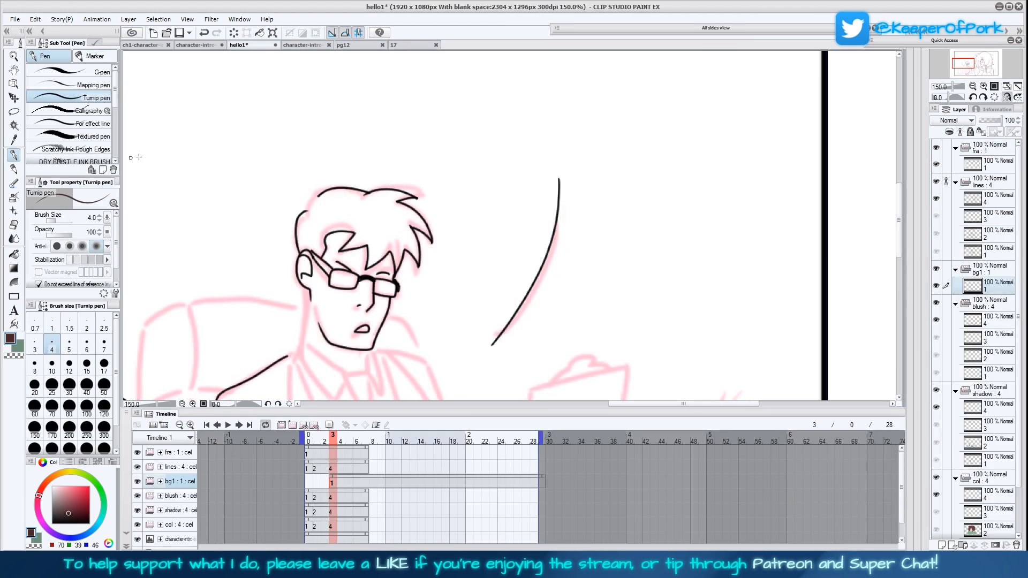
Set the secondary colour to black and ink the spiky tuft at the back of the man's hair
{"action": "mouse_move", "coordinate": [365, 191]}
{"action": "left_mouse_down"}
{"action": "mouse_move", "coordinate": [353, 177]}
{"action": "mouse_move", "coordinate": [338, 184]}
{"action": "left_mouse_up"}
{"action": "key", "text": "ctrl+z"}
{"action": "left_click", "coordinate": [20, 346]}
{"action": "left_click_drag", "start_coordinate": [58, 513], "coordinate": [35, 548]}
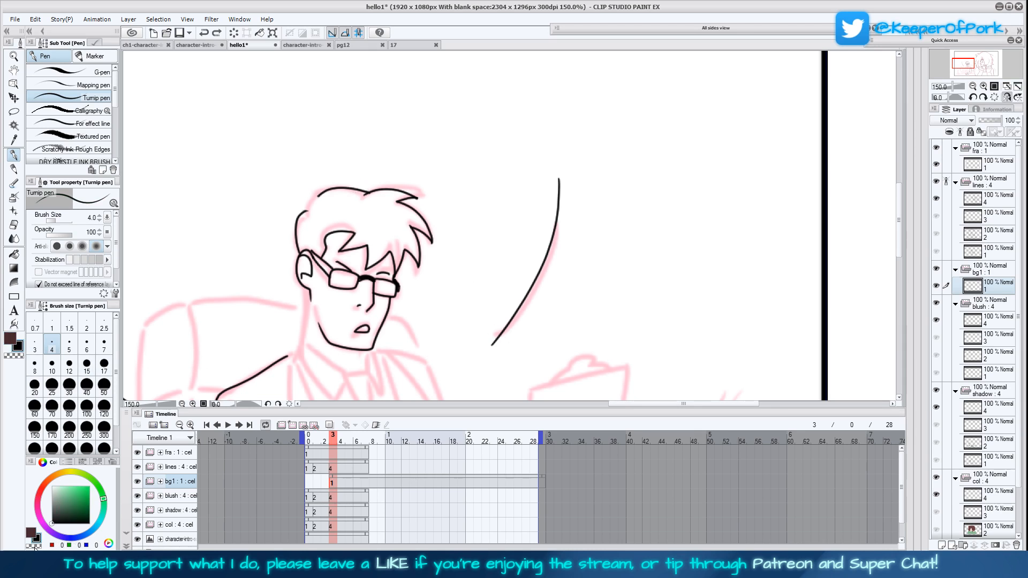
{"action": "mouse_move", "coordinate": [317, 199]}
{"action": "left_mouse_down"}
{"action": "mouse_move", "coordinate": [301, 192]}
{"action": "mouse_move", "coordinate": [287, 212]}
{"action": "left_mouse_up"}
{"action": "scroll", "coordinate": [572, 324], "scroll_direction": "down", "scroll_amount": 2}
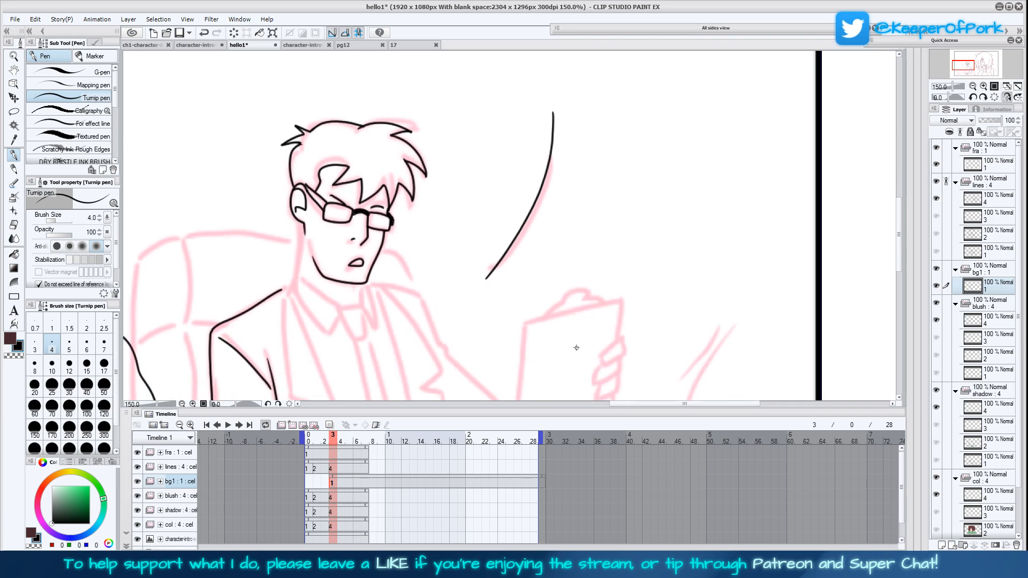
Ink the man's neck, shirt collar and tie knot over the pink sketch
{"action": "scroll", "coordinate": [576, 355], "scroll_direction": "down", "scroll_amount": 2}
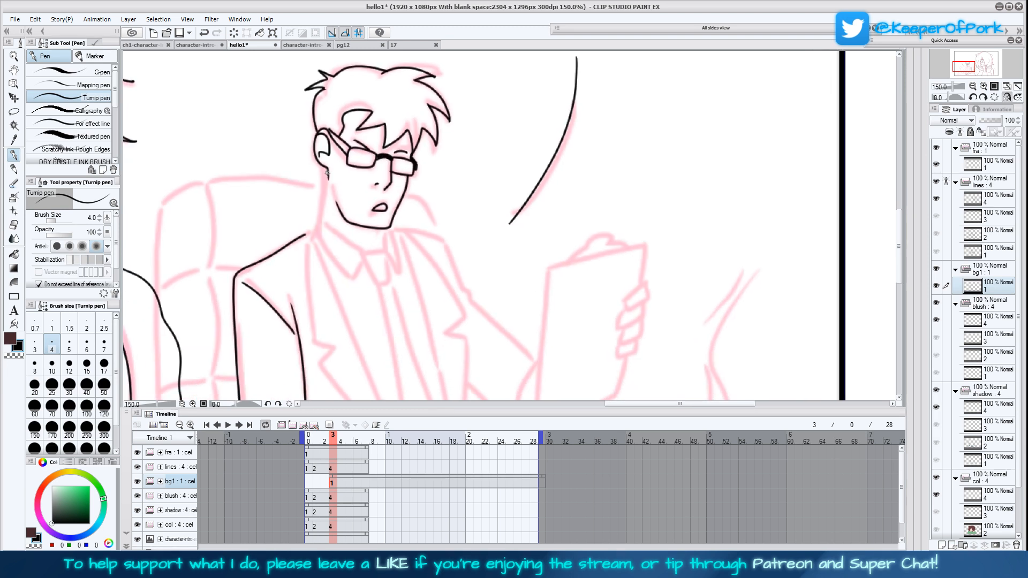
{"action": "mouse_move", "coordinate": [326, 169]}
{"action": "left_mouse_down"}
{"action": "mouse_move", "coordinate": [324, 222]}
{"action": "mouse_move", "coordinate": [364, 252]}
{"action": "mouse_move", "coordinate": [361, 237]}
{"action": "mouse_move", "coordinate": [353, 278]}
{"action": "mouse_move", "coordinate": [316, 213]}
{"action": "left_mouse_up"}
{"action": "mouse_move", "coordinate": [366, 253]}
{"action": "left_mouse_down"}
{"action": "mouse_move", "coordinate": [373, 274]}
{"action": "mouse_move", "coordinate": [389, 286]}
{"action": "mouse_move", "coordinate": [385, 253]}
{"action": "mouse_move", "coordinate": [399, 271]}
{"action": "mouse_move", "coordinate": [399, 256]}
{"action": "mouse_move", "coordinate": [392, 225]}
{"action": "mouse_move", "coordinate": [383, 251]}
{"action": "mouse_move", "coordinate": [383, 230]}
{"action": "left_mouse_up"}
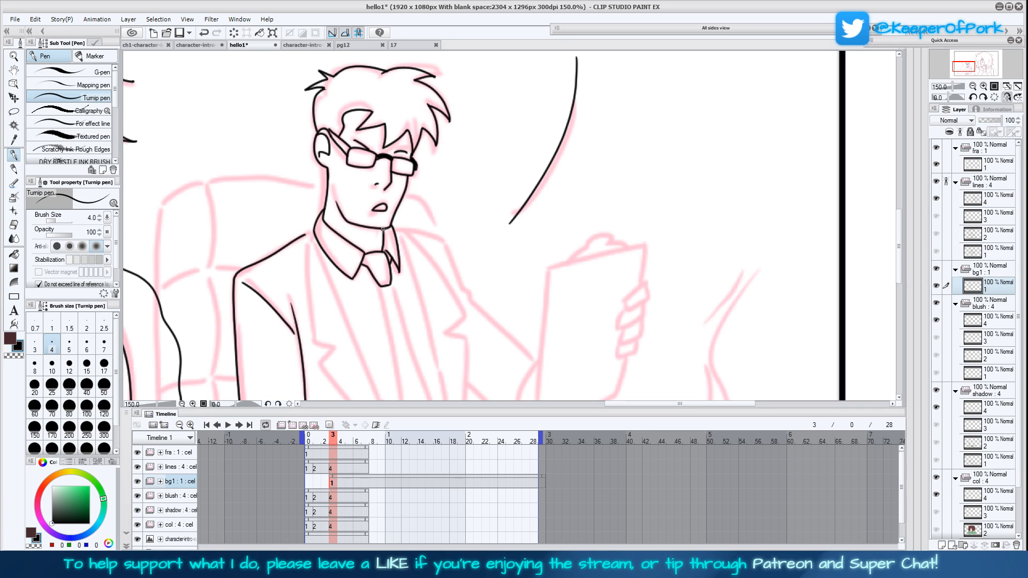
Ink the notched lapel and inner front edge of the man's jacket on the side nearest his resting arm
{"action": "scroll", "coordinate": [526, 331], "scroll_direction": "down", "scroll_amount": 1}
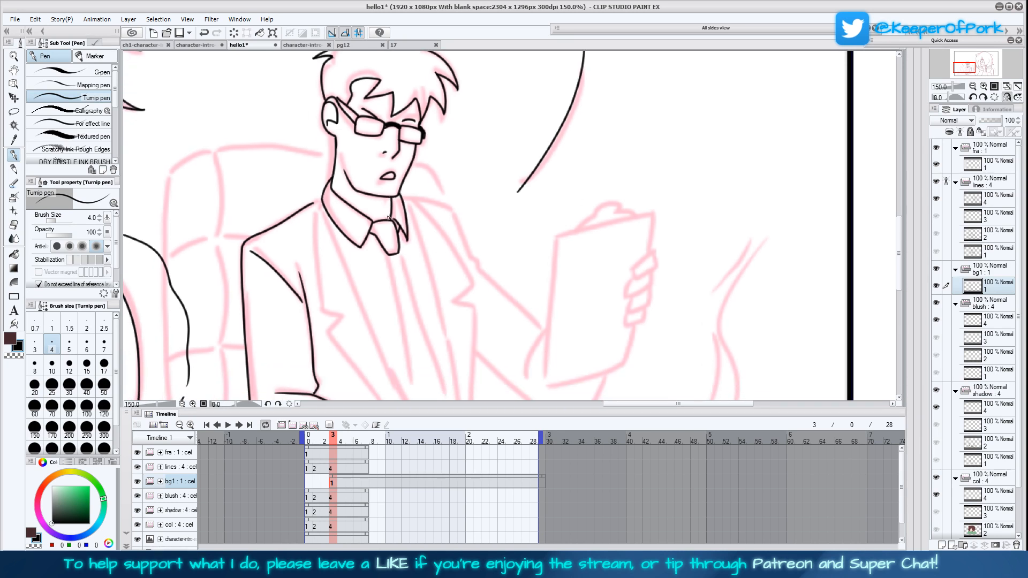
{"action": "scroll", "coordinate": [482, 330], "scroll_direction": "down", "scroll_amount": 3}
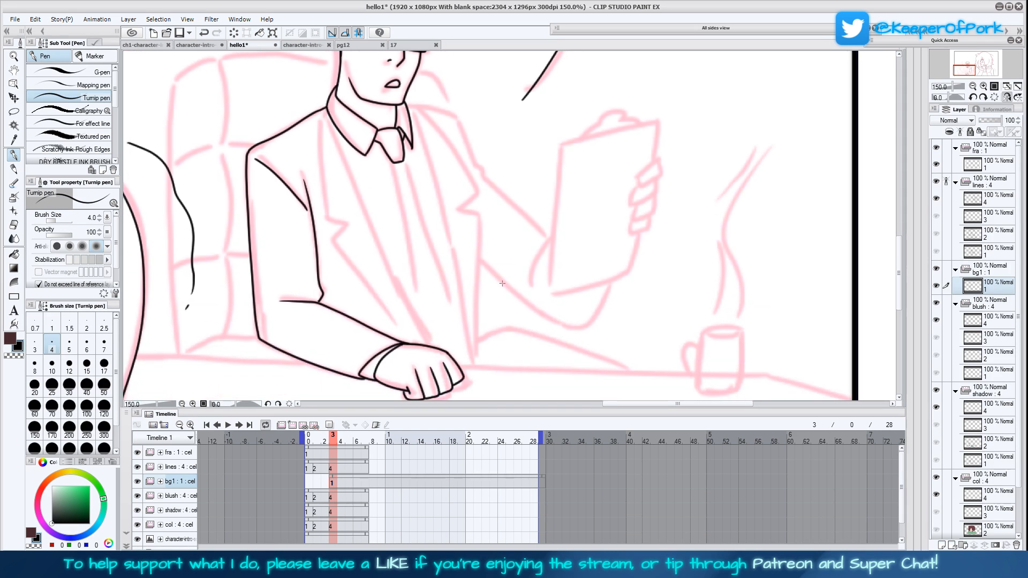
{"action": "left_click_drag", "start_coordinate": [505, 268], "coordinate": [505, 265]}
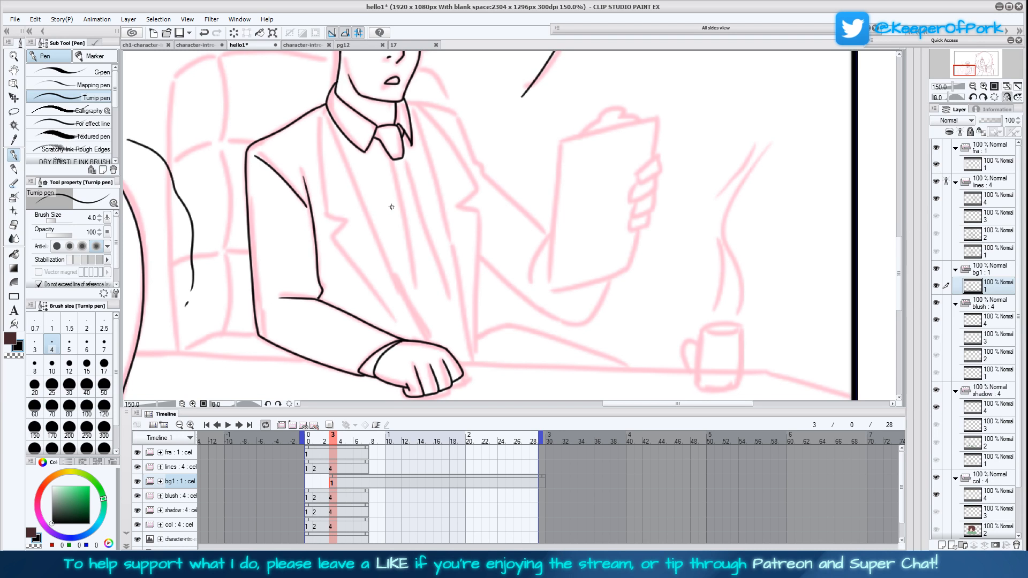
{"action": "left_click_drag", "start_coordinate": [329, 113], "coordinate": [427, 341]}
{"action": "mouse_move", "coordinate": [315, 106]}
{"action": "left_mouse_down"}
{"action": "mouse_move", "coordinate": [322, 209]}
{"action": "mouse_move", "coordinate": [343, 216]}
{"action": "mouse_move", "coordinate": [328, 234]}
{"action": "mouse_move", "coordinate": [400, 319]}
{"action": "left_mouse_up"}
Ink the two long lines running down from the man's tie knot toward his resting hand
{"action": "scroll", "coordinate": [437, 260], "scroll_direction": "up", "scroll_amount": 1}
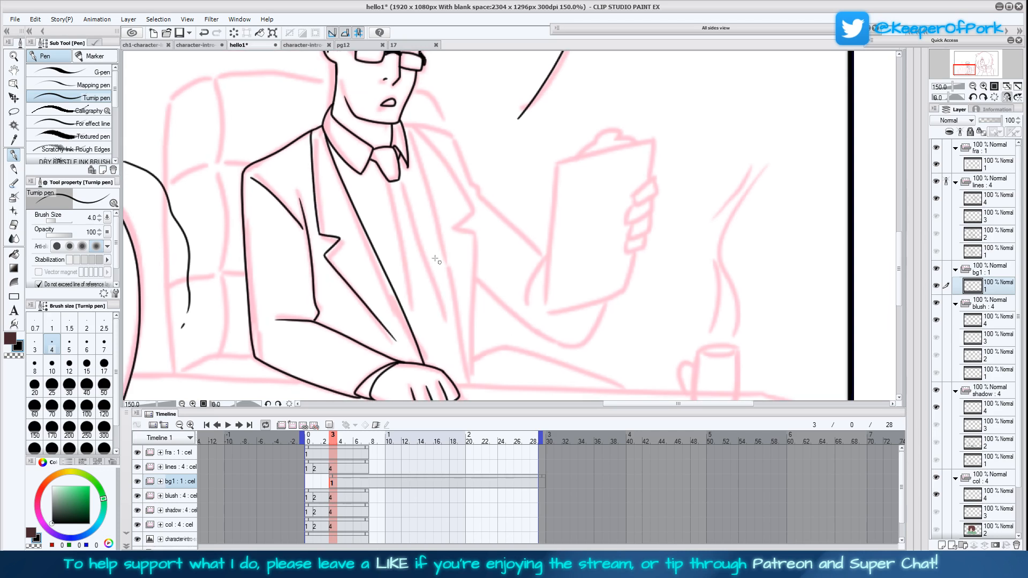
{"action": "left_click_drag", "start_coordinate": [389, 183], "coordinate": [415, 336]}
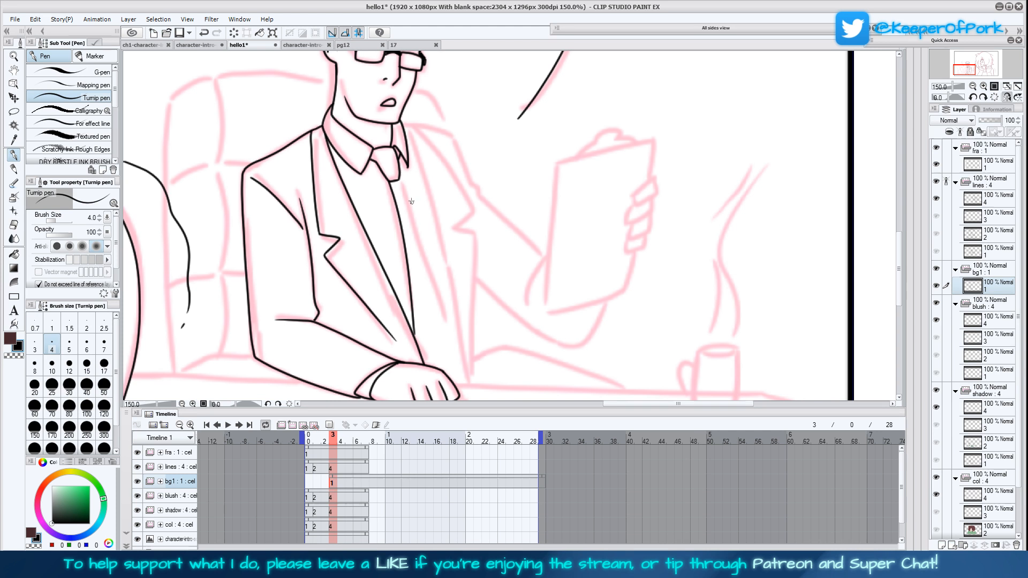
{"action": "left_click_drag", "start_coordinate": [397, 181], "coordinate": [454, 371]}
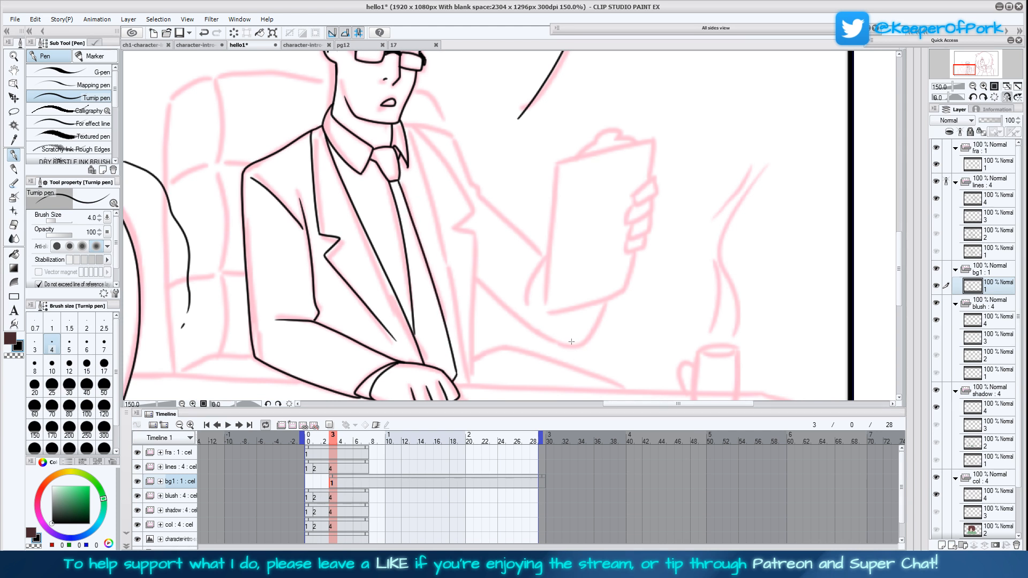
Rule the desk's back edge behind the man's elbow and its front edge above the frame, using the Rectangle tool at brush size 3
{"action": "left_click_drag", "start_coordinate": [603, 321], "coordinate": [641, 273]}
{"action": "left_click", "coordinate": [973, 86]}
{"action": "left_click_drag", "start_coordinate": [714, 302], "coordinate": [715, 310]}
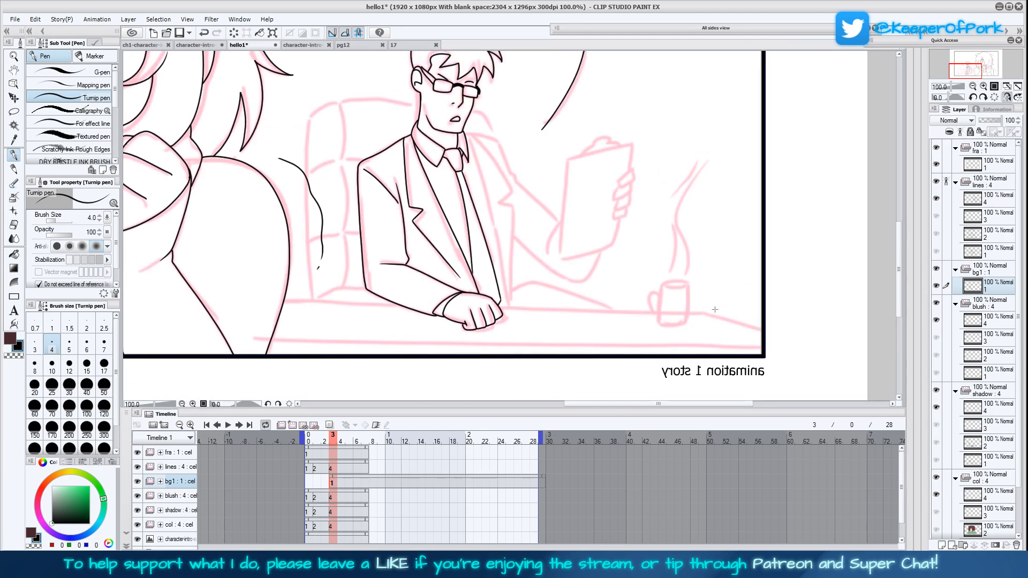
{"action": "left_click", "coordinate": [14, 297]}
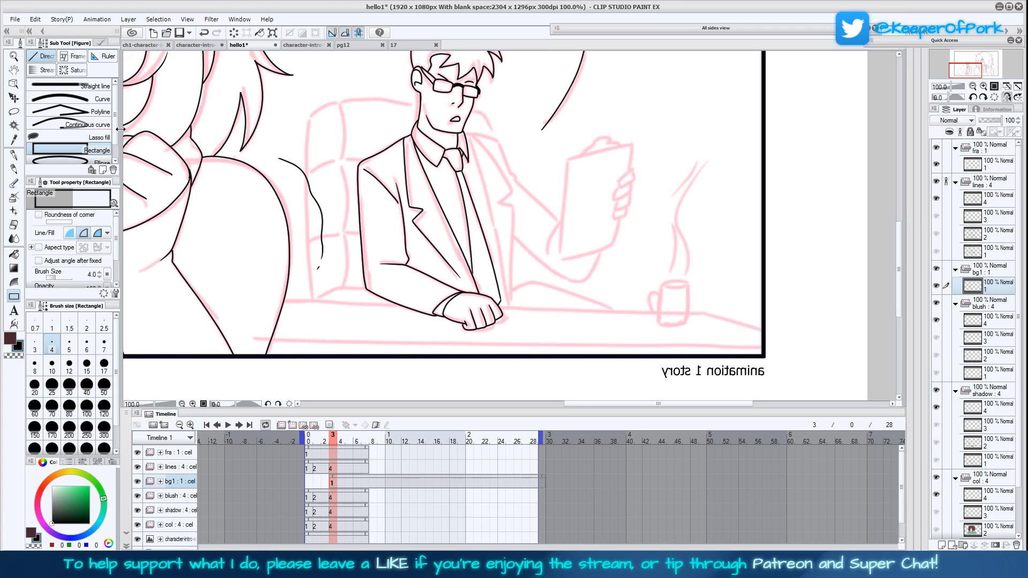
{"action": "left_click", "coordinate": [35, 345]}
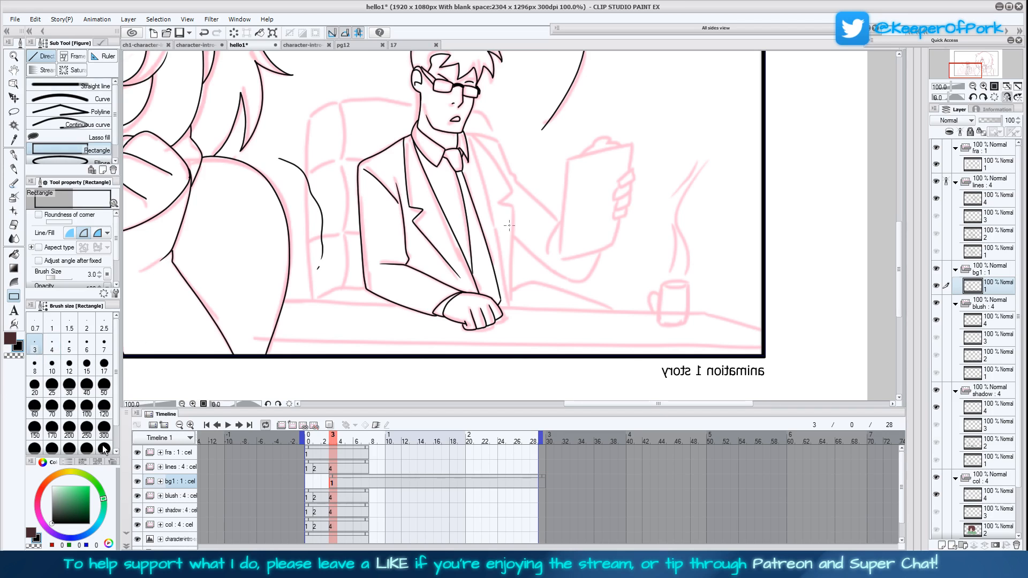
{"action": "left_click_drag", "start_coordinate": [621, 373], "coordinate": [691, 375]}
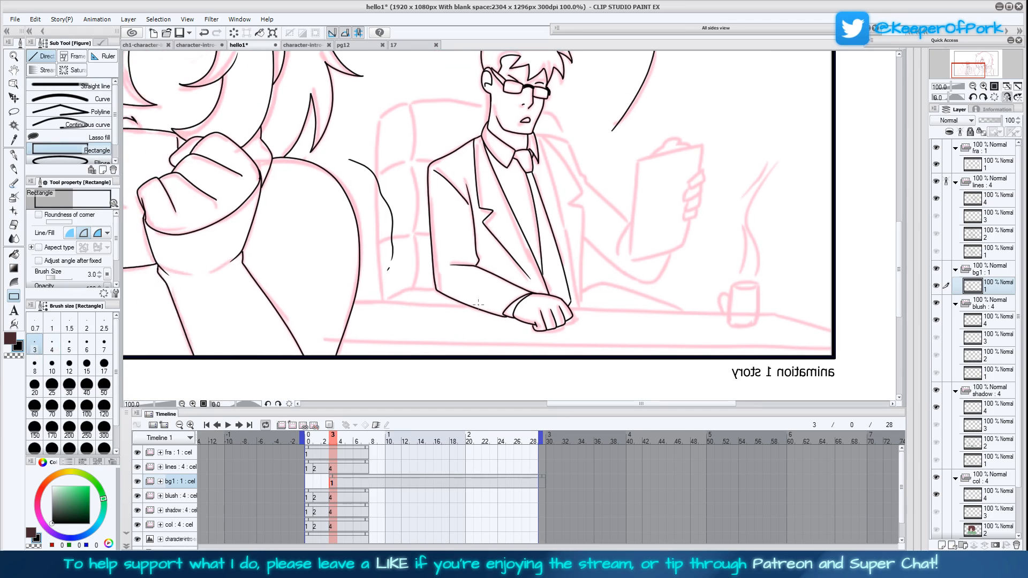
{"action": "left_click_drag", "start_coordinate": [470, 306], "coordinate": [337, 305]}
{"action": "left_click", "coordinate": [1007, 98]}
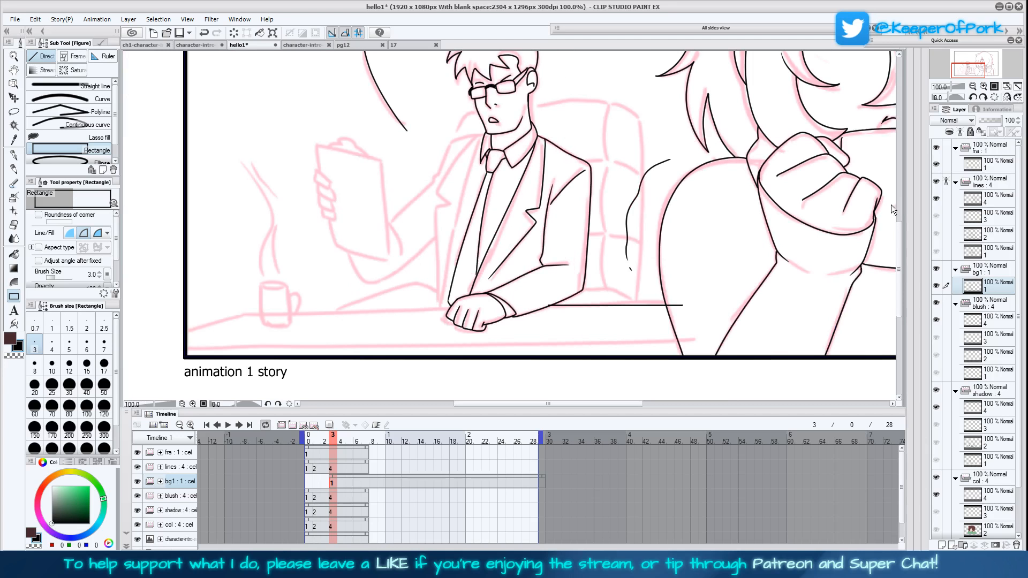
{"action": "left_click_drag", "start_coordinate": [545, 299], "coordinate": [728, 300]}
{"action": "key", "text": "ctrl+z"}
{"action": "key", "text": "ctrl+z"}
{"action": "mouse_move", "coordinate": [555, 298]}
{"action": "left_mouse_down"}
{"action": "mouse_move", "coordinate": [740, 299]}
{"action": "mouse_move", "coordinate": [719, 365]}
{"action": "mouse_move", "coordinate": [524, 337]}
{"action": "mouse_move", "coordinate": [156, 334]}
{"action": "left_mouse_up"}
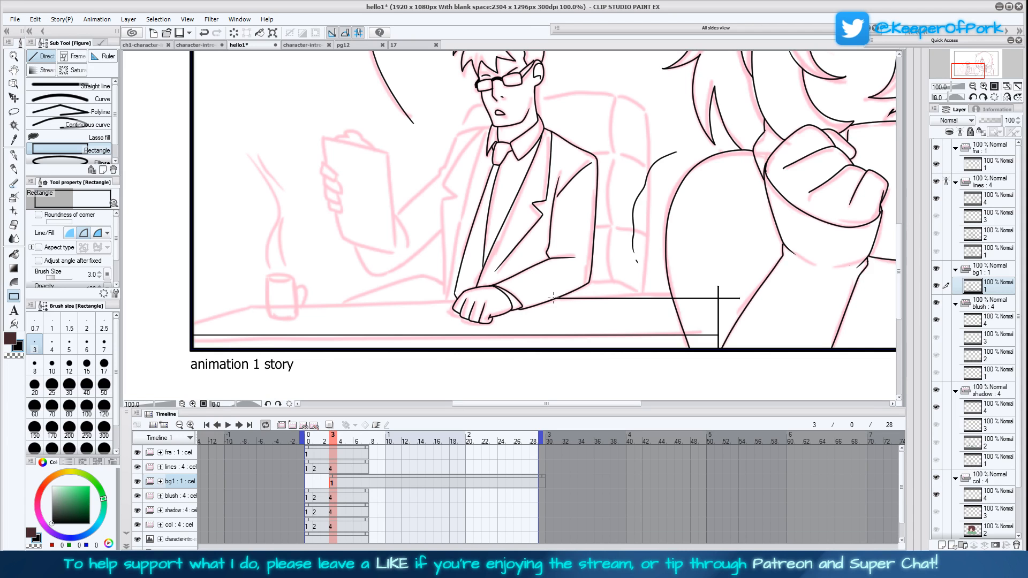
Extend the desk's back edge from the man's hand past the sketched mug and erase the part crossing the mug
{"action": "left_click_drag", "start_coordinate": [455, 298], "coordinate": [253, 299]}
{"action": "key", "text": "e"}
{"action": "left_click_drag", "start_coordinate": [268, 298], "coordinate": [296, 297]}
Rule the desk's slanted side edge with a size 3 straight line and add a thin rectangle beneath the desk's front edge
{"action": "left_click", "coordinate": [64, 86]}
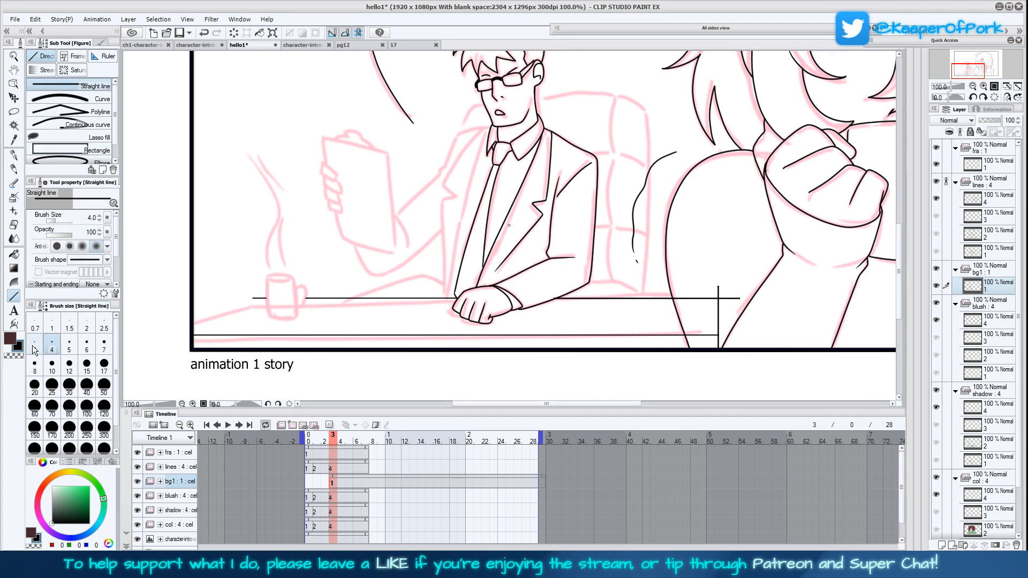
{"action": "left_click_drag", "start_coordinate": [251, 298], "coordinate": [156, 321]}
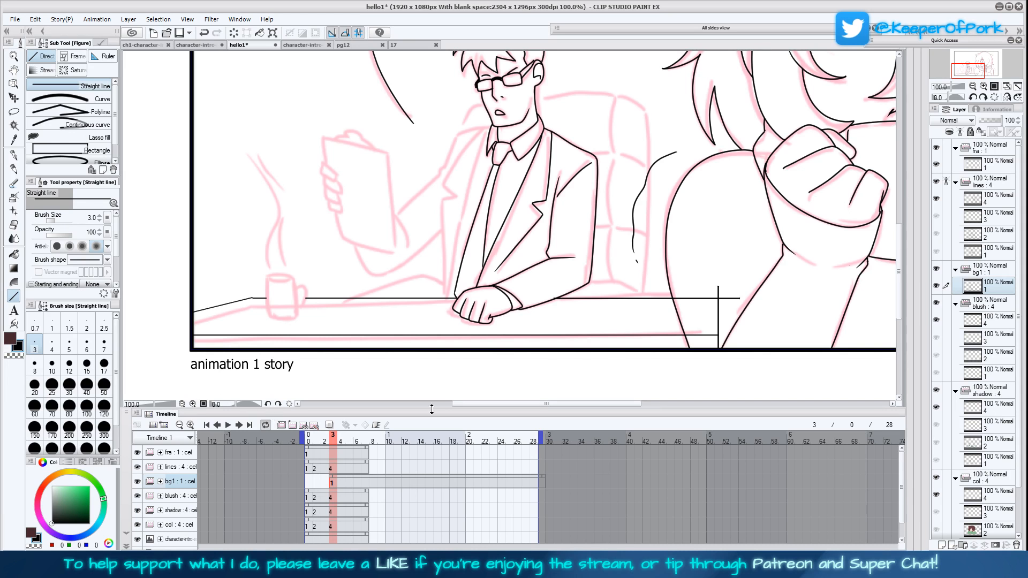
{"action": "left_click", "coordinate": [73, 150]}
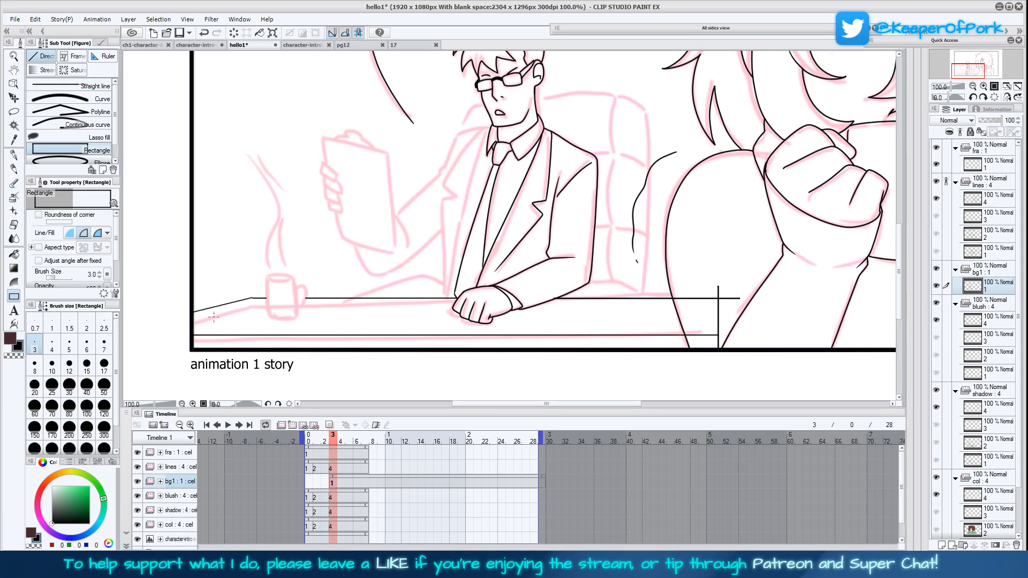
{"action": "left_click_drag", "start_coordinate": [194, 335], "coordinate": [743, 345]}
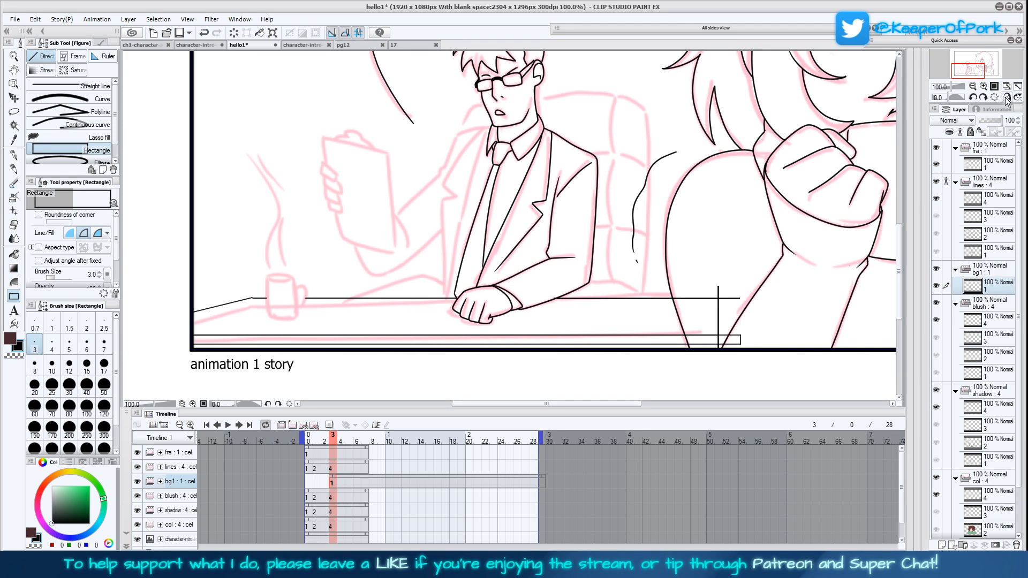
Ink the mug on the desk with the Turnip pen at size 3 in the mirrored view, redoing the last handle stroke
{"action": "left_click", "coordinate": [1006, 98]}
{"action": "left_click", "coordinate": [983, 87]}
{"action": "left_click_drag", "start_coordinate": [969, 71], "coordinate": [964, 72]}
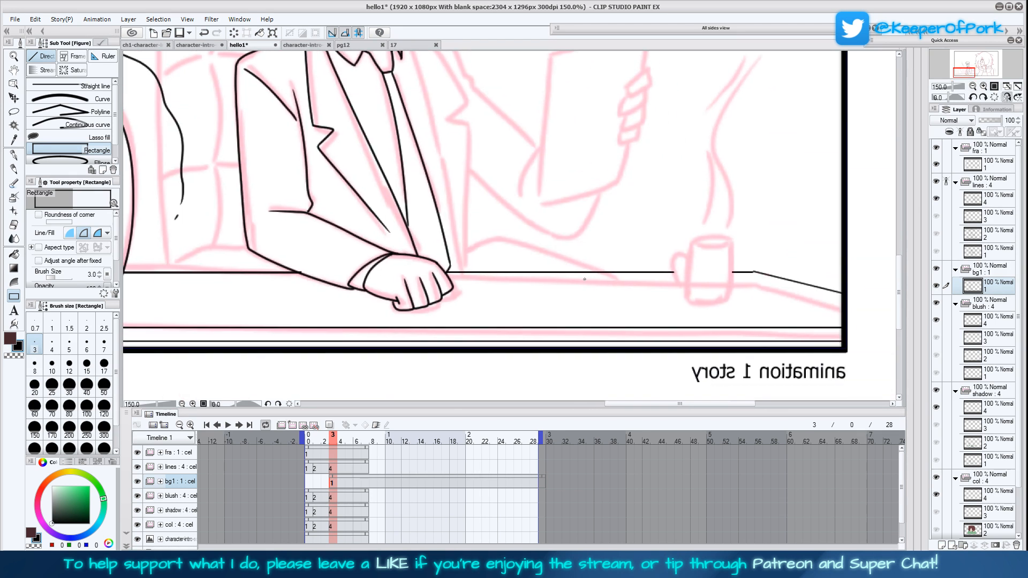
{"action": "left_click", "coordinate": [14, 156]}
{"action": "mouse_move", "coordinate": [647, 191]}
{"action": "left_mouse_down"}
{"action": "mouse_move", "coordinate": [601, 215]}
{"action": "mouse_move", "coordinate": [510, 225]}
{"action": "left_mouse_up"}
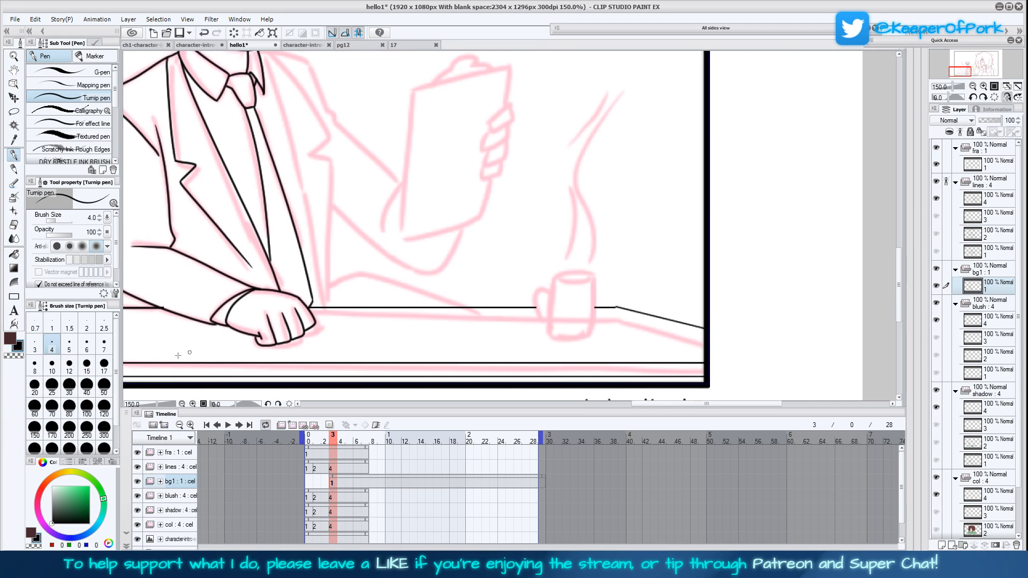
{"action": "left_click", "coordinate": [36, 345]}
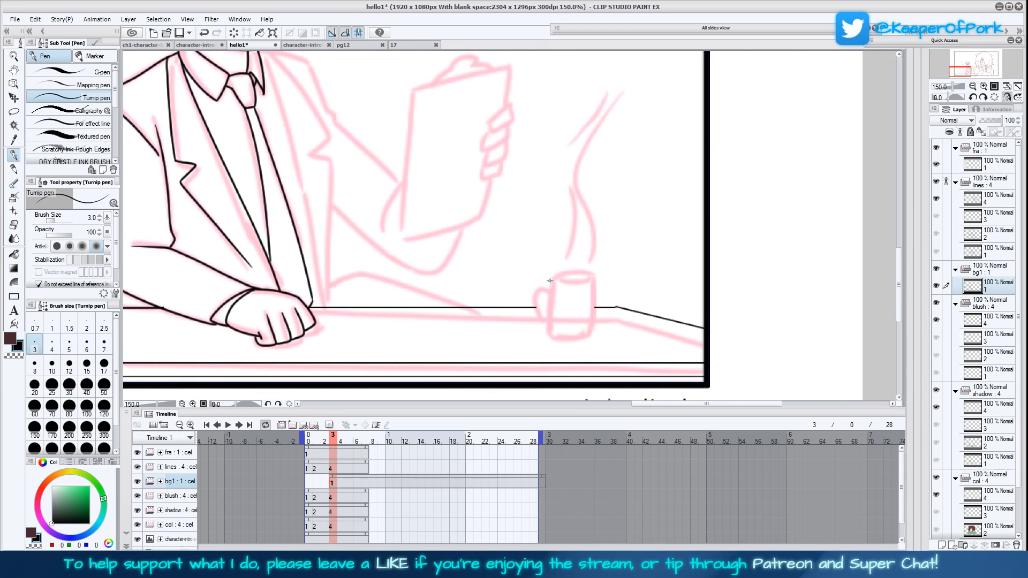
{"action": "mouse_move", "coordinate": [549, 281]}
{"action": "left_mouse_down"}
{"action": "mouse_move", "coordinate": [554, 336]}
{"action": "mouse_move", "coordinate": [591, 334]}
{"action": "mouse_move", "coordinate": [593, 278]}
{"action": "mouse_move", "coordinate": [551, 276]}
{"action": "mouse_move", "coordinate": [590, 280]}
{"action": "mouse_move", "coordinate": [541, 290]}
{"action": "mouse_move", "coordinate": [537, 314]}
{"action": "mouse_move", "coordinate": [549, 323]}
{"action": "mouse_move", "coordinate": [546, 294]}
{"action": "left_mouse_up"}
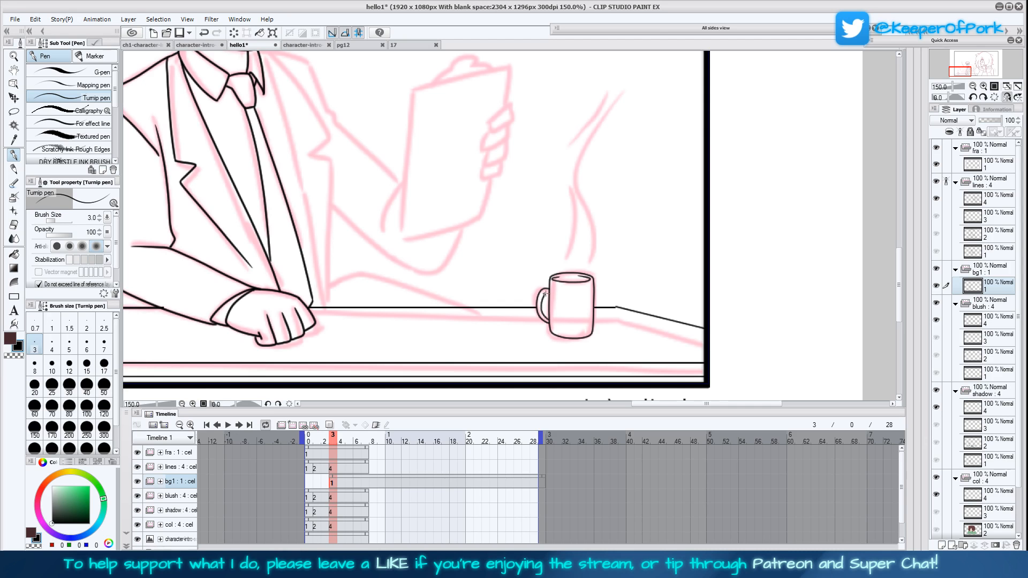
{"action": "key", "text": "ctrl+z"}
{"action": "left_click_drag", "start_coordinate": [548, 299], "coordinate": [547, 316]}
Check the whole composition in both mirrored and unmirrored views
{"action": "key", "text": "ctrl+0"}
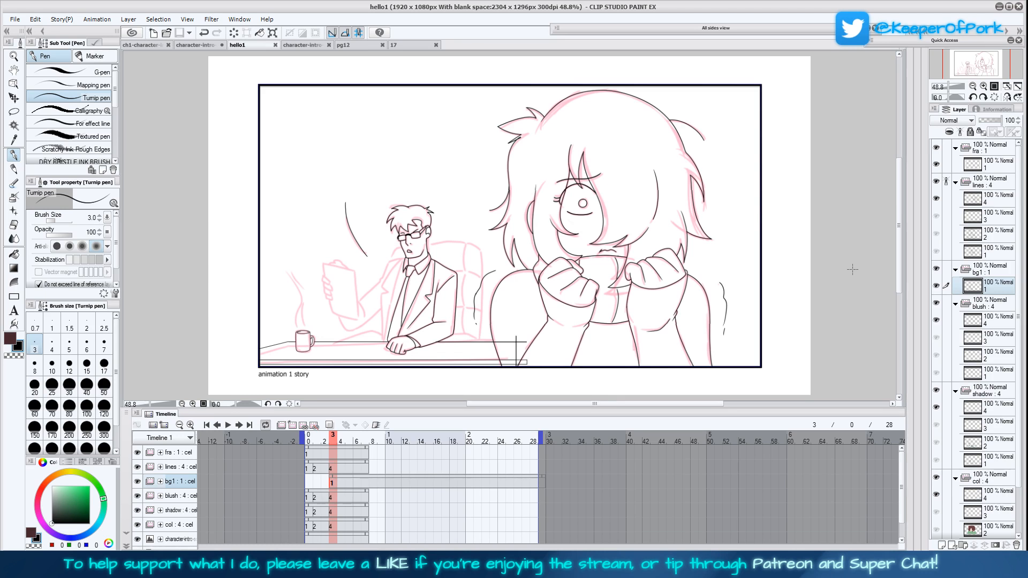
{"action": "left_click_drag", "start_coordinate": [900, 225], "coordinate": [899, 225]}
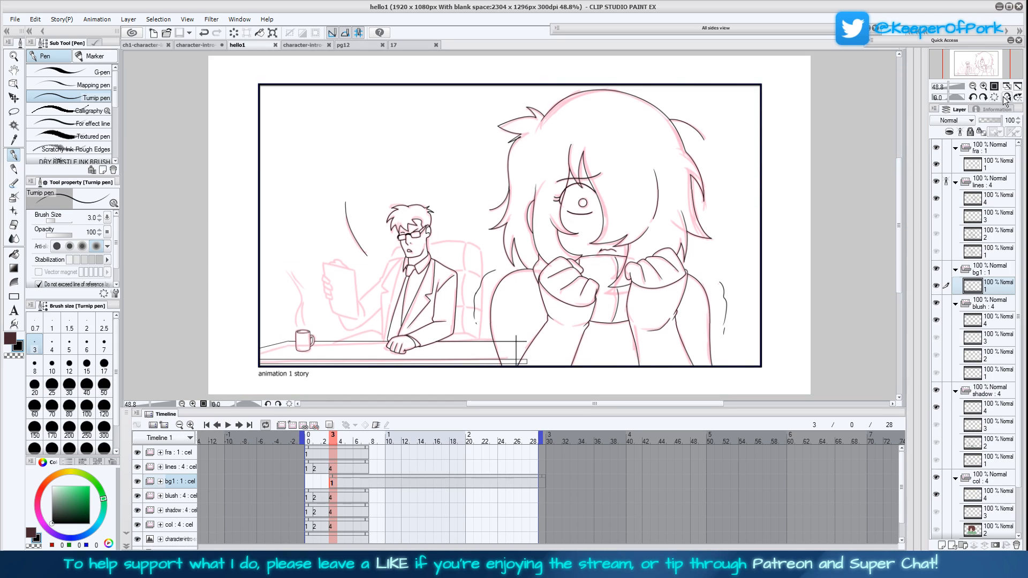
{"action": "left_click", "coordinate": [1007, 97]}
{"action": "left_click", "coordinate": [973, 86]}
{"action": "left_click", "coordinate": [984, 87]}
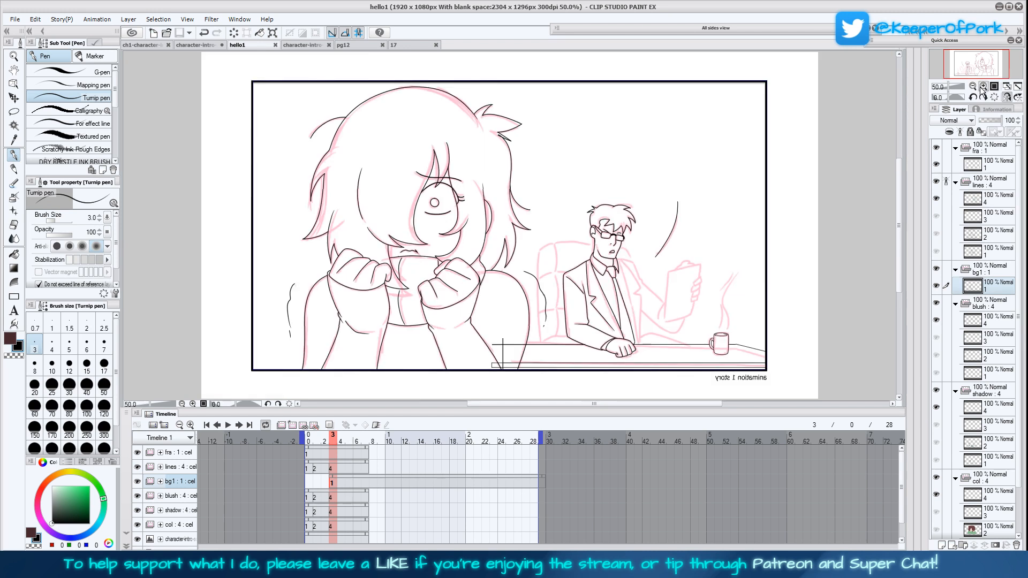
{"action": "left_click", "coordinate": [984, 86]}
{"action": "left_click", "coordinate": [1007, 97]}
{"action": "left_click", "coordinate": [983, 86]}
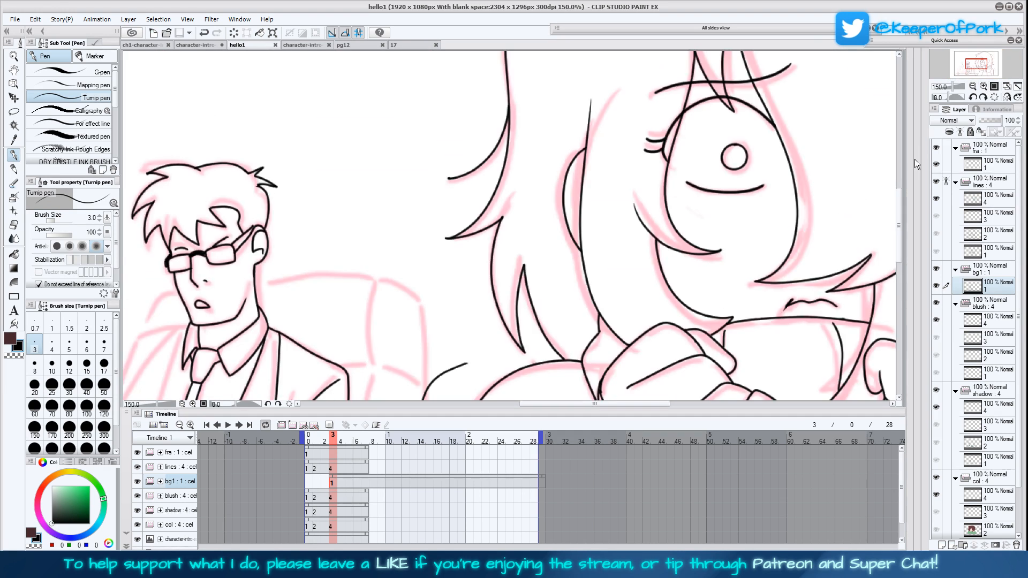
Erase the man's shoulder line between collar and sleeve and re-ink it with the Turnip pen at size 4
{"action": "left_click_drag", "start_coordinate": [653, 362], "coordinate": [707, 287]}
{"action": "left_click_drag", "start_coordinate": [702, 331], "coordinate": [725, 317]}
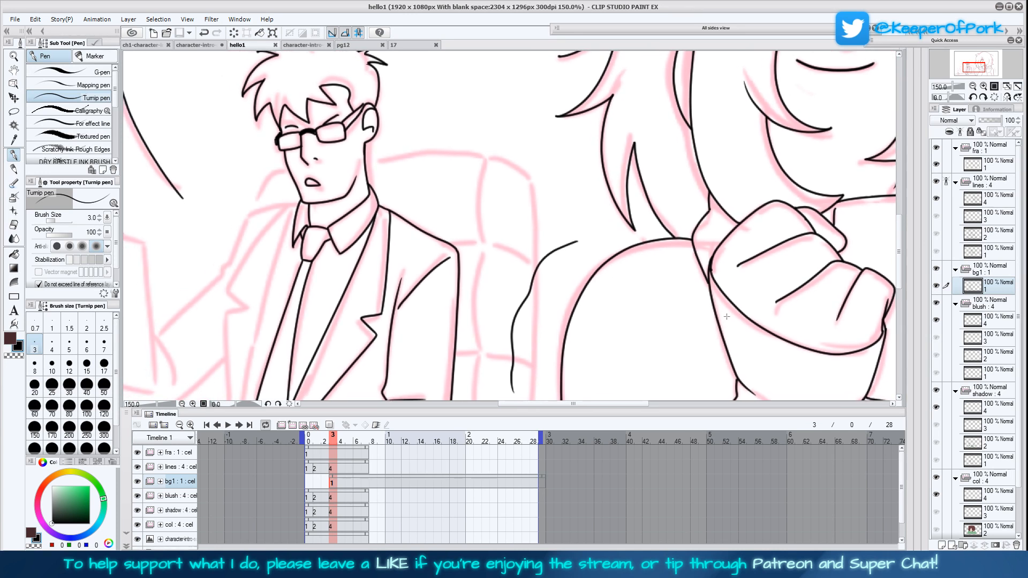
{"action": "left_click_drag", "start_coordinate": [687, 355], "coordinate": [713, 310]}
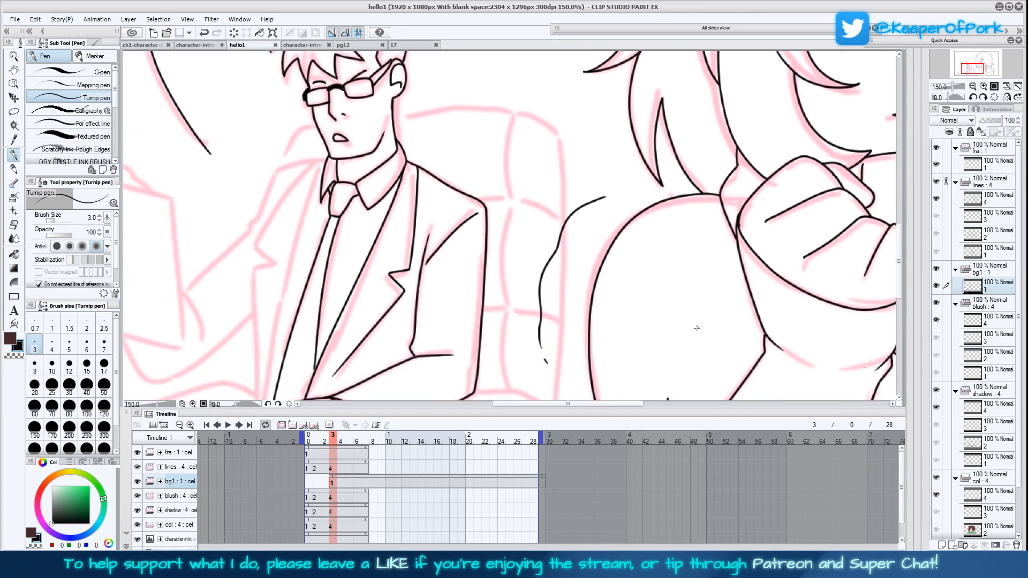
{"action": "left_click_drag", "start_coordinate": [686, 343], "coordinate": [712, 304]}
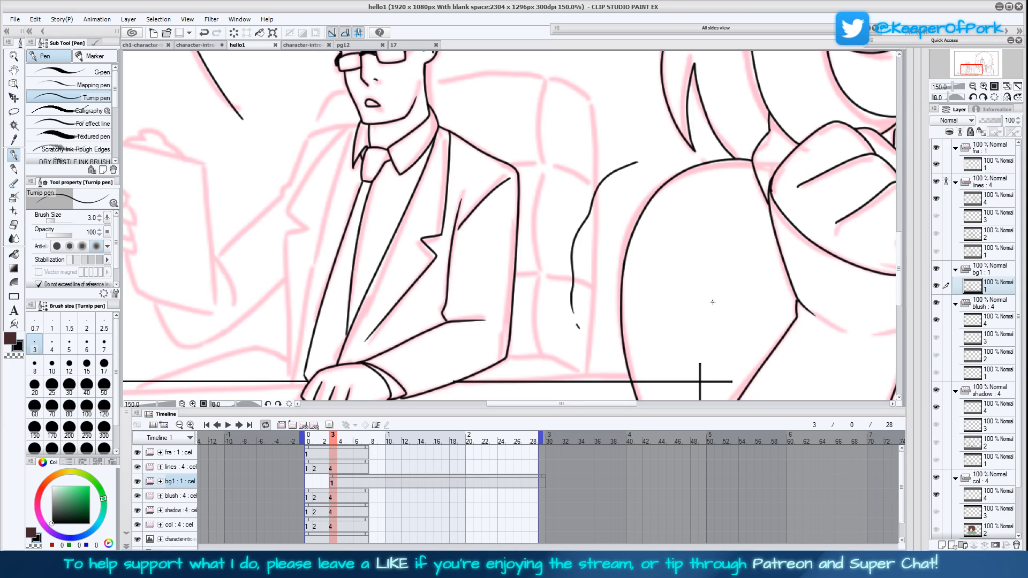
{"action": "left_click_drag", "start_coordinate": [446, 126], "coordinate": [508, 169]}
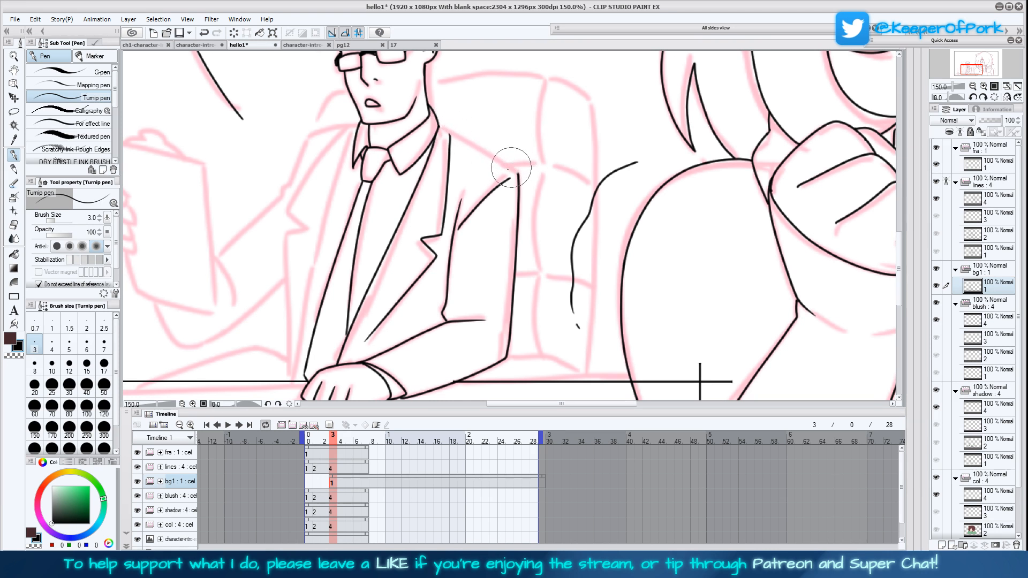
{"action": "left_click", "coordinate": [52, 346]}
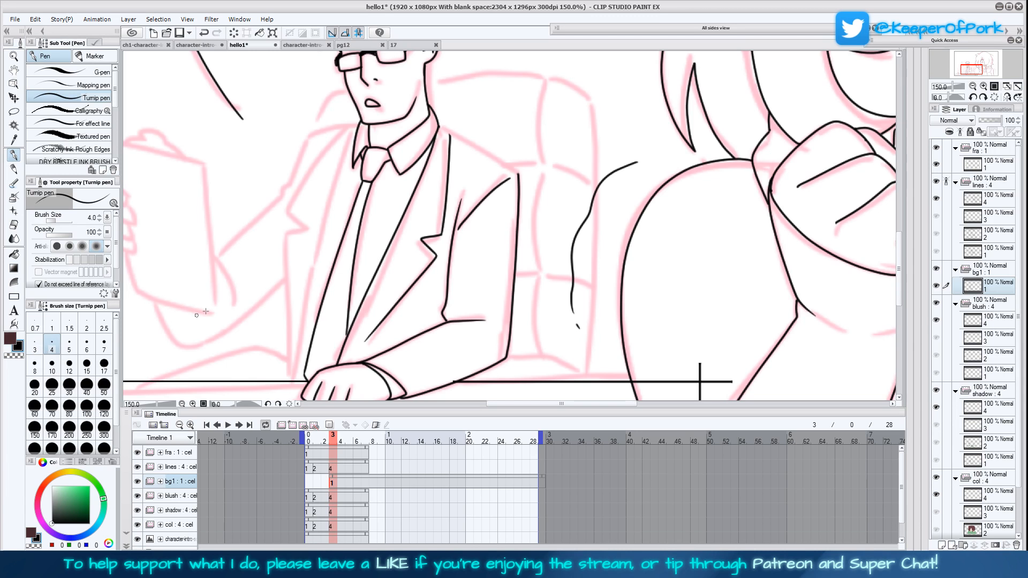
{"action": "left_click_drag", "start_coordinate": [438, 122], "coordinate": [519, 175]}
Ink the far lapel and outer front edge of the man's jacket down to the desk
{"action": "left_click_drag", "start_coordinate": [522, 313], "coordinate": [582, 271]}
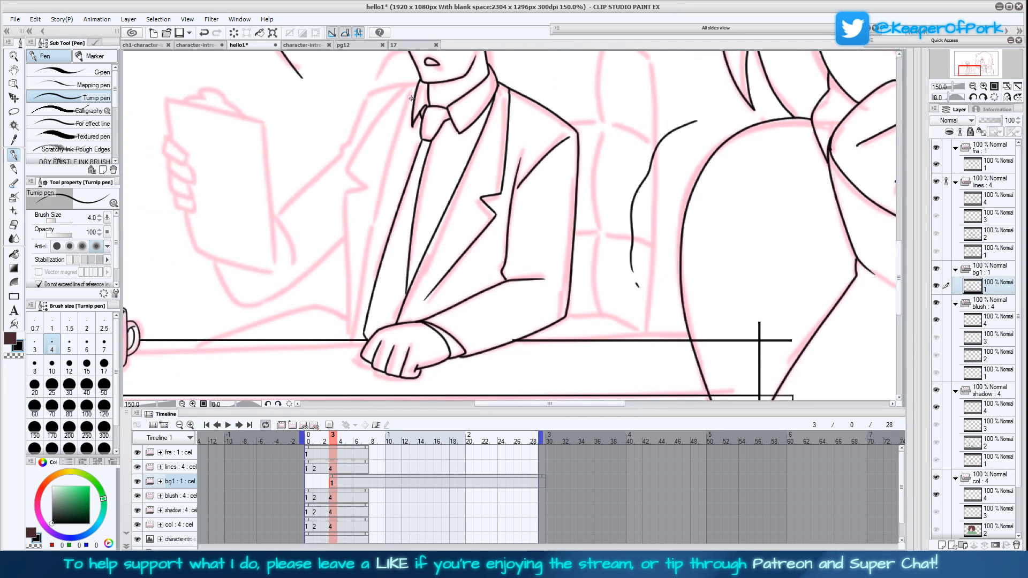
{"action": "mouse_move", "coordinate": [415, 95]}
{"action": "left_mouse_down"}
{"action": "mouse_move", "coordinate": [384, 193]}
{"action": "mouse_move", "coordinate": [364, 330]}
{"action": "left_mouse_up"}
{"action": "mouse_move", "coordinate": [417, 84]}
{"action": "left_mouse_down"}
{"action": "mouse_move", "coordinate": [348, 170]}
{"action": "mouse_move", "coordinate": [367, 188]}
{"action": "mouse_move", "coordinate": [343, 196]}
{"action": "mouse_move", "coordinate": [350, 339]}
{"action": "left_mouse_up"}
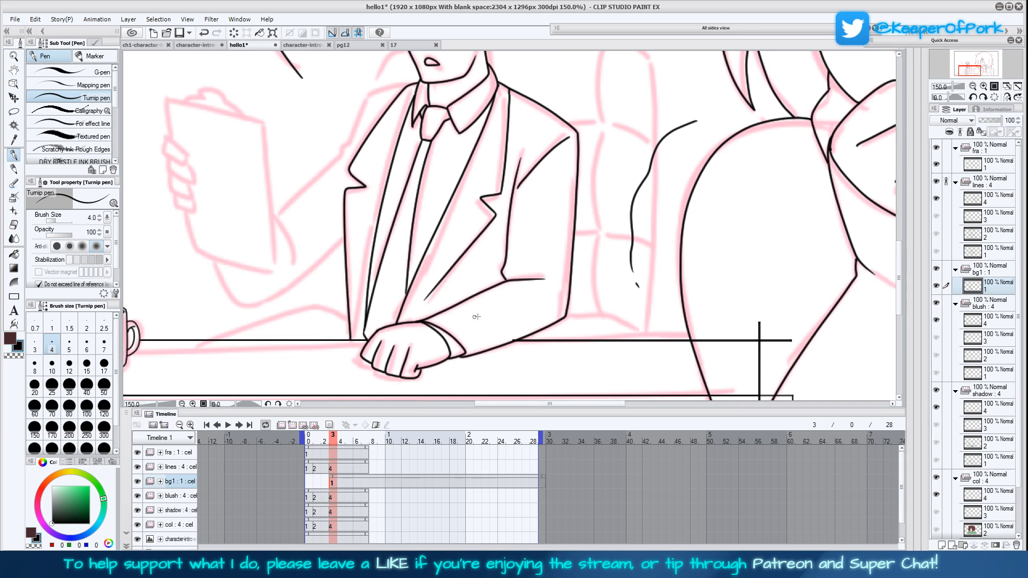
Mirror the view and ink the fingers of the man's raised hand gripping the clipboard edge
{"action": "left_click", "coordinate": [1010, 98]}
{"action": "left_click_drag", "start_coordinate": [757, 290], "coordinate": [636, 314]}
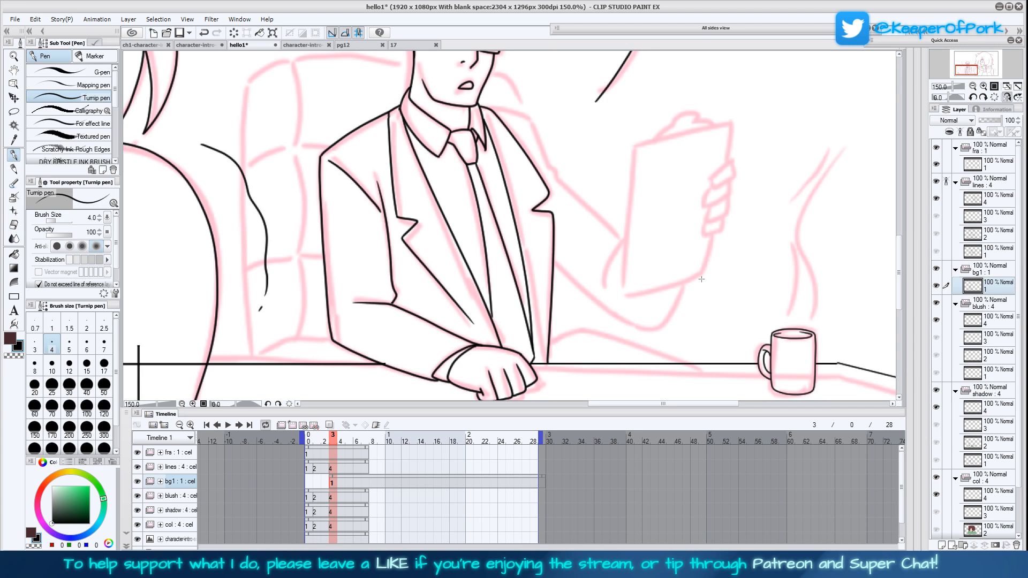
{"action": "mouse_move", "coordinate": [718, 273]}
{"action": "left_mouse_down"}
{"action": "mouse_move", "coordinate": [677, 317]}
{"action": "mouse_move", "coordinate": [668, 260]}
{"action": "left_mouse_up"}
{"action": "mouse_move", "coordinate": [631, 150]}
{"action": "left_mouse_down"}
{"action": "mouse_move", "coordinate": [611, 182]}
{"action": "mouse_move", "coordinate": [635, 173]}
{"action": "mouse_move", "coordinate": [631, 161]}
{"action": "mouse_move", "coordinate": [611, 192]}
{"action": "mouse_move", "coordinate": [633, 183]}
{"action": "mouse_move", "coordinate": [633, 174]}
{"action": "mouse_move", "coordinate": [614, 202]}
{"action": "mouse_move", "coordinate": [632, 187]}
{"action": "left_mouse_up"}
{"action": "mouse_move", "coordinate": [687, 267]}
{"action": "left_mouse_down"}
{"action": "mouse_move", "coordinate": [668, 268]}
{"action": "mouse_move", "coordinate": [686, 285]}
{"action": "left_mouse_up"}
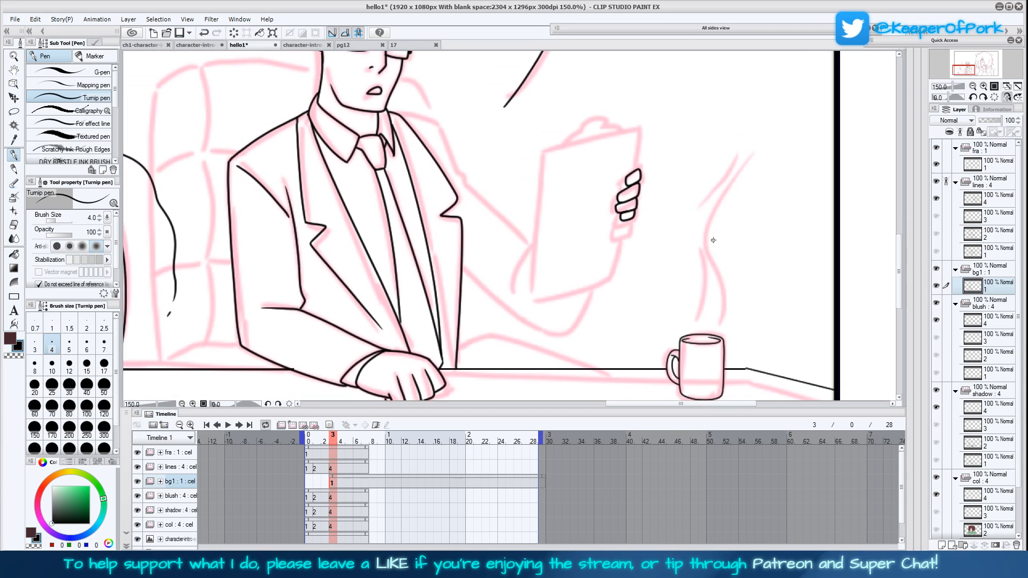
Ink the clipboard's four edges with the Straight line tool at size 4, stopping at the fingers
{"action": "left_click", "coordinate": [14, 296]}
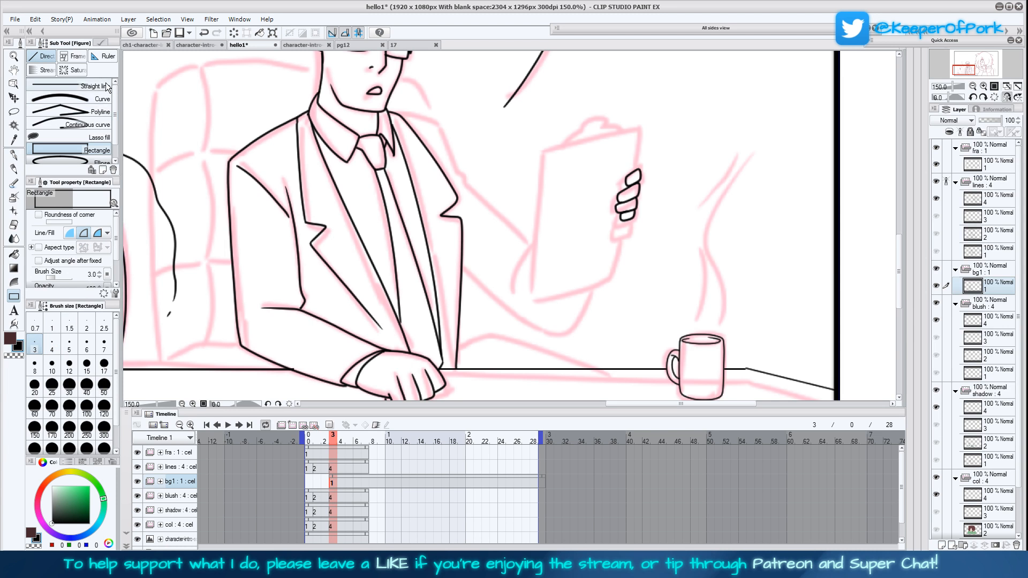
{"action": "left_click", "coordinate": [75, 86]}
{"action": "left_click", "coordinate": [52, 346]}
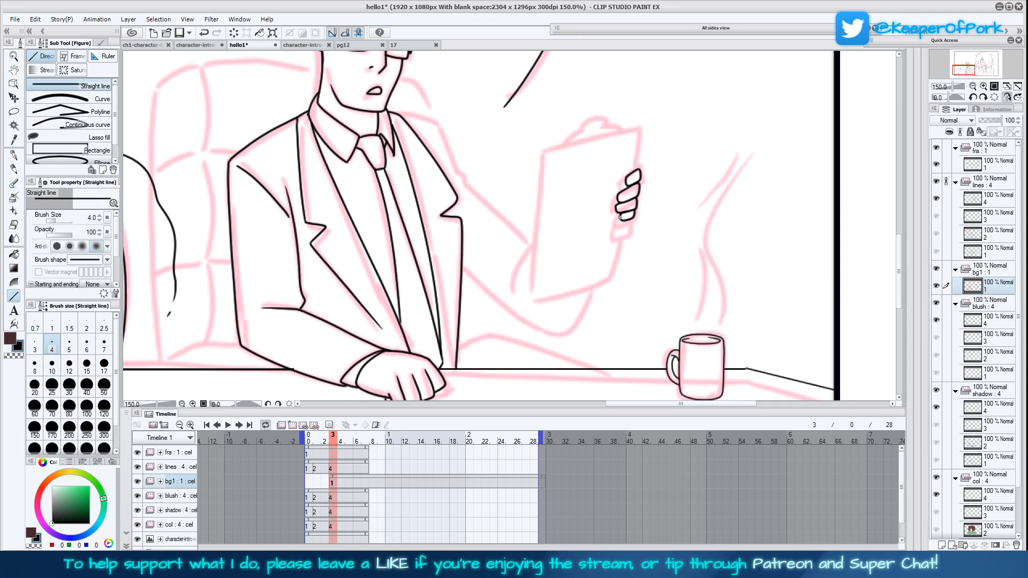
{"action": "mouse_move", "coordinate": [626, 220]}
{"action": "left_mouse_down"}
{"action": "mouse_move", "coordinate": [616, 271]}
{"action": "mouse_move", "coordinate": [530, 294]}
{"action": "mouse_move", "coordinate": [545, 151]}
{"action": "mouse_move", "coordinate": [641, 128]}
{"action": "left_mouse_up"}
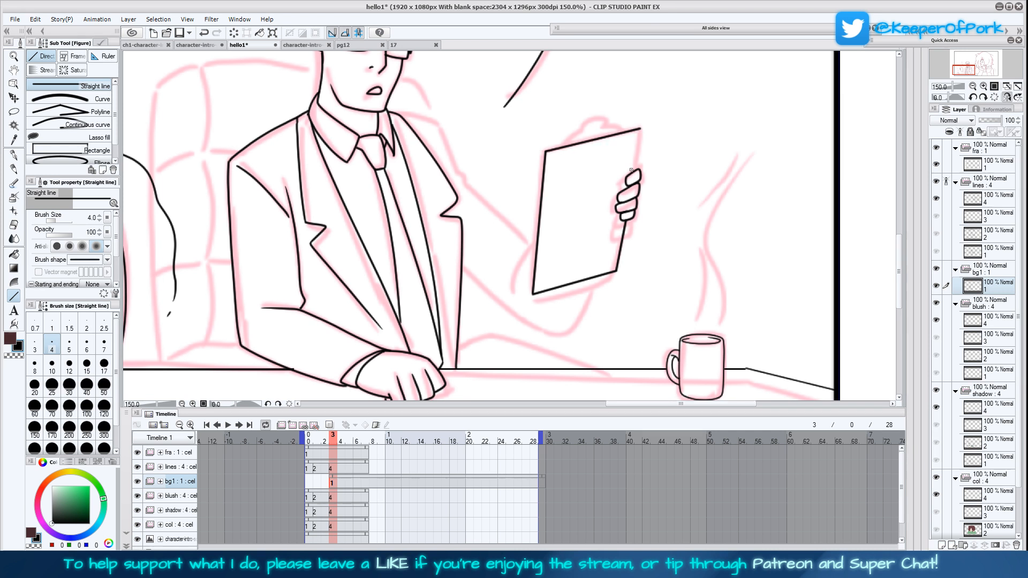
{"action": "left_click_drag", "start_coordinate": [641, 129], "coordinate": [636, 170]}
Ink the clip on the clipboard's upper edge with the Turnip pen at size 4
{"action": "left_click", "coordinate": [16, 156]}
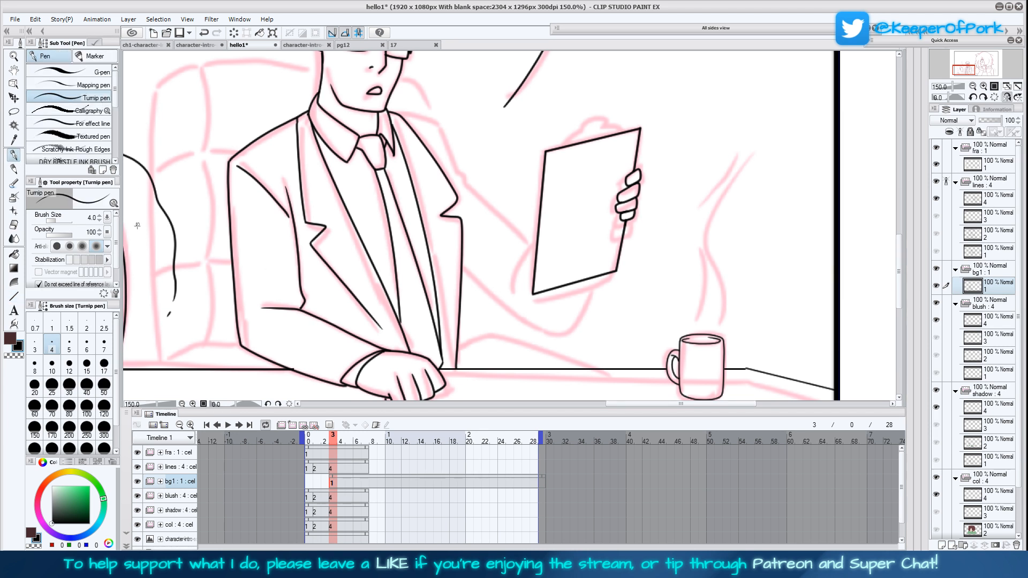
{"action": "left_click", "coordinate": [35, 346]}
{"action": "left_click", "coordinate": [55, 349]}
{"action": "left_click_drag", "start_coordinate": [666, 257], "coordinate": [605, 301]}
{"action": "mouse_move", "coordinate": [501, 190]}
{"action": "left_mouse_down"}
{"action": "mouse_move", "coordinate": [554, 171]}
{"action": "mouse_move", "coordinate": [518, 174]}
{"action": "mouse_move", "coordinate": [544, 166]}
{"action": "left_mouse_up"}
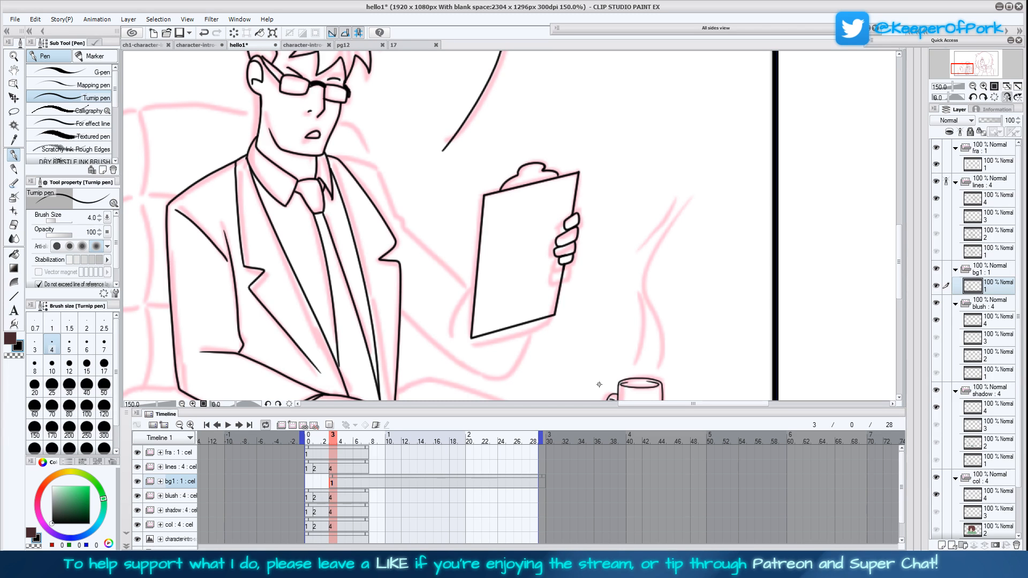
Lasso the inked clipboard with its fingers, transform it slightly downward, and clear the selection
{"action": "left_click_drag", "start_coordinate": [677, 304], "coordinate": [687, 267]}
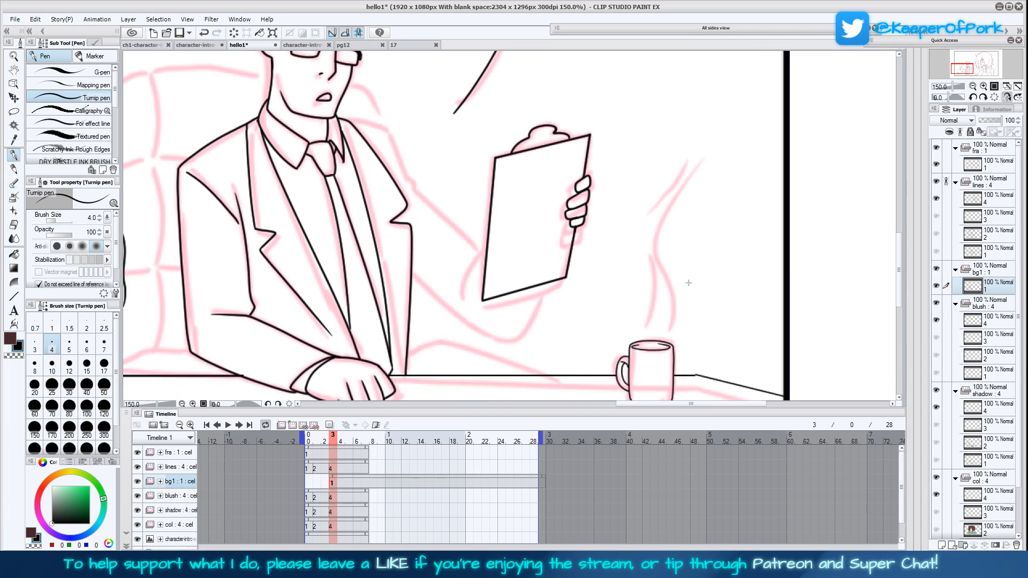
{"action": "left_click", "coordinate": [17, 140]}
{"action": "left_click", "coordinate": [14, 155]}
{"action": "left_click_drag", "start_coordinate": [628, 305], "coordinate": [634, 321]}
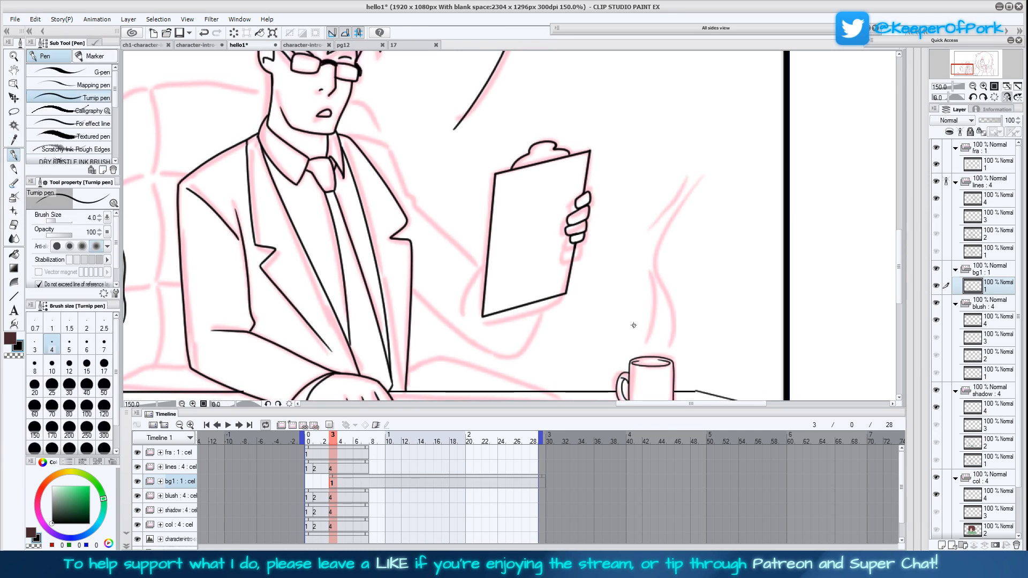
{"action": "left_click", "coordinate": [14, 112]}
{"action": "mouse_move", "coordinate": [582, 125]}
{"action": "left_mouse_down"}
{"action": "mouse_move", "coordinate": [459, 288]}
{"action": "mouse_move", "coordinate": [494, 344]}
{"action": "mouse_move", "coordinate": [585, 298]}
{"action": "mouse_move", "coordinate": [610, 174]}
{"action": "mouse_move", "coordinate": [585, 125]}
{"action": "left_mouse_up"}
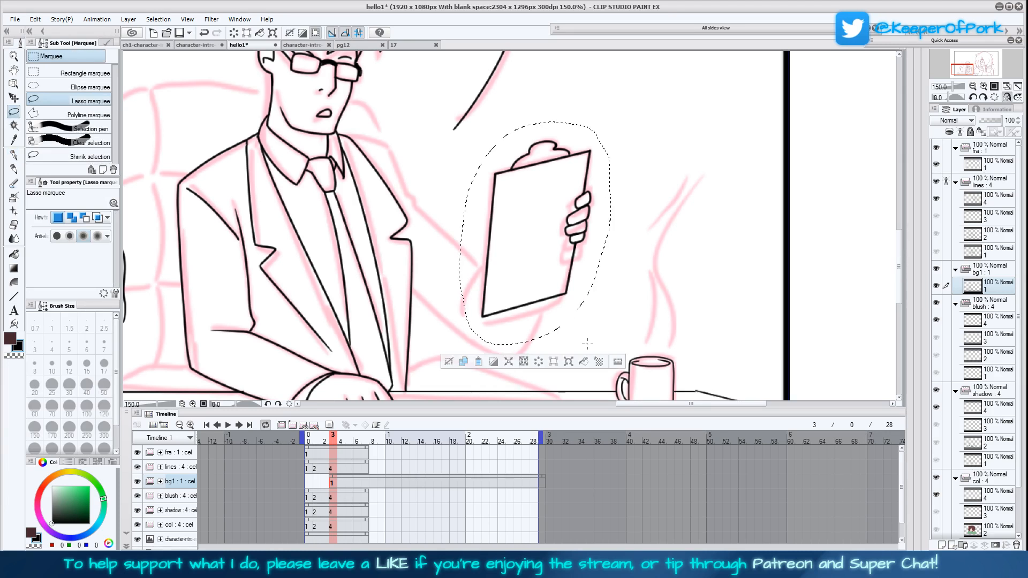
{"action": "key", "text": "ctrl+t"}
{"action": "left_click_drag", "start_coordinate": [579, 283], "coordinate": [576, 290]}
{"action": "key", "text": "Return"}
{"action": "left_click", "coordinate": [448, 370]}
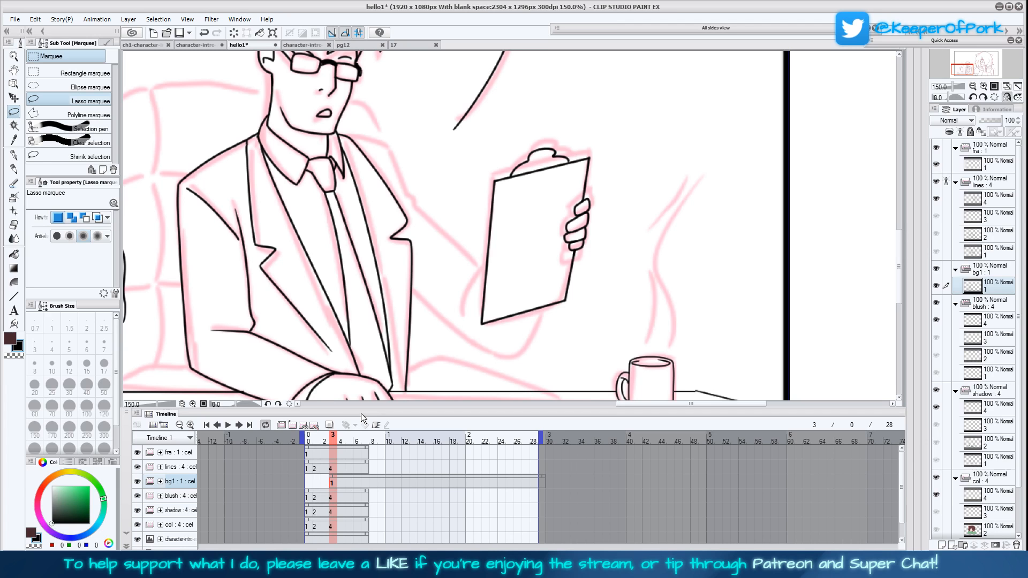
Ink the man's raised sleeve and forearm behind the clipboard with the Turnip pen at size 4, including the elbow folds
{"action": "key", "text": "p"}
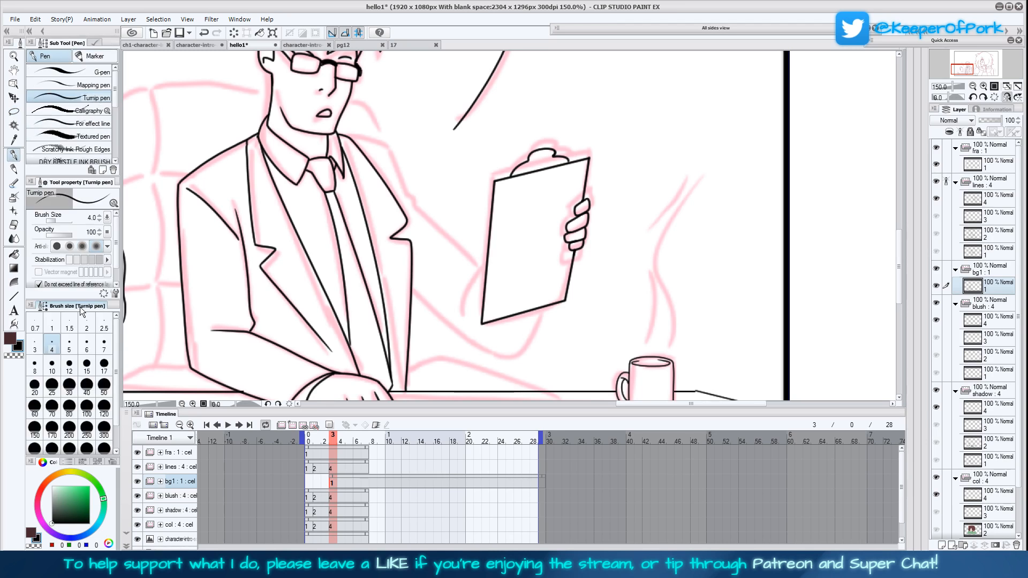
{"action": "left_click", "coordinate": [34, 346]}
{"action": "left_click", "coordinate": [52, 346]}
{"action": "left_click_drag", "start_coordinate": [530, 329], "coordinate": [514, 309]}
{"action": "mouse_move", "coordinate": [447, 295]}
{"action": "left_mouse_down"}
{"action": "mouse_move", "coordinate": [468, 247]}
{"action": "mouse_move", "coordinate": [456, 255]}
{"action": "mouse_move", "coordinate": [395, 183]}
{"action": "mouse_move", "coordinate": [372, 126]}
{"action": "mouse_move", "coordinate": [322, 113]}
{"action": "left_mouse_up"}
{"action": "left_click_drag", "start_coordinate": [551, 311], "coordinate": [540, 259]}
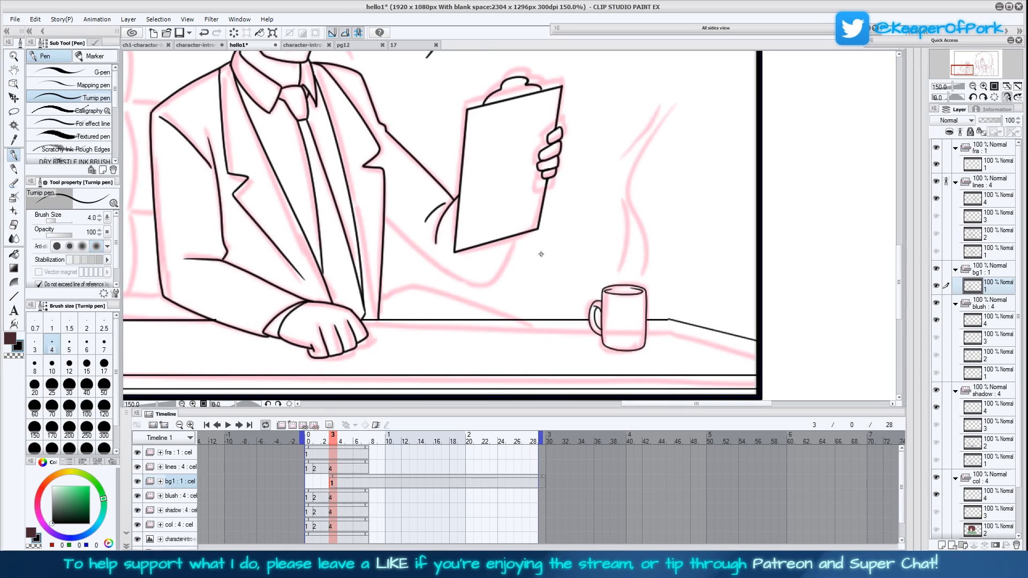
{"action": "mouse_move", "coordinate": [384, 217]}
{"action": "left_mouse_down"}
{"action": "mouse_move", "coordinate": [476, 288]}
{"action": "mouse_move", "coordinate": [505, 244]}
{"action": "left_mouse_up"}
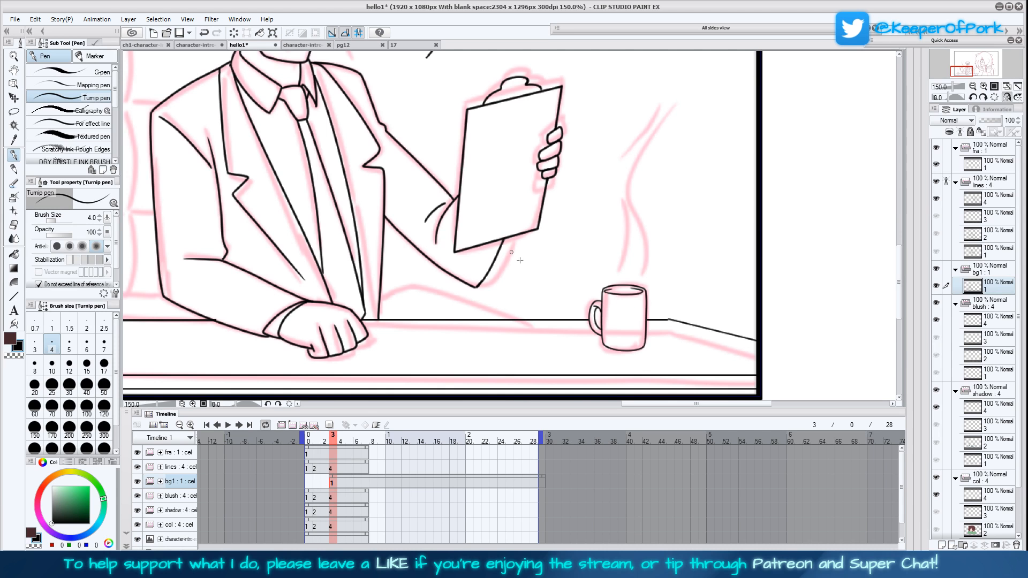
Ink the chair back's outline behind the man with the Turnip pen at size 3, down to the desk
{"action": "left_click_drag", "start_coordinate": [600, 184], "coordinate": [608, 236]}
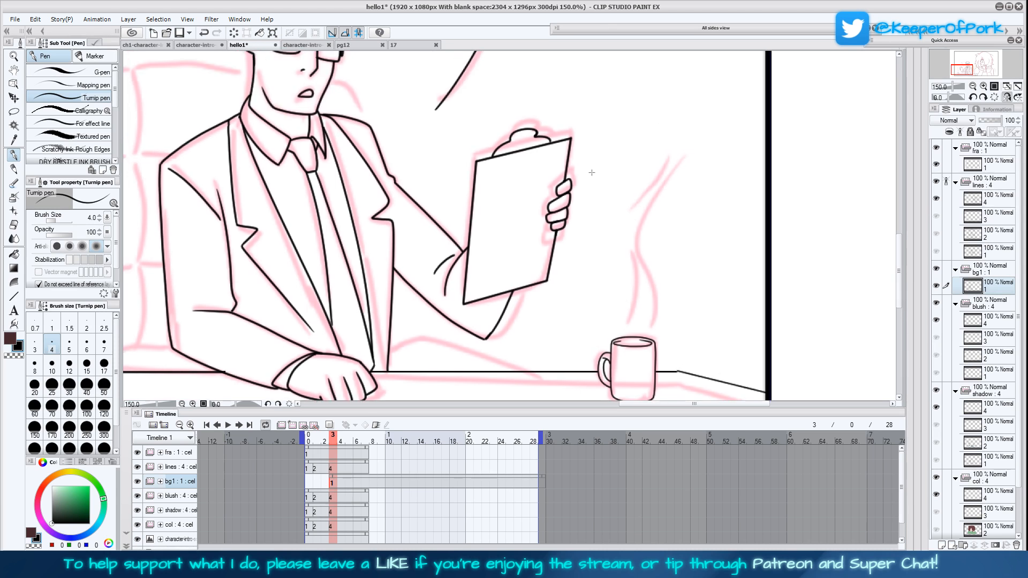
{"action": "left_click_drag", "start_coordinate": [589, 172], "coordinate": [607, 207]}
{"action": "left_click_drag", "start_coordinate": [528, 244], "coordinate": [548, 248]}
{"action": "left_click_drag", "start_coordinate": [523, 180], "coordinate": [549, 223]}
{"action": "left_click_drag", "start_coordinate": [527, 299], "coordinate": [536, 271]}
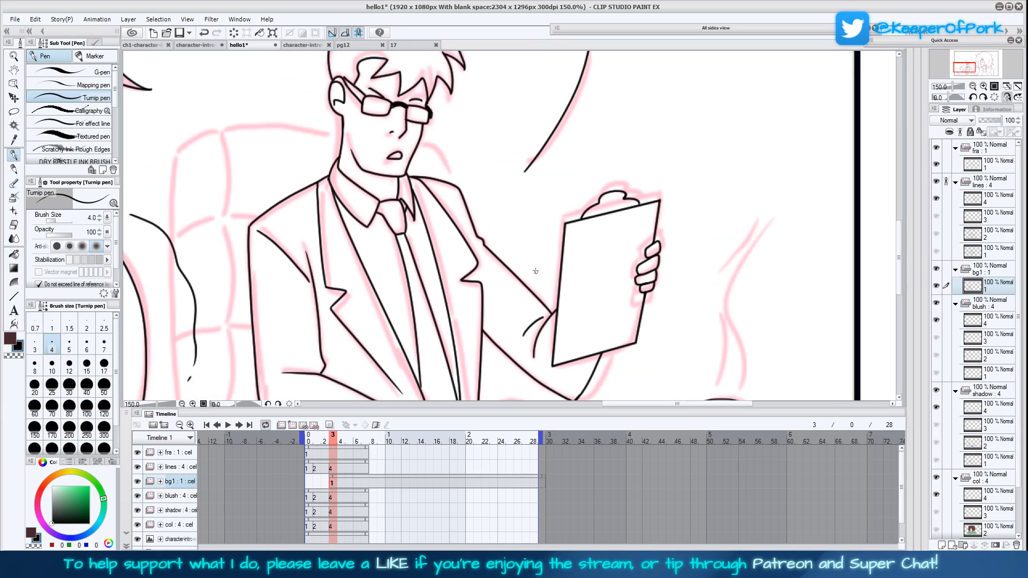
{"action": "left_click", "coordinate": [35, 344]}
{"action": "mouse_move", "coordinate": [449, 182]}
{"action": "left_mouse_down"}
{"action": "mouse_move", "coordinate": [436, 152]}
{"action": "mouse_move", "coordinate": [416, 140]}
{"action": "left_mouse_up"}
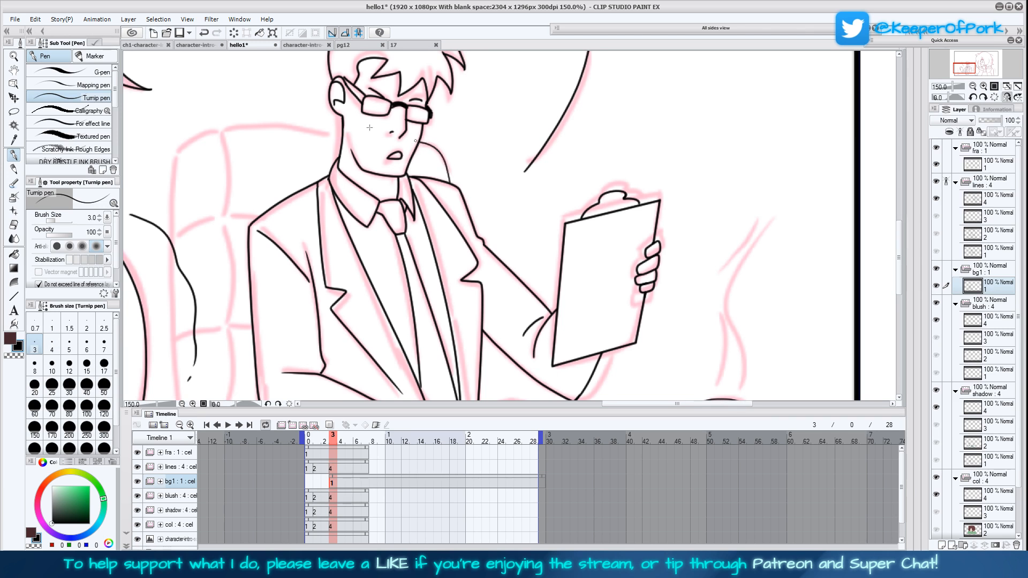
{"action": "mouse_move", "coordinate": [344, 130]}
{"action": "left_mouse_down"}
{"action": "mouse_move", "coordinate": [215, 126]}
{"action": "mouse_move", "coordinate": [179, 146]}
{"action": "mouse_move", "coordinate": [172, 174]}
{"action": "left_mouse_up"}
{"action": "mouse_move", "coordinate": [168, 214]}
{"action": "left_mouse_down"}
{"action": "mouse_move", "coordinate": [174, 342]}
{"action": "mouse_move", "coordinate": [234, 220]}
{"action": "mouse_move", "coordinate": [238, 263]}
{"action": "left_mouse_up"}
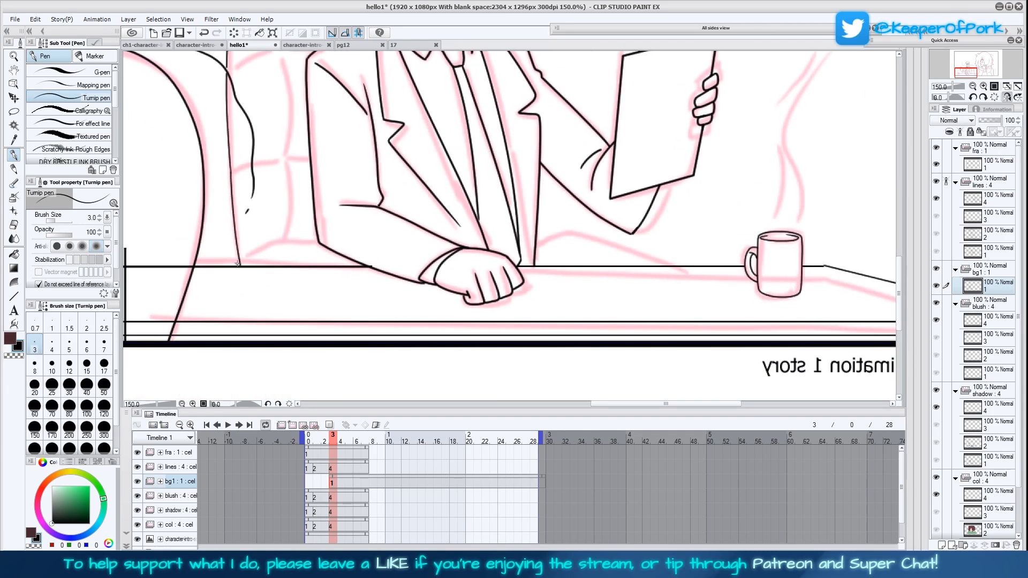
Ink both chair armrests above the desk edge and the far lower edge of the chair back
{"action": "left_click_drag", "start_coordinate": [577, 282], "coordinate": [574, 294]}
{"action": "mouse_move", "coordinate": [240, 280]}
{"action": "left_mouse_down"}
{"action": "mouse_move", "coordinate": [285, 257]}
{"action": "mouse_move", "coordinate": [315, 257]}
{"action": "left_mouse_up"}
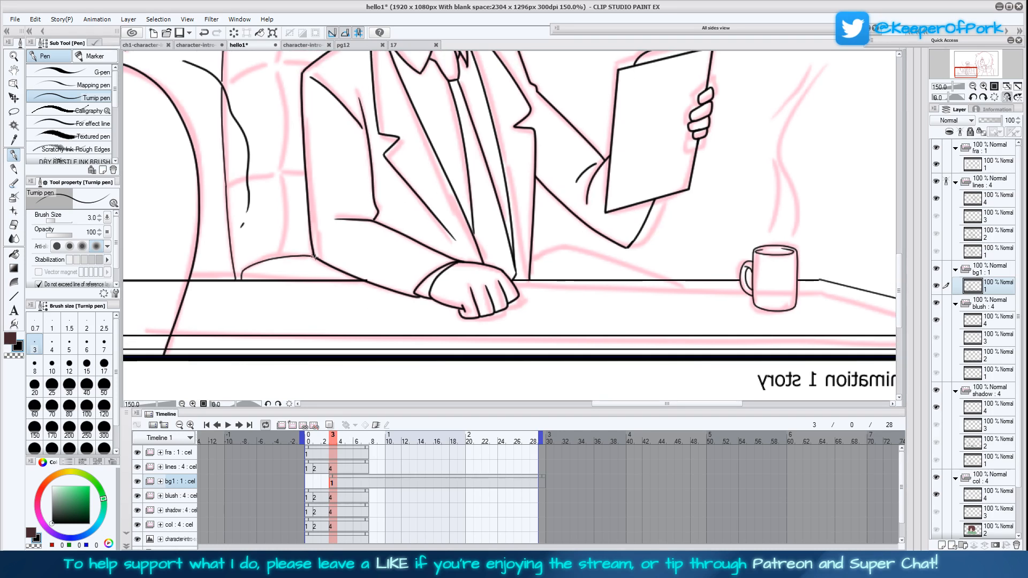
{"action": "left_click_drag", "start_coordinate": [627, 280], "coordinate": [594, 310]}
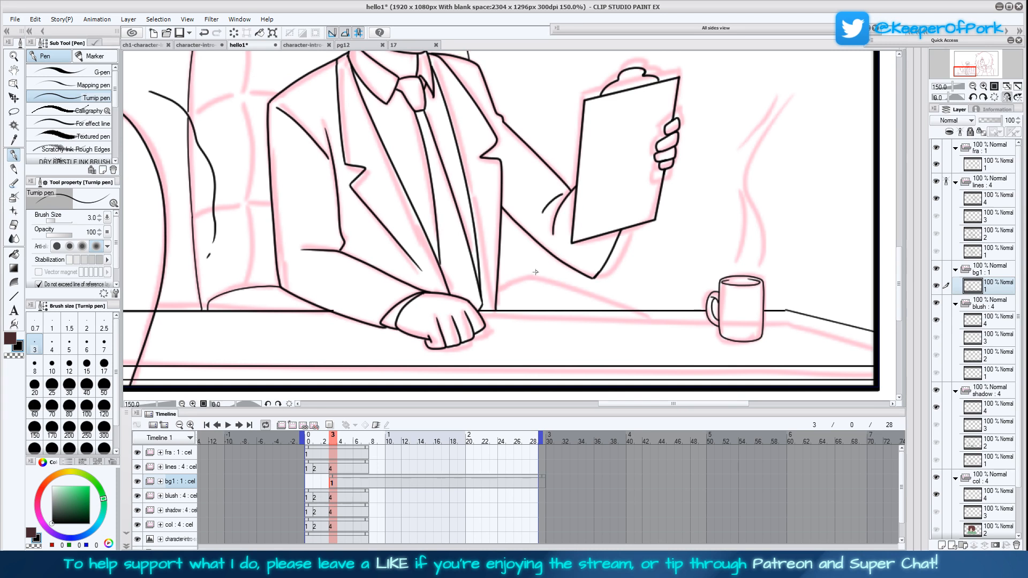
{"action": "left_click_drag", "start_coordinate": [501, 280], "coordinate": [669, 301]}
{"action": "left_click_drag", "start_coordinate": [577, 289], "coordinate": [603, 356]}
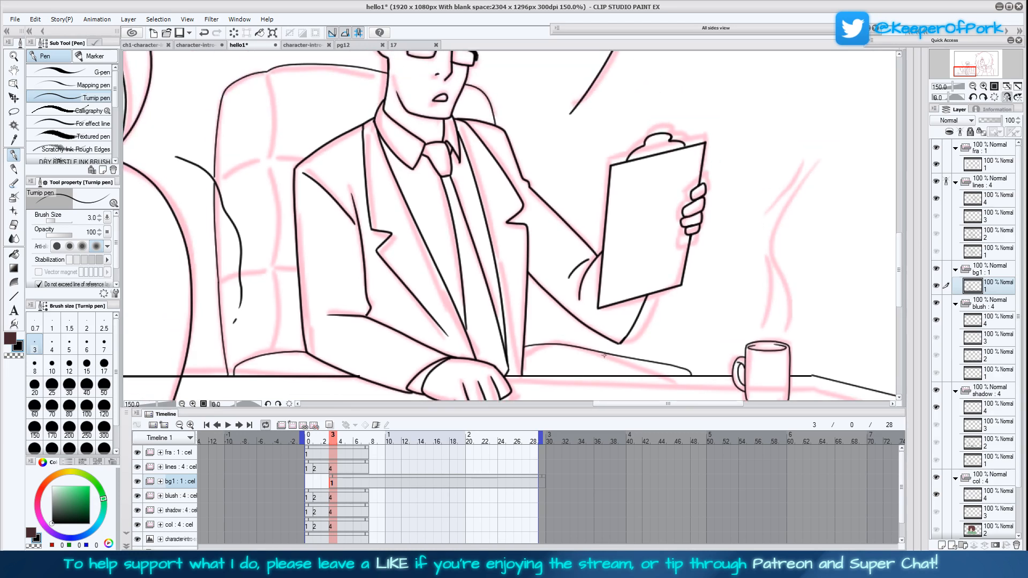
{"action": "left_click_drag", "start_coordinate": [532, 343], "coordinate": [526, 303]}
Ink the chair back's vertical cushion seam and the curved cross seams on both sides of it
{"action": "mouse_move", "coordinate": [267, 76]}
{"action": "left_mouse_down"}
{"action": "mouse_move", "coordinate": [257, 112]}
{"action": "mouse_move", "coordinate": [273, 352]}
{"action": "left_mouse_up"}
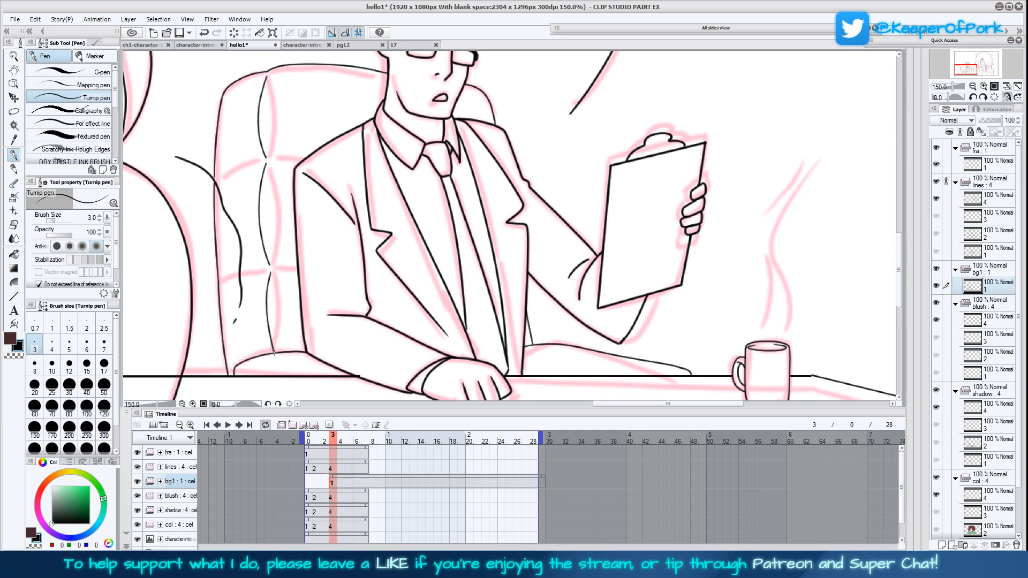
{"action": "left_click_drag", "start_coordinate": [275, 271], "coordinate": [297, 270]}
{"action": "left_click_drag", "start_coordinate": [275, 162], "coordinate": [309, 155]}
{"action": "left_click_drag", "start_coordinate": [262, 275], "coordinate": [222, 296]}
{"action": "left_click_drag", "start_coordinate": [266, 161], "coordinate": [218, 185]}
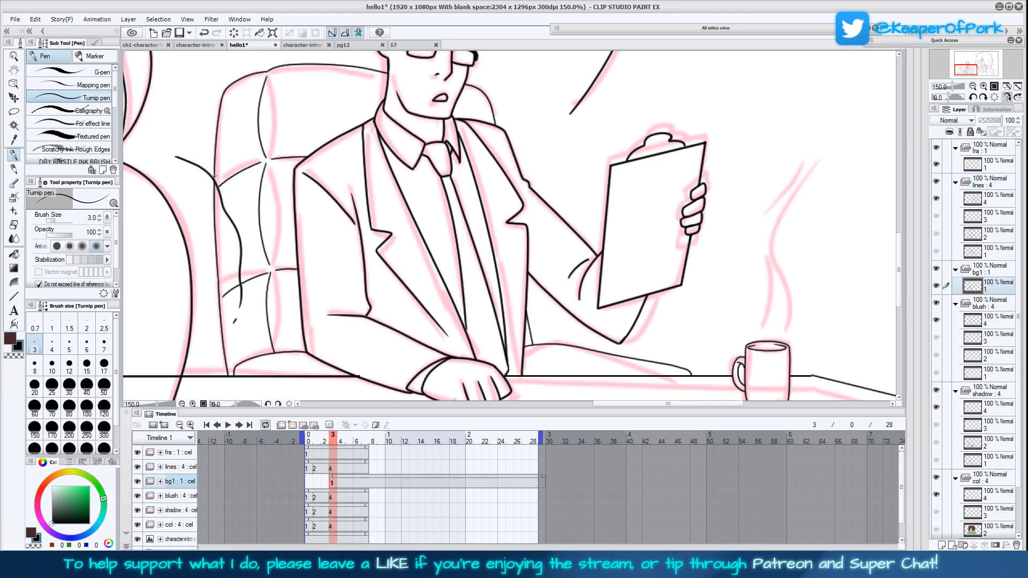
Unmirror the view, check the whole composition and save the file
{"action": "scroll", "coordinate": [508, 321], "scroll_direction": "up", "scroll_amount": 3}
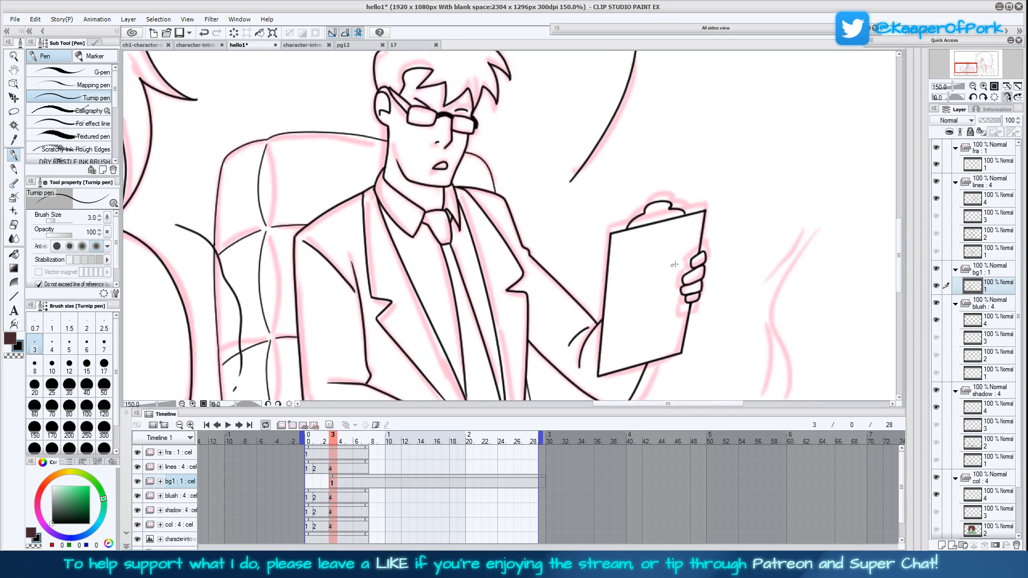
{"action": "left_click", "coordinate": [1007, 97]}
{"action": "key", "text": "ctrl+0"}
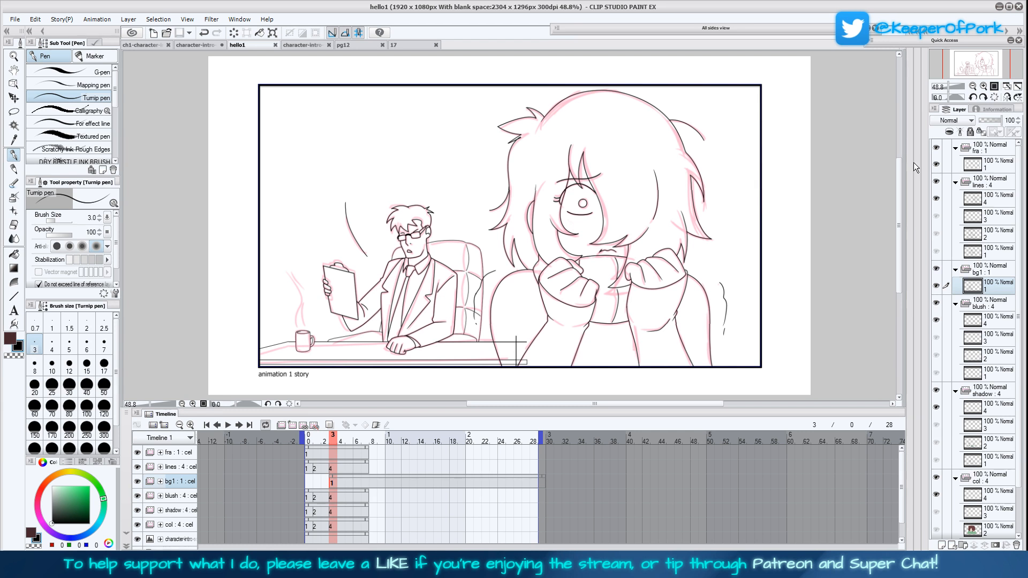
Touch up the man's line art around the glasses and ear with the Turnip pen at size 4
{"action": "left_click", "coordinate": [984, 86]}
{"action": "left_click", "coordinate": [984, 86]}
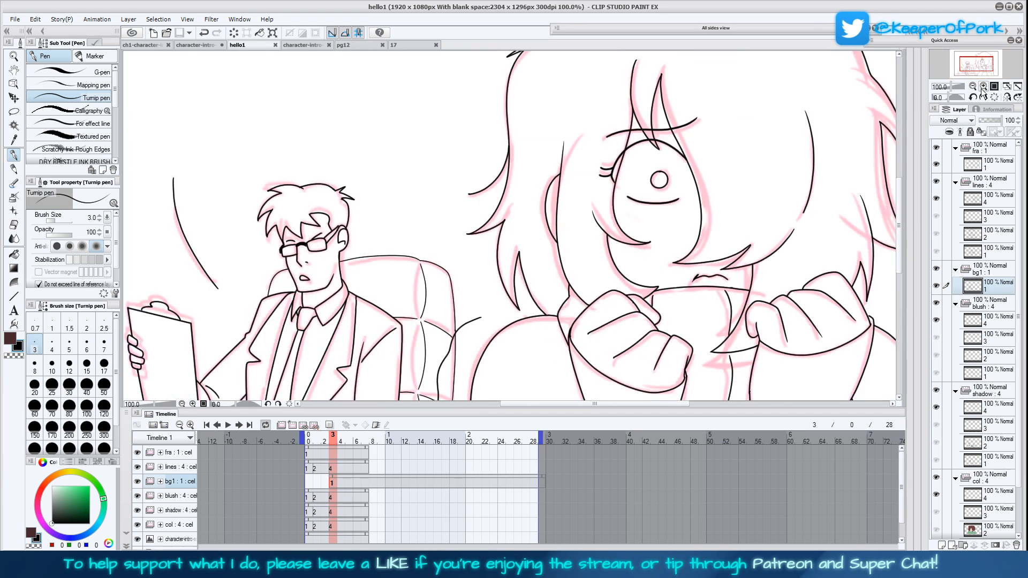
{"action": "left_click", "coordinate": [984, 87]}
{"action": "left_click_drag", "start_coordinate": [374, 348], "coordinate": [573, 209]}
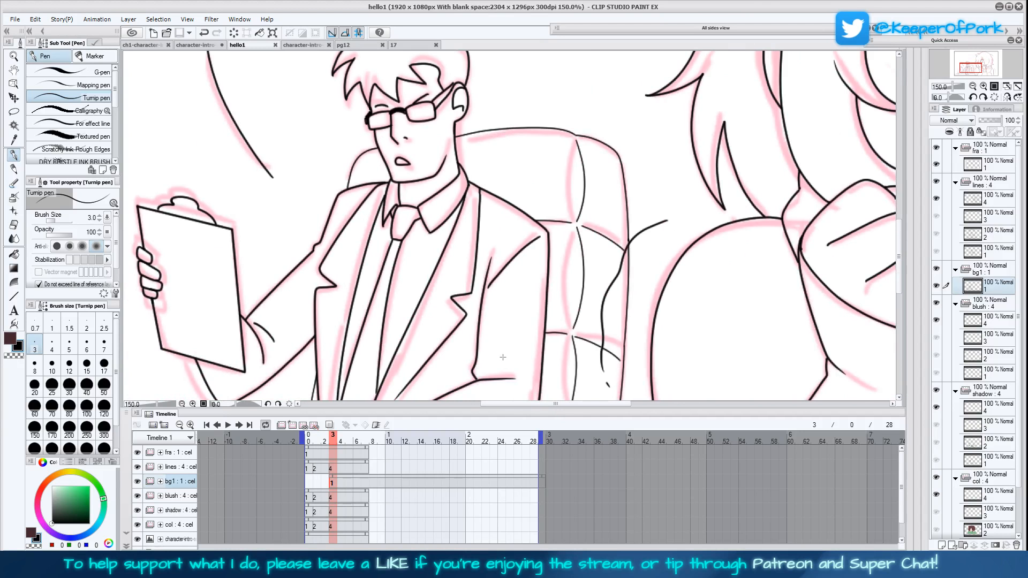
{"action": "left_click_drag", "start_coordinate": [505, 356], "coordinate": [602, 279]}
{"action": "left_click", "coordinate": [52, 346]}
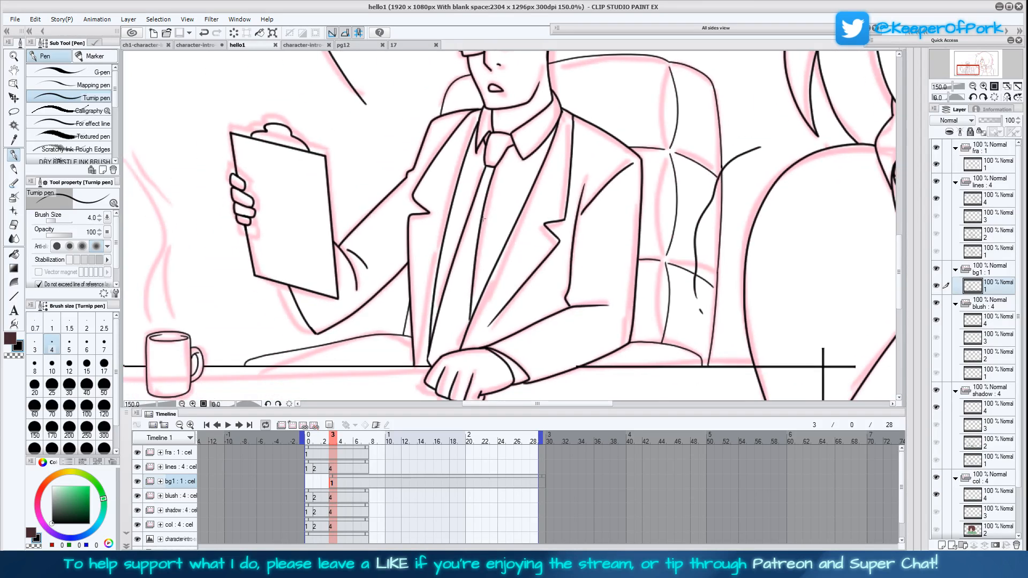
{"action": "left_click_drag", "start_coordinate": [539, 53], "coordinate": [502, 145]}
{"action": "left_click", "coordinate": [513, 104]}
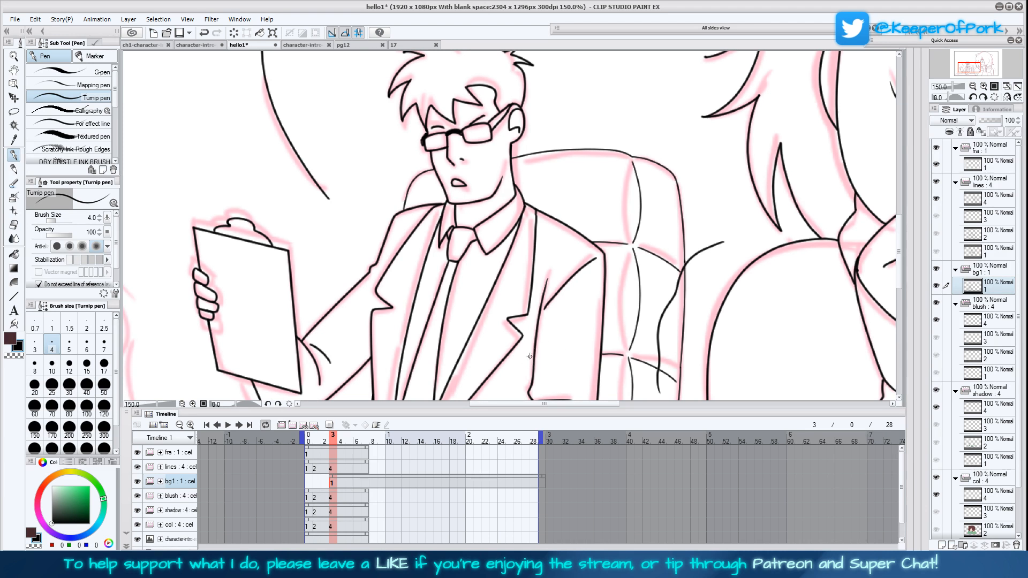
{"action": "left_click_drag", "start_coordinate": [526, 367], "coordinate": [593, 323]}
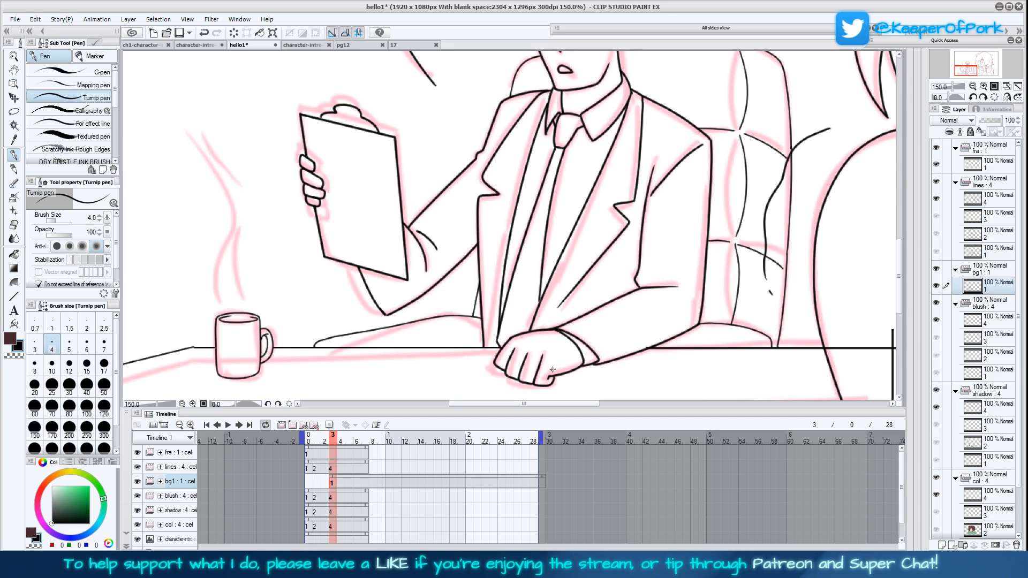
Ink a large desk pad outline in perspective beneath the man's resting hand with Straight line at size 3
{"action": "left_click_drag", "start_coordinate": [657, 346], "coordinate": [707, 327]}
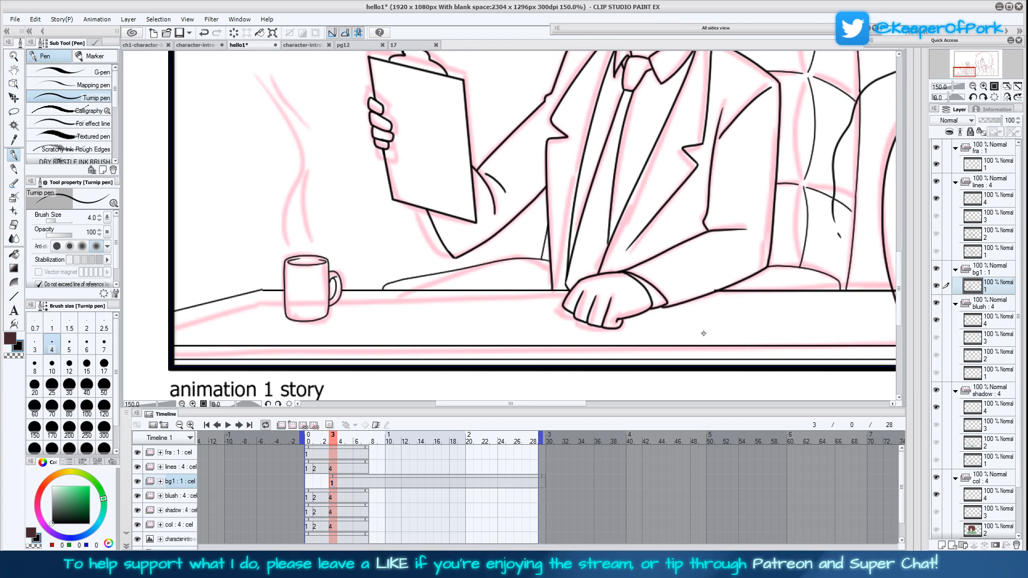
{"action": "left_click", "coordinate": [14, 297]}
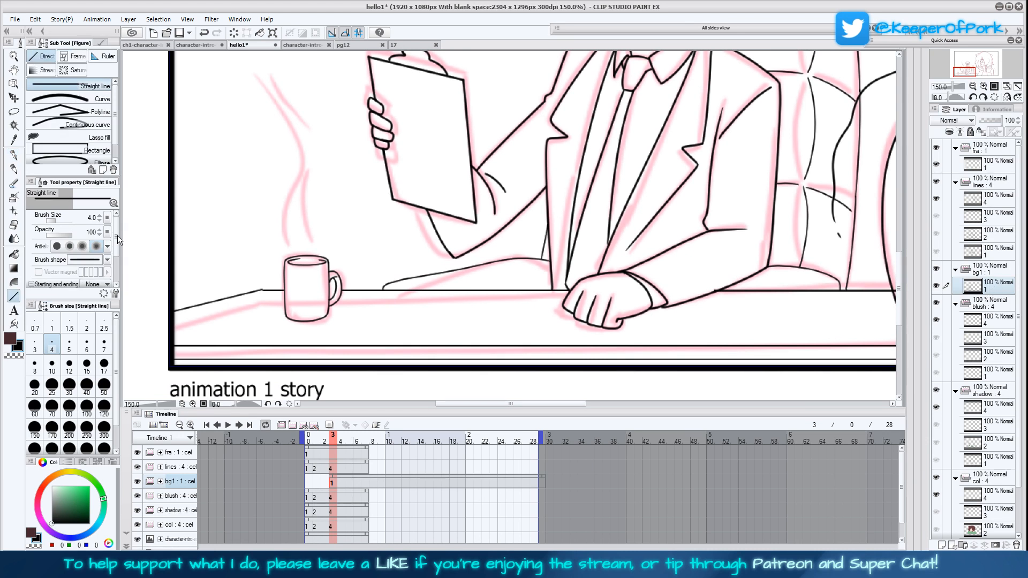
{"action": "left_click", "coordinate": [70, 150]}
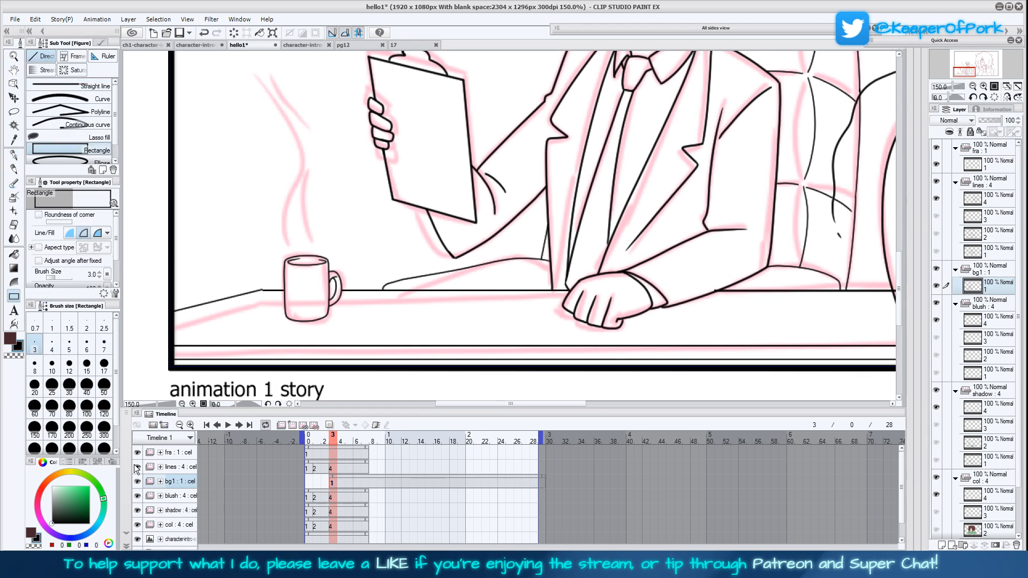
{"action": "left_click_drag", "start_coordinate": [449, 296], "coordinate": [561, 296]}
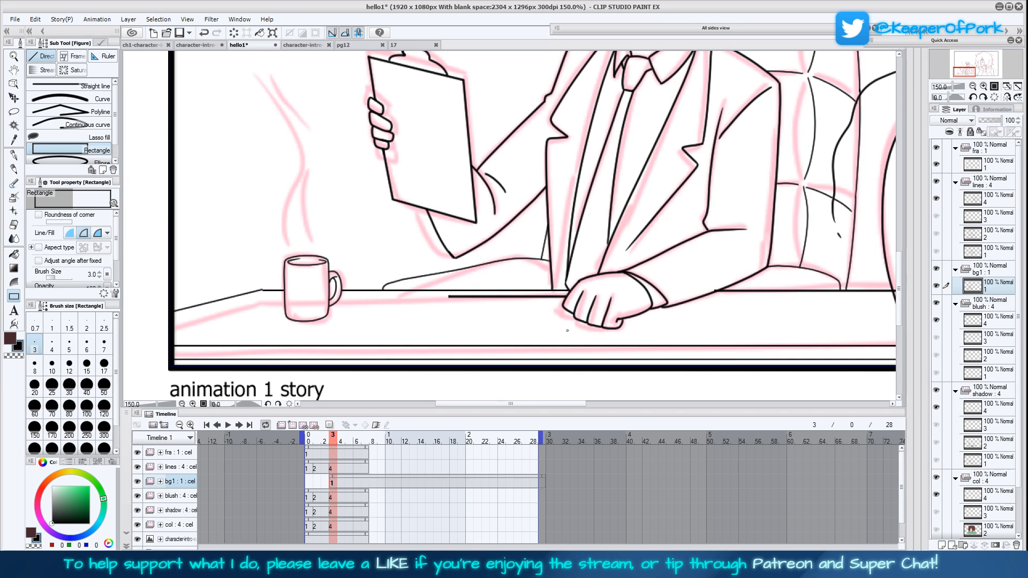
{"action": "left_click", "coordinate": [69, 86]}
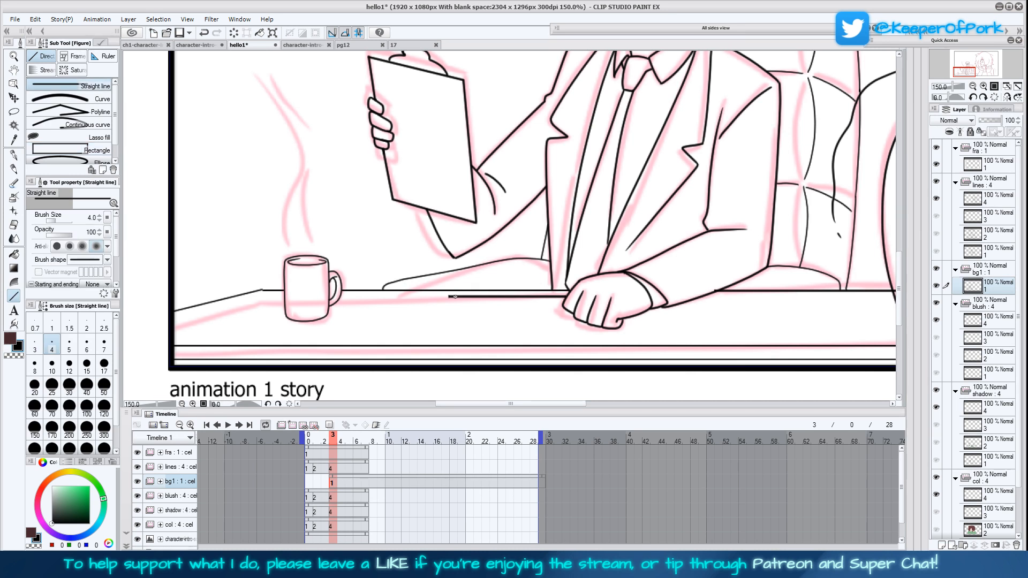
{"action": "left_click", "coordinate": [34, 345]}
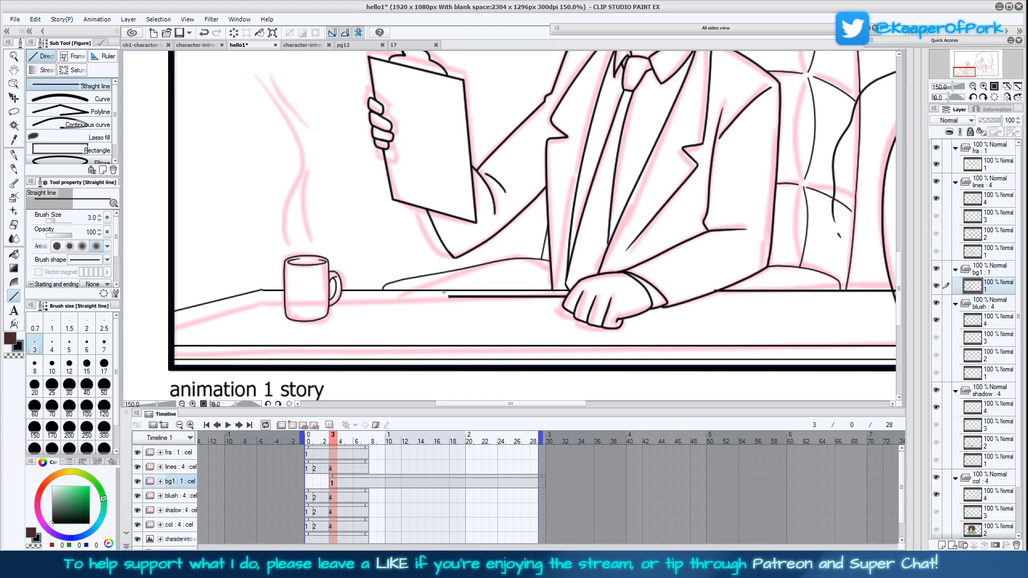
{"action": "mouse_move", "coordinate": [450, 297]}
{"action": "left_mouse_down"}
{"action": "mouse_move", "coordinate": [325, 340]}
{"action": "mouse_move", "coordinate": [658, 339]}
{"action": "mouse_move", "coordinate": [622, 345]}
{"action": "left_mouse_up"}
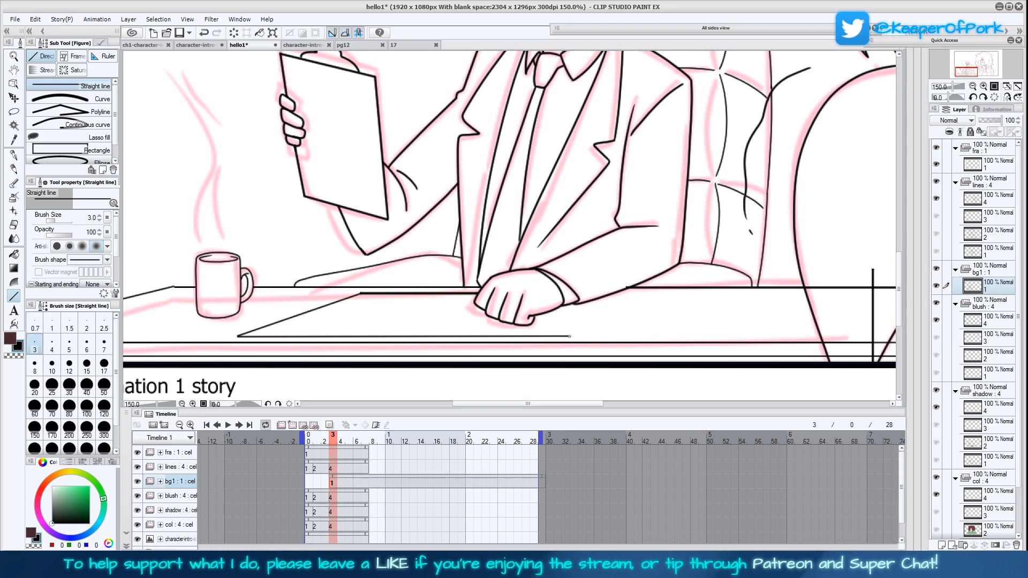
{"action": "mouse_move", "coordinate": [571, 335]}
{"action": "left_mouse_down"}
{"action": "mouse_move", "coordinate": [640, 294]}
{"action": "mouse_move", "coordinate": [616, 294]}
{"action": "left_mouse_up"}
Ink two overlapping sheets of paper on the desk pad around the man's hand with Straight line
{"action": "left_click_drag", "start_coordinate": [702, 314], "coordinate": [707, 314]}
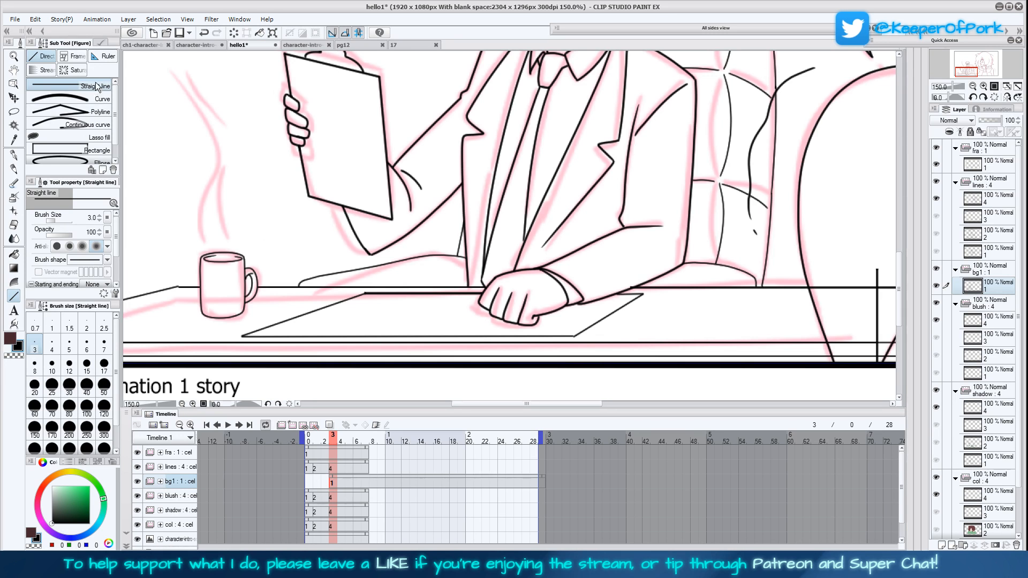
{"action": "mouse_move", "coordinate": [479, 298]}
{"action": "left_mouse_down"}
{"action": "mouse_move", "coordinate": [448, 308]}
{"action": "mouse_move", "coordinate": [527, 332]}
{"action": "mouse_move", "coordinate": [584, 303]}
{"action": "left_mouse_up"}
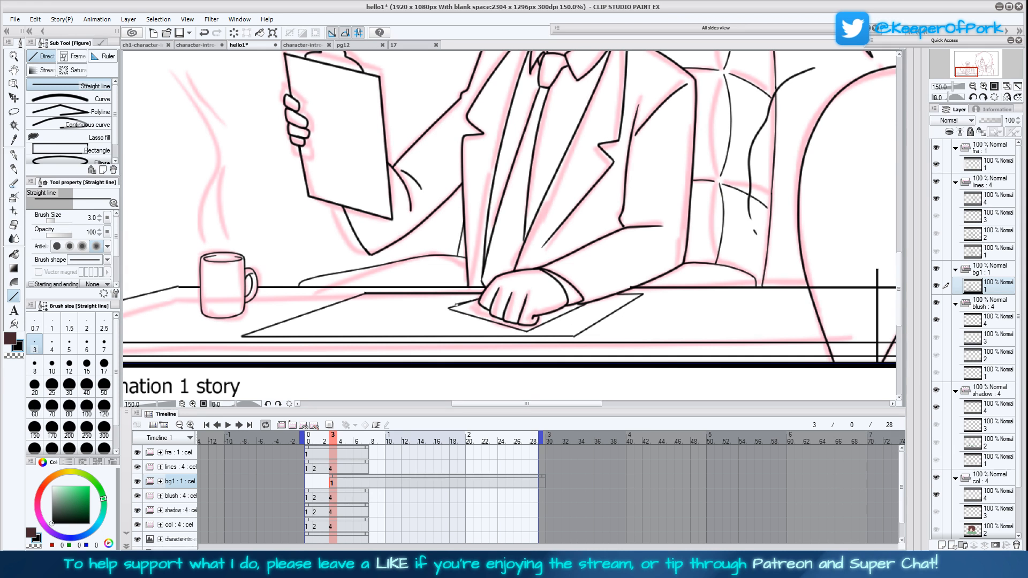
{"action": "mouse_move", "coordinate": [437, 310]}
{"action": "left_mouse_down"}
{"action": "mouse_move", "coordinate": [518, 336]}
{"action": "mouse_move", "coordinate": [510, 333]}
{"action": "mouse_move", "coordinate": [613, 304]}
{"action": "mouse_move", "coordinate": [587, 302]}
{"action": "left_mouse_up"}
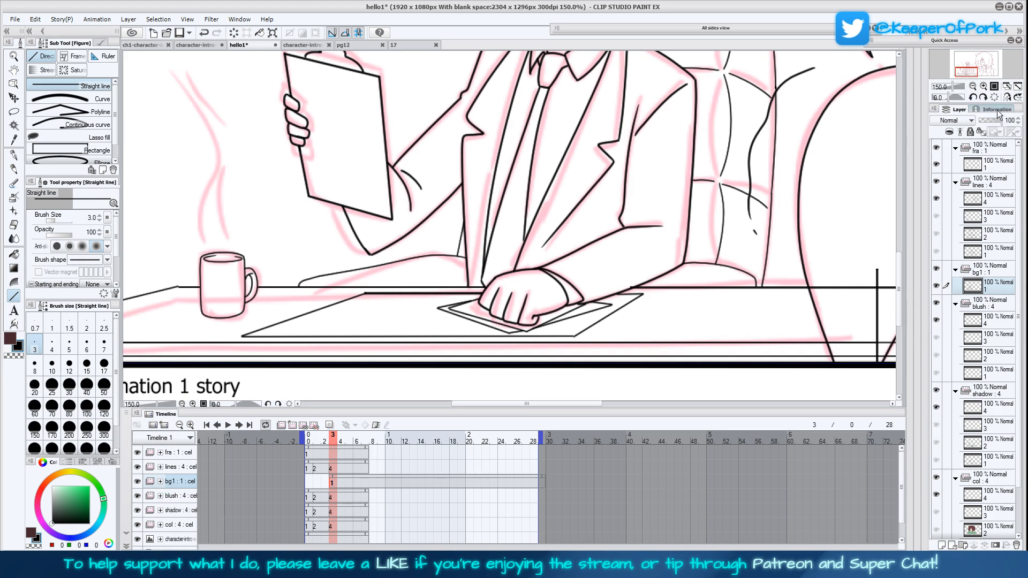
Fit the whole canvas in view, check the composition mirrored and unmirrored, and save the file
{"action": "left_click", "coordinate": [1006, 98]}
{"action": "left_click", "coordinate": [1017, 89]}
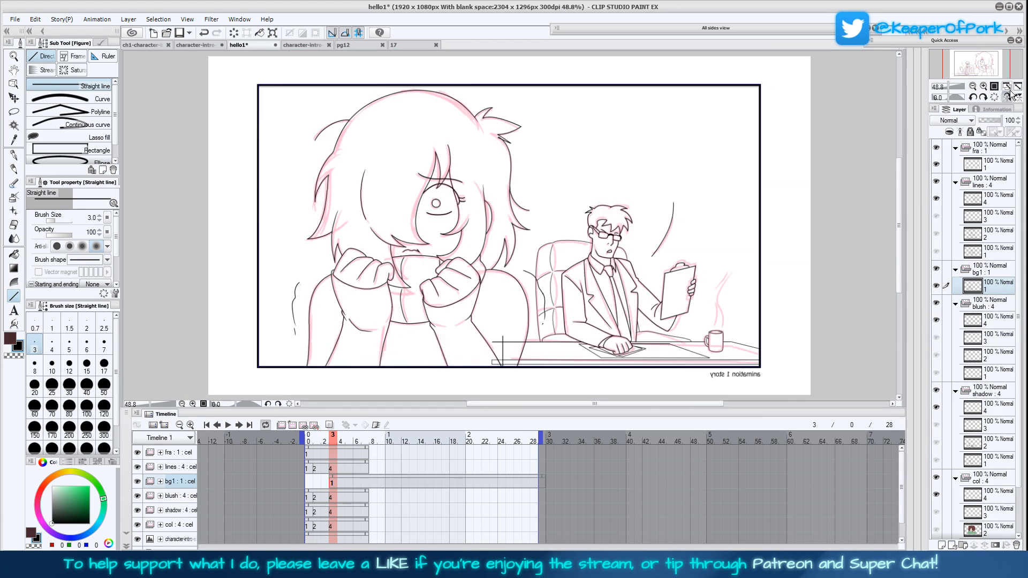
{"action": "left_click", "coordinate": [1009, 97]}
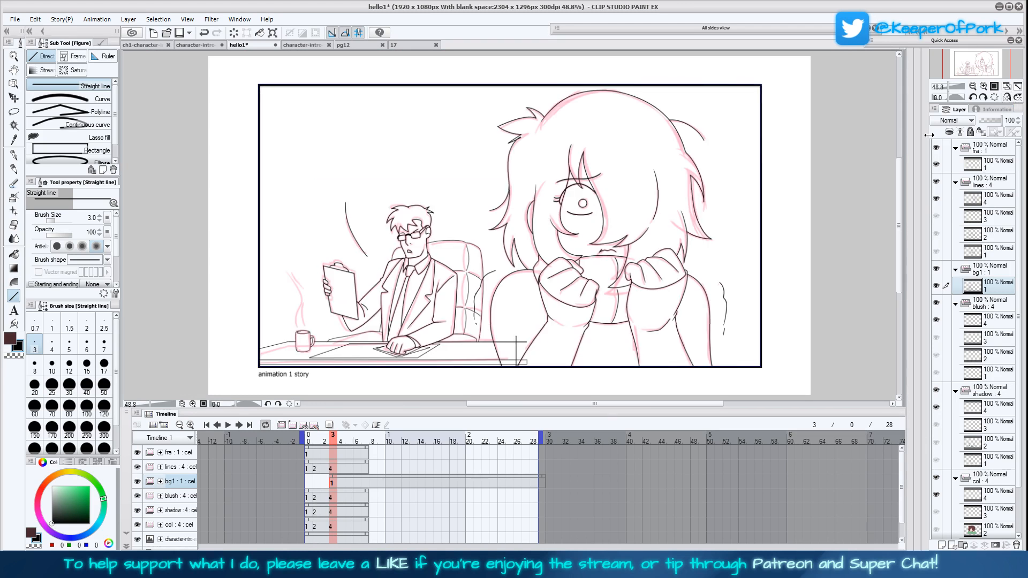
{"action": "key", "text": "ctrl+s"}
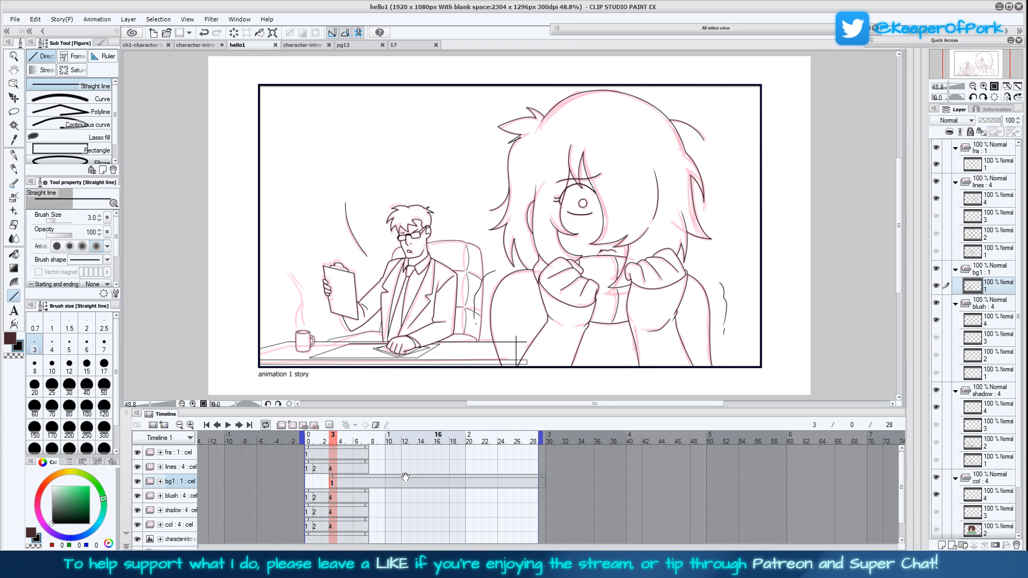
Shorten the bg1 clip to frame 3 only and add a new cel to the lines track at frame 4
{"action": "left_click_drag", "start_coordinate": [538, 476], "coordinate": [545, 476]}
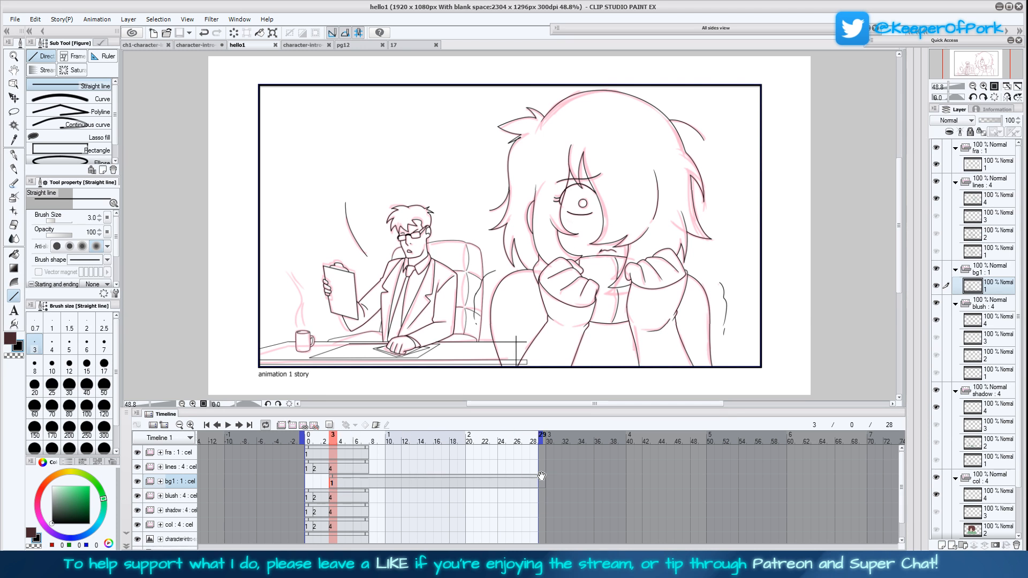
{"action": "left_click_drag", "start_coordinate": [347, 471], "coordinate": [378, 465]}
{"action": "left_click", "coordinate": [339, 469]}
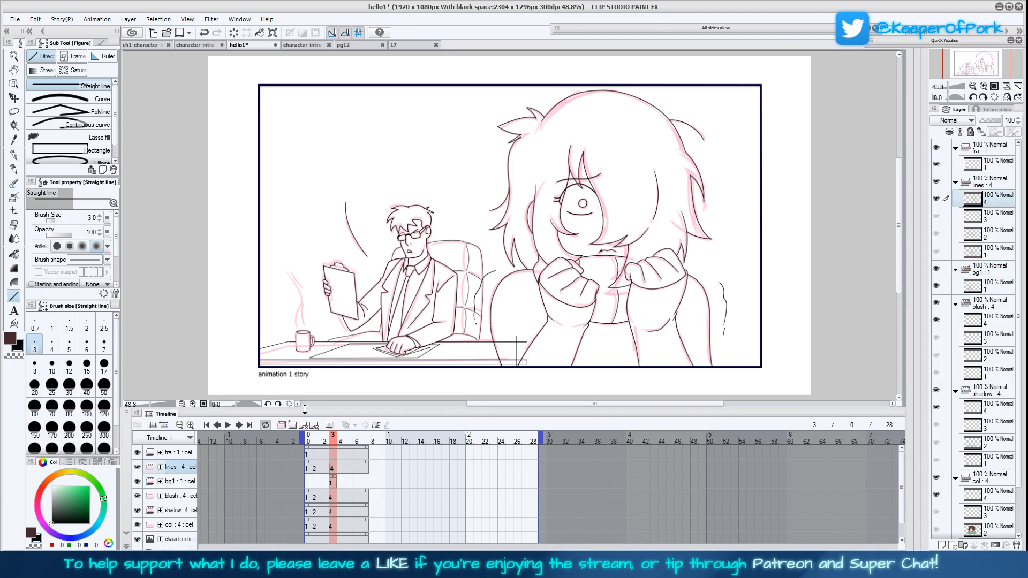
{"action": "left_click", "coordinate": [292, 425]}
{"action": "left_click", "coordinate": [349, 469]}
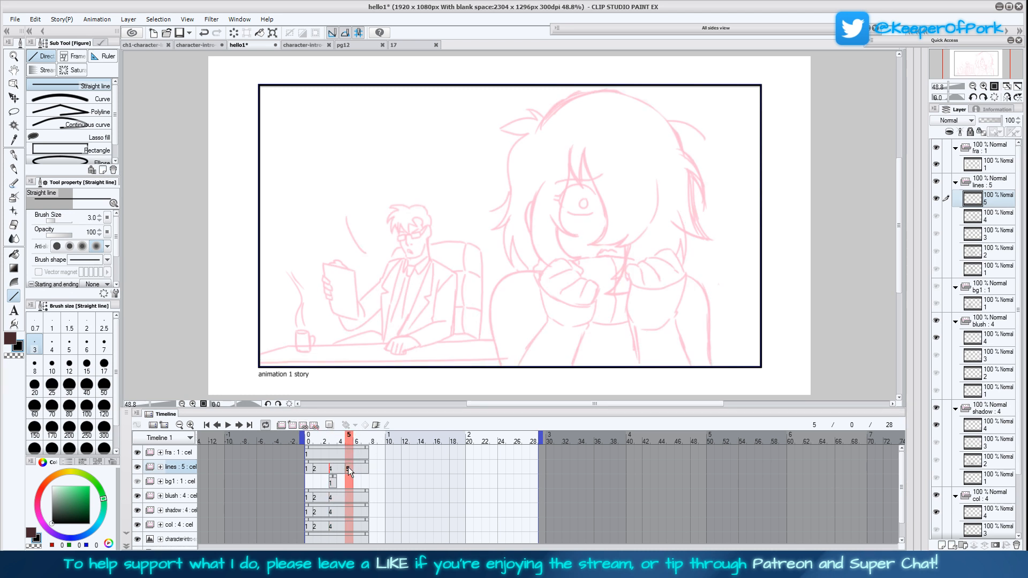
{"action": "left_click_drag", "start_coordinate": [342, 468], "coordinate": [339, 469]}
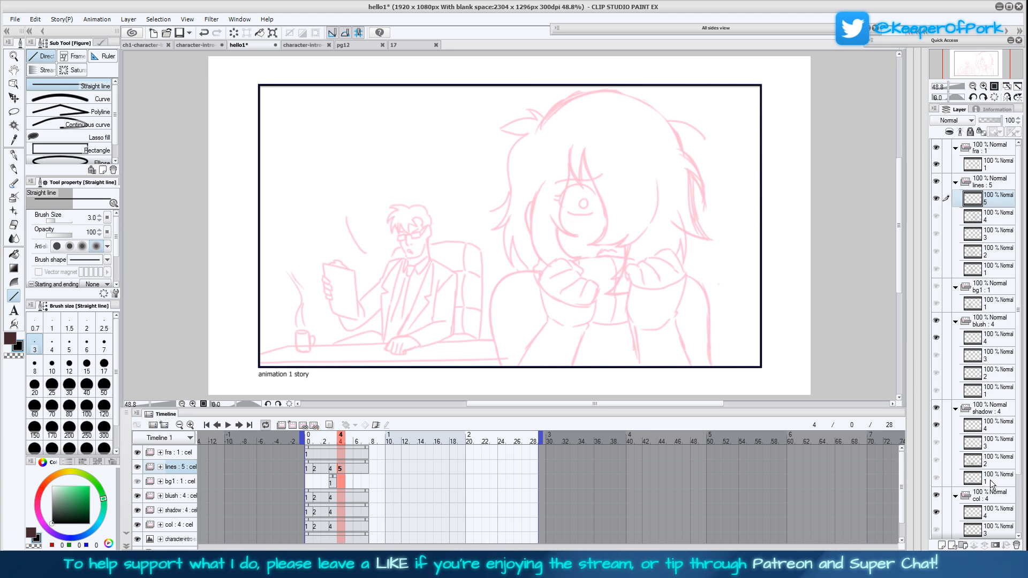
Try to move the character-intro-scroll sketch layer upward to bring another panel into the frame at frame 4
{"action": "scroll", "coordinate": [1012, 418], "scroll_direction": "down", "scroll_amount": 4}
{"action": "left_click", "coordinate": [991, 500]}
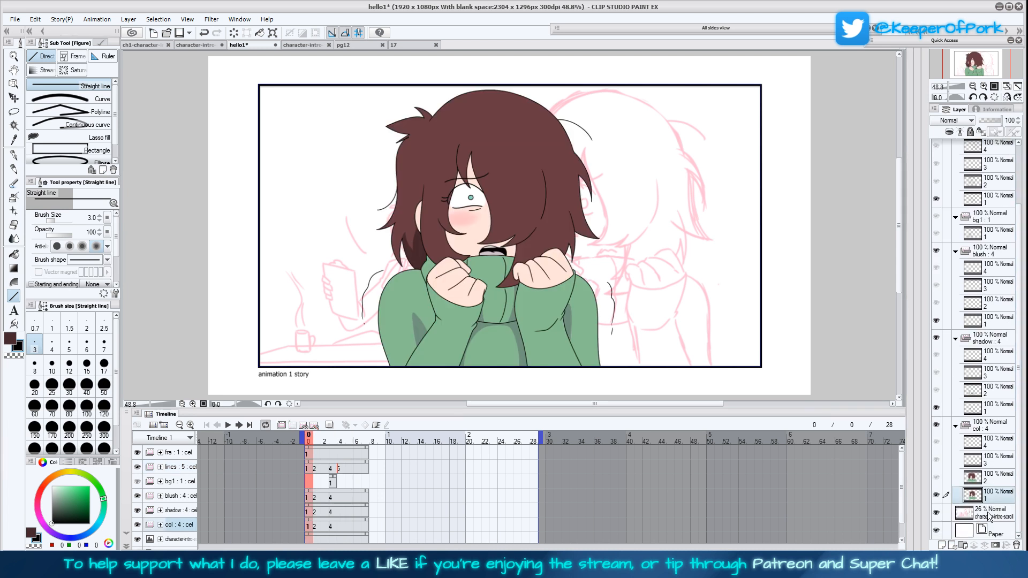
{"action": "left_click", "coordinate": [988, 515]}
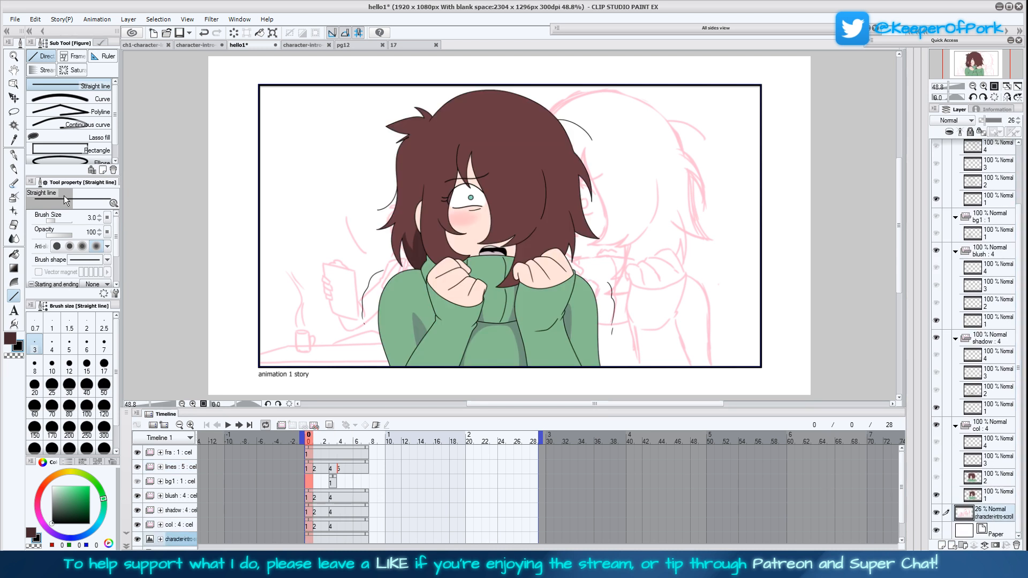
{"action": "left_click", "coordinate": [14, 98]}
{"action": "left_click", "coordinate": [341, 470]}
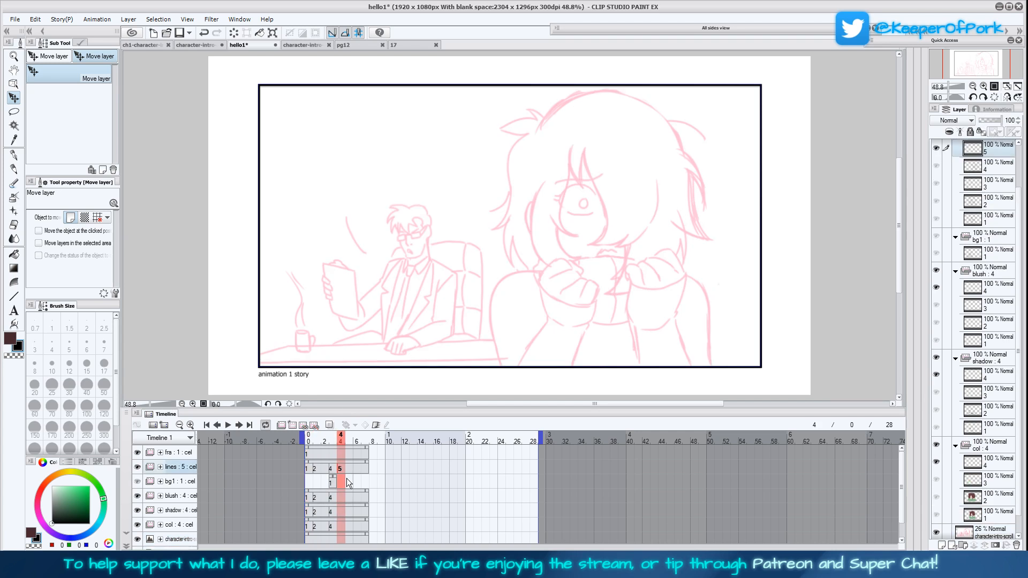
{"action": "scroll", "coordinate": [984, 540], "scroll_direction": "up", "scroll_amount": 1}
{"action": "left_click_drag", "start_coordinate": [601, 349], "coordinate": [608, 195]}
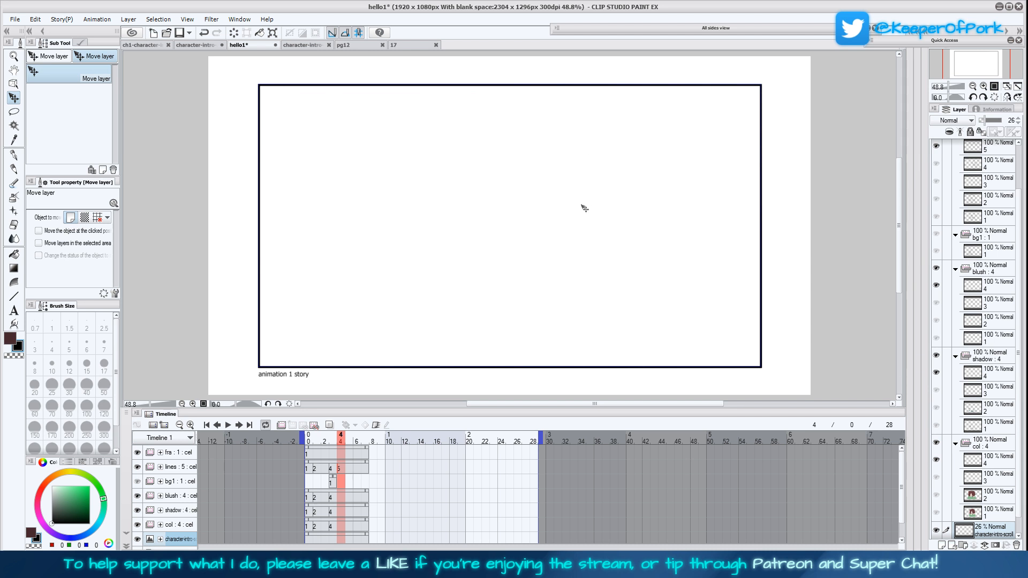
Set the sketch layer's opacity to 100% and shift the sketch up and down to look for the next panel
{"action": "left_click", "coordinate": [973, 86]}
{"action": "left_click", "coordinate": [973, 85]}
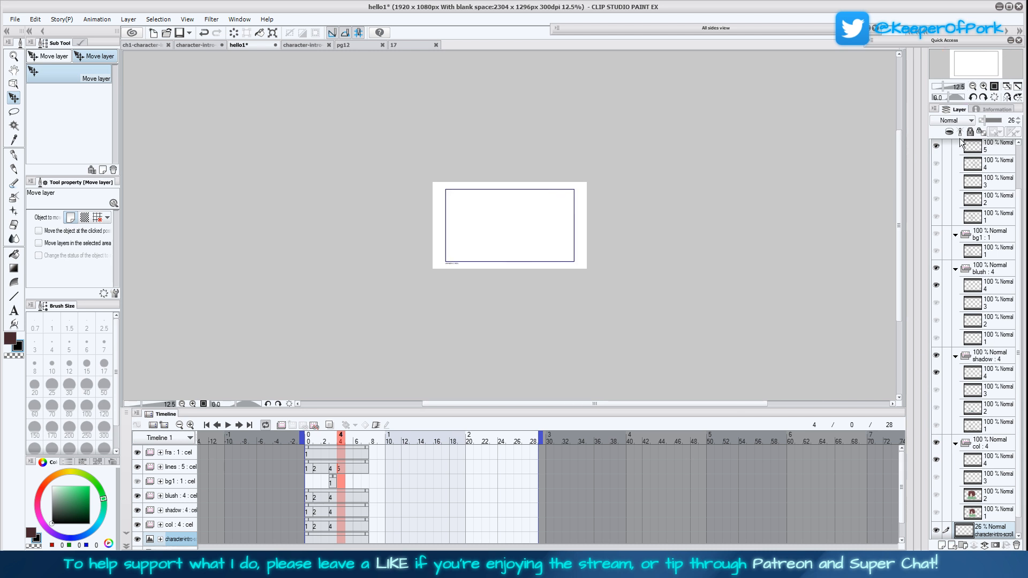
{"action": "scroll", "coordinate": [1010, 522], "scroll_direction": "down", "scroll_amount": 1}
{"action": "left_click_drag", "start_coordinate": [985, 120], "coordinate": [1014, 122]}
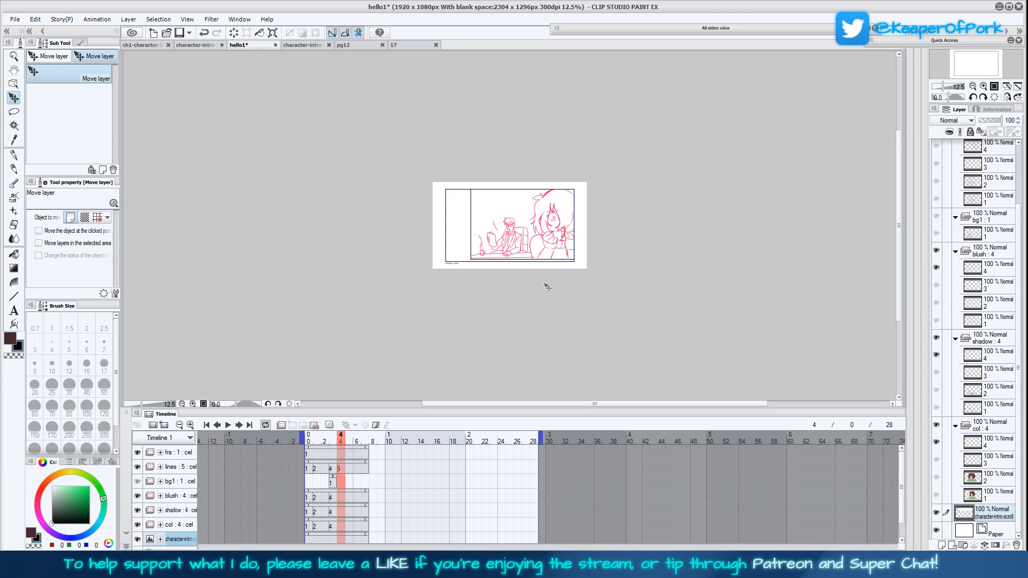
{"action": "left_click_drag", "start_coordinate": [526, 253], "coordinate": [535, 179]}
{"action": "left_click_drag", "start_coordinate": [540, 223], "coordinate": [539, 159]}
{"action": "left_click_drag", "start_coordinate": [538, 197], "coordinate": [541, 292]}
{"action": "left_click_drag", "start_coordinate": [531, 243], "coordinate": [538, 281]}
Check the lower panels in the character-intro-scroll document, then realign the desk scene sketch with the frame in hello1
{"action": "left_click", "coordinate": [209, 45]}
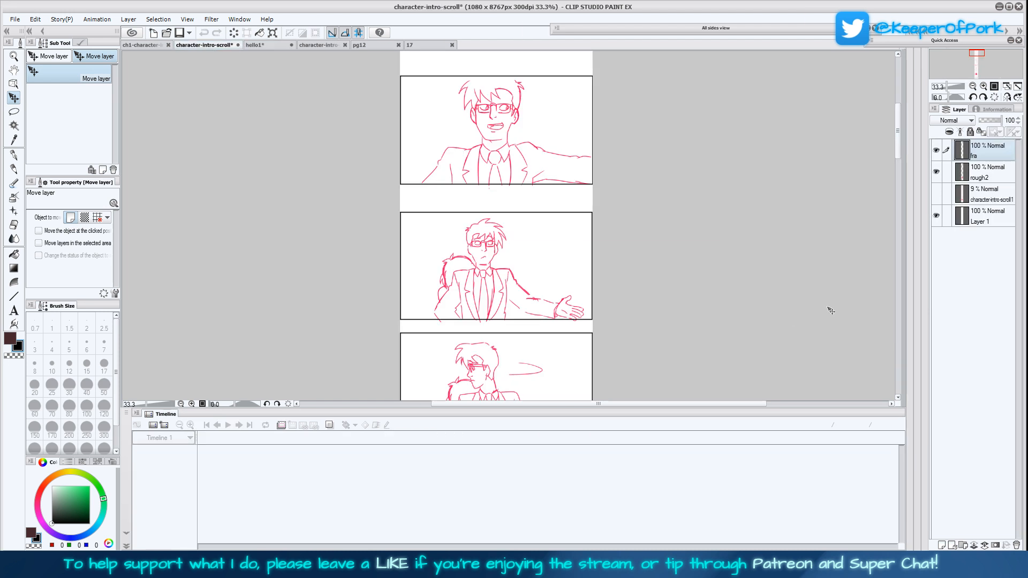
{"action": "mouse_move", "coordinate": [899, 178]}
{"action": "left_mouse_down"}
{"action": "mouse_move", "coordinate": [891, 370]}
{"action": "mouse_move", "coordinate": [894, 126]}
{"action": "mouse_move", "coordinate": [884, 339]}
{"action": "mouse_move", "coordinate": [887, 268]}
{"action": "left_mouse_up"}
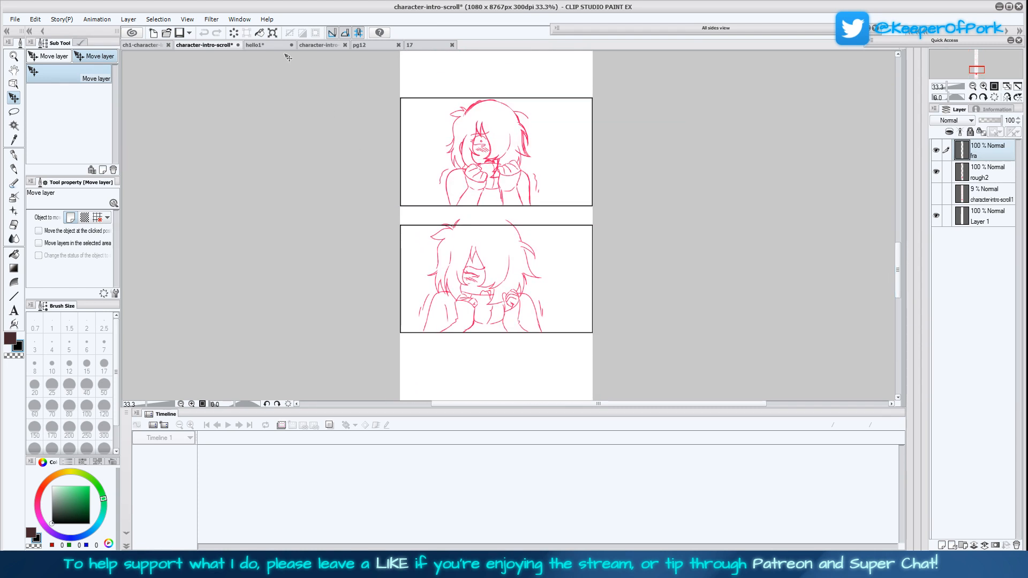
{"action": "left_click", "coordinate": [273, 45]}
{"action": "left_click_drag", "start_coordinate": [562, 229], "coordinate": [566, 253]}
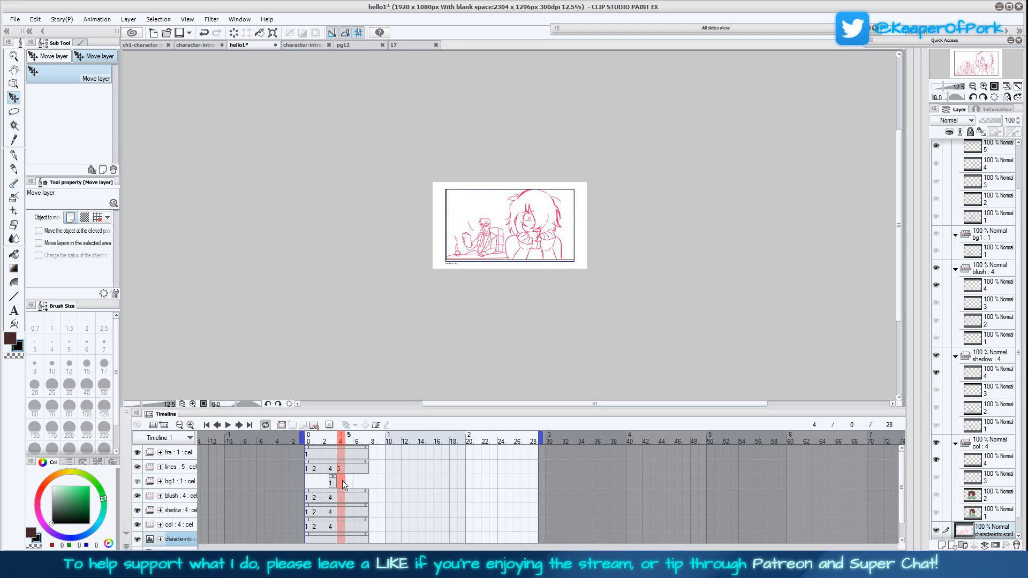
{"action": "key", "text": "ctrl+o"}
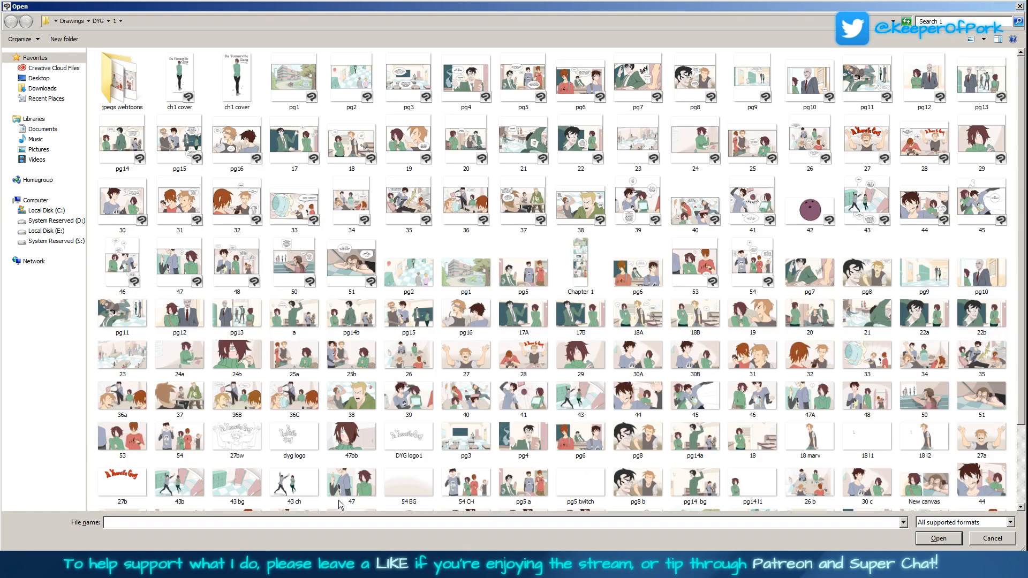
{"action": "left_click", "coordinate": [98, 21]}
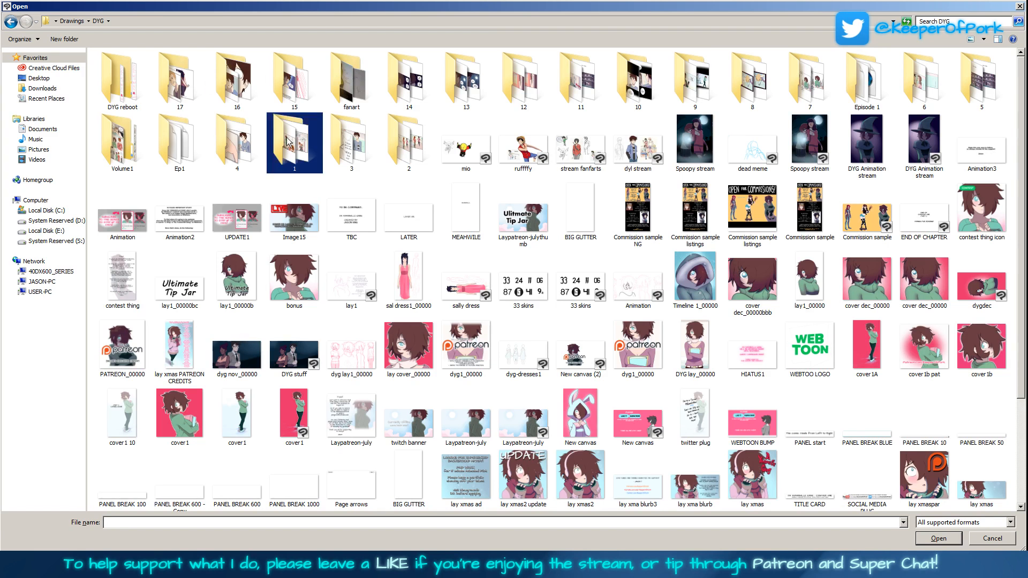
{"action": "double_click", "coordinate": [150, 106]}
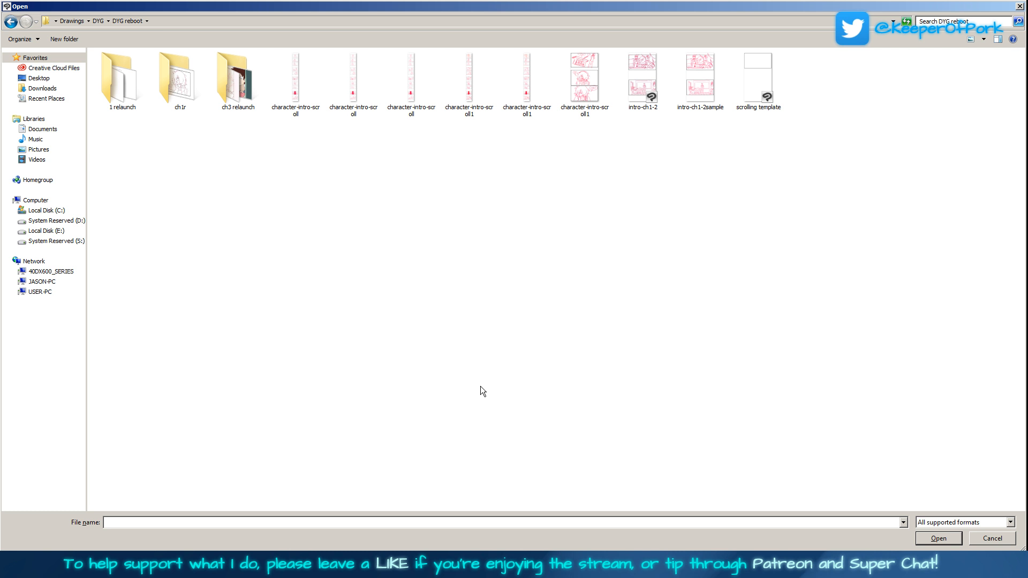
{"action": "left_click", "coordinate": [993, 539]}
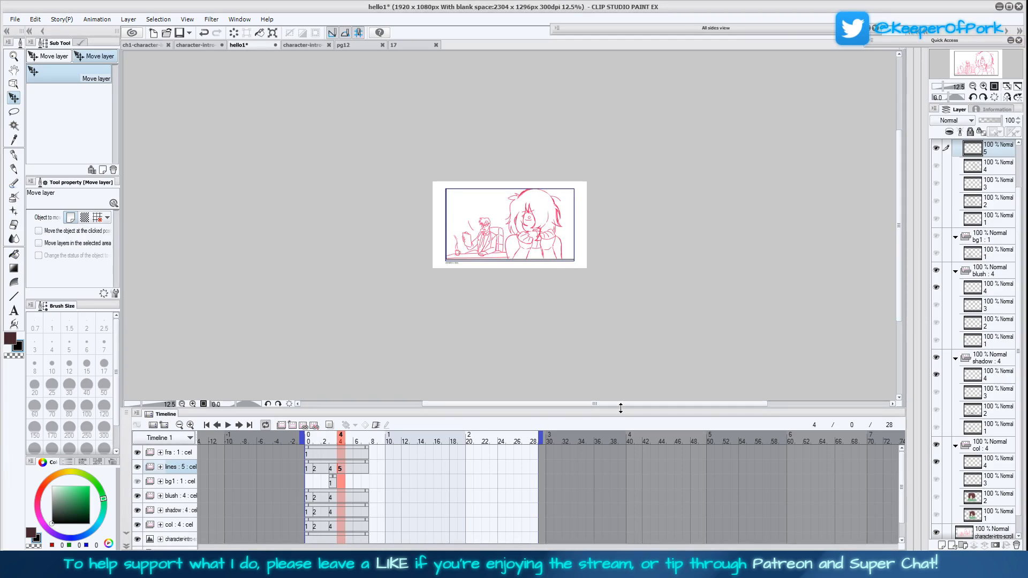
Review the cels on the lines track one after another against the sketch
{"action": "left_click", "coordinate": [333, 470]}
{"action": "left_click", "coordinate": [341, 471]}
{"action": "left_click", "coordinate": [309, 469]}
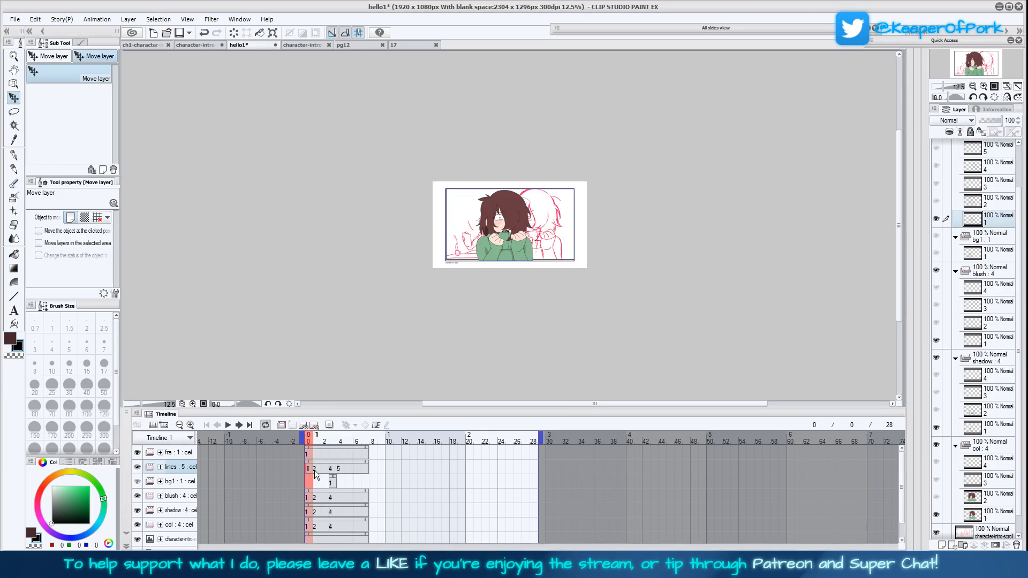
{"action": "left_click", "coordinate": [316, 471]}
{"action": "left_click", "coordinate": [333, 470]}
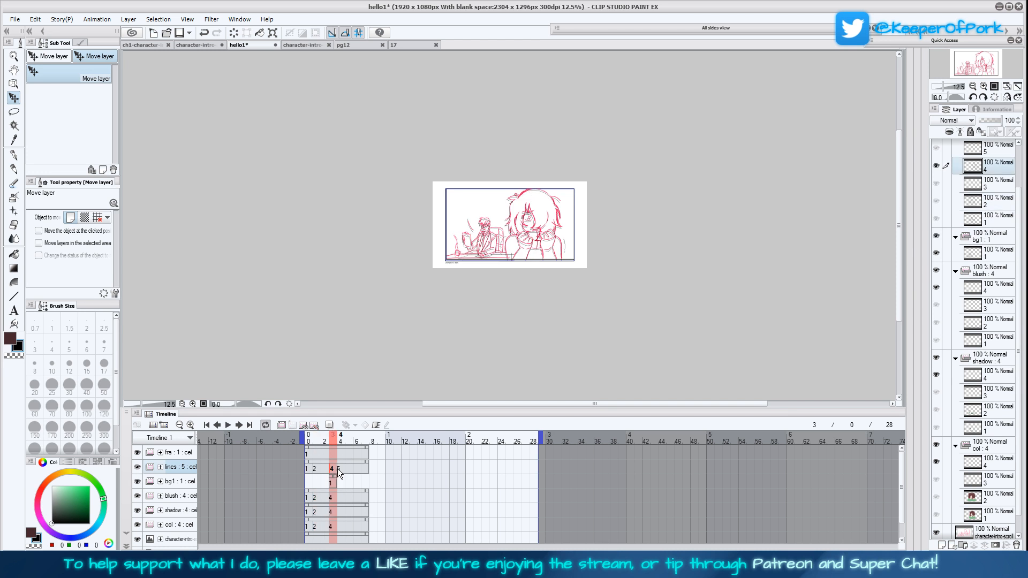
{"action": "left_click", "coordinate": [339, 470]}
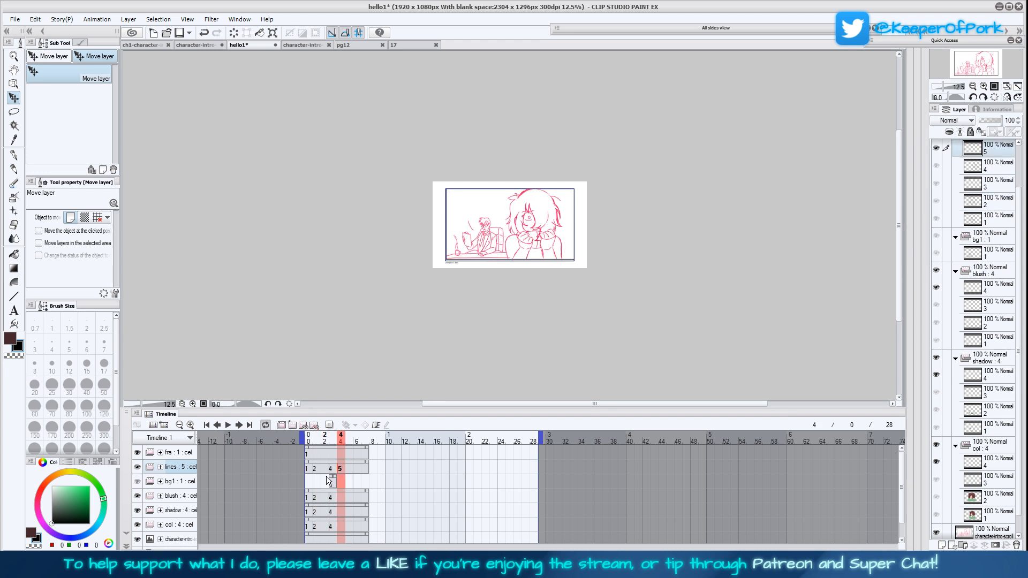
{"action": "left_click", "coordinate": [327, 477]}
Browse the DYG reboot folders and open ch1-lunch-scene-alt from the 1 relaunch folder
{"action": "key", "text": "ctrl+o"}
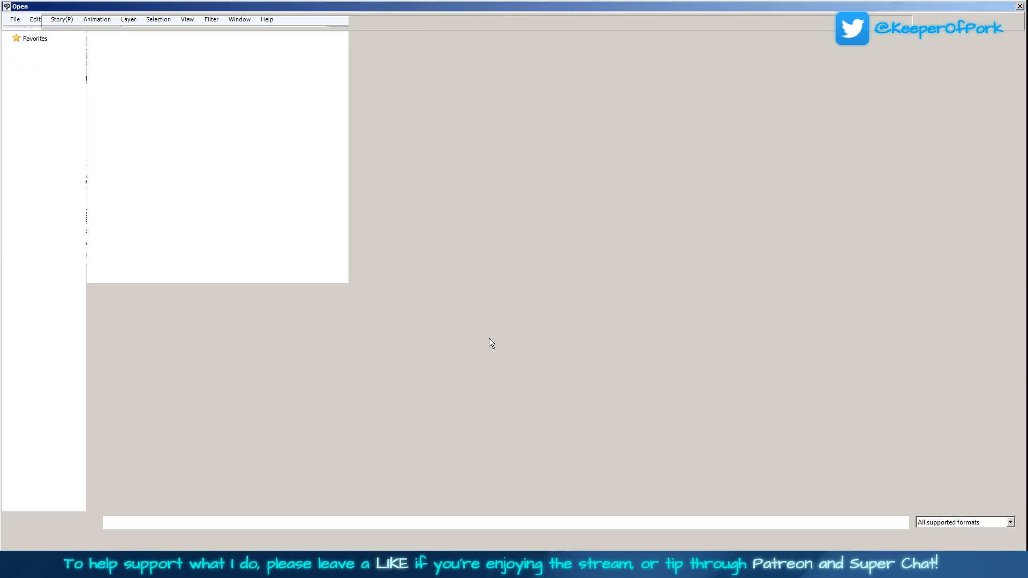
{"action": "left_click", "coordinate": [98, 21]}
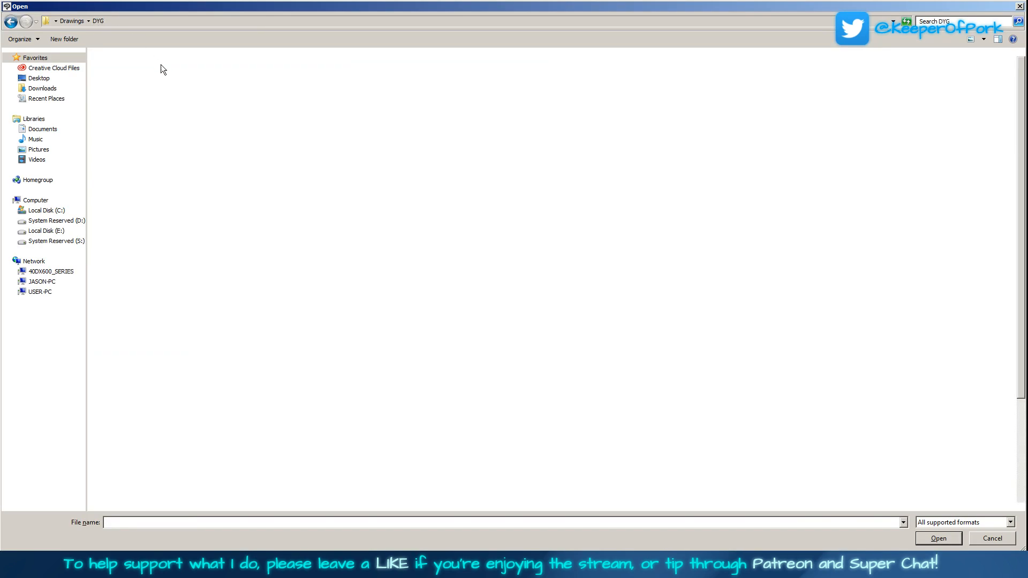
{"action": "left_click", "coordinate": [140, 82]}
{"action": "double_click", "coordinate": [140, 83]}
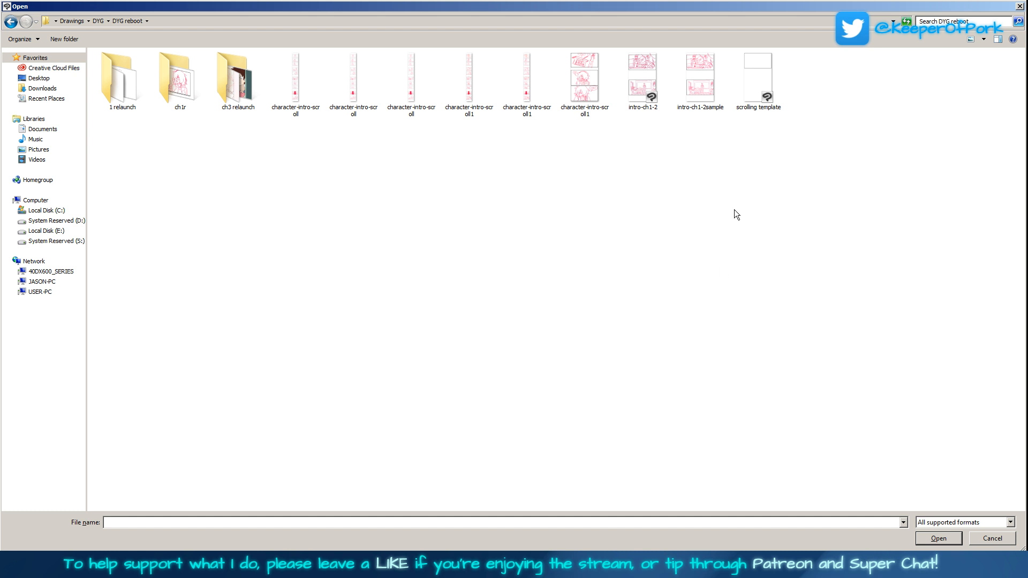
{"action": "double_click", "coordinate": [241, 86]}
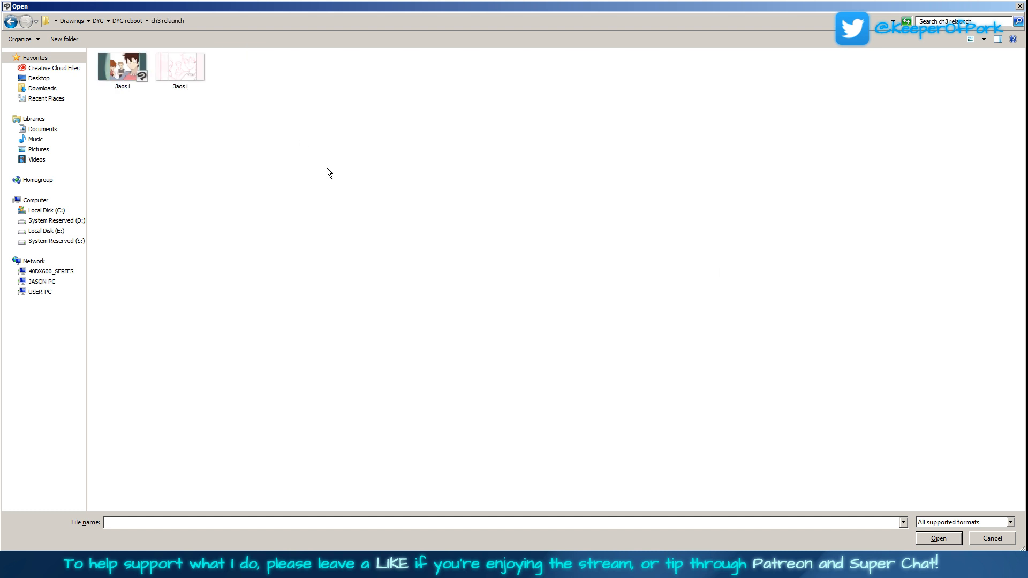
{"action": "left_click", "coordinate": [11, 21]}
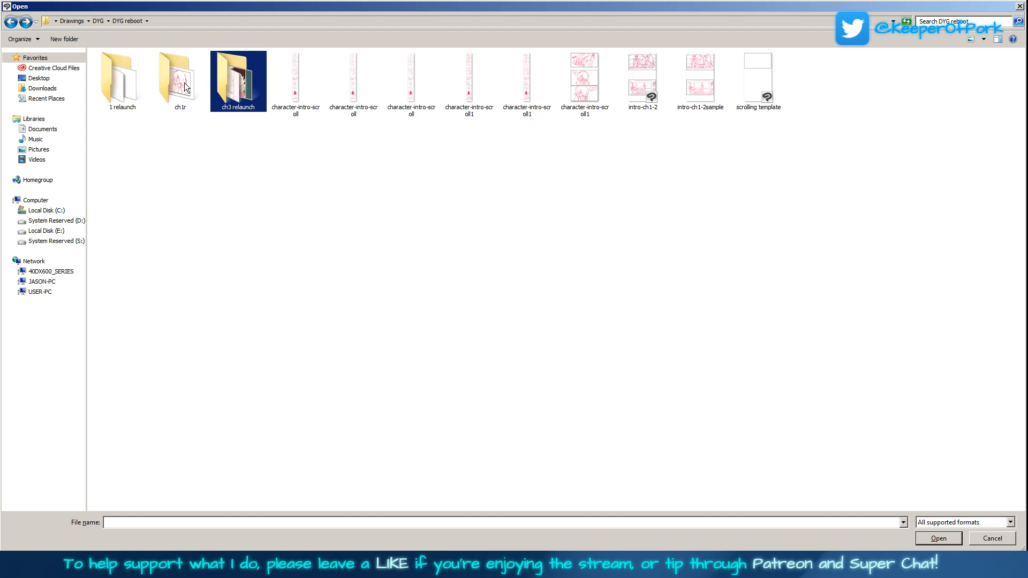
{"action": "double_click", "coordinate": [185, 83]}
{"action": "left_click", "coordinate": [10, 22]}
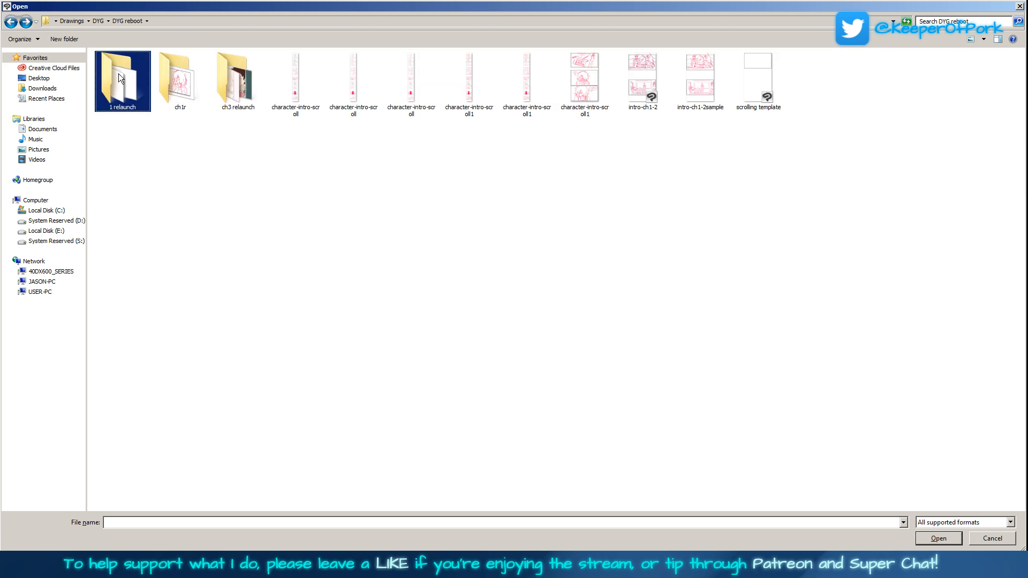
{"action": "double_click", "coordinate": [116, 73]}
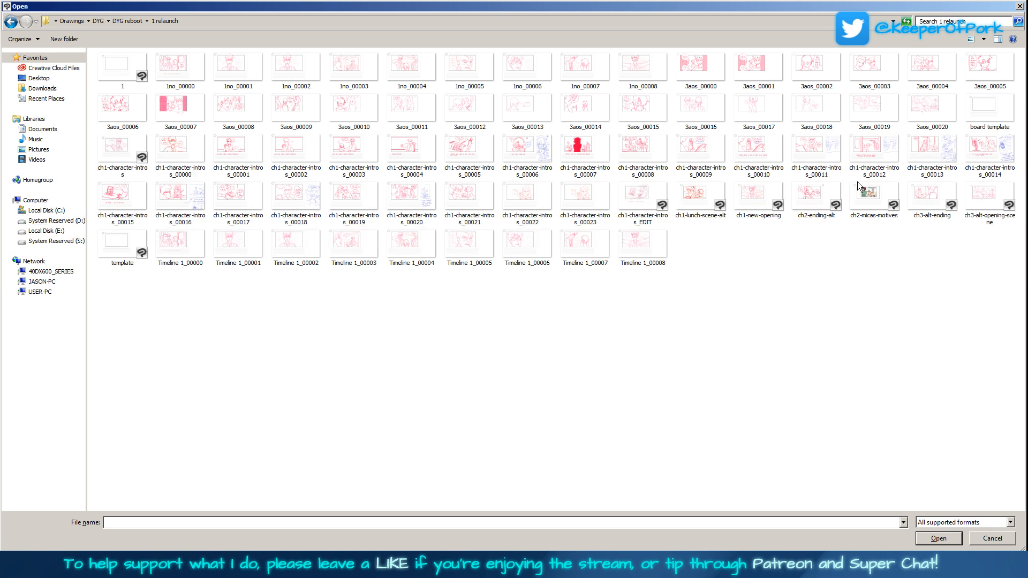
{"action": "double_click", "coordinate": [718, 193]}
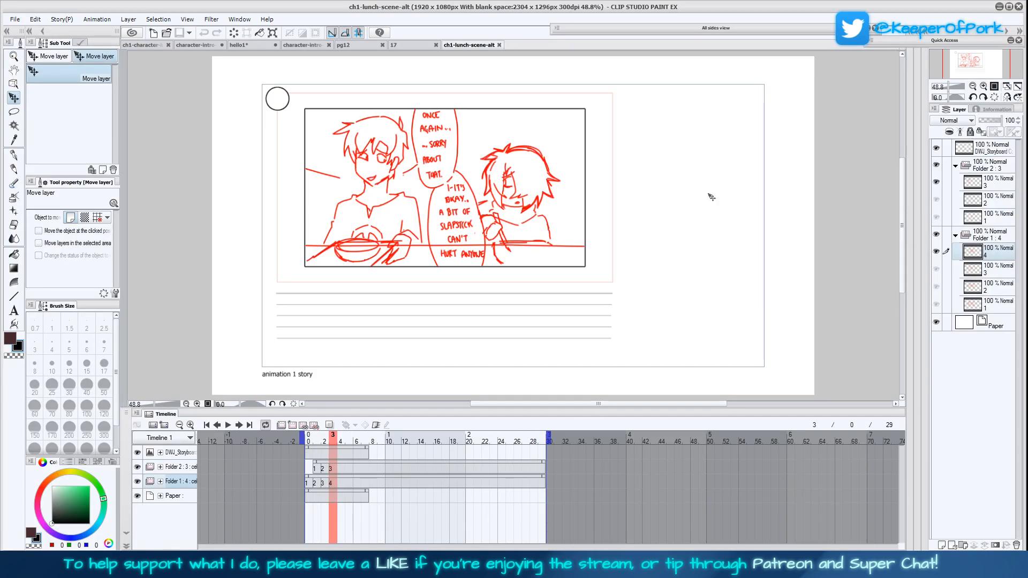
Review the storyboard cels on the Folder 2 track at frames 1 to 3
{"action": "left_click", "coordinate": [311, 471]}
{"action": "left_click", "coordinate": [320, 475]}
{"action": "left_click", "coordinate": [323, 475]}
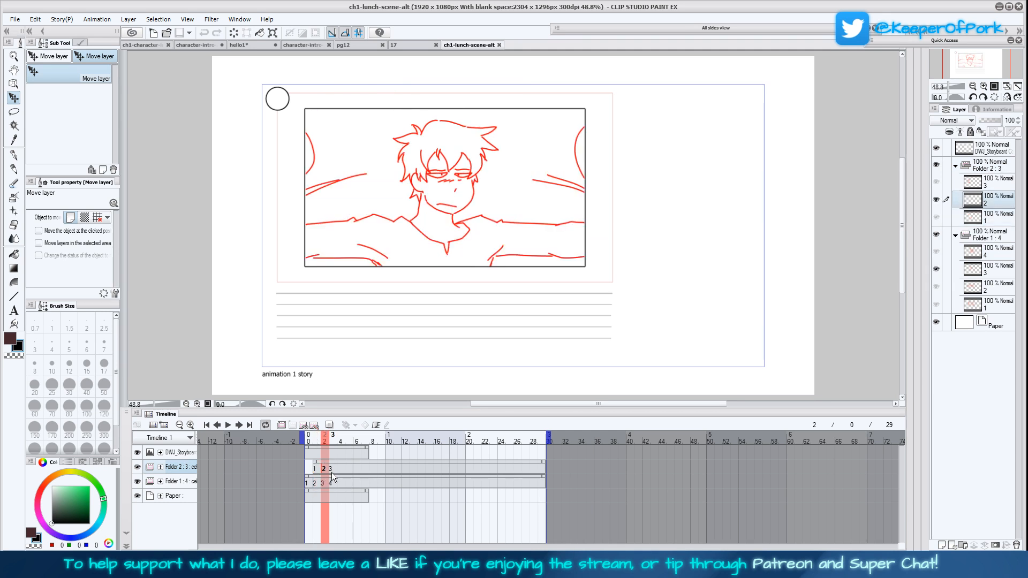
{"action": "left_click", "coordinate": [332, 475]}
{"action": "left_click", "coordinate": [318, 471]}
{"action": "left_click", "coordinate": [311, 471]}
{"action": "left_click", "coordinate": [318, 472]}
{"action": "left_click", "coordinate": [325, 471]}
{"action": "left_click", "coordinate": [317, 471]}
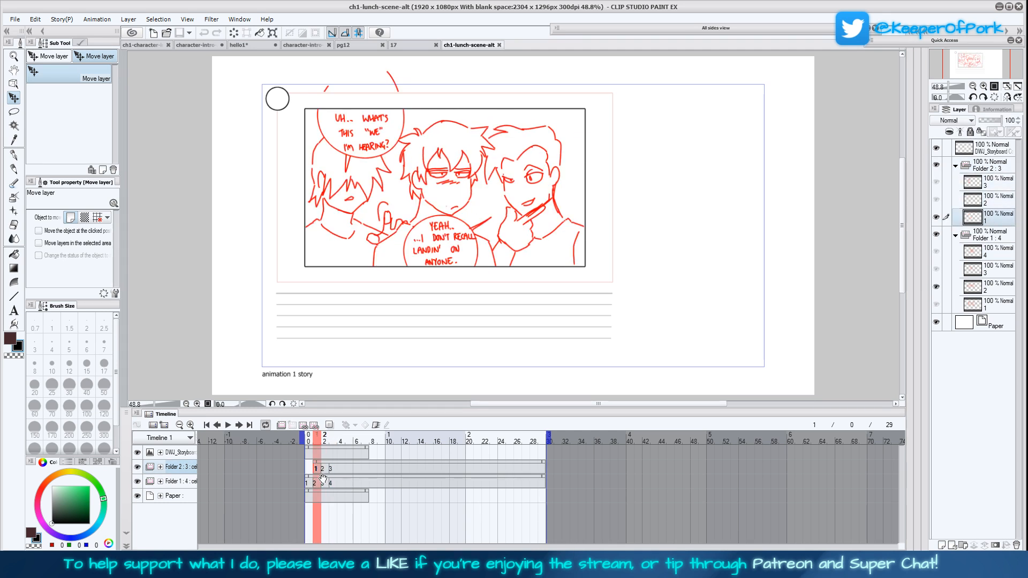
Lower the opacity of Folder 2 to 28% and of Folder 1 to 19%
{"action": "left_click", "coordinate": [994, 166]}
{"action": "left_click", "coordinate": [988, 121]}
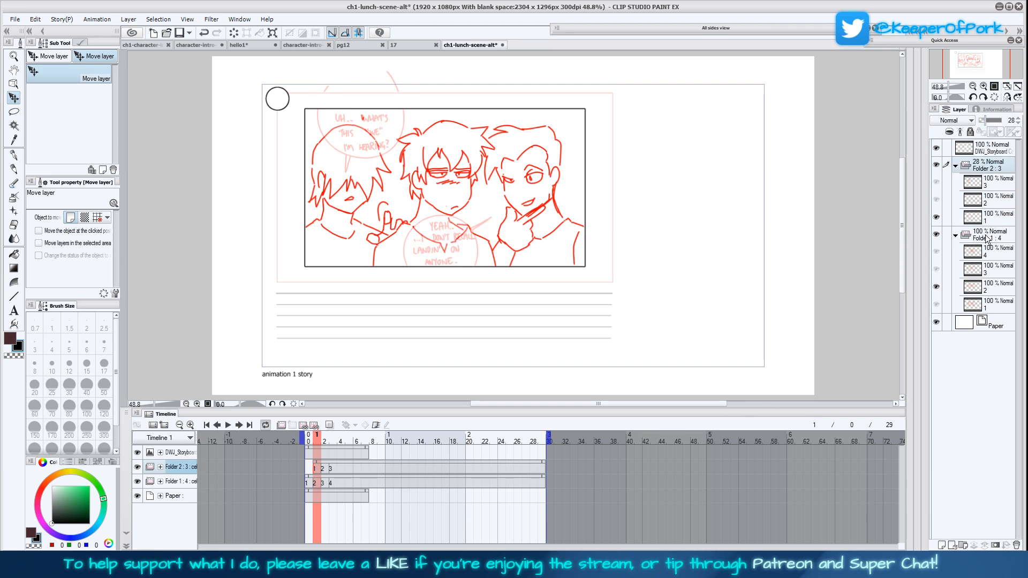
{"action": "left_click", "coordinate": [989, 238]}
{"action": "left_click", "coordinate": [985, 122]}
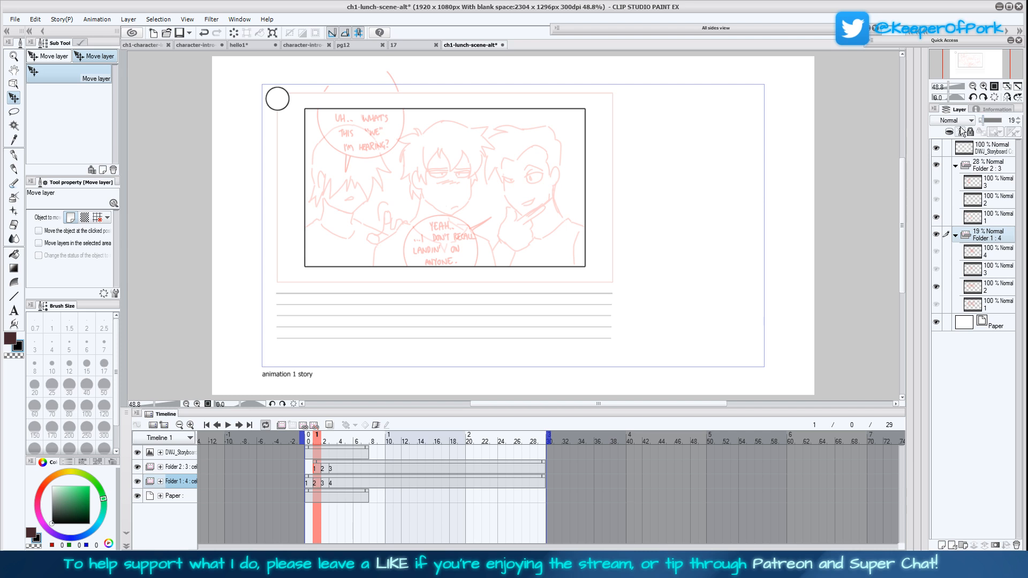
Add a new animation folder above Folder 2 with a new cel at frame 1, and hide Folder 2
{"action": "left_click", "coordinate": [317, 469]}
{"action": "left_click", "coordinate": [281, 425]}
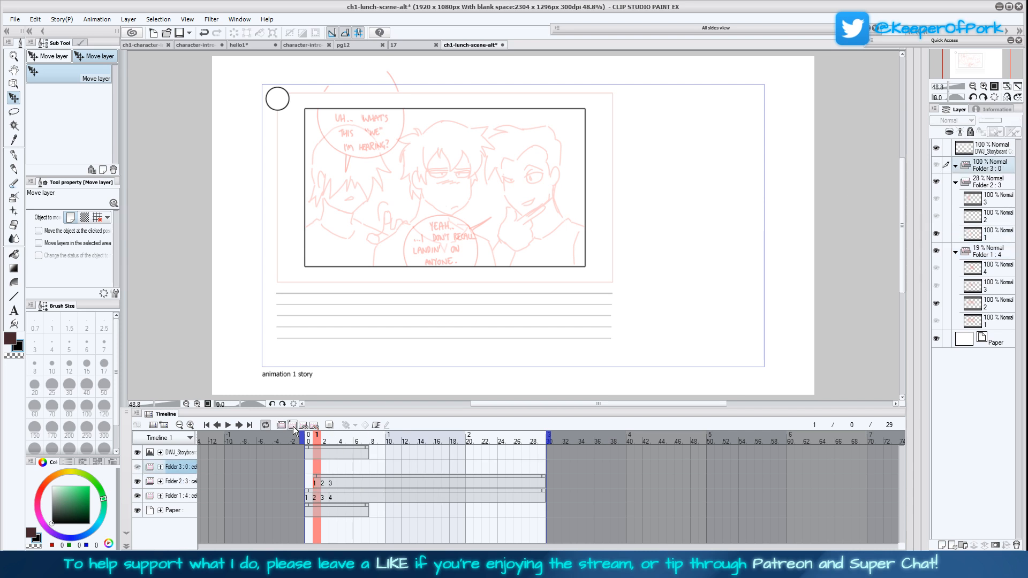
{"action": "left_click", "coordinate": [293, 425]}
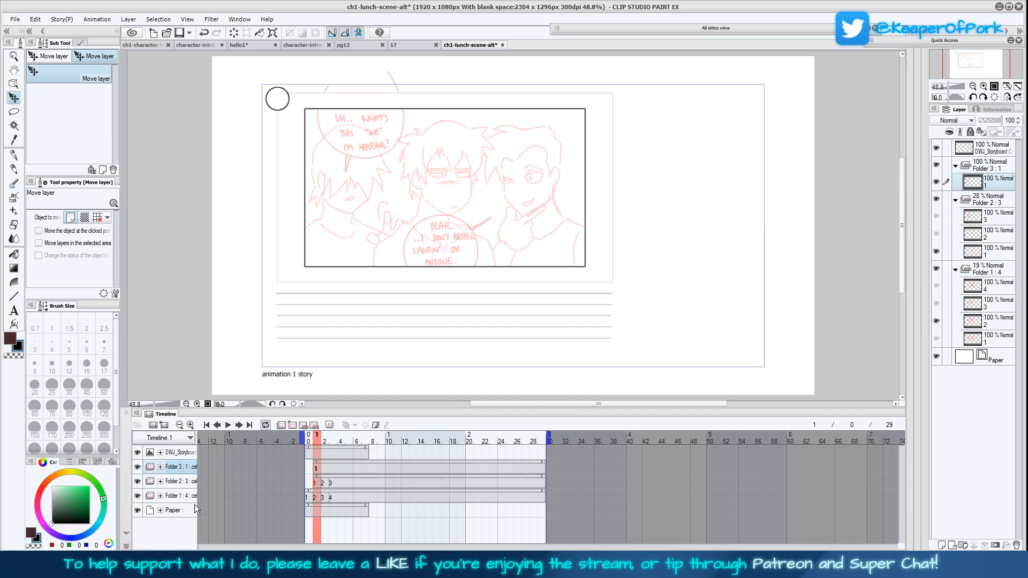
{"action": "left_click", "coordinate": [936, 199]}
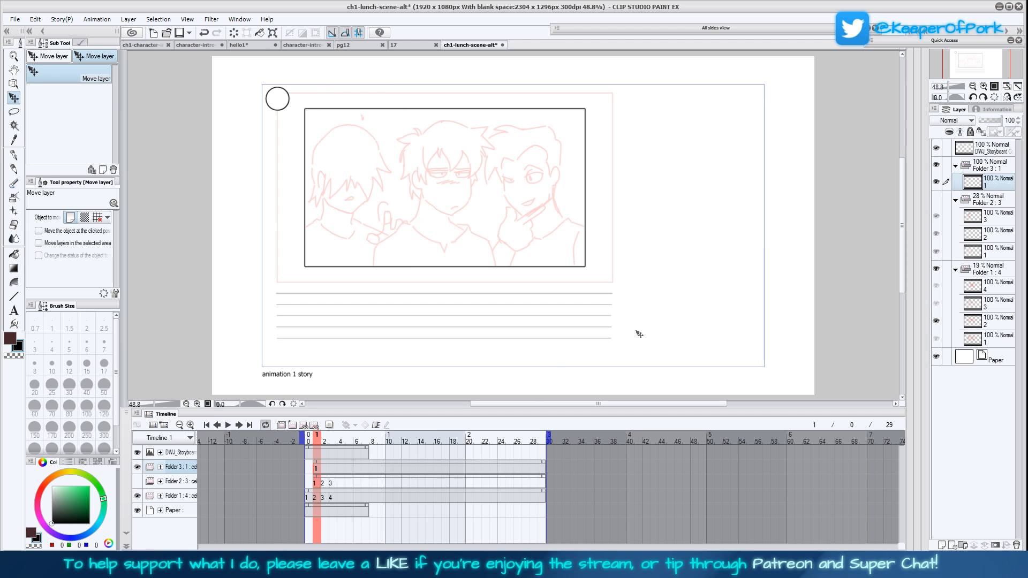
Trace the middle character's hair in bright red with the size 4 Turnip pen, working in the mirrored view
{"action": "left_click", "coordinate": [1007, 97]}
{"action": "left_click", "coordinate": [984, 87]}
{"action": "left_click", "coordinate": [984, 87]}
{"action": "left_click", "coordinate": [983, 87]}
{"action": "left_click_drag", "start_coordinate": [774, 286], "coordinate": [632, 354]}
{"action": "left_click", "coordinate": [14, 155]}
{"action": "left_click", "coordinate": [98, 98]}
{"action": "left_click_drag", "start_coordinate": [80, 501], "coordinate": [90, 486]}
{"action": "left_click", "coordinate": [40, 497]}
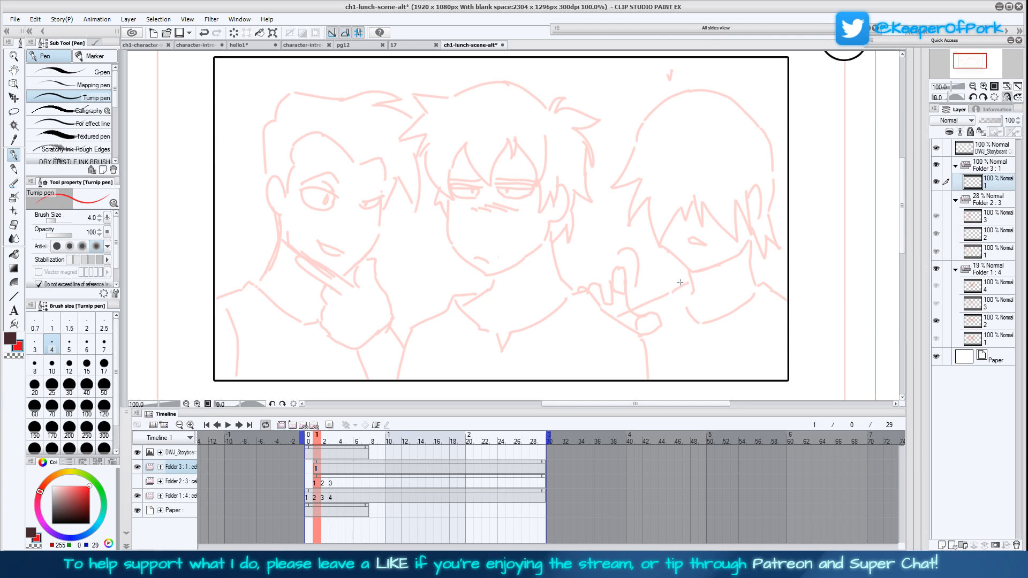
{"action": "left_click_drag", "start_coordinate": [682, 282], "coordinate": [679, 297]}
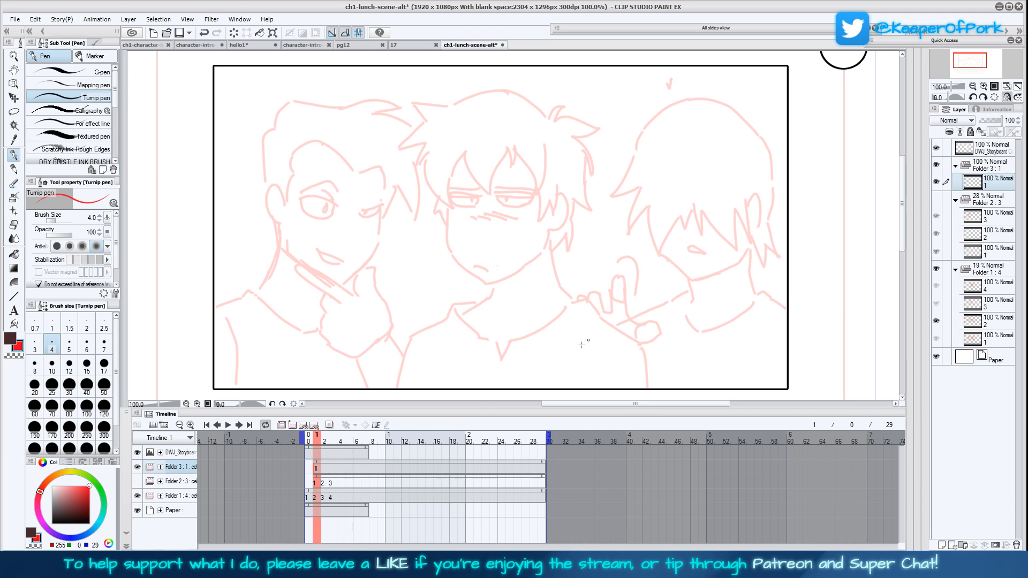
{"action": "mouse_move", "coordinate": [469, 144]}
{"action": "left_mouse_down"}
{"action": "mouse_move", "coordinate": [487, 196]}
{"action": "mouse_move", "coordinate": [509, 154]}
{"action": "mouse_move", "coordinate": [516, 175]}
{"action": "mouse_move", "coordinate": [518, 157]}
{"action": "mouse_move", "coordinate": [542, 195]}
{"action": "mouse_move", "coordinate": [541, 159]}
{"action": "left_mouse_up"}
{"action": "mouse_move", "coordinate": [468, 144]}
{"action": "left_mouse_down"}
{"action": "mouse_move", "coordinate": [450, 203]}
{"action": "mouse_move", "coordinate": [429, 185]}
{"action": "mouse_move", "coordinate": [421, 138]}
{"action": "mouse_move", "coordinate": [427, 156]}
{"action": "mouse_move", "coordinate": [410, 186]}
{"action": "mouse_move", "coordinate": [422, 129]}
{"action": "mouse_move", "coordinate": [395, 135]}
{"action": "mouse_move", "coordinate": [431, 121]}
{"action": "mouse_move", "coordinate": [407, 111]}
{"action": "mouse_move", "coordinate": [510, 92]}
{"action": "mouse_move", "coordinate": [601, 127]}
{"action": "mouse_move", "coordinate": [575, 138]}
{"action": "mouse_move", "coordinate": [590, 166]}
{"action": "mouse_move", "coordinate": [584, 156]}
{"action": "mouse_move", "coordinate": [582, 221]}
{"action": "mouse_move", "coordinate": [565, 251]}
{"action": "mouse_move", "coordinate": [566, 233]}
{"action": "mouse_move", "coordinate": [551, 249]}
{"action": "left_mouse_up"}
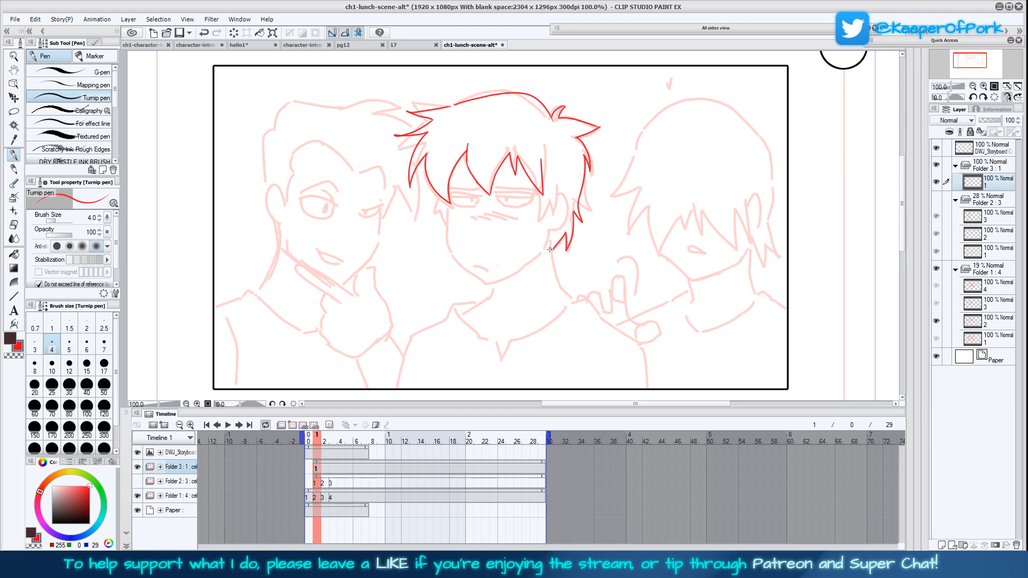
Draw the middle character's face outline, ears, mouth, half-closed eyes and nose over the faded sketch
{"action": "mouse_move", "coordinate": [541, 199]}
{"action": "left_mouse_down"}
{"action": "mouse_move", "coordinate": [550, 221]}
{"action": "mouse_move", "coordinate": [553, 191]}
{"action": "mouse_move", "coordinate": [562, 196]}
{"action": "mouse_move", "coordinate": [561, 231]}
{"action": "mouse_move", "coordinate": [531, 265]}
{"action": "mouse_move", "coordinate": [483, 281]}
{"action": "mouse_move", "coordinate": [451, 255]}
{"action": "mouse_move", "coordinate": [455, 177]}
{"action": "left_mouse_up"}
{"action": "left_click_drag", "start_coordinate": [447, 224], "coordinate": [448, 199]}
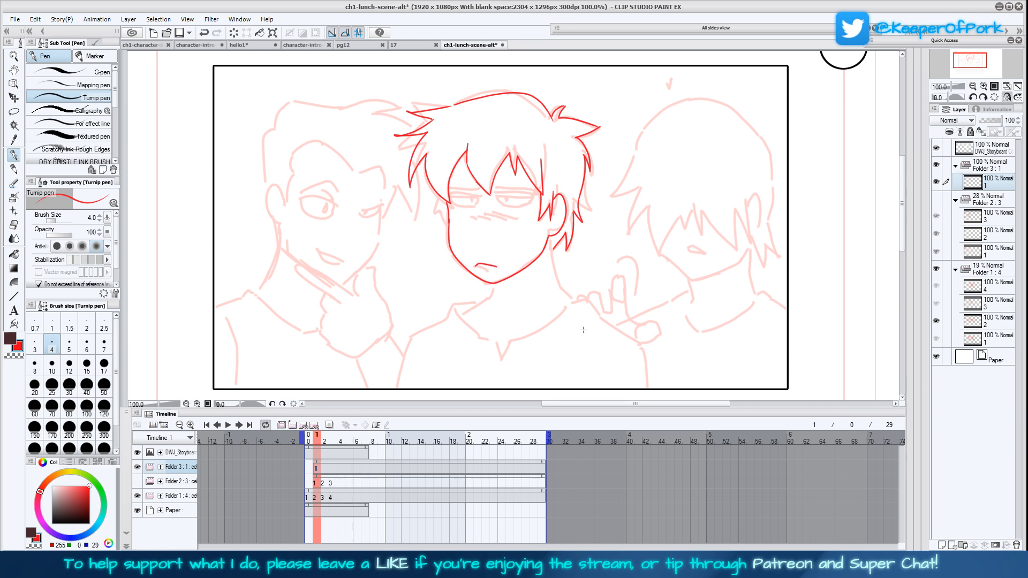
{"action": "left_click_drag", "start_coordinate": [591, 318], "coordinate": [592, 317]}
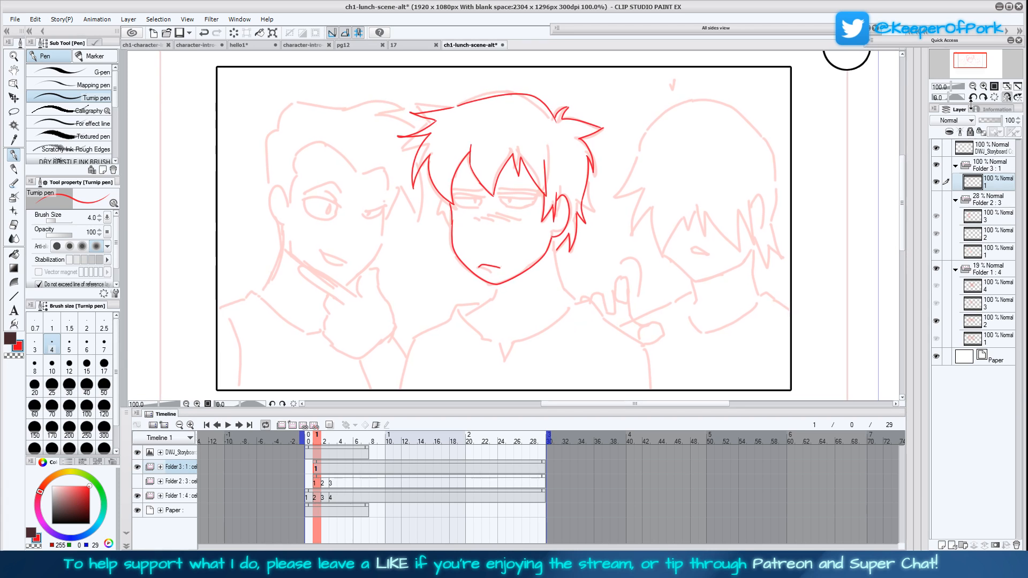
{"action": "left_click", "coordinate": [983, 86]}
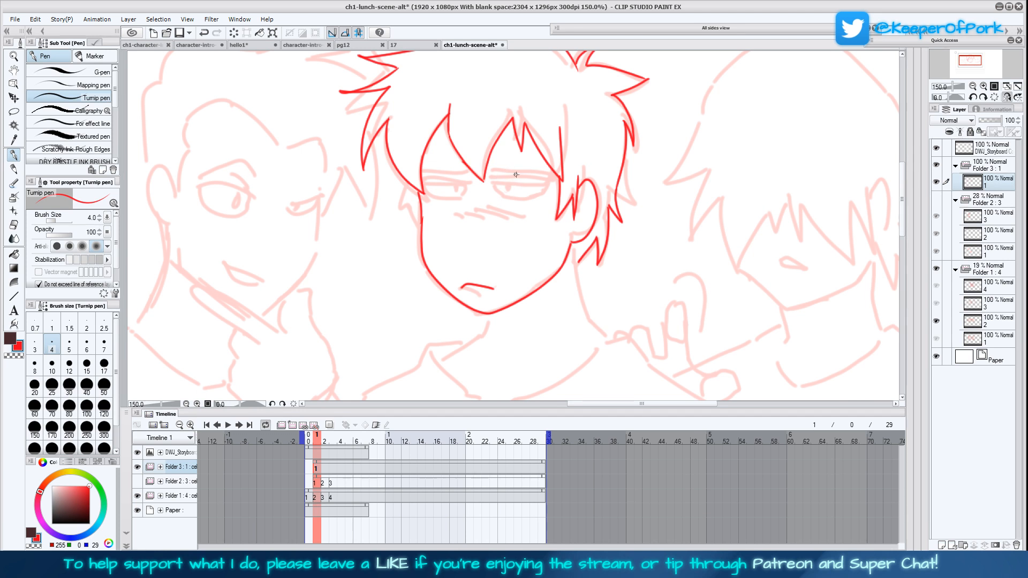
{"action": "left_click_drag", "start_coordinate": [498, 191], "coordinate": [545, 187]}
{"action": "mouse_move", "coordinate": [502, 197]}
{"action": "left_mouse_down"}
{"action": "mouse_move", "coordinate": [524, 206]}
{"action": "mouse_move", "coordinate": [547, 189]}
{"action": "left_mouse_up"}
{"action": "left_click_drag", "start_coordinate": [547, 175], "coordinate": [492, 179]}
{"action": "mouse_move", "coordinate": [427, 184]}
{"action": "left_mouse_down"}
{"action": "mouse_move", "coordinate": [469, 182]}
{"action": "mouse_move", "coordinate": [422, 196]}
{"action": "mouse_move", "coordinate": [437, 207]}
{"action": "mouse_move", "coordinate": [465, 192]}
{"action": "left_mouse_up"}
{"action": "mouse_move", "coordinate": [465, 229]}
{"action": "left_mouse_down"}
{"action": "mouse_move", "coordinate": [470, 239]}
{"action": "mouse_move", "coordinate": [471, 192]}
{"action": "left_mouse_up"}
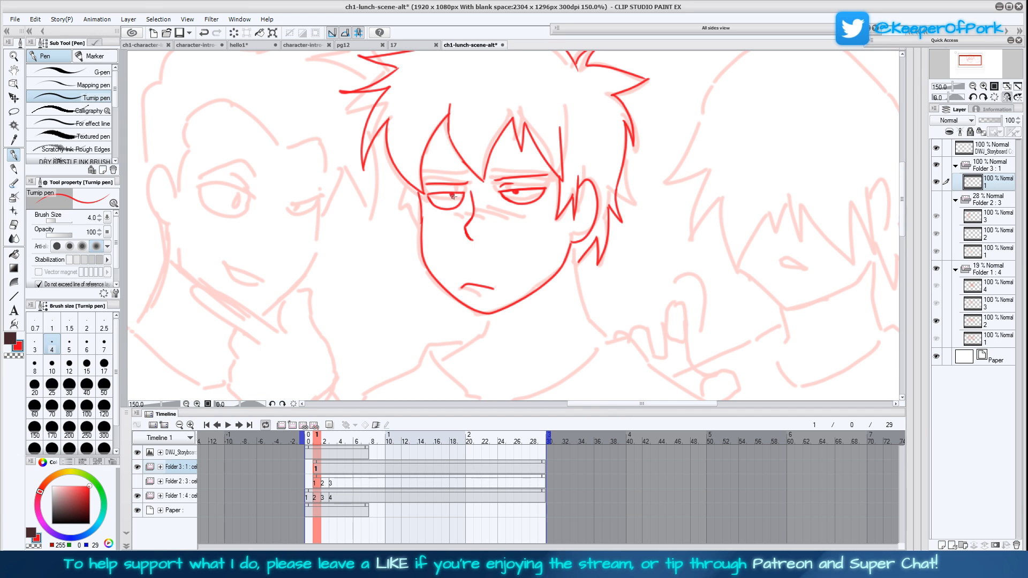
{"action": "mouse_move", "coordinate": [421, 225]}
{"action": "left_mouse_down"}
{"action": "mouse_move", "coordinate": [409, 197]}
{"action": "mouse_move", "coordinate": [405, 212]}
{"action": "mouse_move", "coordinate": [403, 175]}
{"action": "left_mouse_up"}
{"action": "left_click_drag", "start_coordinate": [622, 338], "coordinate": [589, 304]}
{"action": "mouse_move", "coordinate": [561, 160]}
{"action": "left_mouse_down"}
{"action": "mouse_move", "coordinate": [545, 173]}
{"action": "mouse_move", "coordinate": [546, 199]}
{"action": "mouse_move", "coordinate": [552, 159]}
{"action": "left_mouse_up"}
Draw the near side of the middle character's neck and the shirt collar with its open front
{"action": "left_click_drag", "start_coordinate": [595, 314], "coordinate": [601, 247]}
{"action": "mouse_move", "coordinate": [464, 213]}
{"action": "left_mouse_down"}
{"action": "mouse_move", "coordinate": [454, 241]}
{"action": "mouse_move", "coordinate": [416, 261]}
{"action": "left_mouse_up"}
{"action": "left_click_drag", "start_coordinate": [612, 283], "coordinate": [593, 292]}
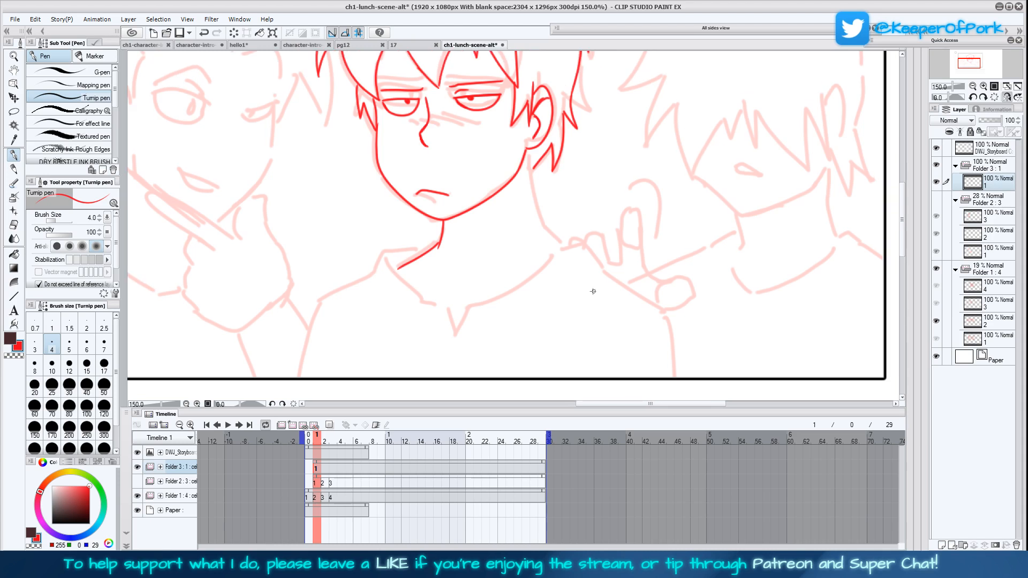
{"action": "mouse_move", "coordinate": [577, 240]}
{"action": "left_mouse_down"}
{"action": "mouse_move", "coordinate": [496, 298]}
{"action": "mouse_move", "coordinate": [470, 304]}
{"action": "mouse_move", "coordinate": [450, 353]}
{"action": "mouse_move", "coordinate": [446, 313]}
{"action": "mouse_move", "coordinate": [396, 269]}
{"action": "mouse_move", "coordinate": [407, 247]}
{"action": "mouse_move", "coordinate": [373, 276]}
{"action": "left_mouse_up"}
{"action": "mouse_move", "coordinate": [452, 368]}
{"action": "left_mouse_down"}
{"action": "mouse_move", "coordinate": [470, 360]}
{"action": "mouse_move", "coordinate": [486, 311]}
{"action": "left_mouse_up"}
Draw the middle character's shoulders and arms, the other side of the neck, the collarbones and the sleeve folds
{"action": "left_click", "coordinate": [1002, 98]}
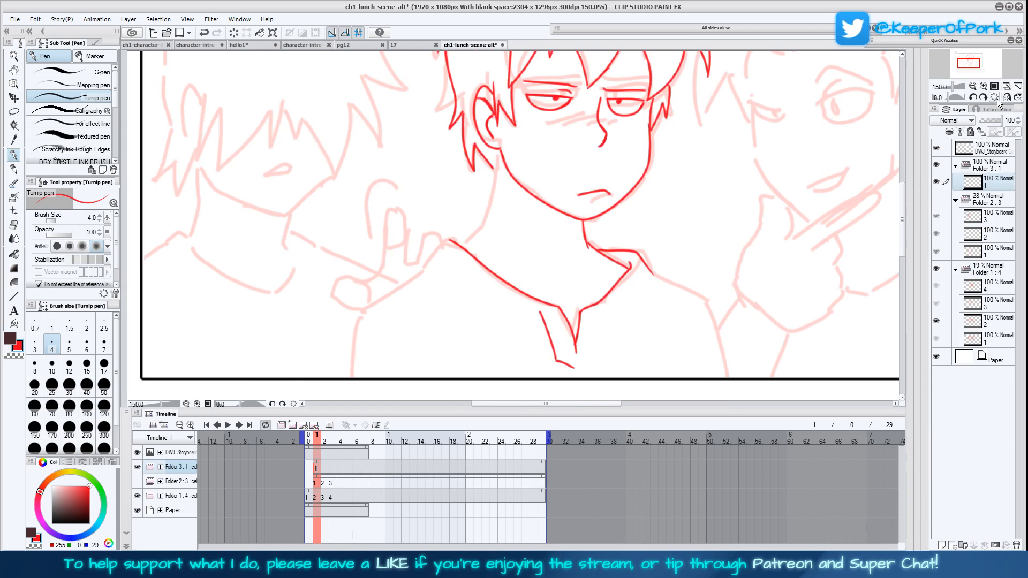
{"action": "mouse_move", "coordinate": [603, 273]}
{"action": "left_mouse_down"}
{"action": "mouse_move", "coordinate": [659, 300]}
{"action": "mouse_move", "coordinate": [686, 396]}
{"action": "left_mouse_up"}
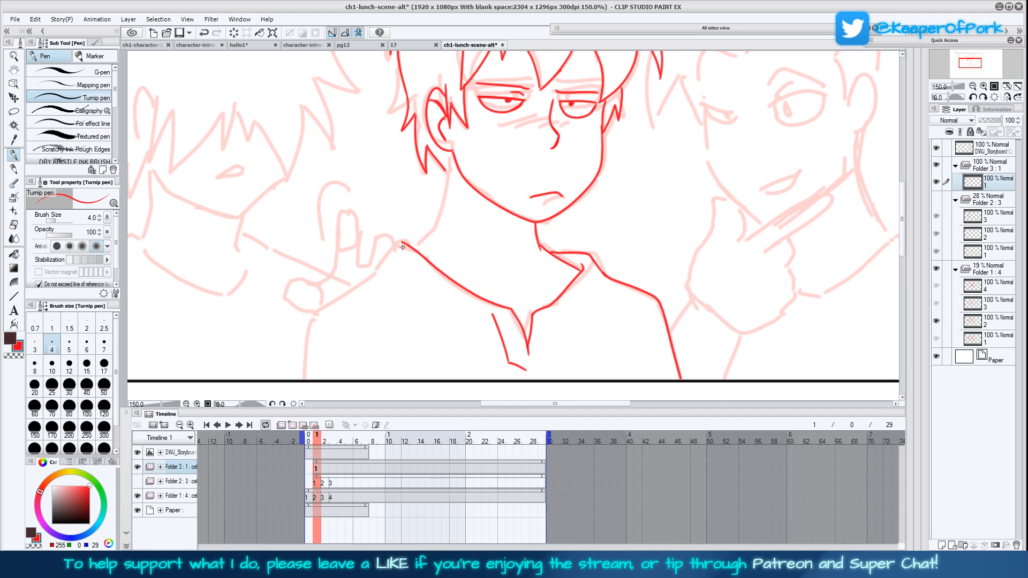
{"action": "mouse_move", "coordinate": [402, 242]}
{"action": "left_mouse_down"}
{"action": "mouse_move", "coordinate": [309, 318]}
{"action": "mouse_move", "coordinate": [294, 393]}
{"action": "left_mouse_up"}
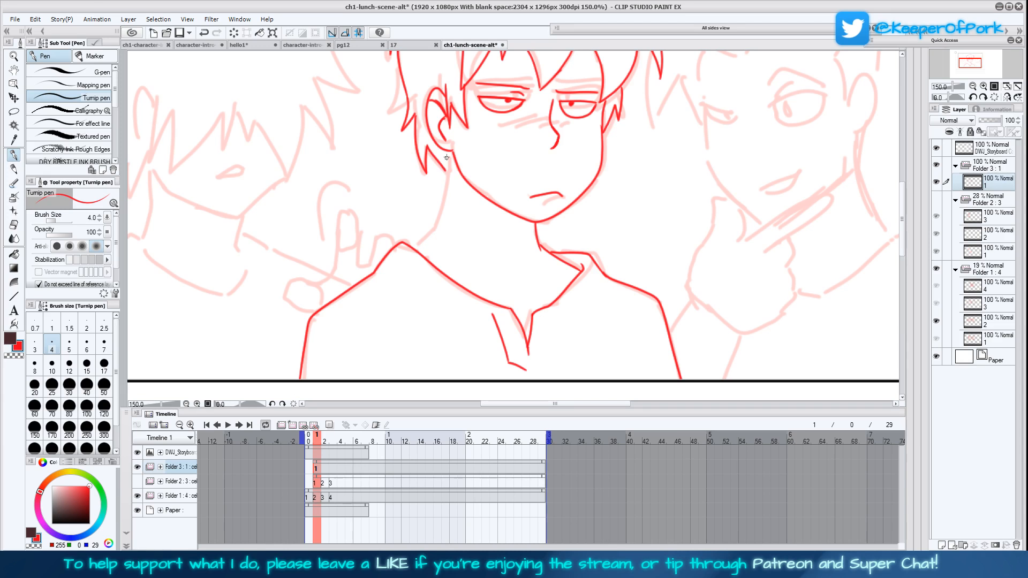
{"action": "mouse_move", "coordinate": [447, 154]}
{"action": "left_mouse_down"}
{"action": "mouse_move", "coordinate": [440, 217]}
{"action": "mouse_move", "coordinate": [416, 243]}
{"action": "left_mouse_up"}
{"action": "left_click_drag", "start_coordinate": [507, 297], "coordinate": [562, 288]}
{"action": "left_click_drag", "start_coordinate": [313, 334], "coordinate": [385, 397]}
{"action": "left_click_drag", "start_coordinate": [655, 316], "coordinate": [639, 385]}
Refine the middle character's nose and frowning mouth with small strokes, undoing the last stroke
{"action": "scroll", "coordinate": [687, 327], "scroll_direction": "up", "scroll_amount": 3}
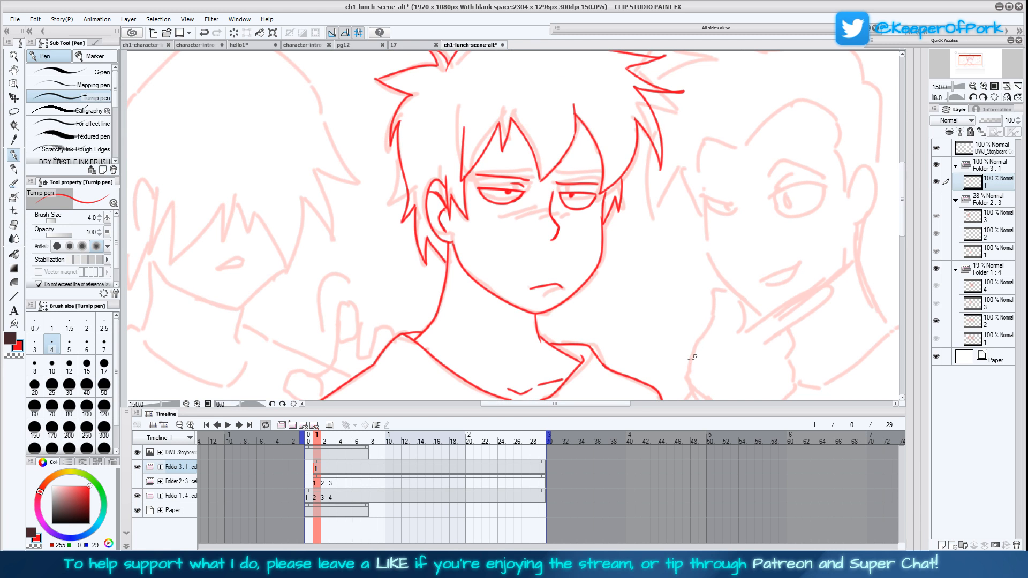
{"action": "left_click_drag", "start_coordinate": [547, 237], "coordinate": [540, 239]}
{"action": "left_click_drag", "start_coordinate": [538, 291], "coordinate": [551, 283]}
{"action": "left_click_drag", "start_coordinate": [545, 282], "coordinate": [567, 275]}
{"action": "left_click_drag", "start_coordinate": [557, 284], "coordinate": [567, 281]}
{"action": "key", "text": "ctrl+z"}
{"action": "left_click", "coordinate": [1007, 86]}
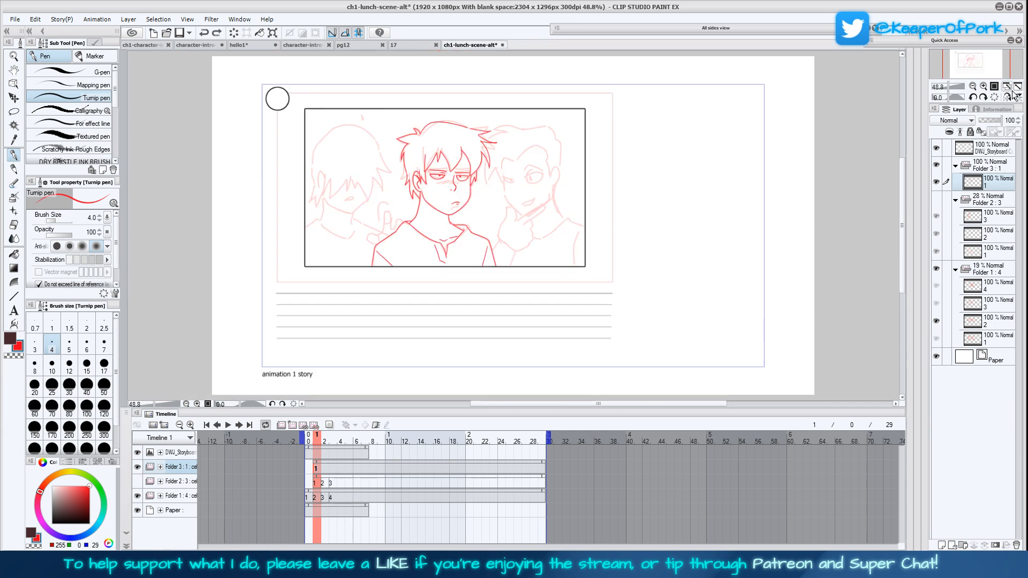
{"action": "left_click", "coordinate": [1006, 99]}
{"action": "left_click", "coordinate": [1005, 100]}
{"action": "left_click", "coordinate": [984, 86]}
{"action": "left_click", "coordinate": [984, 87]}
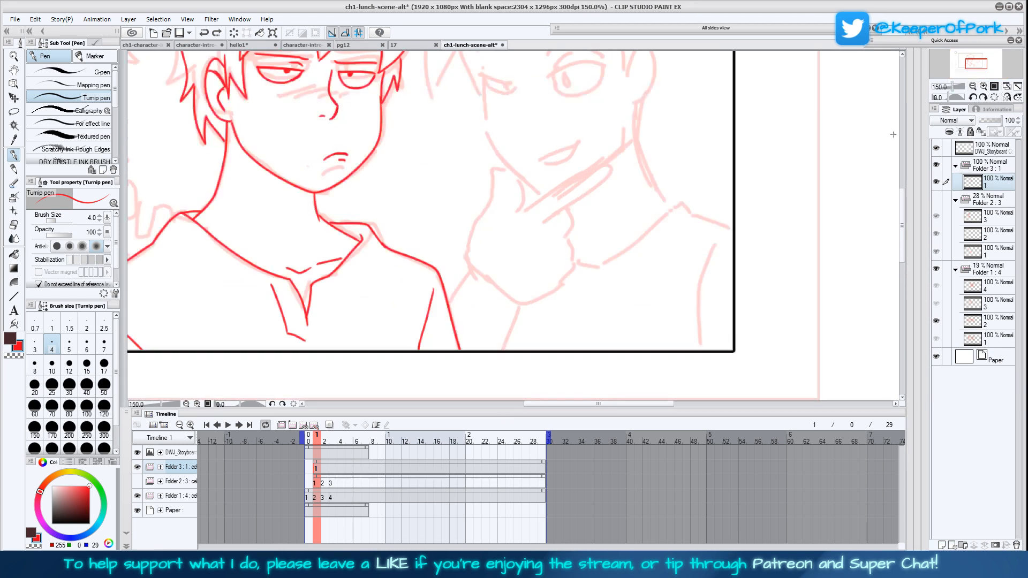
{"action": "left_click_drag", "start_coordinate": [592, 254], "coordinate": [625, 297]}
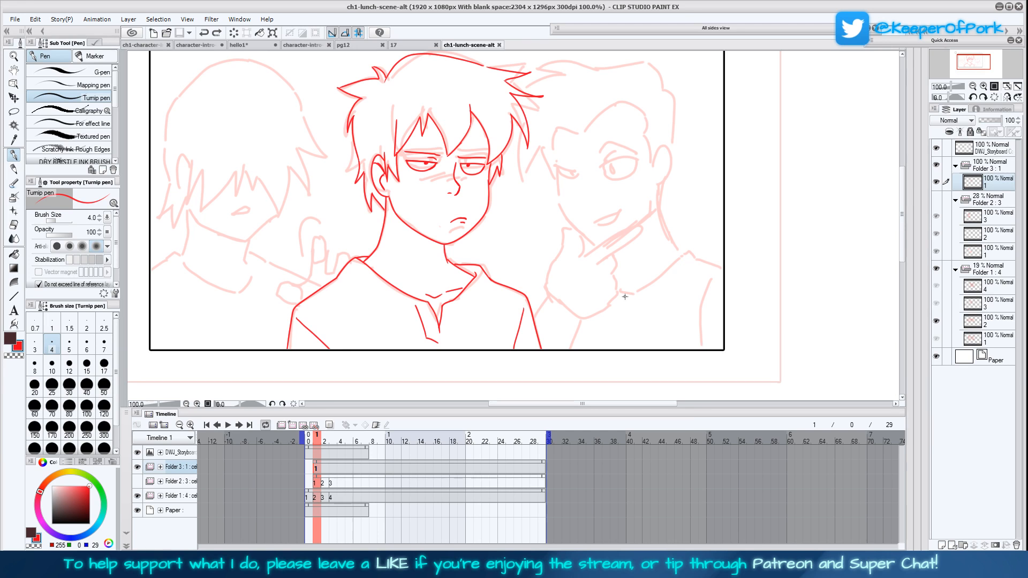
Draw the fingers and thumb of the hand behind the middle character's shoulder
{"action": "left_click", "coordinate": [1005, 98]}
{"action": "left_click", "coordinate": [984, 86]}
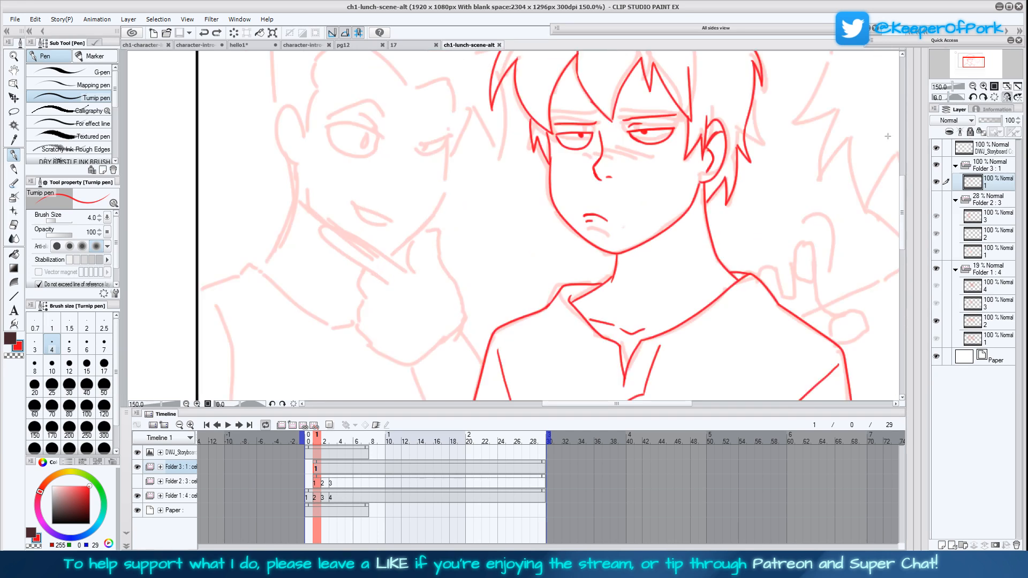
{"action": "left_click_drag", "start_coordinate": [688, 321], "coordinate": [521, 332]}
{"action": "left_click_drag", "start_coordinate": [749, 301], "coordinate": [586, 252]}
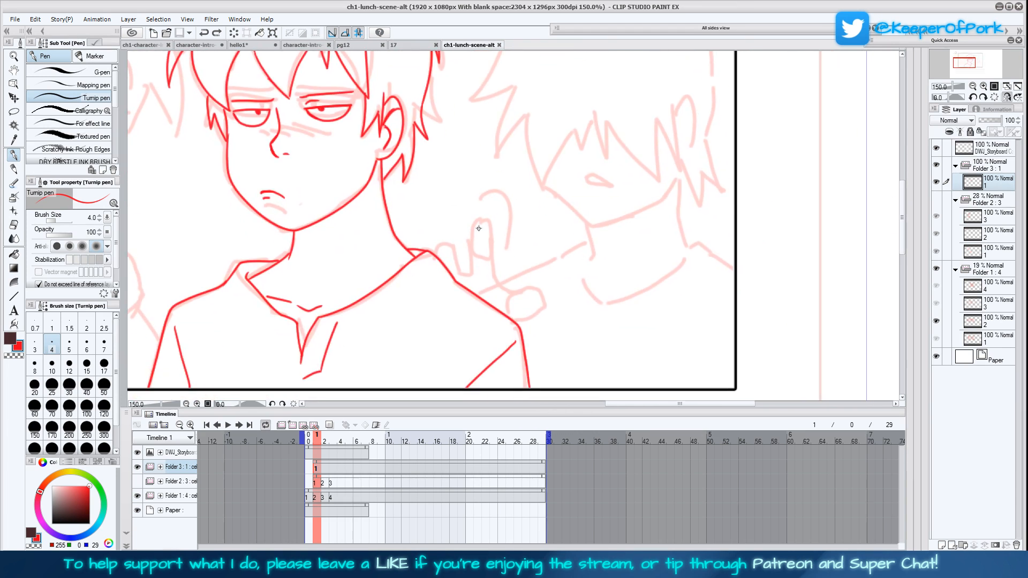
{"action": "mouse_move", "coordinate": [486, 222]}
{"action": "left_mouse_down"}
{"action": "mouse_move", "coordinate": [473, 228]}
{"action": "mouse_move", "coordinate": [473, 250]}
{"action": "mouse_move", "coordinate": [488, 249]}
{"action": "mouse_move", "coordinate": [486, 223]}
{"action": "mouse_move", "coordinate": [474, 269]}
{"action": "mouse_move", "coordinate": [462, 274]}
{"action": "mouse_move", "coordinate": [455, 246]}
{"action": "mouse_move", "coordinate": [438, 242]}
{"action": "mouse_move", "coordinate": [429, 253]}
{"action": "mouse_move", "coordinate": [444, 265]}
{"action": "left_mouse_up"}
{"action": "mouse_move", "coordinate": [489, 232]}
{"action": "left_mouse_down"}
{"action": "mouse_move", "coordinate": [500, 284]}
{"action": "mouse_move", "coordinate": [535, 293]}
{"action": "mouse_move", "coordinate": [509, 308]}
{"action": "mouse_move", "coordinate": [513, 322]}
{"action": "mouse_move", "coordinate": [540, 312]}
{"action": "mouse_move", "coordinate": [528, 292]}
{"action": "left_mouse_up"}
{"action": "mouse_move", "coordinate": [450, 211]}
{"action": "left_mouse_down"}
{"action": "mouse_move", "coordinate": [457, 202]}
{"action": "mouse_move", "coordinate": [512, 220]}
{"action": "left_mouse_up"}
Draw the jagged fringe of the character whose hair covers the eyes
{"action": "mouse_move", "coordinate": [662, 270]}
{"action": "left_mouse_down"}
{"action": "mouse_move", "coordinate": [619, 350]}
{"action": "mouse_move", "coordinate": [615, 337]}
{"action": "left_mouse_up"}
{"action": "mouse_move", "coordinate": [529, 227]}
{"action": "left_mouse_down"}
{"action": "mouse_move", "coordinate": [538, 256]}
{"action": "mouse_move", "coordinate": [549, 220]}
{"action": "mouse_move", "coordinate": [584, 270]}
{"action": "mouse_move", "coordinate": [577, 243]}
{"action": "mouse_move", "coordinate": [621, 279]}
{"action": "mouse_move", "coordinate": [617, 229]}
{"action": "mouse_move", "coordinate": [636, 263]}
{"action": "mouse_move", "coordinate": [634, 196]}
{"action": "left_mouse_up"}
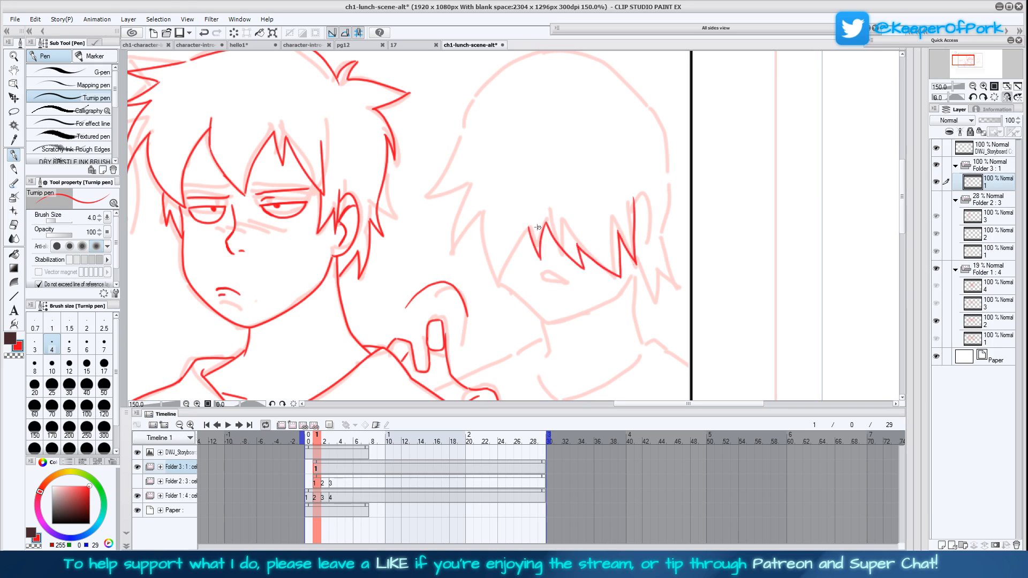
{"action": "mouse_move", "coordinate": [530, 228]}
{"action": "left_mouse_down"}
{"action": "mouse_move", "coordinate": [509, 299]}
{"action": "mouse_move", "coordinate": [482, 257]}
{"action": "mouse_move", "coordinate": [475, 213]}
{"action": "mouse_move", "coordinate": [456, 281]}
{"action": "mouse_move", "coordinate": [460, 189]}
{"action": "left_mouse_up"}
Draw the jaw, both sides of the neck and the outer shoulder of the character with covered eyes
{"action": "left_click_drag", "start_coordinate": [629, 331], "coordinate": [604, 311]}
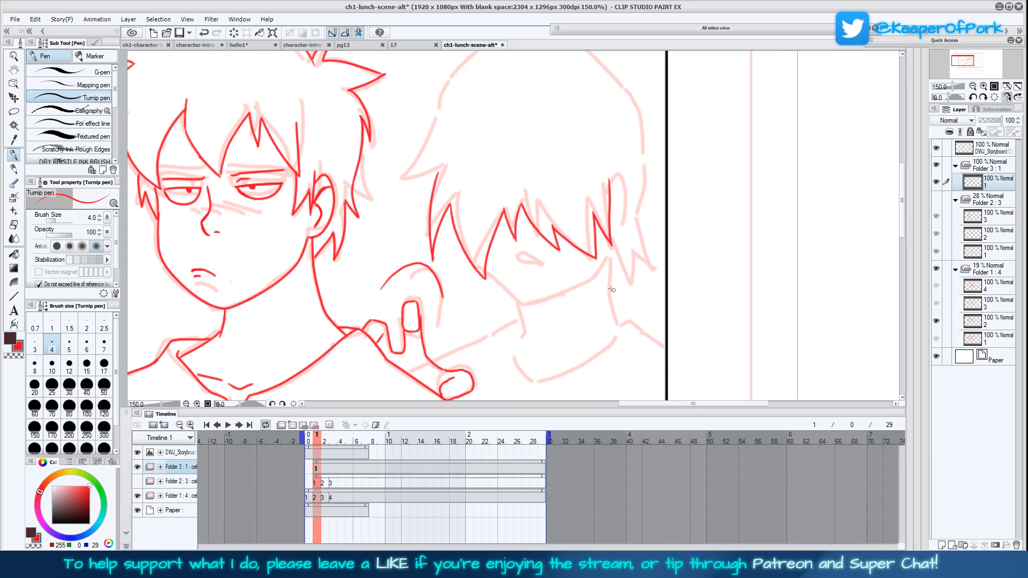
{"action": "mouse_move", "coordinate": [486, 269]}
{"action": "left_mouse_down"}
{"action": "mouse_move", "coordinate": [526, 304]}
{"action": "mouse_move", "coordinate": [578, 282]}
{"action": "left_mouse_up"}
{"action": "left_click_drag", "start_coordinate": [523, 340], "coordinate": [524, 304]}
{"action": "mouse_move", "coordinate": [612, 283]}
{"action": "left_mouse_down"}
{"action": "mouse_move", "coordinate": [590, 222]}
{"action": "mouse_move", "coordinate": [609, 279]}
{"action": "mouse_move", "coordinate": [647, 294]}
{"action": "left_mouse_up"}
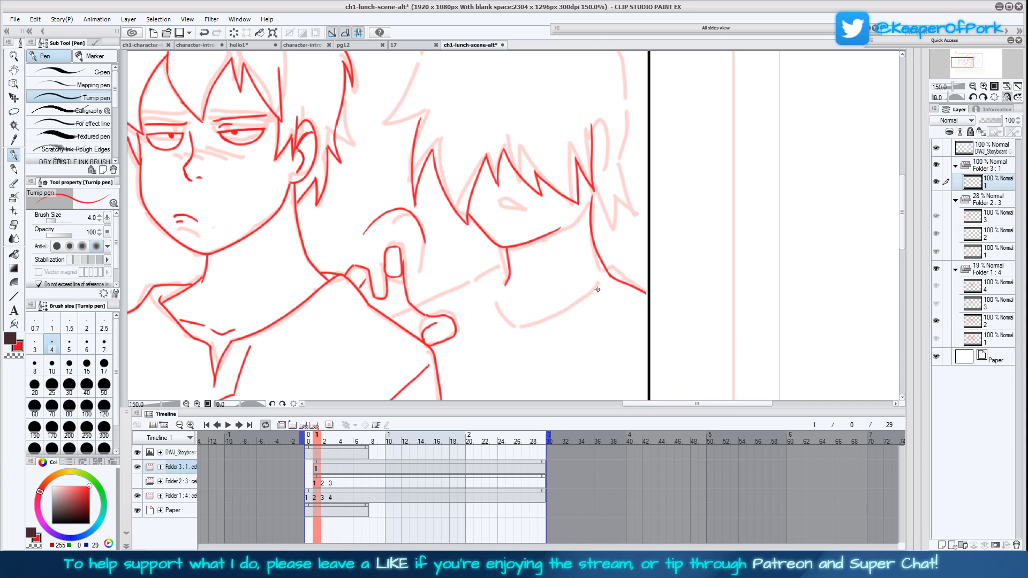
Draw the shoulder line, curved collar and small open mouth of the character with covered eyes
{"action": "left_click_drag", "start_coordinate": [506, 266], "coordinate": [415, 307]}
{"action": "mouse_move", "coordinate": [554, 283]}
{"action": "left_mouse_down"}
{"action": "mouse_move", "coordinate": [521, 235]}
{"action": "mouse_move", "coordinate": [476, 222]}
{"action": "mouse_move", "coordinate": [459, 247]}
{"action": "mouse_move", "coordinate": [487, 284]}
{"action": "mouse_move", "coordinate": [592, 235]}
{"action": "left_mouse_up"}
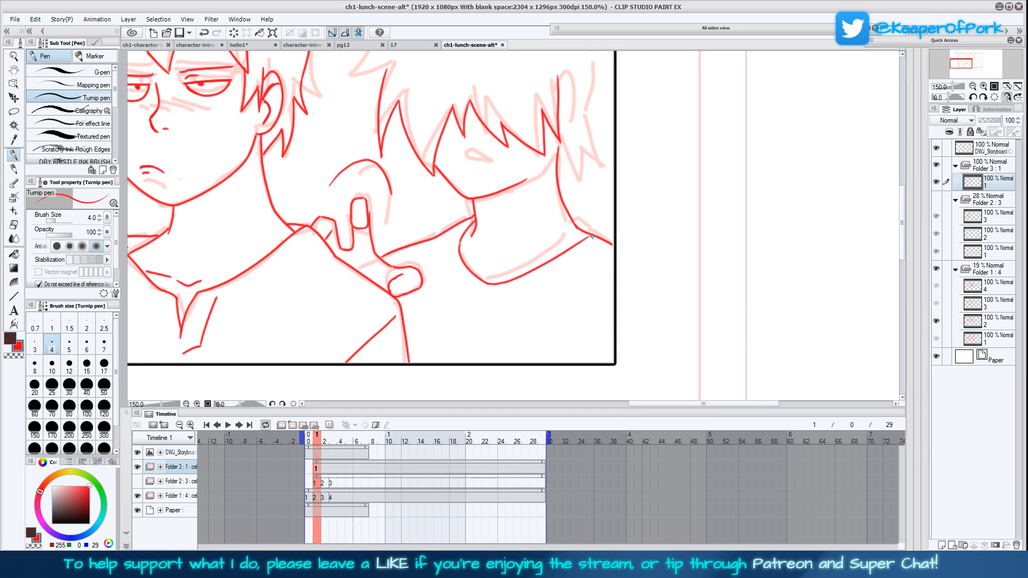
{"action": "mouse_move", "coordinate": [465, 282]}
{"action": "left_mouse_down"}
{"action": "mouse_move", "coordinate": [488, 300]}
{"action": "mouse_move", "coordinate": [523, 289]}
{"action": "left_mouse_up"}
{"action": "scroll", "coordinate": [525, 332], "scroll_direction": "up", "scroll_amount": 2}
{"action": "scroll", "coordinate": [509, 306], "scroll_direction": "up", "scroll_amount": 2}
{"action": "left_click_drag", "start_coordinate": [486, 283], "coordinate": [504, 287]}
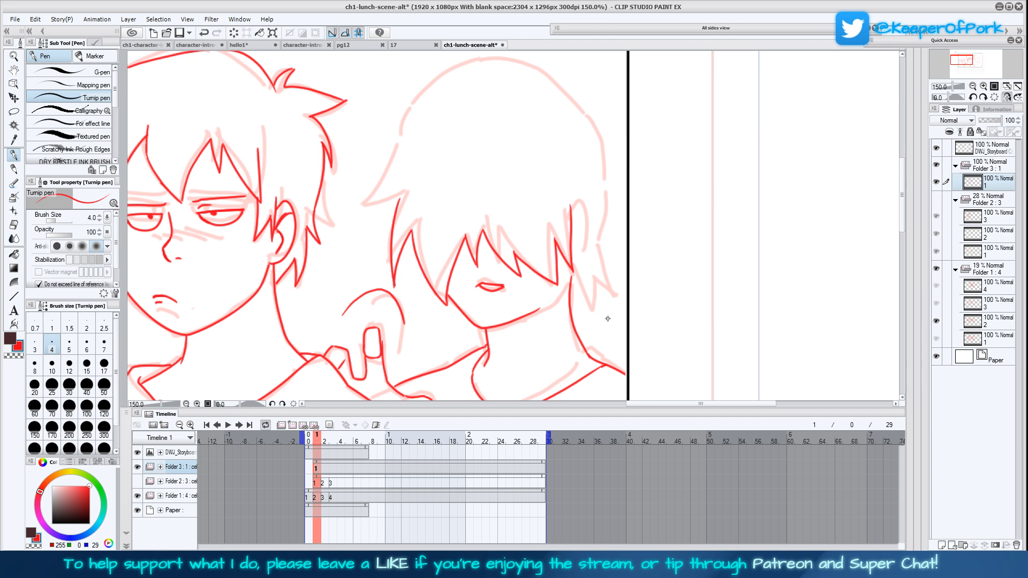
Draw the pointed side locks, ear and rounded crown outline of the character with covered eyes
{"action": "scroll", "coordinate": [591, 327], "scroll_direction": "up", "scroll_amount": 2}
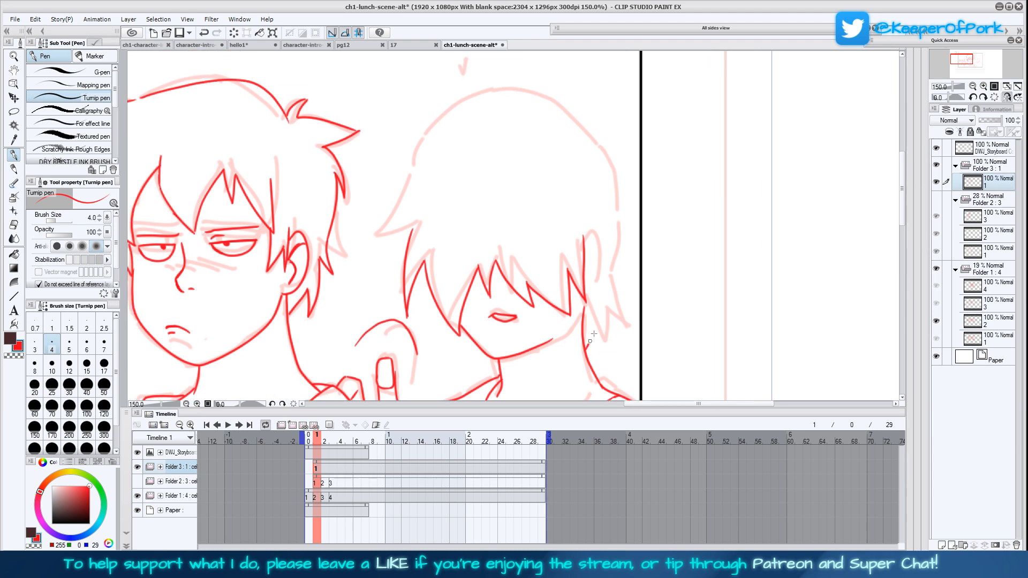
{"action": "mouse_move", "coordinate": [605, 340]}
{"action": "left_mouse_down"}
{"action": "mouse_move", "coordinate": [610, 310]}
{"action": "mouse_move", "coordinate": [629, 326]}
{"action": "left_mouse_up"}
{"action": "left_click_drag", "start_coordinate": [611, 272], "coordinate": [629, 327]}
{"action": "mouse_move", "coordinate": [586, 244]}
{"action": "left_mouse_down"}
{"action": "mouse_move", "coordinate": [599, 245]}
{"action": "mouse_move", "coordinate": [605, 275]}
{"action": "mouse_move", "coordinate": [585, 294]}
{"action": "left_mouse_up"}
{"action": "mouse_move", "coordinate": [588, 255]}
{"action": "left_mouse_down"}
{"action": "mouse_move", "coordinate": [599, 267]}
{"action": "mouse_move", "coordinate": [616, 250]}
{"action": "mouse_move", "coordinate": [621, 213]}
{"action": "mouse_move", "coordinate": [602, 136]}
{"action": "mouse_move", "coordinate": [572, 107]}
{"action": "mouse_move", "coordinate": [517, 90]}
{"action": "mouse_move", "coordinate": [448, 119]}
{"action": "mouse_move", "coordinate": [368, 221]}
{"action": "mouse_move", "coordinate": [406, 227]}
{"action": "mouse_move", "coordinate": [392, 250]}
{"action": "mouse_move", "coordinate": [402, 222]}
{"action": "mouse_move", "coordinate": [364, 223]}
{"action": "mouse_move", "coordinate": [421, 156]}
{"action": "left_mouse_up"}
{"action": "scroll", "coordinate": [665, 264], "scroll_direction": "down", "scroll_amount": 1}
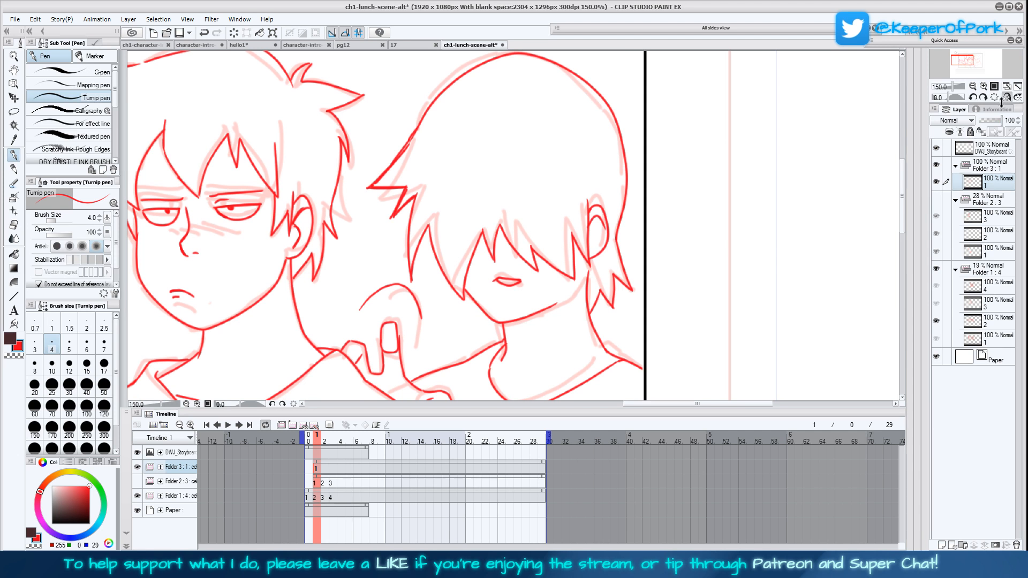
Bring the whole page into view unmirrored and save the storyboard file
{"action": "left_click", "coordinate": [1018, 87]}
{"action": "left_click", "coordinate": [1018, 87]}
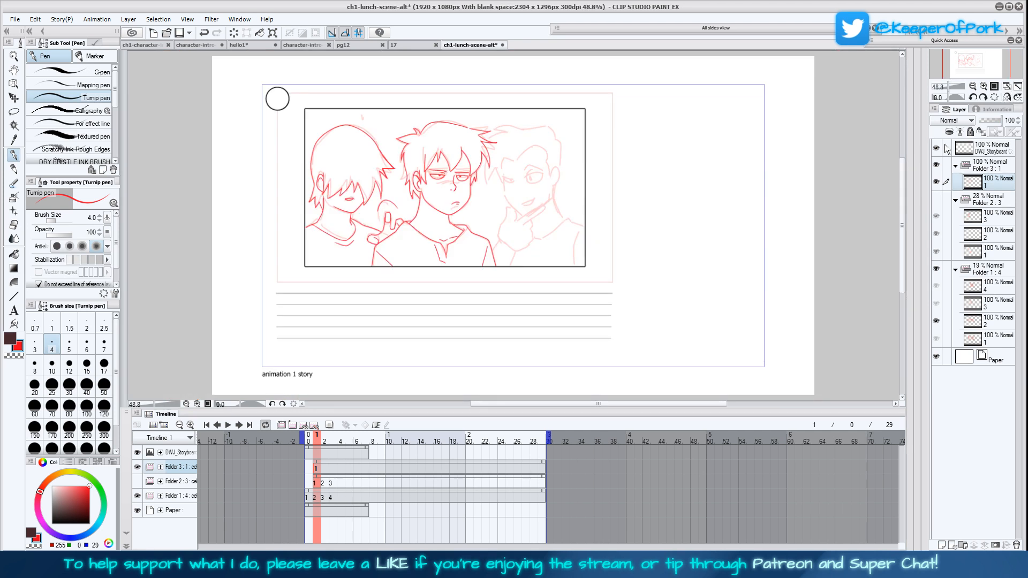
{"action": "key", "text": "ctrl+s"}
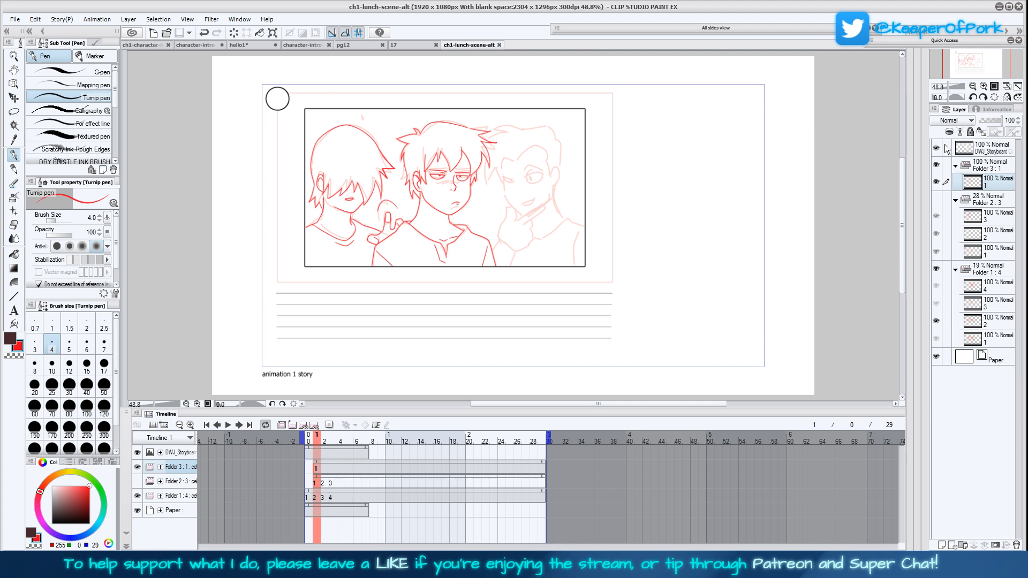
Draw the extended index finger of the third character's hand at the chin, try a thumb, and undo the thumb strokes
{"action": "left_click", "coordinate": [1007, 97]}
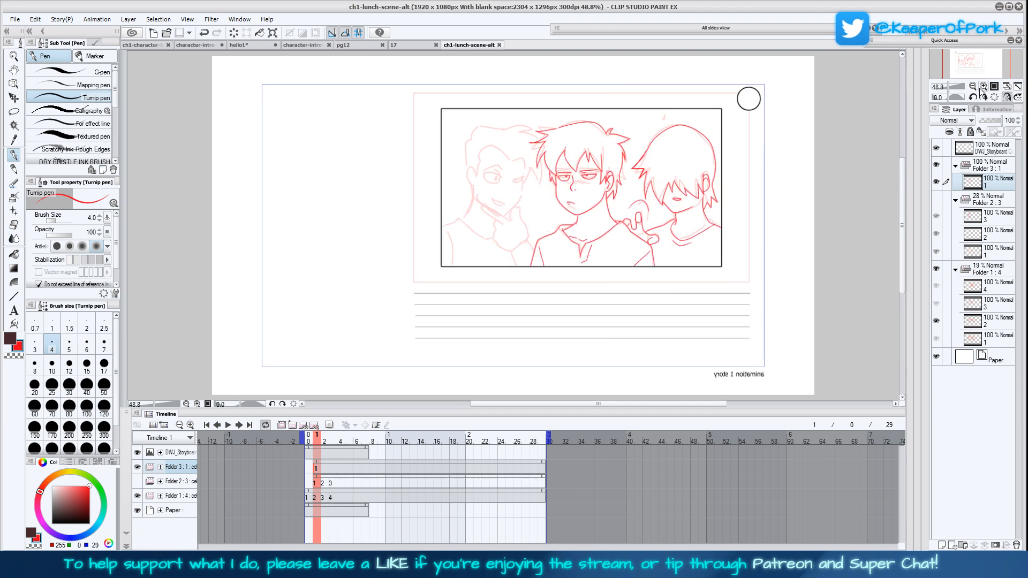
{"action": "left_click", "coordinate": [983, 86]}
{"action": "left_click", "coordinate": [984, 86]}
{"action": "left_click", "coordinate": [984, 86]}
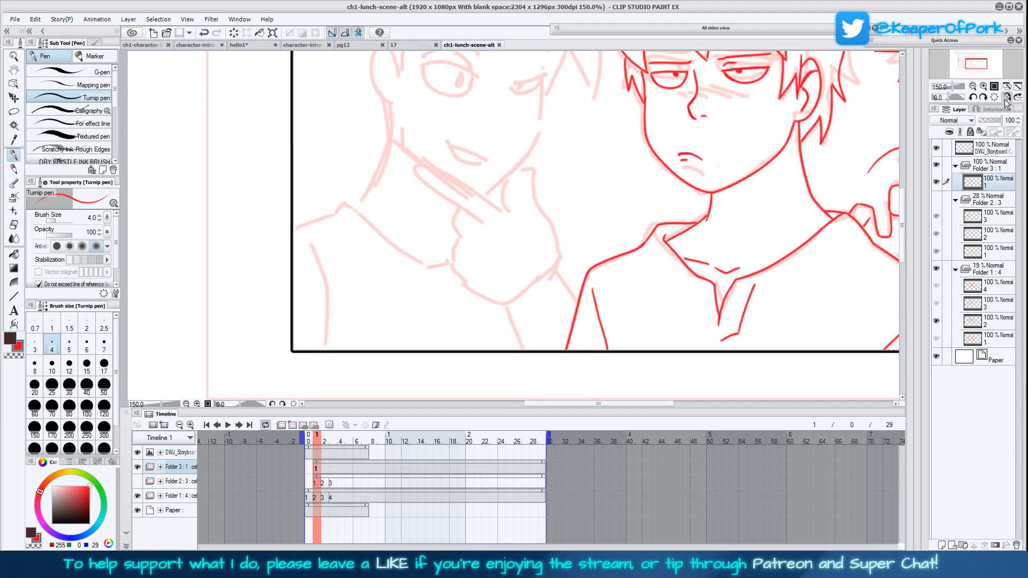
{"action": "left_click", "coordinate": [1007, 97]}
{"action": "left_click_drag", "start_coordinate": [629, 333], "coordinate": [651, 345]}
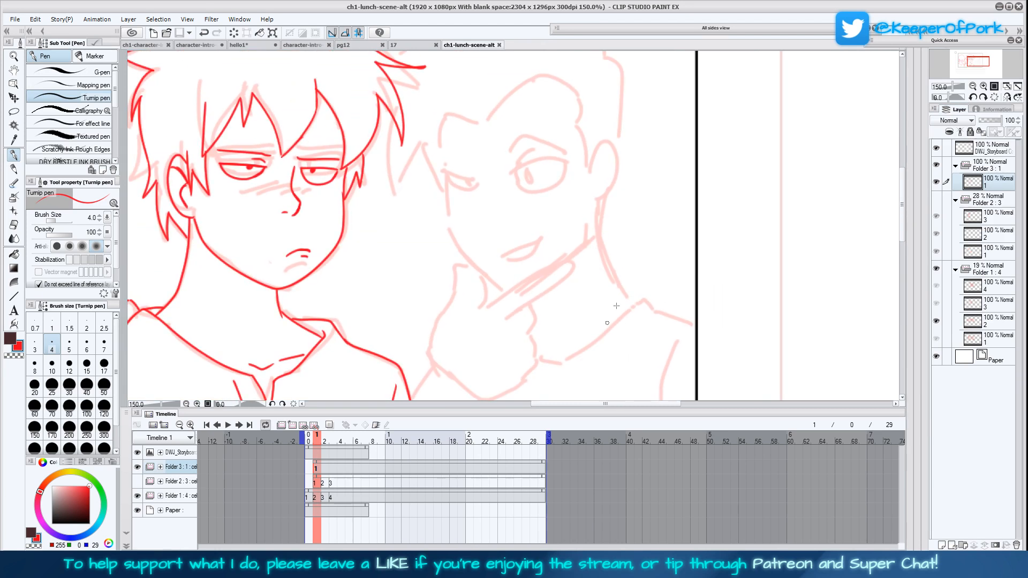
{"action": "left_click", "coordinate": [1007, 97]}
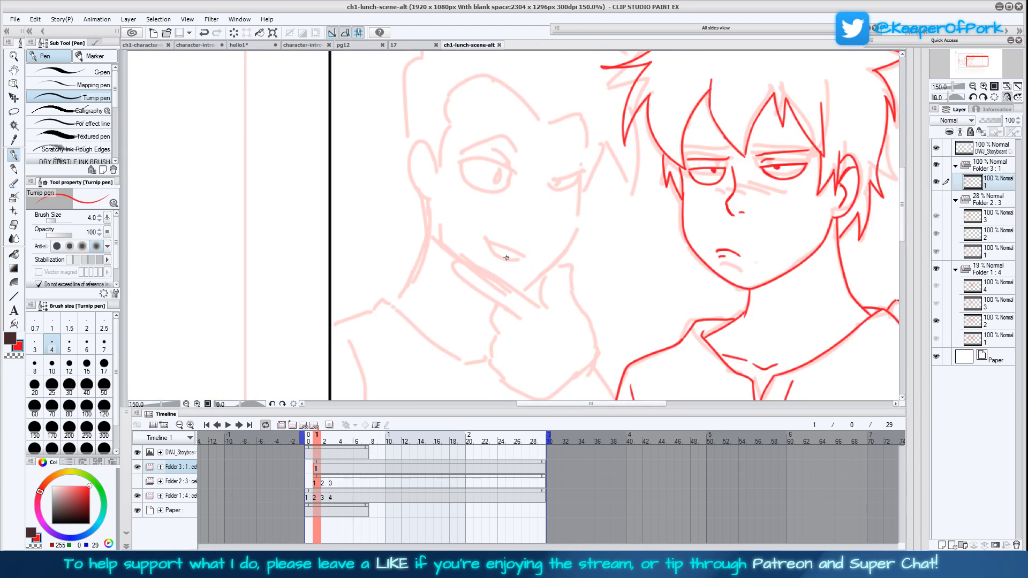
{"action": "mouse_move", "coordinate": [541, 304]}
{"action": "left_mouse_down"}
{"action": "mouse_move", "coordinate": [471, 266]}
{"action": "mouse_move", "coordinate": [457, 276]}
{"action": "mouse_move", "coordinate": [487, 296]}
{"action": "mouse_move", "coordinate": [546, 290]}
{"action": "mouse_move", "coordinate": [570, 284]}
{"action": "left_mouse_up"}
{"action": "left_click_drag", "start_coordinate": [569, 288], "coordinate": [567, 311]}
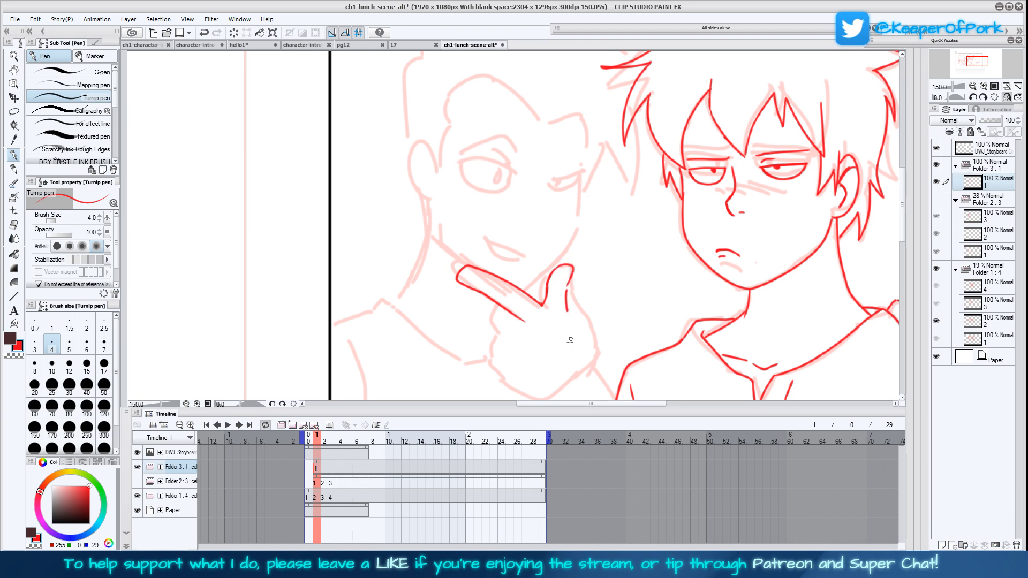
{"action": "key", "text": "ctrl+z"}
{"action": "key", "text": "ctrl+z"}
{"action": "key", "text": "ctrl+z"}
{"action": "key", "text": "ctrl+z"}
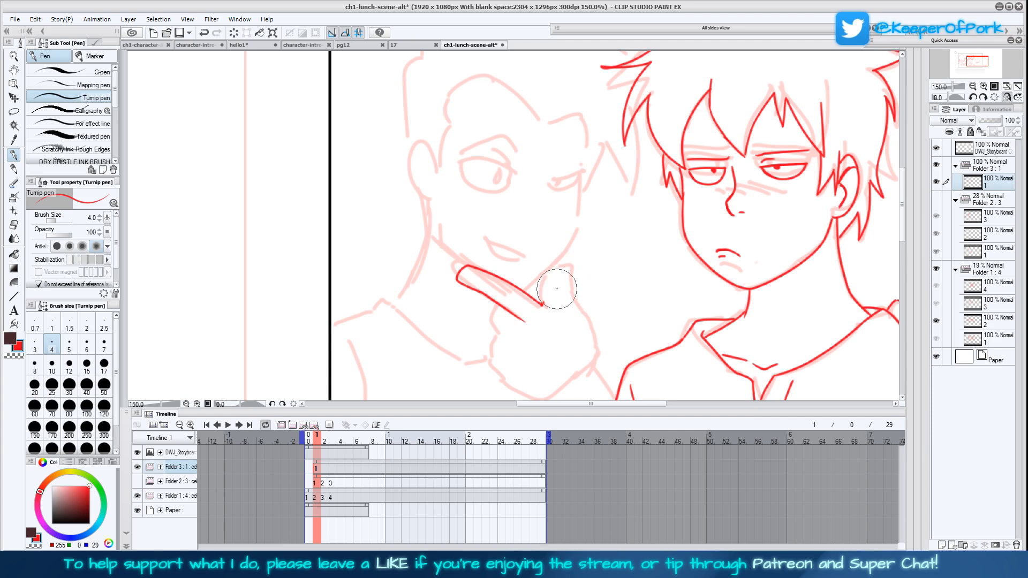
Draw the thumb, back of the hand, curled fingers and wrist below the third character's chin
{"action": "mouse_move", "coordinate": [535, 300]}
{"action": "left_mouse_down"}
{"action": "mouse_move", "coordinate": [557, 299]}
{"action": "mouse_move", "coordinate": [547, 267]}
{"action": "mouse_move", "coordinate": [565, 260]}
{"action": "mouse_move", "coordinate": [584, 316]}
{"action": "left_mouse_up"}
{"action": "left_click_drag", "start_coordinate": [658, 365], "coordinate": [624, 286]}
{"action": "mouse_move", "coordinate": [552, 242]}
{"action": "left_mouse_down"}
{"action": "mouse_move", "coordinate": [554, 296]}
{"action": "mouse_move", "coordinate": [579, 340]}
{"action": "left_mouse_up"}
{"action": "left_click_drag", "start_coordinate": [557, 275], "coordinate": [555, 259]}
{"action": "mouse_move", "coordinate": [459, 229]}
{"action": "left_mouse_down"}
{"action": "mouse_move", "coordinate": [475, 283]}
{"action": "mouse_move", "coordinate": [454, 270]}
{"action": "mouse_move", "coordinate": [466, 306]}
{"action": "left_mouse_up"}
{"action": "mouse_move", "coordinate": [469, 309]}
{"action": "left_mouse_down"}
{"action": "mouse_move", "coordinate": [532, 335]}
{"action": "mouse_move", "coordinate": [528, 371]}
{"action": "left_mouse_up"}
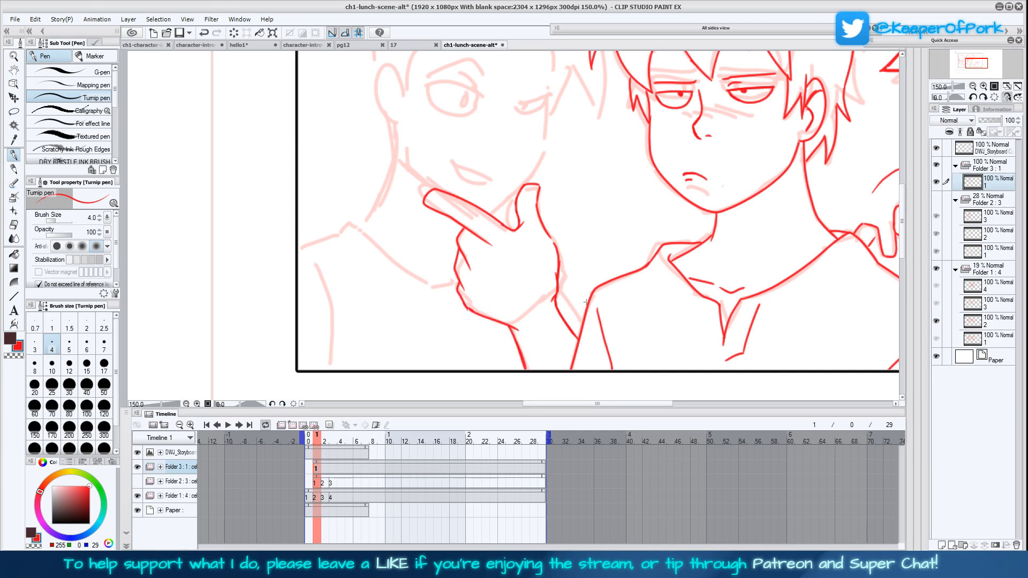
Lasso the third character's hand, scale it to 93%, rotate it slightly clockwise, and clear the selection
{"action": "left_click", "coordinate": [1008, 98]}
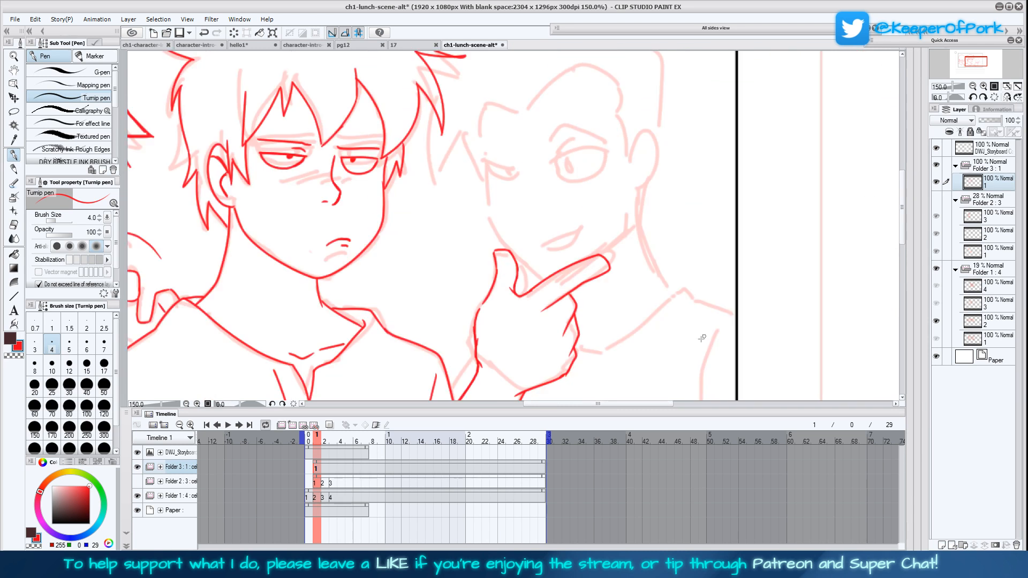
{"action": "scroll", "coordinate": [727, 309], "scroll_direction": "down", "scroll_amount": 2}
{"action": "left_click", "coordinate": [14, 111]}
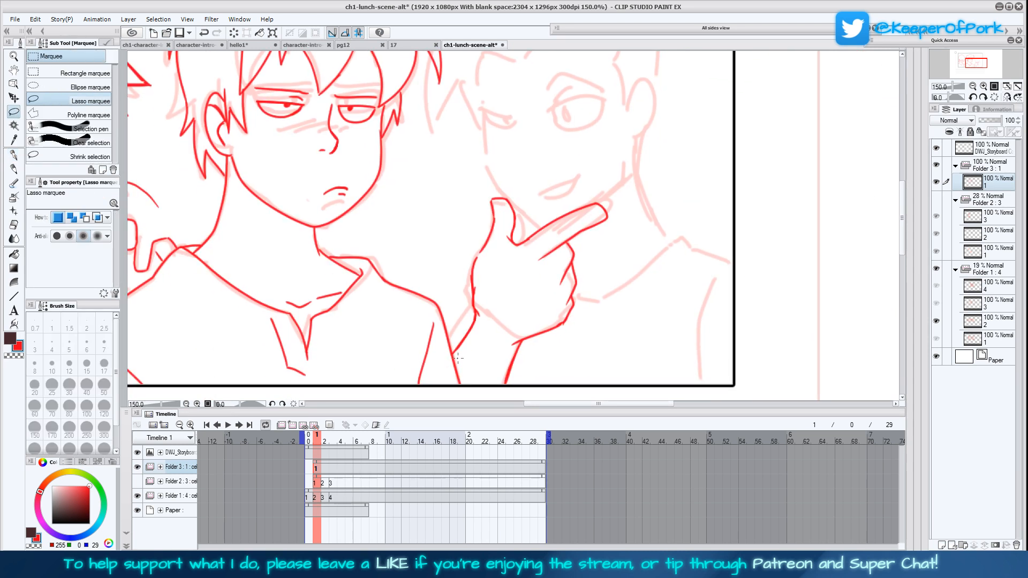
{"action": "mouse_move", "coordinate": [483, 329]}
{"action": "left_mouse_down"}
{"action": "mouse_move", "coordinate": [462, 282]}
{"action": "mouse_move", "coordinate": [499, 180]}
{"action": "mouse_move", "coordinate": [642, 201]}
{"action": "mouse_move", "coordinate": [587, 325]}
{"action": "mouse_move", "coordinate": [512, 346]}
{"action": "mouse_move", "coordinate": [488, 320]}
{"action": "left_mouse_up"}
{"action": "left_click", "coordinate": [576, 367]}
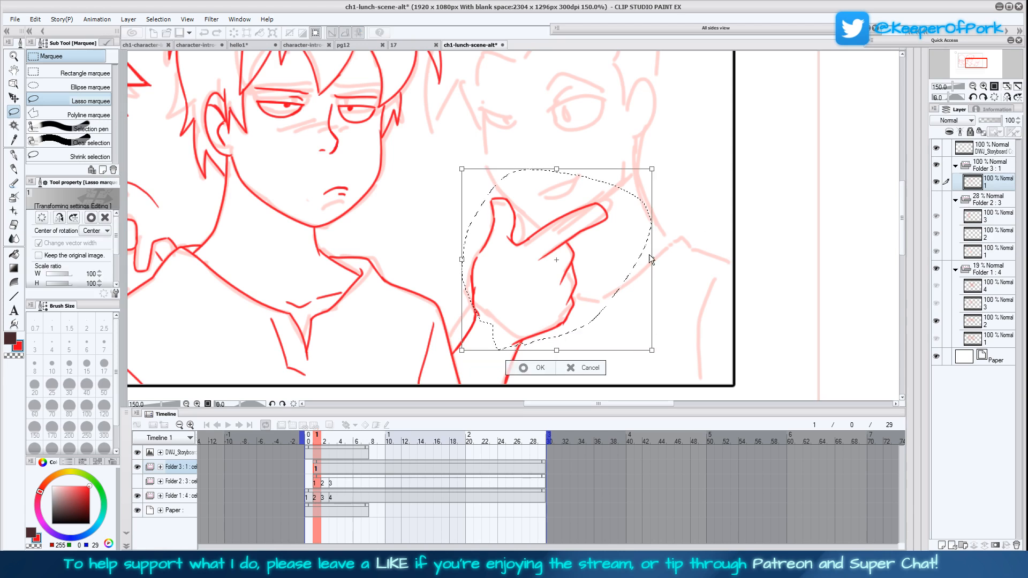
{"action": "left_click_drag", "start_coordinate": [645, 261], "coordinate": [638, 261]}
{"action": "left_click_drag", "start_coordinate": [599, 312], "coordinate": [601, 320]}
{"action": "left_click_drag", "start_coordinate": [664, 295], "coordinate": [667, 307]}
{"action": "left_click_drag", "start_coordinate": [585, 316], "coordinate": [588, 322]}
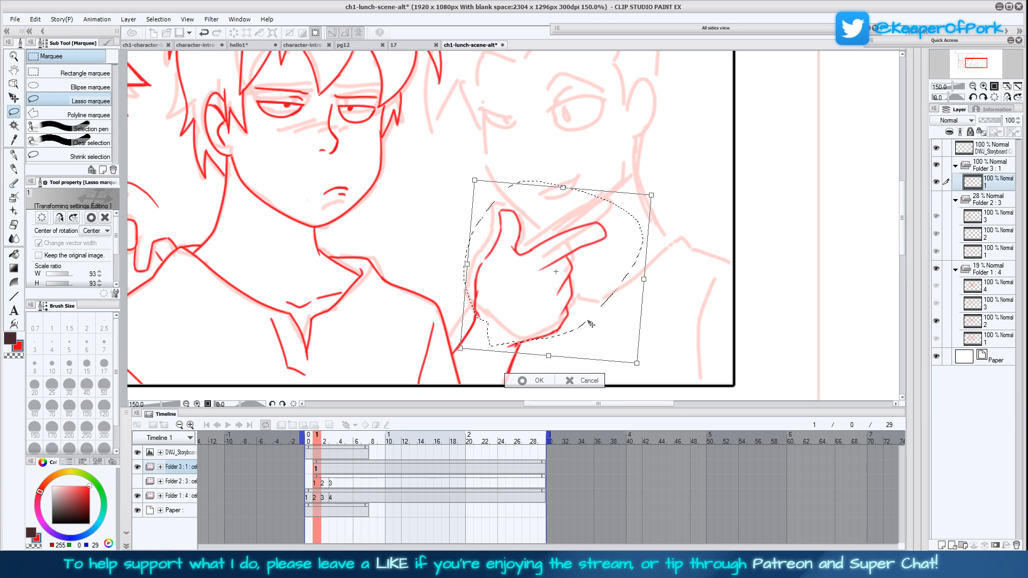
{"action": "left_click", "coordinate": [528, 381]}
{"action": "left_click", "coordinate": [485, 380]}
Draw the third character's smirking mouth with the Turnip pen above the pointing finger
{"action": "left_click", "coordinate": [14, 140]}
{"action": "left_click", "coordinate": [14, 154]}
{"action": "left_click_drag", "start_coordinate": [579, 298], "coordinate": [572, 311]}
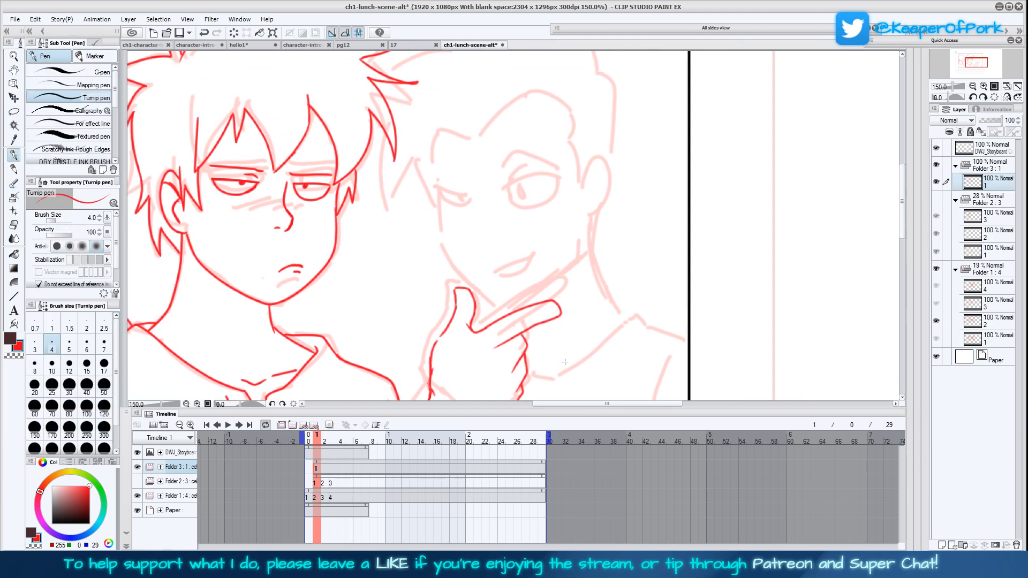
{"action": "mouse_move", "coordinate": [493, 272]}
{"action": "left_mouse_down"}
{"action": "mouse_move", "coordinate": [527, 258]}
{"action": "mouse_move", "coordinate": [497, 273]}
{"action": "left_mouse_up"}
{"action": "mouse_move", "coordinate": [569, 344]}
{"action": "left_mouse_down"}
{"action": "mouse_move", "coordinate": [596, 315]}
{"action": "mouse_move", "coordinate": [611, 366]}
{"action": "left_mouse_up"}
{"action": "left_click_drag", "start_coordinate": [590, 226], "coordinate": [594, 259]}
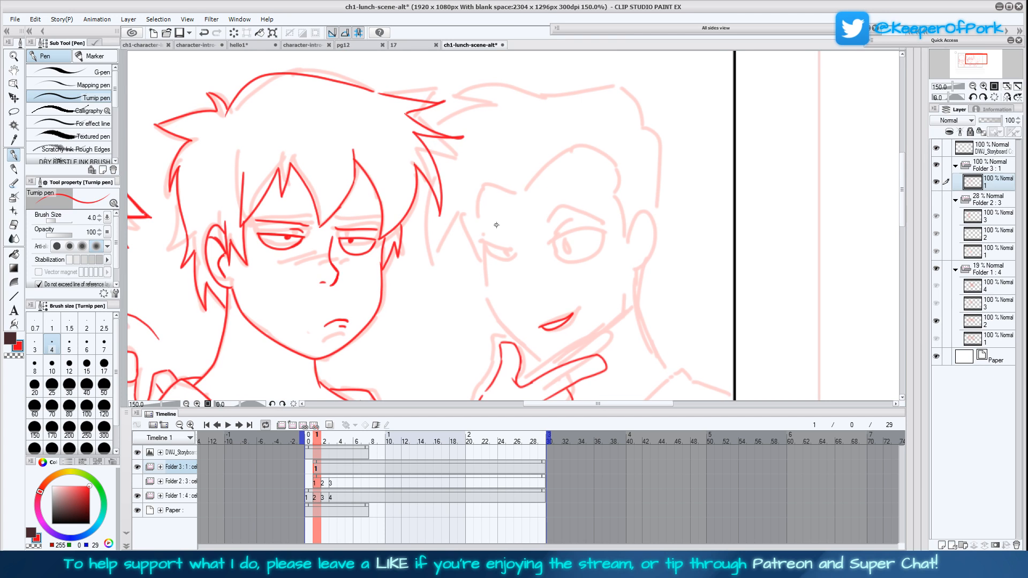
Draw both eyes of the third character with pupils and the eyebrow above the larger eye
{"action": "left_click_drag", "start_coordinate": [474, 357], "coordinate": [610, 303]}
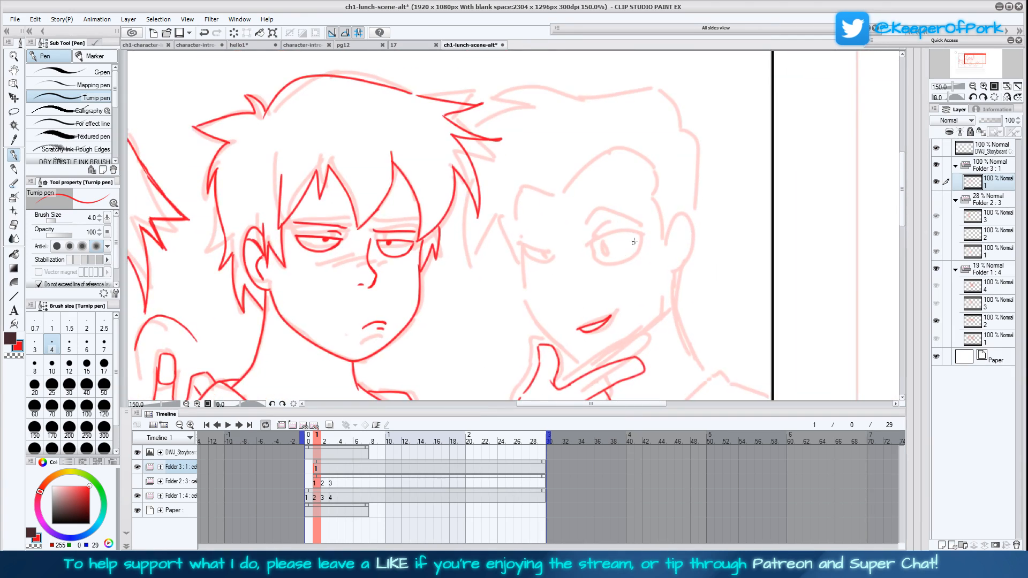
{"action": "left_click", "coordinate": [1007, 97]}
{"action": "mouse_move", "coordinate": [389, 243]}
{"action": "left_mouse_down"}
{"action": "mouse_move", "coordinate": [414, 236]}
{"action": "mouse_move", "coordinate": [436, 247]}
{"action": "mouse_move", "coordinate": [404, 262]}
{"action": "mouse_move", "coordinate": [422, 265]}
{"action": "mouse_move", "coordinate": [437, 244]}
{"action": "mouse_move", "coordinate": [426, 249]}
{"action": "mouse_move", "coordinate": [483, 270]}
{"action": "mouse_move", "coordinate": [504, 245]}
{"action": "mouse_move", "coordinate": [472, 255]}
{"action": "mouse_move", "coordinate": [481, 253]}
{"action": "left_mouse_up"}
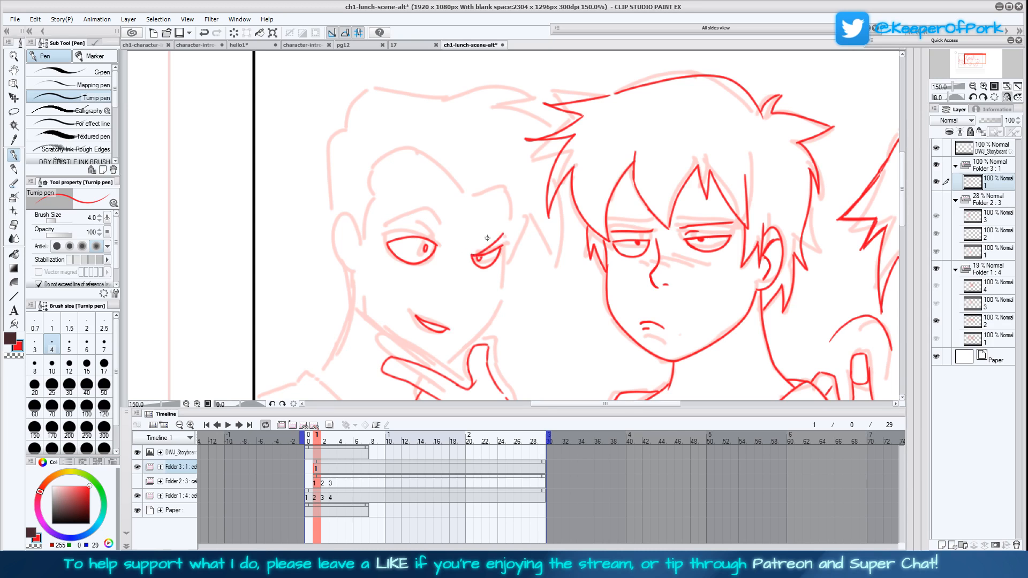
{"action": "left_click_drag", "start_coordinate": [386, 229], "coordinate": [437, 215]}
Draw the third character's face contour, ear and peaked hairline, including the pointed lock beside the face
{"action": "left_click_drag", "start_coordinate": [576, 329], "coordinate": [559, 285]}
{"action": "mouse_move", "coordinate": [484, 212]}
{"action": "left_mouse_down"}
{"action": "mouse_move", "coordinate": [476, 258]}
{"action": "mouse_move", "coordinate": [429, 318]}
{"action": "mouse_move", "coordinate": [365, 283]}
{"action": "left_mouse_up"}
{"action": "left_click_drag", "start_coordinate": [348, 241], "coordinate": [352, 261]}
{"action": "mouse_move", "coordinate": [343, 197]}
{"action": "left_mouse_down"}
{"action": "mouse_move", "coordinate": [319, 198]}
{"action": "mouse_move", "coordinate": [341, 241]}
{"action": "mouse_move", "coordinate": [342, 220]}
{"action": "mouse_move", "coordinate": [320, 193]}
{"action": "mouse_move", "coordinate": [348, 182]}
{"action": "mouse_move", "coordinate": [353, 143]}
{"action": "mouse_move", "coordinate": [407, 114]}
{"action": "mouse_move", "coordinate": [453, 156]}
{"action": "mouse_move", "coordinate": [485, 150]}
{"action": "mouse_move", "coordinate": [477, 220]}
{"action": "mouse_move", "coordinate": [513, 216]}
{"action": "mouse_move", "coordinate": [518, 234]}
{"action": "mouse_move", "coordinate": [533, 170]}
{"action": "left_mouse_up"}
{"action": "left_click_drag", "start_coordinate": [556, 241], "coordinate": [514, 316]}
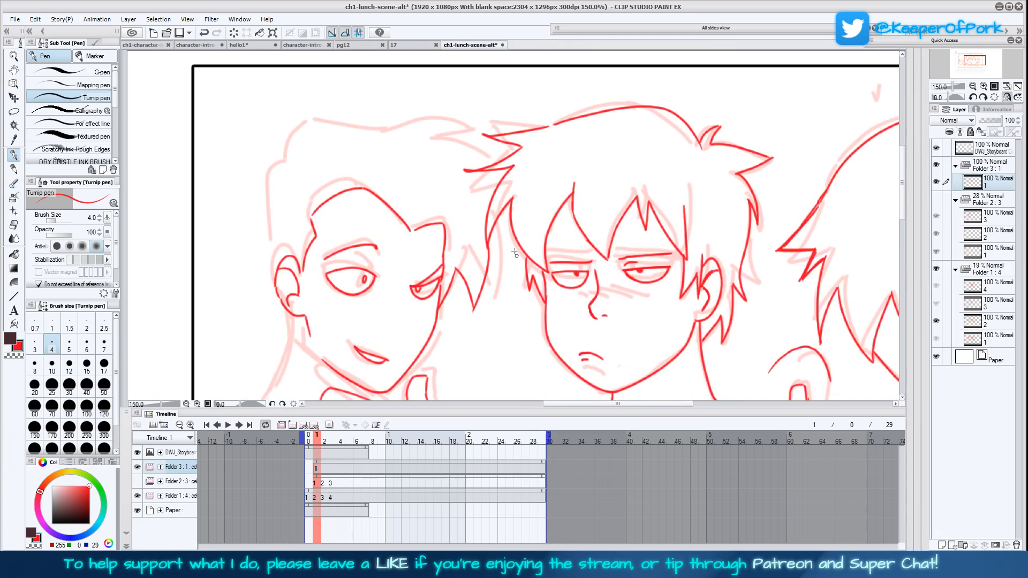
Draw the outer outline of the third character's swept hair from the spiky front tips around to the ear
{"action": "mouse_move", "coordinate": [489, 232]}
{"action": "left_mouse_down"}
{"action": "mouse_move", "coordinate": [505, 225]}
{"action": "mouse_move", "coordinate": [501, 209]}
{"action": "left_mouse_up"}
{"action": "mouse_move", "coordinate": [484, 169]}
{"action": "left_mouse_down"}
{"action": "mouse_move", "coordinate": [384, 127]}
{"action": "mouse_move", "coordinate": [396, 136]}
{"action": "mouse_move", "coordinate": [327, 127]}
{"action": "mouse_move", "coordinate": [281, 149]}
{"action": "mouse_move", "coordinate": [287, 161]}
{"action": "mouse_move", "coordinate": [272, 172]}
{"action": "mouse_move", "coordinate": [263, 220]}
{"action": "mouse_move", "coordinate": [273, 271]}
{"action": "mouse_move", "coordinate": [286, 266]}
{"action": "mouse_move", "coordinate": [278, 294]}
{"action": "left_mouse_up"}
{"action": "left_click_drag", "start_coordinate": [450, 331], "coordinate": [468, 258]}
{"action": "left_click_drag", "start_coordinate": [333, 153], "coordinate": [341, 132]}
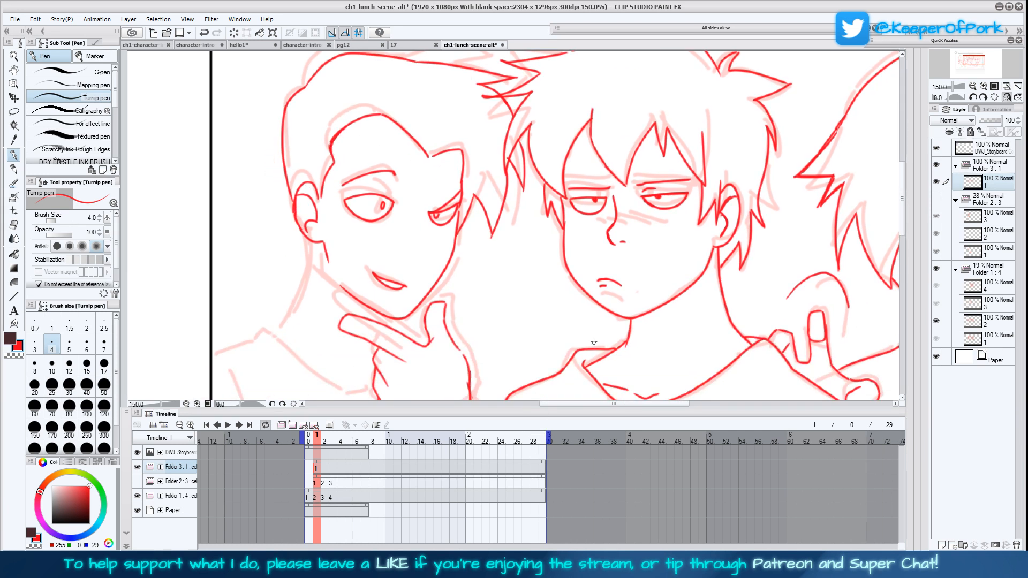
Draw the third character's neck, shoulder, sleeve, collar curve and a shirt fold
{"action": "left_click_drag", "start_coordinate": [587, 363], "coordinate": [630, 293]}
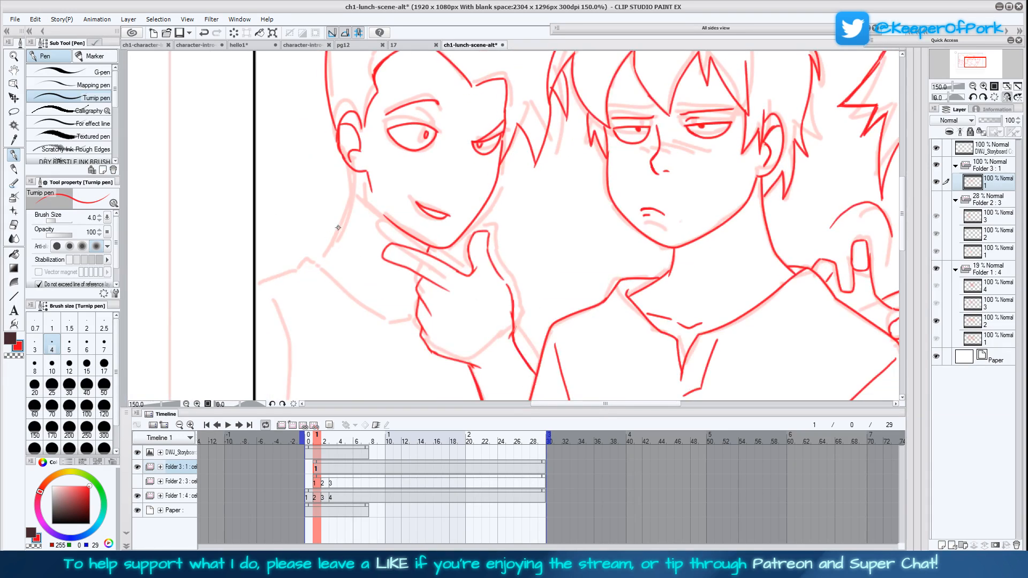
{"action": "mouse_move", "coordinate": [314, 261]}
{"action": "left_mouse_down"}
{"action": "mouse_move", "coordinate": [346, 228]}
{"action": "mouse_move", "coordinate": [328, 249]}
{"action": "mouse_move", "coordinate": [350, 208]}
{"action": "mouse_move", "coordinate": [352, 170]}
{"action": "mouse_move", "coordinate": [339, 231]}
{"action": "mouse_move", "coordinate": [359, 178]}
{"action": "left_mouse_up"}
{"action": "left_click_drag", "start_coordinate": [480, 316], "coordinate": [495, 229]}
{"action": "mouse_move", "coordinate": [321, 170]}
{"action": "left_mouse_down"}
{"action": "mouse_move", "coordinate": [390, 225]}
{"action": "mouse_move", "coordinate": [429, 231]}
{"action": "left_mouse_up"}
{"action": "mouse_move", "coordinate": [320, 171]}
{"action": "left_mouse_down"}
{"action": "mouse_move", "coordinate": [273, 198]}
{"action": "mouse_move", "coordinate": [301, 277]}
{"action": "mouse_move", "coordinate": [302, 318]}
{"action": "left_mouse_up"}
{"action": "left_click_drag", "start_coordinate": [575, 266], "coordinate": [551, 312]}
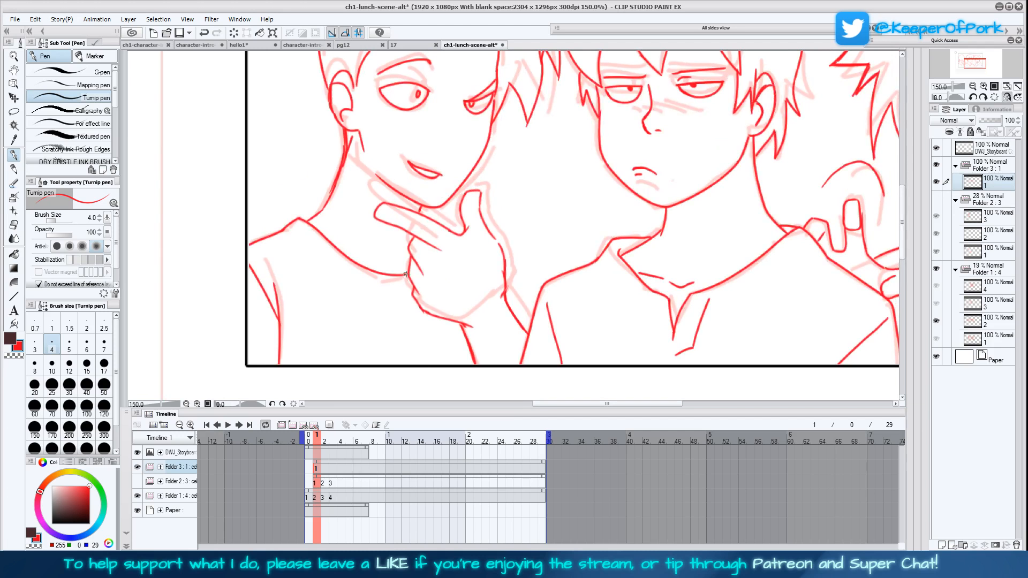
{"action": "left_click_drag", "start_coordinate": [339, 271], "coordinate": [392, 322]}
Lasso the third character's hand and wrist, move them up closer to the chin, and clear the selection
{"action": "left_click_drag", "start_coordinate": [508, 260], "coordinate": [500, 295]}
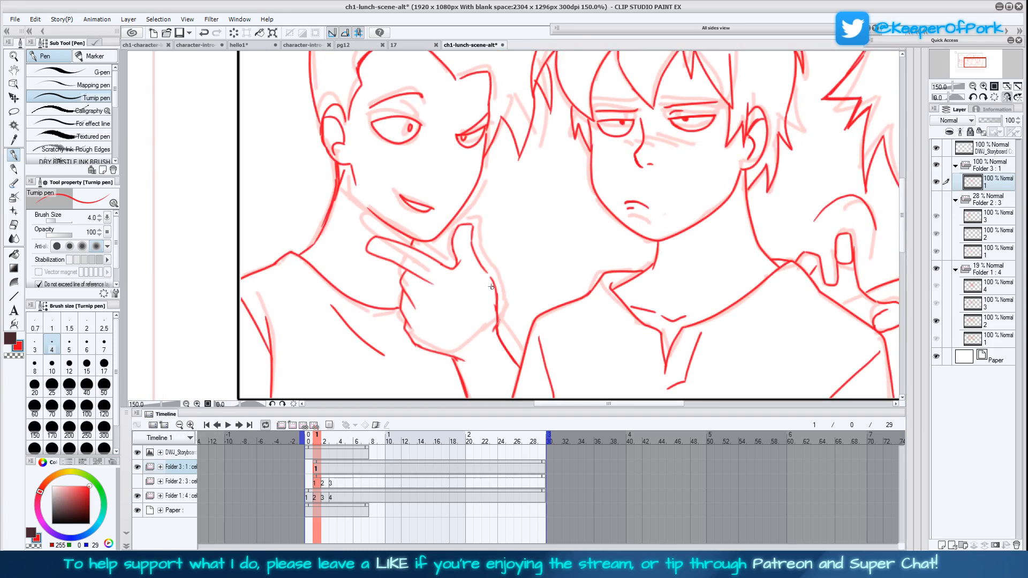
{"action": "left_click", "coordinate": [14, 112]}
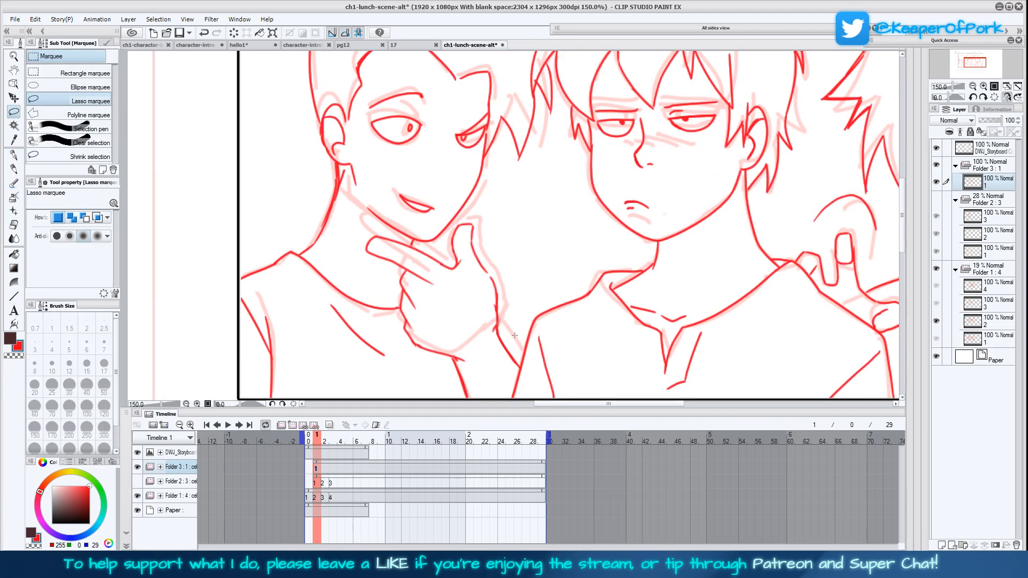
{"action": "left_click_drag", "start_coordinate": [477, 317], "coordinate": [465, 285]}
{"action": "left_click_drag", "start_coordinate": [453, 335], "coordinate": [442, 327]}
{"action": "mouse_move", "coordinate": [385, 260]}
{"action": "left_mouse_down"}
{"action": "mouse_move", "coordinate": [347, 214]}
{"action": "mouse_move", "coordinate": [485, 207]}
{"action": "mouse_move", "coordinate": [481, 304]}
{"action": "mouse_move", "coordinate": [497, 303]}
{"action": "mouse_move", "coordinate": [488, 375]}
{"action": "mouse_move", "coordinate": [445, 345]}
{"action": "mouse_move", "coordinate": [438, 328]}
{"action": "left_mouse_up"}
{"action": "left_click", "coordinate": [458, 392]}
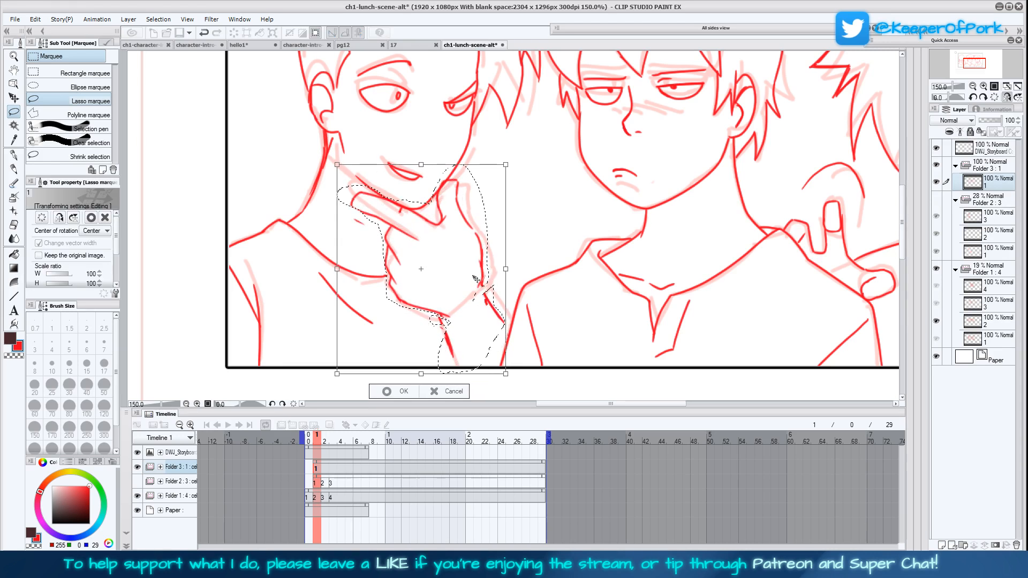
{"action": "left_click", "coordinate": [407, 394]}
{"action": "left_click", "coordinate": [336, 390]}
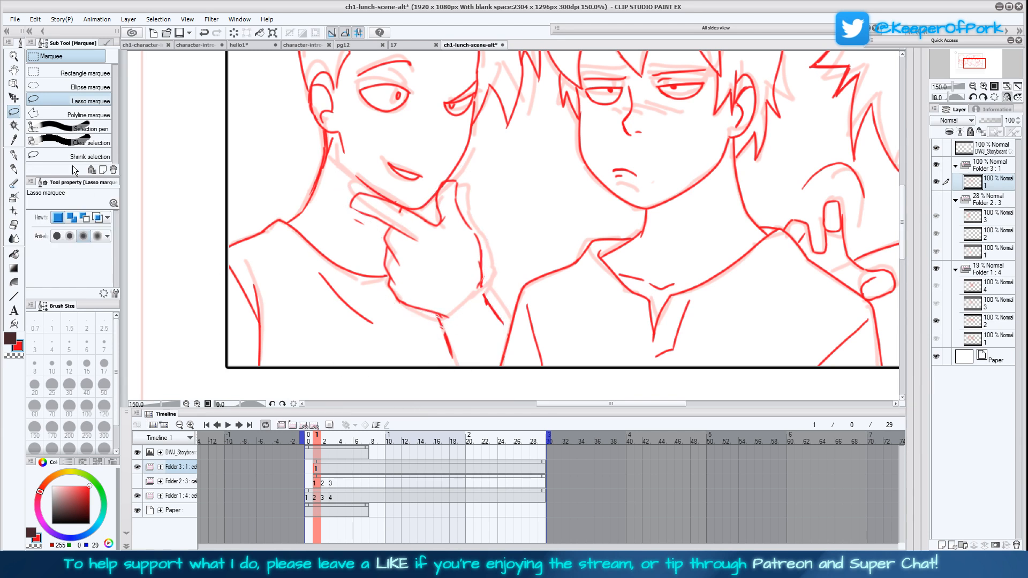
Retrace the moved hand's wrist, thumb and finger lines with the pen to thicken them and close the gaps
{"action": "key", "text": "p"}
{"action": "left_click_drag", "start_coordinate": [437, 316], "coordinate": [457, 366]}
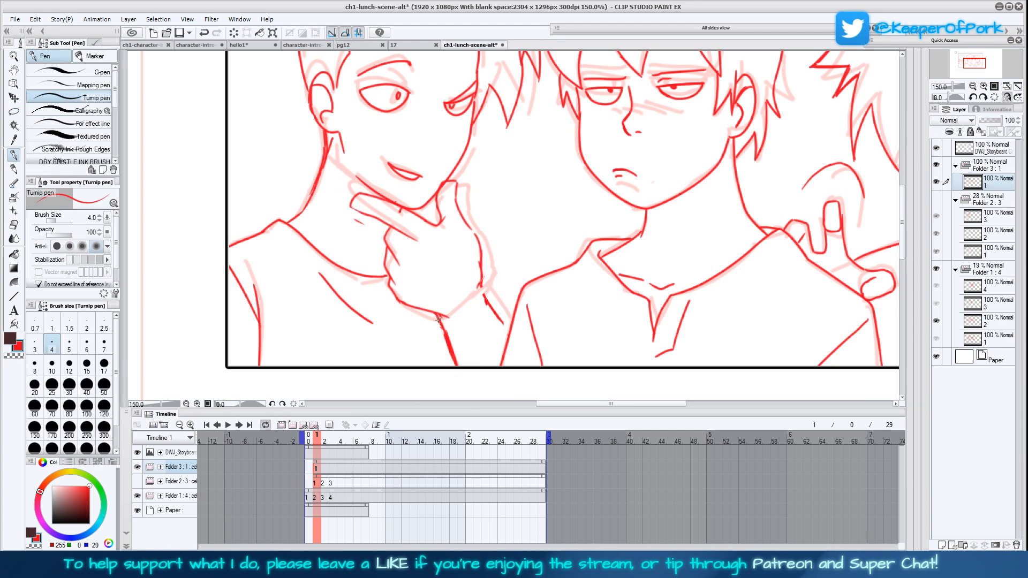
{"action": "left_click_drag", "start_coordinate": [487, 293], "coordinate": [513, 334]}
{"action": "mouse_move", "coordinate": [483, 288]}
{"action": "left_mouse_down"}
{"action": "mouse_move", "coordinate": [456, 183]}
{"action": "mouse_move", "coordinate": [444, 182]}
{"action": "left_mouse_up"}
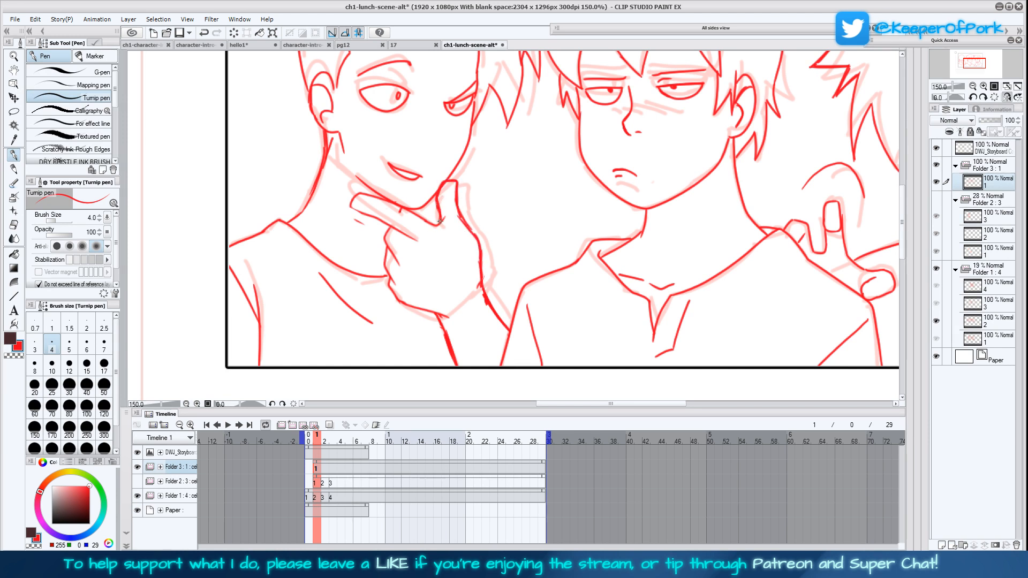
{"action": "mouse_move", "coordinate": [428, 223]}
{"action": "left_mouse_down"}
{"action": "mouse_move", "coordinate": [368, 194]}
{"action": "mouse_move", "coordinate": [349, 208]}
{"action": "mouse_move", "coordinate": [418, 241]}
{"action": "mouse_move", "coordinate": [396, 290]}
{"action": "mouse_move", "coordinate": [419, 310]}
{"action": "left_mouse_up"}
{"action": "mouse_move", "coordinate": [390, 277]}
{"action": "left_mouse_down"}
{"action": "mouse_move", "coordinate": [406, 307]}
{"action": "mouse_move", "coordinate": [444, 319]}
{"action": "mouse_move", "coordinate": [392, 289]}
{"action": "left_mouse_up"}
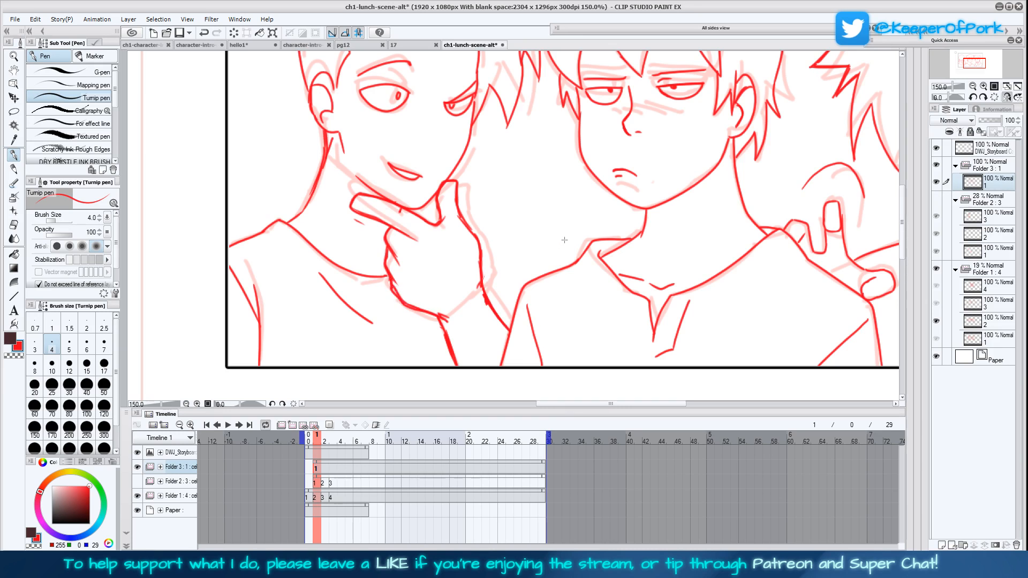
Draw the third character's nose between the eyes and the smirking mouth
{"action": "scroll", "coordinate": [563, 243], "scroll_direction": "up", "scroll_amount": 3}
{"action": "left_click_drag", "start_coordinate": [669, 285], "coordinate": [631, 326]}
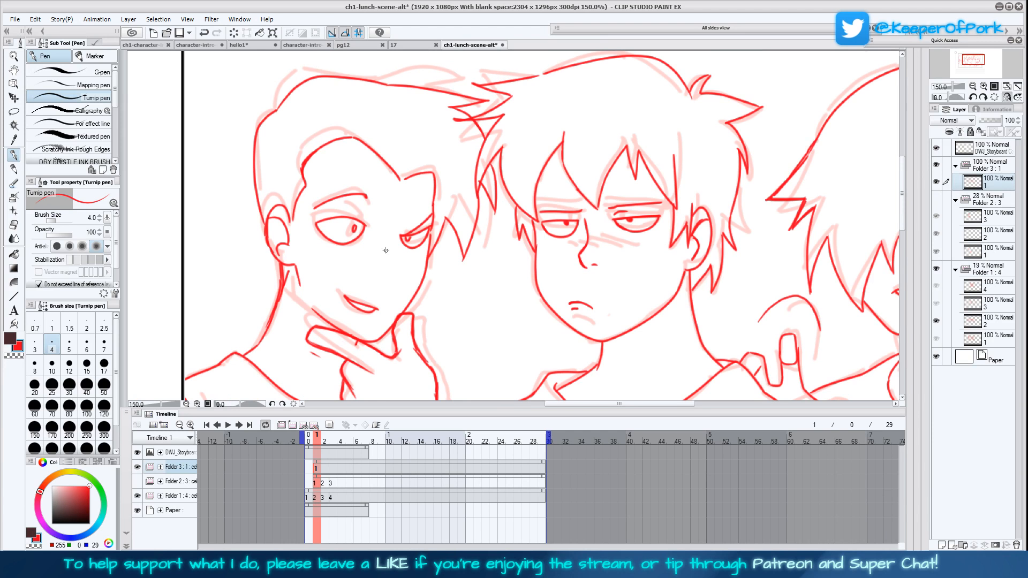
{"action": "mouse_move", "coordinate": [386, 275]}
{"action": "left_mouse_down"}
{"action": "mouse_move", "coordinate": [394, 229]}
{"action": "mouse_move", "coordinate": [384, 274]}
{"action": "left_mouse_up"}
{"action": "left_click_drag", "start_coordinate": [738, 323], "coordinate": [716, 316]}
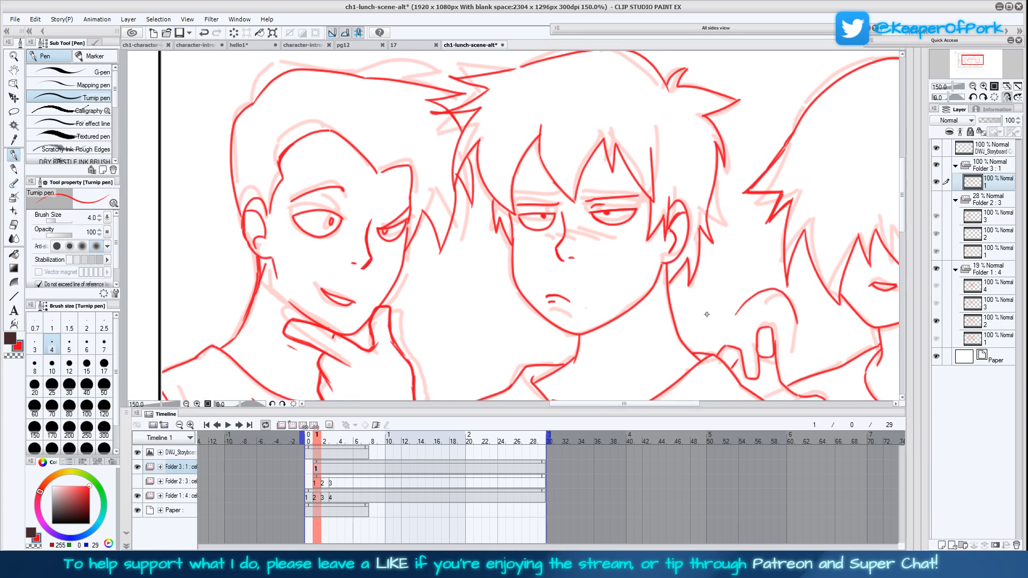
{"action": "left_click", "coordinate": [1018, 87]}
{"action": "left_click", "coordinate": [1017, 87]}
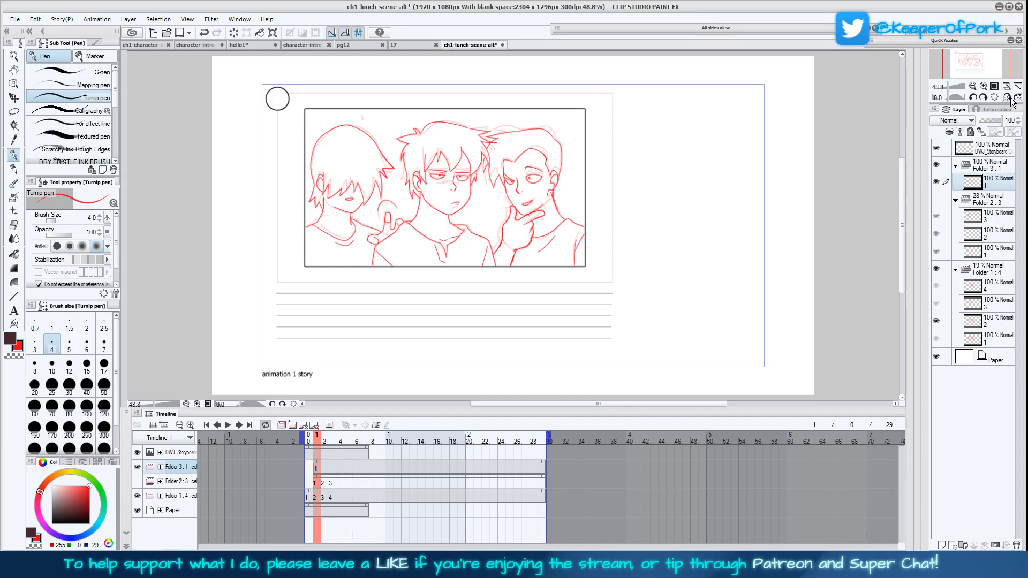
Mirror the canvas view horizontally to check the drawing and save the ch1-lunch-scene-alt storyboard
{"action": "left_click", "coordinate": [1008, 98]}
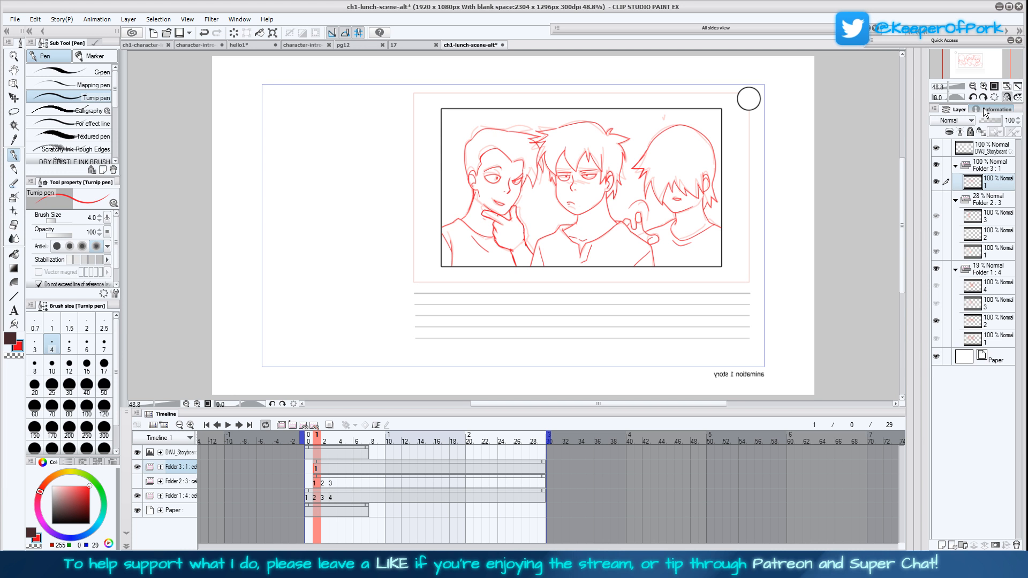
{"action": "key", "text": "ctrl+s"}
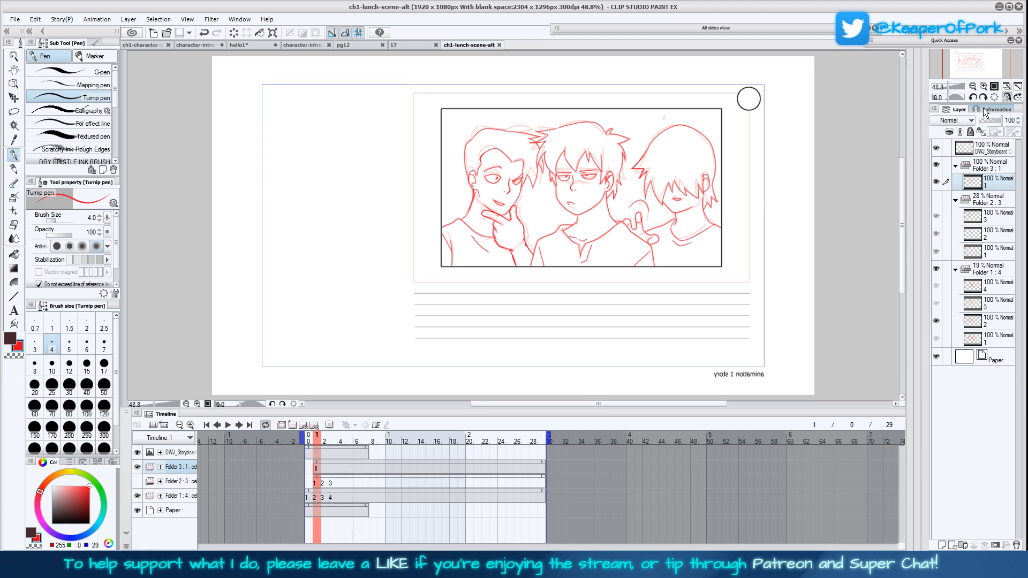
Open the comic page file 39 from the Drawings > DYG > 1 folder
{"action": "key", "text": "ctrl+o"}
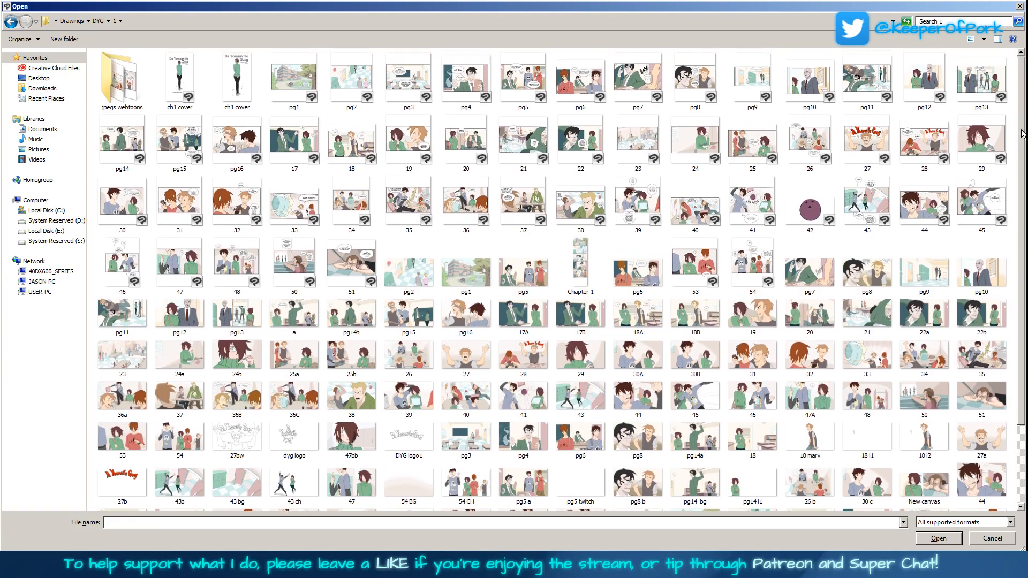
{"action": "double_click", "coordinate": [655, 199]}
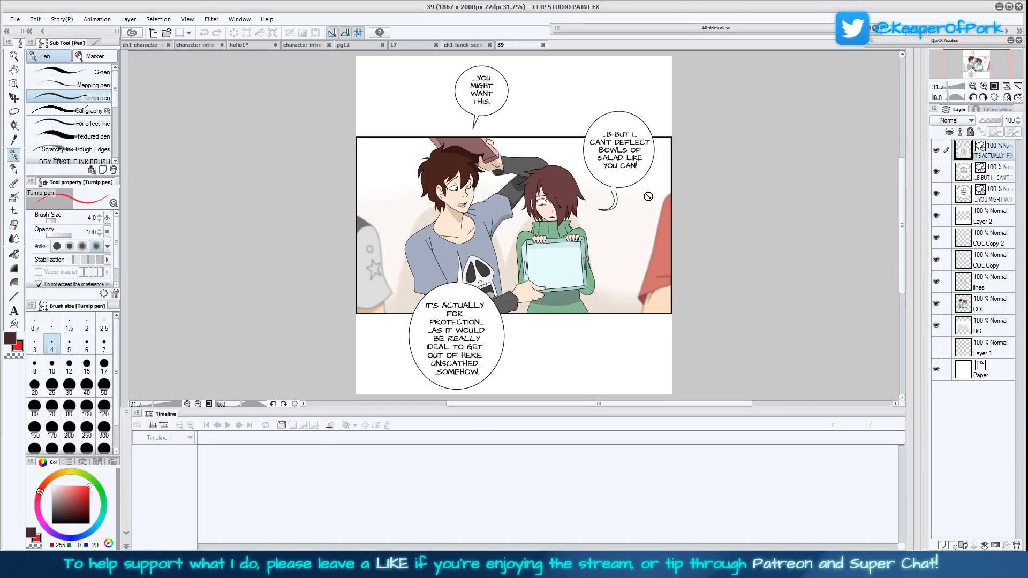
Check what the lines and COL layers contain by toggling their visibility, and make the lines layer active
{"action": "left_click", "coordinate": [936, 282]}
{"action": "left_click", "coordinate": [937, 282]}
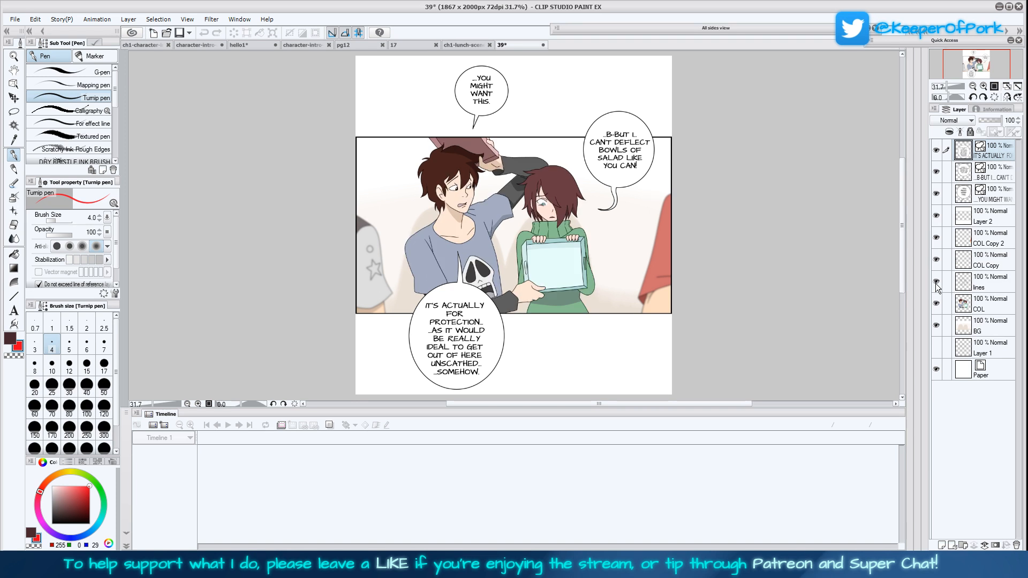
{"action": "left_click", "coordinate": [937, 304]}
{"action": "left_click", "coordinate": [936, 304]}
{"action": "left_click", "coordinate": [936, 282]}
{"action": "left_click", "coordinate": [937, 304]}
{"action": "left_click", "coordinate": [936, 282]}
{"action": "left_click", "coordinate": [936, 304]}
{"action": "left_click", "coordinate": [988, 277]}
{"action": "left_click", "coordinate": [984, 307]}
{"action": "left_click", "coordinate": [986, 281]}
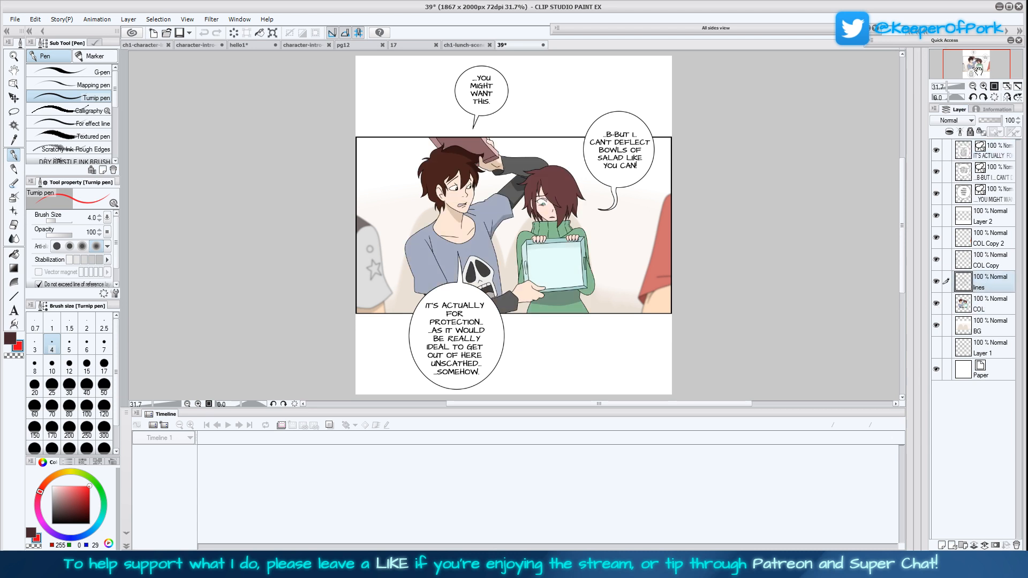
Inspect the comic page's artwork at 100% and change the image resolution to 300 dpi
{"action": "left_click", "coordinate": [996, 86]}
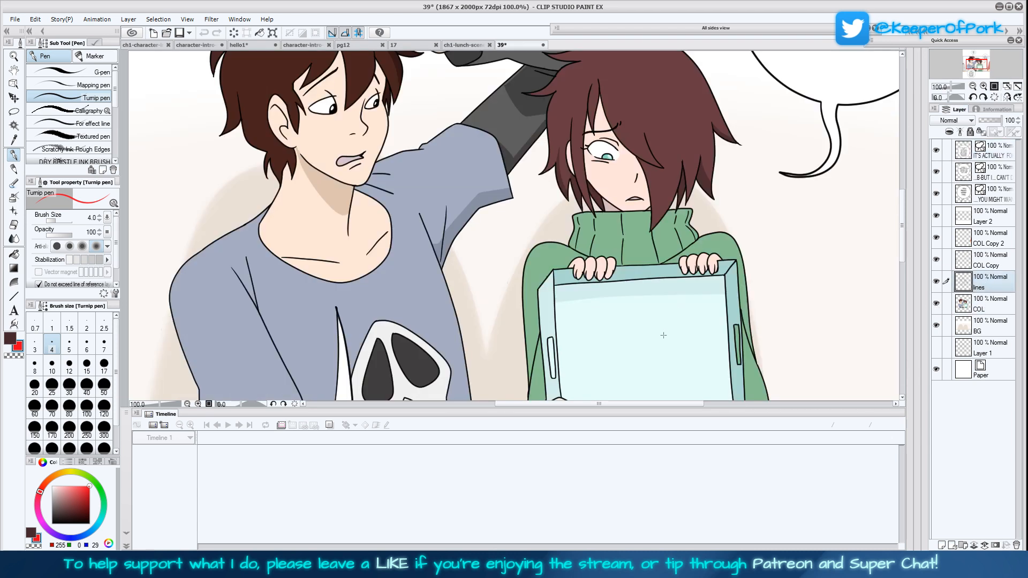
{"action": "left_click_drag", "start_coordinate": [665, 342], "coordinate": [694, 291]}
{"action": "key", "text": "ctrl+minus"}
{"action": "key", "text": "ctrl+minus"}
{"action": "key", "text": "ctrl+minus"}
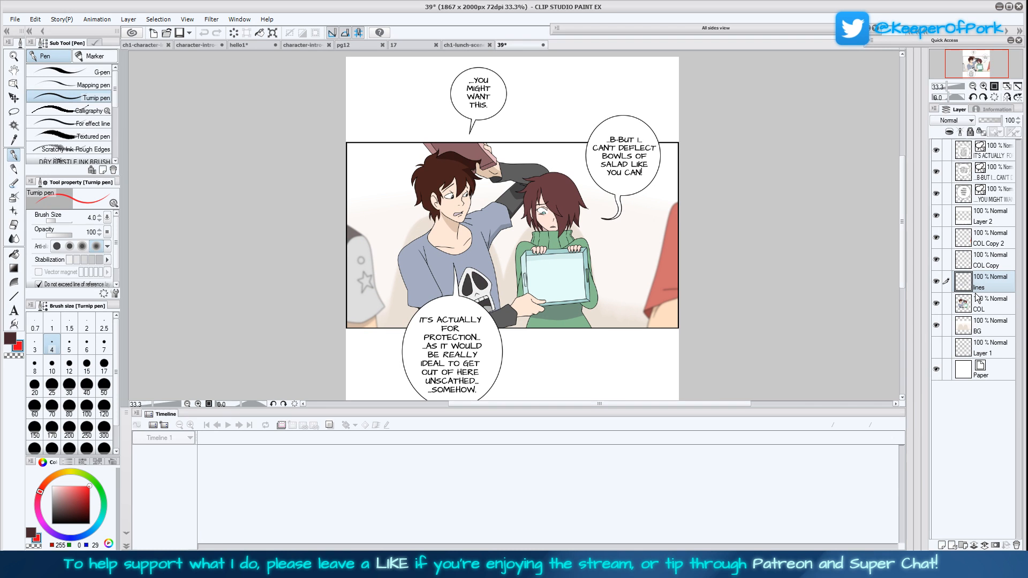
{"action": "left_click", "coordinate": [35, 18]}
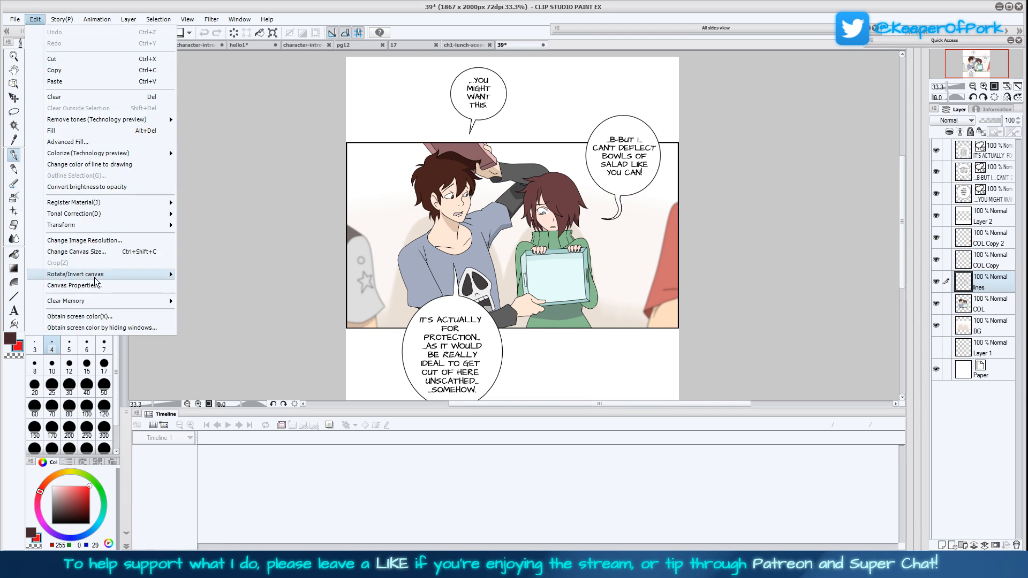
{"action": "left_click", "coordinate": [107, 241]}
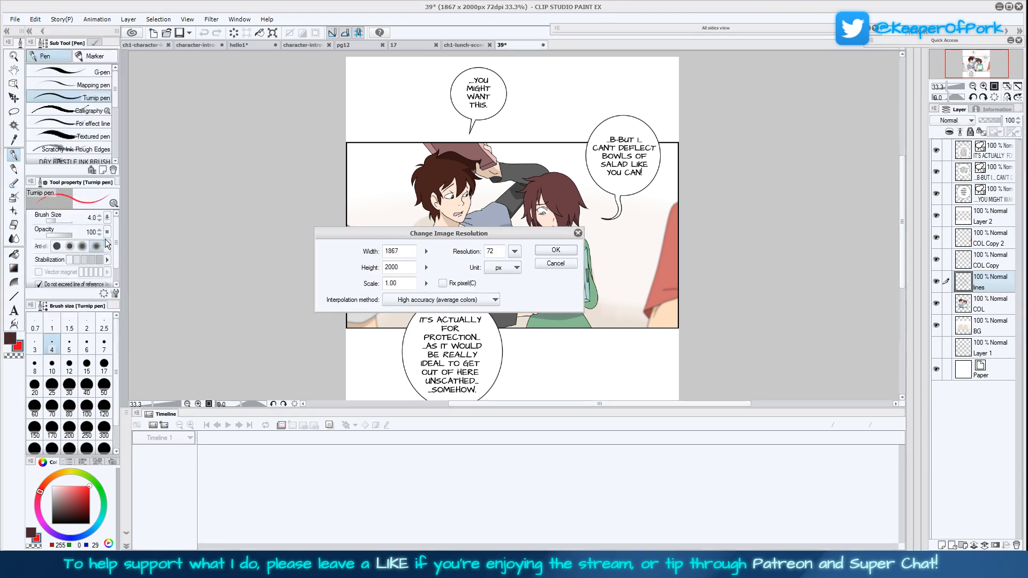
{"action": "left_click", "coordinate": [515, 251]}
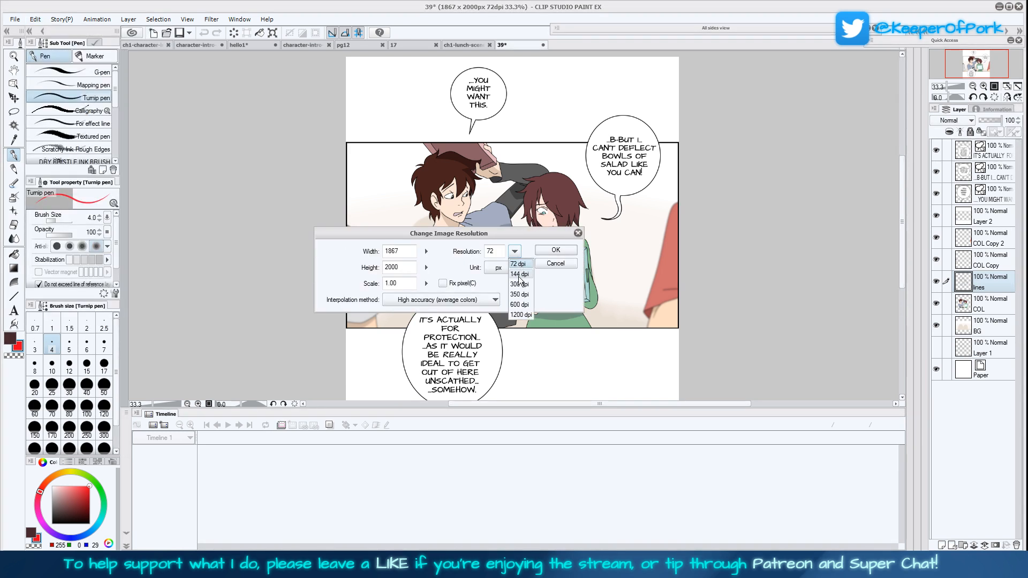
{"action": "left_click", "coordinate": [516, 299]}
{"action": "left_click", "coordinate": [556, 254]}
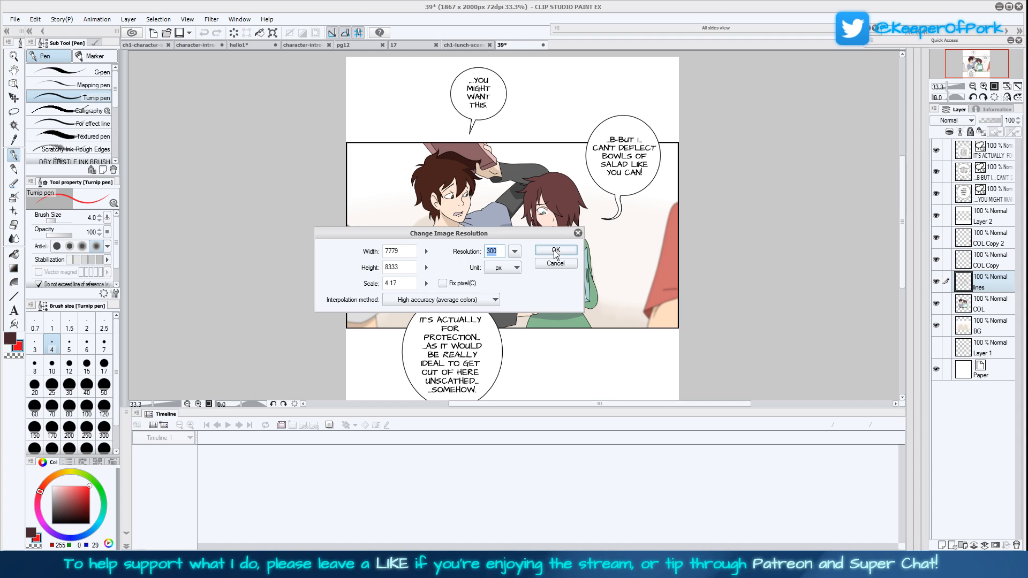
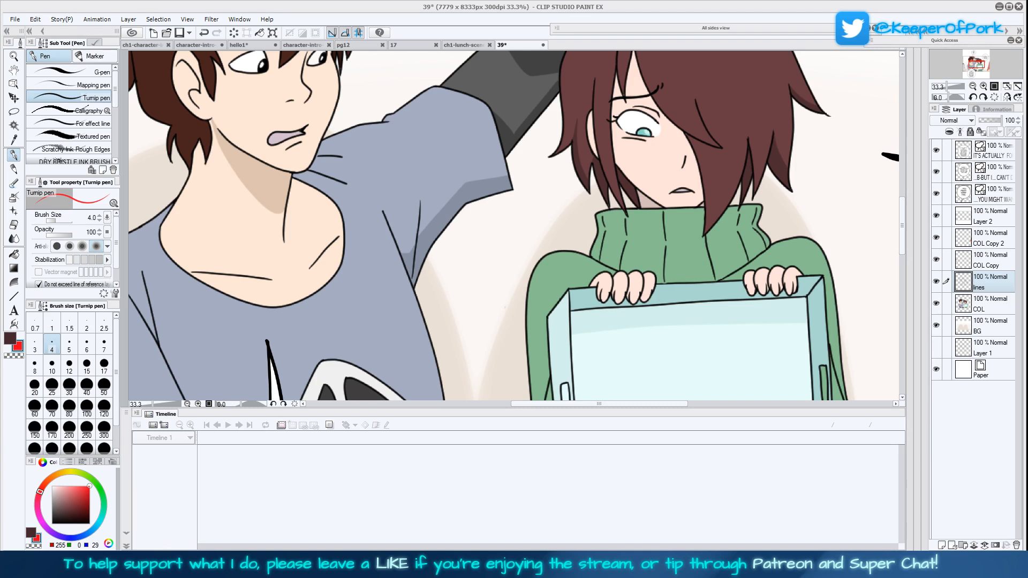
Examine the comic page's artwork as a whole and up close, and look through the available sharpening filters
{"action": "left_click", "coordinate": [973, 86]}
{"action": "left_click", "coordinate": [973, 86]}
{"action": "left_click", "coordinate": [973, 86]}
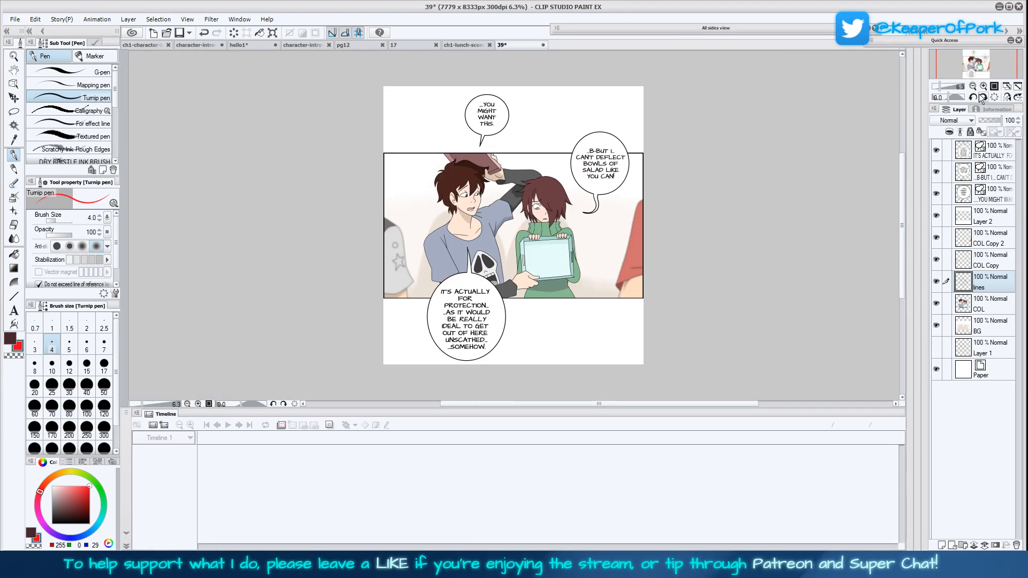
{"action": "left_click", "coordinate": [984, 87]}
{"action": "left_click", "coordinate": [984, 86]}
{"action": "left_click", "coordinate": [973, 86]}
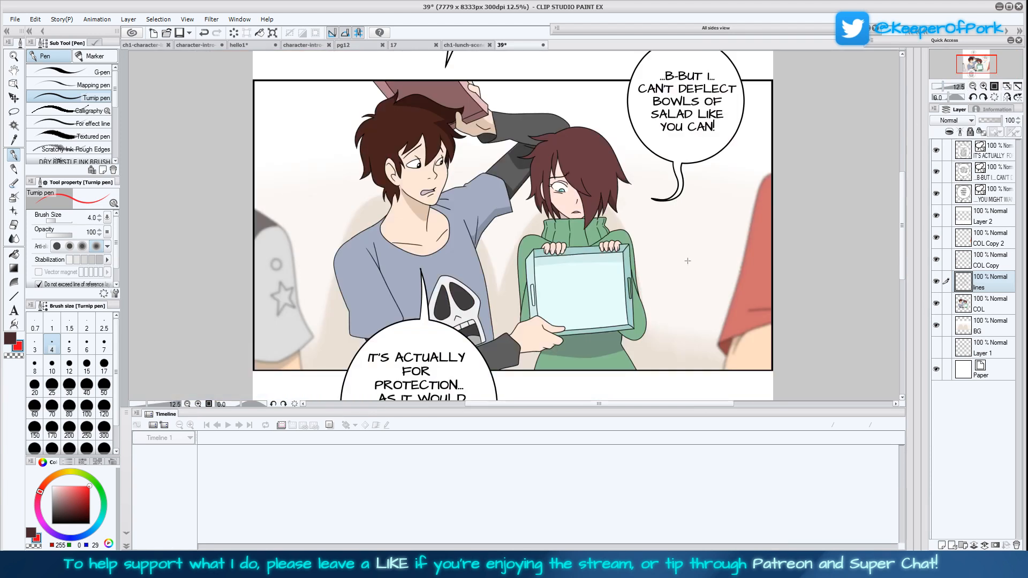
{"action": "left_click_drag", "start_coordinate": [658, 284], "coordinate": [670, 269]}
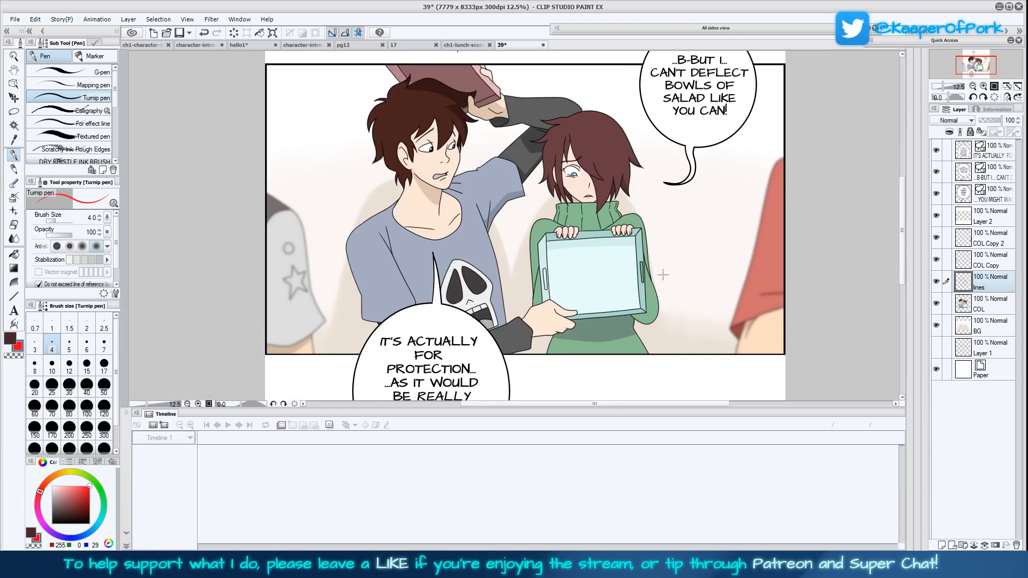
{"action": "left_click", "coordinate": [212, 19]}
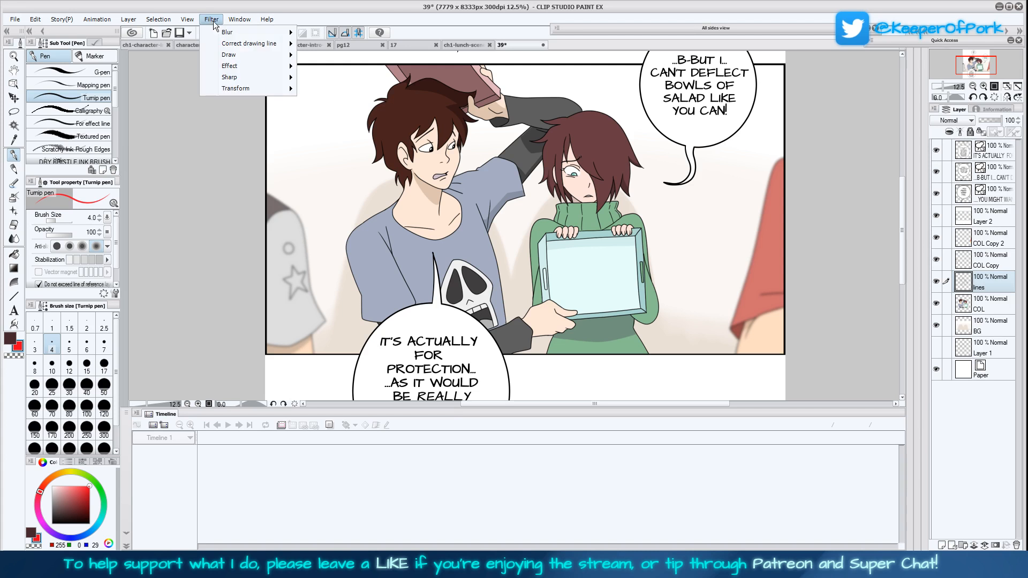
{"action": "mouse_move", "coordinate": [239, 78]}
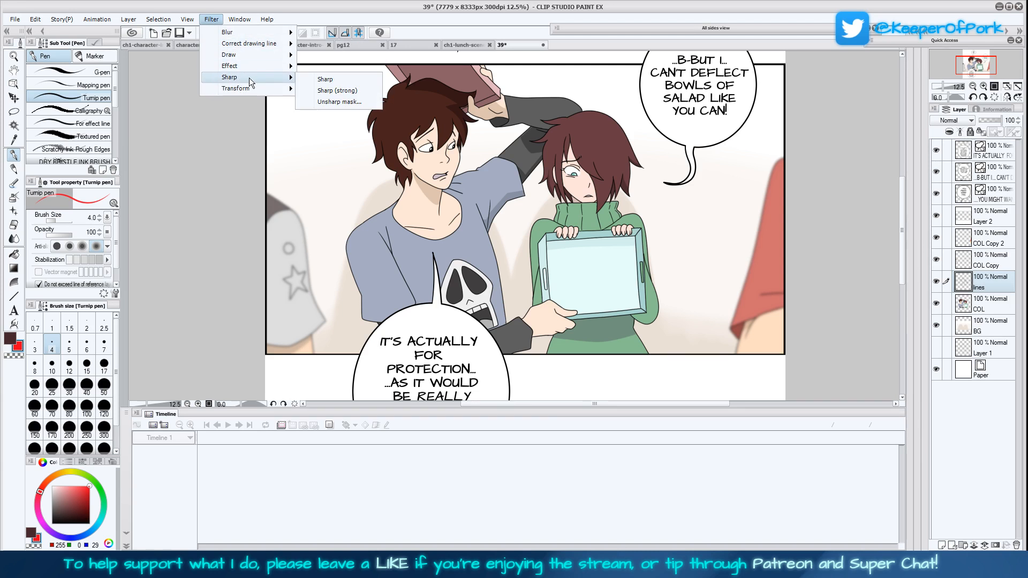
{"action": "left_click", "coordinate": [995, 88]}
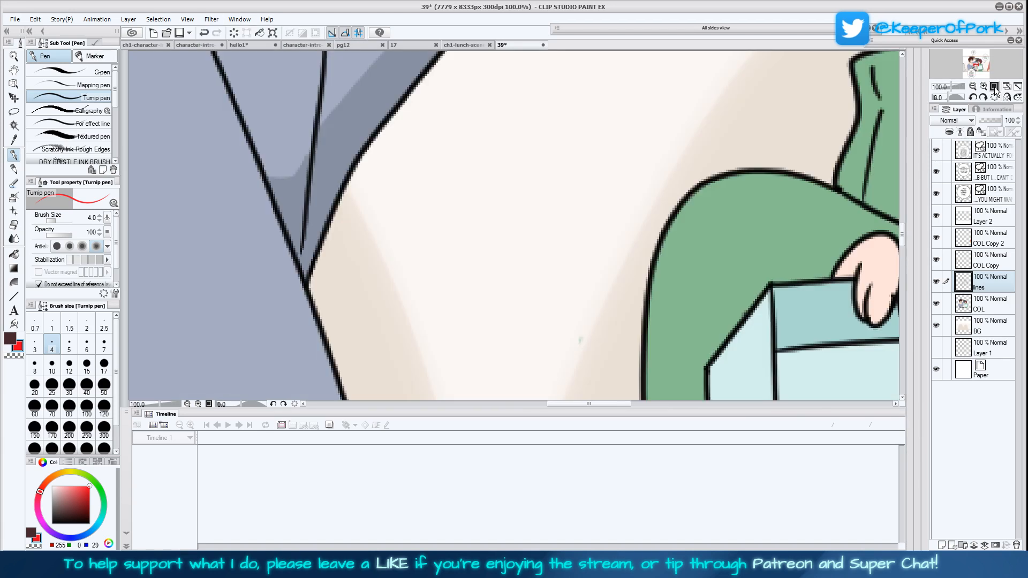
{"action": "left_click", "coordinate": [973, 87]}
{"action": "left_click", "coordinate": [973, 87]}
{"action": "left_click", "coordinate": [972, 87]}
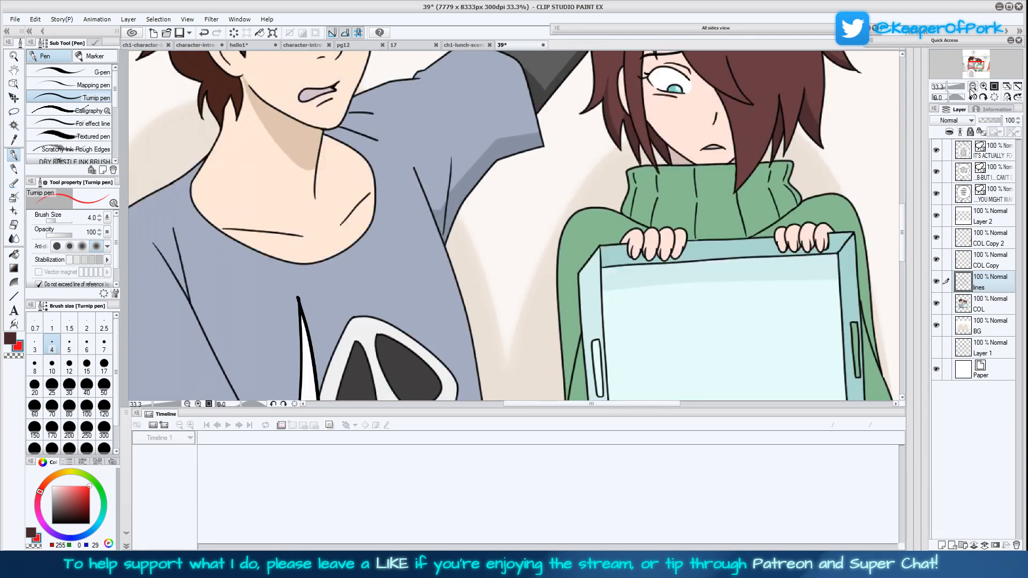
{"action": "left_click", "coordinate": [973, 87]}
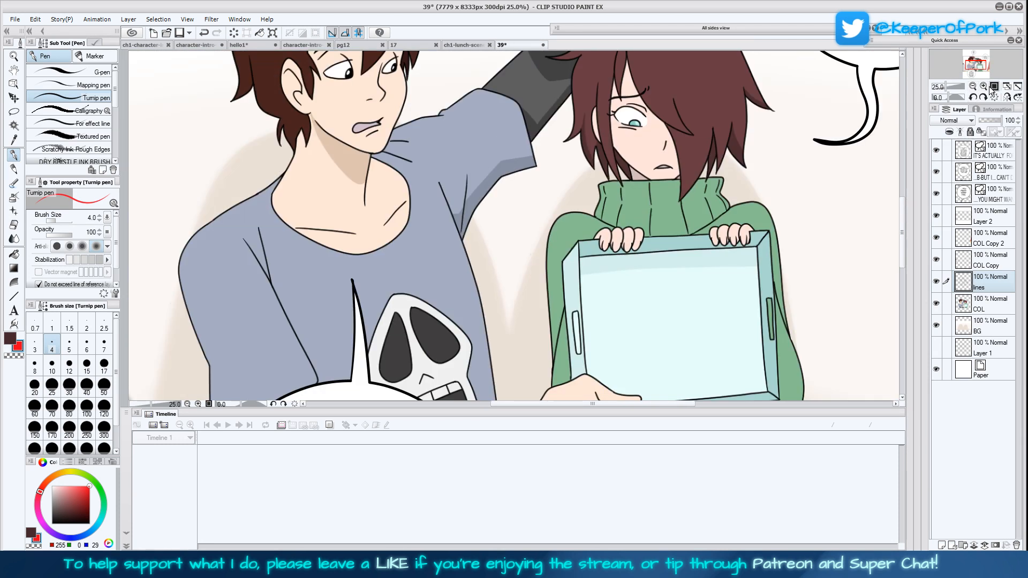
Hide the three speech bubble text layers so the artwork beneath them is uncovered
{"action": "scroll", "coordinate": [669, 301], "scroll_direction": "down", "scroll_amount": 5}
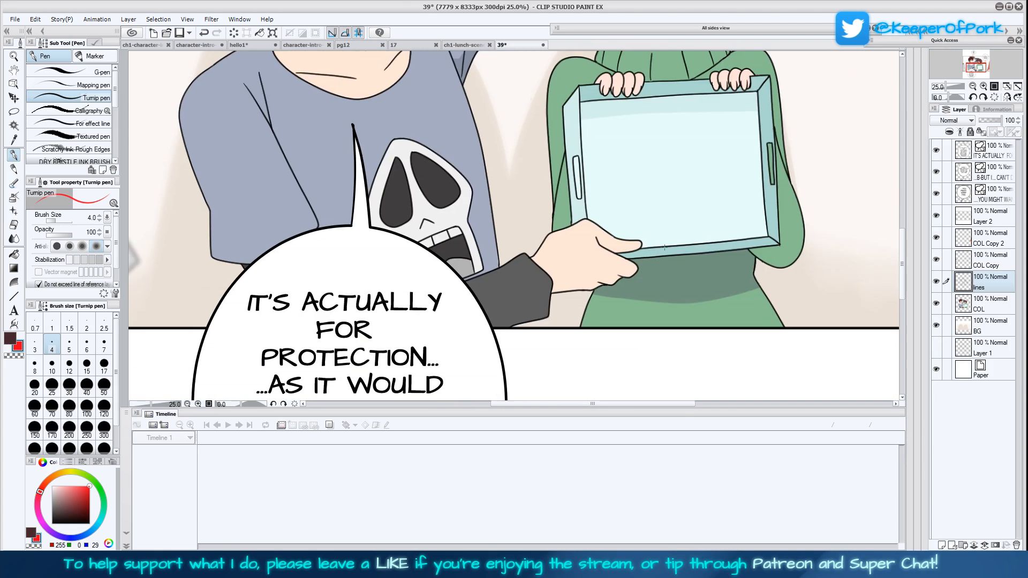
{"action": "scroll", "coordinate": [669, 301], "scroll_direction": "down", "scroll_amount": 1}
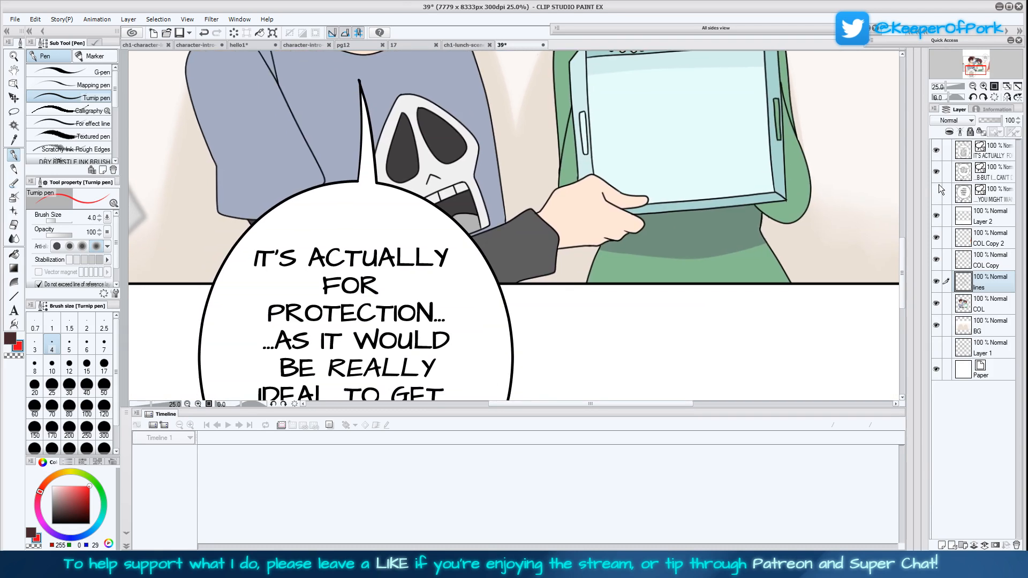
{"action": "left_click", "coordinate": [937, 150]}
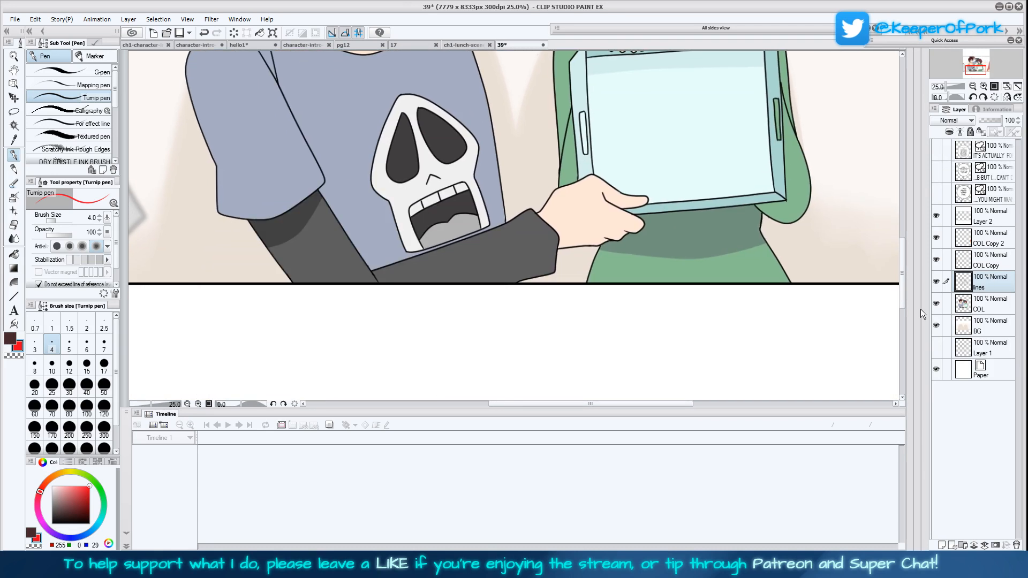
Erase the hem and lower edge lines of the boy's lowered T-shirt sleeve on the lines layer
{"action": "scroll", "coordinate": [675, 336], "scroll_direction": "up", "scroll_amount": 2}
{"action": "left_click_drag", "start_coordinate": [674, 337], "coordinate": [676, 340]}
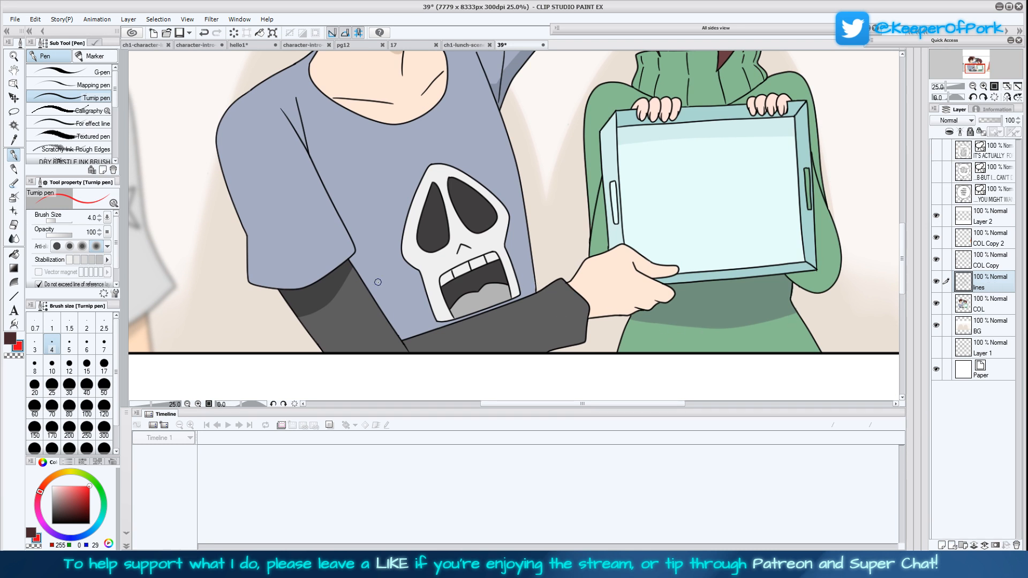
{"action": "left_click_drag", "start_coordinate": [353, 264], "coordinate": [325, 192]}
{"action": "mouse_move", "coordinate": [353, 259]}
{"action": "left_mouse_down"}
{"action": "mouse_move", "coordinate": [309, 288]}
{"action": "mouse_move", "coordinate": [272, 291]}
{"action": "mouse_move", "coordinate": [249, 284]}
{"action": "mouse_move", "coordinate": [248, 236]}
{"action": "left_mouse_up"}
{"action": "left_click", "coordinate": [1008, 98]}
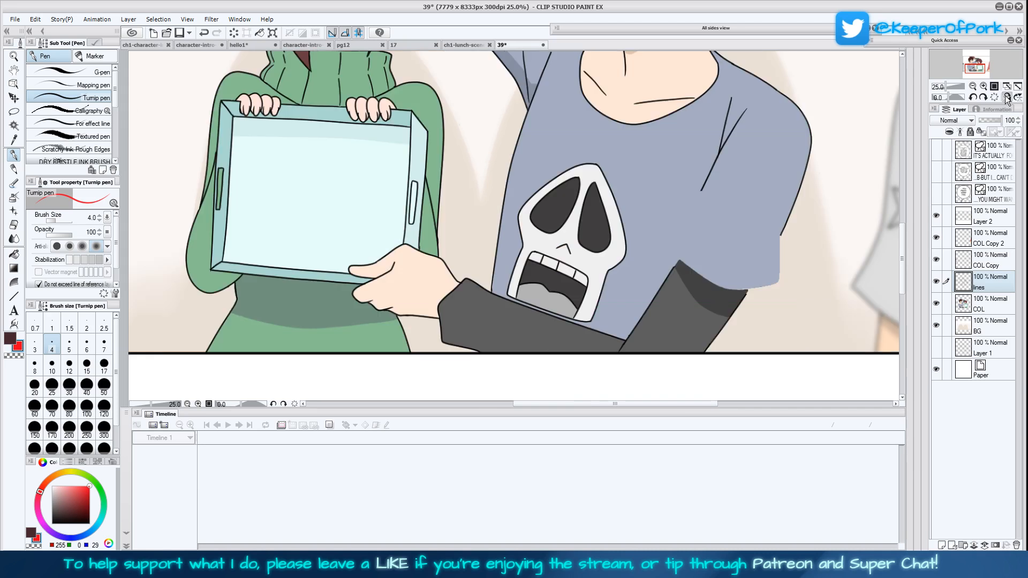
{"action": "left_click_drag", "start_coordinate": [784, 267], "coordinate": [728, 340]}
Compare the panel in normal and mirrored view, checking the whole composition and the two characters' proportions
{"action": "left_click_drag", "start_coordinate": [697, 143], "coordinate": [716, 328]}
{"action": "left_click", "coordinate": [1007, 98]}
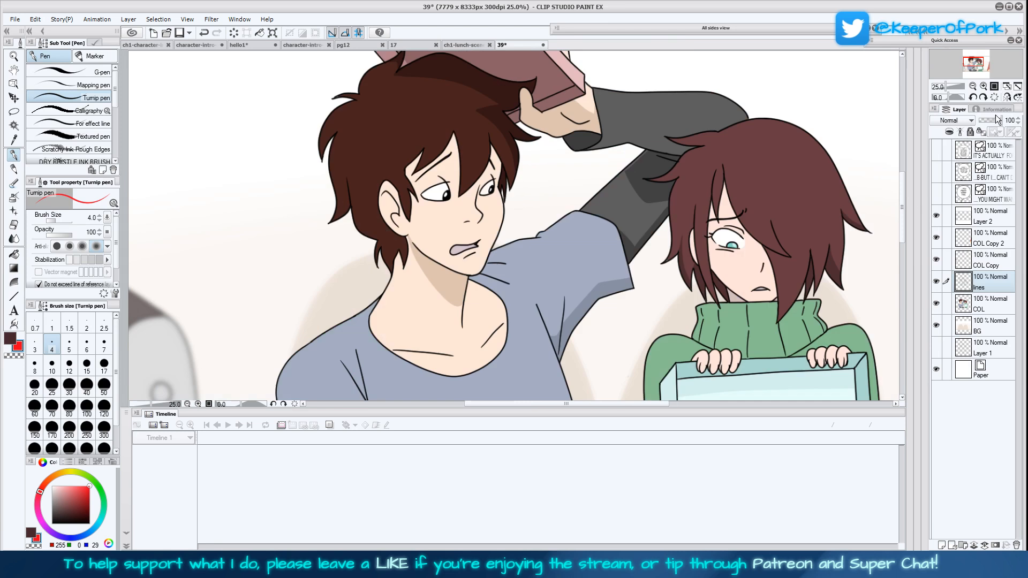
{"action": "left_click", "coordinate": [1008, 98]}
{"action": "left_click", "coordinate": [1018, 87]}
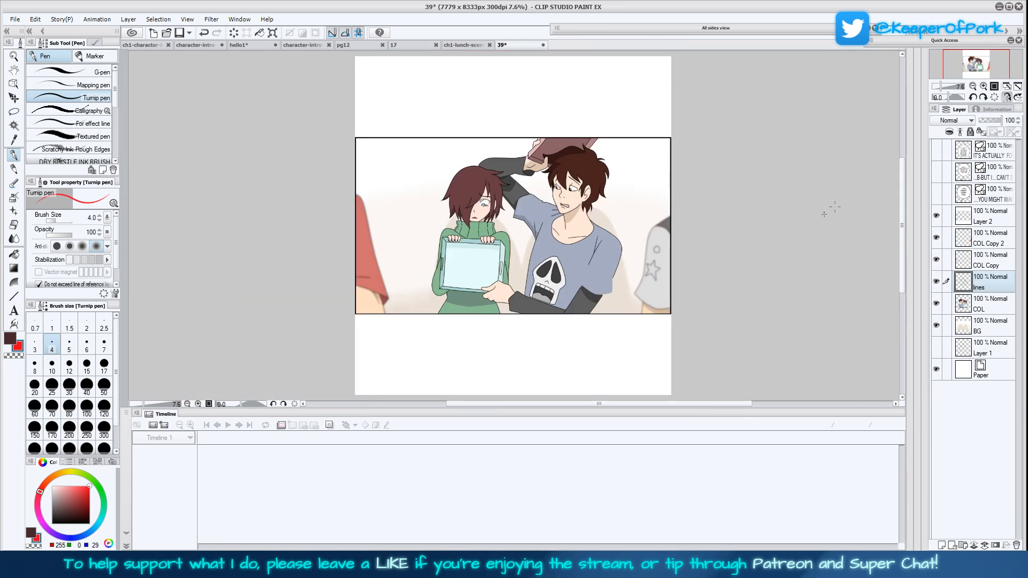
{"action": "key", "text": "ctrl+plus"}
{"action": "key", "text": "ctrl+plus"}
{"action": "key", "text": "ctrl+plus"}
{"action": "key", "text": "ctrl+plus"}
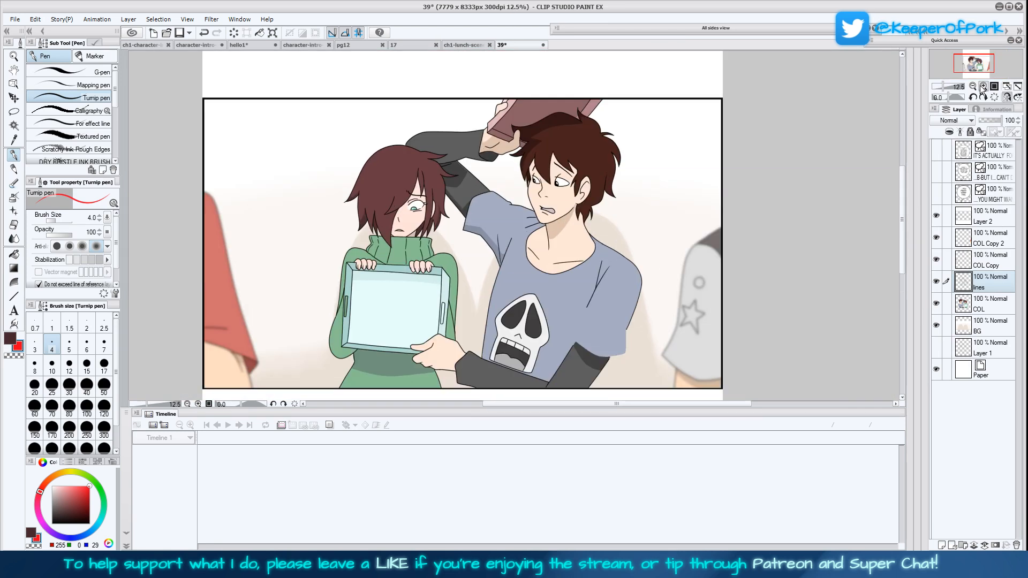
{"action": "left_click_drag", "start_coordinate": [769, 308], "coordinate": [759, 135]}
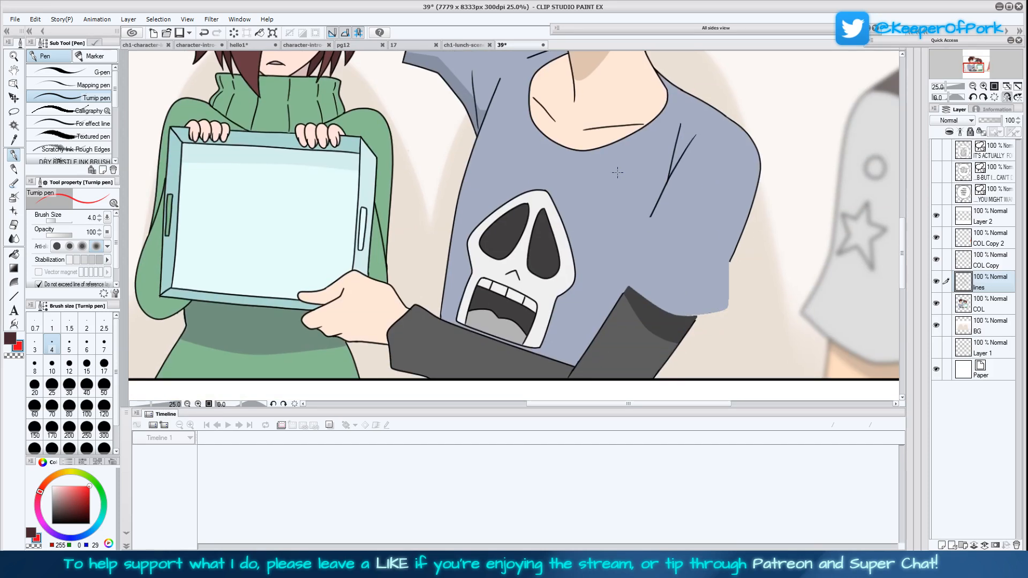
Erase the outer sleeve outline and both lower torso outlines of the girl's green sweater
{"action": "left_click_drag", "start_coordinate": [595, 124], "coordinate": [684, 130]}
{"action": "left_click_drag", "start_coordinate": [678, 182], "coordinate": [706, 110]}
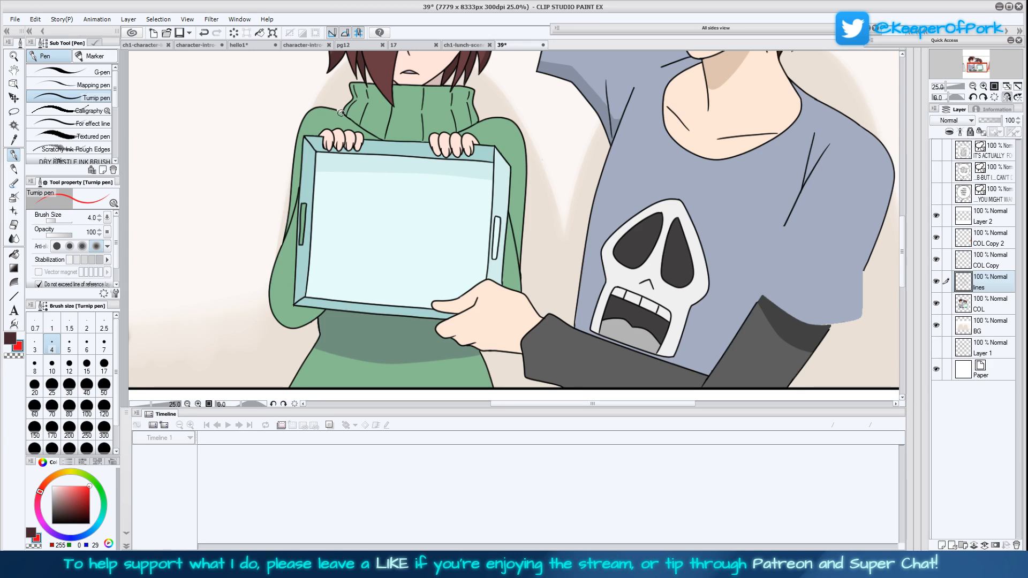
{"action": "mouse_move", "coordinate": [339, 111]}
{"action": "left_mouse_down"}
{"action": "mouse_move", "coordinate": [316, 105]}
{"action": "mouse_move", "coordinate": [295, 138]}
{"action": "mouse_move", "coordinate": [283, 235]}
{"action": "left_mouse_up"}
{"action": "left_click_drag", "start_coordinate": [632, 348], "coordinate": [644, 302]}
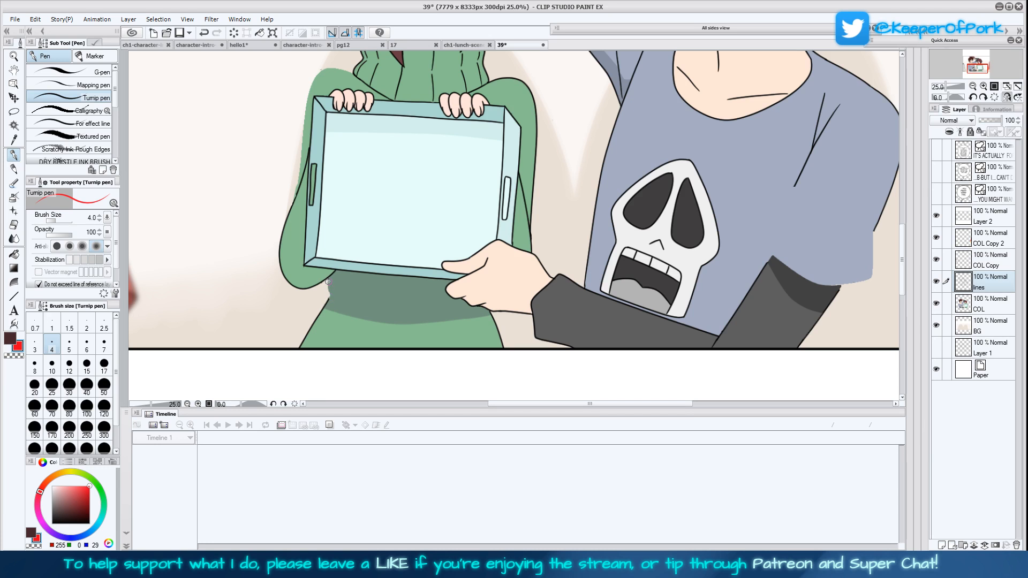
{"action": "left_click_drag", "start_coordinate": [325, 299], "coordinate": [290, 361]}
{"action": "left_click_drag", "start_coordinate": [489, 313], "coordinate": [503, 348]}
Set the Turnip pen to black with brush size 12, trying short strokes at the sweater's waist
{"action": "left_click", "coordinate": [12, 338]}
{"action": "left_click_drag", "start_coordinate": [58, 518], "coordinate": [25, 538]}
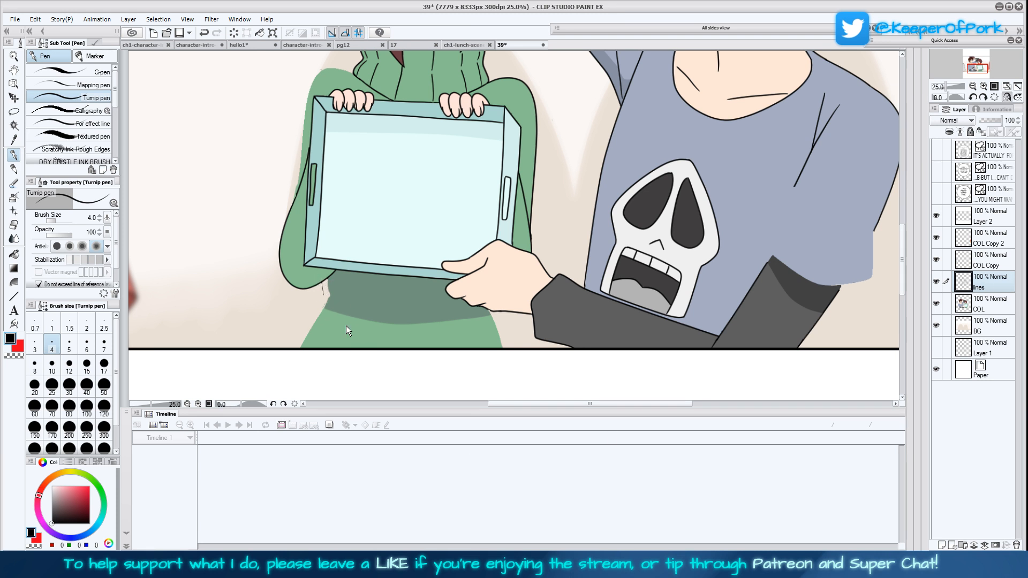
{"action": "left_click", "coordinate": [104, 345]}
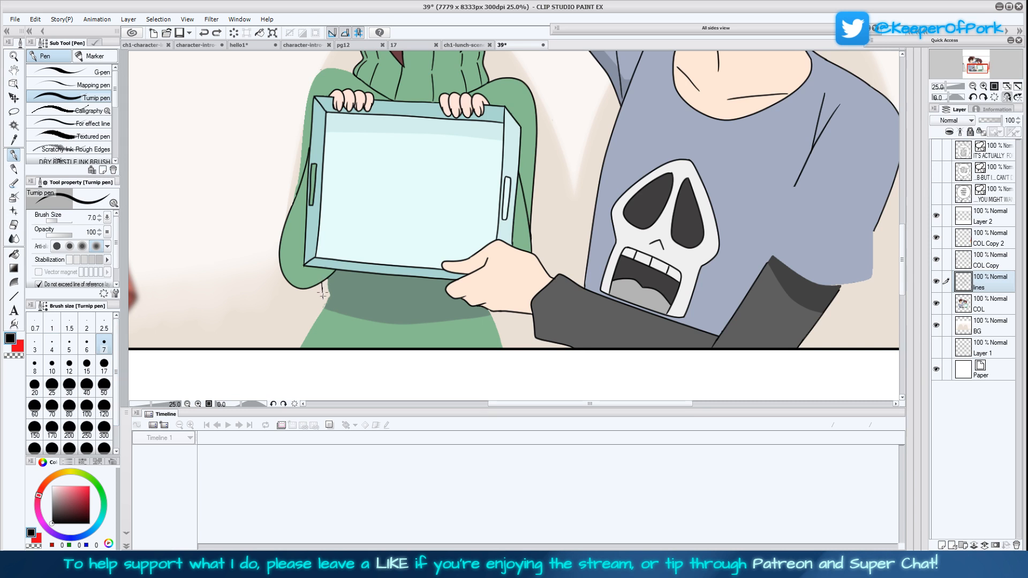
{"action": "left_click", "coordinate": [52, 367]}
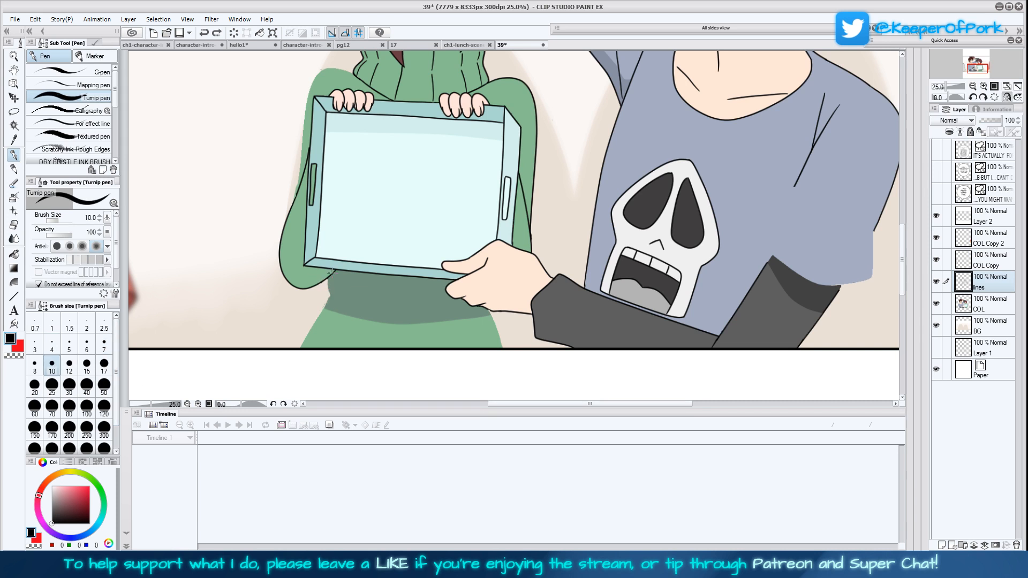
{"action": "left_click_drag", "start_coordinate": [324, 282], "coordinate": [318, 298]}
{"action": "left_click", "coordinate": [69, 367]}
{"action": "left_click_drag", "start_coordinate": [322, 283], "coordinate": [322, 294]}
{"action": "key", "text": "ctrl+z"}
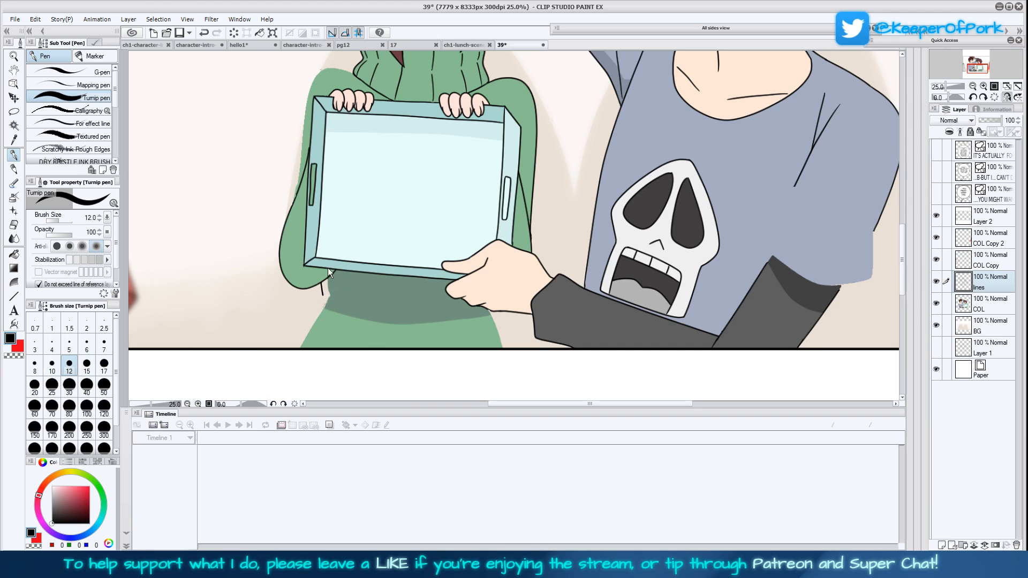
Redraw both side outlines of the sweater's lower torso below the tray in black
{"action": "mouse_move", "coordinate": [601, 289]}
{"action": "left_mouse_down"}
{"action": "mouse_move", "coordinate": [595, 328]}
{"action": "mouse_move", "coordinate": [599, 281]}
{"action": "left_mouse_up"}
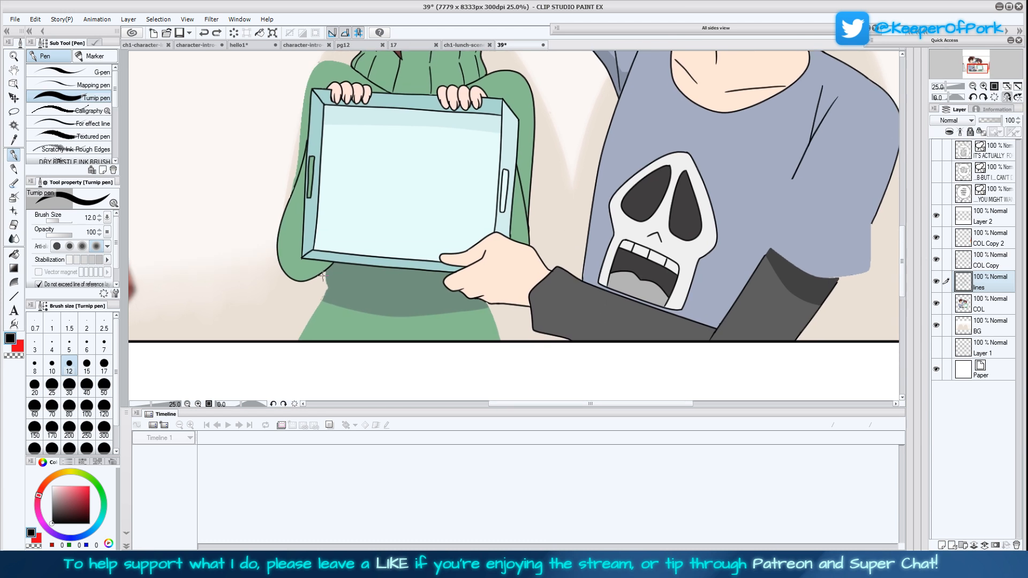
{"action": "left_click_drag", "start_coordinate": [323, 277], "coordinate": [313, 341]}
{"action": "key", "text": "ctrl+z"}
{"action": "left_click_drag", "start_coordinate": [500, 304], "coordinate": [508, 348]}
{"action": "key", "text": "ctrl+z"}
{"action": "left_click_drag", "start_coordinate": [500, 305], "coordinate": [504, 347]}
Redraw the outer outline of the green sweater's sleeve from the shoulder down past the elbow
{"action": "scroll", "coordinate": [589, 328], "scroll_direction": "up", "scroll_amount": 3}
{"action": "scroll", "coordinate": [609, 275], "scroll_direction": "up", "scroll_amount": 1}
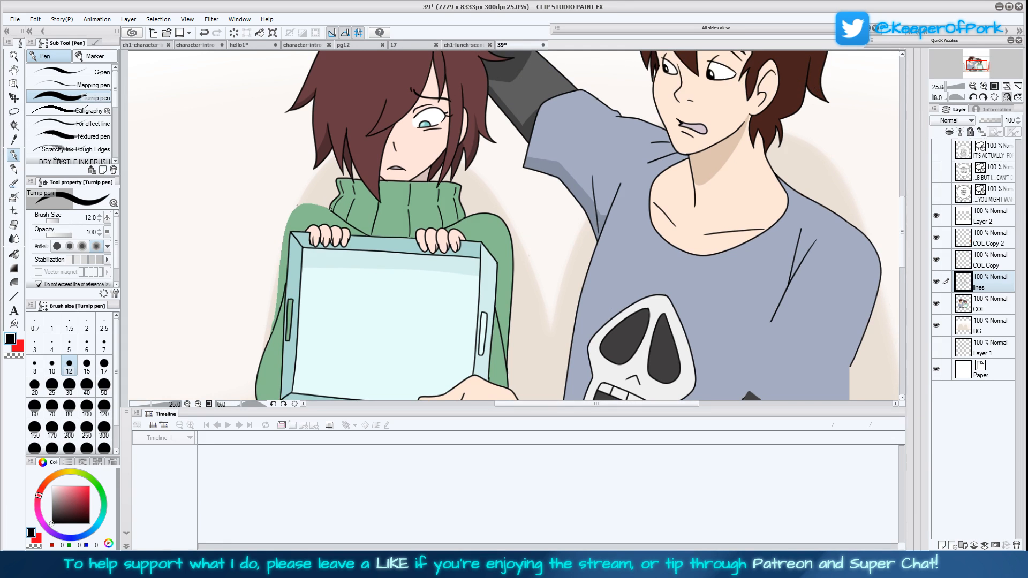
{"action": "mouse_move", "coordinate": [330, 209]}
{"action": "left_mouse_down"}
{"action": "mouse_move", "coordinate": [310, 203]}
{"action": "mouse_move", "coordinate": [285, 214]}
{"action": "mouse_move", "coordinate": [269, 343]}
{"action": "left_mouse_up"}
{"action": "scroll", "coordinate": [621, 322], "scroll_direction": "down", "scroll_amount": 2}
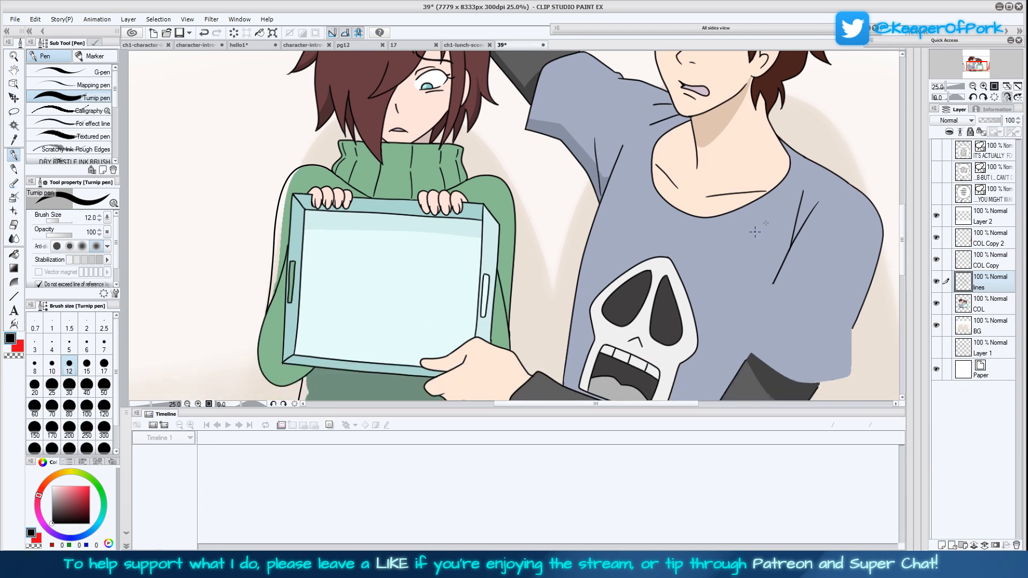
Return the canvas to the unmirrored view and erase part of the T-shirt's neckline and the raised sleeve's outline
{"action": "left_click", "coordinate": [1007, 98]}
{"action": "left_click_drag", "start_coordinate": [666, 290], "coordinate": [725, 305]}
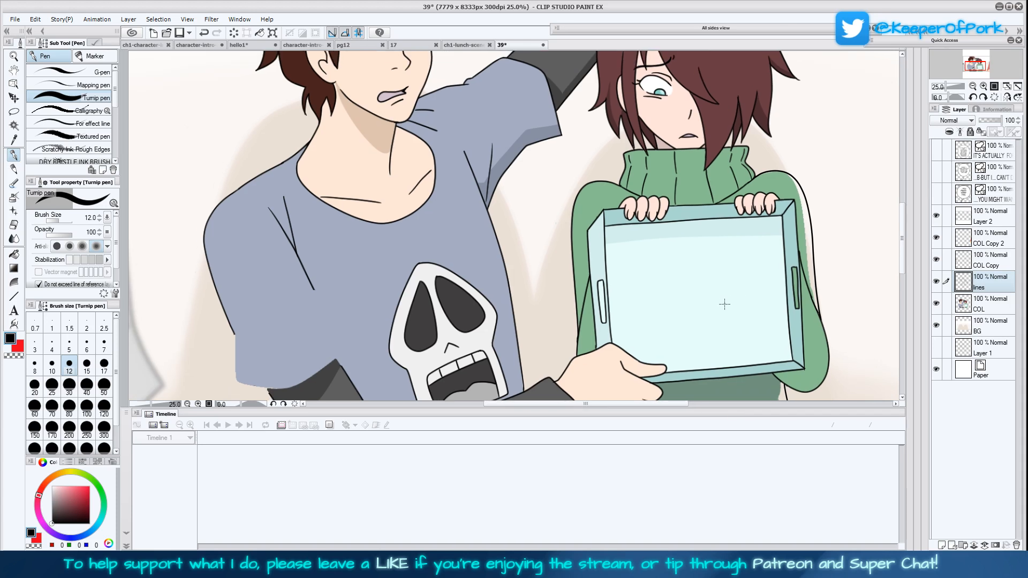
{"action": "left_click_drag", "start_coordinate": [400, 226], "coordinate": [405, 217]}
{"action": "left_click_drag", "start_coordinate": [900, 252], "coordinate": [901, 215]}
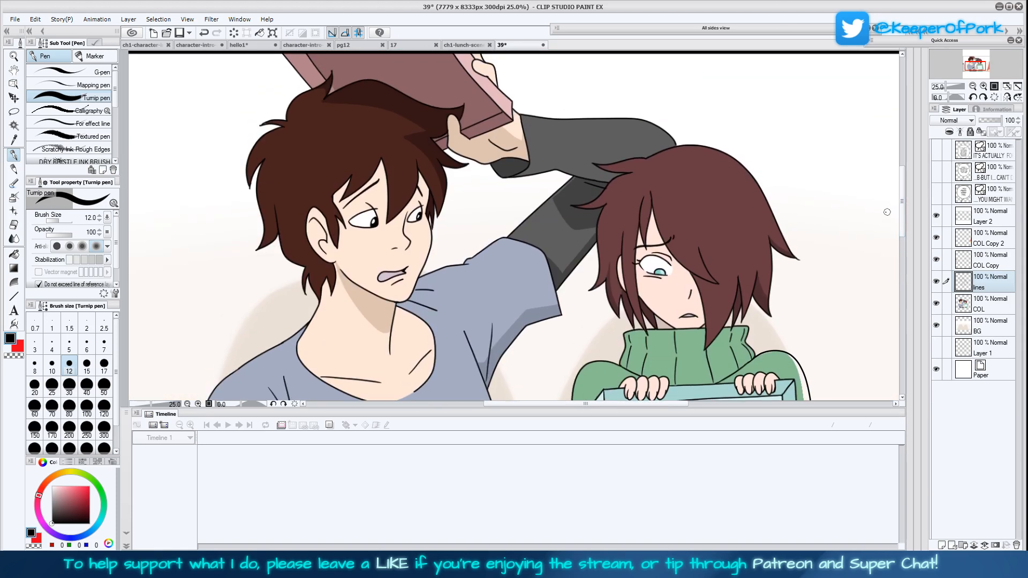
{"action": "mouse_move", "coordinate": [549, 305]}
{"action": "left_mouse_down"}
{"action": "mouse_move", "coordinate": [563, 304]}
{"action": "mouse_move", "coordinate": [540, 246]}
{"action": "mouse_move", "coordinate": [509, 240]}
{"action": "mouse_move", "coordinate": [478, 253]}
{"action": "left_mouse_up"}
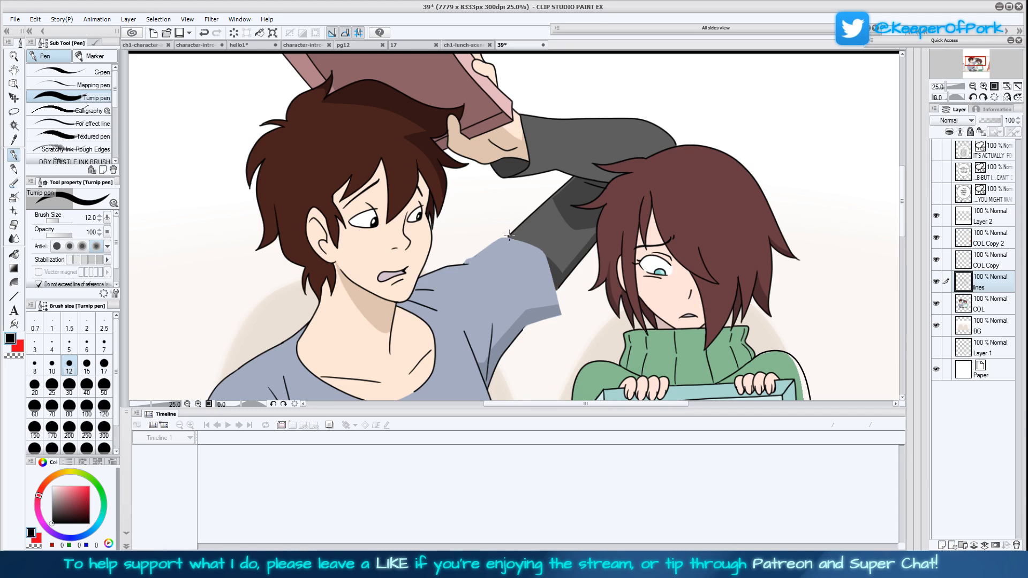
Redraw the boy's raised arm by extending its upper and lower edge lines across the erased sleeve
{"action": "left_click_drag", "start_coordinate": [502, 240], "coordinate": [483, 252]}
{"action": "scroll", "coordinate": [462, 261], "scroll_direction": "down", "scroll_amount": 3}
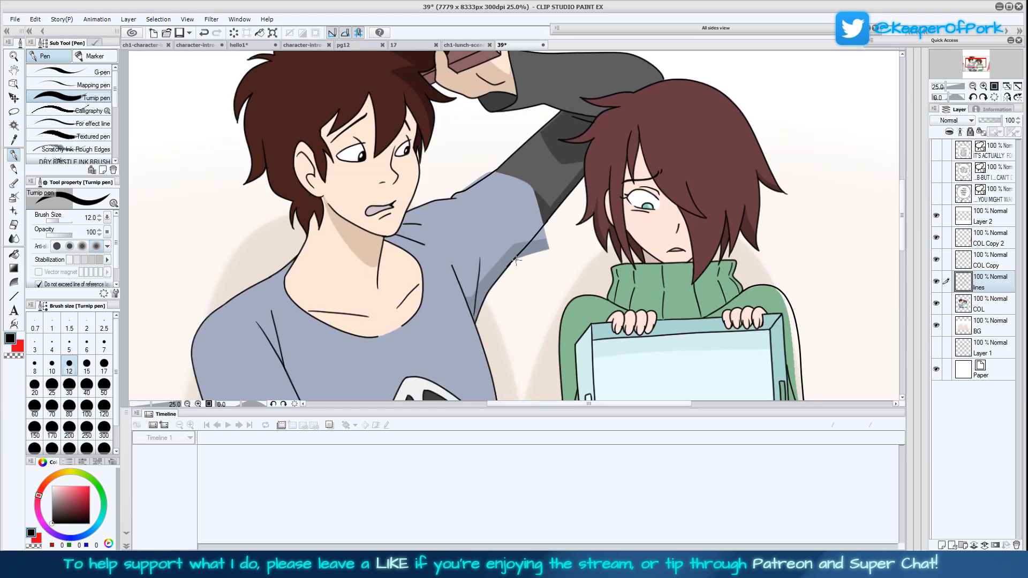
{"action": "scroll", "coordinate": [602, 246], "scroll_direction": "down", "scroll_amount": 2}
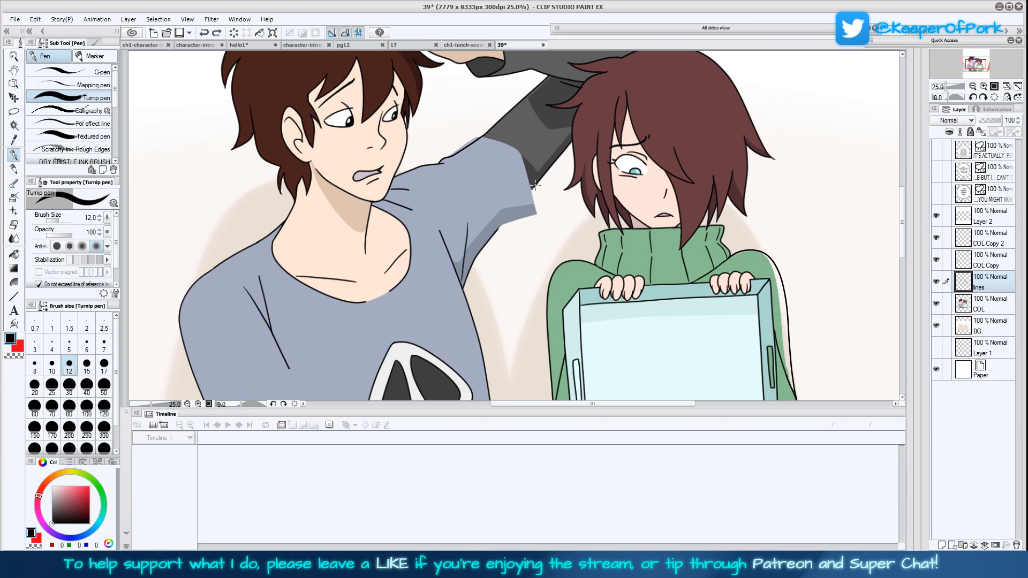
{"action": "left_click_drag", "start_coordinate": [503, 224], "coordinate": [497, 231]}
{"action": "key", "text": "ctrl+z"}
{"action": "key", "text": "ctrl+z"}
{"action": "left_click_drag", "start_coordinate": [534, 186], "coordinate": [529, 194]}
Draw a V-shaped notch running down from the T-shirt's neckline towards the skull print
{"action": "scroll", "coordinate": [622, 284], "scroll_direction": "down", "scroll_amount": 3}
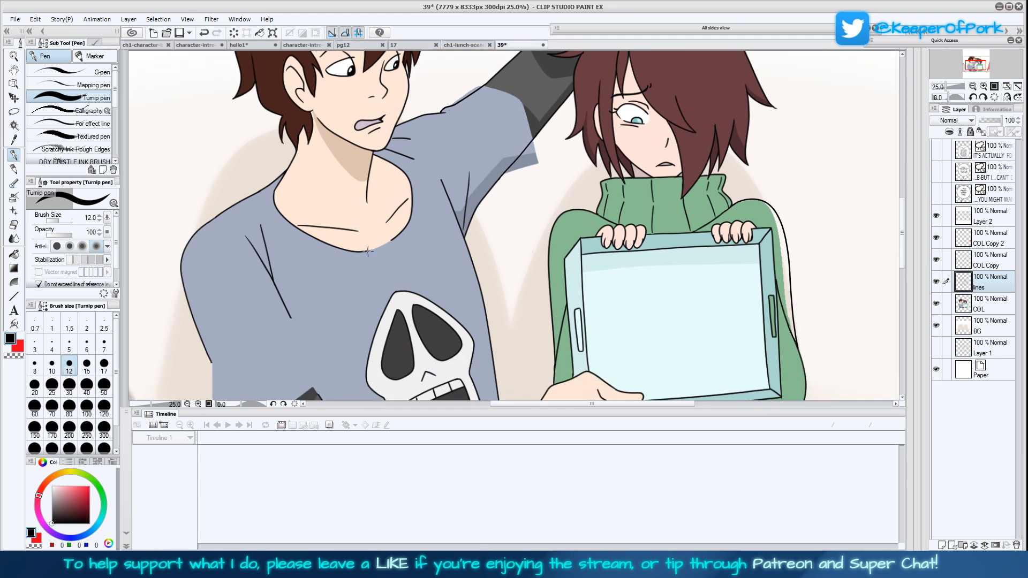
{"action": "mouse_move", "coordinate": [384, 264]}
{"action": "left_mouse_down"}
{"action": "mouse_move", "coordinate": [397, 288]}
{"action": "mouse_move", "coordinate": [393, 257]}
{"action": "left_mouse_up"}
{"action": "scroll", "coordinate": [500, 306], "scroll_direction": "down", "scroll_amount": 5}
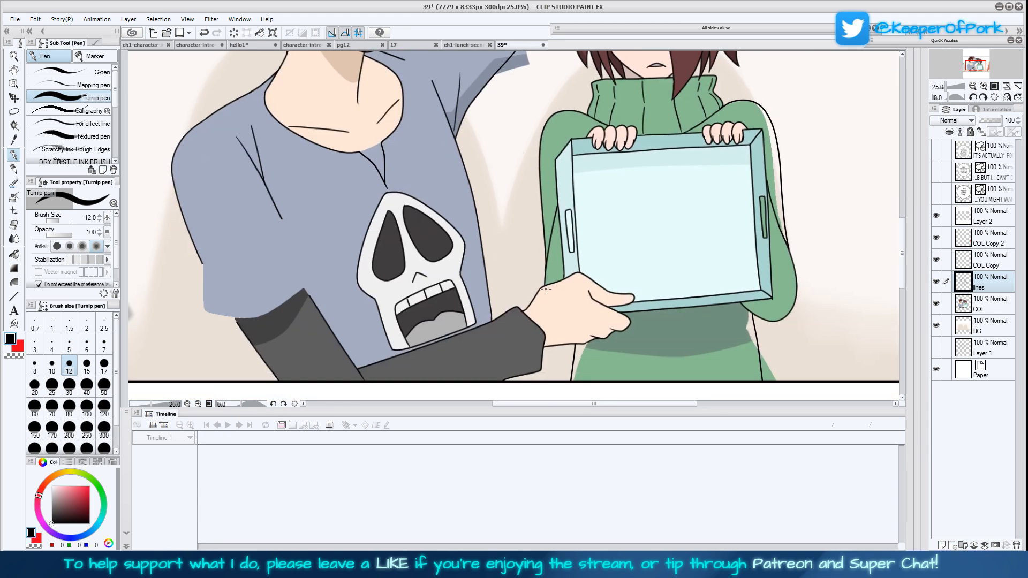
With brush size 10, extend the lowered arm's outer outline across the T-shirt cuff and erase the undersleeve's inner edge line
{"action": "scroll", "coordinate": [495, 354], "scroll_direction": "down", "scroll_amount": 1}
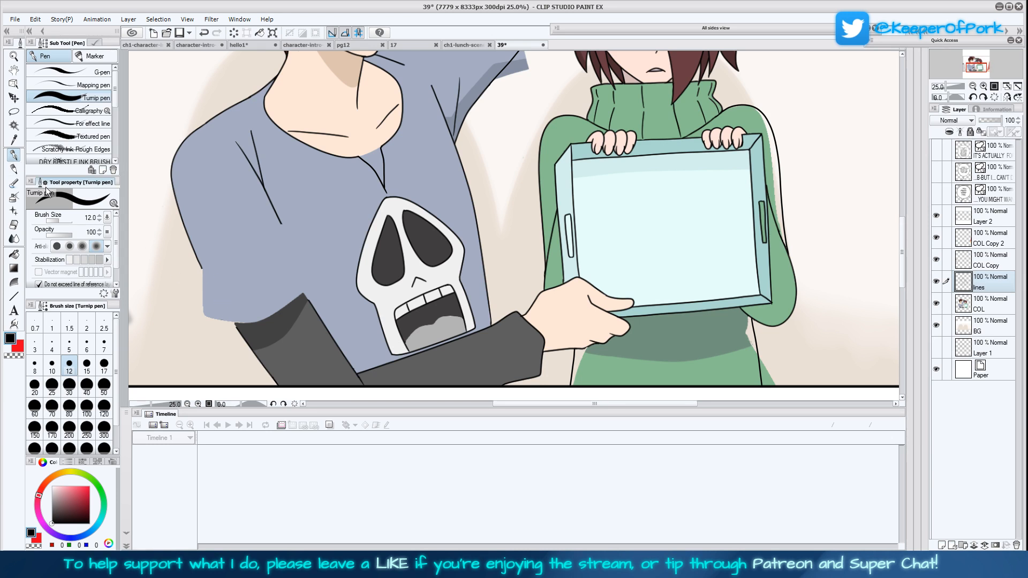
{"action": "key", "text": "bracketleft"}
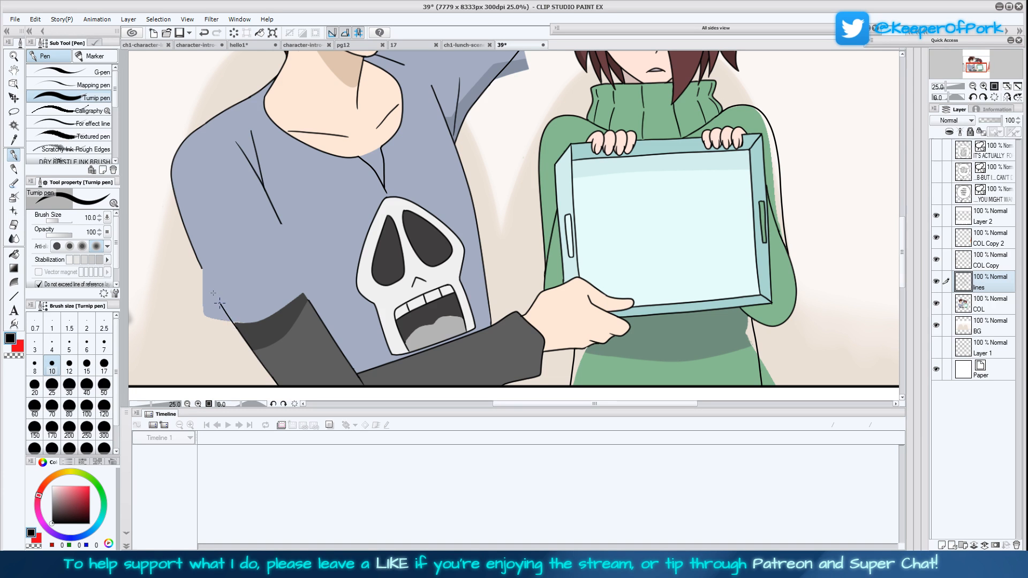
{"action": "key", "text": "ctrl+z"}
{"action": "left_click_drag", "start_coordinate": [286, 255], "coordinate": [272, 222]}
{"action": "key", "text": "ctrl+z"}
{"action": "left_click_drag", "start_coordinate": [477, 341], "coordinate": [474, 333]}
{"action": "left_click_drag", "start_coordinate": [308, 289], "coordinate": [356, 364]}
{"action": "left_click_drag", "start_coordinate": [304, 285], "coordinate": [328, 380]}
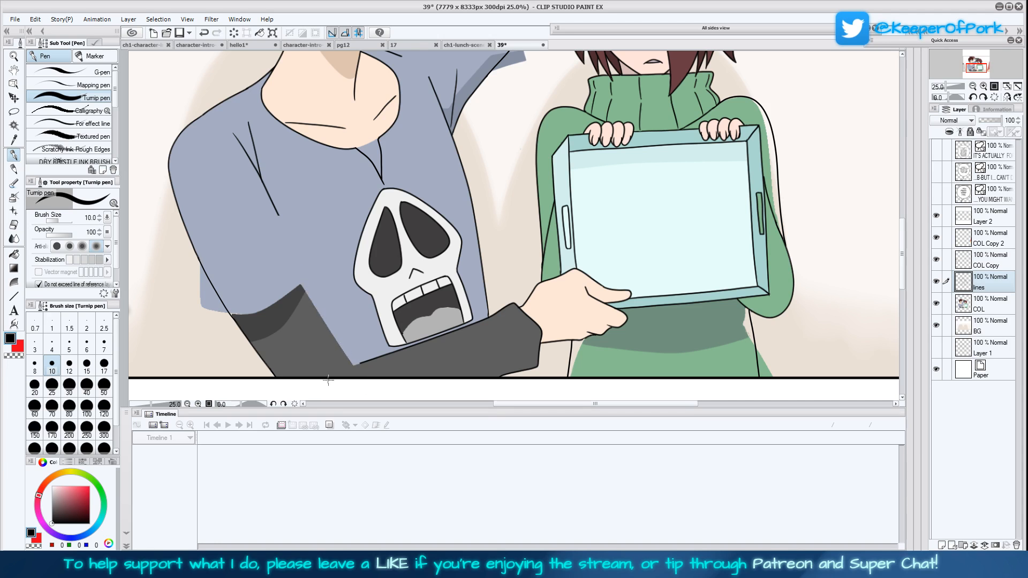
Draw the lowered arm's inner edge from the armpit crease to the elbow at brush size 12, then undo the extra fold line
{"action": "left_click", "coordinate": [69, 364]}
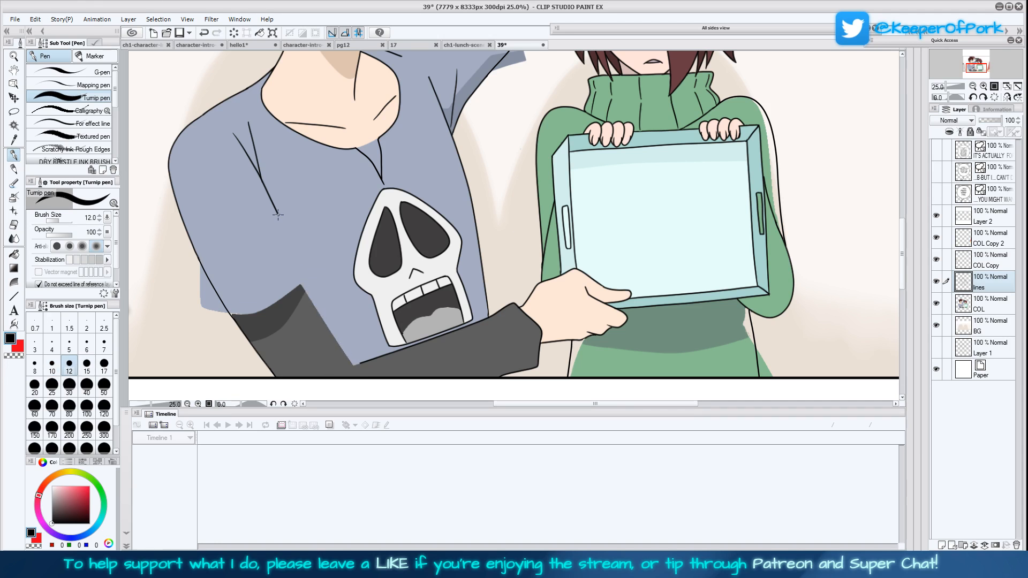
{"action": "left_click_drag", "start_coordinate": [284, 229], "coordinate": [358, 369]}
{"action": "left_click_drag", "start_coordinate": [287, 195], "coordinate": [292, 235]}
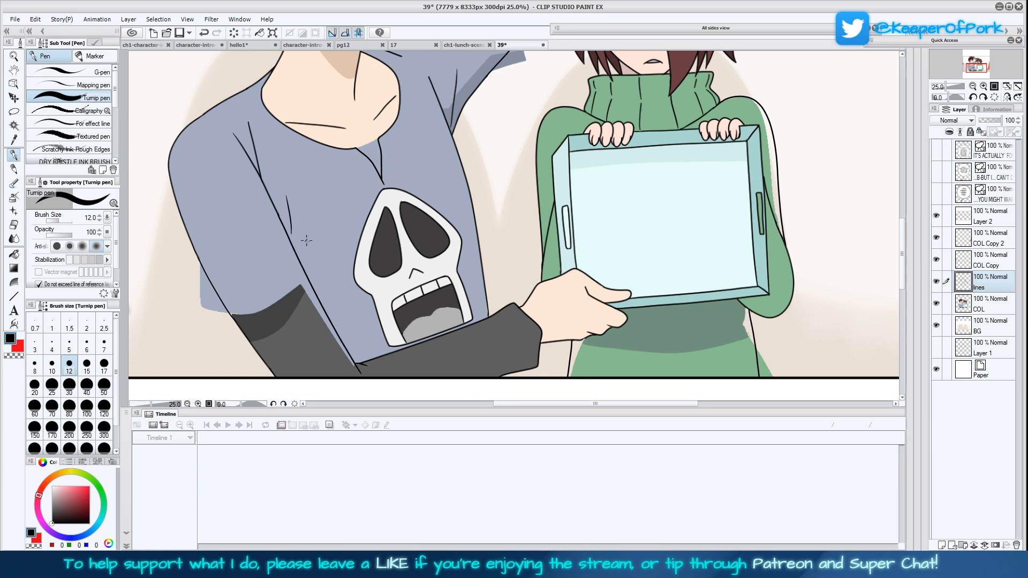
{"action": "key", "text": "ctrl+z"}
Set the lines layer as the reference layer, then pick up the T-shirt's blue-grey on the COL layer for the Turnip pen
{"action": "left_click", "coordinate": [960, 132]}
{"action": "scroll", "coordinate": [681, 226], "scroll_direction": "left", "scroll_amount": 2}
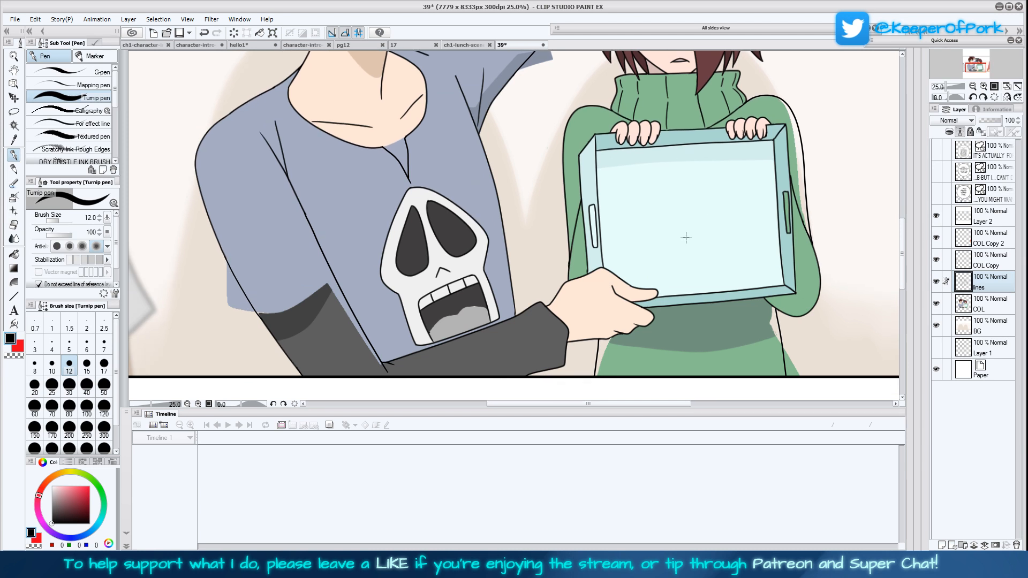
{"action": "scroll", "coordinate": [678, 248], "scroll_direction": "up", "scroll_amount": 1}
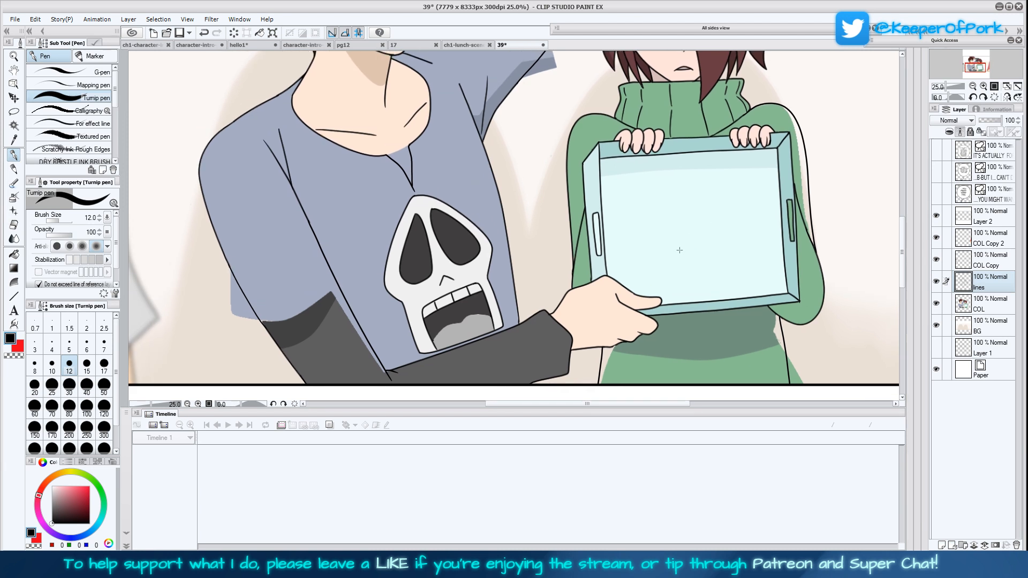
{"action": "left_click_drag", "start_coordinate": [680, 250], "coordinate": [685, 262]}
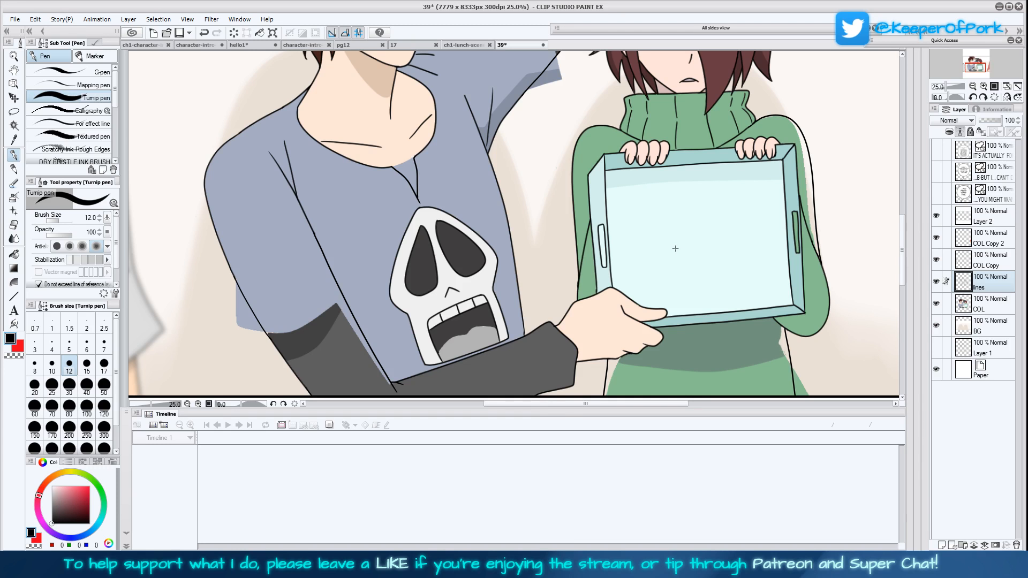
{"action": "mouse_move", "coordinate": [674, 250]}
{"action": "left_mouse_down"}
{"action": "mouse_move", "coordinate": [681, 260]}
{"action": "mouse_move", "coordinate": [676, 253]}
{"action": "left_mouse_up"}
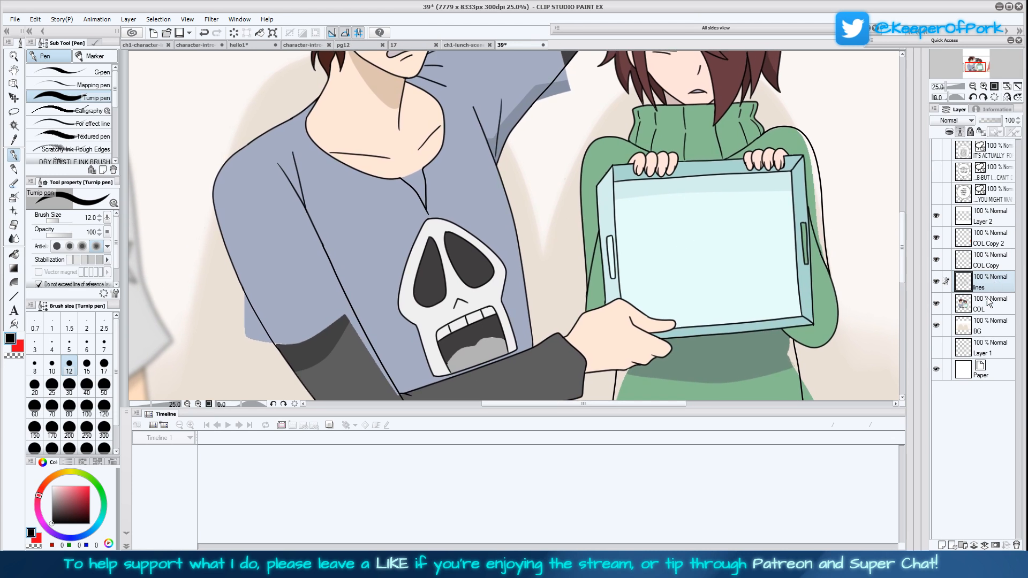
{"action": "left_click", "coordinate": [950, 301]}
{"action": "left_click", "coordinate": [14, 140]}
{"action": "left_click", "coordinate": [268, 236]}
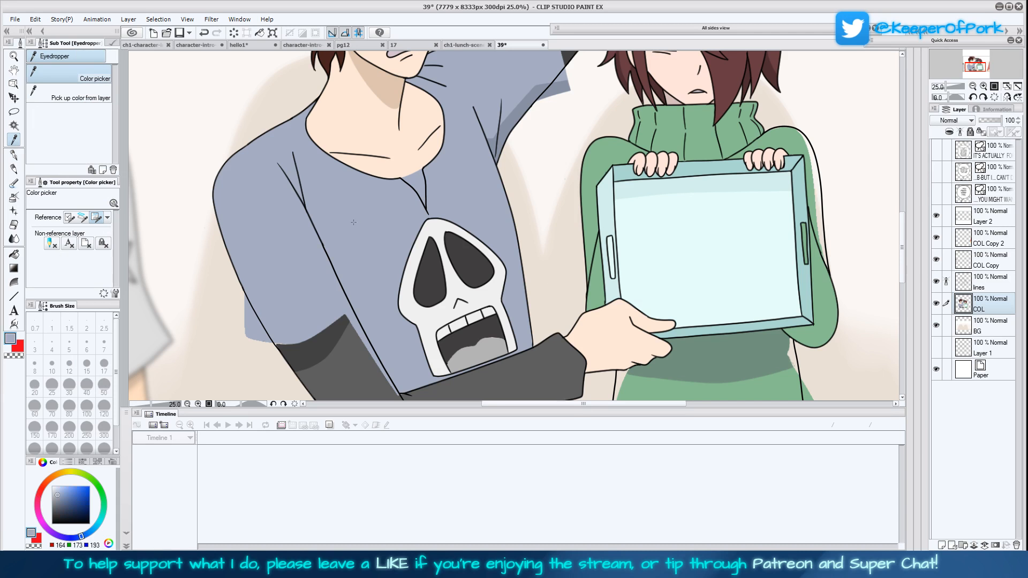
{"action": "left_click", "coordinate": [14, 154]}
{"action": "left_click", "coordinate": [104, 384]}
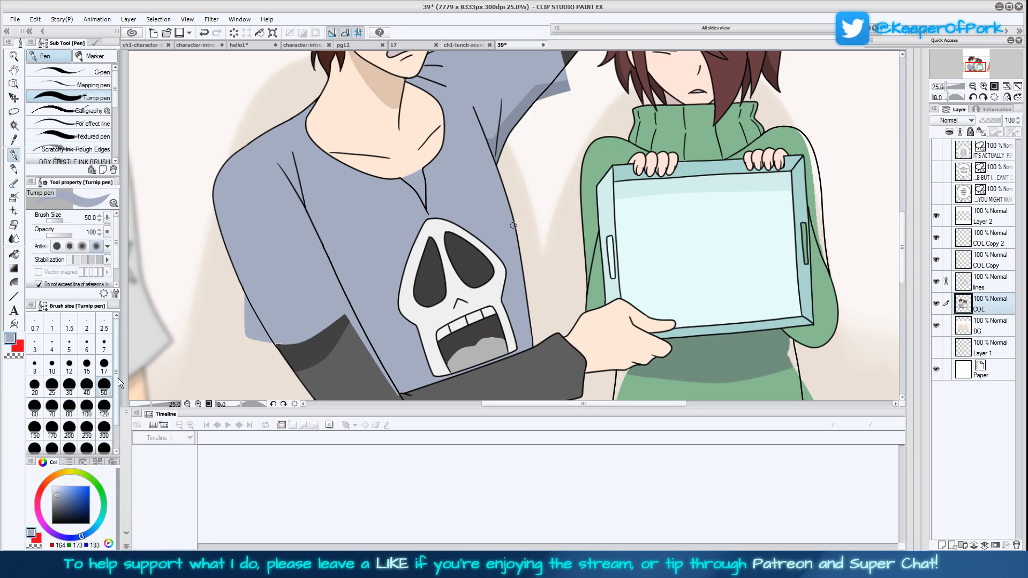
{"action": "left_click_drag", "start_coordinate": [447, 374], "coordinate": [435, 308]}
{"action": "left_click", "coordinate": [107, 412]}
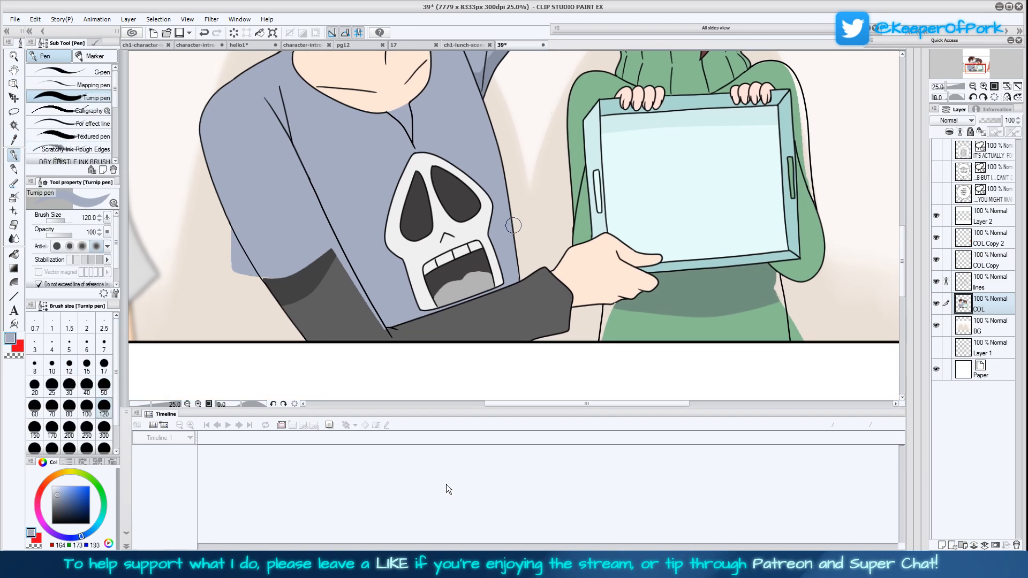
{"action": "left_click", "coordinate": [104, 427]}
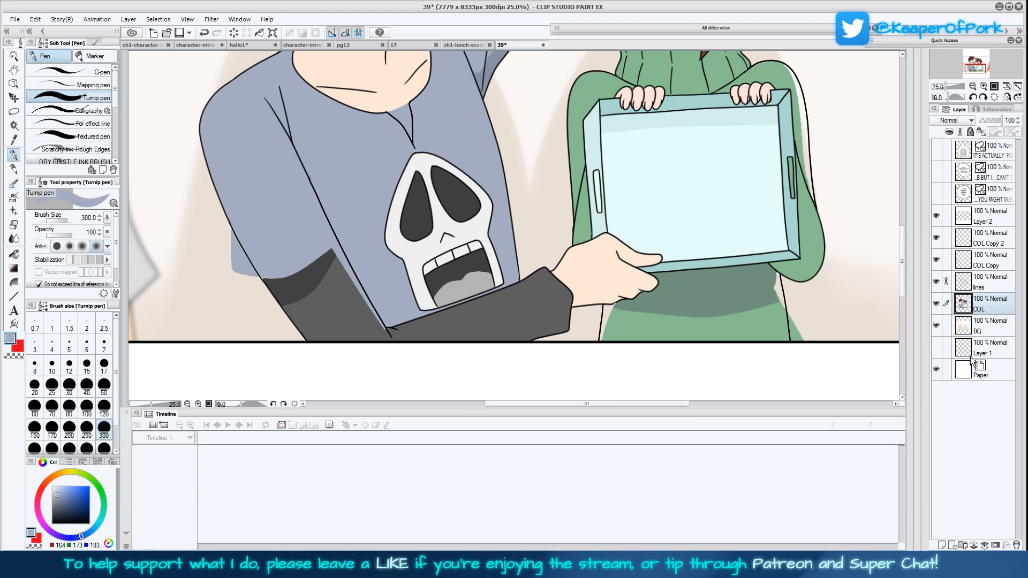
{"action": "scroll", "coordinate": [102, 423], "scroll_direction": "down", "scroll_amount": 1}
{"action": "left_click", "coordinate": [104, 434]}
{"action": "mouse_move", "coordinate": [523, 310]}
{"action": "left_mouse_down"}
{"action": "mouse_move", "coordinate": [523, 339]}
{"action": "mouse_move", "coordinate": [567, 311]}
{"action": "left_mouse_up"}
{"action": "key", "text": "ctrl+z"}
{"action": "left_click", "coordinate": [990, 283]}
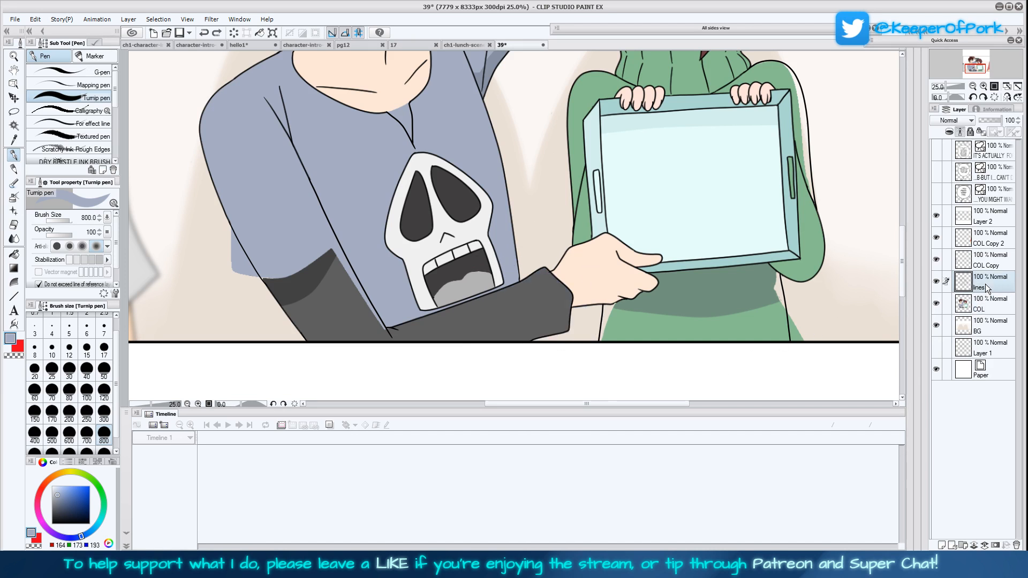
{"action": "left_click", "coordinate": [15, 296]}
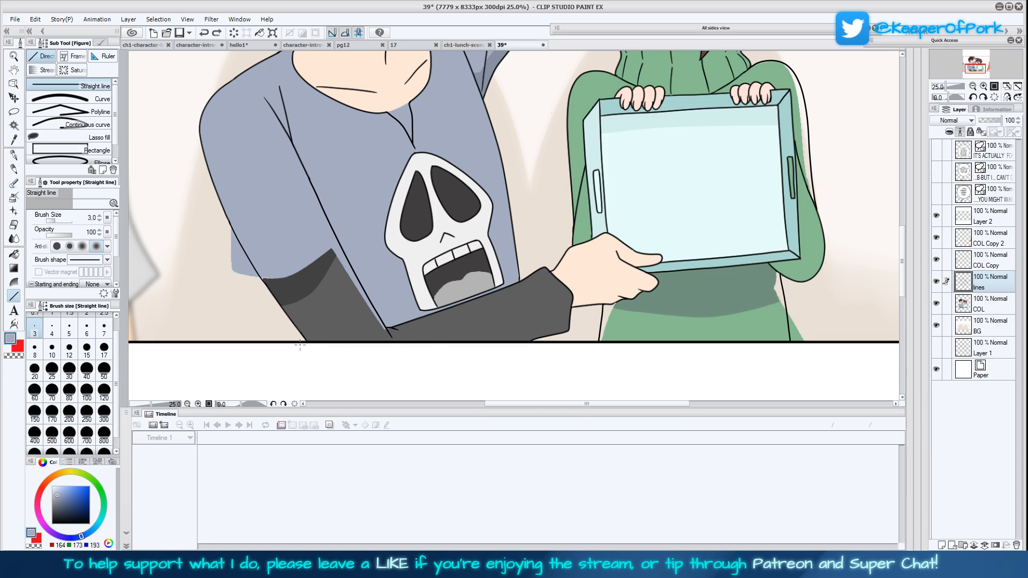
{"action": "left_click", "coordinate": [13, 155]}
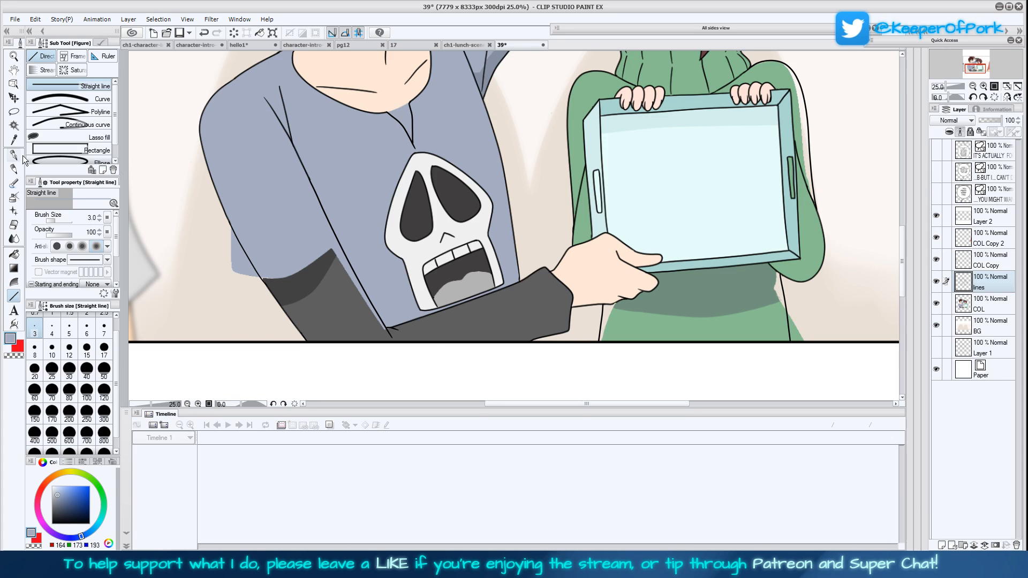
{"action": "left_click", "coordinate": [987, 306]}
{"action": "left_click", "coordinate": [545, 292]}
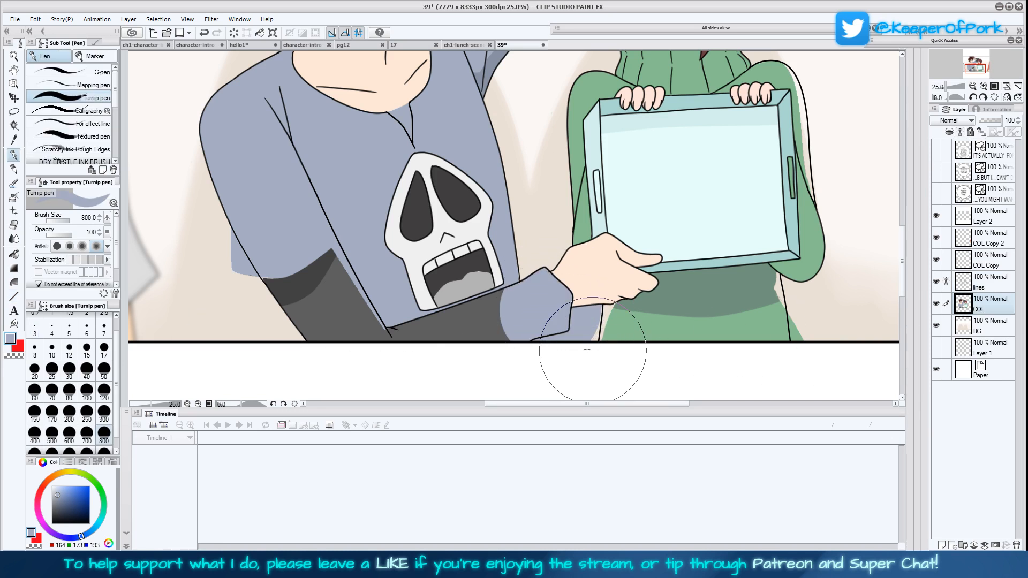
{"action": "key", "text": "ctrl+z"}
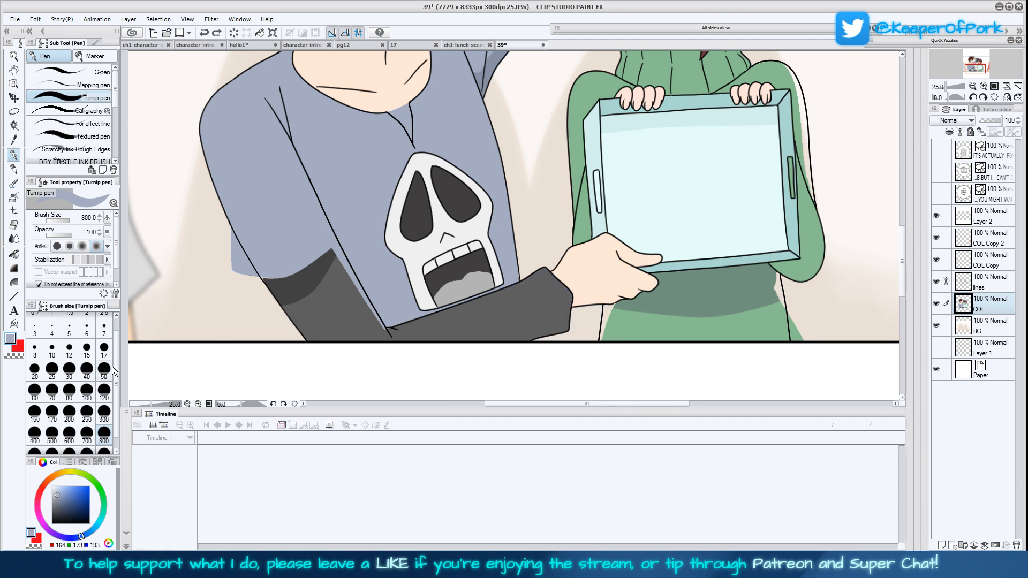
Paint the lowered arm's dark grey undersleeve in the shirt's blue-grey at brush size 700, redoing the upper part of the stroke
{"action": "left_click", "coordinate": [87, 435]}
{"action": "mouse_move", "coordinate": [544, 320]}
{"action": "left_mouse_down"}
{"action": "mouse_move", "coordinate": [541, 293]}
{"action": "mouse_move", "coordinate": [368, 349]}
{"action": "mouse_move", "coordinate": [321, 327]}
{"action": "mouse_move", "coordinate": [324, 314]}
{"action": "left_mouse_up"}
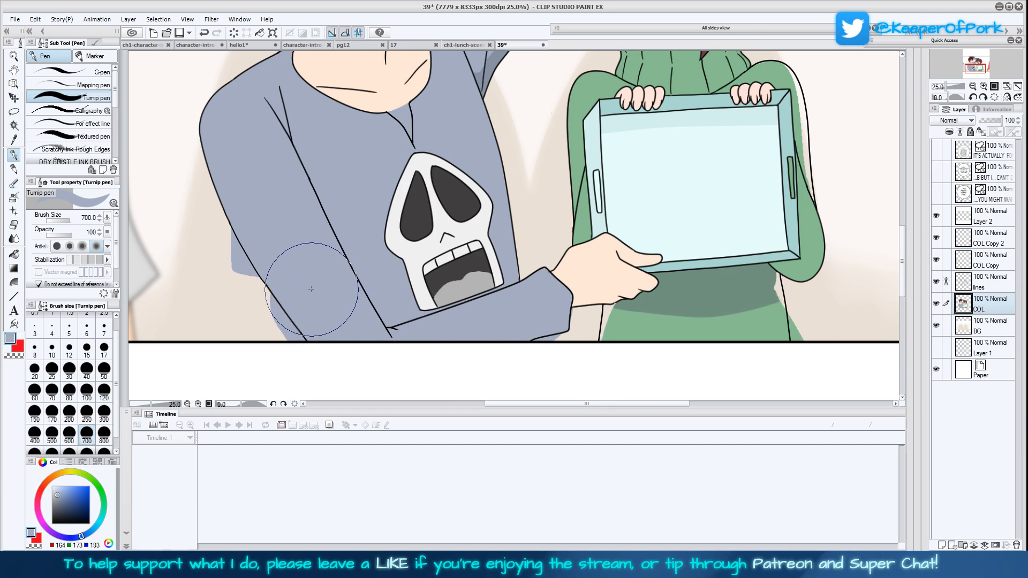
{"action": "key", "text": "ctrl+z"}
{"action": "mouse_move", "coordinate": [297, 261]}
{"action": "left_mouse_down"}
{"action": "mouse_move", "coordinate": [328, 306]}
{"action": "mouse_move", "coordinate": [354, 320]}
{"action": "left_mouse_up"}
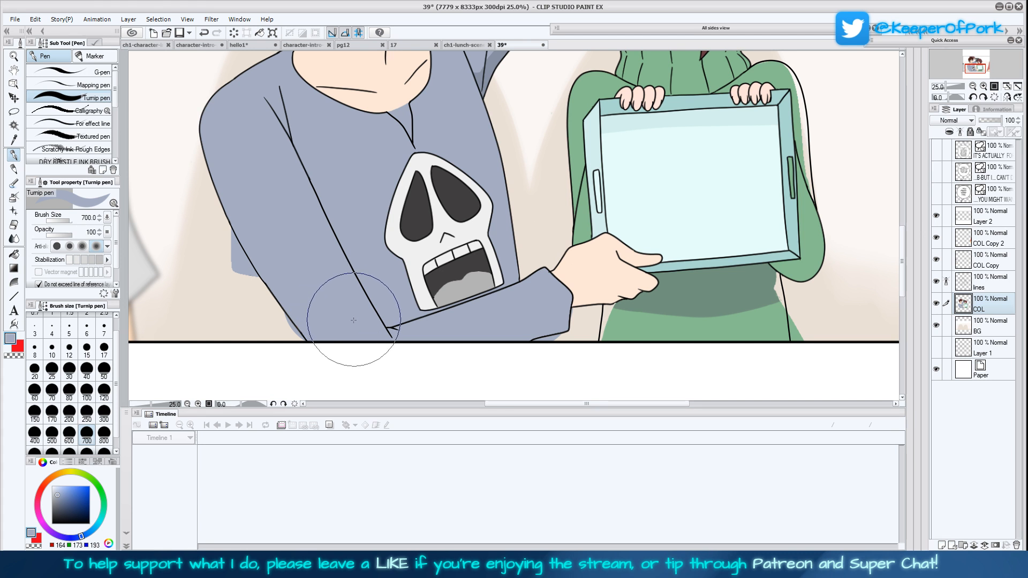
Erase the blue-grey areas outside the lowered arm's outer outline, including the old cuff corner, at brush sizes 50 and 120
{"action": "left_click", "coordinate": [104, 369]}
{"action": "left_click_drag", "start_coordinate": [284, 318], "coordinate": [296, 338]}
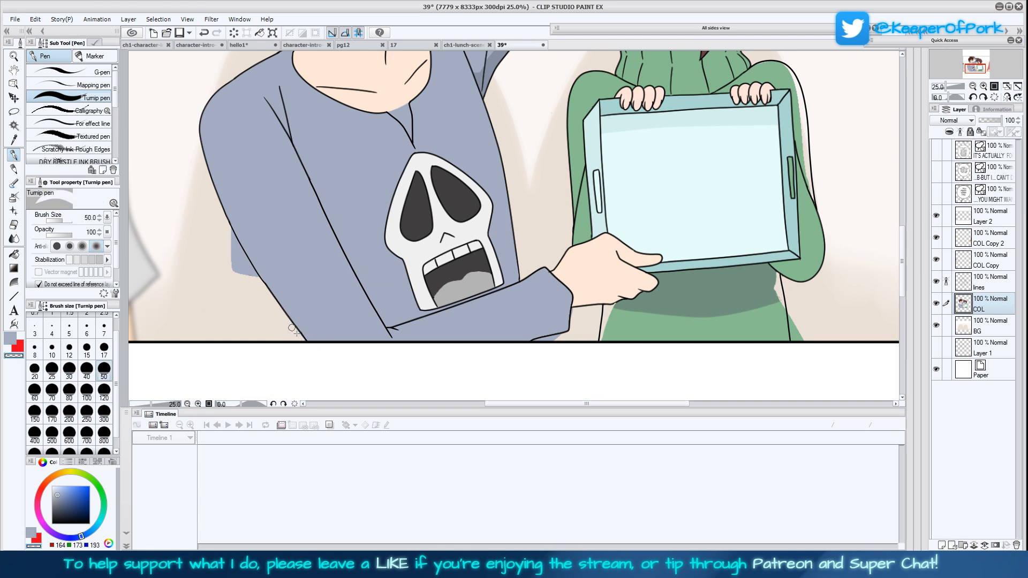
{"action": "left_click", "coordinate": [103, 390]}
{"action": "mouse_move", "coordinate": [220, 232]}
{"action": "left_mouse_down"}
{"action": "mouse_move", "coordinate": [238, 275]}
{"action": "mouse_move", "coordinate": [226, 228]}
{"action": "mouse_move", "coordinate": [253, 273]}
{"action": "left_mouse_up"}
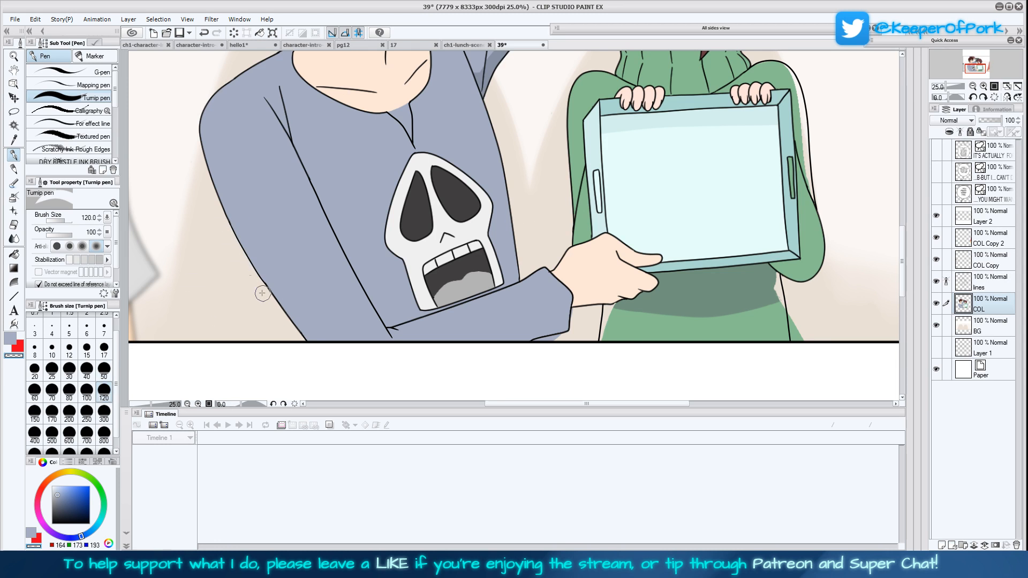
Paint the raised arm's dark grey sleeve and the shading under its shoulder in the shirt's blue-grey at brush size 300
{"action": "scroll", "coordinate": [680, 229], "scroll_direction": "up", "scroll_amount": 1}
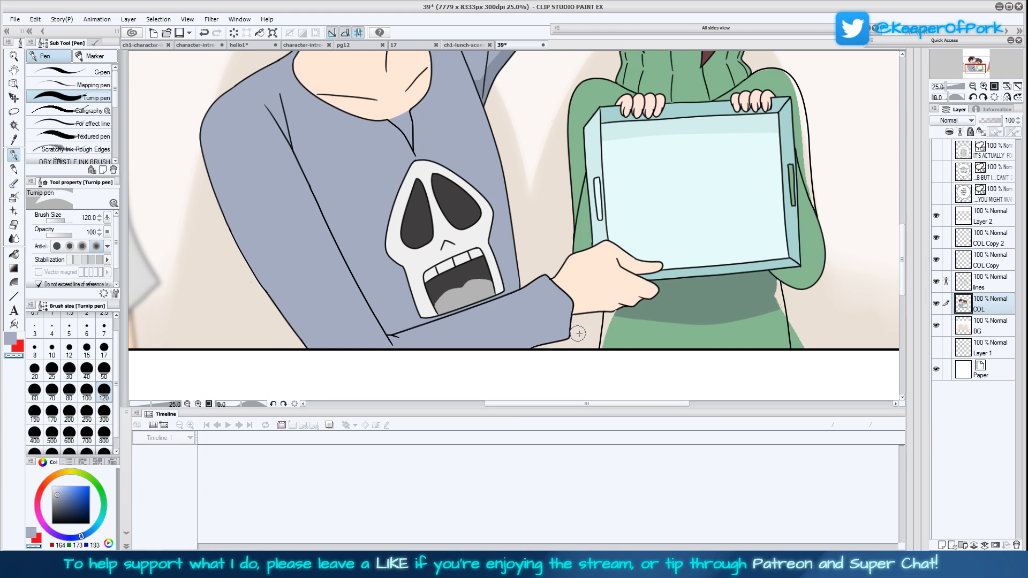
{"action": "scroll", "coordinate": [638, 253], "scroll_direction": "up", "scroll_amount": 2}
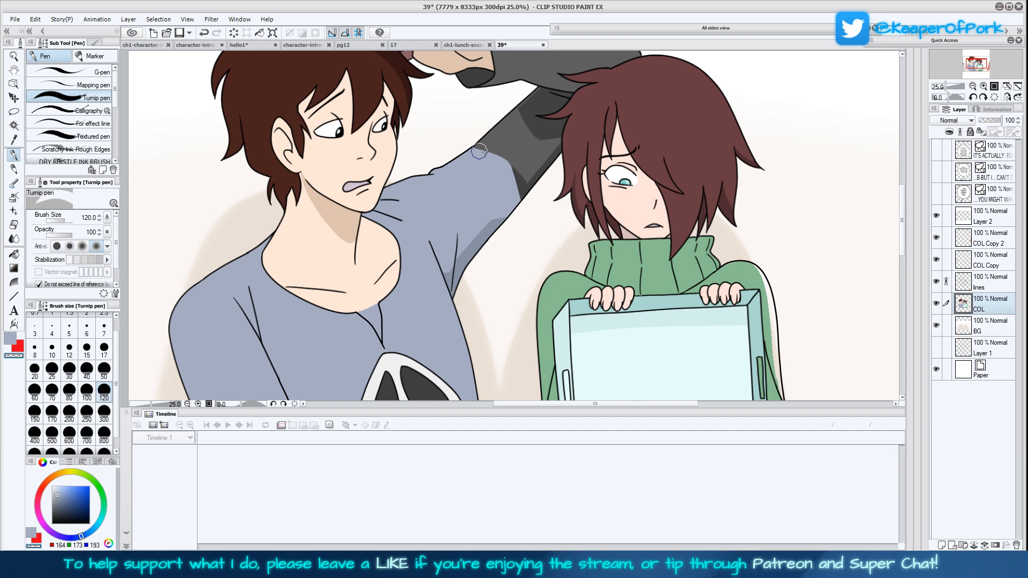
{"action": "left_click", "coordinate": [104, 413]}
{"action": "scroll", "coordinate": [468, 328], "scroll_direction": "up", "scroll_amount": 1}
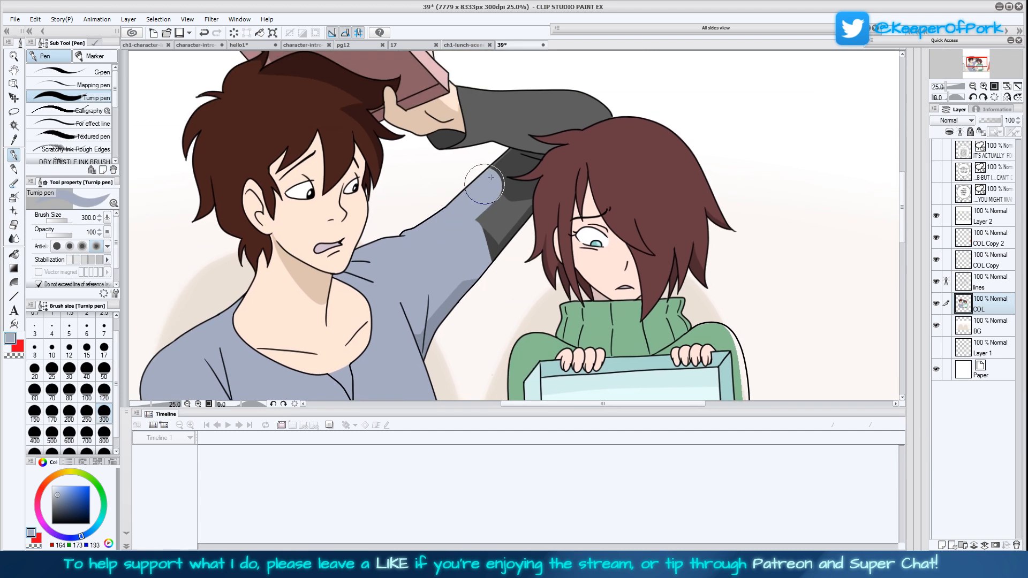
{"action": "mouse_move", "coordinate": [512, 158]}
{"action": "left_mouse_down"}
{"action": "mouse_move", "coordinate": [544, 152]}
{"action": "mouse_move", "coordinate": [469, 232]}
{"action": "mouse_move", "coordinate": [512, 203]}
{"action": "left_mouse_up"}
{"action": "left_click_drag", "start_coordinate": [477, 256], "coordinate": [515, 213]}
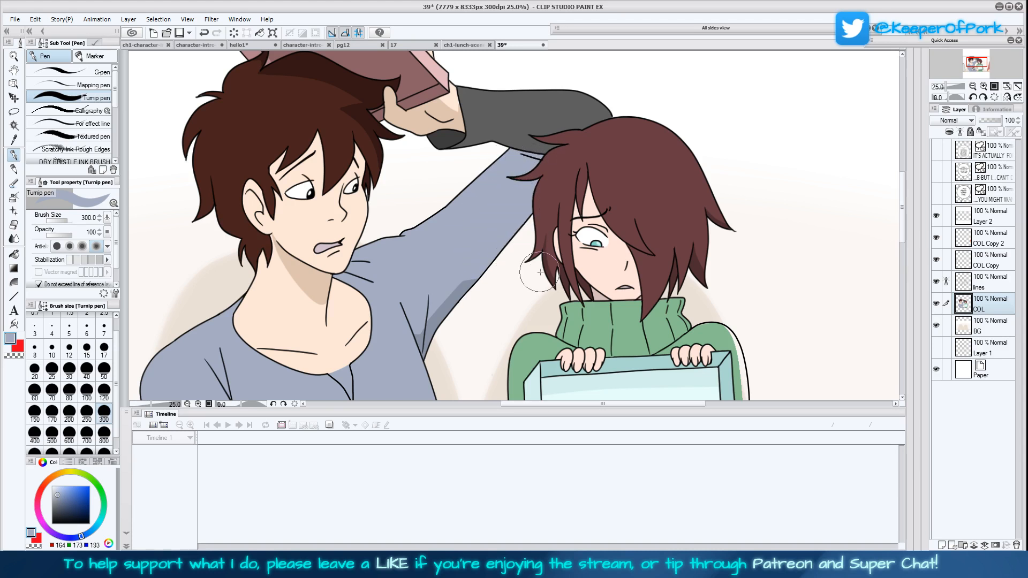
{"action": "mouse_move", "coordinate": [453, 292]}
{"action": "left_mouse_down"}
{"action": "mouse_move", "coordinate": [423, 349]}
{"action": "mouse_move", "coordinate": [444, 320]}
{"action": "left_mouse_up"}
{"action": "mouse_move", "coordinate": [490, 177]}
{"action": "left_mouse_down"}
{"action": "mouse_move", "coordinate": [509, 155]}
{"action": "mouse_move", "coordinate": [440, 137]}
{"action": "mouse_move", "coordinate": [476, 134]}
{"action": "mouse_move", "coordinate": [463, 94]}
{"action": "mouse_move", "coordinate": [536, 143]}
{"action": "mouse_move", "coordinate": [482, 97]}
{"action": "mouse_move", "coordinate": [540, 103]}
{"action": "mouse_move", "coordinate": [537, 119]}
{"action": "mouse_move", "coordinate": [600, 114]}
{"action": "mouse_move", "coordinate": [567, 110]}
{"action": "left_mouse_up"}
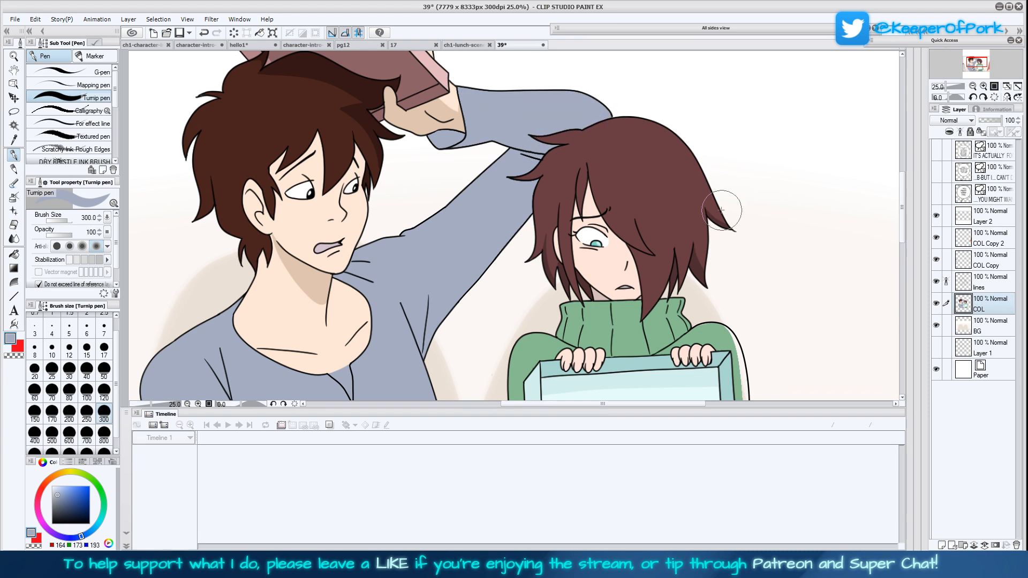
Pick up the boy's skin colour from his chest and fill the V-shaped neckline notch with it
{"action": "left_click", "coordinate": [1008, 86]}
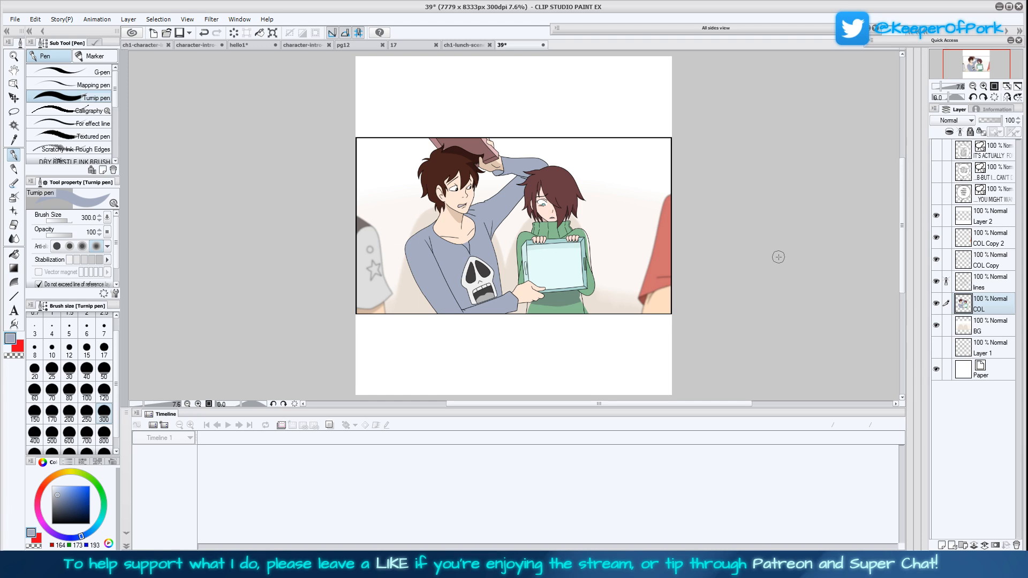
{"action": "scroll", "coordinate": [675, 306], "scroll_direction": "up", "scroll_amount": 1}
{"action": "scroll", "coordinate": [673, 289], "scroll_direction": "up", "scroll_amount": 3}
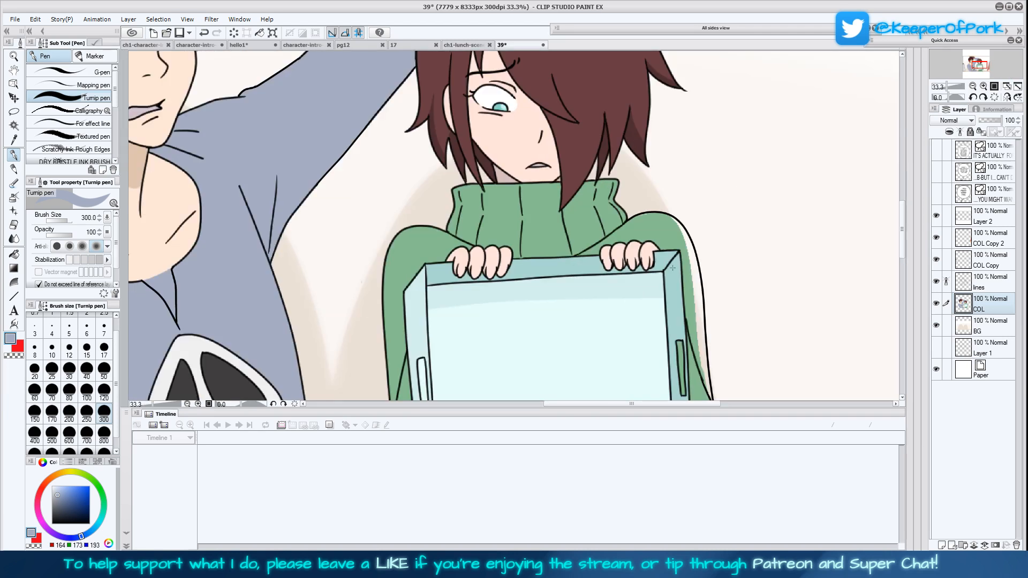
{"action": "left_click", "coordinate": [973, 86]}
{"action": "left_click_drag", "start_coordinate": [703, 294], "coordinate": [714, 230]}
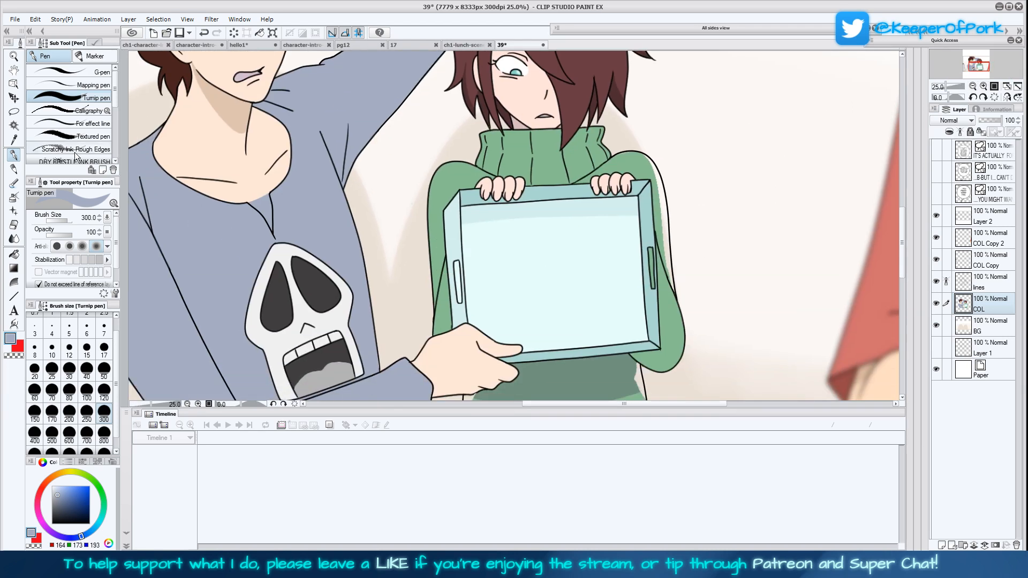
{"action": "left_click", "coordinate": [14, 140]}
{"action": "left_click_drag", "start_coordinate": [177, 289], "coordinate": [268, 267]}
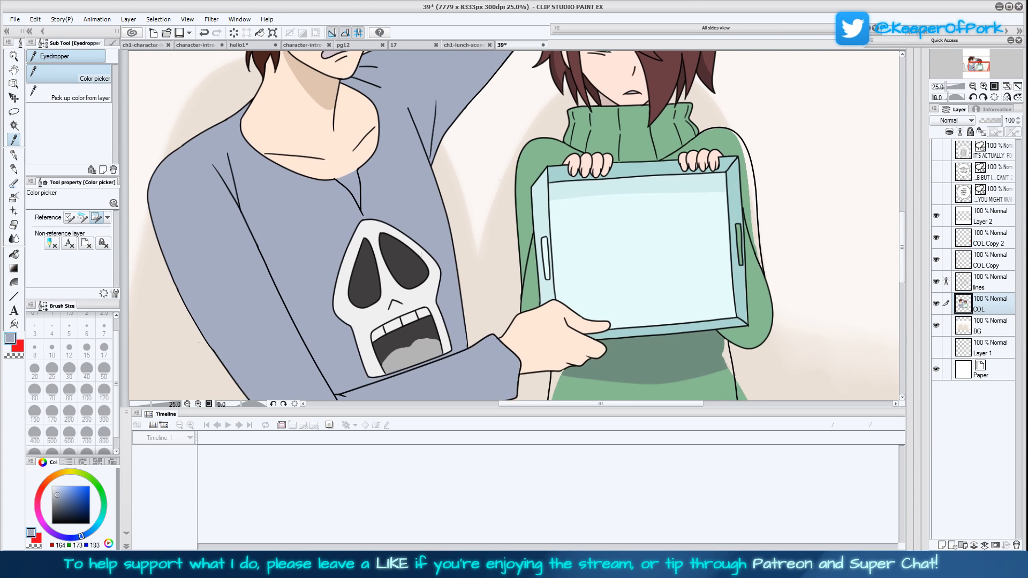
{"action": "left_click", "coordinate": [320, 146]}
{"action": "left_click", "coordinate": [14, 155]}
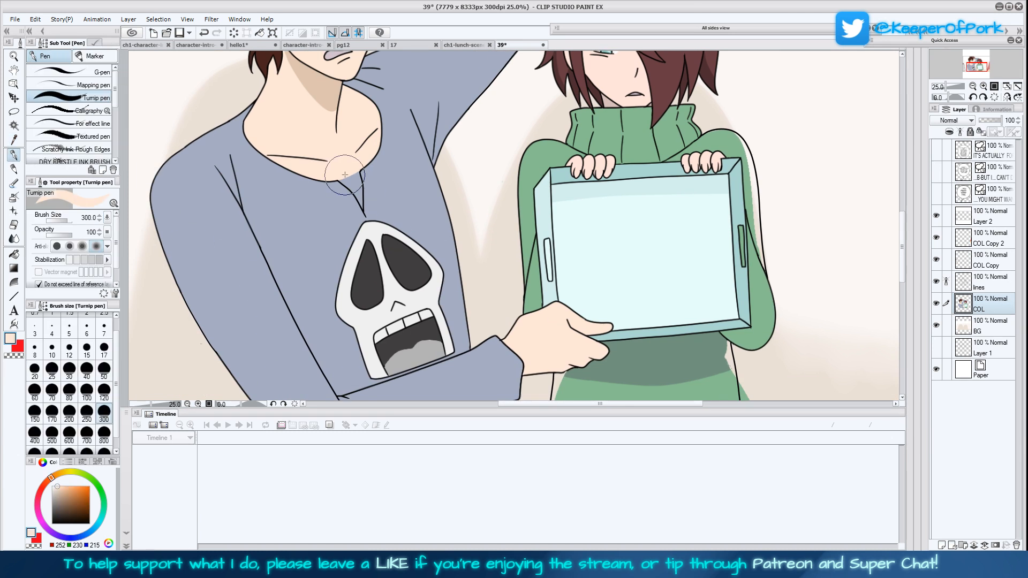
Pick up the sweater's green and fill the uncoloured strip inside the outer outline of the sleeve beside the tray
{"action": "key", "text": "i"}
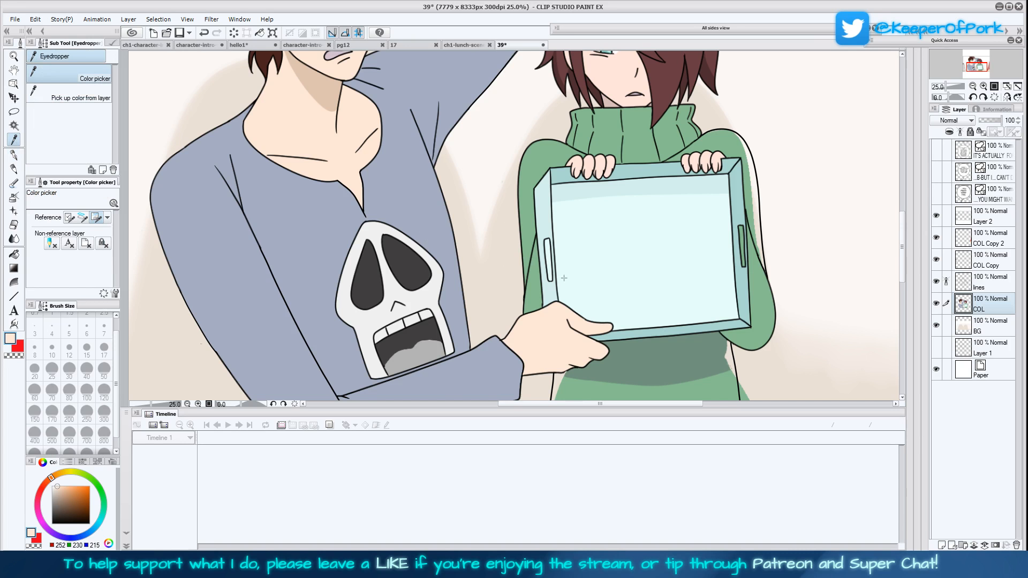
{"action": "left_click_drag", "start_coordinate": [707, 218], "coordinate": [657, 204]}
{"action": "left_click", "coordinate": [679, 134]}
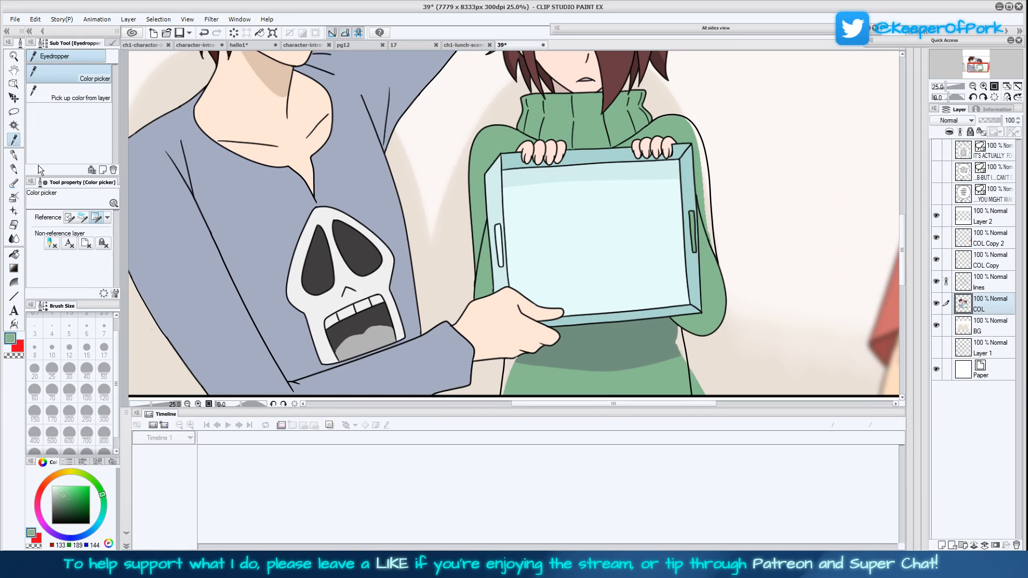
{"action": "left_click", "coordinate": [14, 154]}
{"action": "left_click_drag", "start_coordinate": [720, 222], "coordinate": [624, 268]}
{"action": "left_click_drag", "start_coordinate": [592, 173], "coordinate": [615, 304]}
{"action": "left_click_drag", "start_coordinate": [655, 228], "coordinate": [669, 333]}
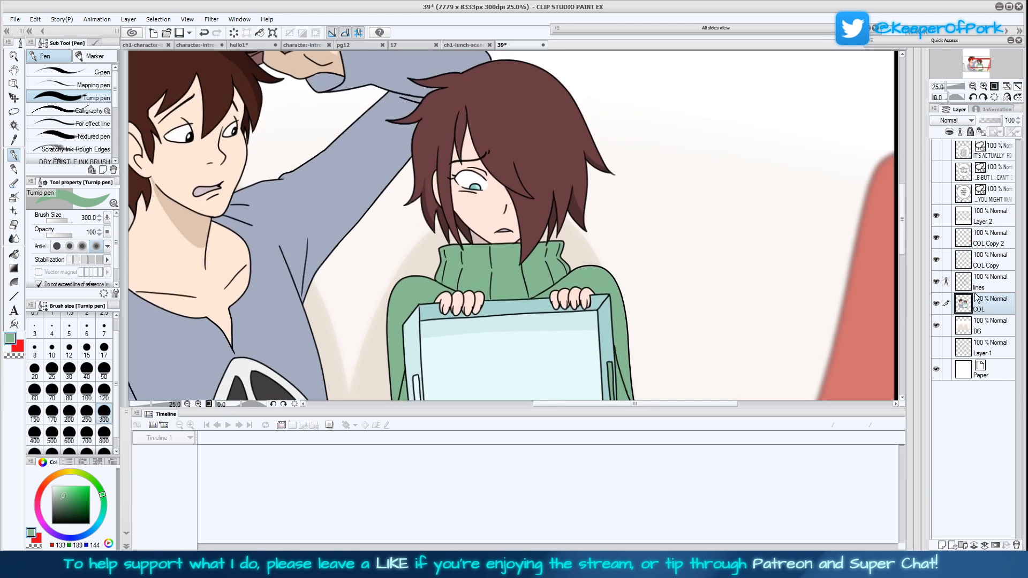
Erase the outer hair outlines on both sides of the sweater-wearing character's head on the lines layer, using a size 120 transparent pen
{"action": "left_click", "coordinate": [992, 289]}
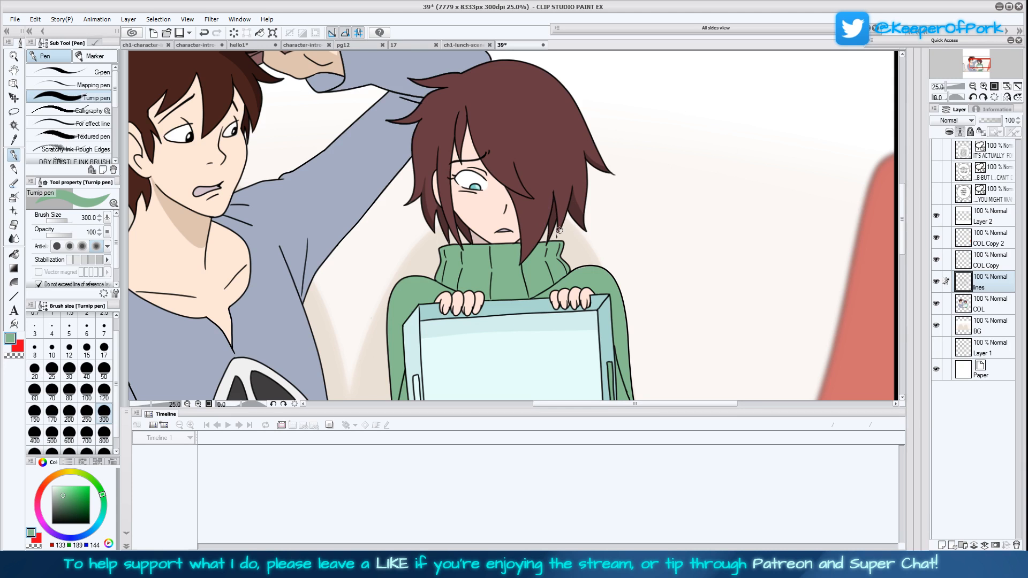
{"action": "mouse_move", "coordinate": [557, 235]}
{"action": "left_mouse_down"}
{"action": "mouse_move", "coordinate": [555, 195]}
{"action": "mouse_move", "coordinate": [550, 228]}
{"action": "left_mouse_up"}
{"action": "left_click_drag", "start_coordinate": [609, 184], "coordinate": [567, 91]}
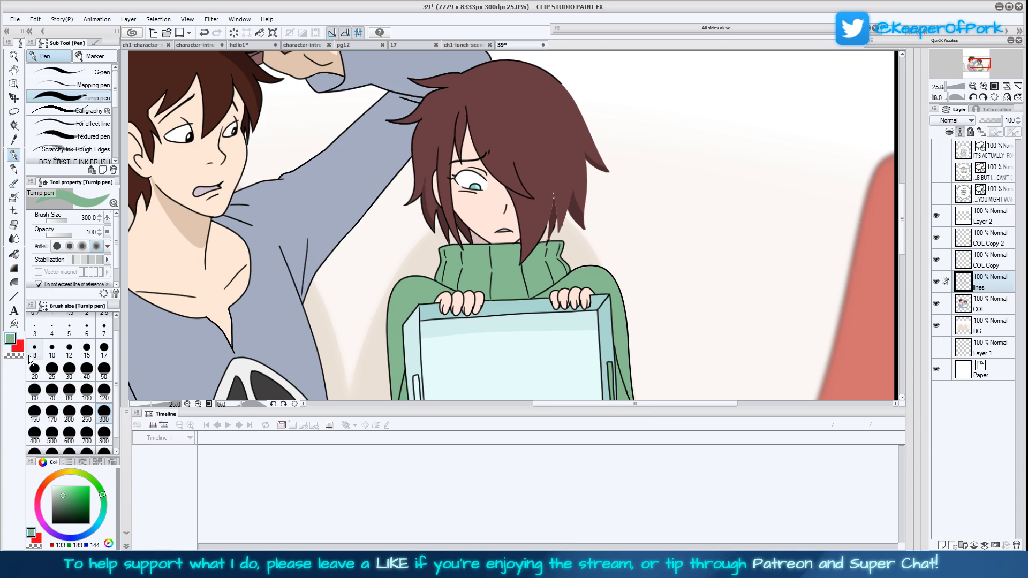
{"action": "key", "text": "c"}
{"action": "left_click", "coordinate": [104, 395]}
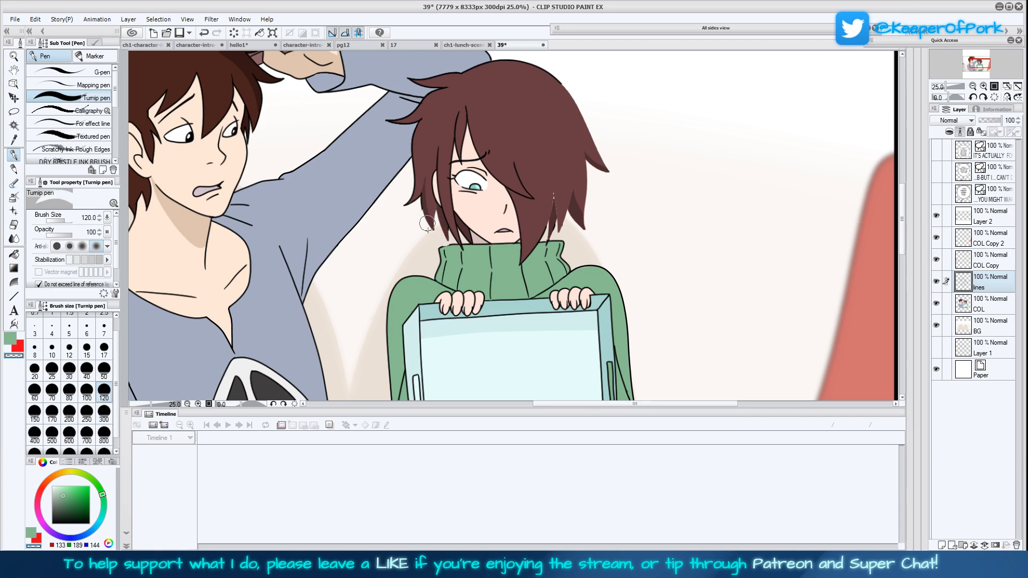
{"action": "left_click_drag", "start_coordinate": [415, 158], "coordinate": [429, 119]}
{"action": "mouse_move", "coordinate": [643, 252]}
{"action": "left_mouse_down"}
{"action": "mouse_move", "coordinate": [627, 272]}
{"action": "mouse_move", "coordinate": [638, 320]}
{"action": "left_mouse_up"}
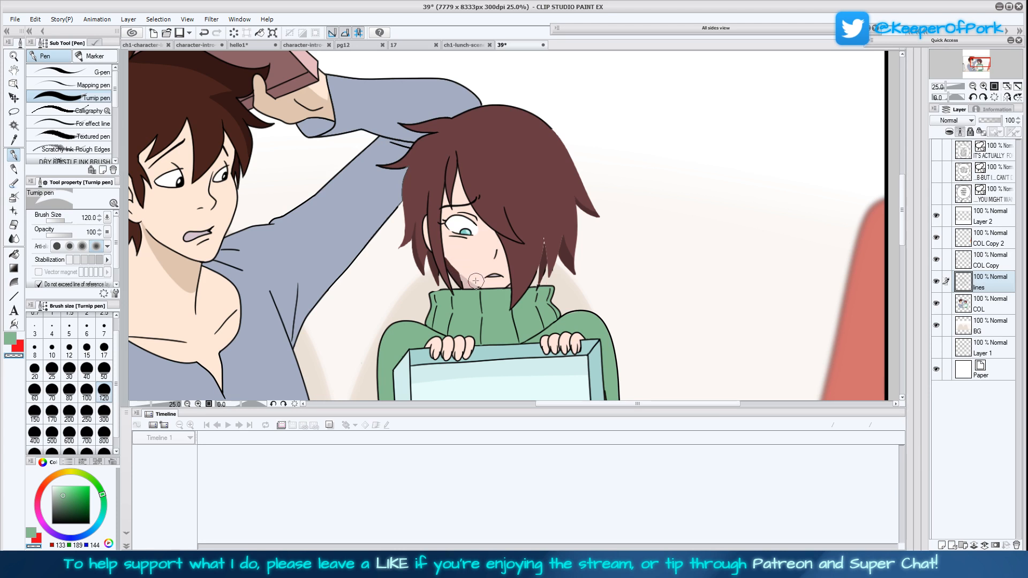
{"action": "left_click", "coordinate": [104, 369]}
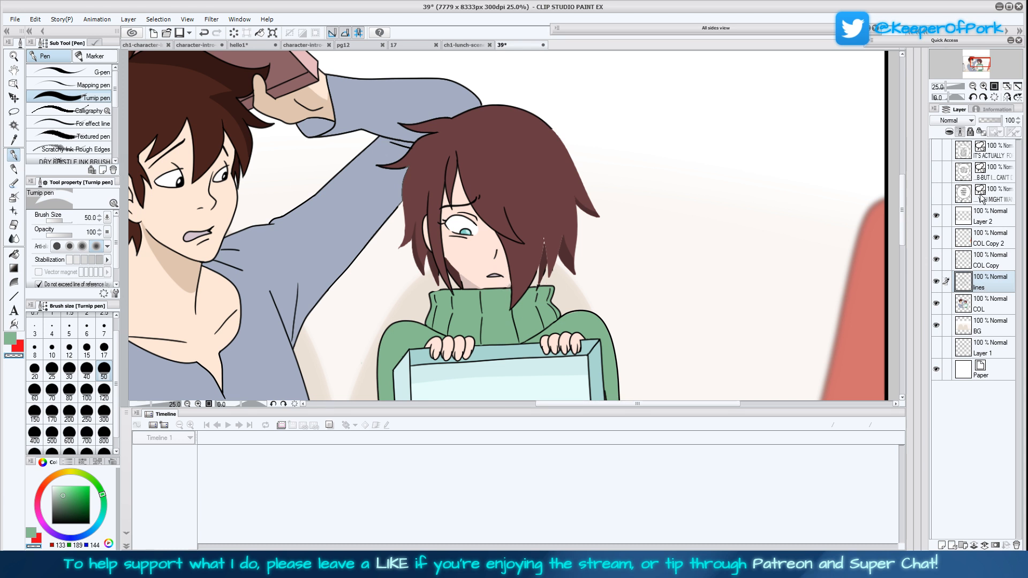
Draw new jagged black hair tips at brush size 10 along the side of the head away from the boy
{"action": "left_click", "coordinate": [984, 86]}
{"action": "left_click", "coordinate": [18, 354]}
{"action": "left_click", "coordinate": [52, 524]}
{"action": "left_click", "coordinate": [52, 329]}
{"action": "left_click", "coordinate": [52, 349]}
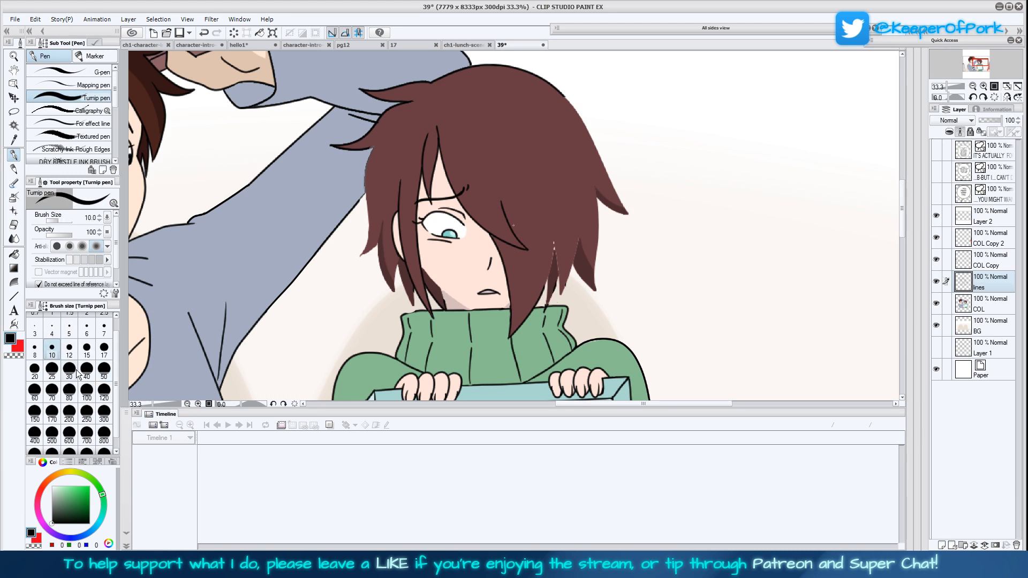
{"action": "key", "text": "h"}
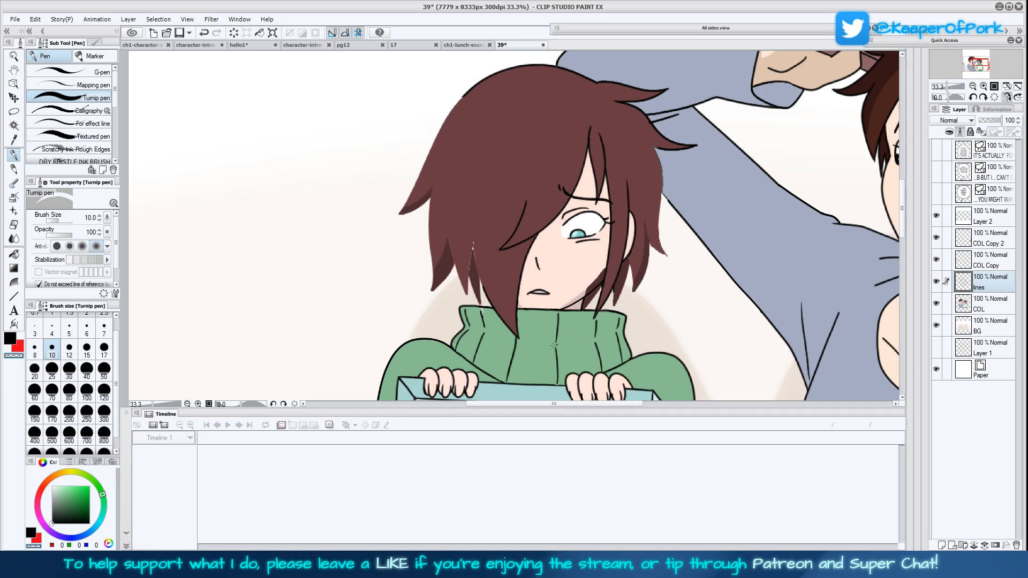
{"action": "left_click", "coordinate": [11, 339]}
{"action": "left_click_drag", "start_coordinate": [656, 313], "coordinate": [617, 306]}
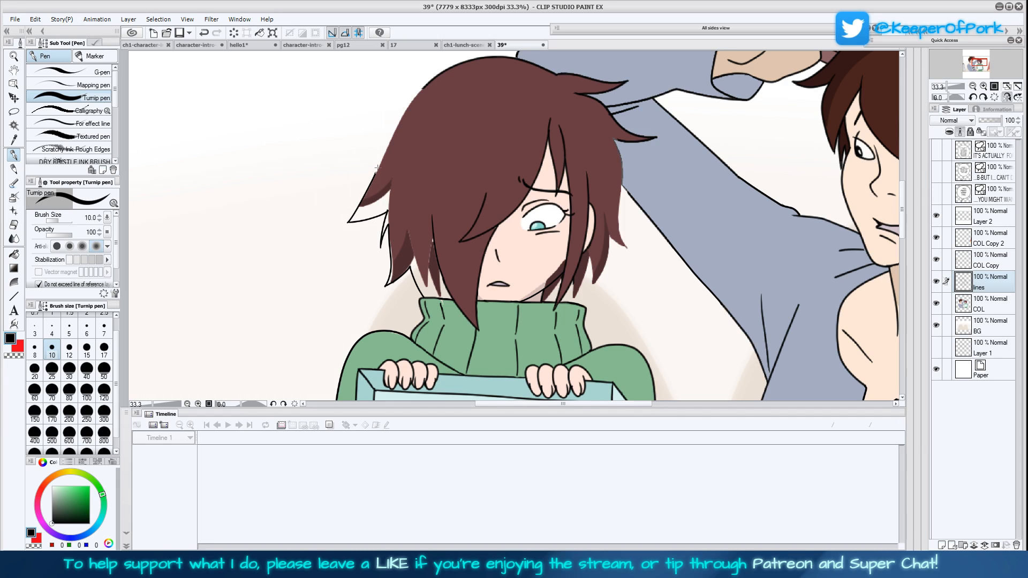
{"action": "mouse_move", "coordinate": [375, 170]}
{"action": "left_mouse_down"}
{"action": "mouse_move", "coordinate": [349, 194]}
{"action": "mouse_move", "coordinate": [386, 145]}
{"action": "left_mouse_up"}
{"action": "left_click_drag", "start_coordinate": [531, 236], "coordinate": [508, 281]}
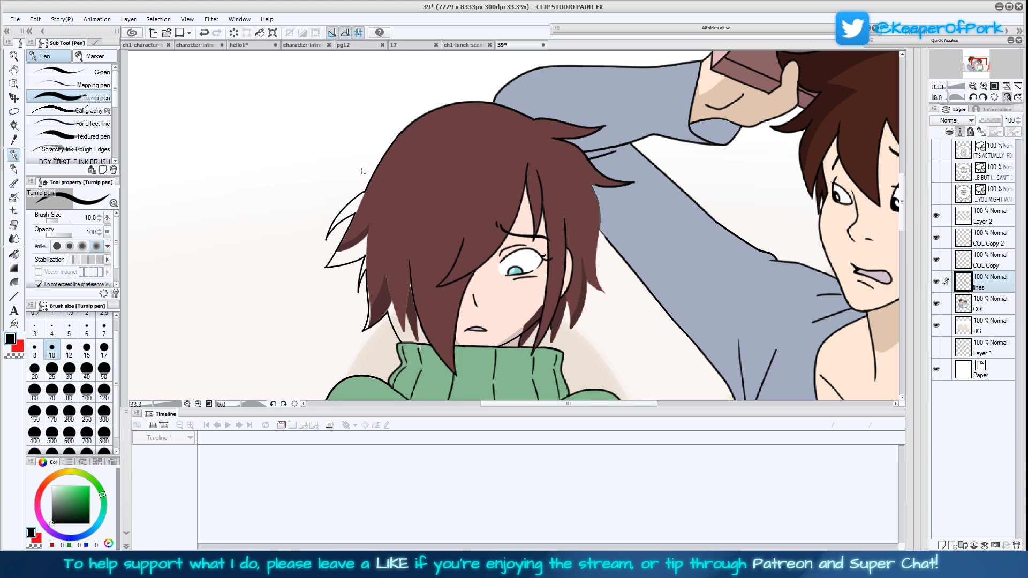
Draw new pointed hair tips in black on the side of the head facing the boy, down to the collar
{"action": "left_click_drag", "start_coordinate": [623, 300], "coordinate": [566, 271]}
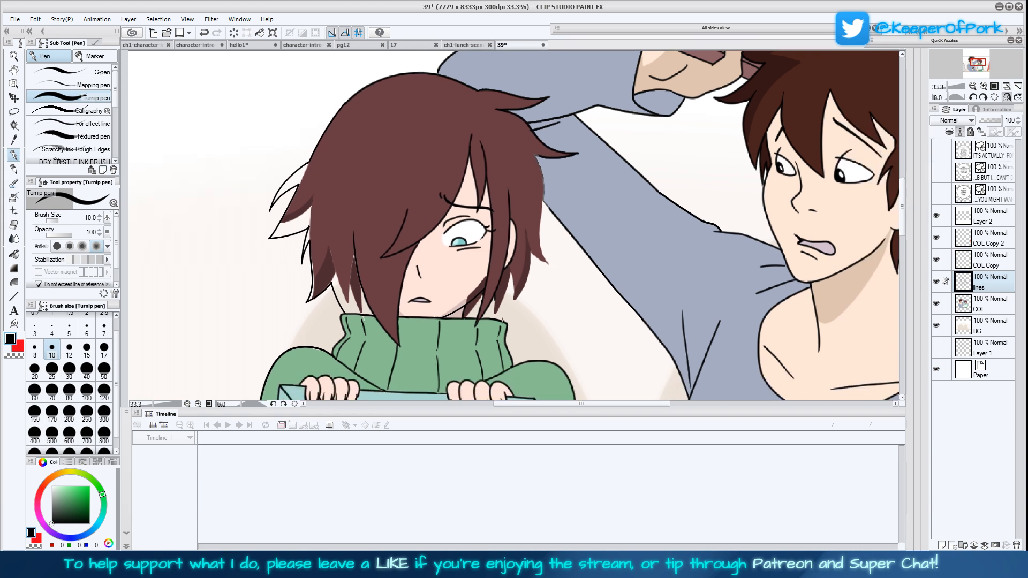
{"action": "left_click_drag", "start_coordinate": [516, 325], "coordinate": [536, 267]}
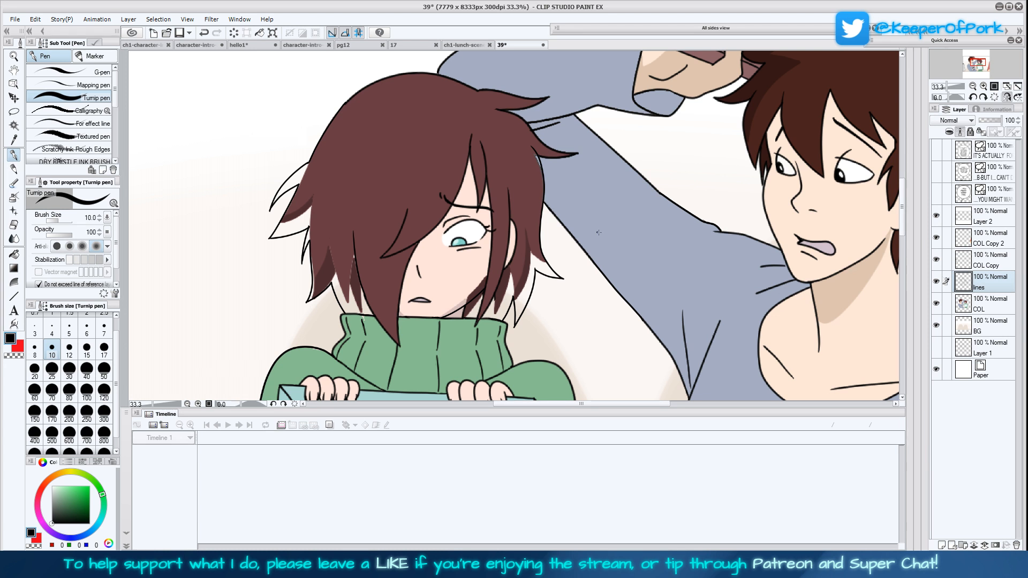
{"action": "left_click_drag", "start_coordinate": [716, 322], "coordinate": [663, 327]}
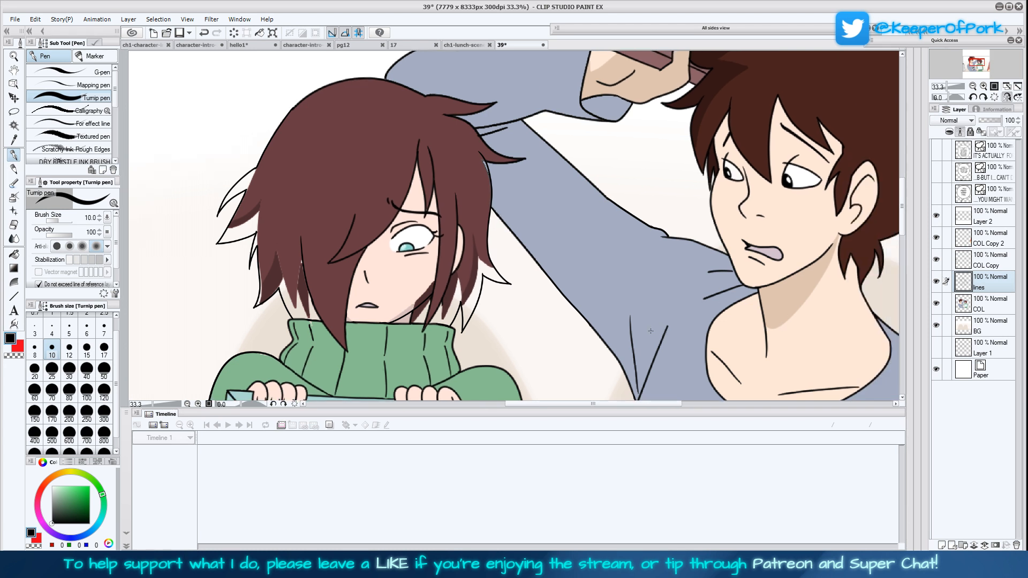
{"action": "left_click_drag", "start_coordinate": [695, 352], "coordinate": [703, 341]}
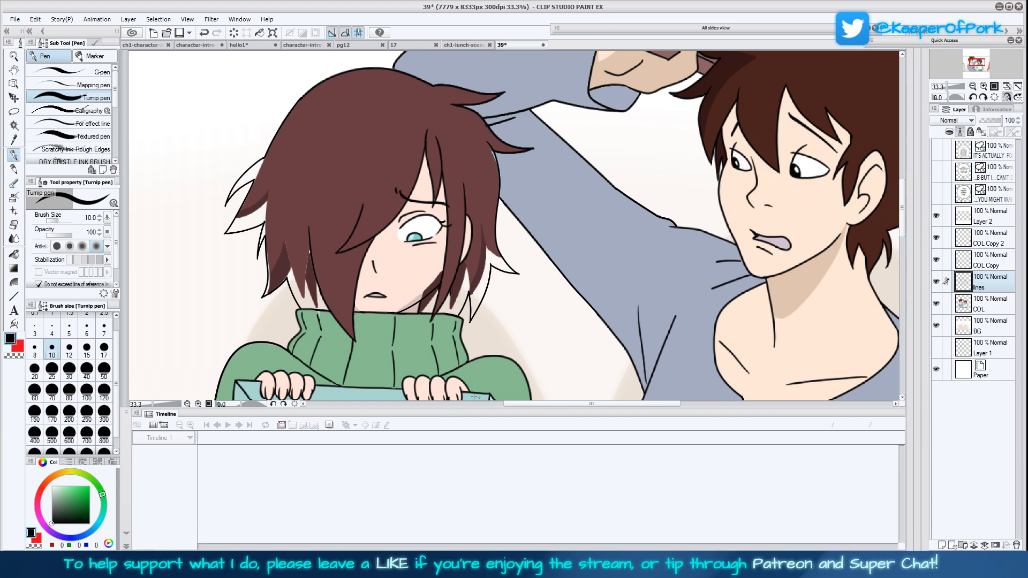
Pick up the hair's brown and fill the new hair tips on both sides on the COL layer at brush size 300
{"action": "left_click", "coordinate": [16, 140]}
{"action": "left_click", "coordinate": [319, 186]}
{"action": "left_click", "coordinate": [14, 254]}
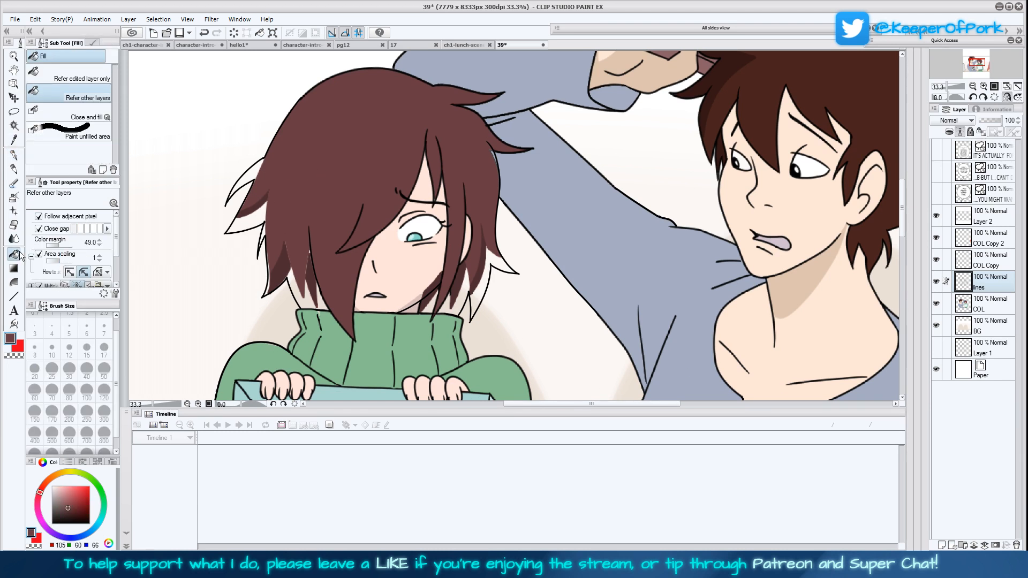
{"action": "left_click", "coordinate": [14, 155]}
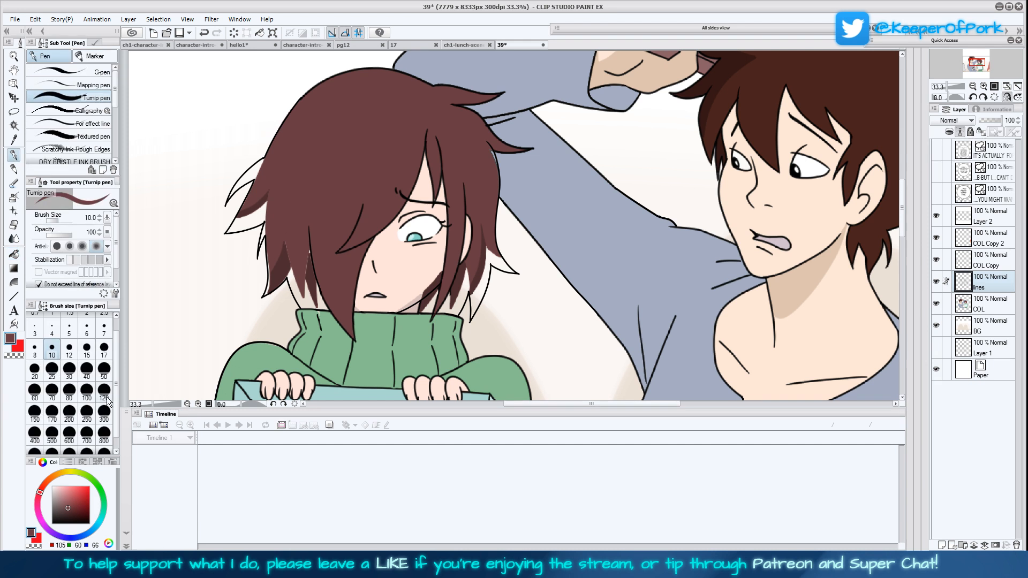
{"action": "left_click", "coordinate": [990, 303]}
{"action": "mouse_move", "coordinate": [458, 297]}
{"action": "left_mouse_down"}
{"action": "mouse_move", "coordinate": [451, 304]}
{"action": "mouse_move", "coordinate": [482, 251]}
{"action": "mouse_move", "coordinate": [506, 265]}
{"action": "mouse_move", "coordinate": [485, 179]}
{"action": "mouse_move", "coordinate": [493, 156]}
{"action": "mouse_move", "coordinate": [489, 172]}
{"action": "left_mouse_up"}
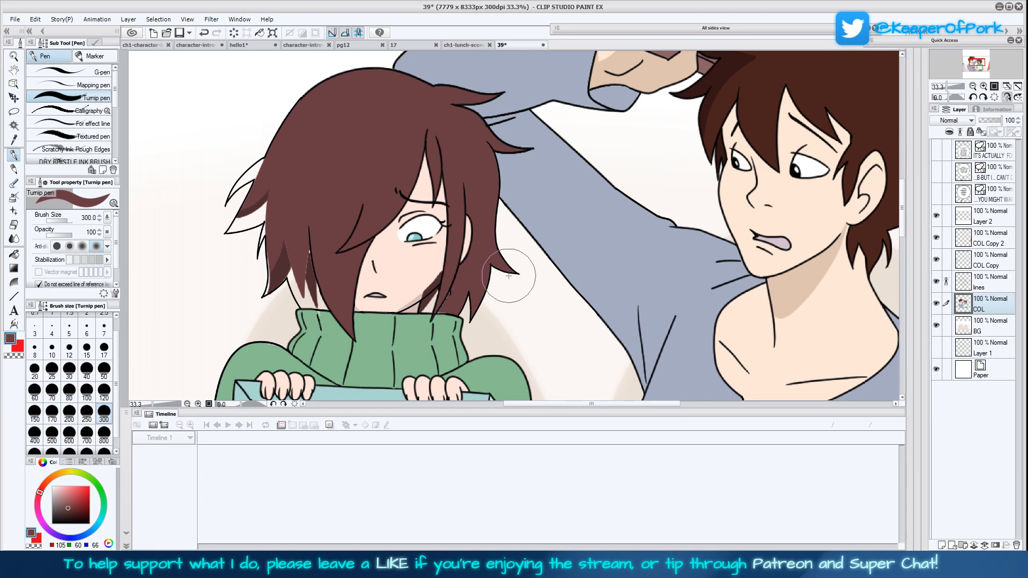
{"action": "mouse_move", "coordinate": [508, 275]}
{"action": "left_mouse_down"}
{"action": "mouse_move", "coordinate": [424, 309]}
{"action": "mouse_move", "coordinate": [437, 295]}
{"action": "mouse_move", "coordinate": [440, 307]}
{"action": "mouse_move", "coordinate": [385, 284]}
{"action": "mouse_move", "coordinate": [310, 294]}
{"action": "mouse_move", "coordinate": [317, 301]}
{"action": "mouse_move", "coordinate": [298, 243]}
{"action": "mouse_move", "coordinate": [317, 297]}
{"action": "mouse_move", "coordinate": [285, 263]}
{"action": "mouse_move", "coordinate": [274, 287]}
{"action": "mouse_move", "coordinate": [270, 204]}
{"action": "mouse_move", "coordinate": [235, 226]}
{"action": "mouse_move", "coordinate": [261, 166]}
{"action": "mouse_move", "coordinate": [243, 176]}
{"action": "left_mouse_up"}
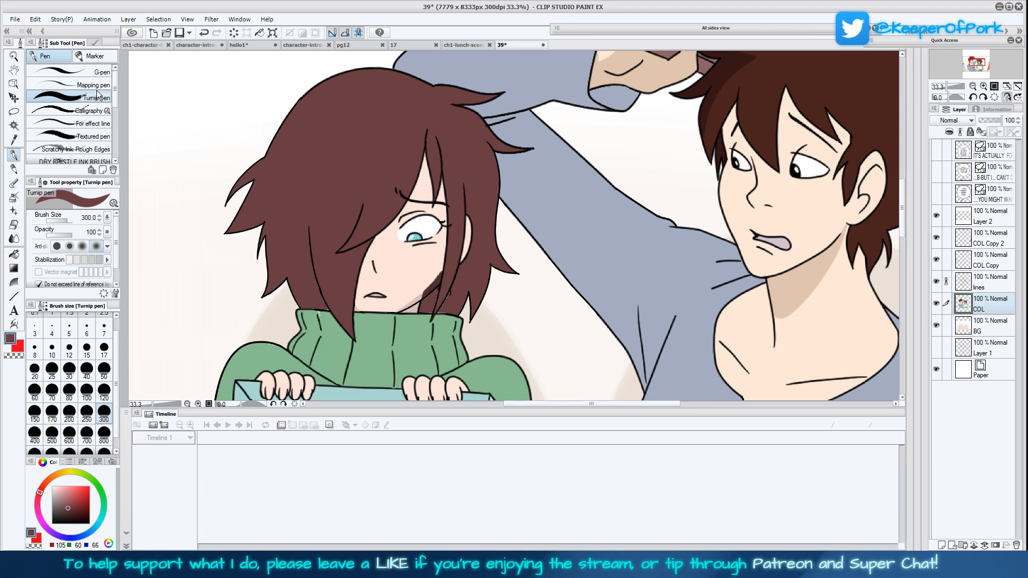
Examine the line art and the colours separately around the chin, hair strands and collar at 100% zoom
{"action": "left_click", "coordinate": [987, 288]}
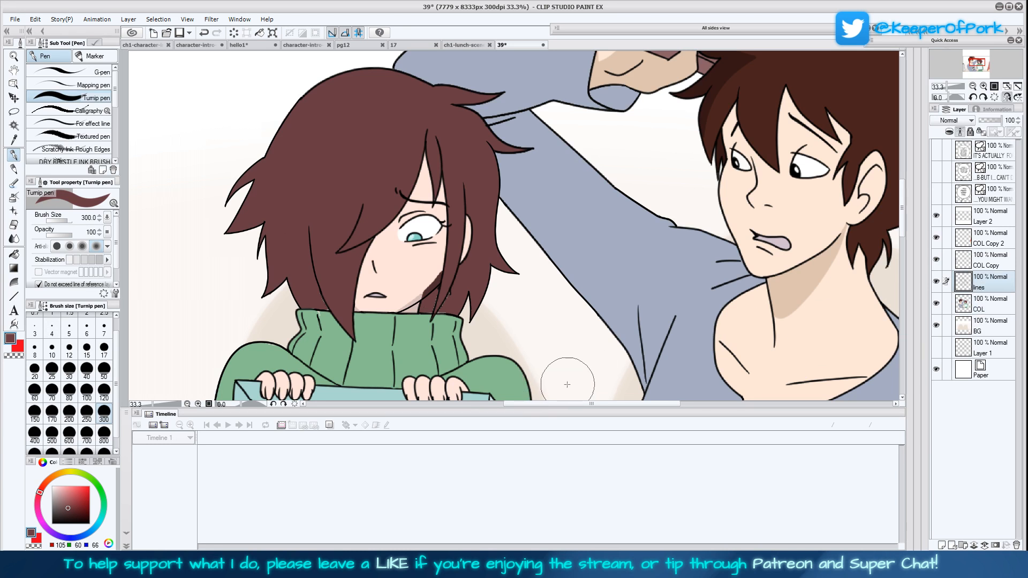
{"action": "left_click_drag", "start_coordinate": [721, 342], "coordinate": [749, 373]}
{"action": "left_click", "coordinate": [995, 87]}
{"action": "left_click_drag", "start_coordinate": [577, 333], "coordinate": [835, 131]}
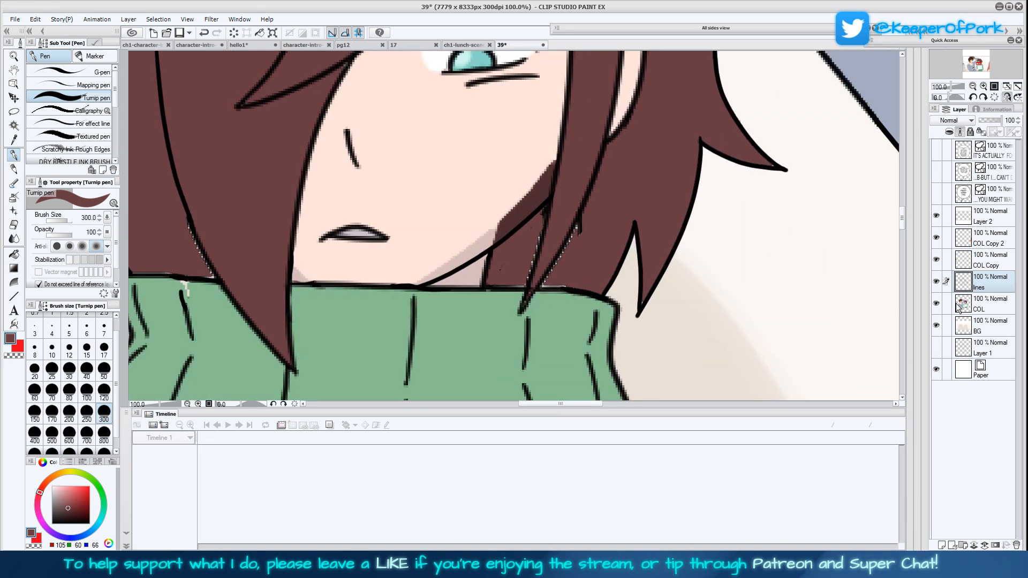
{"action": "left_click", "coordinate": [936, 281]}
{"action": "left_click", "coordinate": [936, 283]}
{"action": "left_click", "coordinate": [936, 304]}
{"action": "left_click", "coordinate": [936, 304]}
{"action": "left_click", "coordinate": [936, 304]}
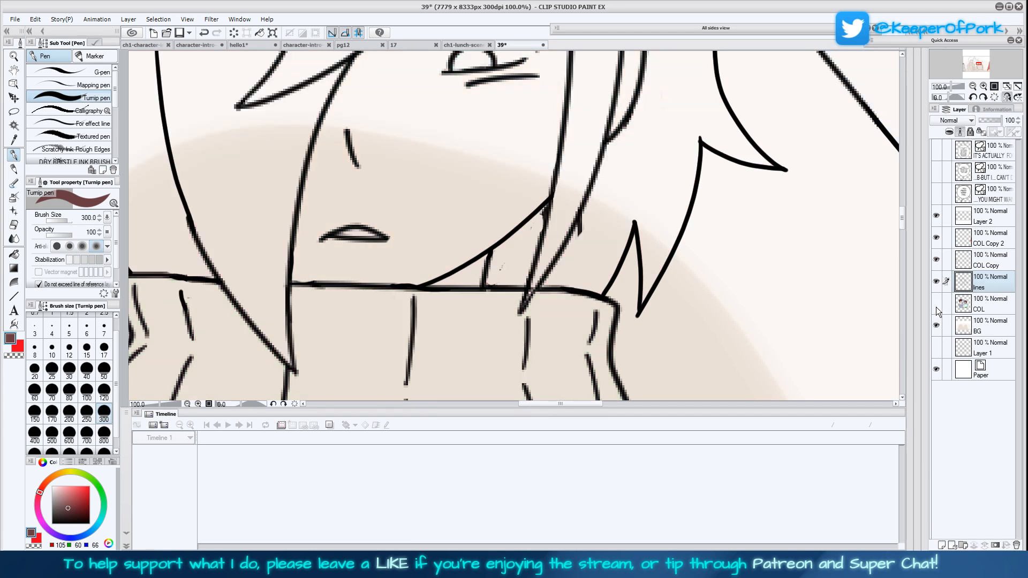
{"action": "left_click", "coordinate": [936, 304]}
Fill the pale specks along the hair strands beside the jaw with brown on the COL layer, using the Mapping pen at size 50
{"action": "left_click", "coordinate": [988, 305]}
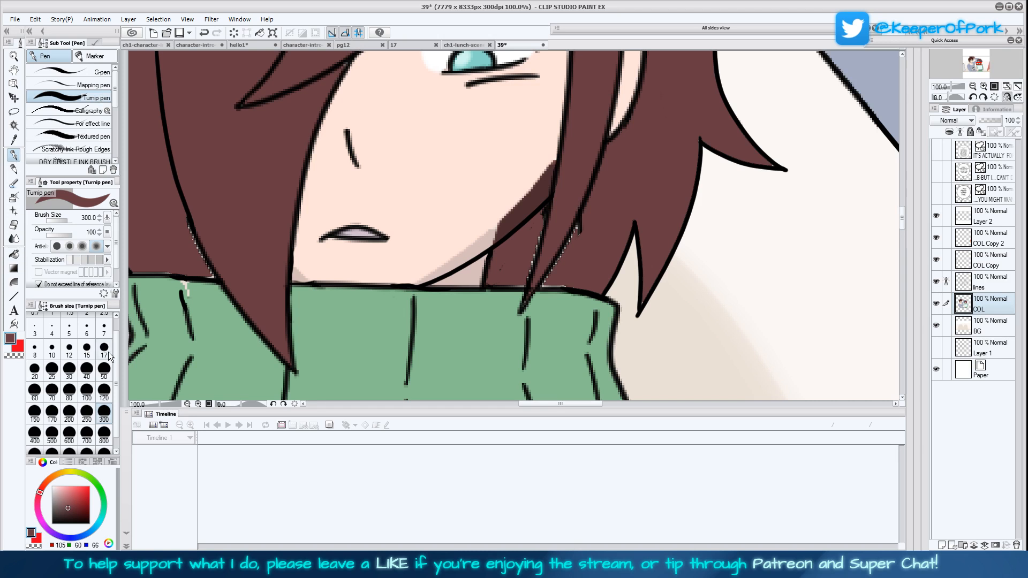
{"action": "left_click", "coordinate": [99, 85]}
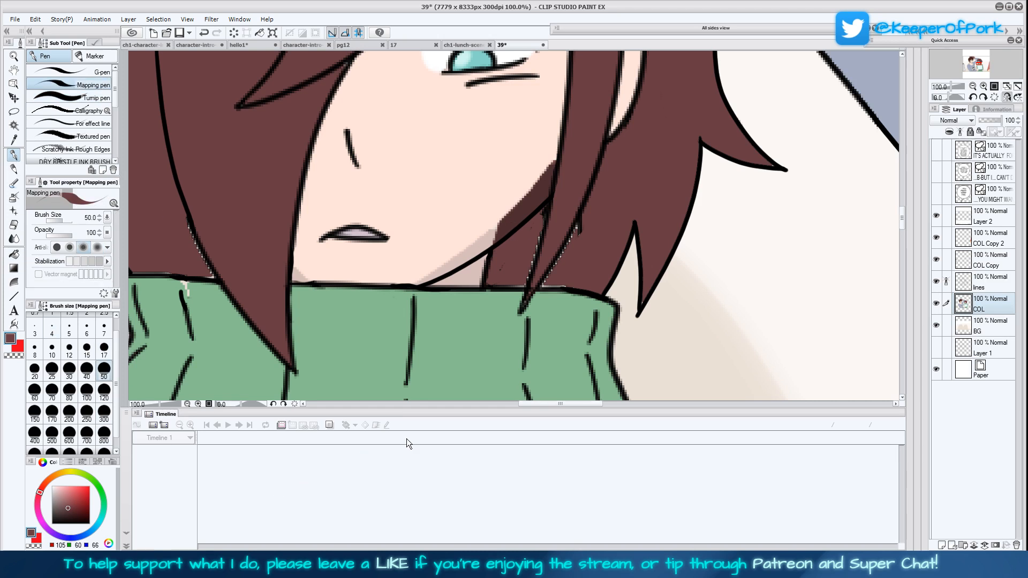
{"action": "left_click_drag", "start_coordinate": [547, 281], "coordinate": [586, 215]}
{"action": "mouse_move", "coordinate": [575, 283]}
{"action": "left_mouse_down"}
{"action": "mouse_move", "coordinate": [496, 282]}
{"action": "mouse_move", "coordinate": [526, 243]}
{"action": "mouse_move", "coordinate": [529, 267]}
{"action": "mouse_move", "coordinate": [561, 208]}
{"action": "left_mouse_up"}
{"action": "left_click_drag", "start_coordinate": [573, 259], "coordinate": [592, 281]}
Erase the stray line marks around the hair strand beside the jaw on the lines layer
{"action": "left_click", "coordinate": [991, 285]}
{"action": "key", "text": "c"}
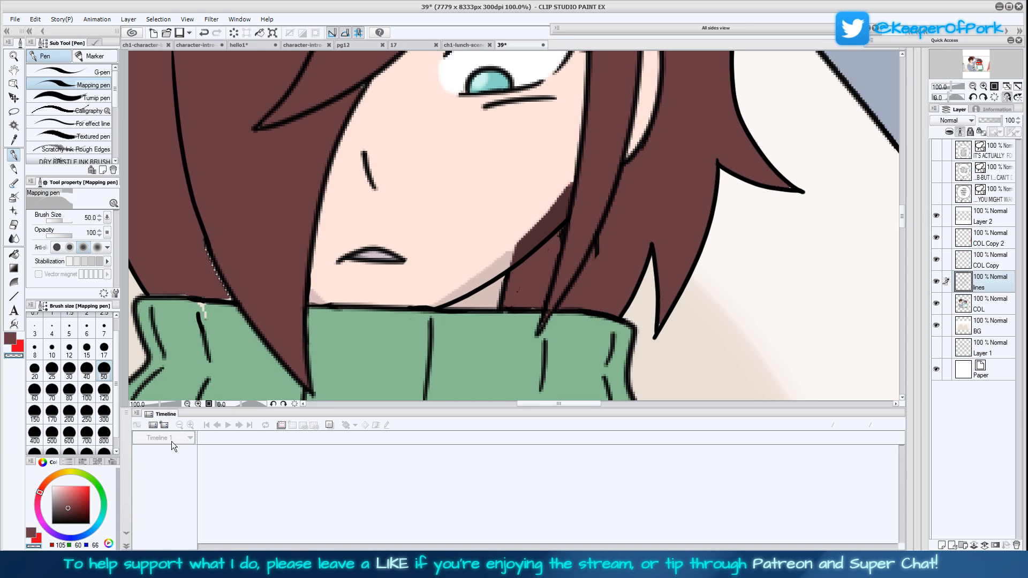
{"action": "left_click_drag", "start_coordinate": [561, 231], "coordinate": [555, 243]}
{"action": "left_click_drag", "start_coordinate": [516, 290], "coordinate": [521, 289]}
{"action": "left_click_drag", "start_coordinate": [564, 351], "coordinate": [648, 356]}
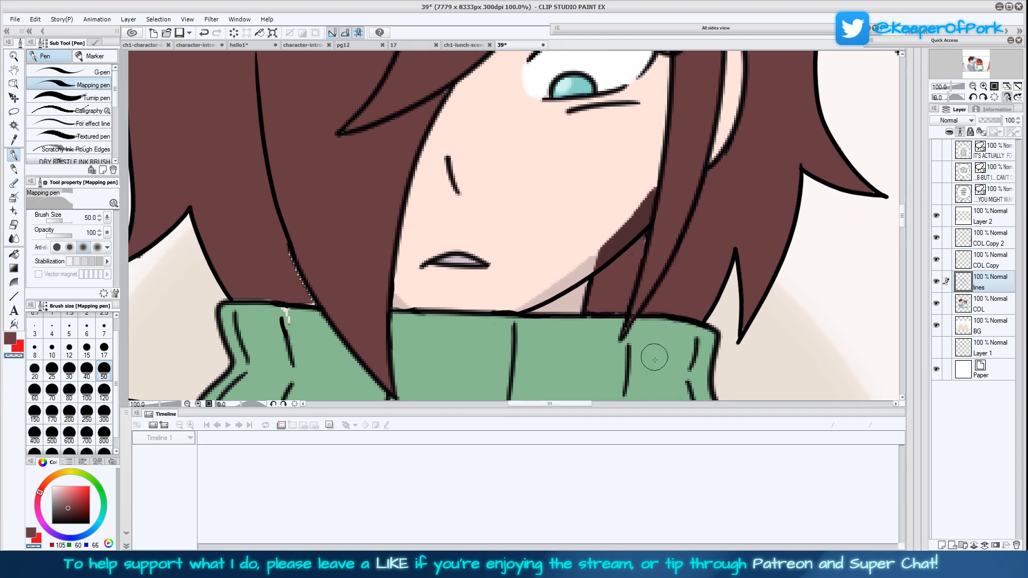
Pick up the sweater's green and paint over the pale gap at the collar's upper edge on the COL layer
{"action": "left_click", "coordinate": [987, 304]}
{"action": "left_click", "coordinate": [20, 349]}
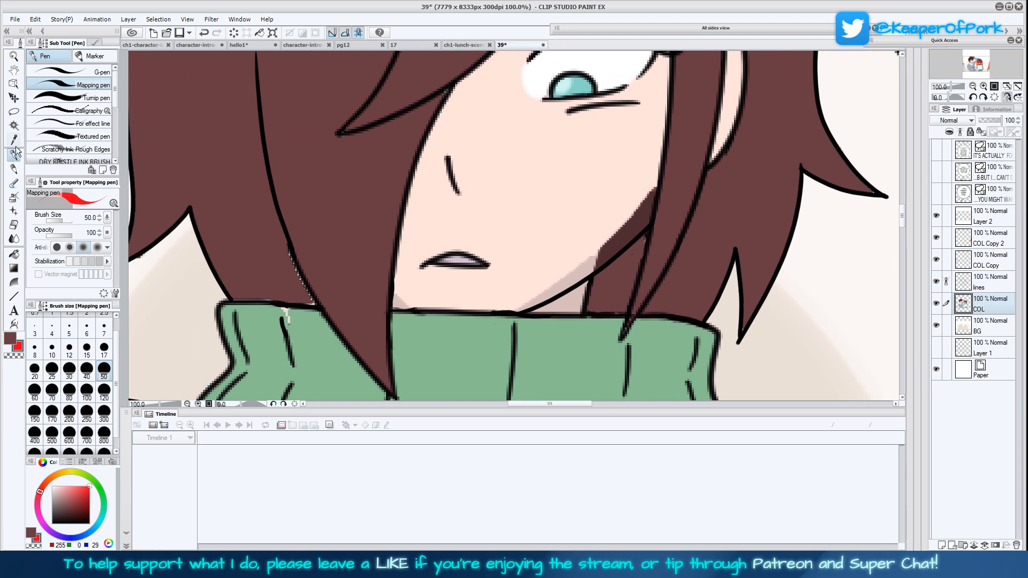
{"action": "left_click", "coordinate": [14, 140]}
{"action": "left_click", "coordinate": [262, 343]}
{"action": "left_click", "coordinate": [14, 155]}
{"action": "mouse_move", "coordinate": [296, 312]}
{"action": "left_mouse_down"}
{"action": "mouse_move", "coordinate": [275, 316]}
{"action": "mouse_move", "coordinate": [289, 327]}
{"action": "left_mouse_up"}
Fill the pale gaps along the long front lock with the hair's brown and clean the colour edge under the outer hair tip
{"action": "key", "text": "x"}
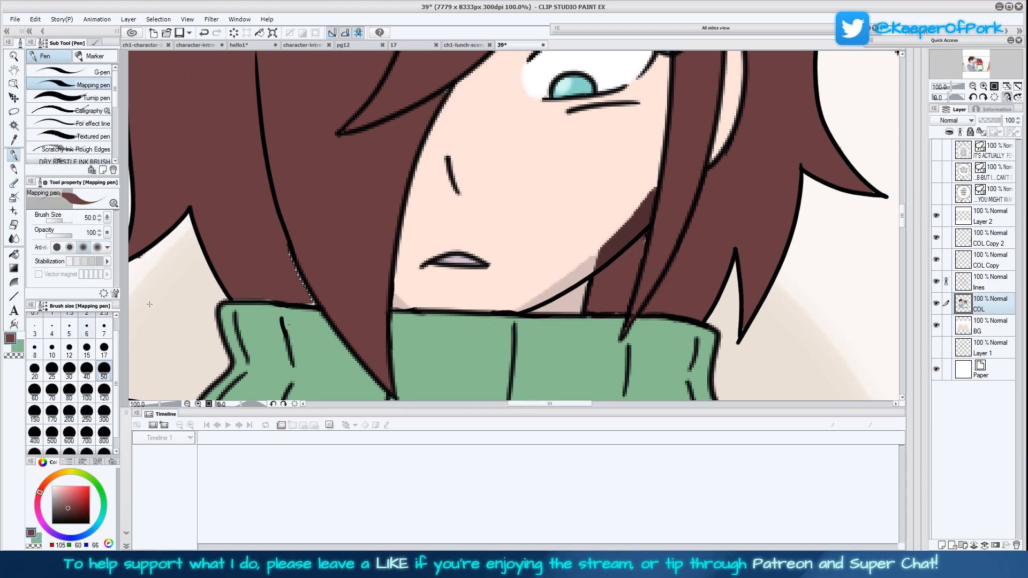
{"action": "mouse_move", "coordinate": [278, 236]}
{"action": "left_mouse_down"}
{"action": "mouse_move", "coordinate": [317, 301]}
{"action": "mouse_move", "coordinate": [238, 293]}
{"action": "left_mouse_up"}
{"action": "left_click_drag", "start_coordinate": [355, 305], "coordinate": [505, 333]}
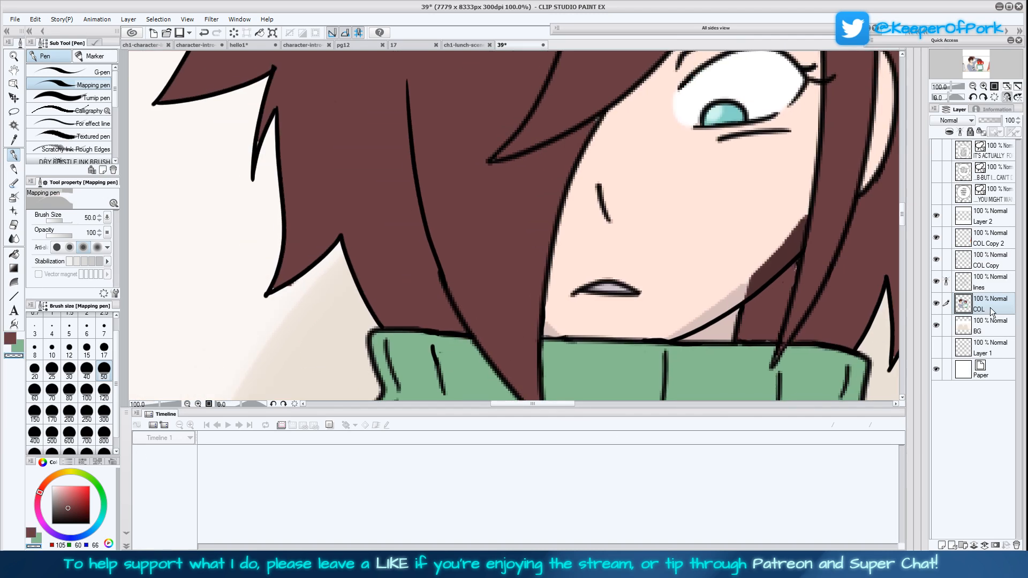
{"action": "left_click_drag", "start_coordinate": [279, 291], "coordinate": [313, 278]}
{"action": "left_click_drag", "start_coordinate": [580, 280], "coordinate": [526, 310]}
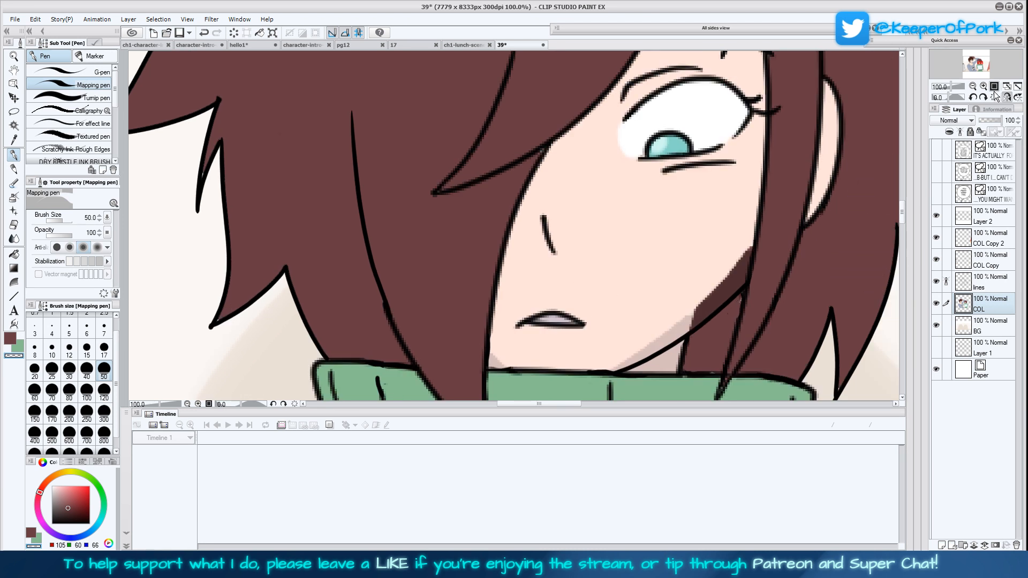
Paint over the dark shading along the cheek and jaw and beside the long lock in the face's skin colour, using the Turnip pen at size 50
{"action": "left_click", "coordinate": [1007, 96]}
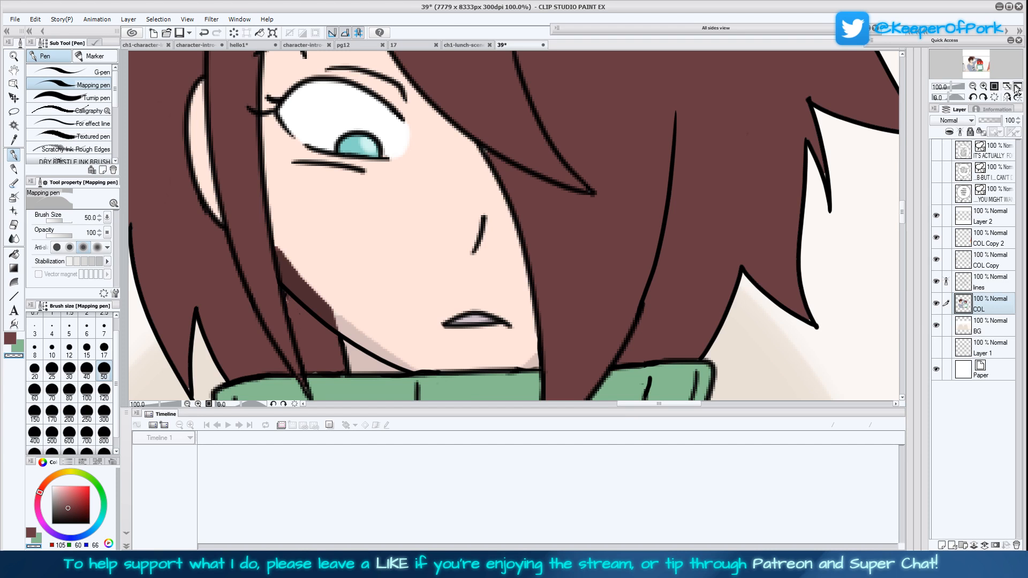
{"action": "left_click", "coordinate": [1007, 86]}
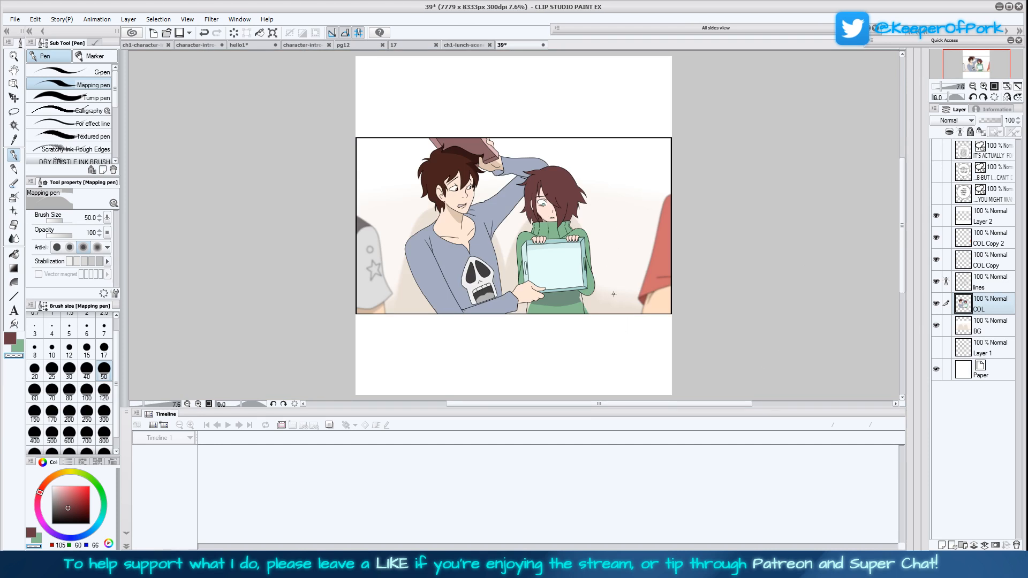
{"action": "scroll", "coordinate": [750, 245], "scroll_direction": "down", "scroll_amount": 1}
{"action": "left_click", "coordinate": [984, 86]}
{"action": "left_click", "coordinate": [984, 86]}
{"action": "left_click", "coordinate": [983, 86]}
{"action": "left_click", "coordinate": [984, 86]}
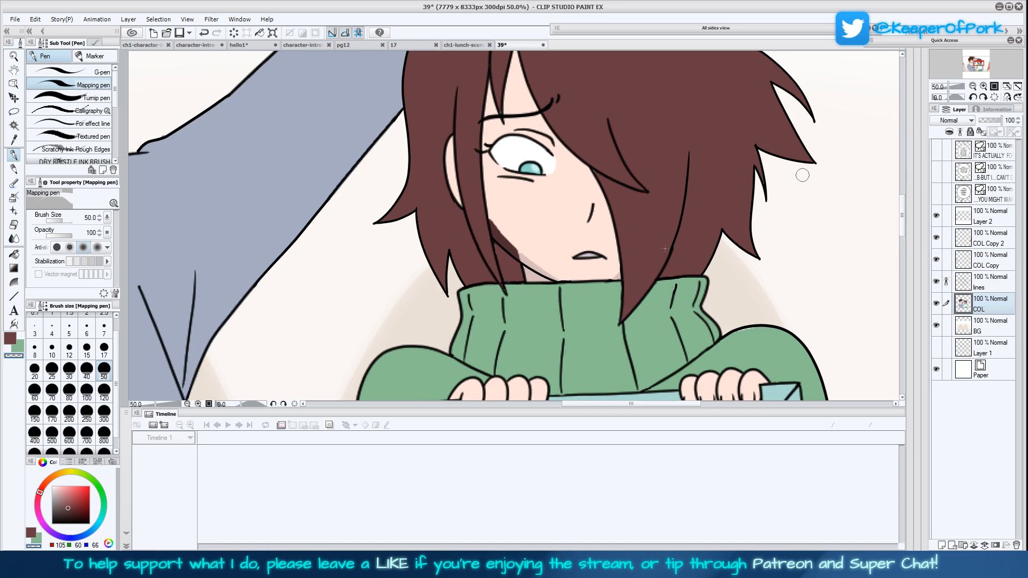
{"action": "left_click", "coordinate": [14, 139]}
{"action": "left_click", "coordinate": [269, 261]}
{"action": "key", "text": "p"}
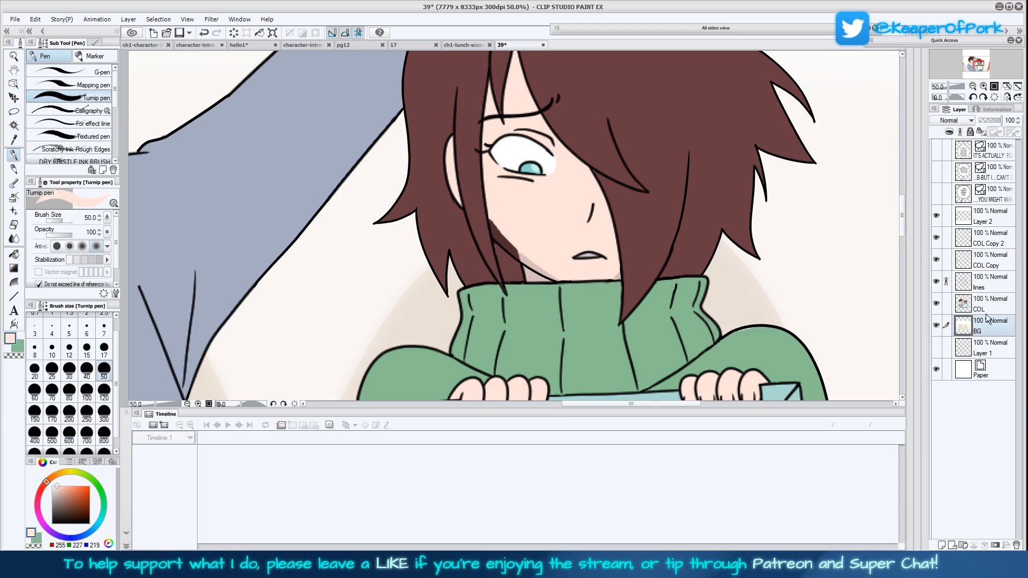
{"action": "mouse_move", "coordinate": [498, 244]}
{"action": "left_mouse_down"}
{"action": "mouse_move", "coordinate": [495, 230]}
{"action": "mouse_move", "coordinate": [562, 278]}
{"action": "mouse_move", "coordinate": [498, 233]}
{"action": "left_mouse_up"}
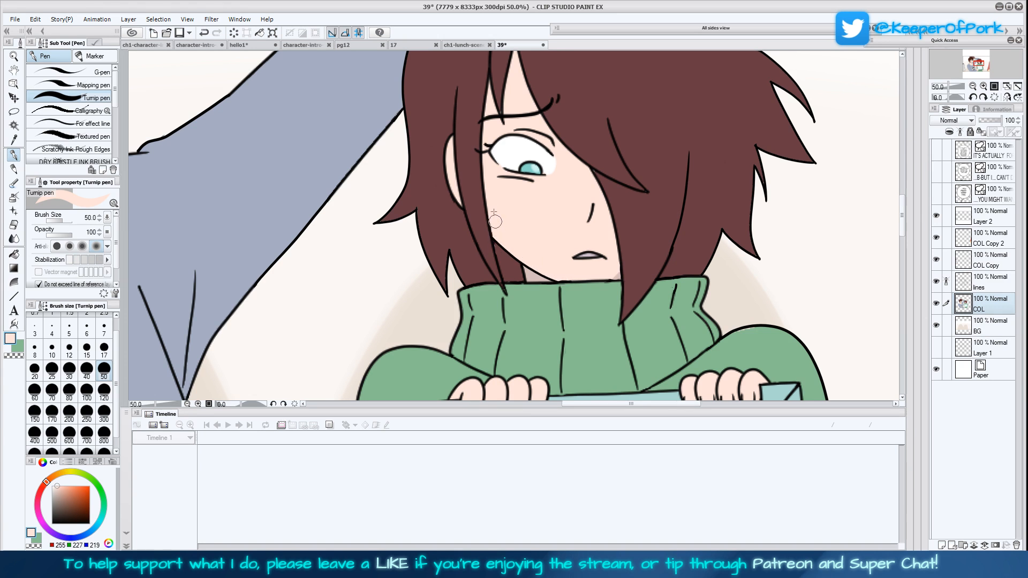
{"action": "left_click_drag", "start_coordinate": [613, 277], "coordinate": [619, 278]}
{"action": "mouse_move", "coordinate": [723, 332]}
{"action": "left_mouse_down"}
{"action": "mouse_move", "coordinate": [692, 299]}
{"action": "mouse_move", "coordinate": [672, 369]}
{"action": "left_mouse_up"}
{"action": "left_click", "coordinate": [15, 140]}
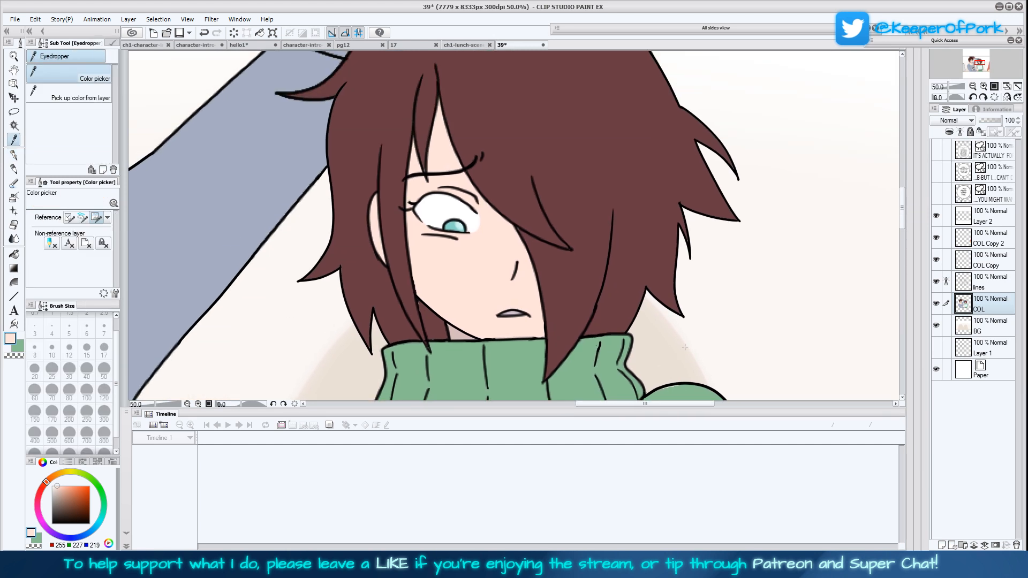
{"action": "left_click", "coordinate": [1018, 87]}
{"action": "left_click_drag", "start_coordinate": [692, 310], "coordinate": [682, 314]}
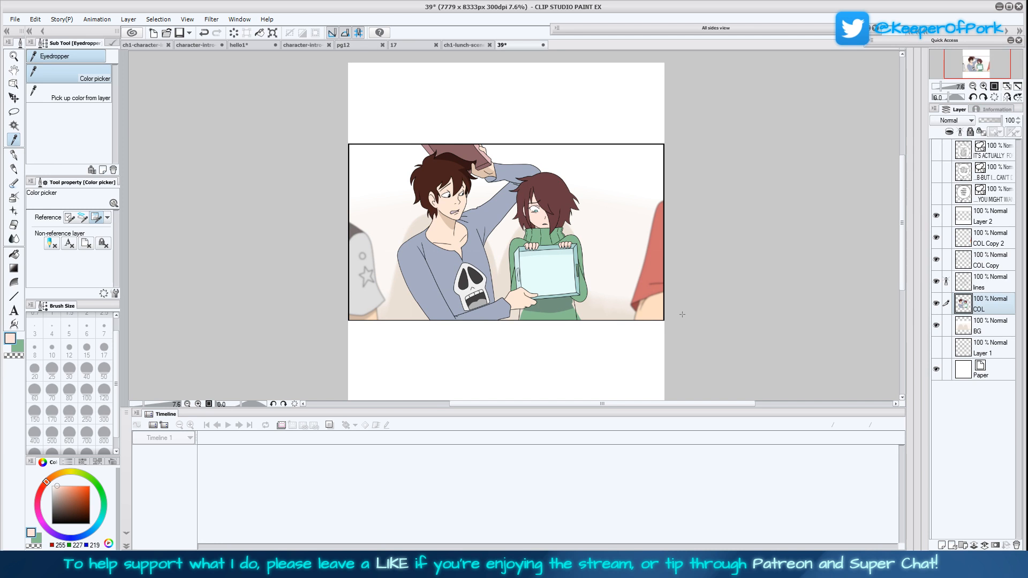
Erase the taller character's nose line and nostril mark on the lines layer
{"action": "triple_click", "coordinate": [983, 87]}
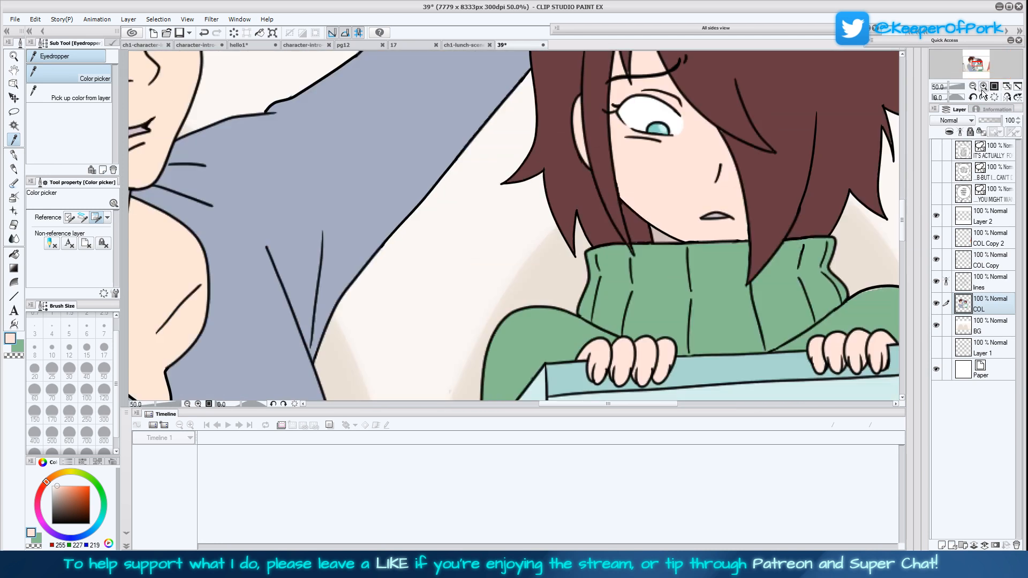
{"action": "left_click_drag", "start_coordinate": [314, 219], "coordinate": [608, 379]}
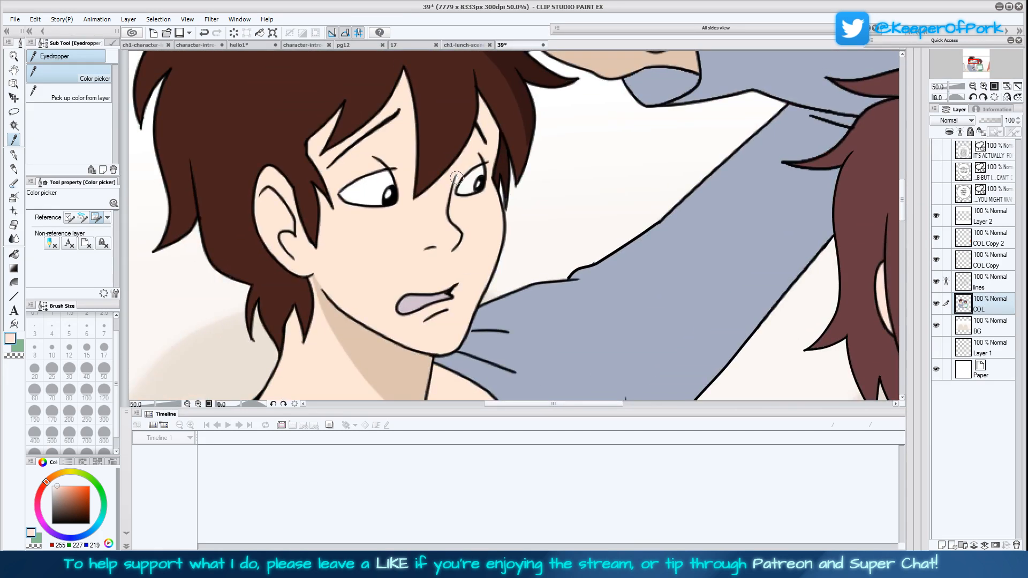
{"action": "left_click", "coordinate": [987, 283]}
{"action": "mouse_move", "coordinate": [454, 181]}
{"action": "left_mouse_down"}
{"action": "mouse_move", "coordinate": [455, 249]}
{"action": "mouse_move", "coordinate": [461, 243]}
{"action": "mouse_move", "coordinate": [429, 251]}
{"action": "left_mouse_up"}
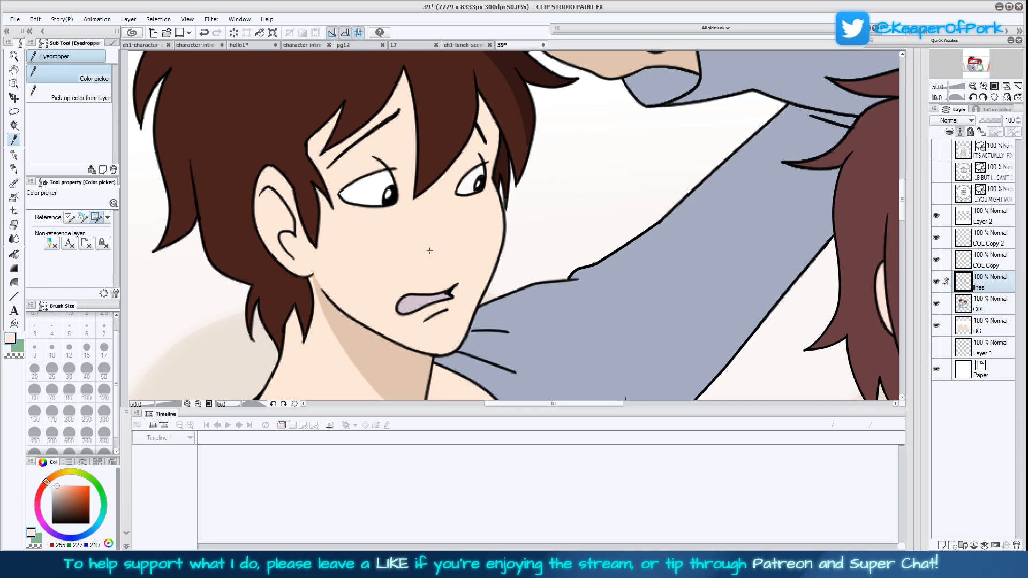
Redraw the taller character's nose and nostril in black on the lines layer, using the Turnip pen at size 10
{"action": "left_click", "coordinate": [1007, 97]}
{"action": "left_click", "coordinate": [984, 97]}
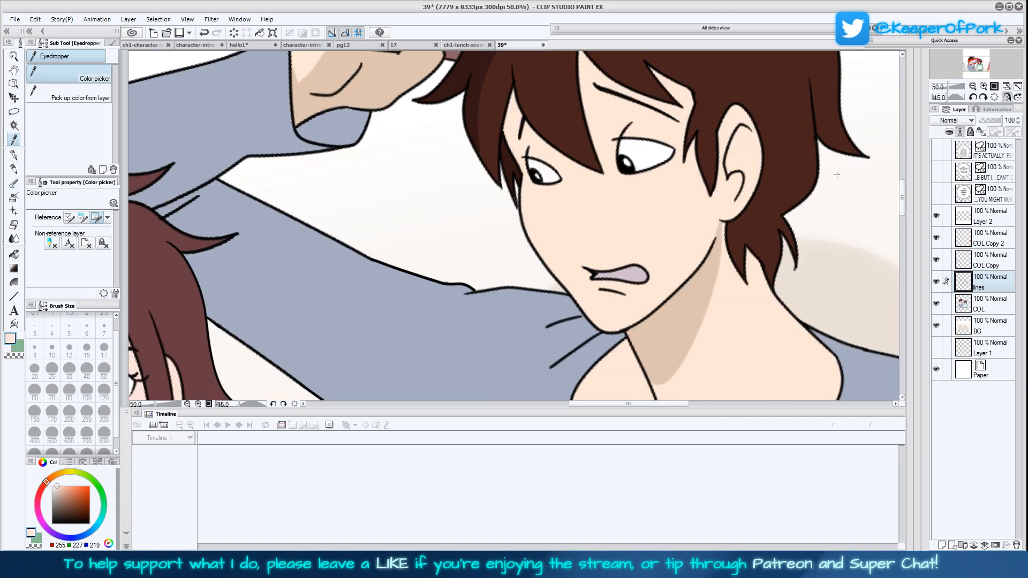
{"action": "left_click", "coordinate": [14, 155]}
{"action": "left_click_drag", "start_coordinate": [731, 335], "coordinate": [660, 358]}
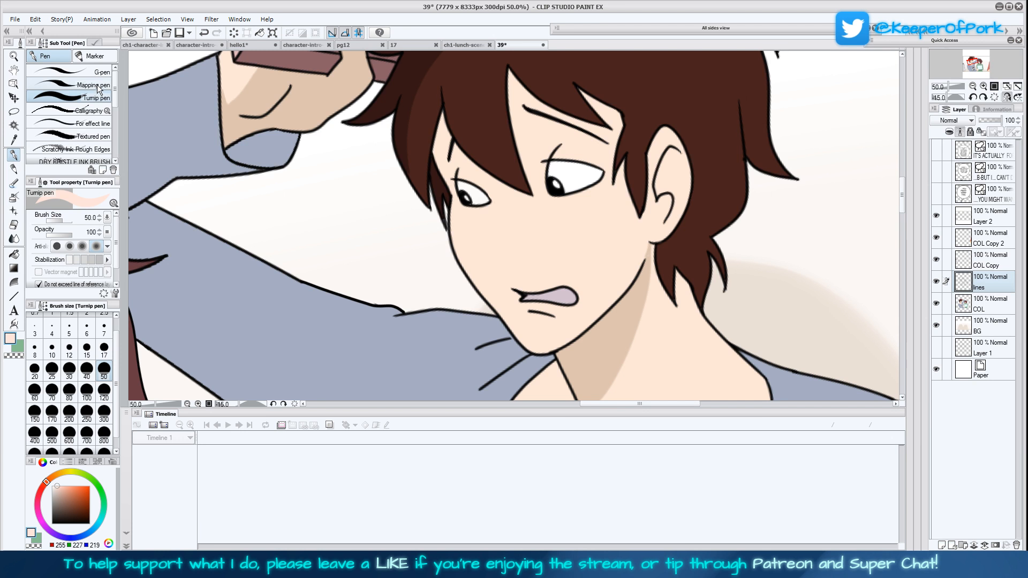
{"action": "left_click", "coordinate": [58, 352]}
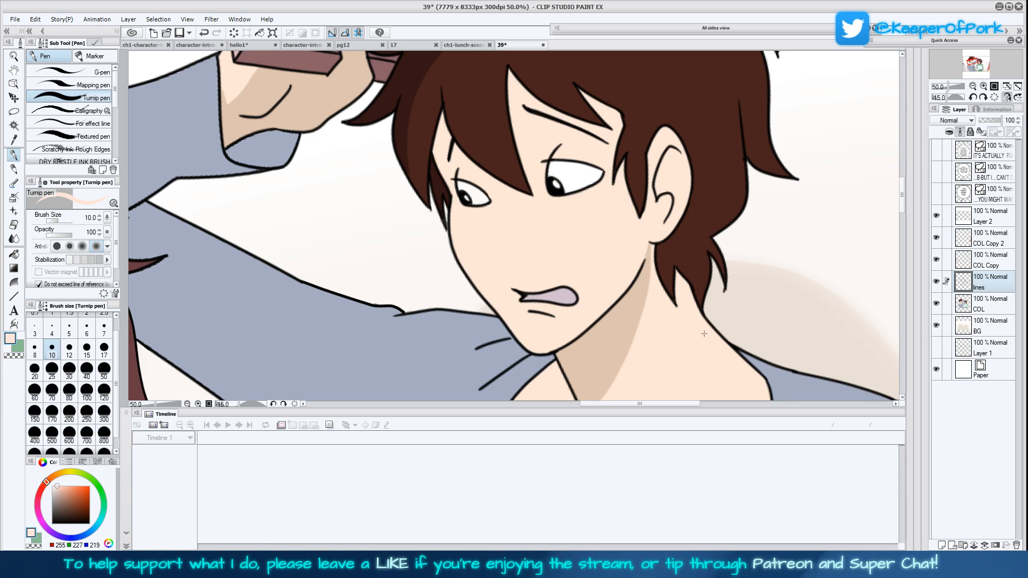
{"action": "left_click_drag", "start_coordinate": [703, 335], "coordinate": [703, 337]}
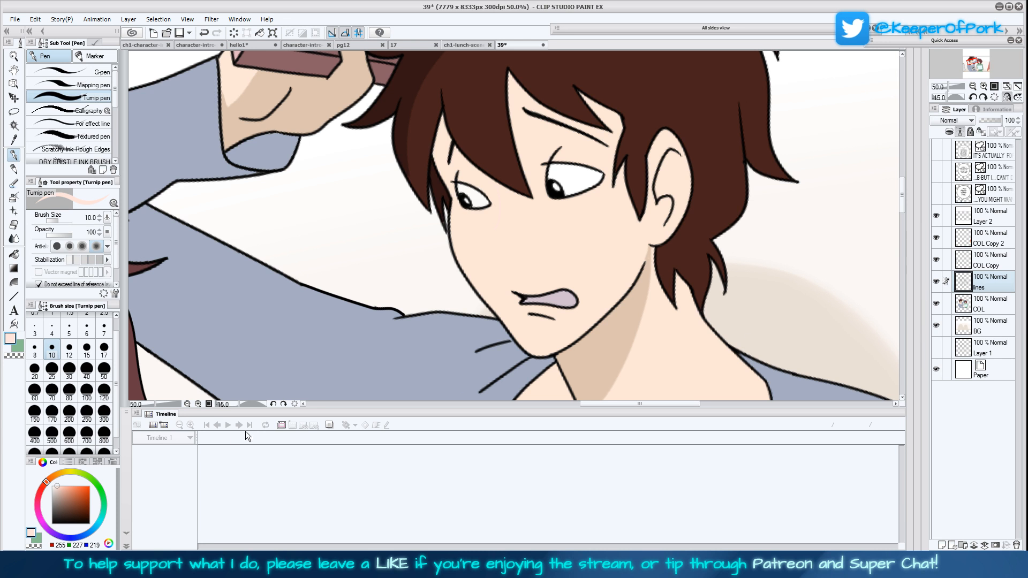
{"action": "left_click", "coordinate": [52, 524]}
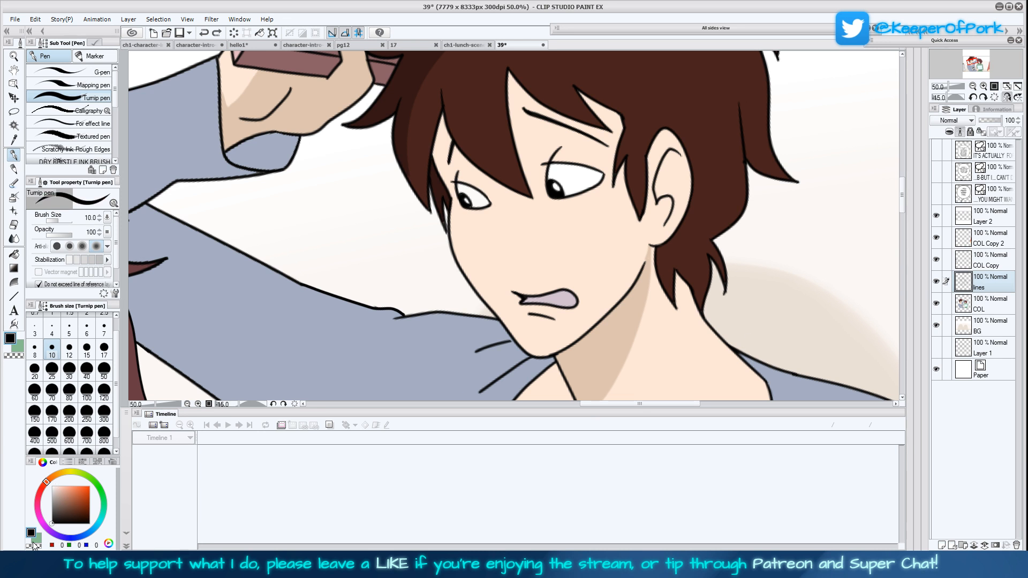
{"action": "mouse_move", "coordinate": [495, 182]}
{"action": "left_mouse_down"}
{"action": "mouse_move", "coordinate": [509, 222]}
{"action": "mouse_move", "coordinate": [496, 243]}
{"action": "mouse_move", "coordinate": [508, 259]}
{"action": "left_mouse_up"}
{"action": "left_click", "coordinate": [995, 97]}
{"action": "left_click", "coordinate": [1007, 97]}
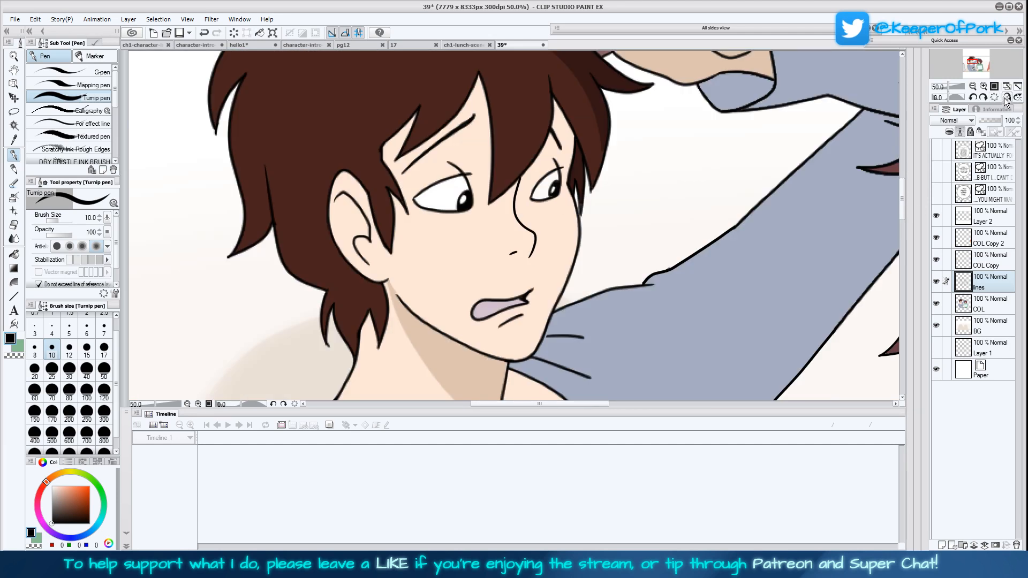
Examine both characters in the mirrored panel, from the hair down to the tray and shirt, with the lines layer hidden and shown
{"action": "left_click", "coordinate": [1017, 87]}
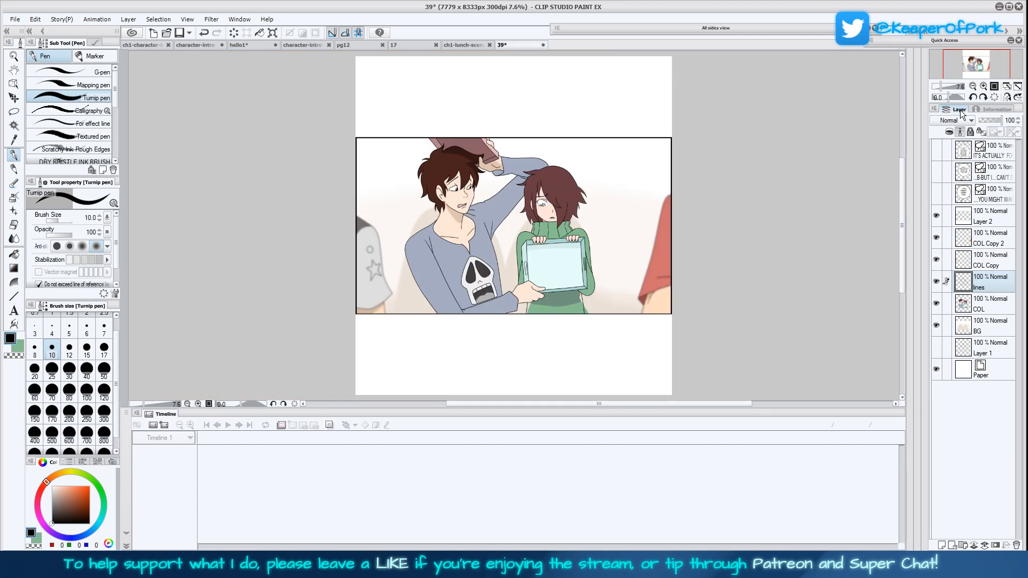
{"action": "left_click", "coordinate": [1007, 97]}
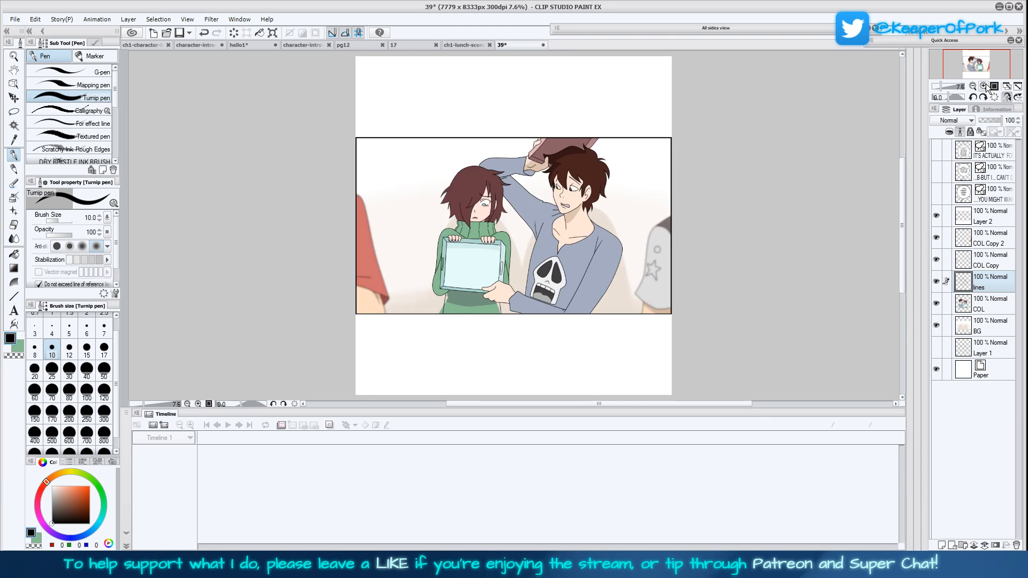
{"action": "left_click", "coordinate": [984, 87]}
{"action": "left_click", "coordinate": [984, 87]}
{"action": "scroll", "coordinate": [742, 301], "scroll_direction": "down", "scroll_amount": 3}
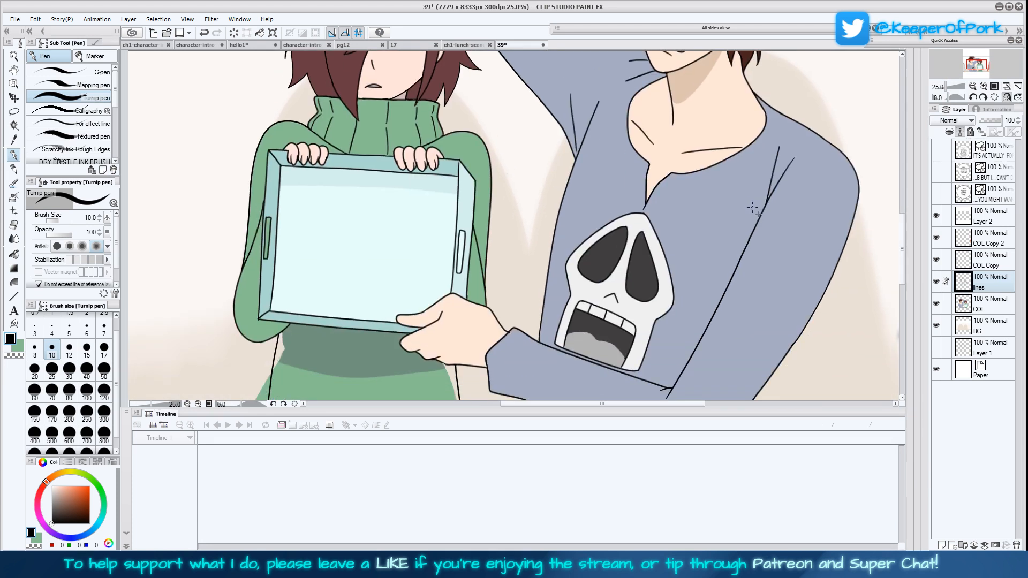
{"action": "scroll", "coordinate": [739, 201], "scroll_direction": "down", "scroll_amount": 3}
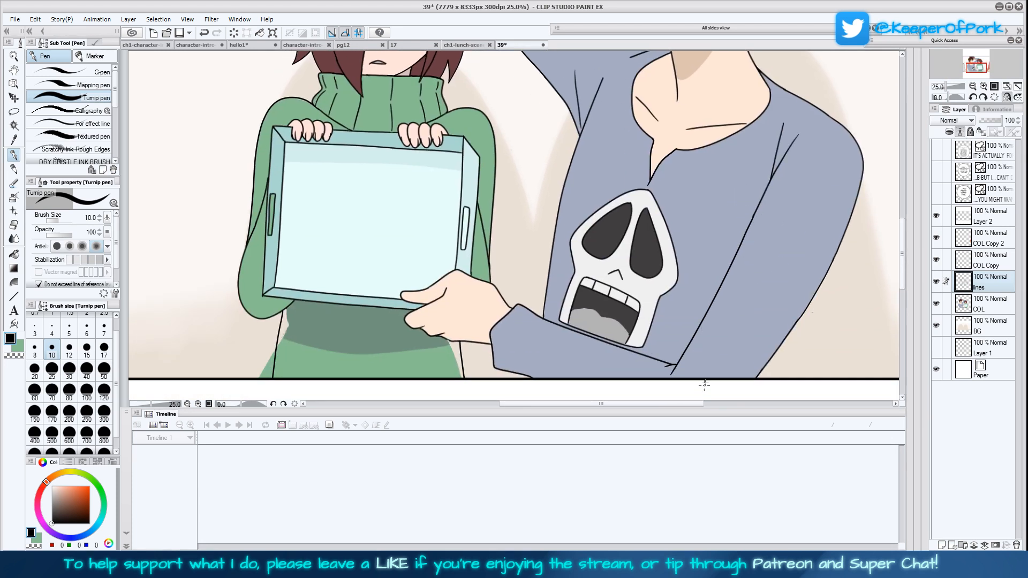
{"action": "scroll", "coordinate": [738, 147], "scroll_direction": "up", "scroll_amount": 5}
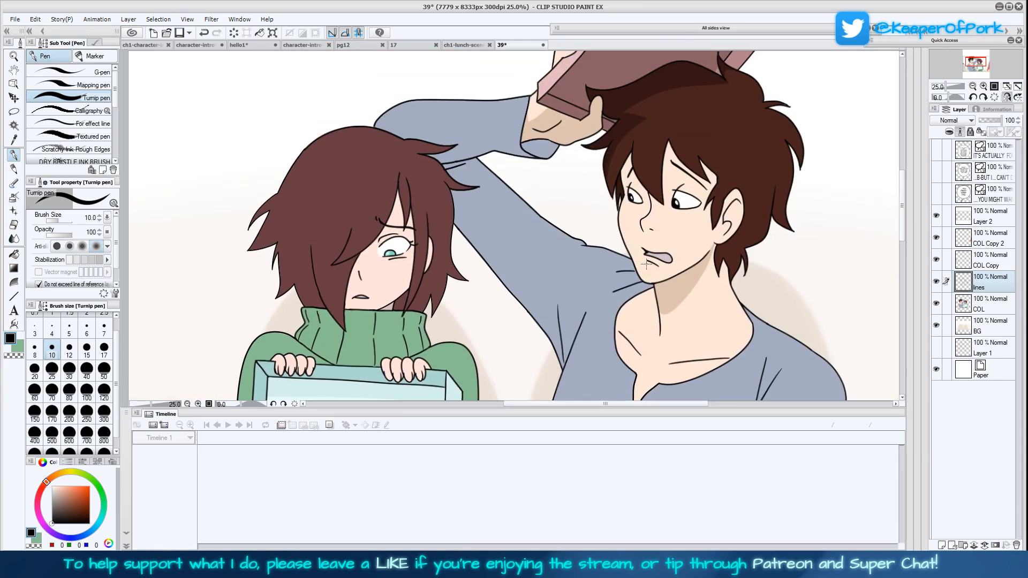
{"action": "scroll", "coordinate": [676, 342], "scroll_direction": "down", "scroll_amount": 5}
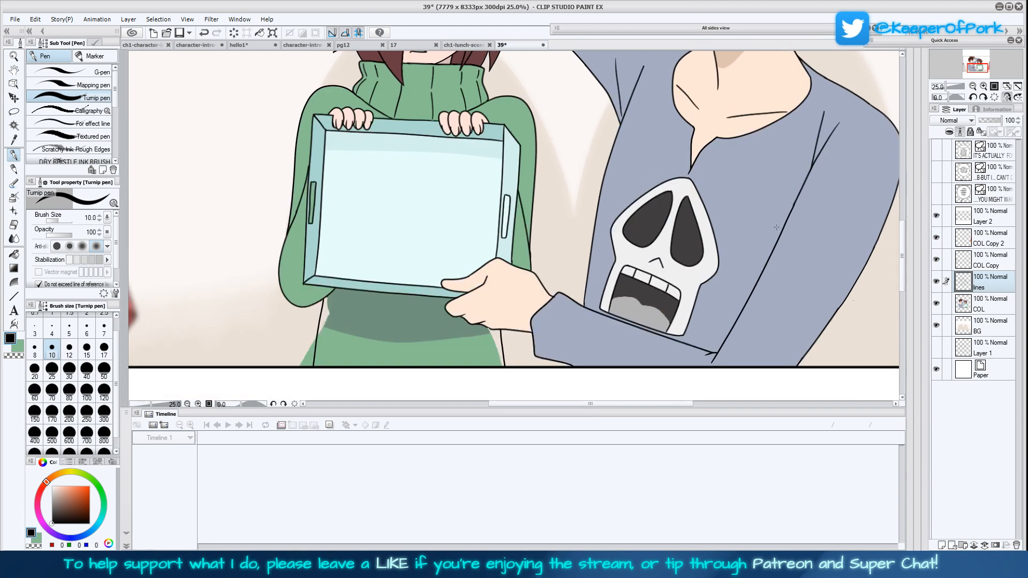
{"action": "scroll", "coordinate": [691, 305], "scroll_direction": "up", "scroll_amount": 3}
{"action": "scroll", "coordinate": [691, 304], "scroll_direction": "up", "scroll_amount": 2}
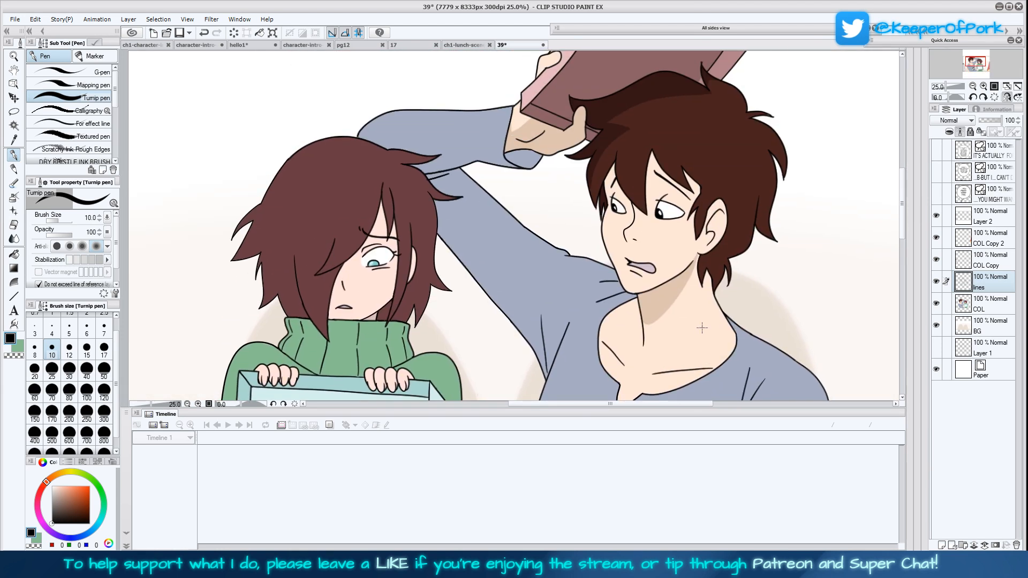
{"action": "left_click_drag", "start_coordinate": [622, 373], "coordinate": [669, 320]}
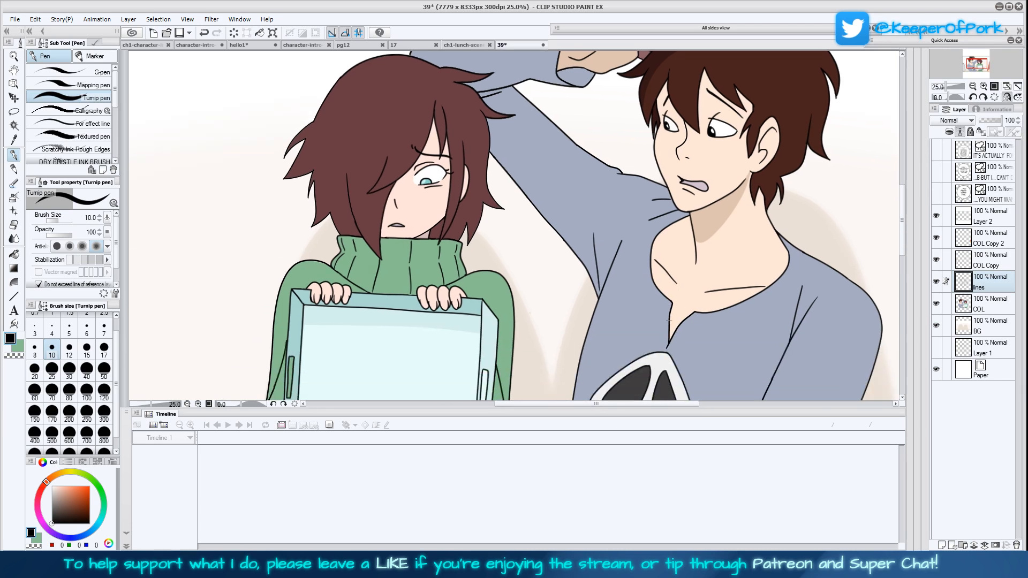
{"action": "left_click", "coordinate": [937, 282]}
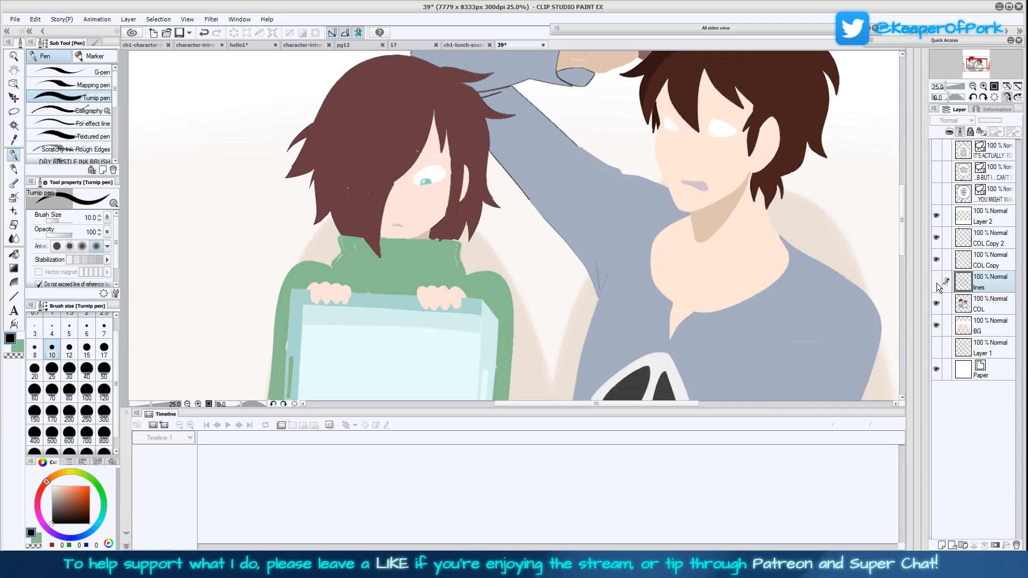
{"action": "left_click", "coordinate": [937, 281]}
{"action": "left_click", "coordinate": [937, 282]}
{"action": "left_click", "coordinate": [937, 283]}
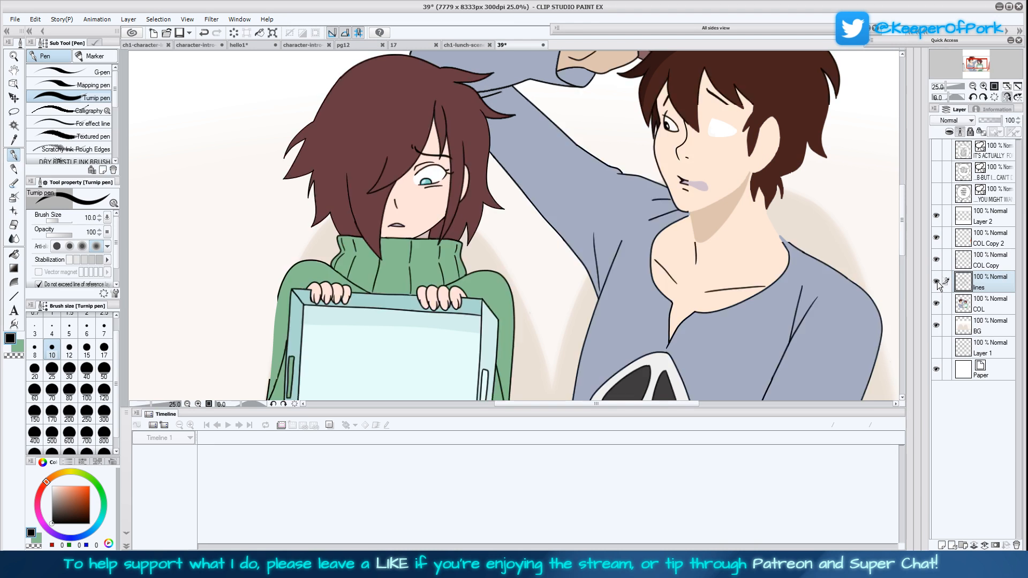
{"action": "left_click_drag", "start_coordinate": [759, 353], "coordinate": [815, 253]}
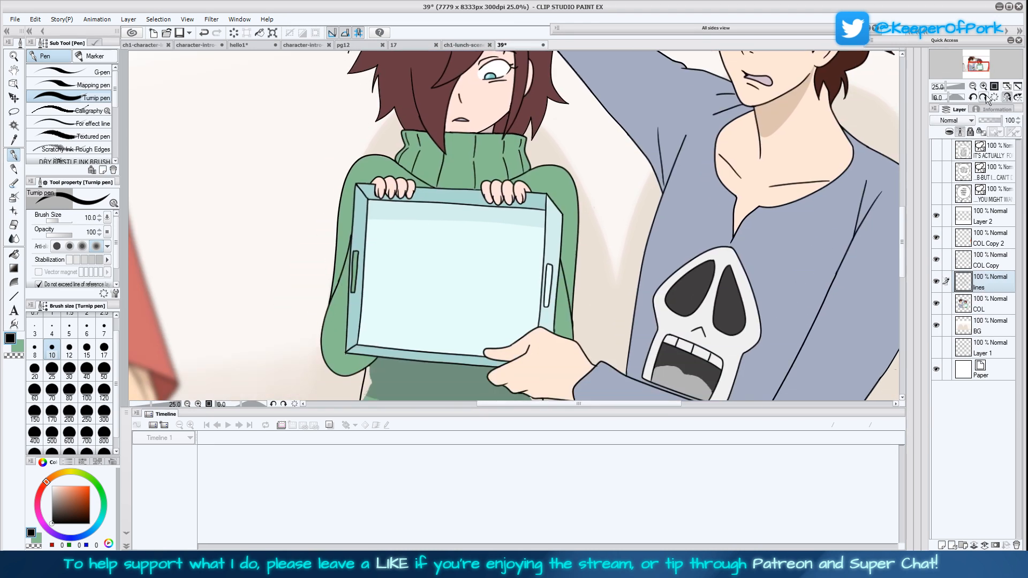
Return the canvas to its unmirrored orientation and save page 39
{"action": "left_click", "coordinate": [1007, 97]}
{"action": "left_click", "coordinate": [1007, 86]}
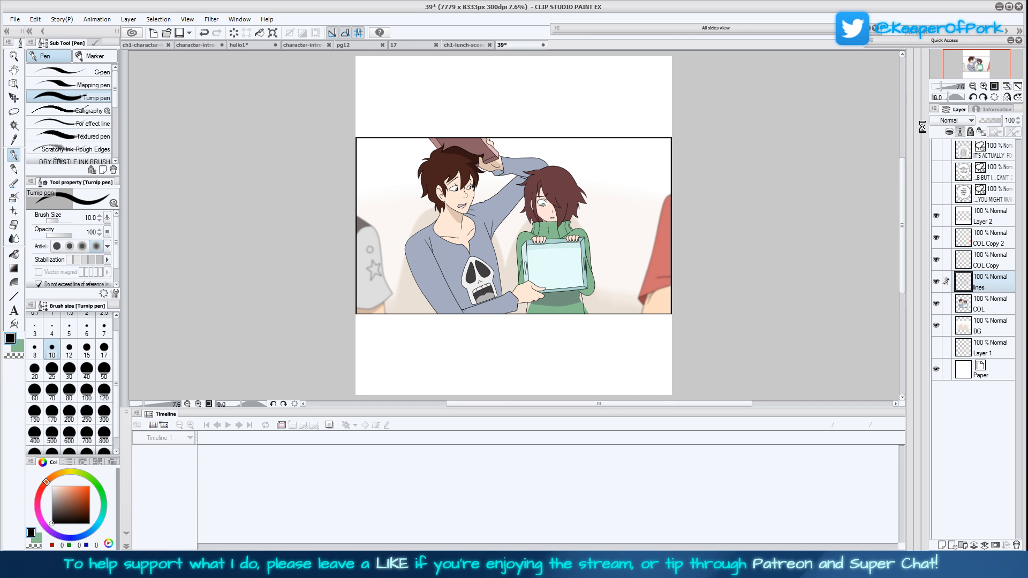
{"action": "key", "text": "ctrl+s"}
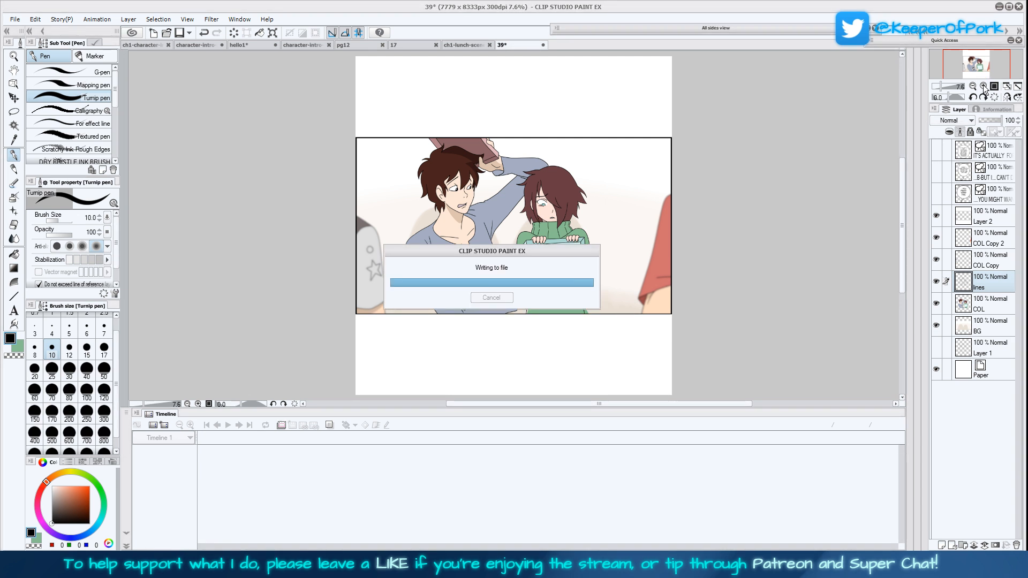
Pick up the dark brown hair shadow colour from the green-sweater character on page 17
{"action": "left_click", "coordinate": [984, 86]}
{"action": "left_click", "coordinate": [984, 87]}
{"action": "left_click", "coordinate": [985, 87]}
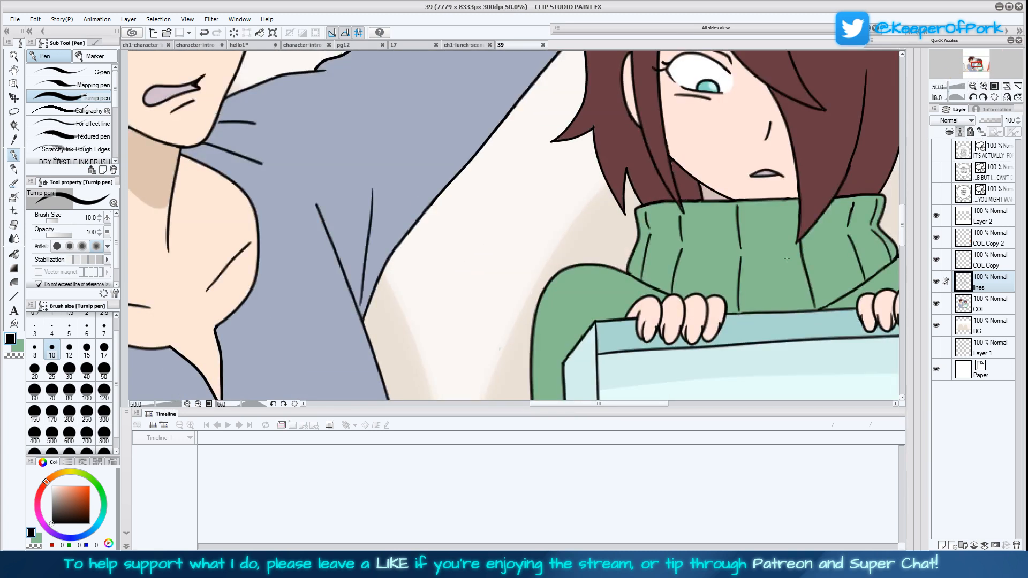
{"action": "left_click", "coordinate": [984, 86]}
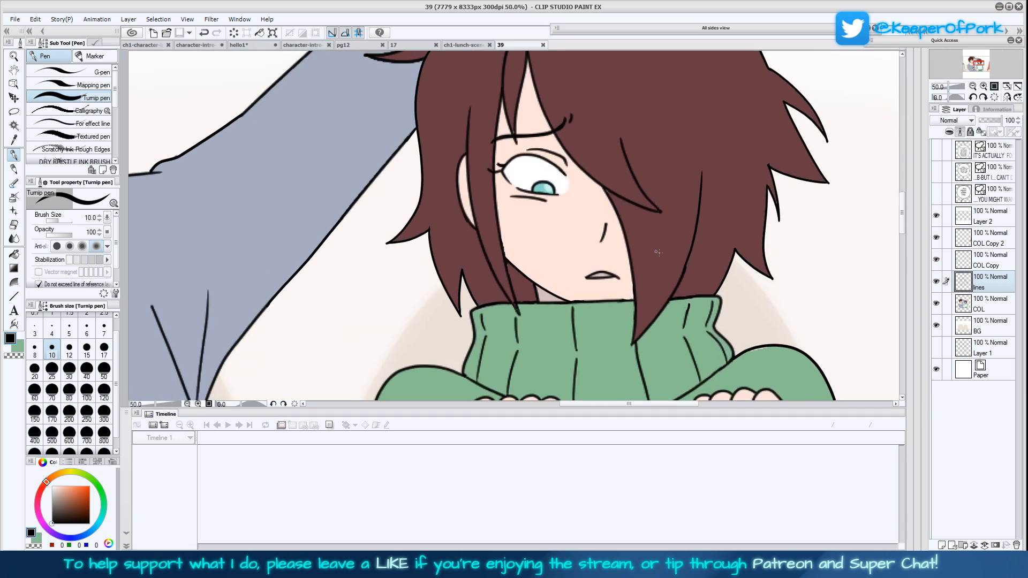
{"action": "left_click", "coordinate": [413, 45]}
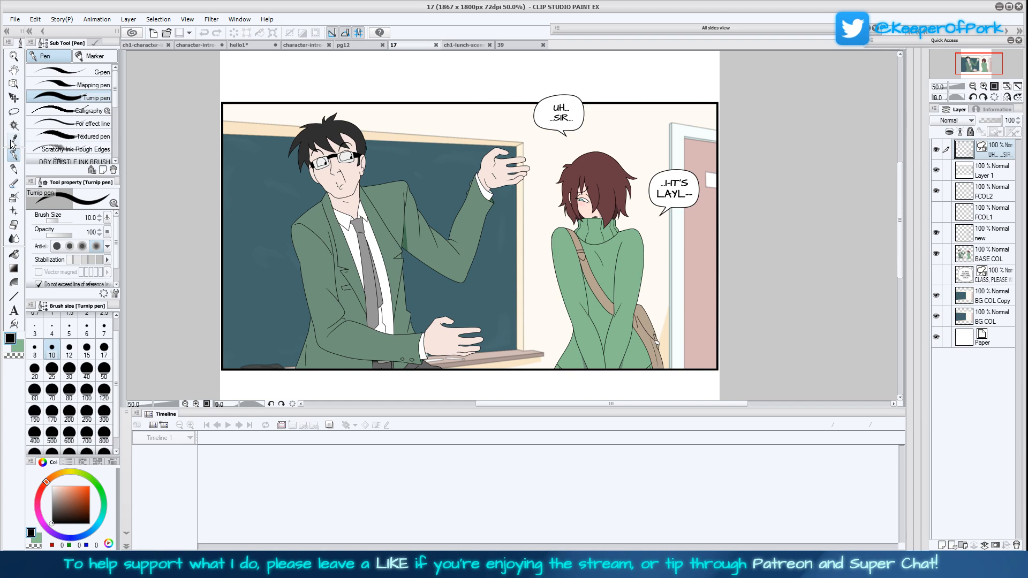
{"action": "key", "text": "i"}
{"action": "left_click", "coordinate": [608, 212]}
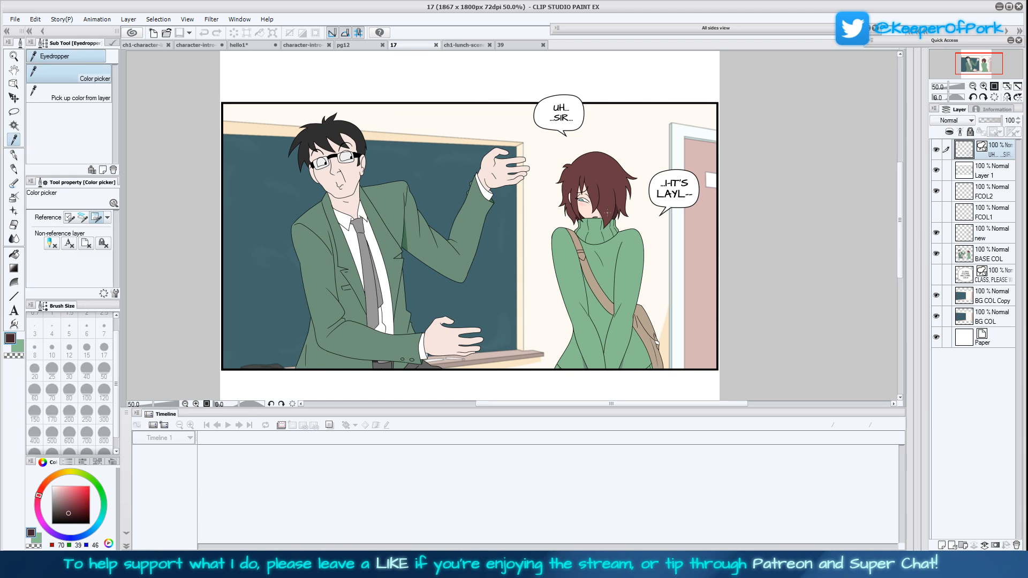
Outline the shadowed back hair on both sides of the sweater character's neck on page 39's COL layer, using the Mapping pen at size 17
{"action": "left_click", "coordinate": [511, 45]}
{"action": "key", "text": "p"}
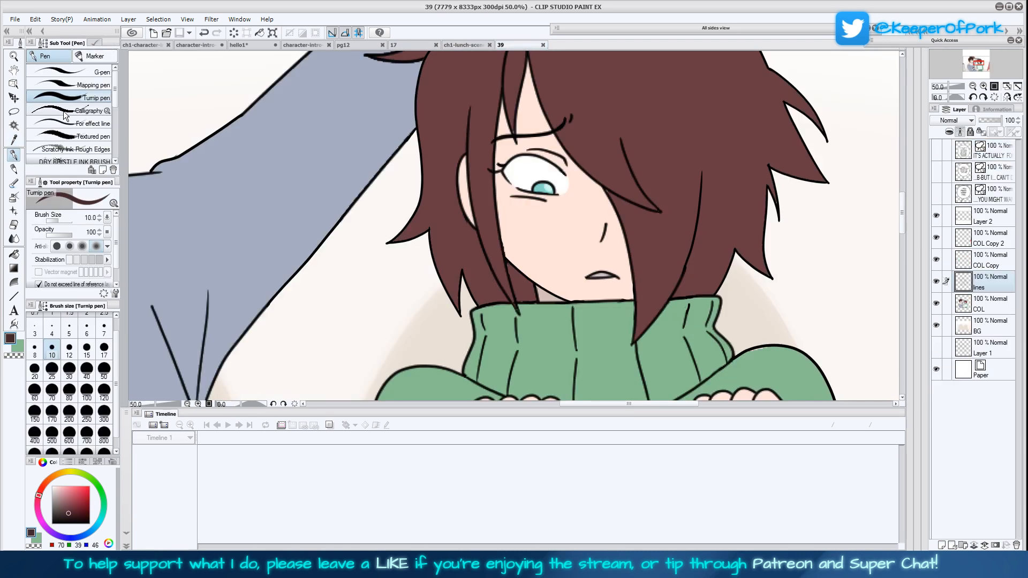
{"action": "left_click", "coordinate": [91, 84]}
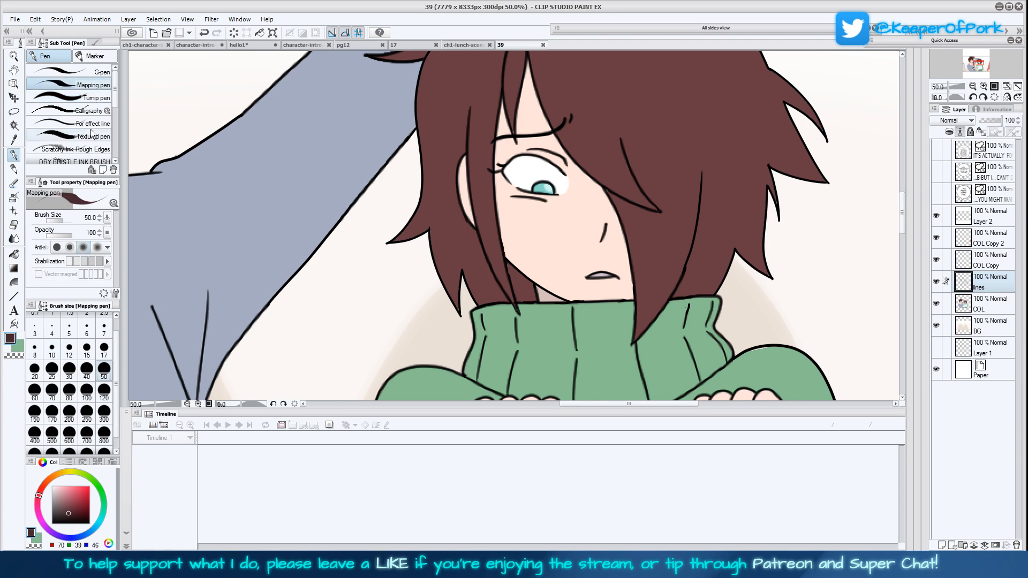
{"action": "left_click", "coordinate": [104, 327]}
{"action": "left_click", "coordinate": [104, 348]}
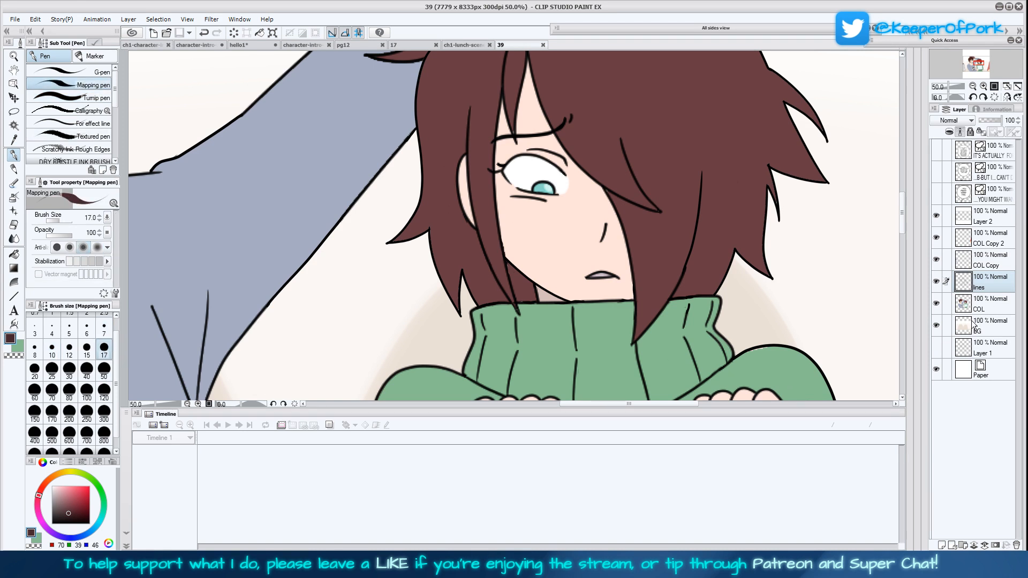
{"action": "left_click", "coordinate": [985, 304]}
{"action": "left_click_drag", "start_coordinate": [462, 273], "coordinate": [473, 227]}
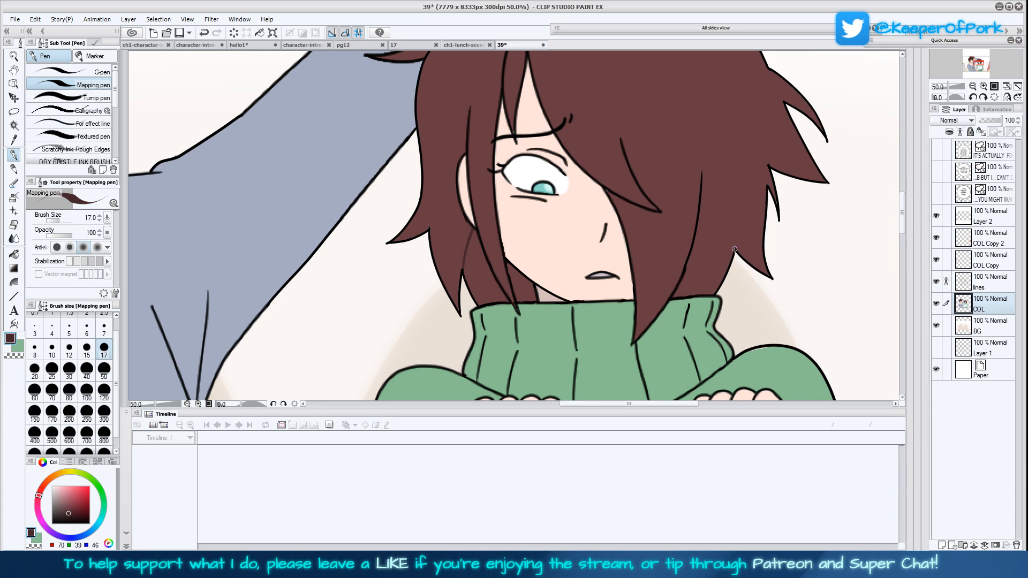
{"action": "mouse_move", "coordinate": [716, 203]}
{"action": "left_mouse_down"}
{"action": "mouse_move", "coordinate": [690, 275]}
{"action": "mouse_move", "coordinate": [691, 260]}
{"action": "left_mouse_up"}
Fill the outlined back-hair areas on both sides of the neck with the dark brown, using a color margin of 10.2
{"action": "key", "text": "g"}
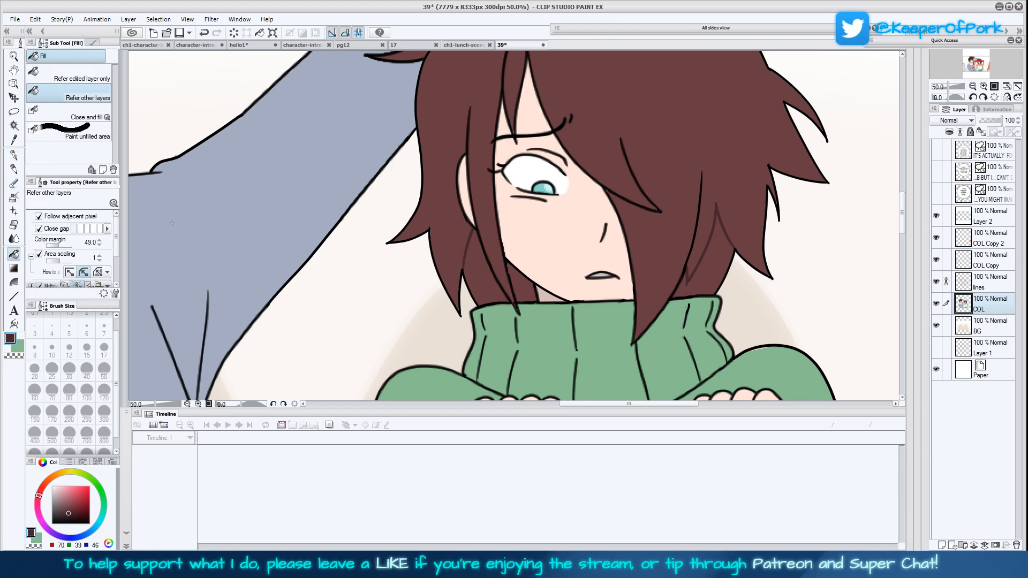
{"action": "left_click", "coordinate": [50, 246]}
{"action": "left_click", "coordinate": [675, 128]}
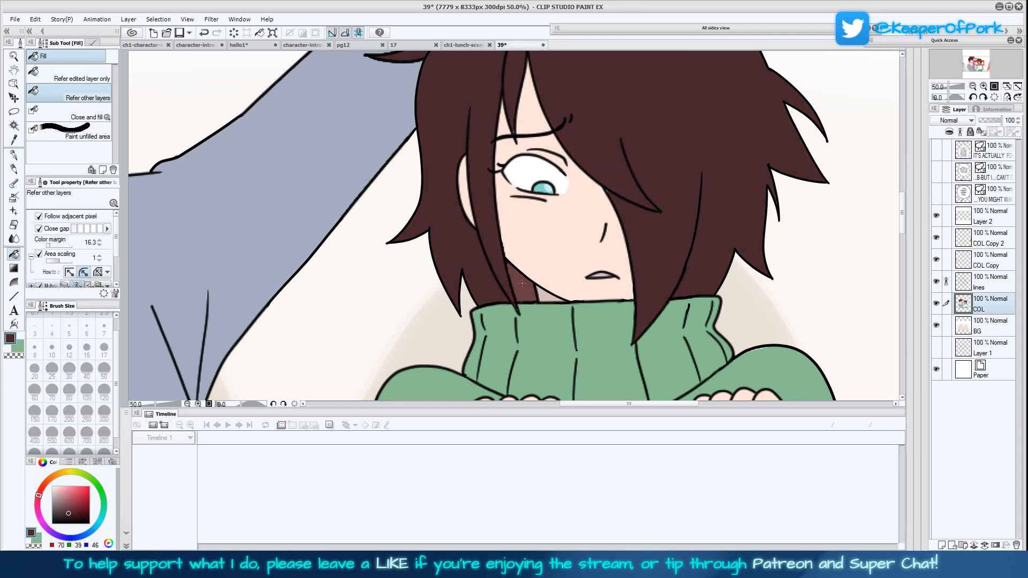
{"action": "left_click", "coordinate": [48, 245]}
{"action": "key", "text": "ctrl+z"}
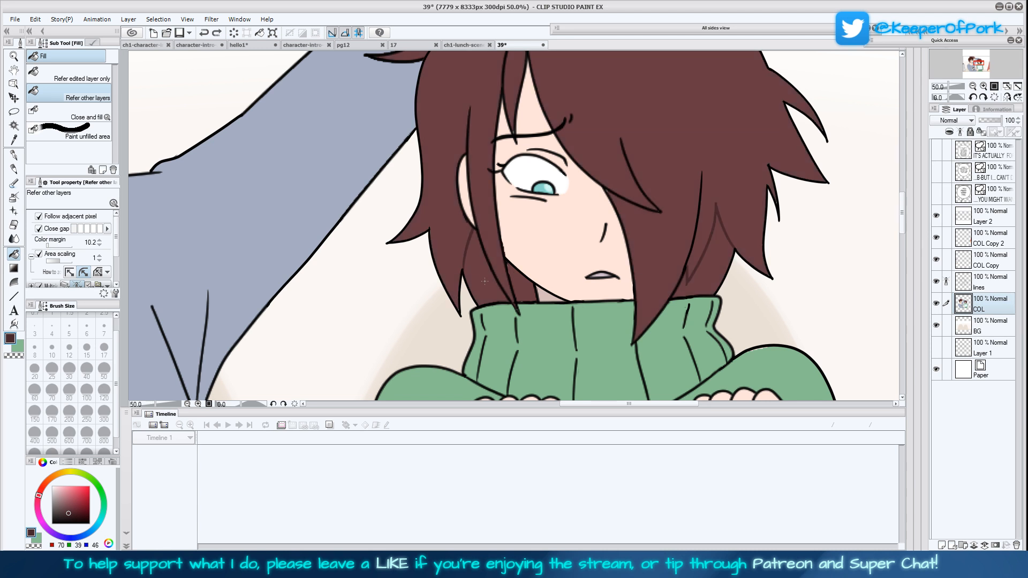
{"action": "left_click", "coordinate": [483, 280]}
{"action": "left_click", "coordinate": [520, 284]}
{"action": "left_click", "coordinate": [696, 257]}
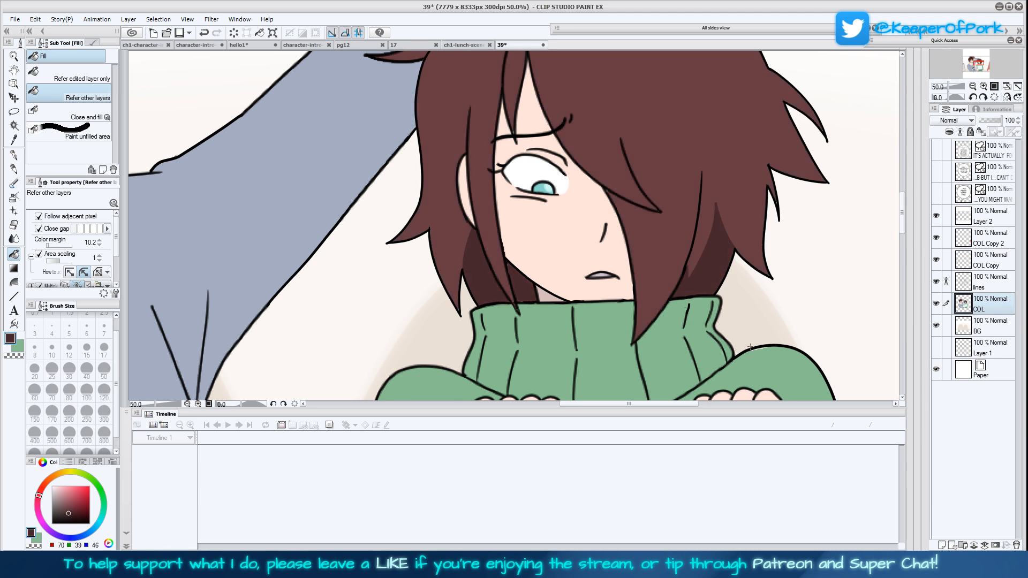
{"action": "left_click_drag", "start_coordinate": [748, 319], "coordinate": [744, 358]}
{"action": "left_click", "coordinate": [973, 86]}
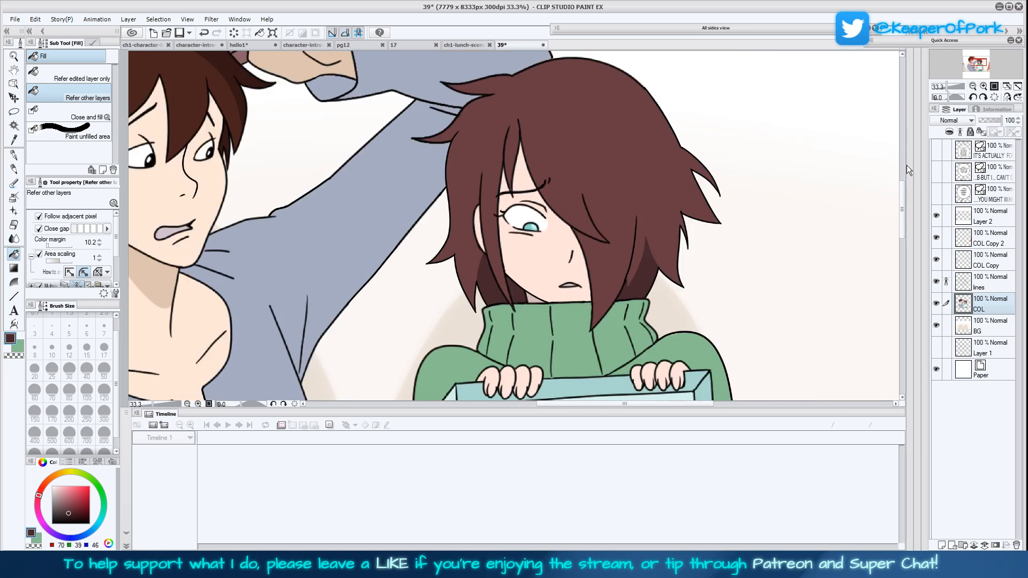
Pick up the dark grey colour from the inside of the skull's mouth on the blue shirt
{"action": "left_click_drag", "start_coordinate": [775, 303], "coordinate": [753, 324]}
{"action": "left_click_drag", "start_coordinate": [780, 359], "coordinate": [840, 299]}
{"action": "left_click", "coordinate": [15, 140]}
{"action": "left_click_drag", "start_coordinate": [374, 344], "coordinate": [566, 72]}
{"action": "left_click_drag", "start_coordinate": [653, 81], "coordinate": [591, 324]}
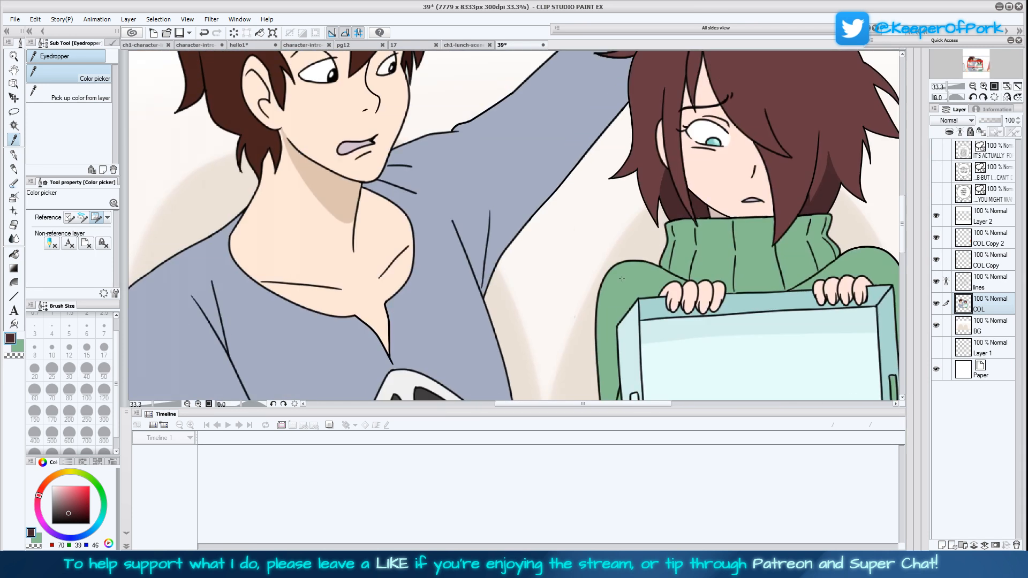
{"action": "left_click_drag", "start_coordinate": [593, 385], "coordinate": [619, 199]}
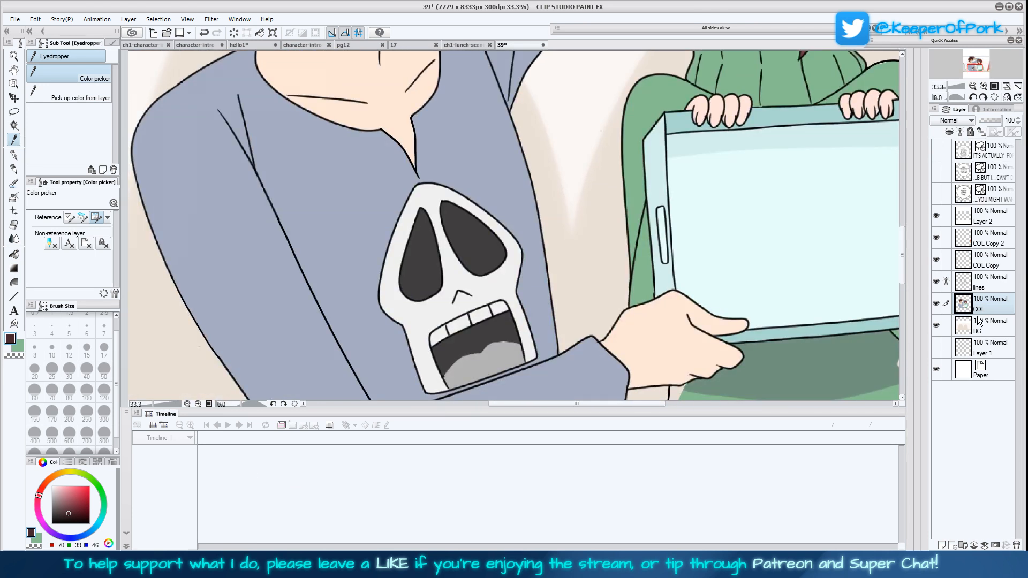
{"action": "left_click", "coordinate": [502, 326]}
Try to paint over the grey tongue in the skull's mouth with the Mapping pen at size 120
{"action": "key", "text": "p"}
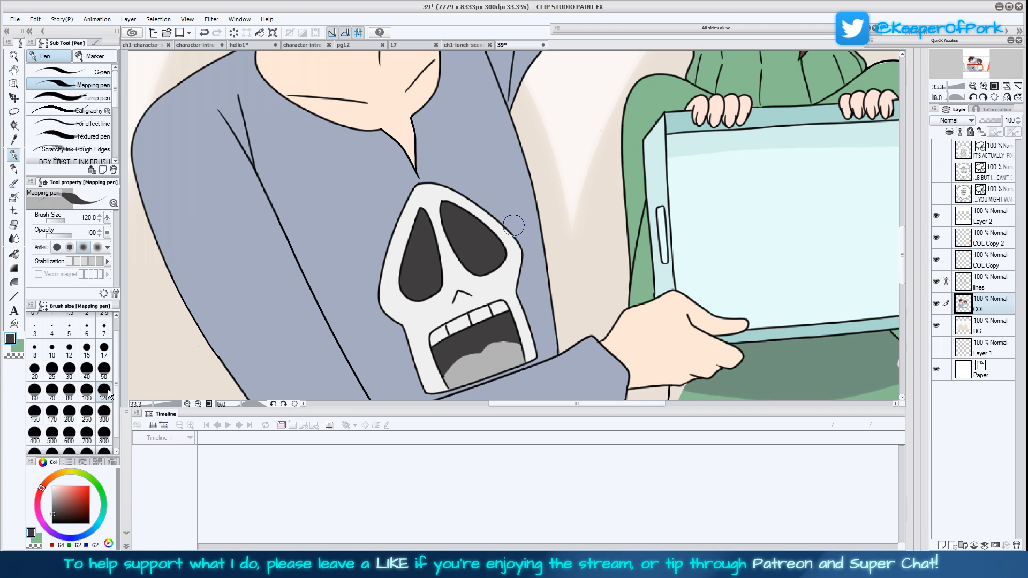
{"action": "mouse_move", "coordinate": [444, 365]}
{"action": "left_mouse_down"}
{"action": "mouse_move", "coordinate": [472, 381]}
{"action": "mouse_move", "coordinate": [511, 360]}
{"action": "left_mouse_up"}
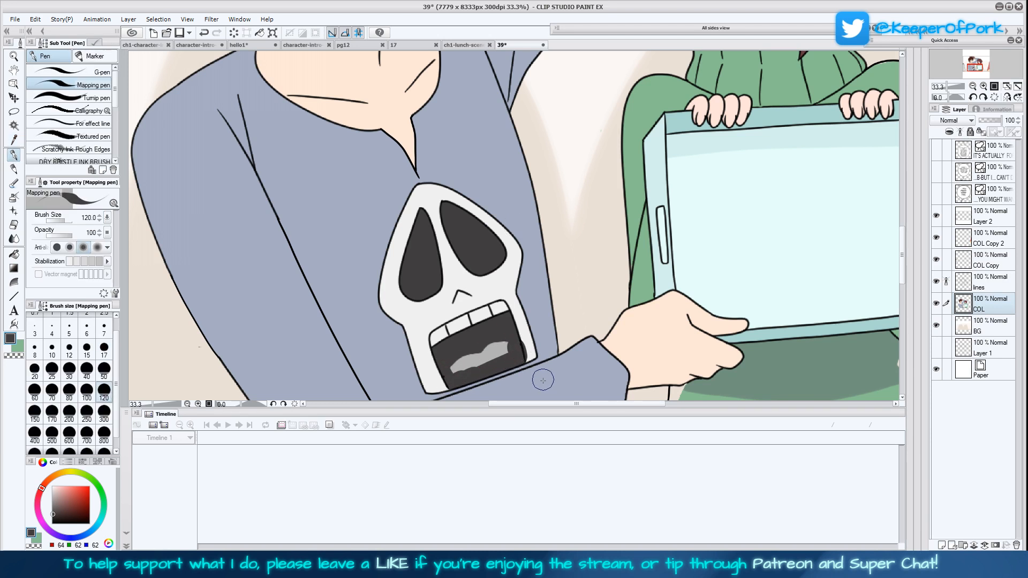
{"action": "key", "text": "ctrl+z"}
Paint the grey tongue in the skull's mouth dark grey, using the Turnip pen at size 300 with area scaling 3
{"action": "left_click", "coordinate": [95, 98]}
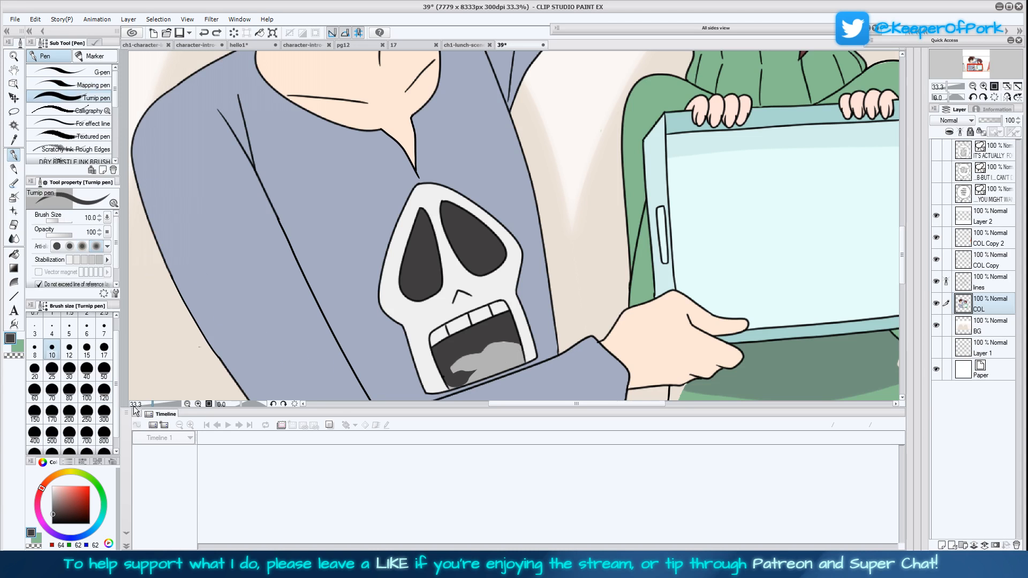
{"action": "left_click", "coordinate": [104, 420]}
{"action": "mouse_move", "coordinate": [453, 361]}
{"action": "left_mouse_down"}
{"action": "mouse_move", "coordinate": [468, 369]}
{"action": "mouse_move", "coordinate": [502, 351]}
{"action": "left_mouse_up"}
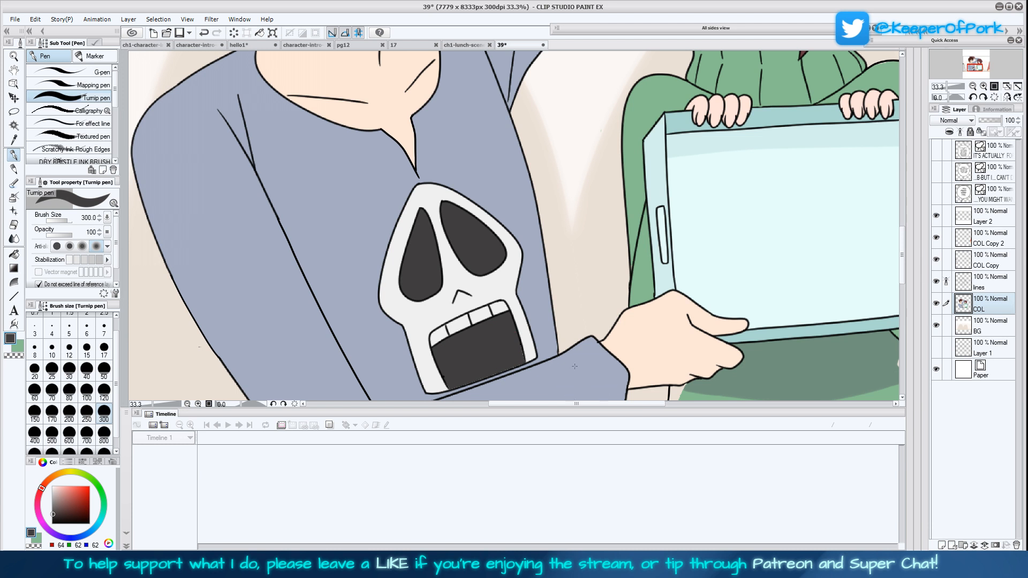
{"action": "left_click_drag", "start_coordinate": [587, 376], "coordinate": [571, 352]}
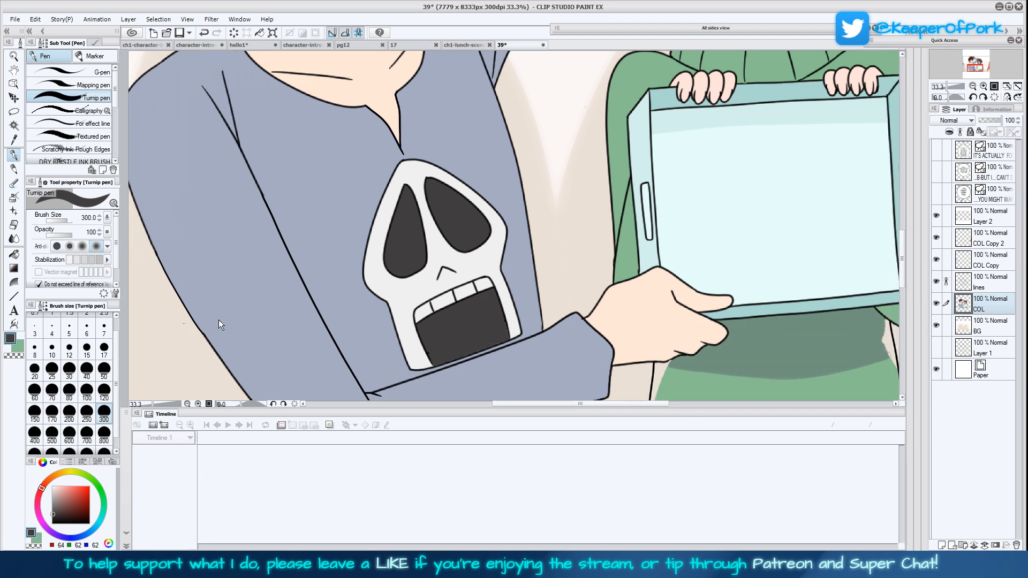
{"action": "key", "text": "ctrl+z"}
{"action": "key", "text": "ctrl+z"}
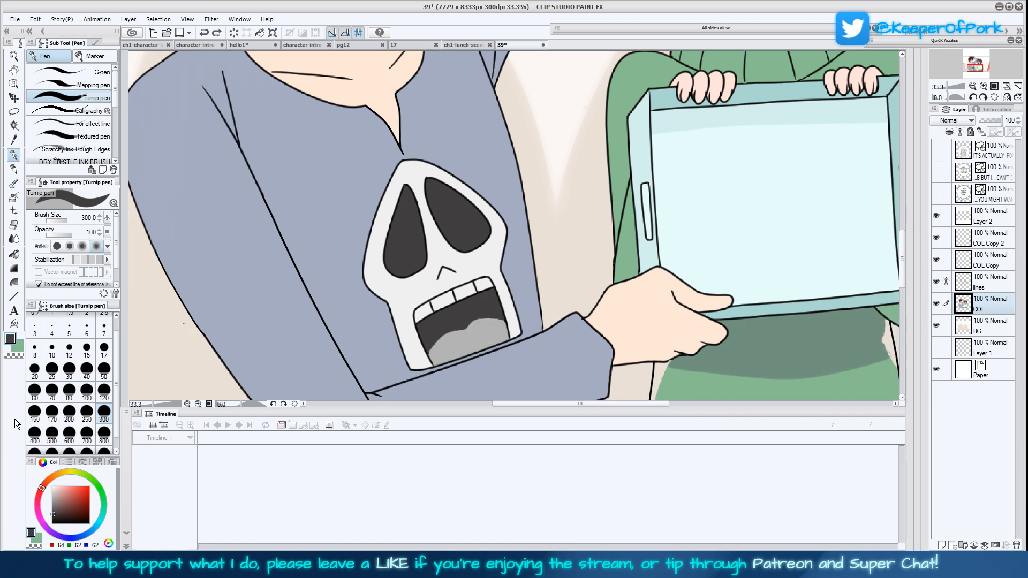
{"action": "scroll", "coordinate": [117, 257], "scroll_direction": "down", "scroll_amount": 1}
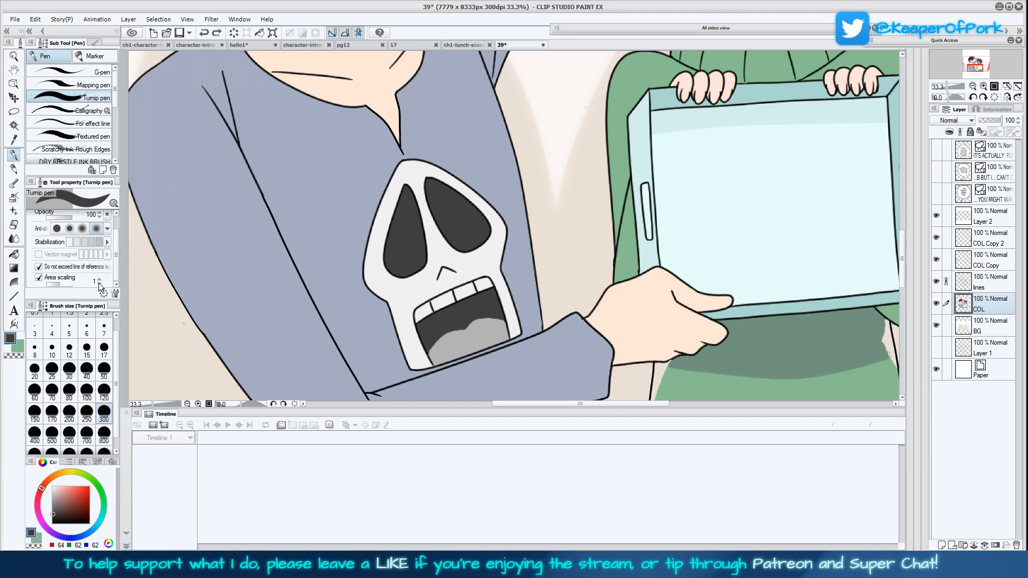
{"action": "mouse_move", "coordinate": [431, 348]}
{"action": "left_mouse_down"}
{"action": "mouse_move", "coordinate": [484, 337]}
{"action": "mouse_move", "coordinate": [472, 323]}
{"action": "mouse_move", "coordinate": [468, 331]}
{"action": "left_mouse_up"}
{"action": "left_click", "coordinate": [99, 279]}
{"action": "left_click", "coordinate": [441, 336]}
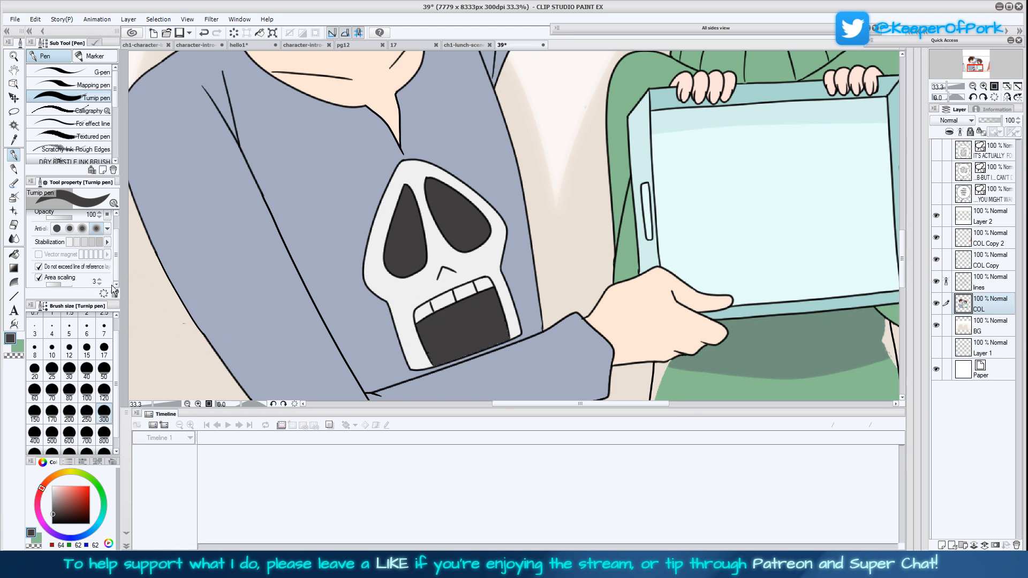
{"action": "left_click_drag", "start_coordinate": [115, 269], "coordinate": [115, 243]}
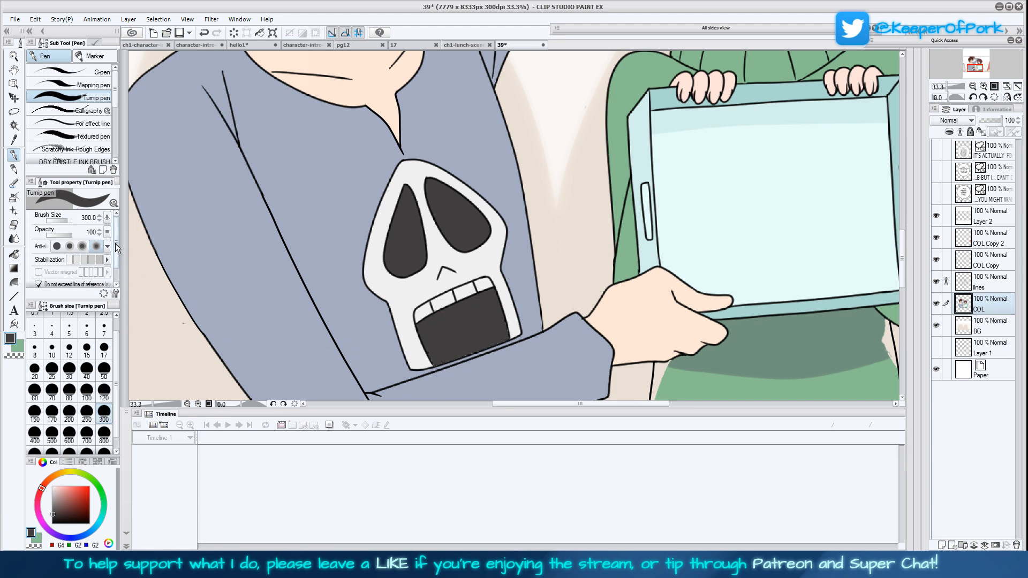
Save page 39 and check the whole page in mirrored and unmirrored orientation
{"action": "key", "text": "g"}
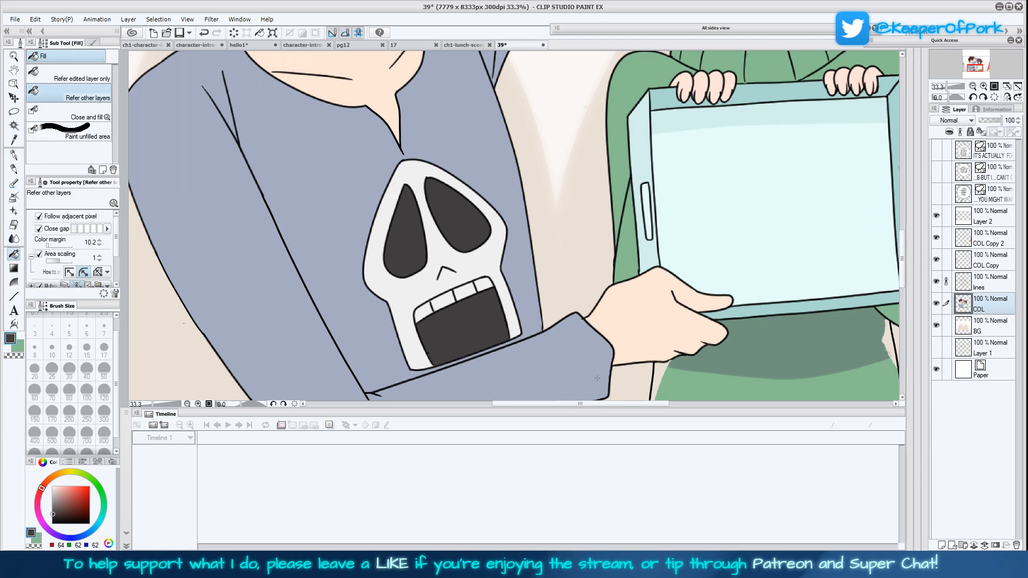
{"action": "scroll", "coordinate": [743, 249], "scroll_direction": "up", "scroll_amount": 5}
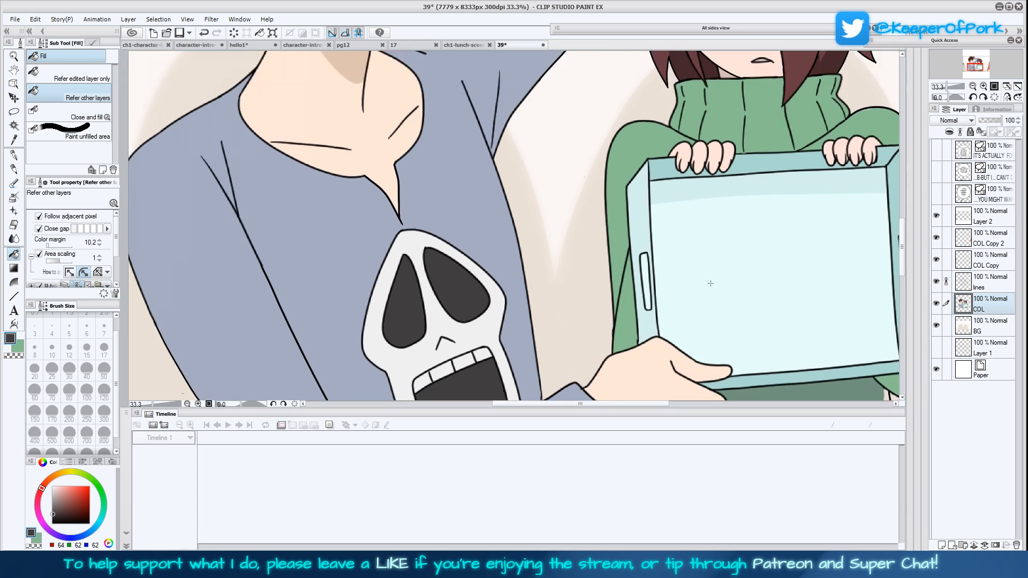
{"action": "scroll", "coordinate": [657, 330], "scroll_direction": "up", "scroll_amount": 3}
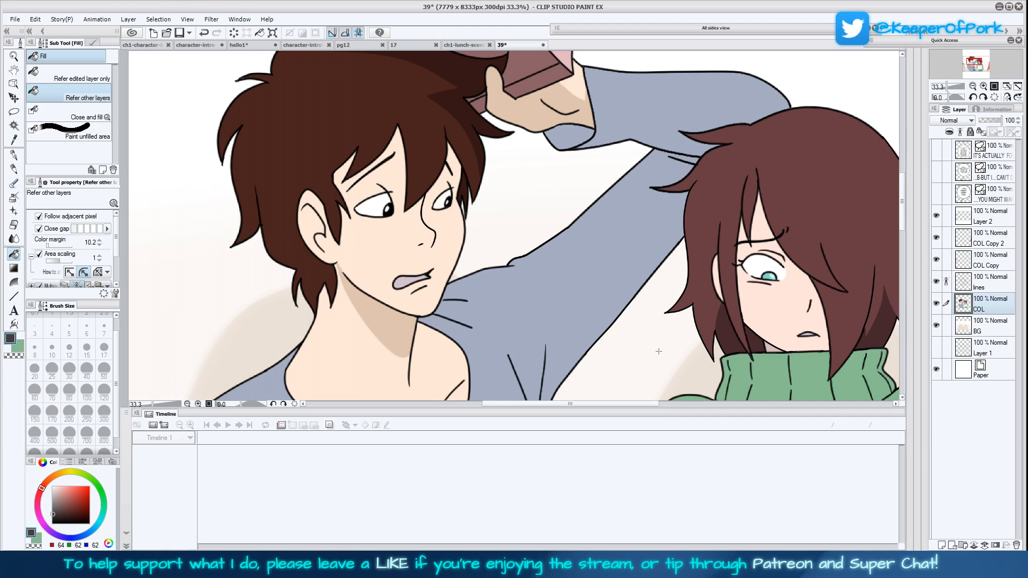
{"action": "left_click", "coordinate": [973, 87]}
{"action": "left_click", "coordinate": [1007, 97]}
{"action": "left_click", "coordinate": [1007, 86]}
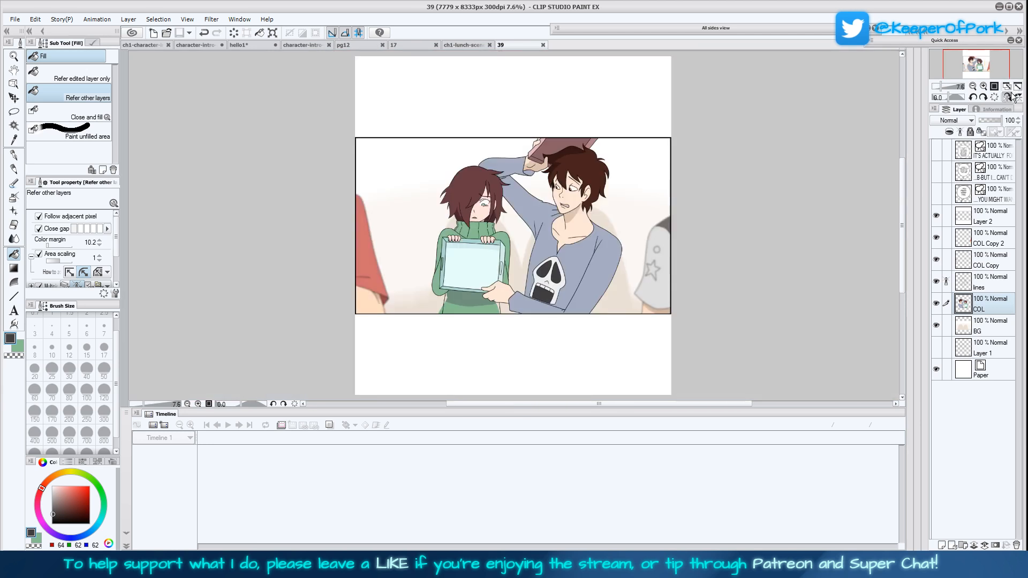
{"action": "left_click", "coordinate": [1007, 97]}
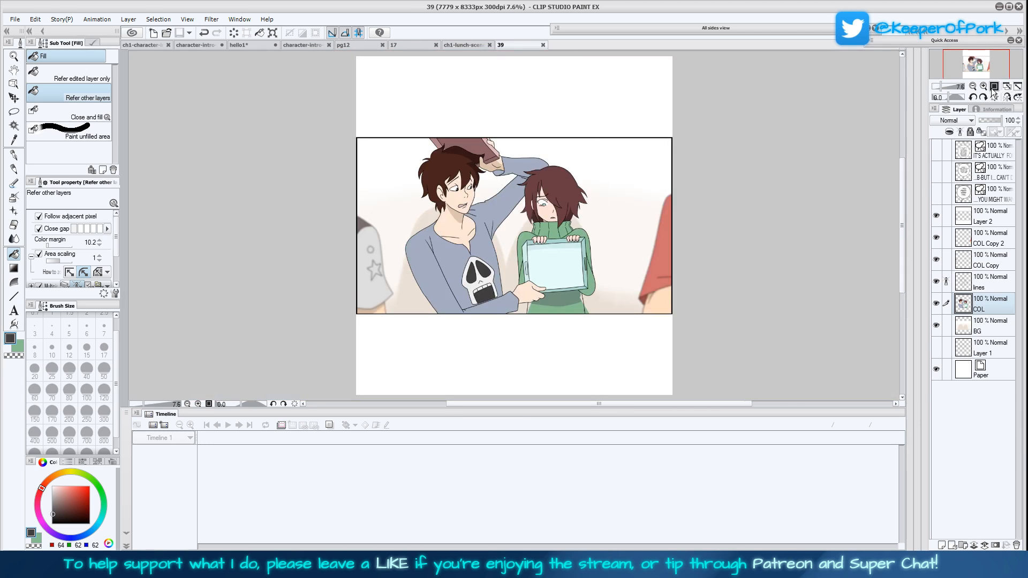
{"action": "left_click", "coordinate": [983, 87]}
{"action": "left_click", "coordinate": [983, 87]}
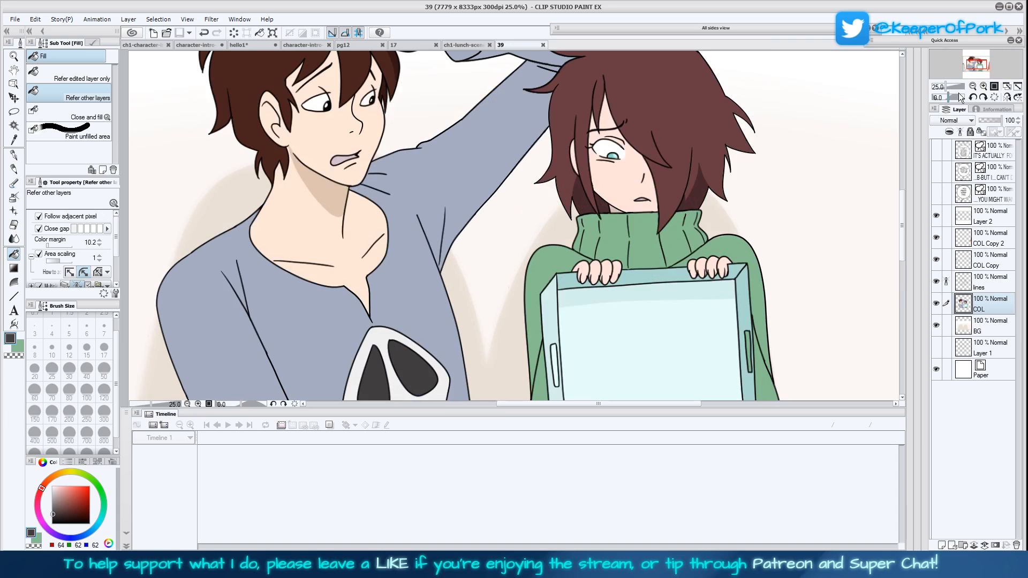
Draw a dark grey placket line beside the blue shirt's neckline slit on the lines layer, using the Turnip pen at size 10
{"action": "left_click_drag", "start_coordinate": [642, 309], "coordinate": [645, 297]}
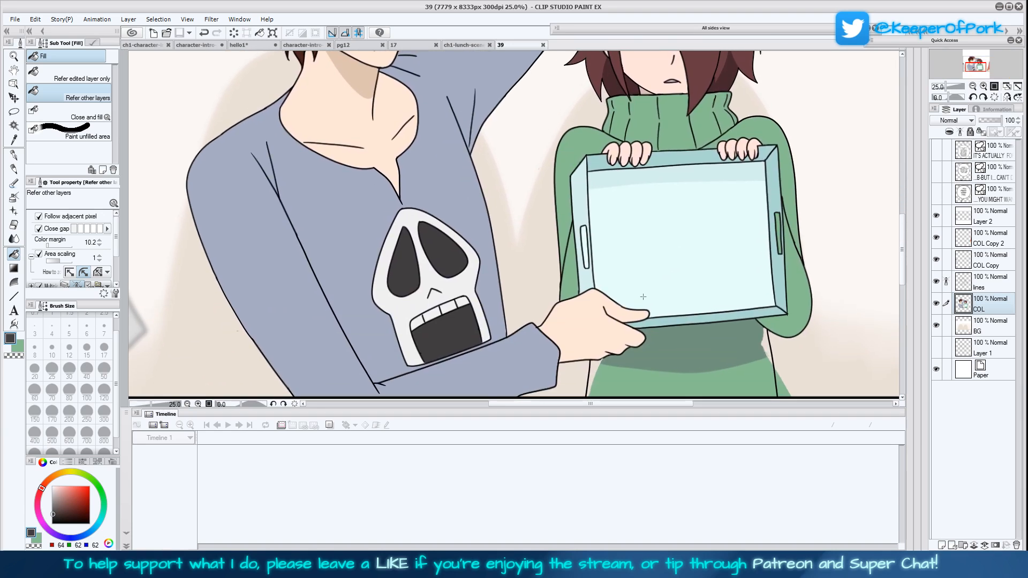
{"action": "left_click", "coordinate": [988, 285]}
{"action": "left_click", "coordinate": [14, 155]}
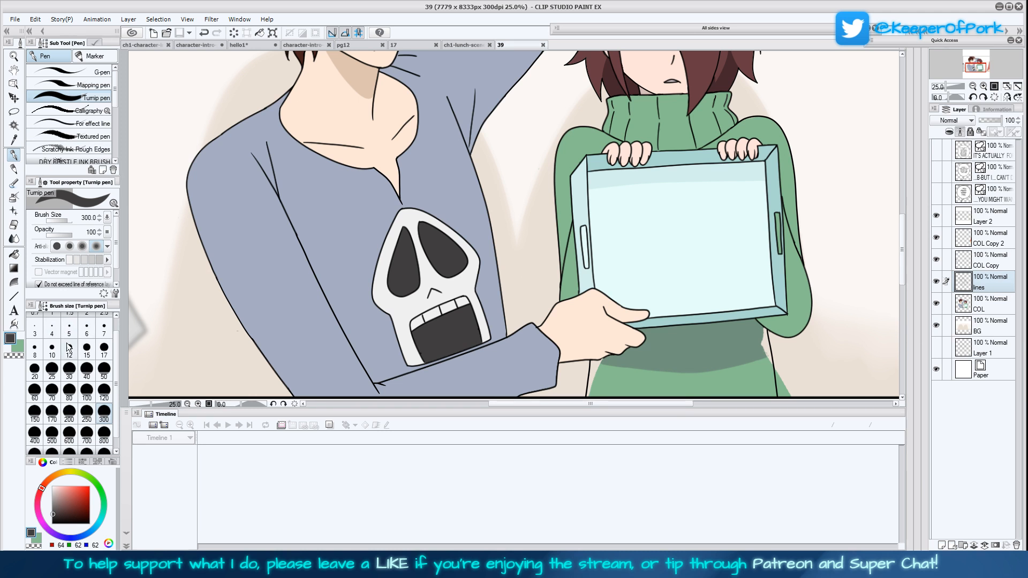
{"action": "left_click", "coordinate": [52, 348]}
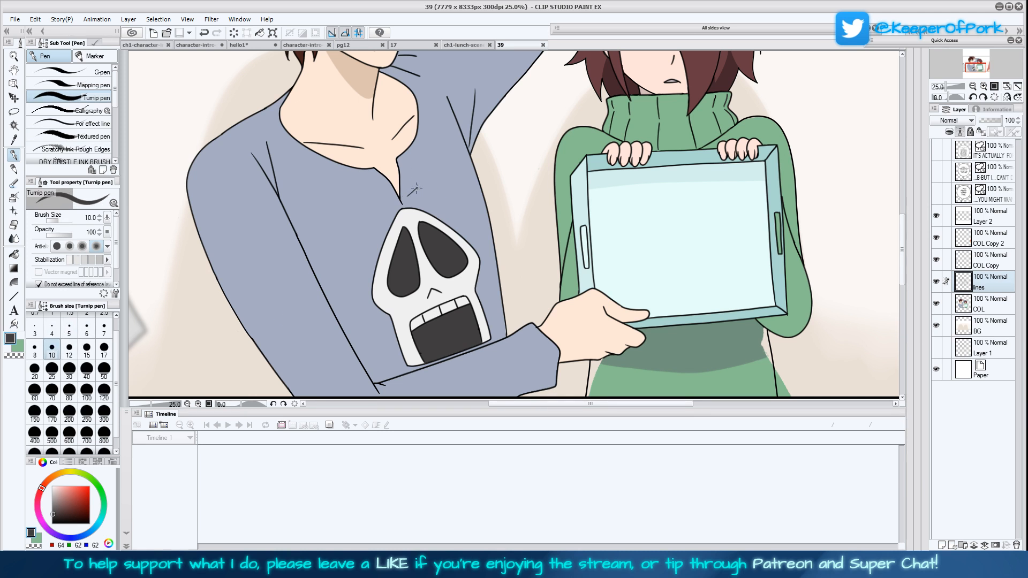
{"action": "left_click_drag", "start_coordinate": [418, 184], "coordinate": [416, 159]}
{"action": "left_click_drag", "start_coordinate": [900, 224], "coordinate": [902, 188]}
{"action": "left_click_drag", "start_coordinate": [538, 353], "coordinate": [553, 310]}
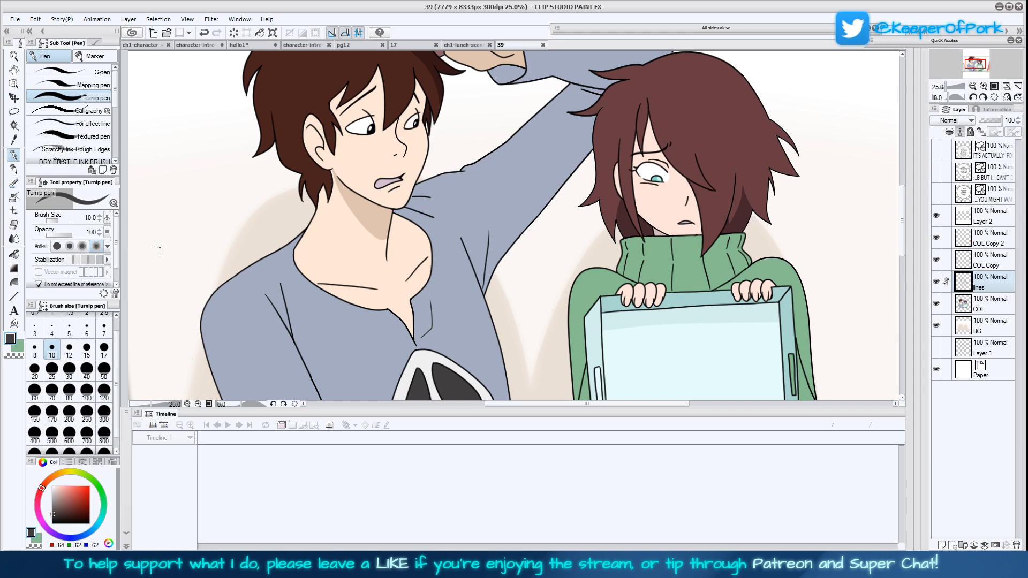
Open page 41 and pick up the blue-grey shadow colour from the character's blue shirt
{"action": "left_click", "coordinate": [17, 141]}
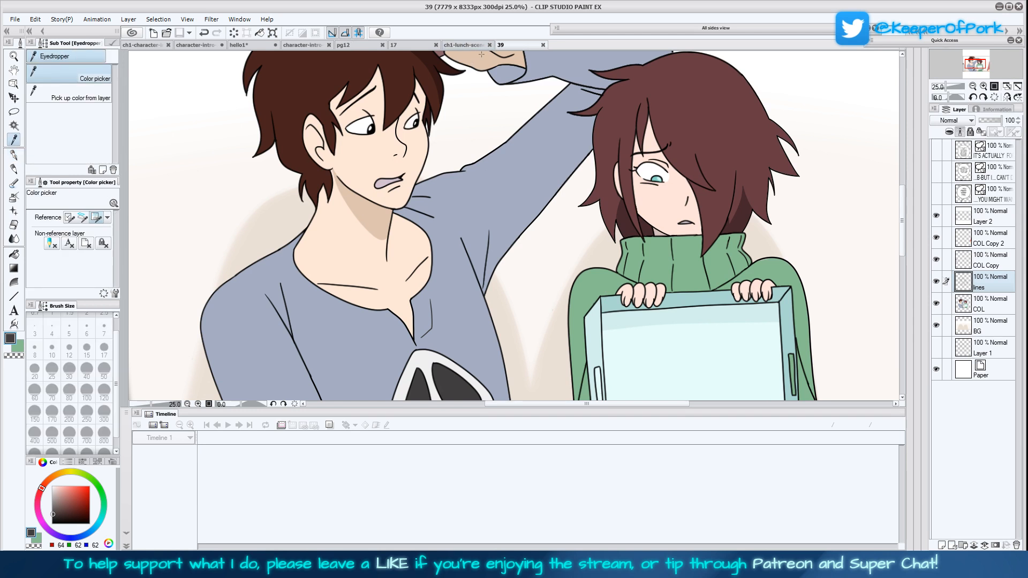
{"action": "scroll", "coordinate": [579, 364], "scroll_direction": "down", "scroll_amount": 5}
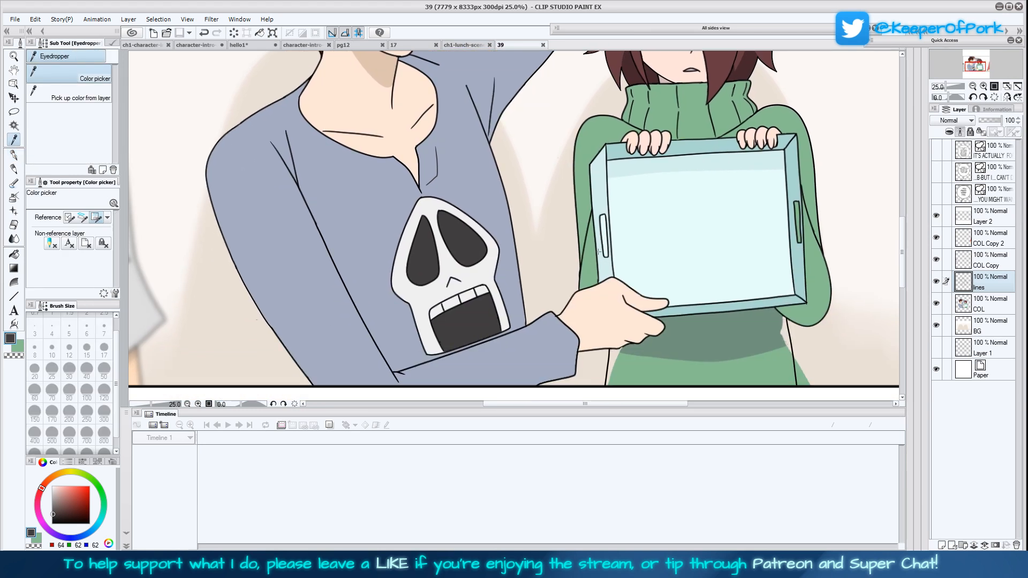
{"action": "key", "text": "ctrl+o"}
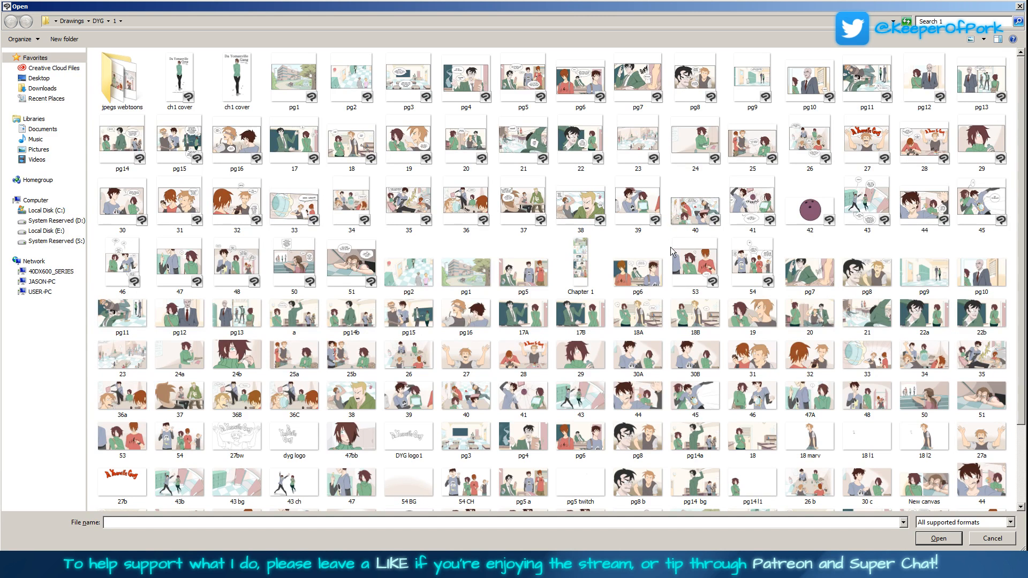
{"action": "double_click", "coordinate": [763, 214]}
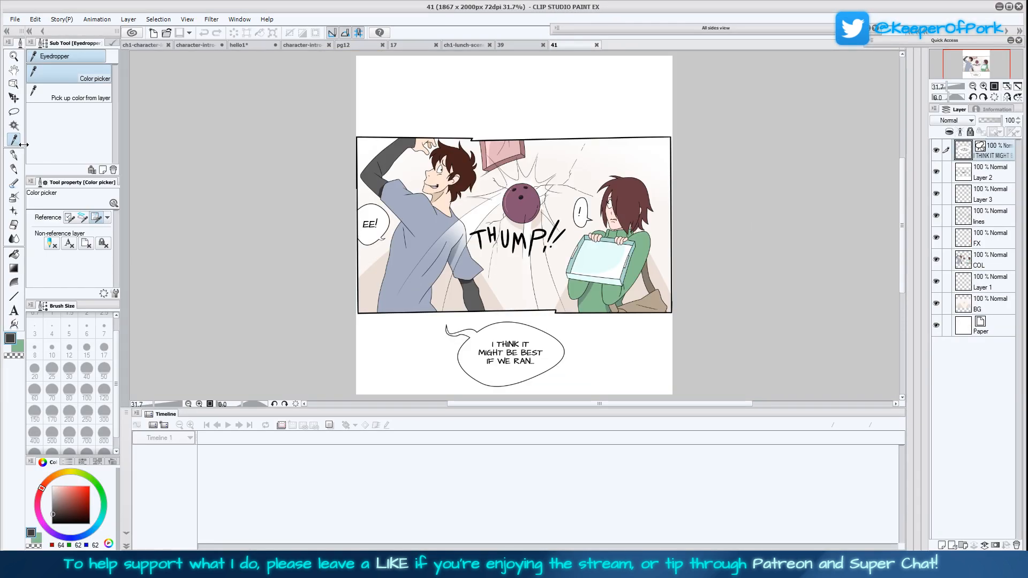
{"action": "left_click", "coordinate": [985, 86]}
{"action": "left_click", "coordinate": [985, 87]}
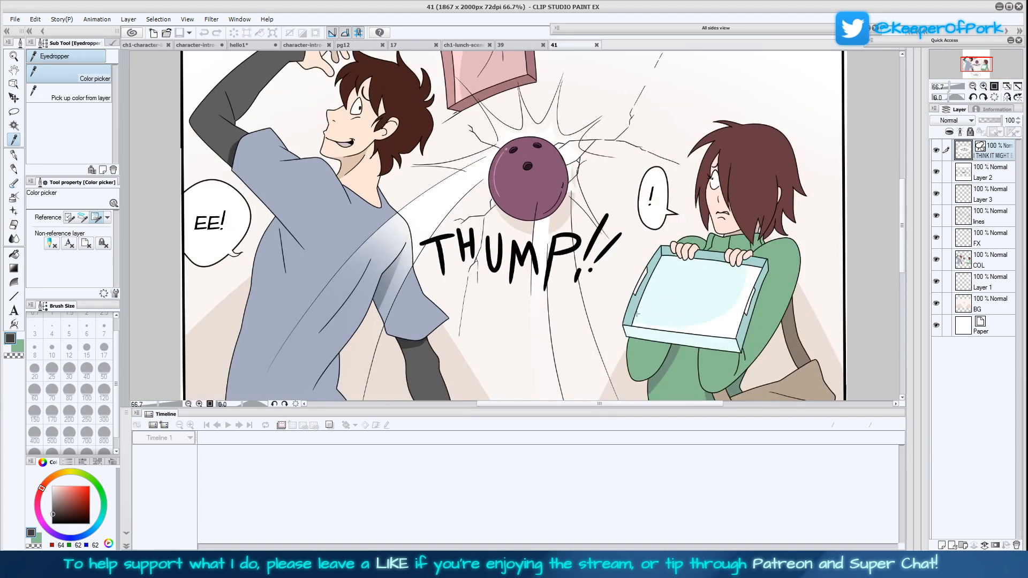
{"action": "left_click", "coordinate": [985, 87]}
{"action": "left_click_drag", "start_coordinate": [363, 393], "coordinate": [415, 261]}
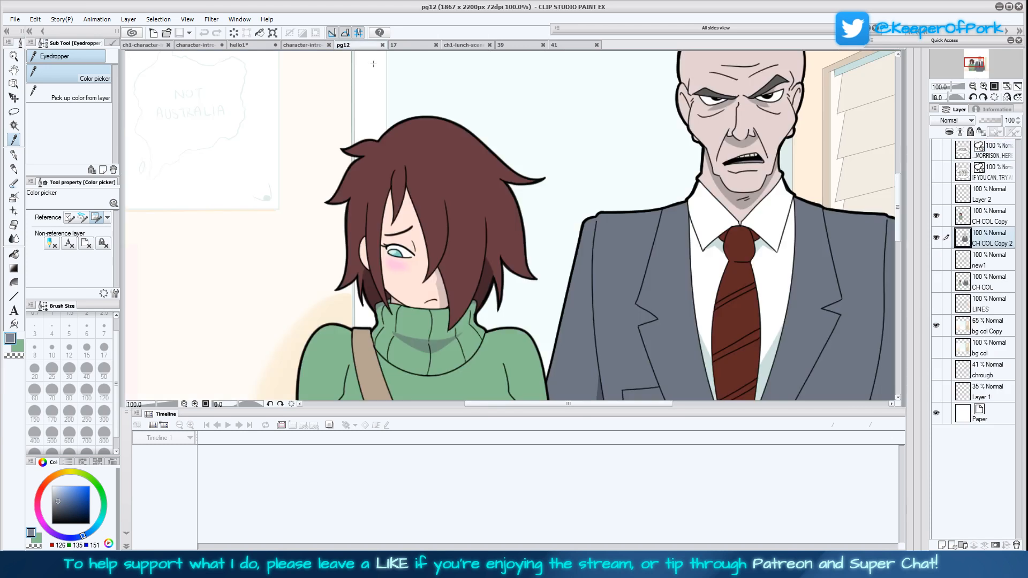
Close the pg12, 17 and ch1-lunch-scene-alt documents
{"action": "left_click", "coordinate": [362, 45]}
{"action": "left_click", "coordinate": [383, 45]}
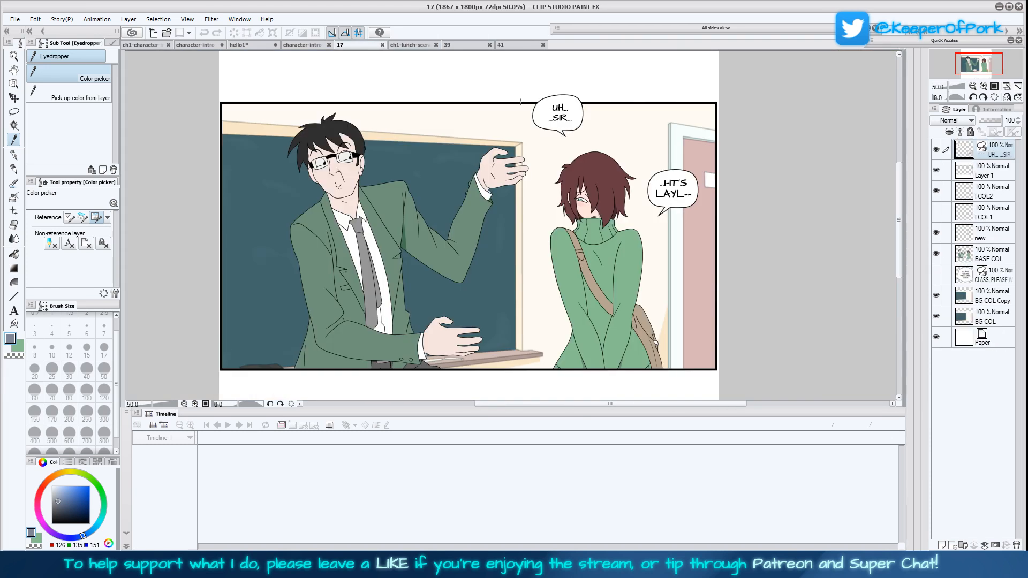
{"action": "left_click", "coordinate": [383, 45]}
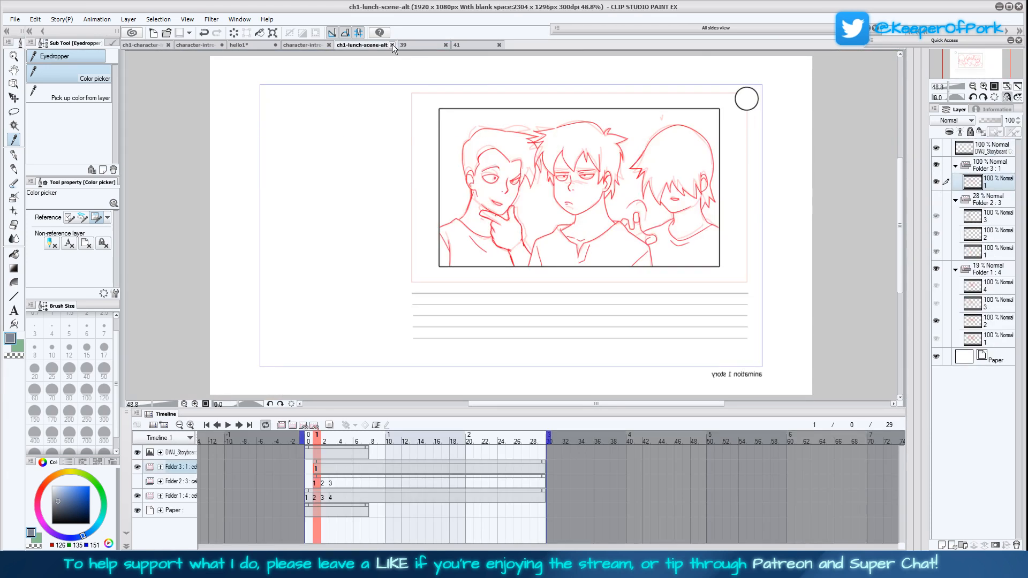
{"action": "left_click", "coordinate": [382, 45]}
Draw a blue-grey shadow edge on the shirt beside the lowered arm on page 39's COL layer, using the Turnip pen at size 7
{"action": "left_click", "coordinate": [14, 155]}
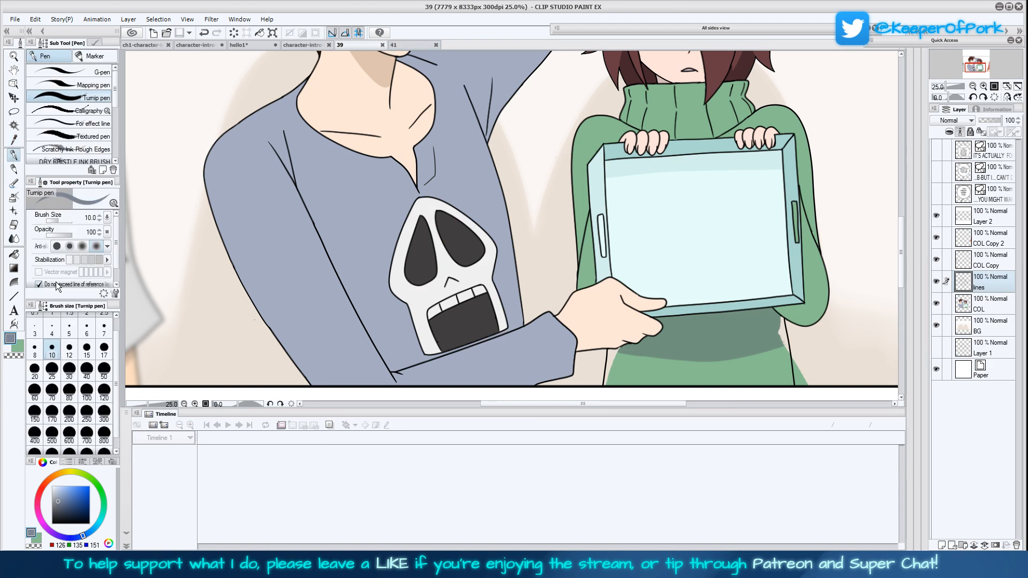
{"action": "left_click", "coordinate": [991, 304]}
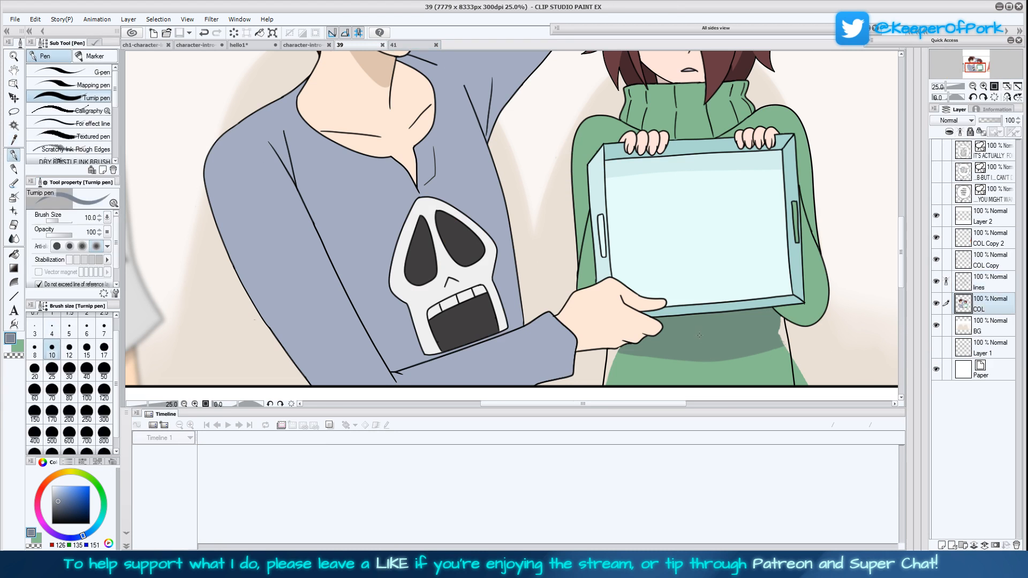
{"action": "left_click_drag", "start_coordinate": [674, 354], "coordinate": [698, 351]}
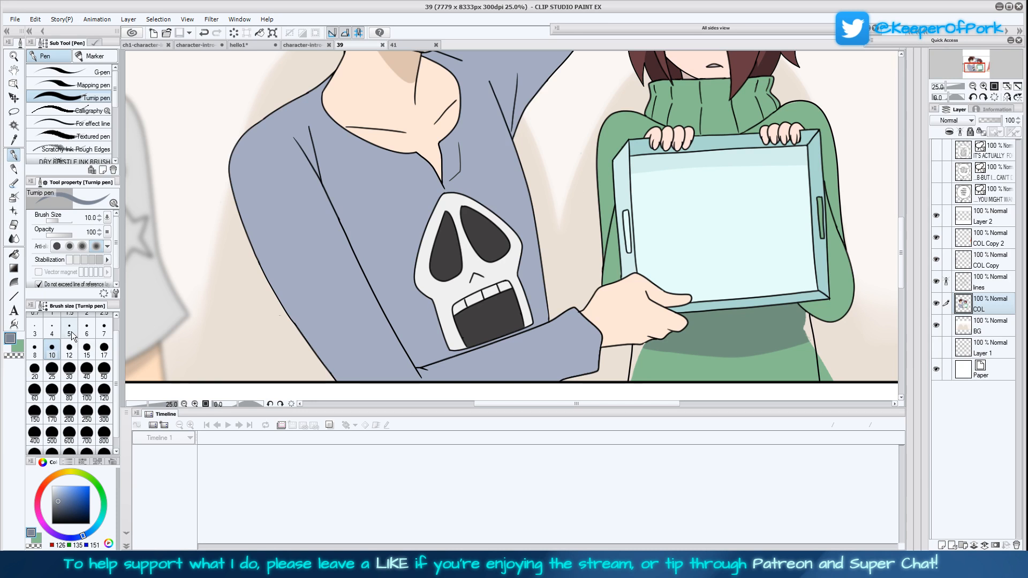
{"action": "left_click", "coordinate": [104, 328]}
{"action": "left_click_drag", "start_coordinate": [482, 328], "coordinate": [468, 317]}
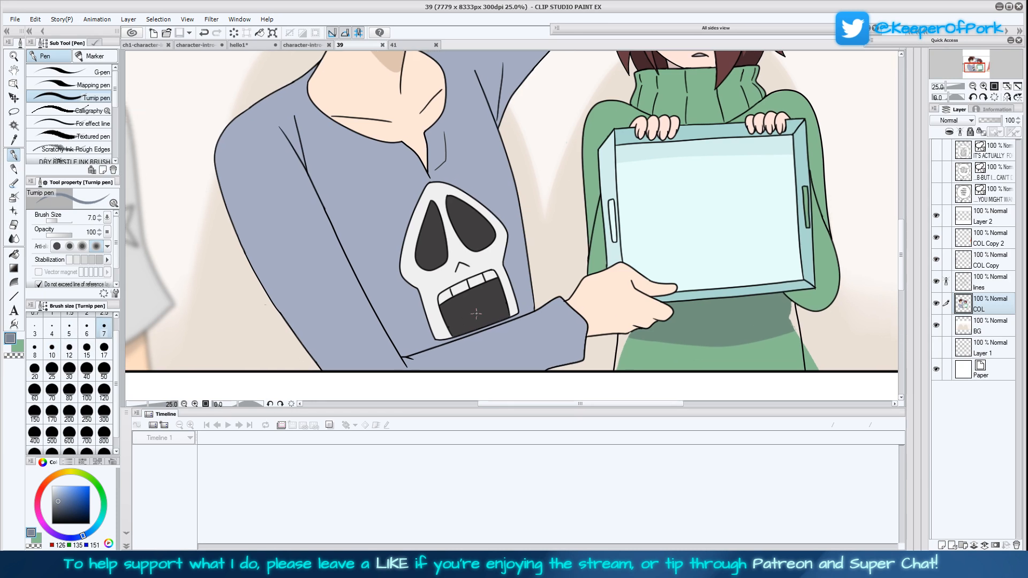
{"action": "left_click_drag", "start_coordinate": [427, 351], "coordinate": [326, 214]}
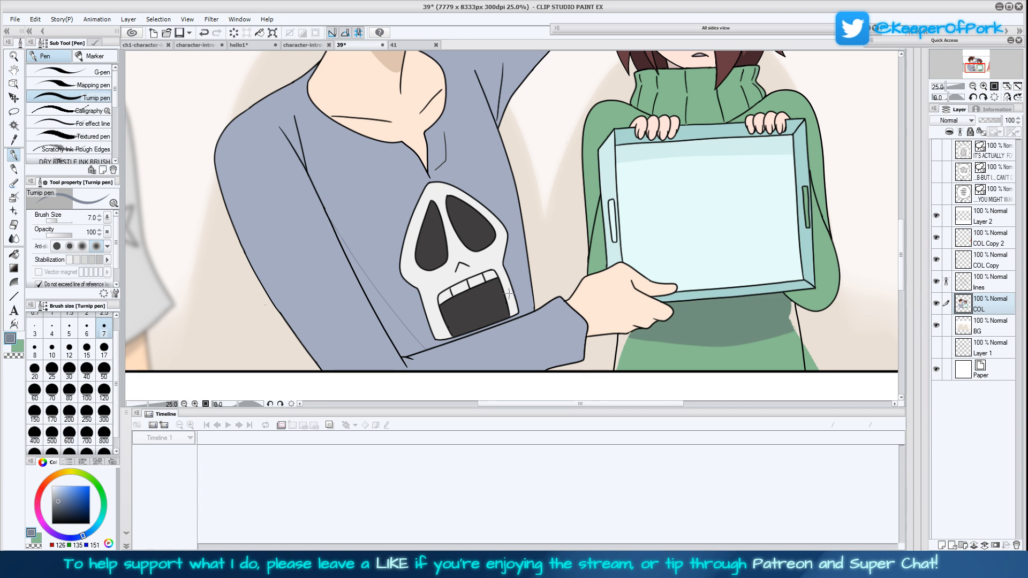
Outline more shadow areas on the blue shirt, including the raised sleeve, using the Turnip pen at sizes 17 and 15
{"action": "left_click", "coordinate": [104, 351]}
{"action": "left_click_drag", "start_coordinate": [367, 275], "coordinate": [290, 404]}
{"action": "left_click", "coordinate": [88, 351]}
{"action": "mouse_move", "coordinate": [413, 221]}
{"action": "left_mouse_down"}
{"action": "mouse_move", "coordinate": [381, 275]}
{"action": "mouse_move", "coordinate": [394, 236]}
{"action": "mouse_move", "coordinate": [418, 239]}
{"action": "mouse_move", "coordinate": [487, 160]}
{"action": "mouse_move", "coordinate": [488, 116]}
{"action": "mouse_move", "coordinate": [453, 119]}
{"action": "left_mouse_up"}
{"action": "left_click_drag", "start_coordinate": [568, 180], "coordinate": [542, 231]}
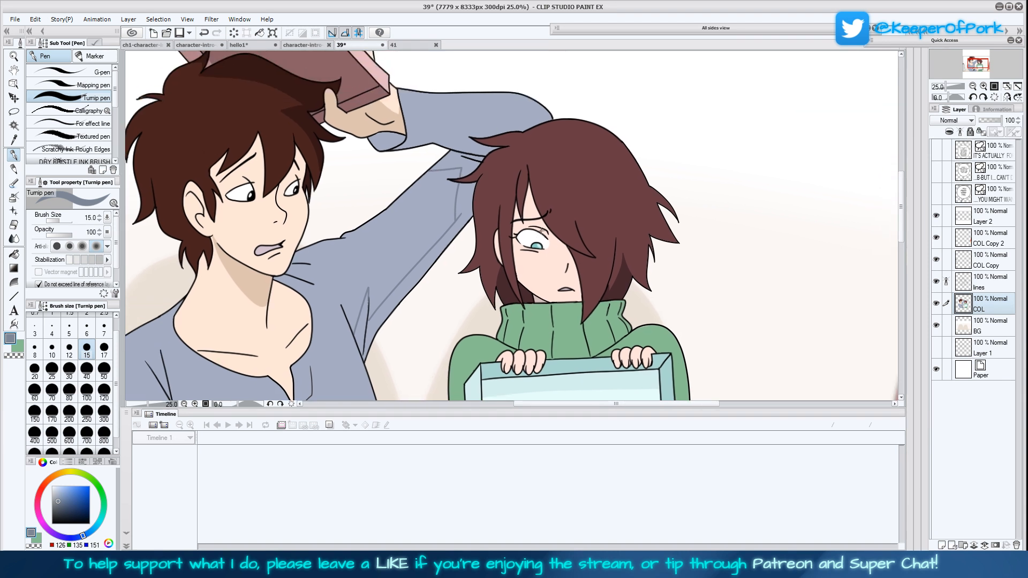
Fill the outlined shadow areas on the blue shirt's torso, raised sleeve and lowered arm with blue-grey, using Fill set to refer other layers
{"action": "left_click", "coordinate": [14, 255]}
{"action": "left_click", "coordinate": [362, 333]}
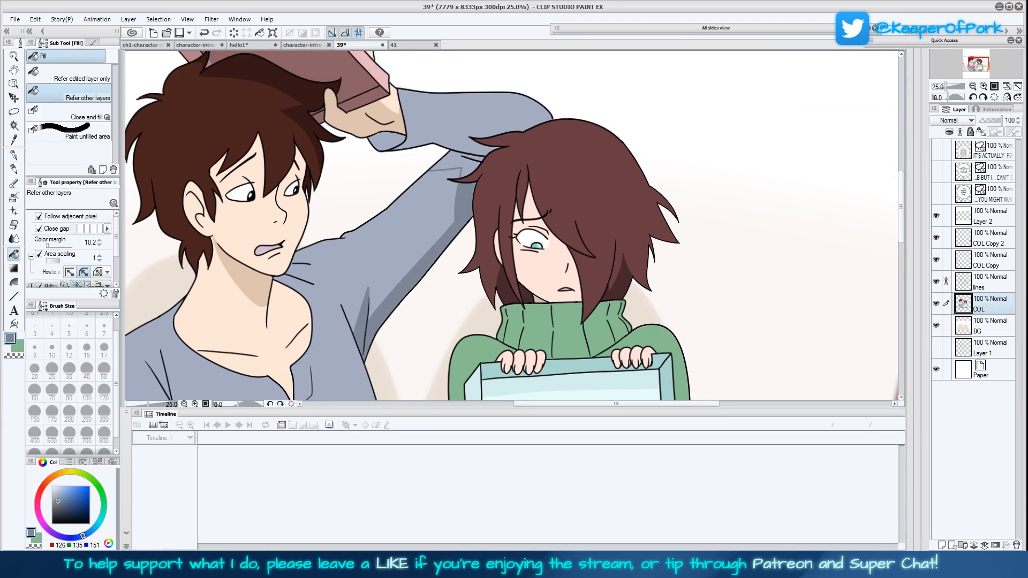
{"action": "left_click", "coordinate": [456, 162]}
{"action": "left_click", "coordinate": [388, 142]}
{"action": "left_click_drag", "start_coordinate": [422, 346], "coordinate": [479, 136]}
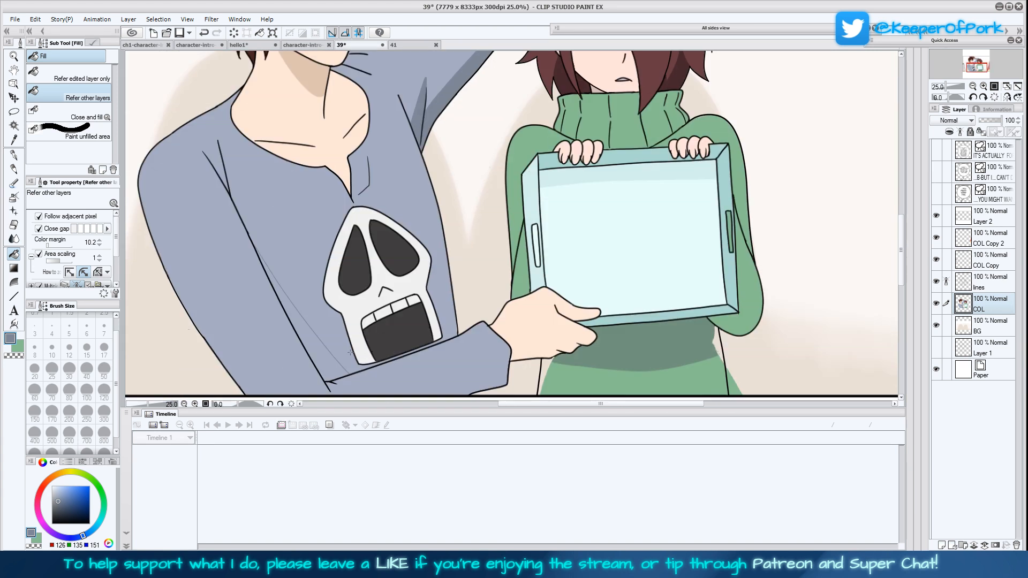
{"action": "left_click", "coordinate": [324, 355]}
Erase the green spilling outside the sweater's lower edge on the COL layer, using the Turnip pen at size 120 with transparent colour
{"action": "mouse_move", "coordinate": [568, 326]}
{"action": "left_mouse_down"}
{"action": "mouse_move", "coordinate": [577, 309]}
{"action": "mouse_move", "coordinate": [576, 334]}
{"action": "left_mouse_up"}
{"action": "left_click_drag", "start_coordinate": [696, 332], "coordinate": [652, 255]}
{"action": "left_click", "coordinate": [14, 140]}
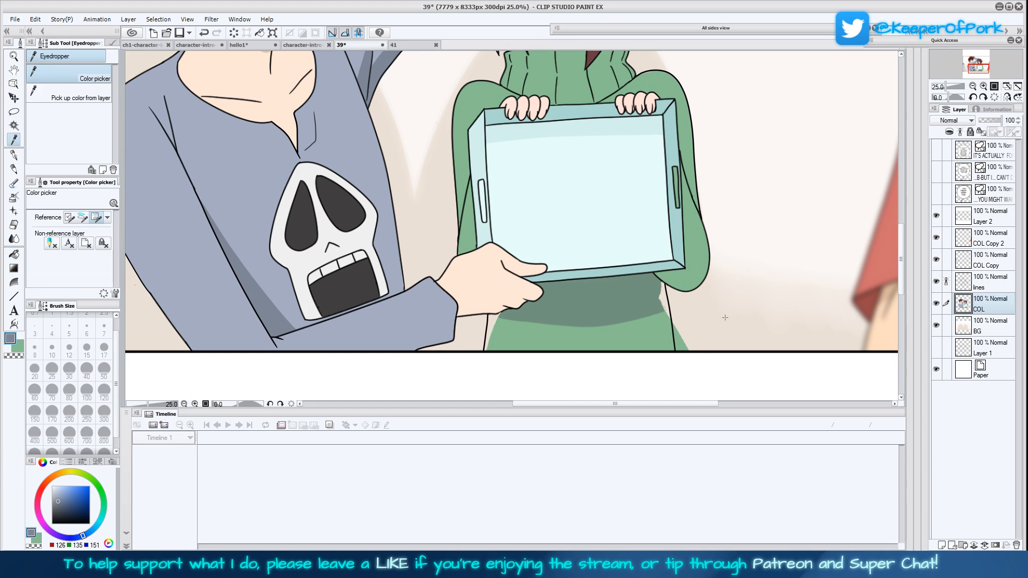
{"action": "left_click", "coordinate": [725, 318]}
{"action": "key", "text": "p"}
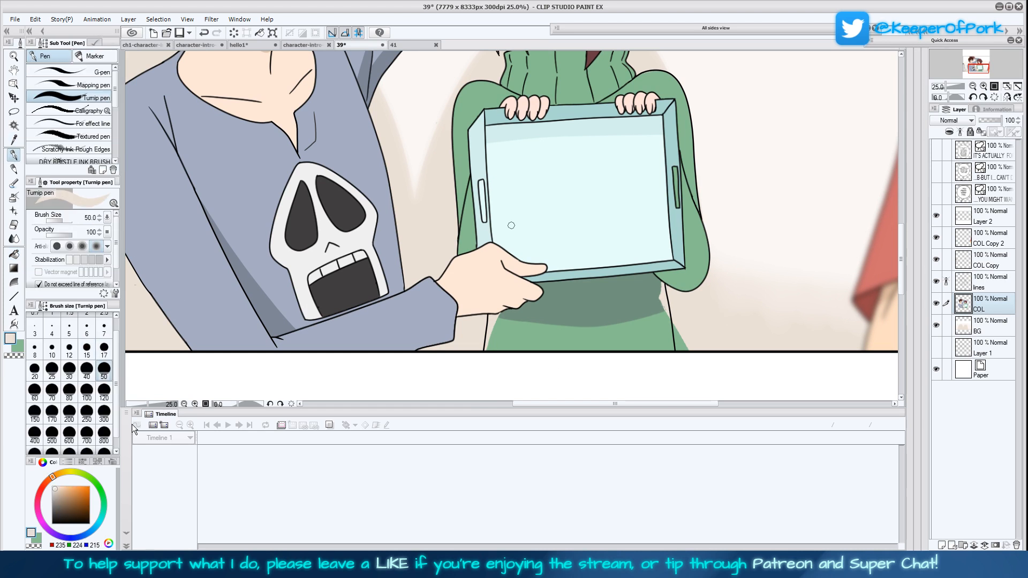
{"action": "left_click", "coordinate": [103, 392]}
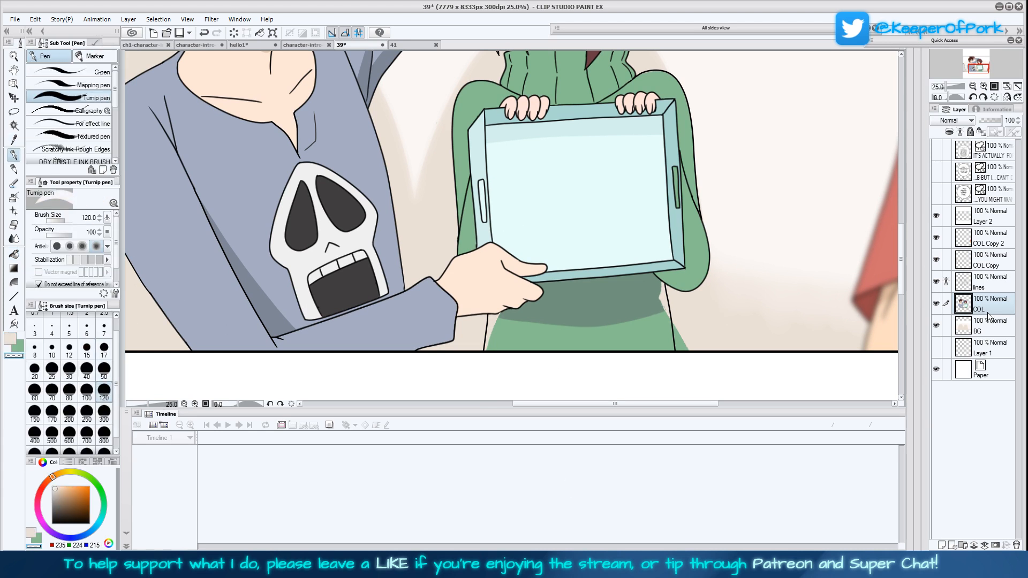
{"action": "left_click_drag", "start_coordinate": [685, 304], "coordinate": [678, 332]}
Pick up the sweater's green and paint its lower part out to the side outlines, using the Turnip pen at size 120
{"action": "left_click", "coordinate": [14, 141]}
{"action": "left_click_drag", "start_coordinate": [704, 249], "coordinate": [648, 263]}
{"action": "left_click", "coordinate": [647, 262]}
{"action": "key", "text": "p"}
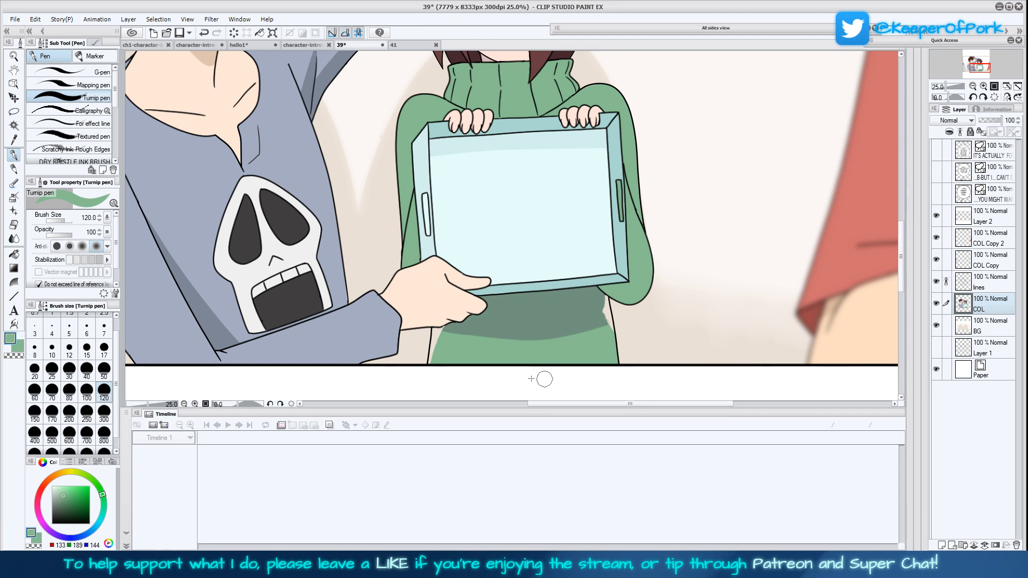
{"action": "left_click", "coordinate": [14, 142]}
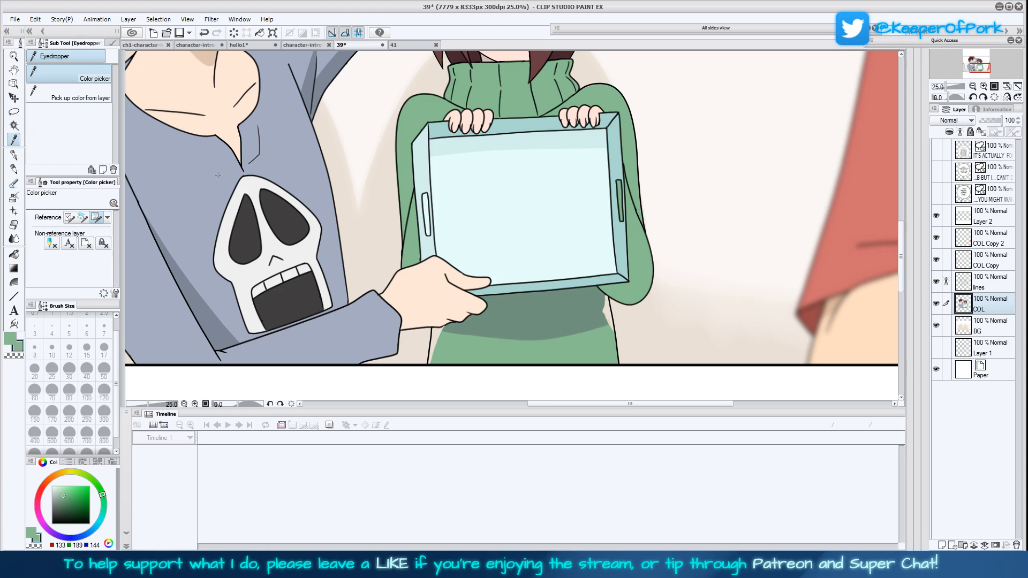
{"action": "left_click", "coordinate": [14, 155]}
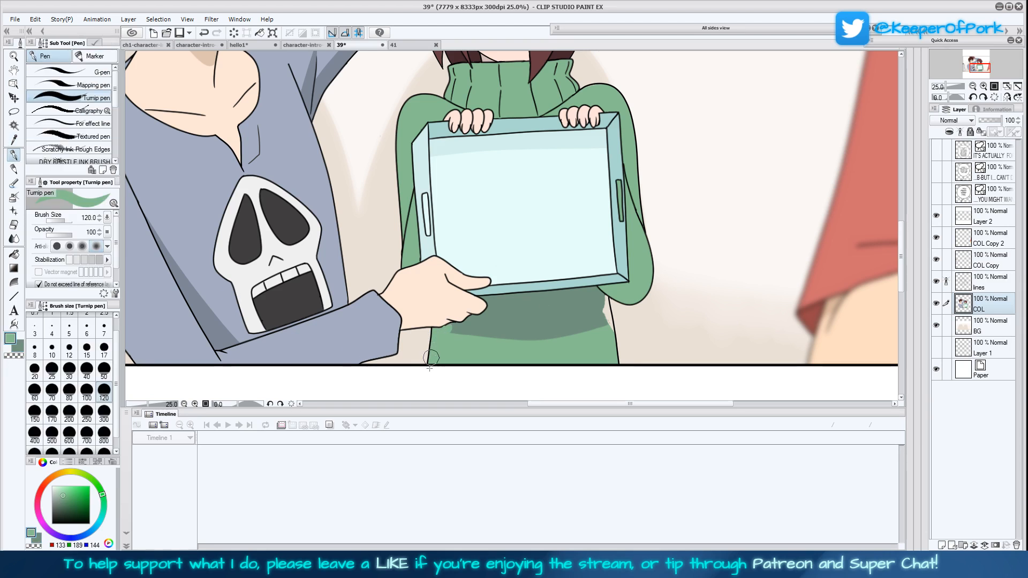
{"action": "mouse_move", "coordinate": [607, 326]}
{"action": "left_mouse_down"}
{"action": "mouse_move", "coordinate": [605, 301]}
{"action": "mouse_move", "coordinate": [608, 338]}
{"action": "left_mouse_up"}
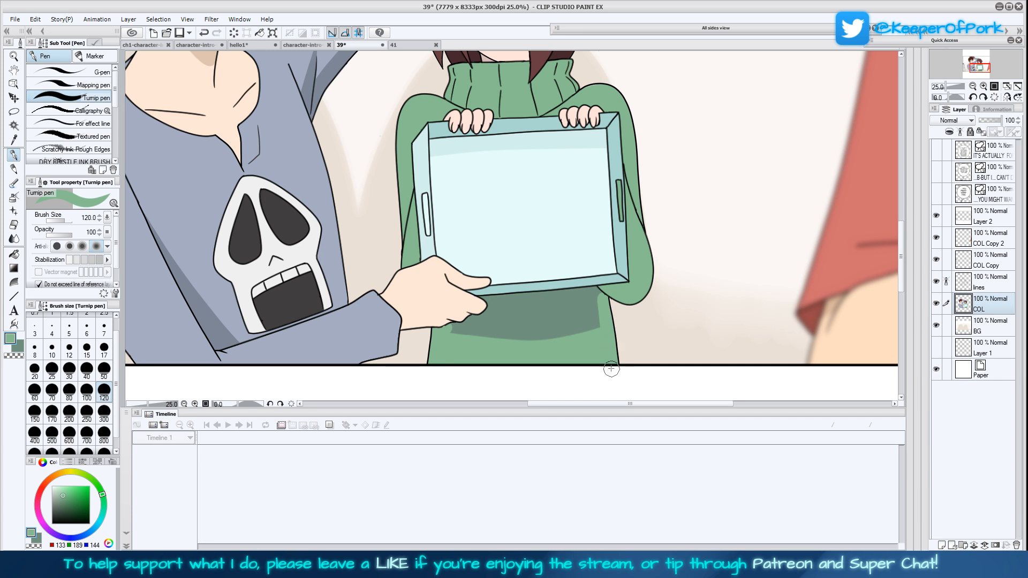
Extend the dark green shadow beneath the tray to the sweater's side outlines with the Turnip pen at size 17 and fill it
{"action": "left_click", "coordinate": [104, 348]}
{"action": "left_click", "coordinate": [452, 327], "text": "alt"}
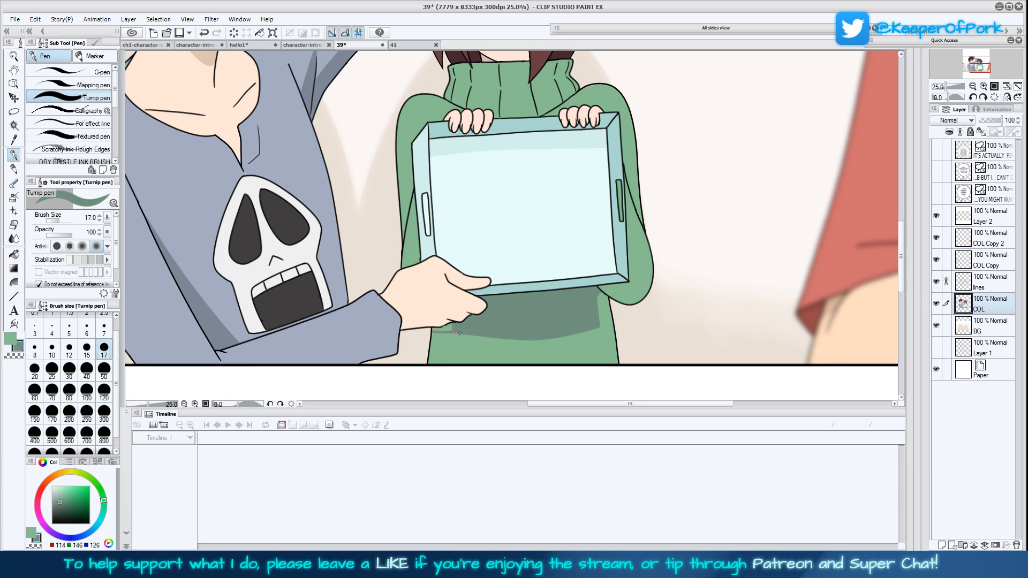
{"action": "left_click_drag", "start_coordinate": [598, 326], "coordinate": [611, 321]}
{"action": "key", "text": "g"}
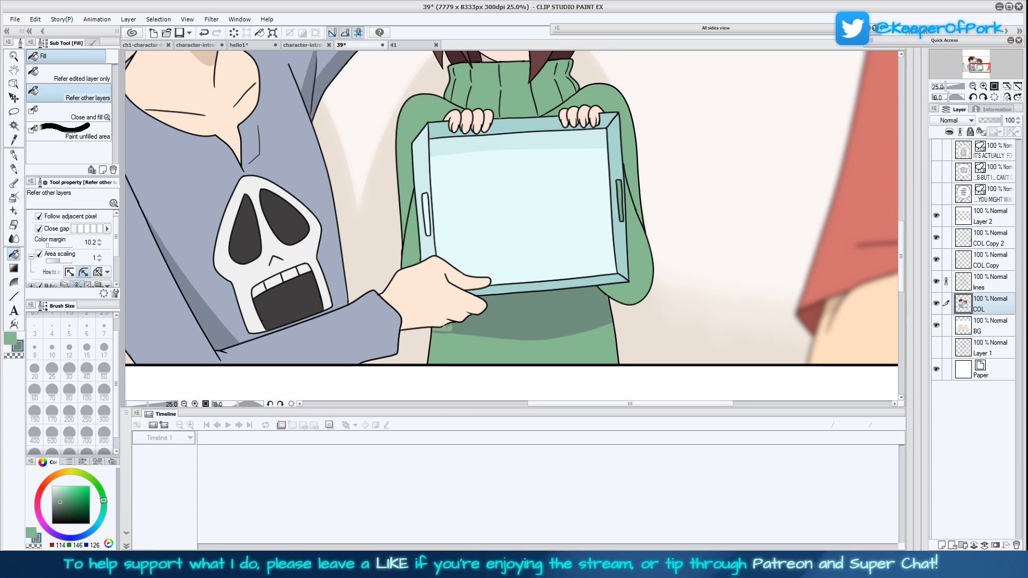
Ready the Turnip pen in black at size 10 on the lines layer and view the whole panel
{"action": "key", "text": "p"}
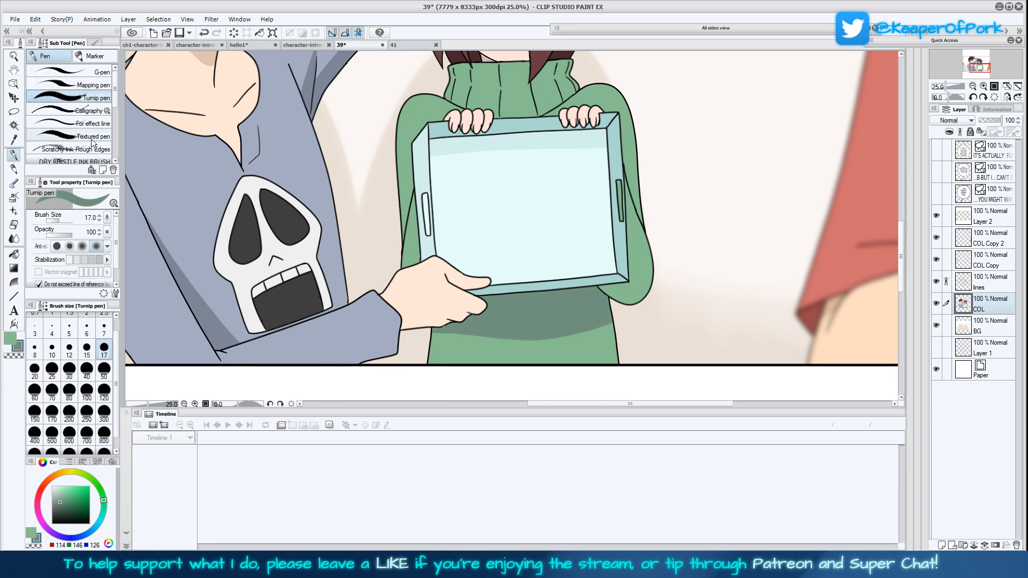
{"action": "left_click", "coordinate": [52, 348]}
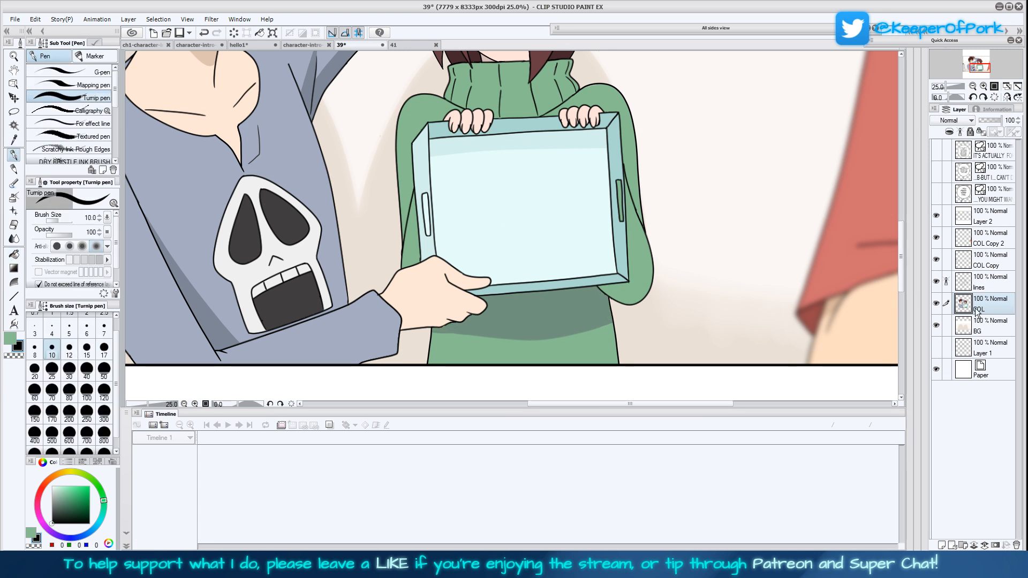
{"action": "left_click", "coordinate": [991, 287]}
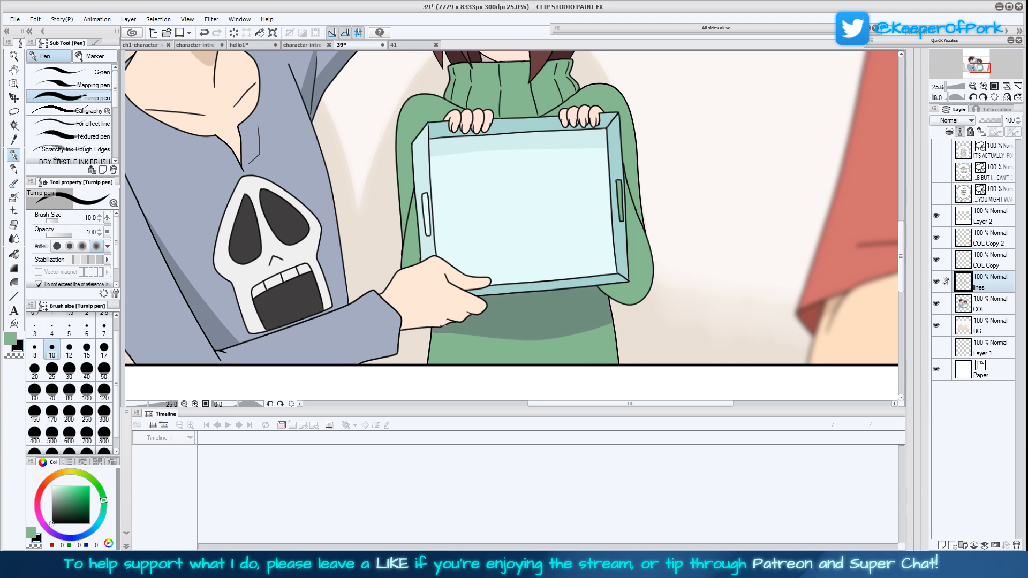
{"action": "key", "text": "ctrl+0"}
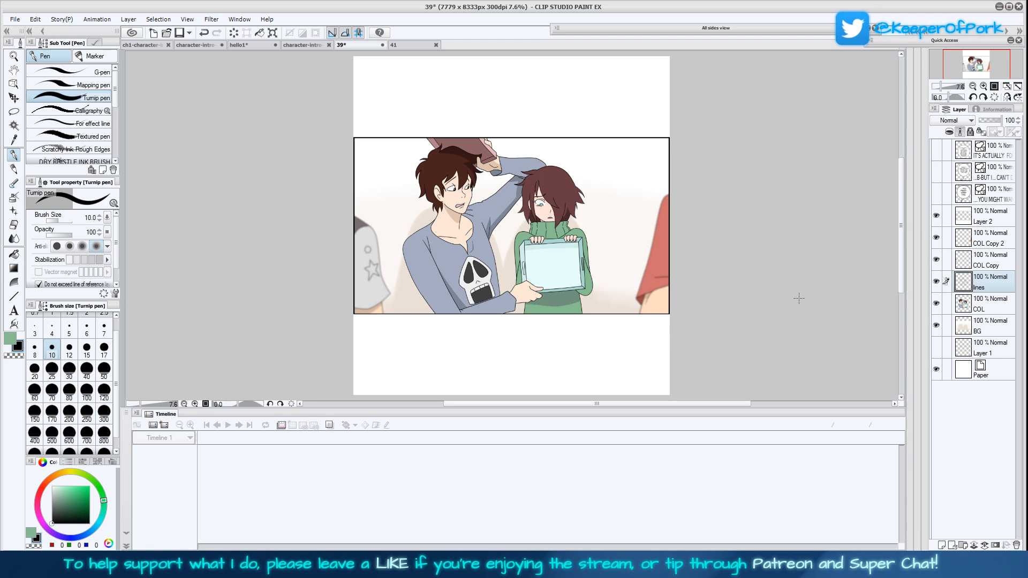
{"action": "left_click", "coordinate": [983, 86]}
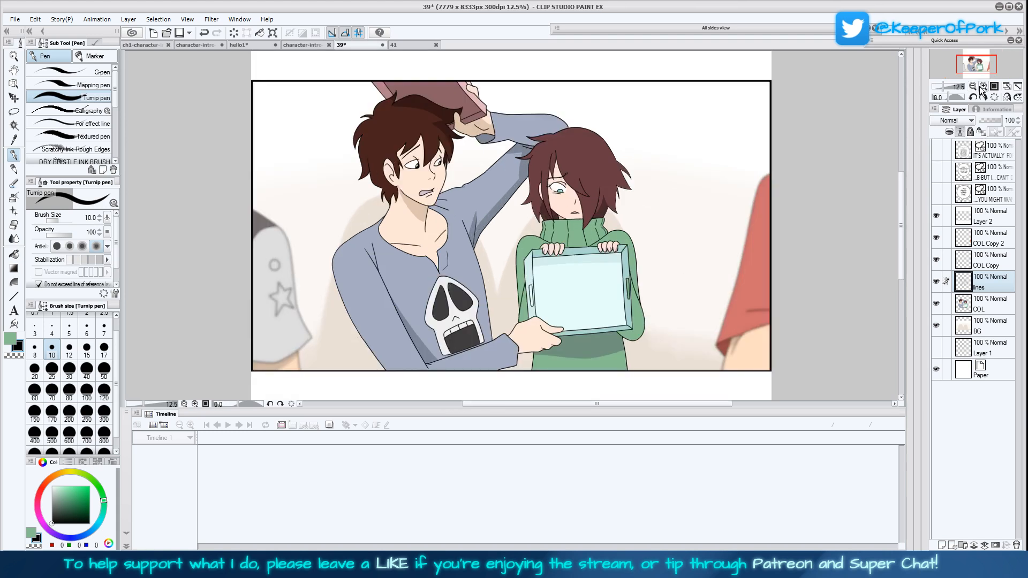